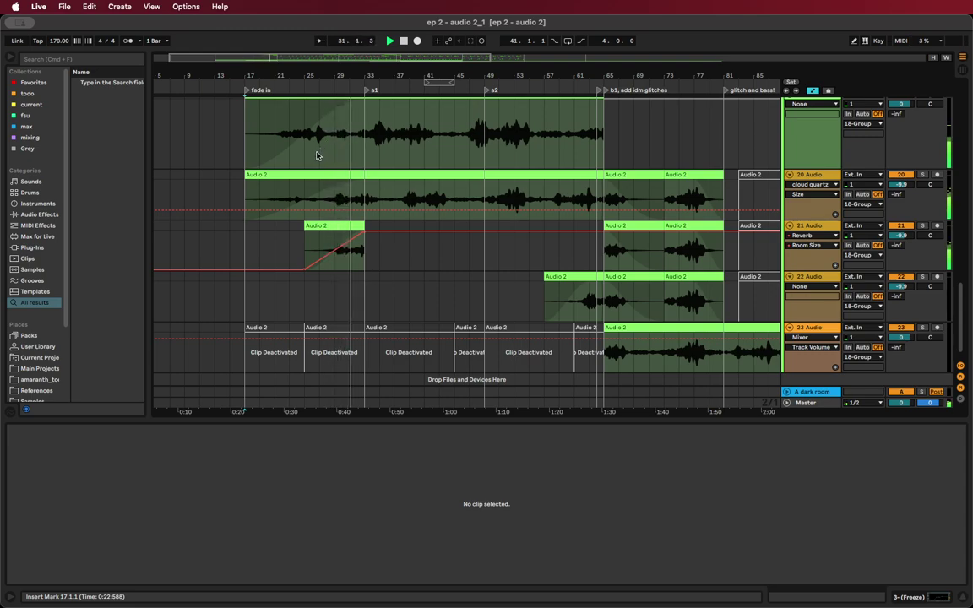
Add a locator at bar 27 in the arrangement and name it "this pulse :)"
right_click(313, 85)
left_click(331, 119)
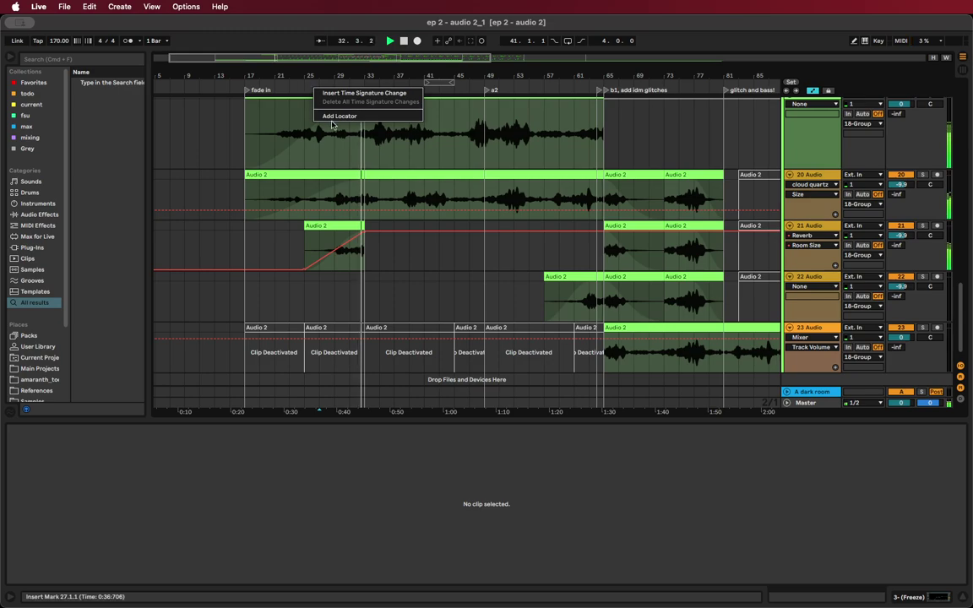
right_click(321, 86)
left_click(340, 115)
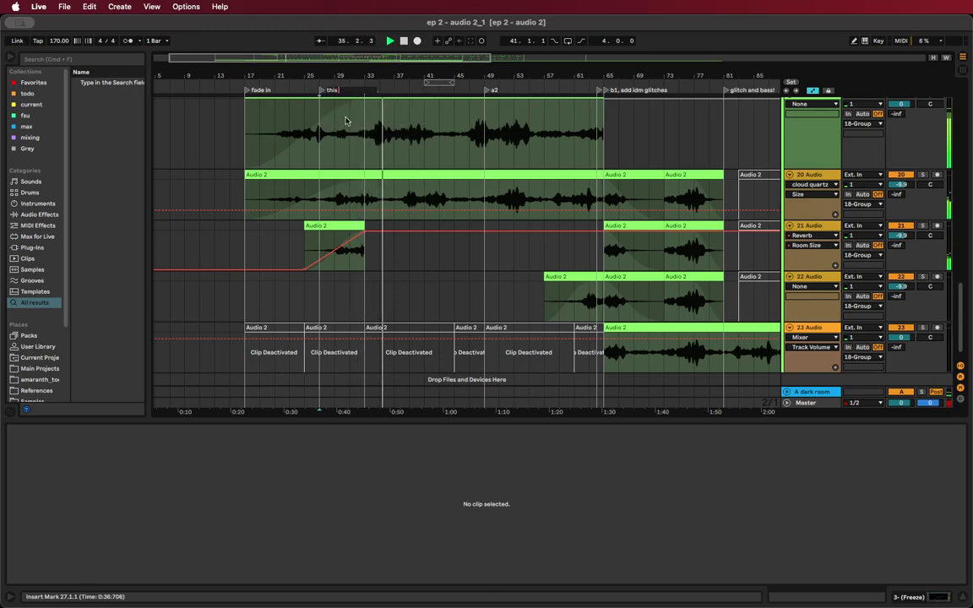
type("lse :)")
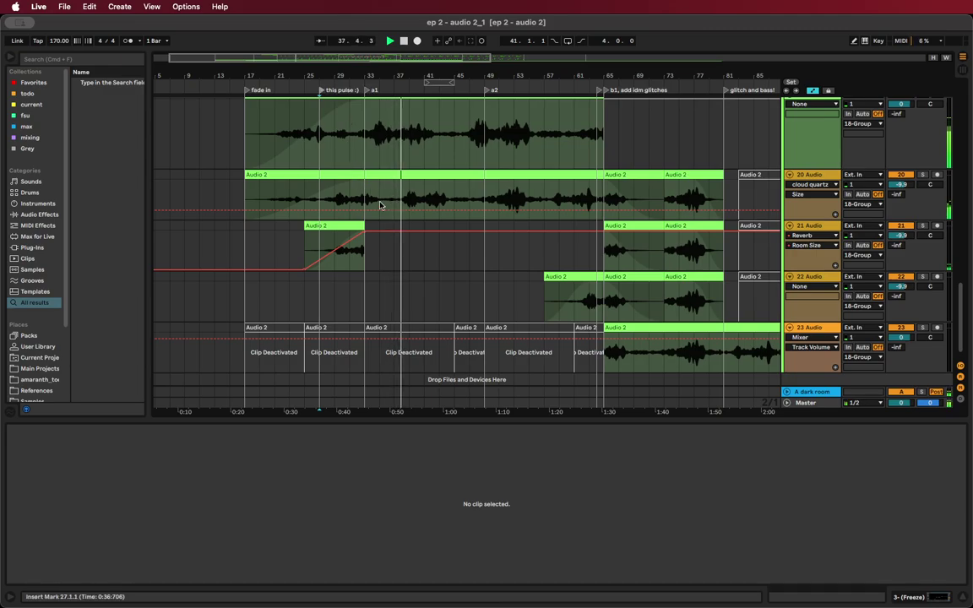
Delete the clips between bars 36 and 49 on the snare, 14 Audio, 15 Audio and expanded hats tracks
scroll(372, 219, "up", 5)
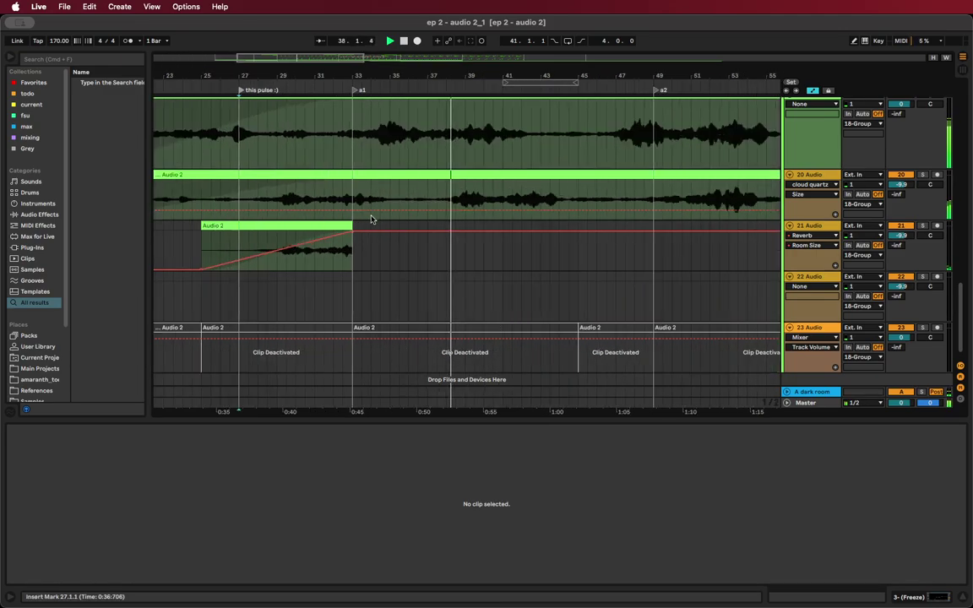
scroll(462, 248, "up", 8)
scroll(462, 248, "down", 5)
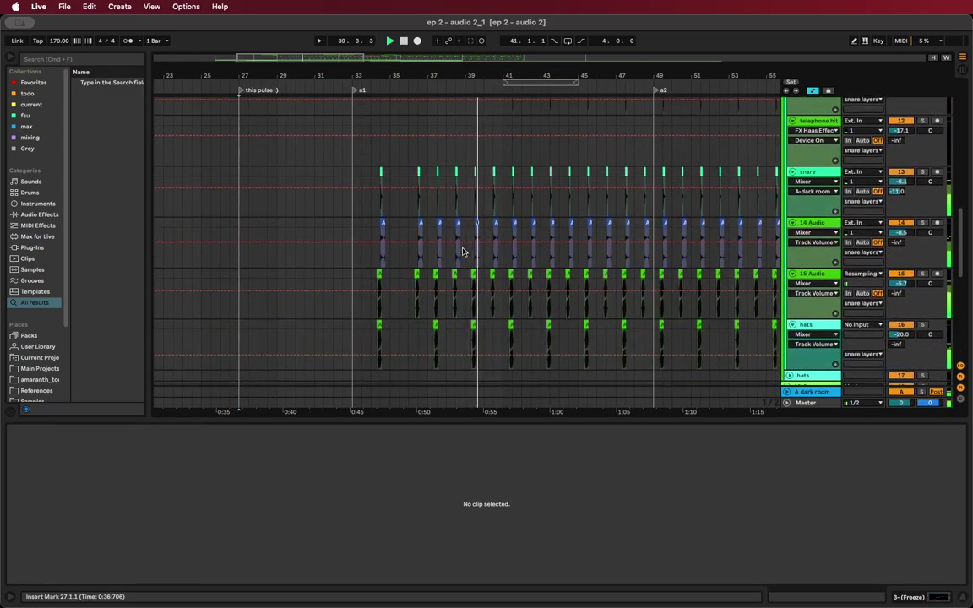
scroll(458, 249, "right", 3)
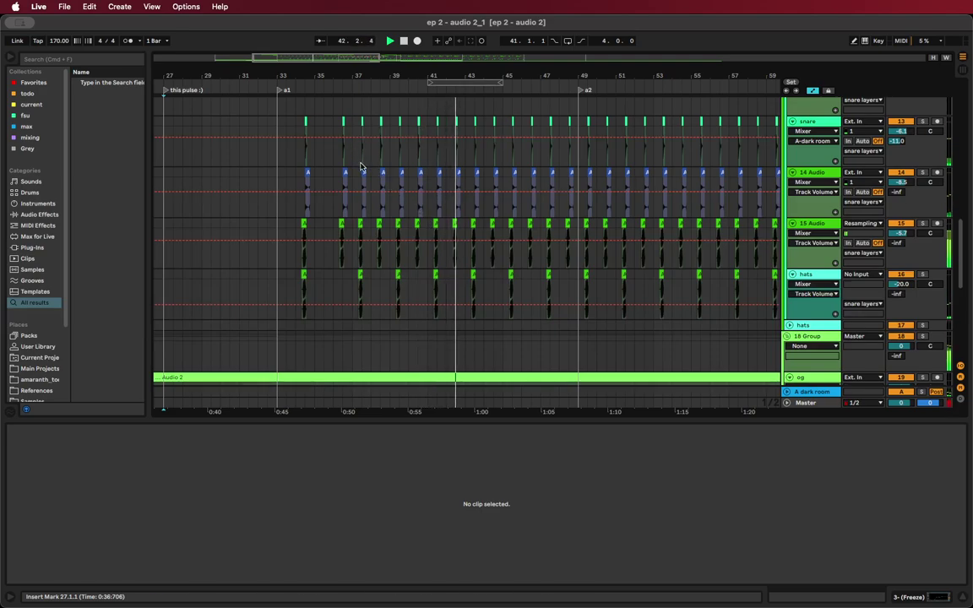
left_click_drag(335, 126, 577, 296)
key("Delete")
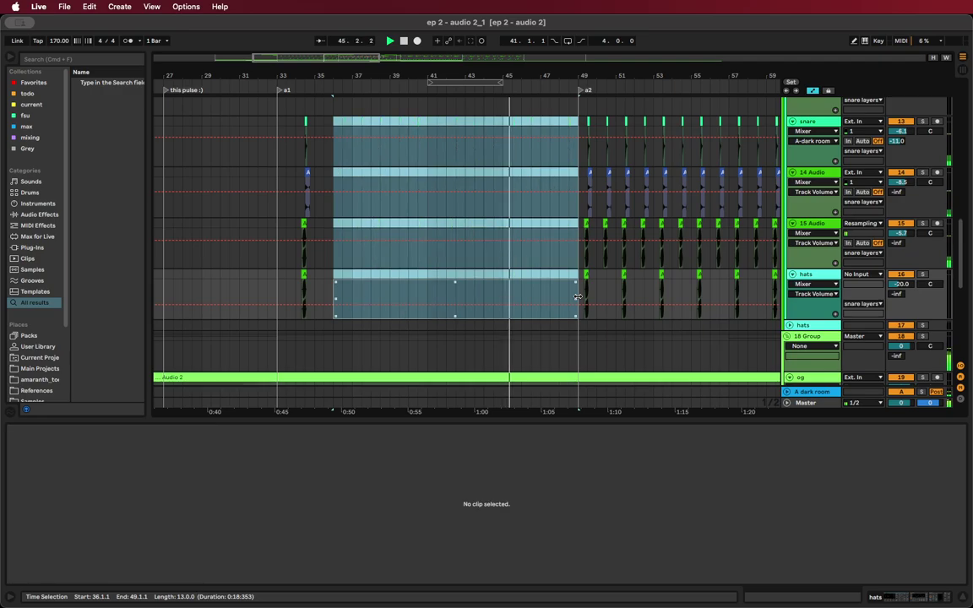
left_click(280, 126)
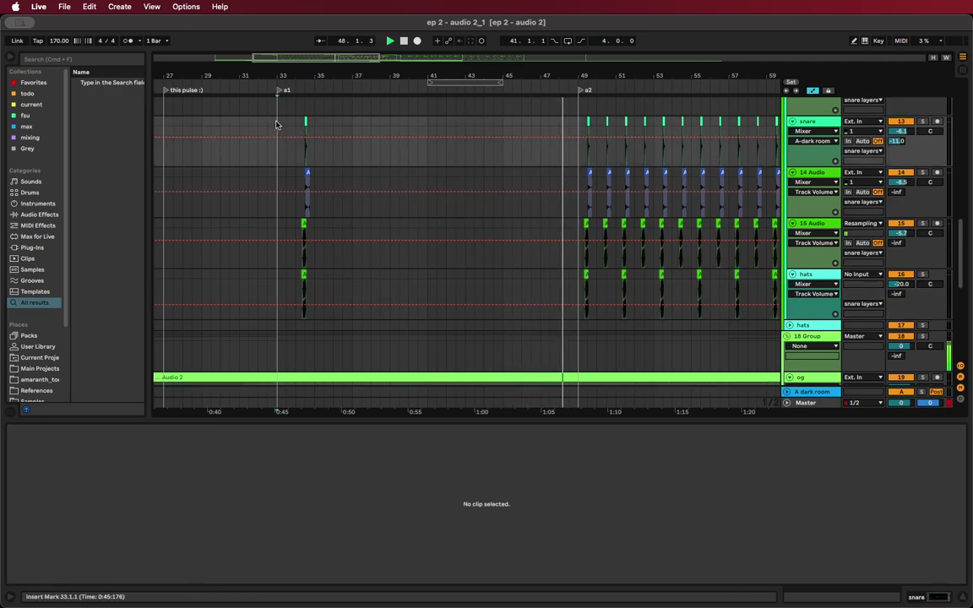
Add a locator at bar 45, between the a1 and a2 locators
right_click(504, 90)
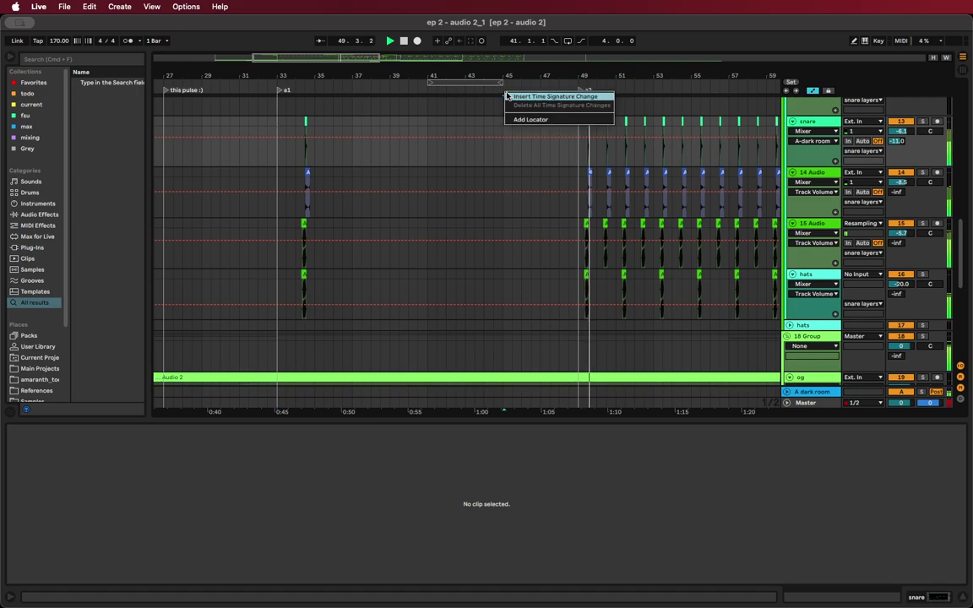
left_click(517, 120)
left_click_drag(520, 93, 508, 94)
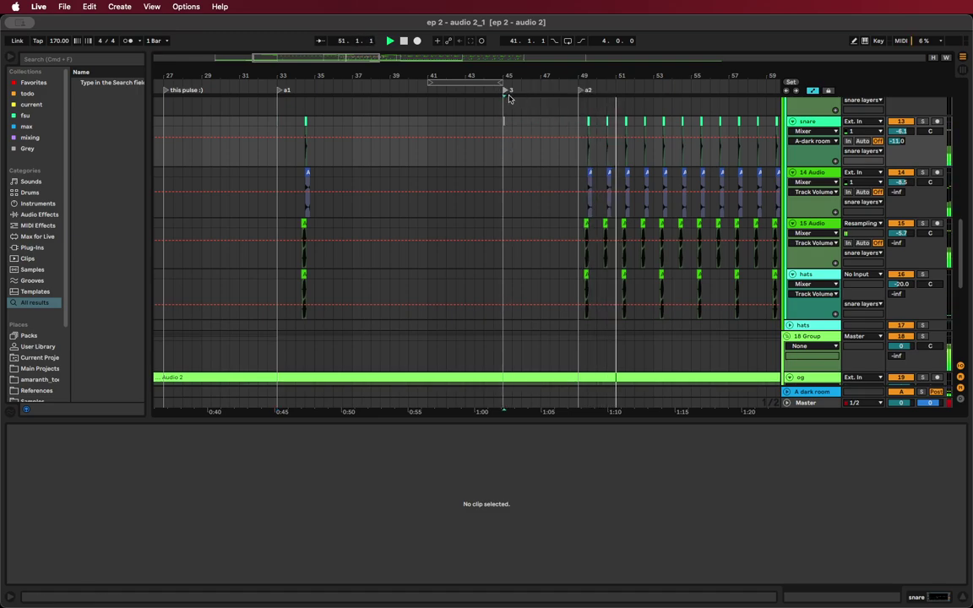
Duplicate bars 33 to 37 of the snare, 14 Audio, 15 Audio and hats tracks twice, filling up to bar 45
left_click_drag(278, 120, 354, 301)
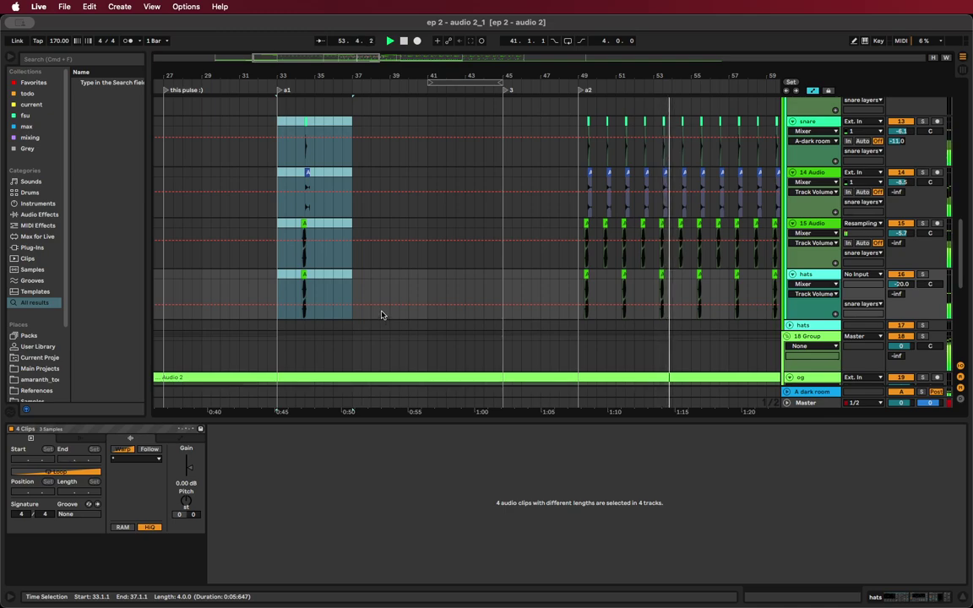
key("super+d")
key("super+d")
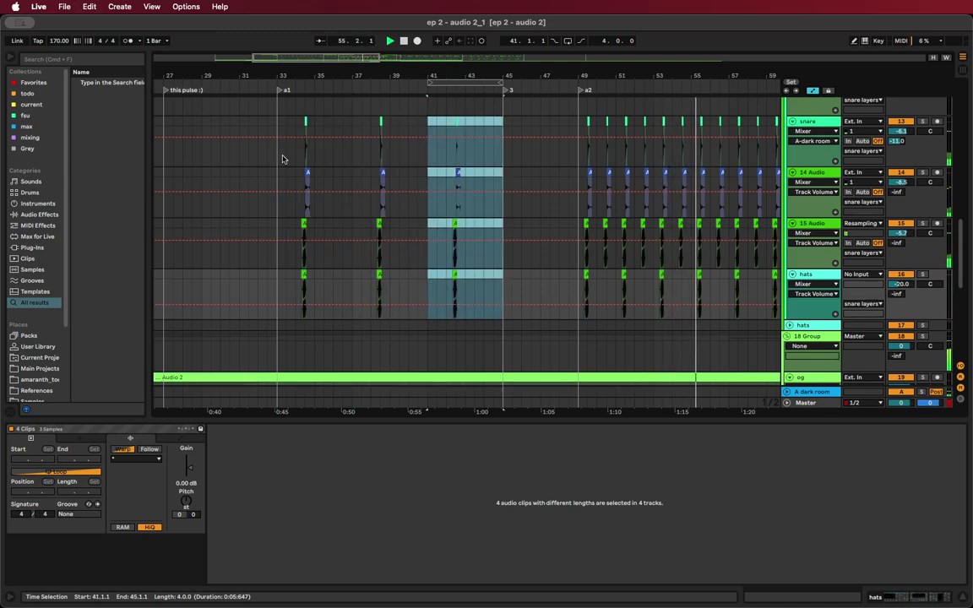
Rename the a2 locator at bar 49 as "a2 needs varying"
scroll(350, 168, "right", 3)
scroll(360, 179, "down", 3)
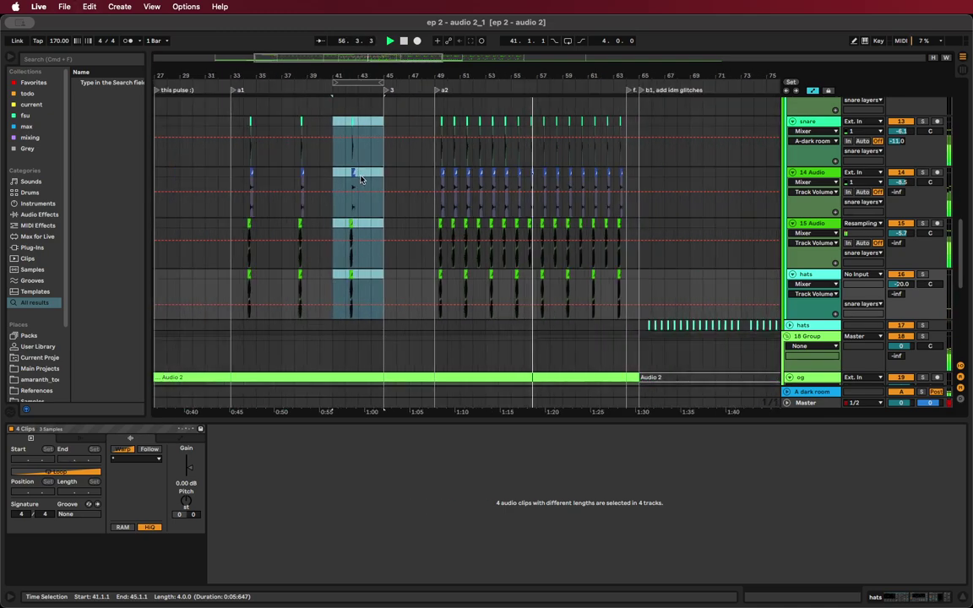
right_click(441, 94)
left_click(454, 106)
key("Right")
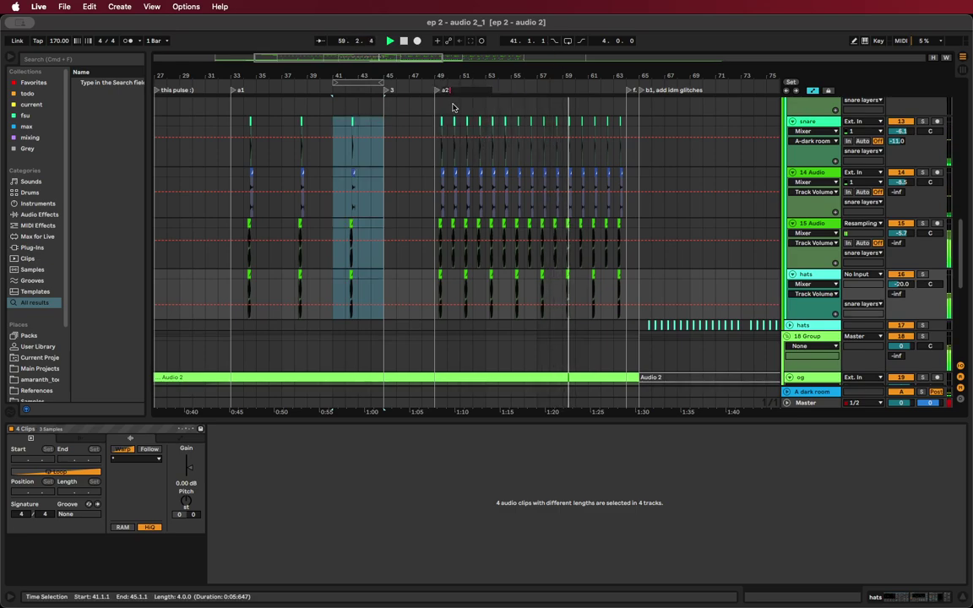
type("needs varying")
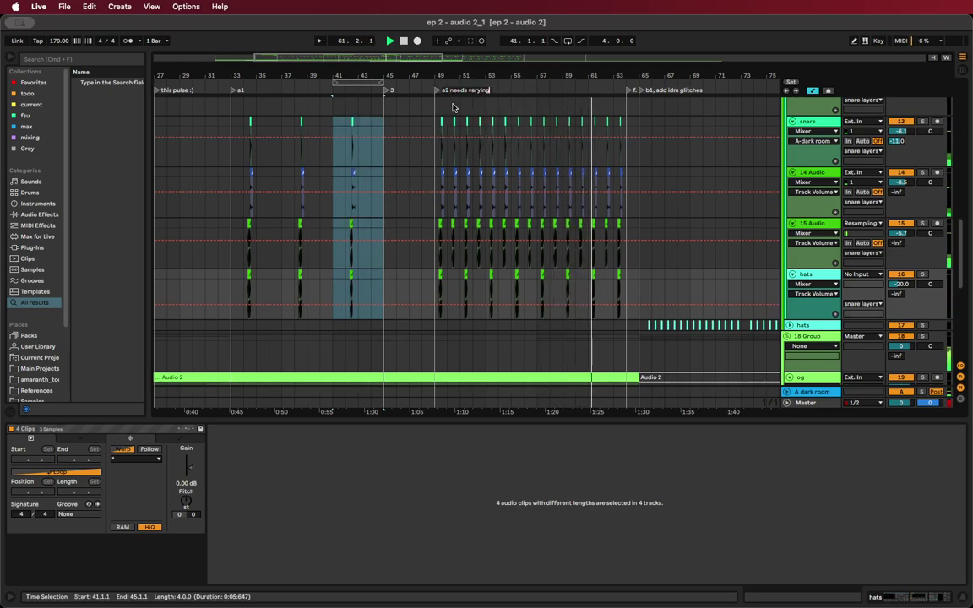
key("Return")
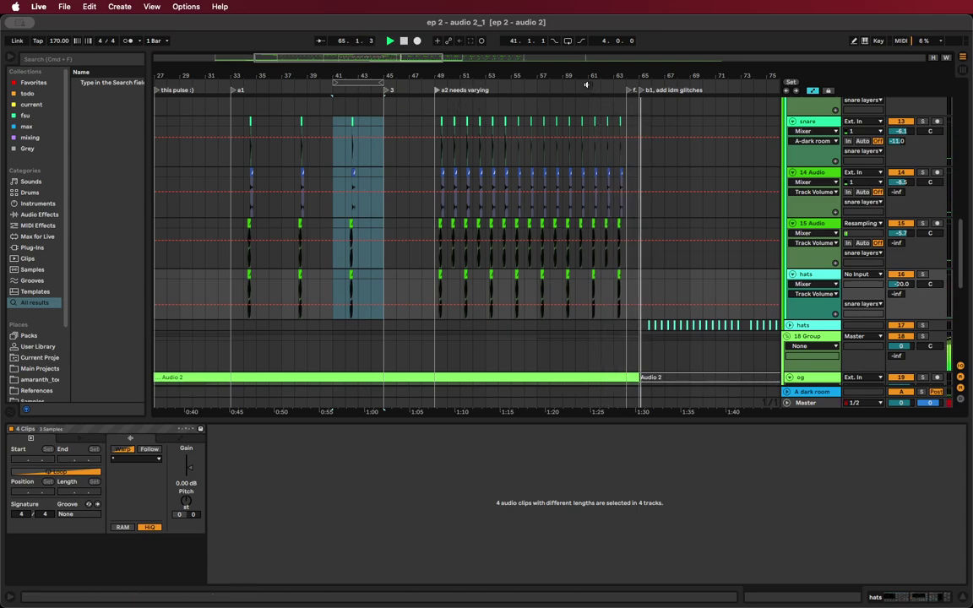
Rename the fill locator at bar 64 as "longer"
scroll(637, 100, "up", 5, "super")
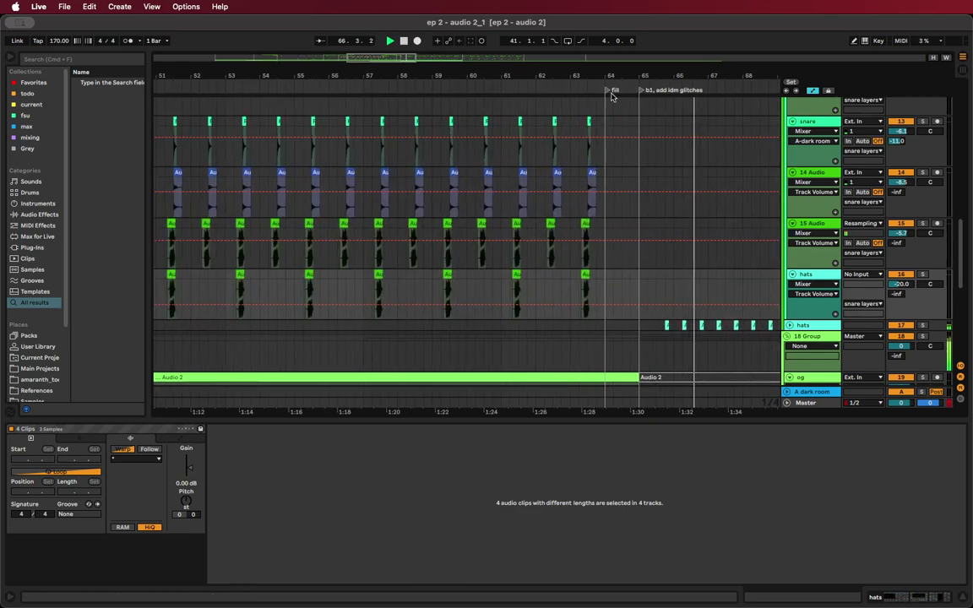
right_click(608, 91)
left_click(627, 105)
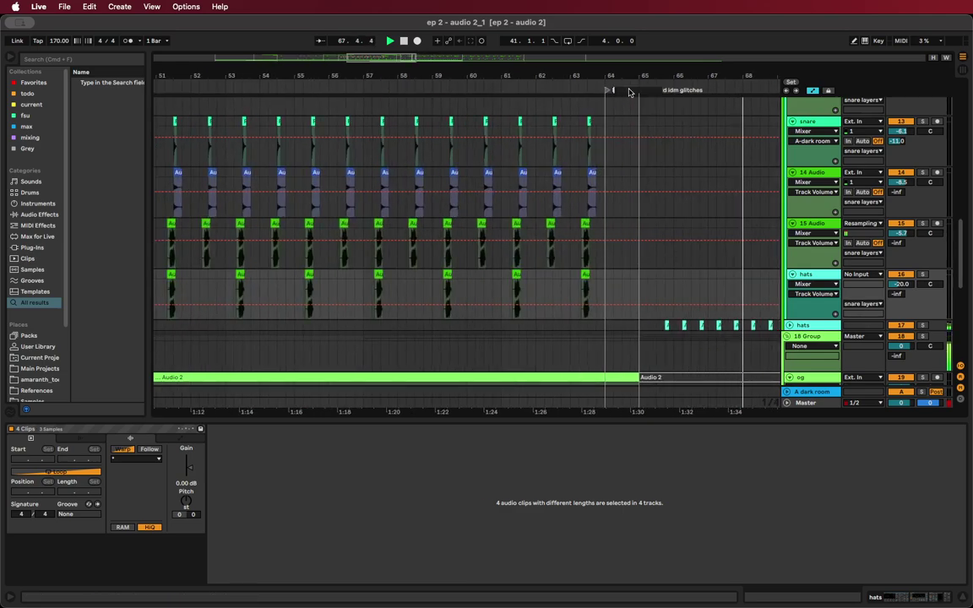
type("longer")
key("Return")
Add a locator at bar 73, within the b1 section, and name it "vary"
scroll(483, 101, "down", 5)
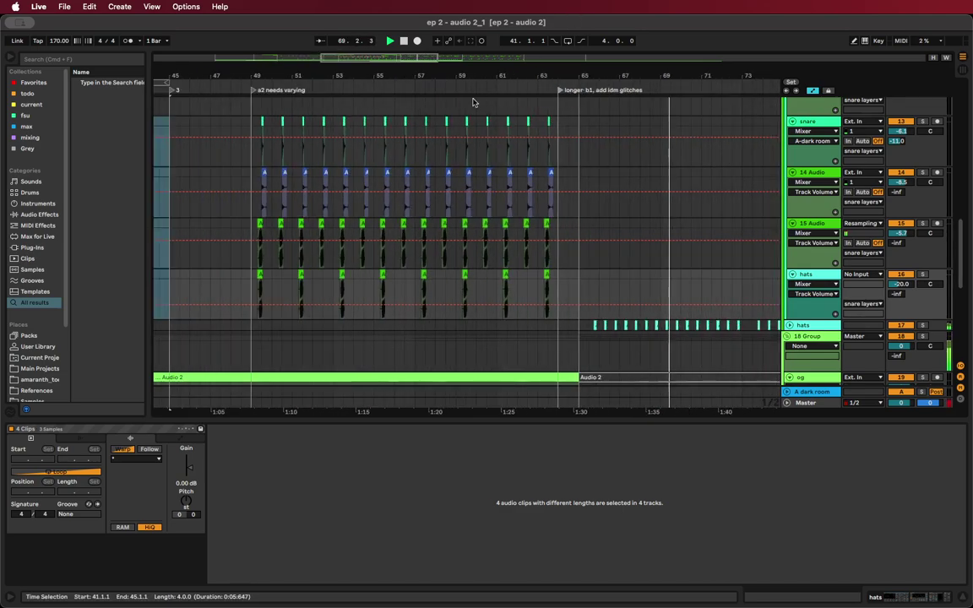
scroll(477, 152, "down", 3)
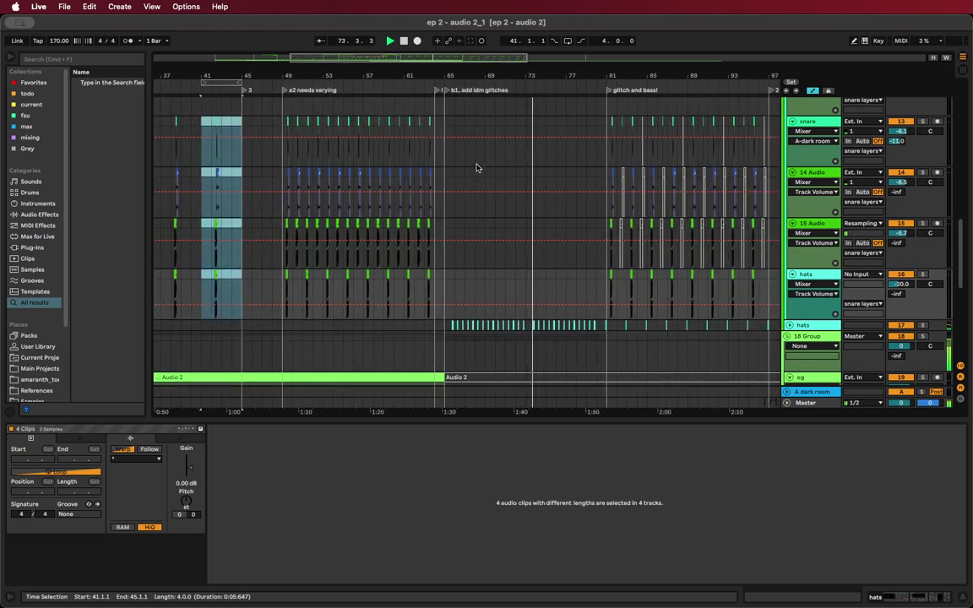
scroll(541, 228, "up", 5)
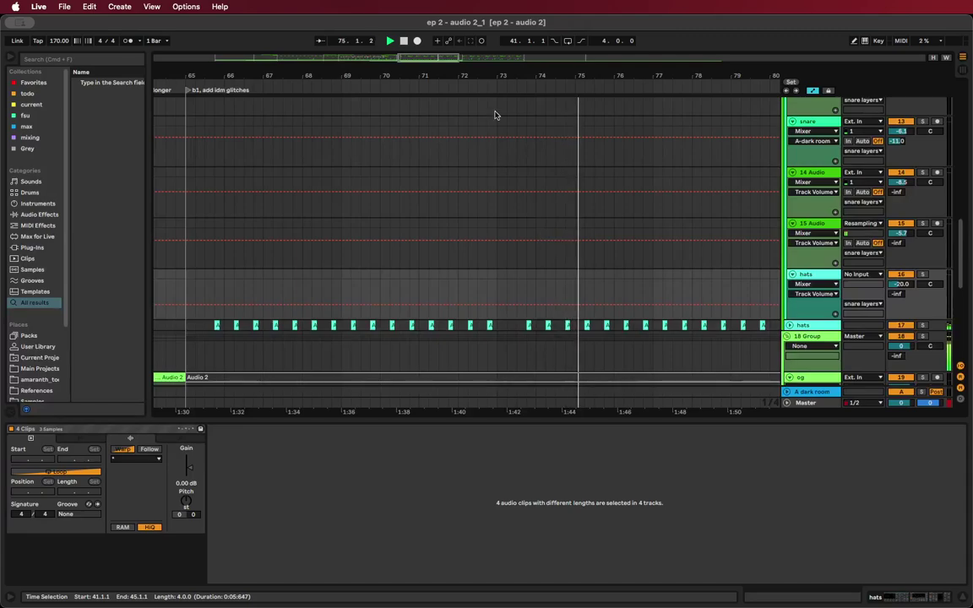
right_click(497, 84)
left_click(524, 114)
type("vary")
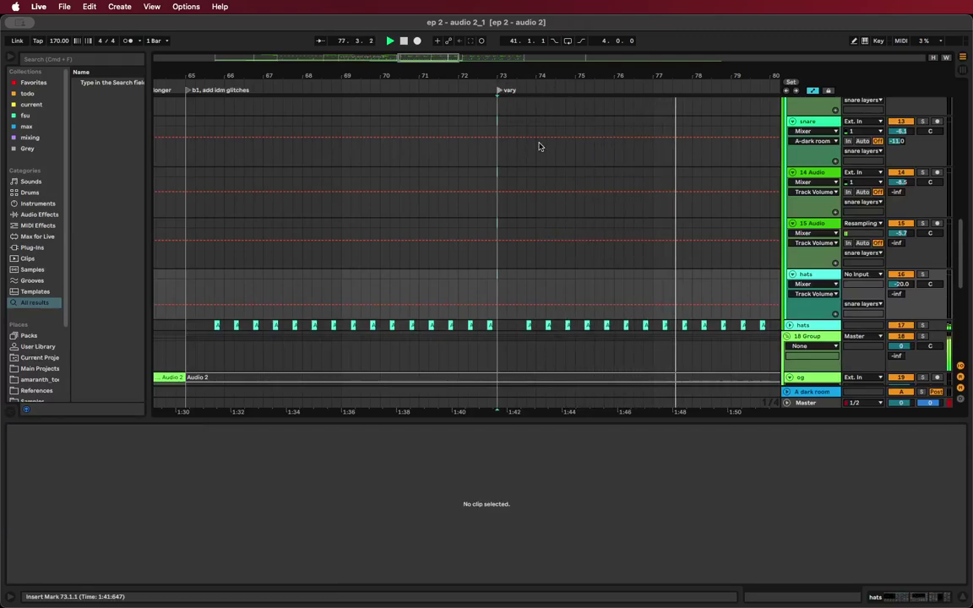
Add a locator at bar 79, just before the "glitch and bass!" locator, and name it "build into"
scroll(539, 146, "down", 5)
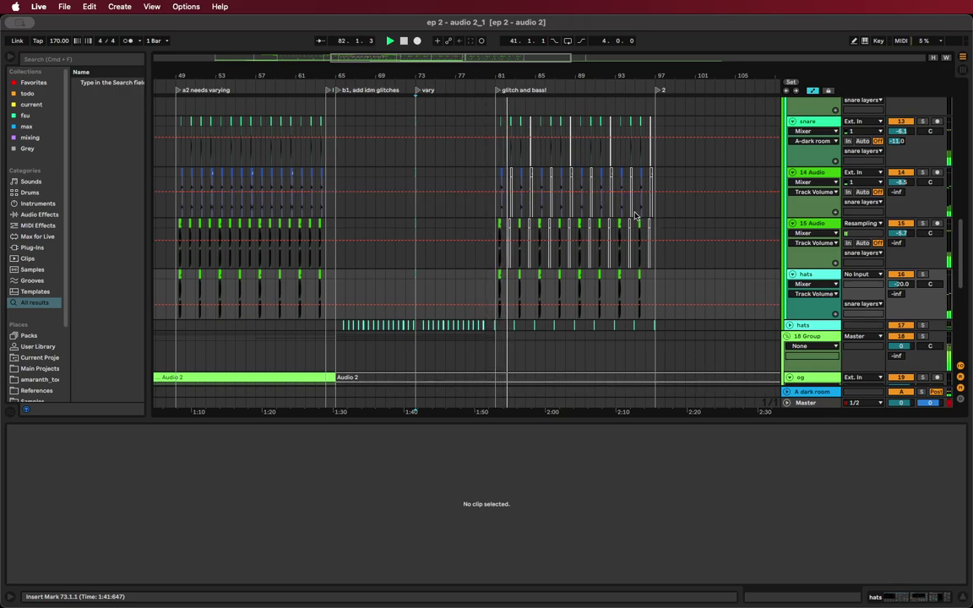
scroll(619, 211, "up", 5)
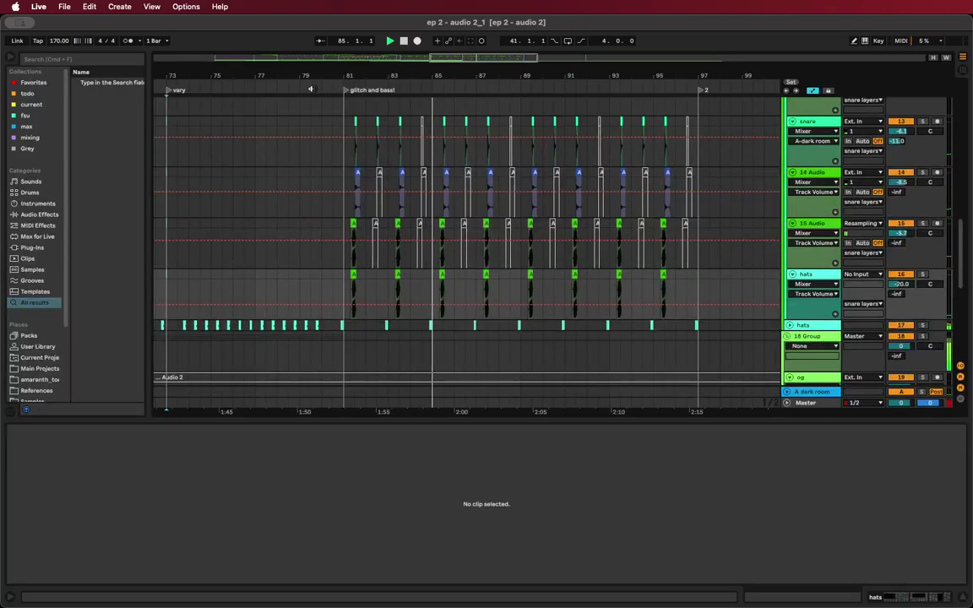
right_click(300, 88)
left_click(351, 118)
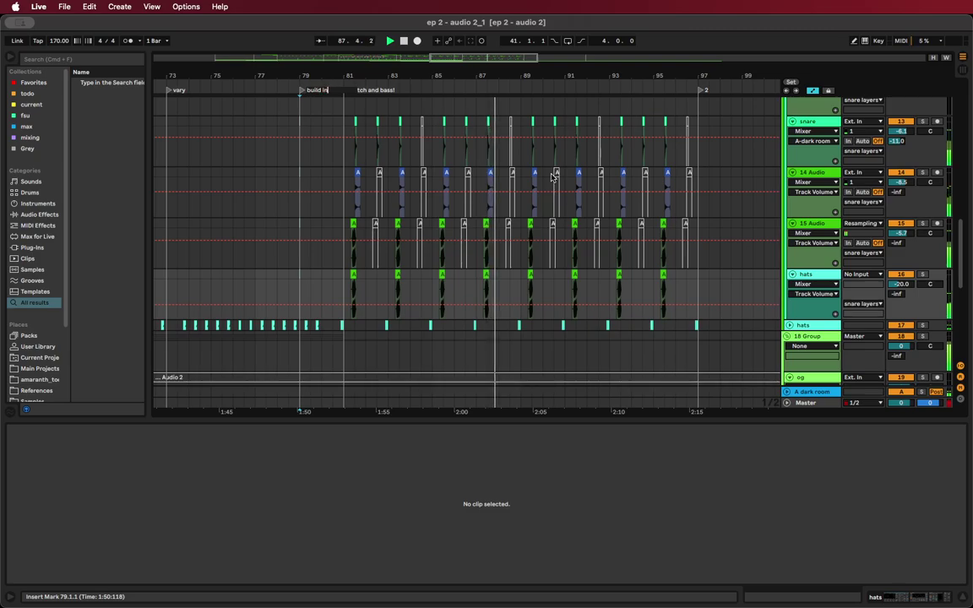
Trim the start of the deactivated Audio 2 clips on tracks 20, 21 and 22 to bar 97 and activate them
scroll(613, 174, "down", 3)
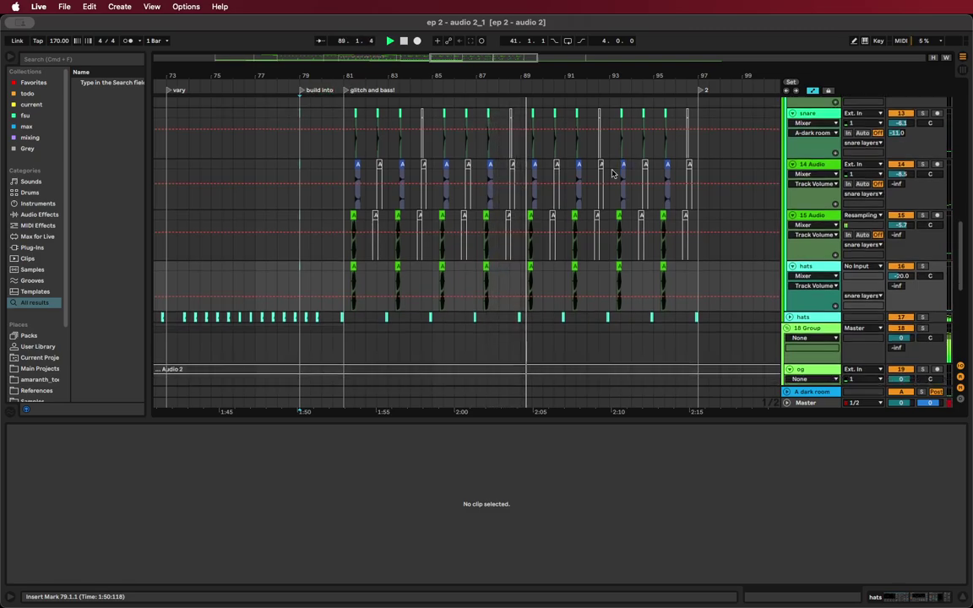
scroll(673, 195, "down", 5)
scroll(673, 195, "up", 10)
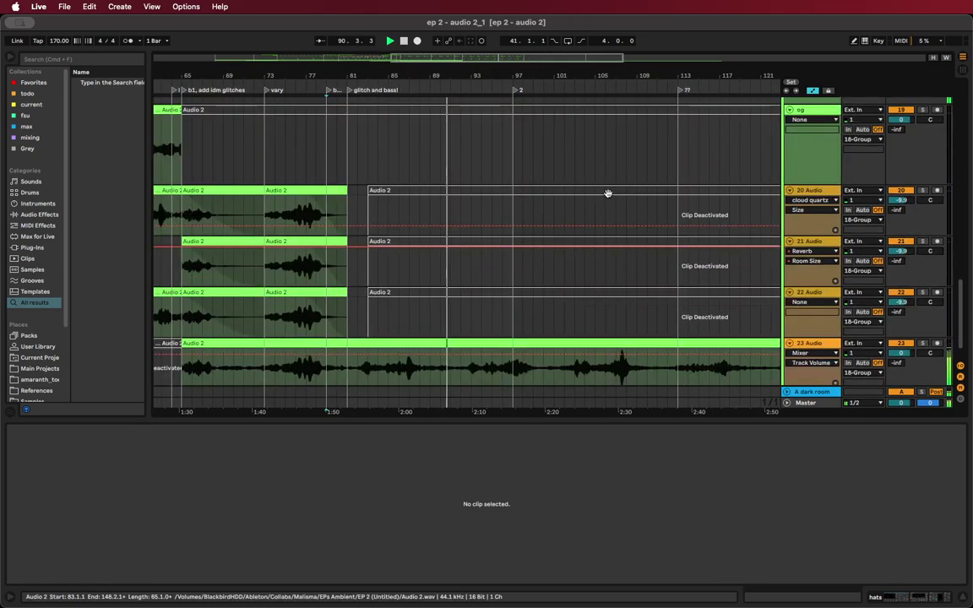
scroll(608, 195, "right", 5)
scroll(612, 206, "up", 10)
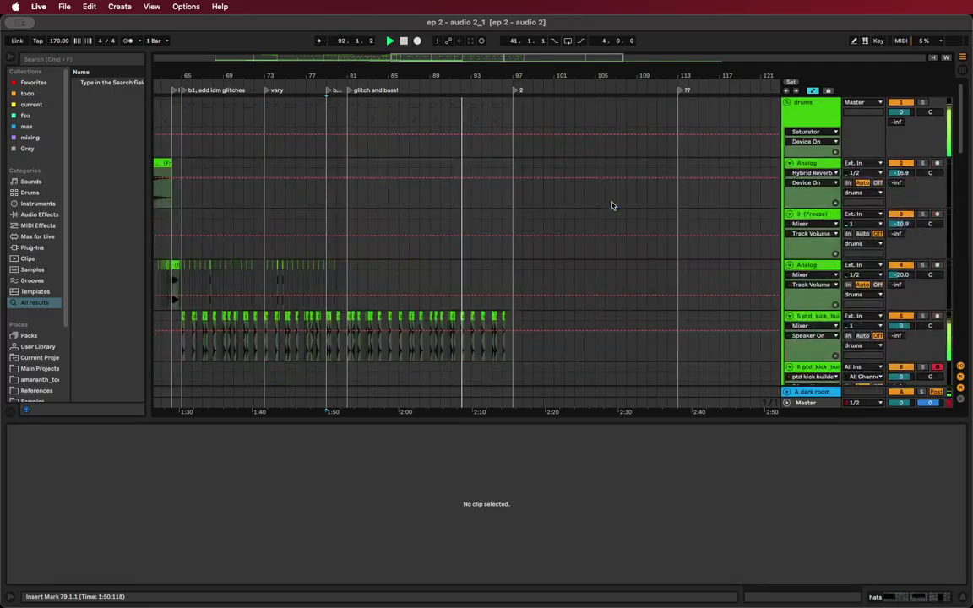
scroll(612, 205, "down", 15)
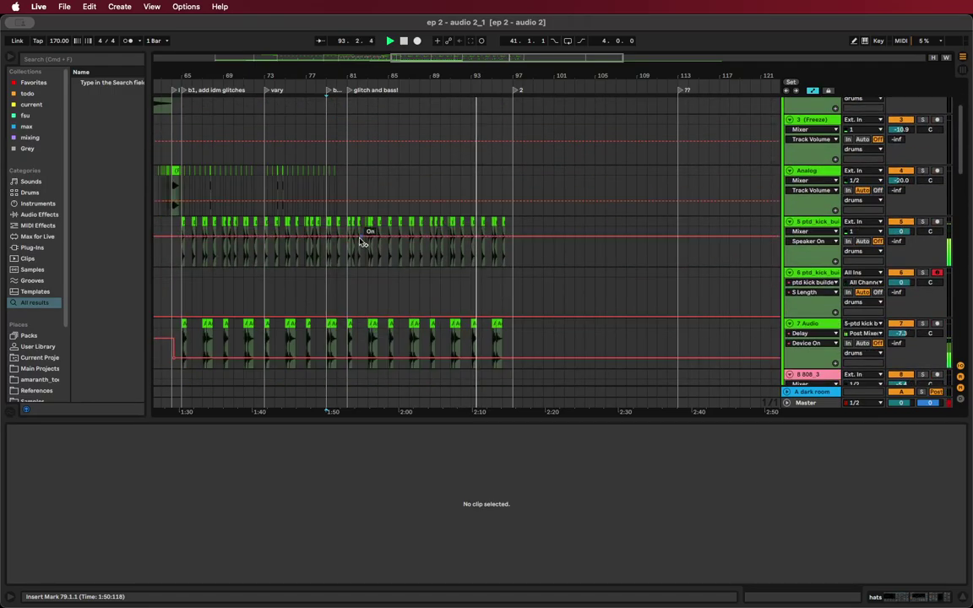
scroll(361, 238, "down", 5)
scroll(361, 236, "down", 4, "super")
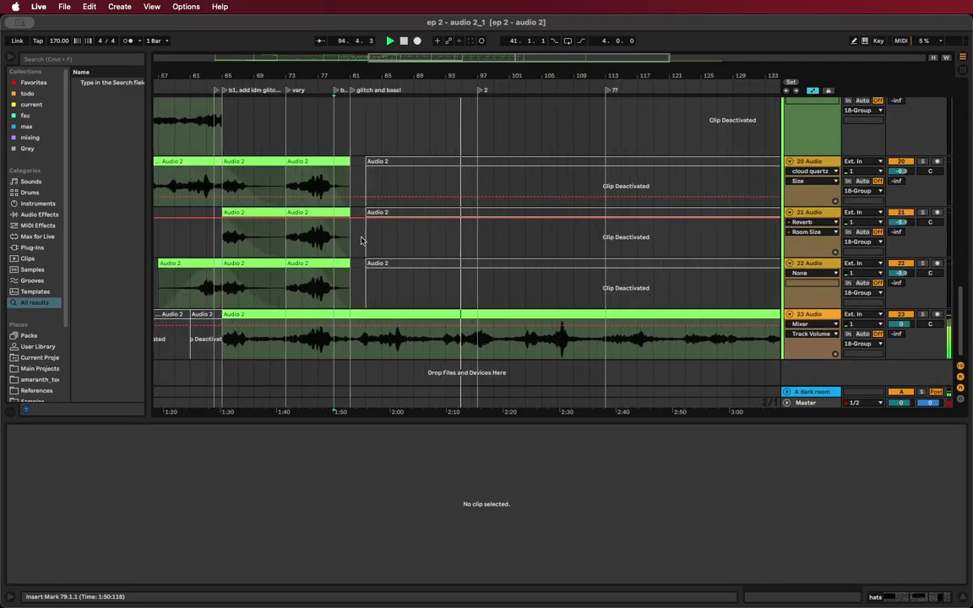
left_click(384, 160)
left_click(443, 265, "shift")
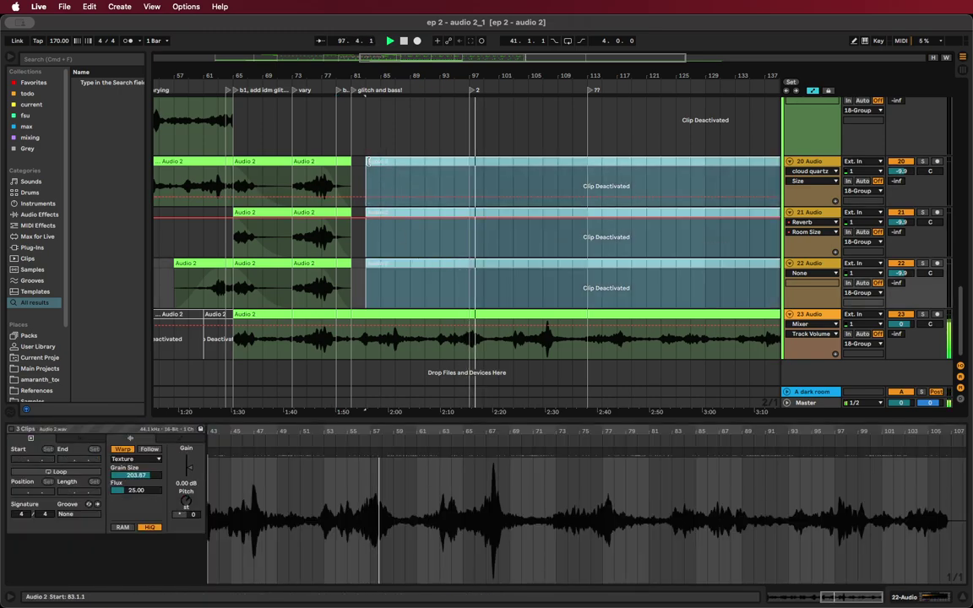
left_click_drag(367, 184, 471, 168)
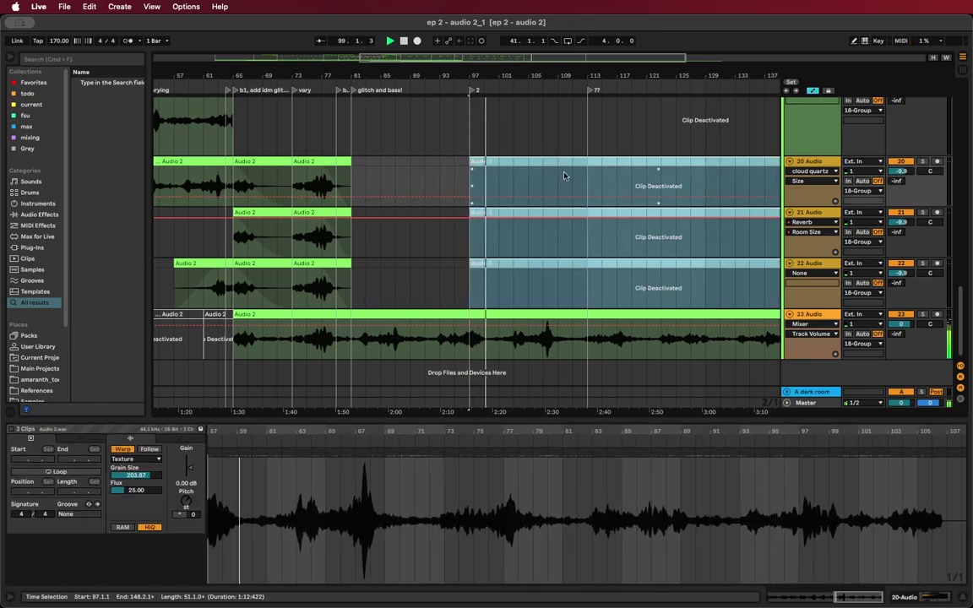
key("0")
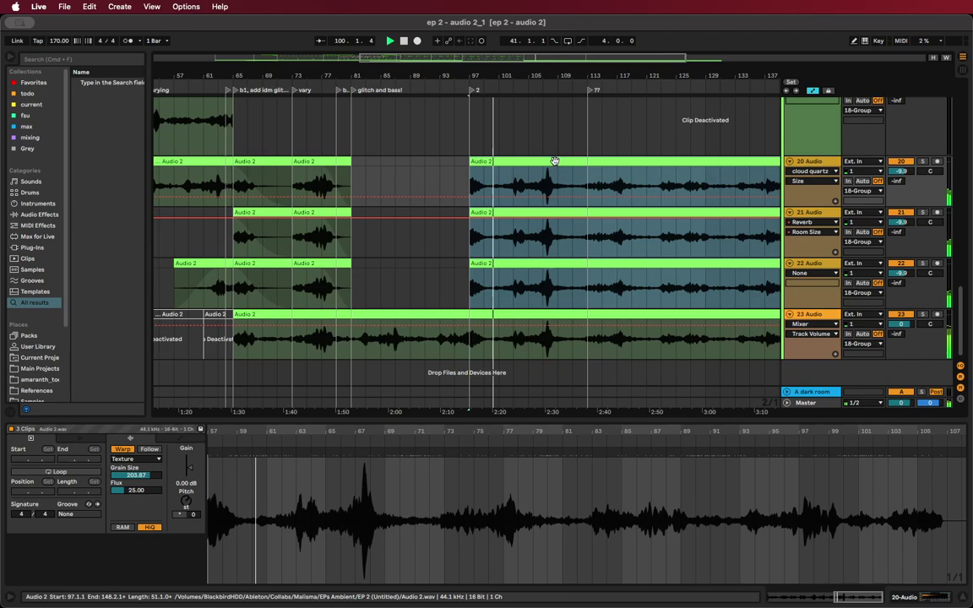
Set the insert mark at bar 97 on the 20 Audio track and solo that track
left_click(468, 181)
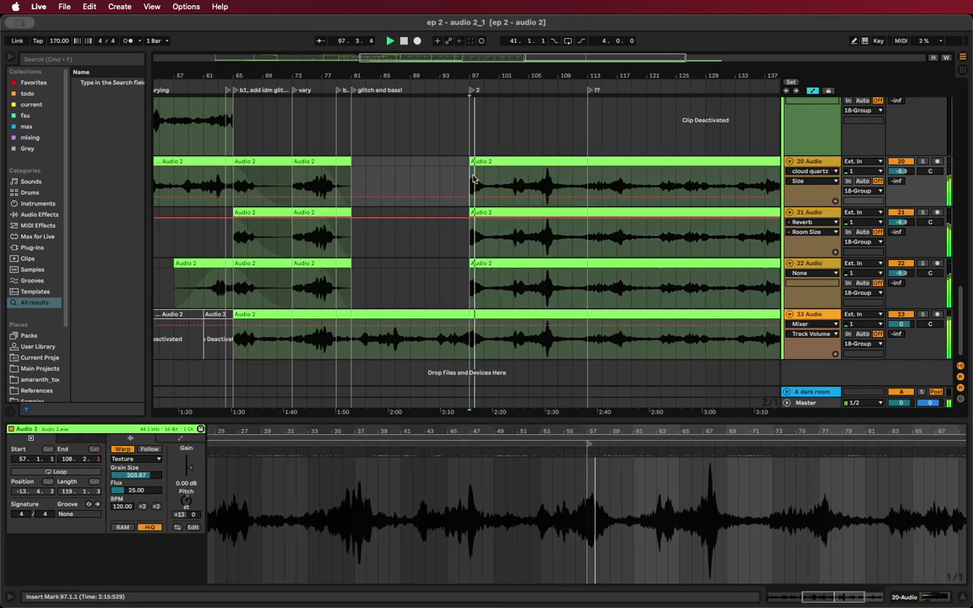
left_click(921, 161)
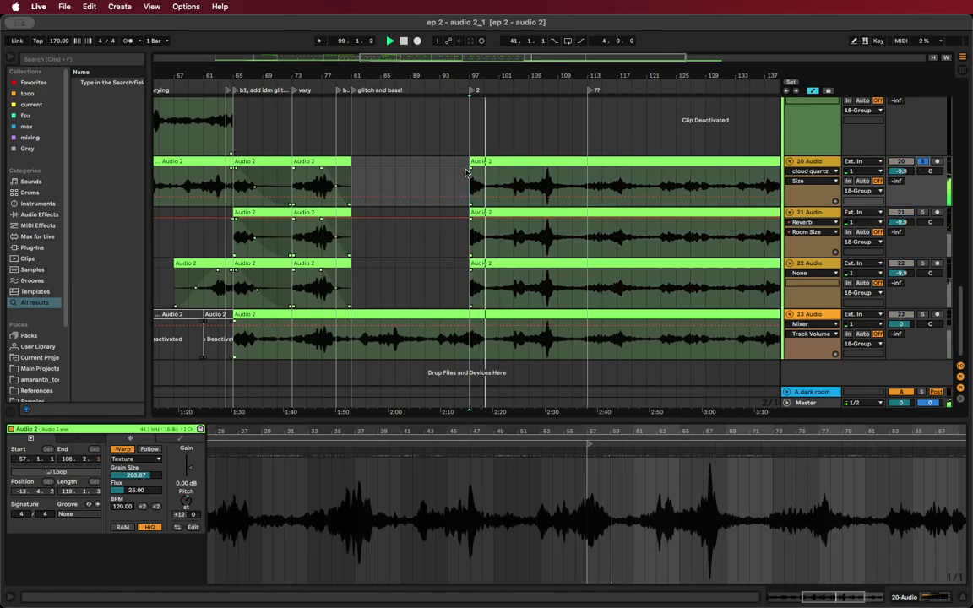
Fade in the Audio 2 clips starting at bar 97 on tracks 20, 21 and 22, with the longest fade on track 20, auditioning track 21 in solo
left_click_drag(470, 163, 552, 174)
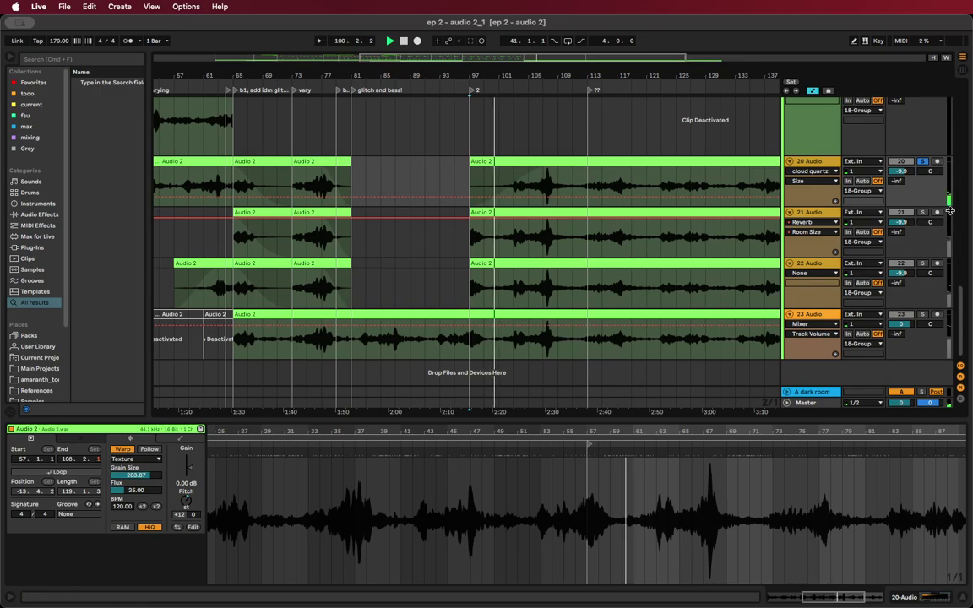
left_click(923, 212)
key("space")
key("space")
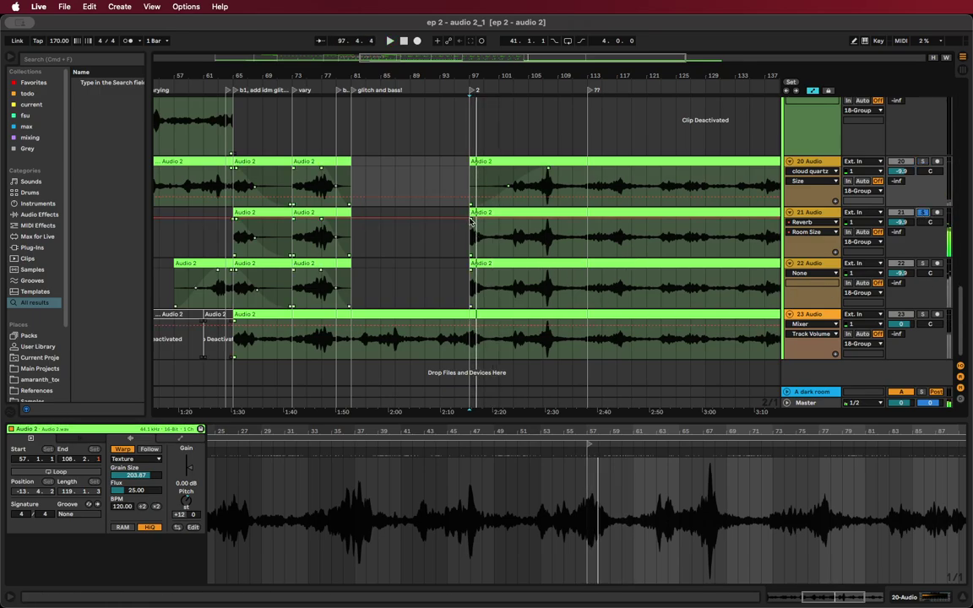
left_click(474, 221)
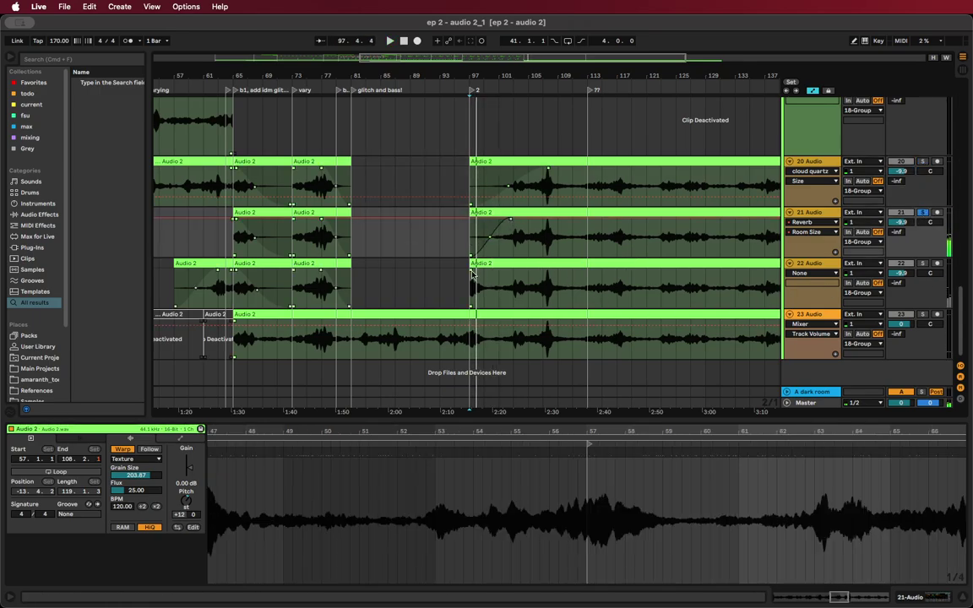
left_click_drag(472, 273, 506, 274)
key("space")
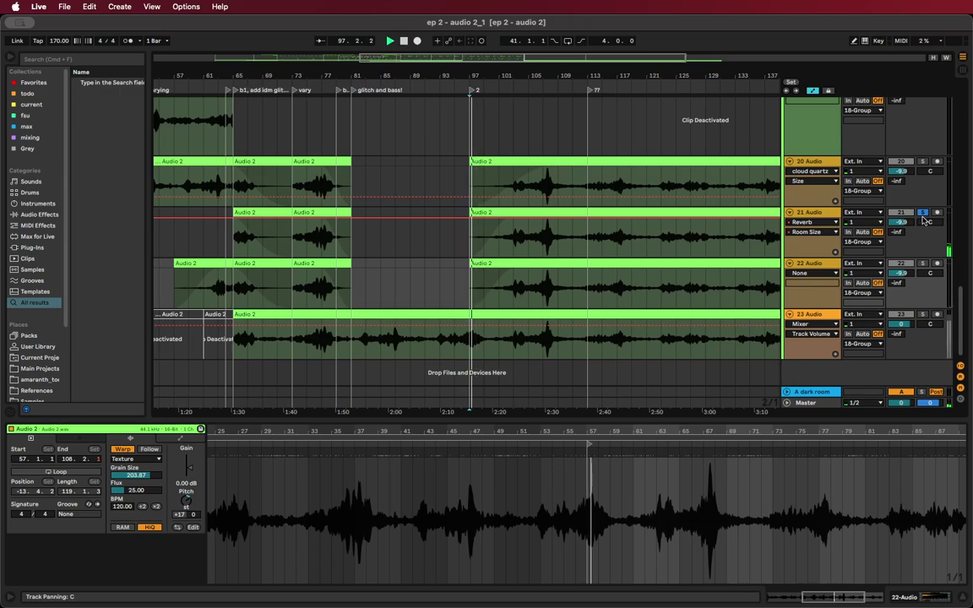
Duplicate the snare and hat clips of bars 81 to 97 on tracks 13 through 17 so they repeat from bar 97
scroll(482, 189, "up", 10)
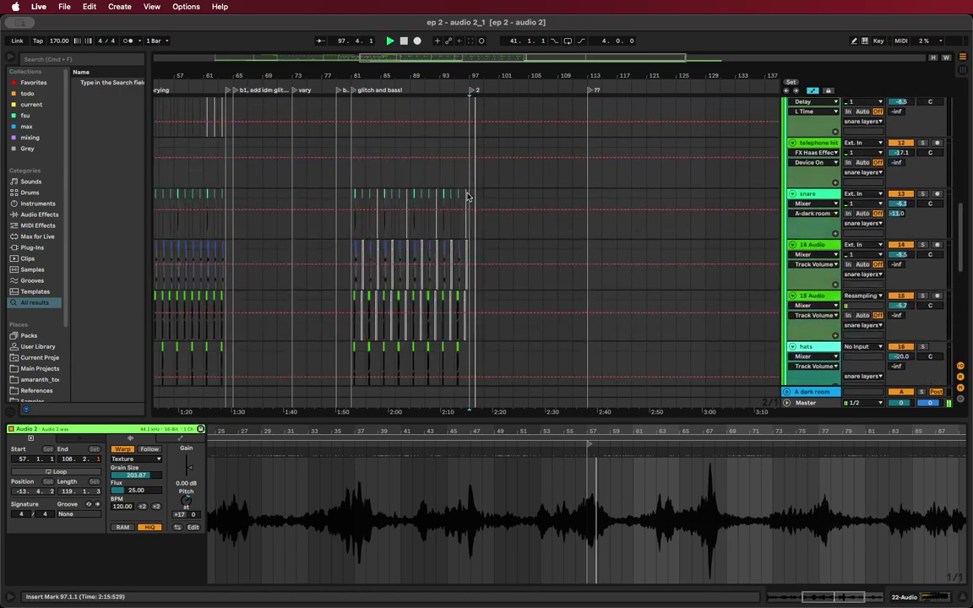
left_click(355, 195)
scroll(464, 228, "down", 5)
left_click(475, 217, "shift")
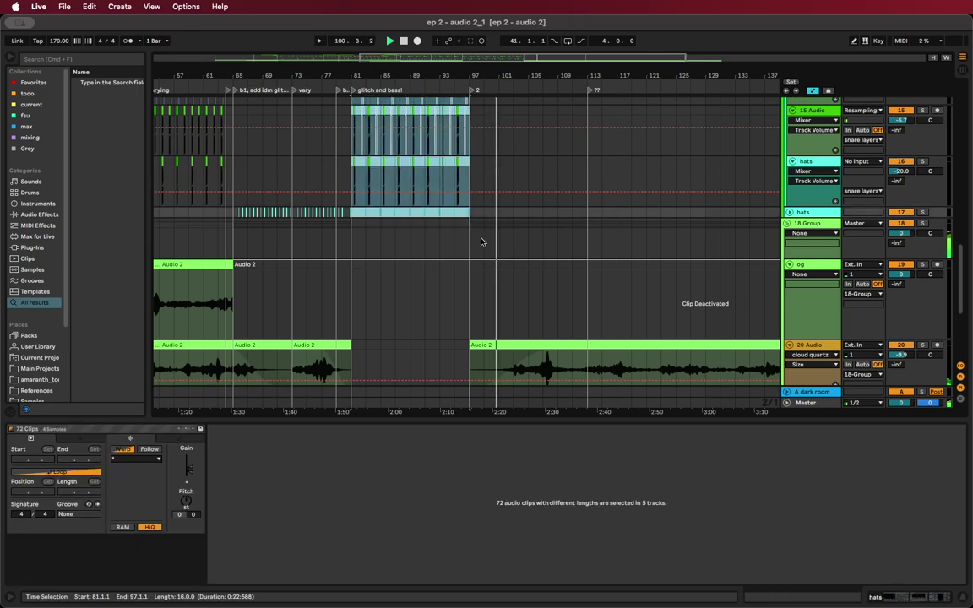
key("super+d")
Duplicate the kick section of bars 81 to 97 on tracks 5, 6 and 7 so it repeats from bar 97
scroll(440, 226, "up", 5)
scroll(440, 225, "up", 8)
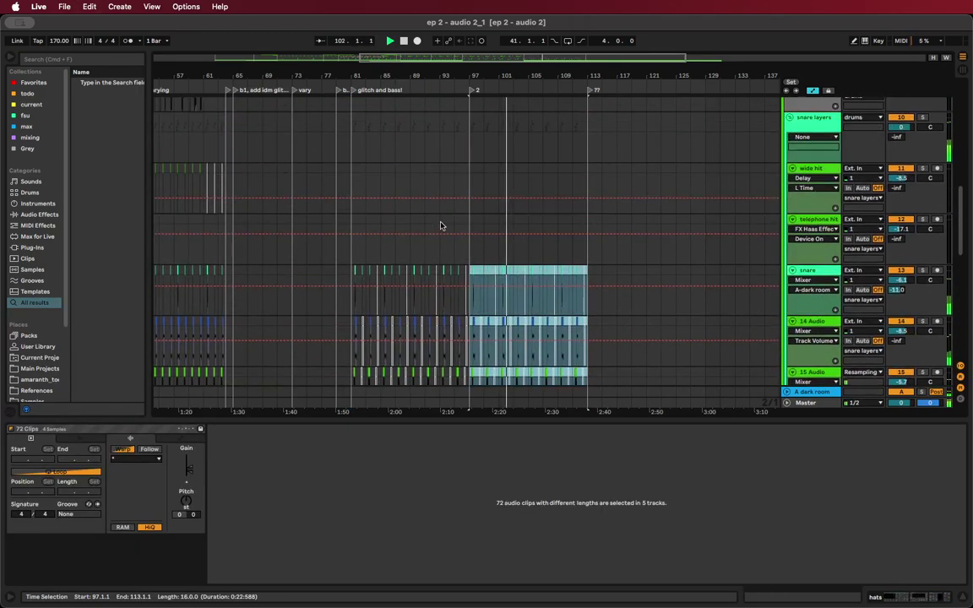
left_click_drag(472, 249, 353, 146)
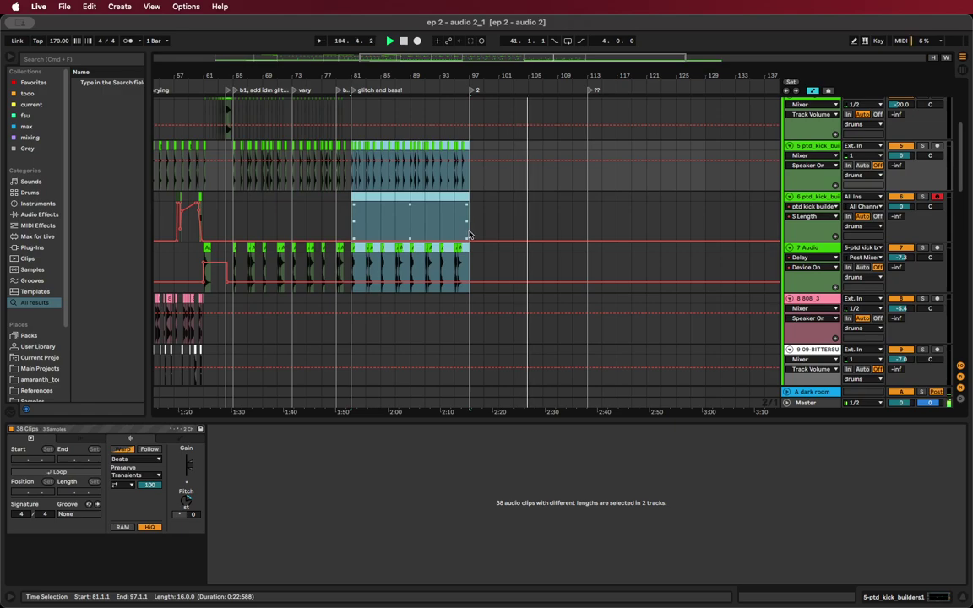
key("super+d")
Look over the drum, snare and ambient tracks from bar 97 onward, including how far the ambient clips extend past the "??" locator
scroll(437, 234, "up", 4)
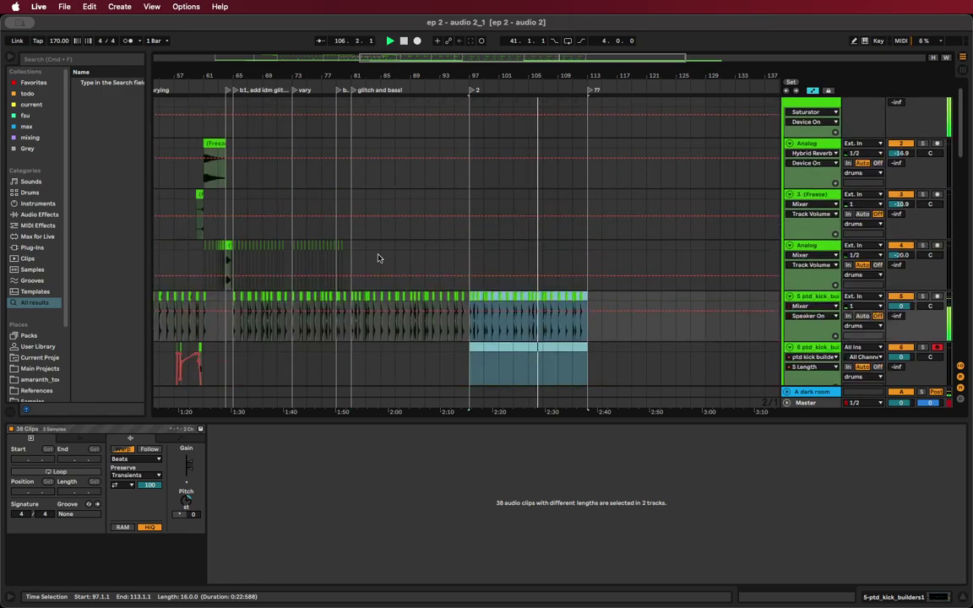
scroll(383, 257, "down", 5)
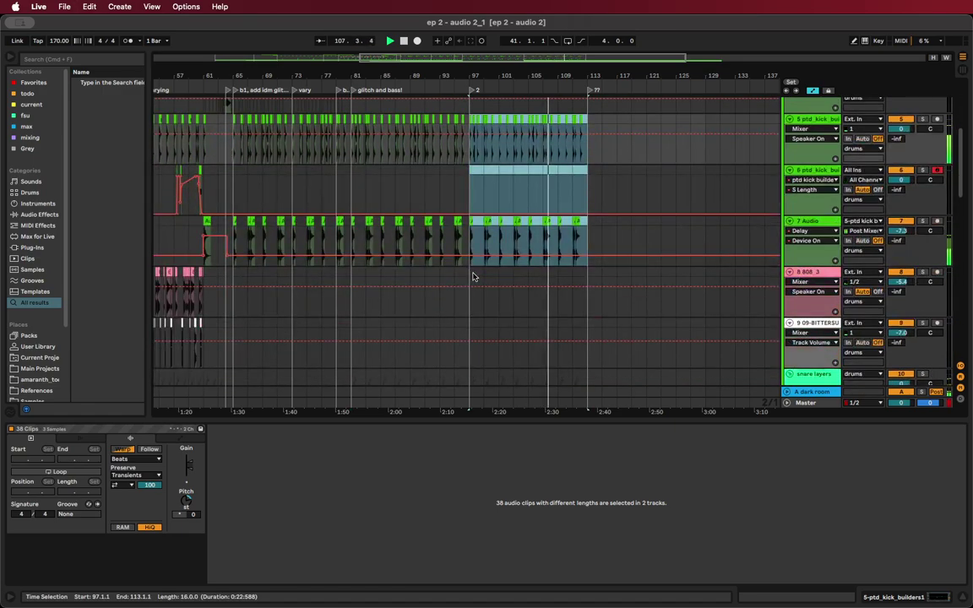
scroll(473, 276, "down", 5)
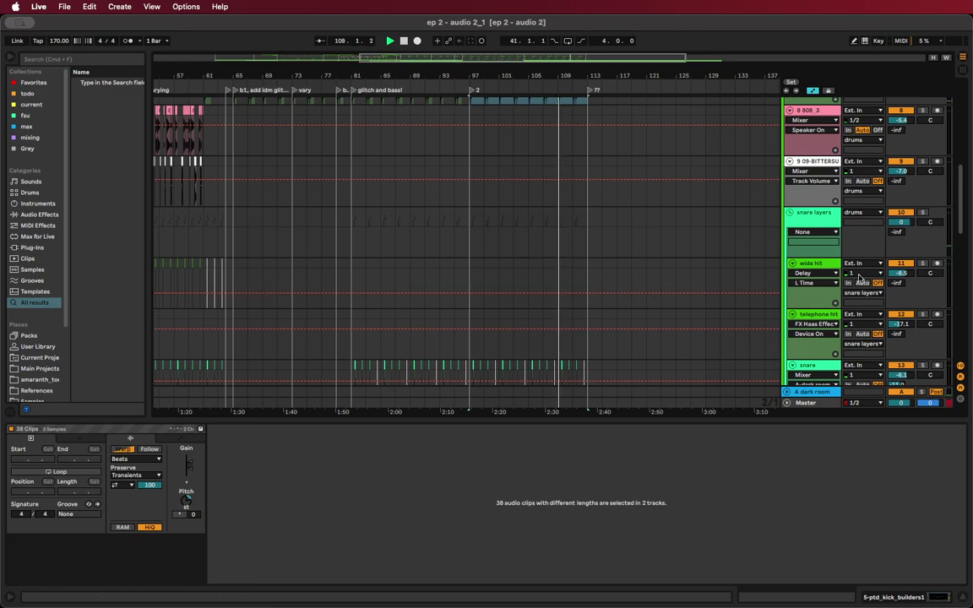
scroll(550, 290, "up", 5)
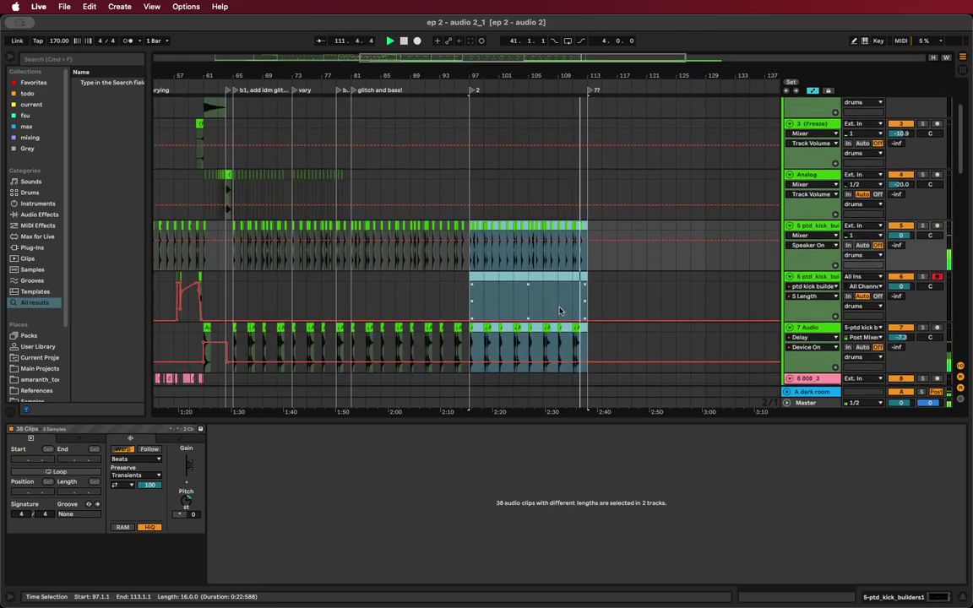
key("z")
scroll(525, 312, "down", 6)
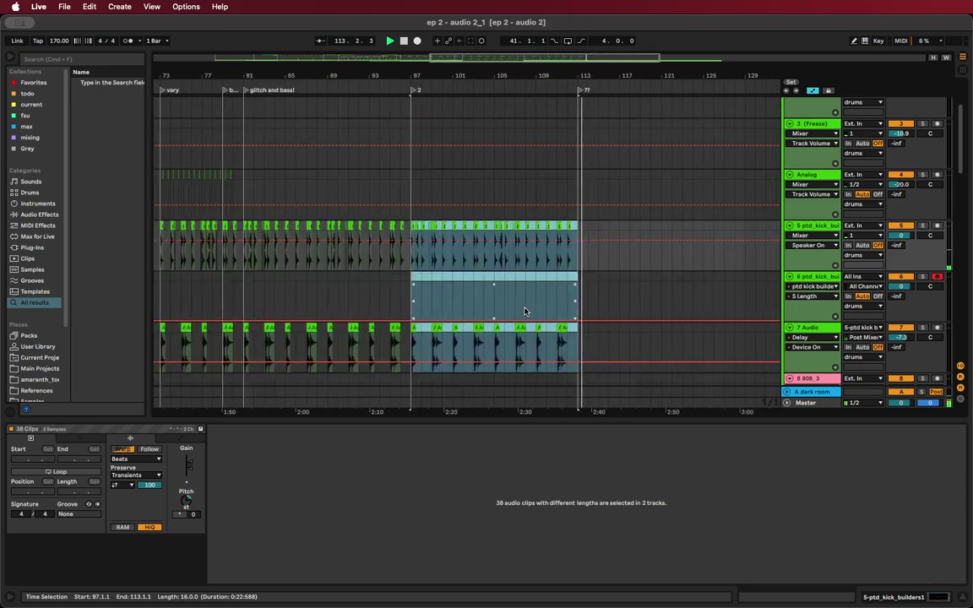
scroll(526, 311, "down", 5)
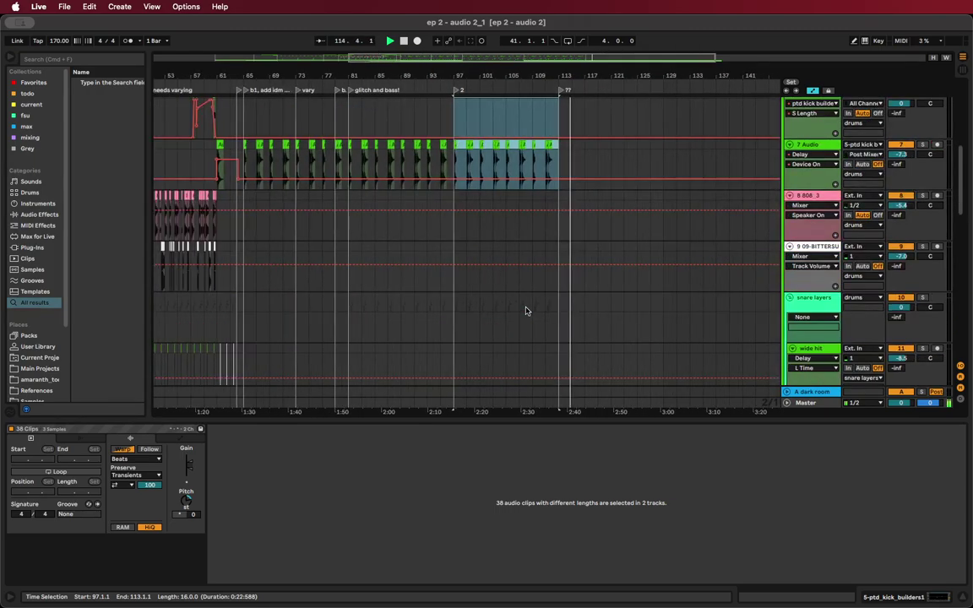
scroll(574, 315, "down", 12)
scroll(574, 315, "right", 5)
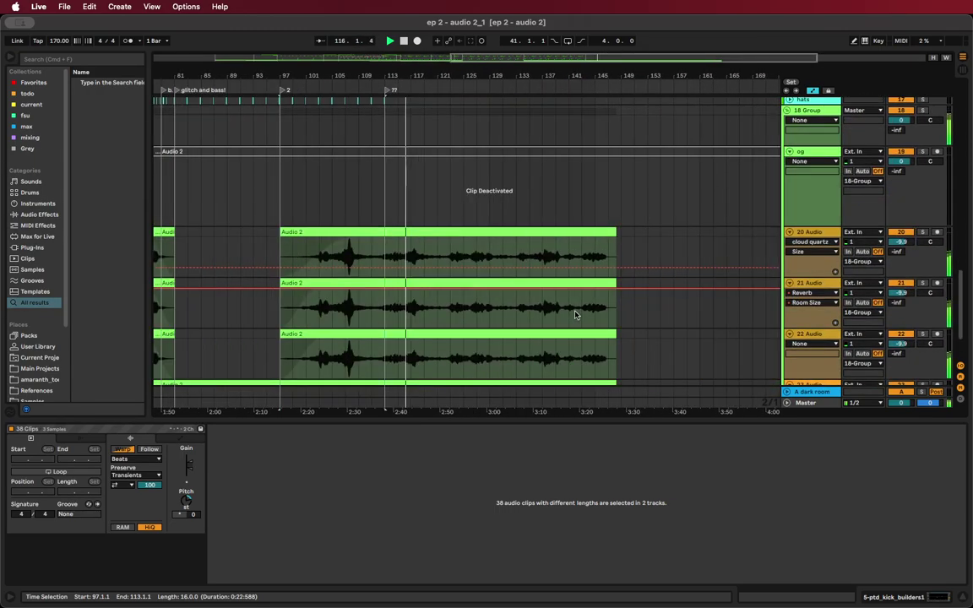
scroll(561, 315, "down", 8)
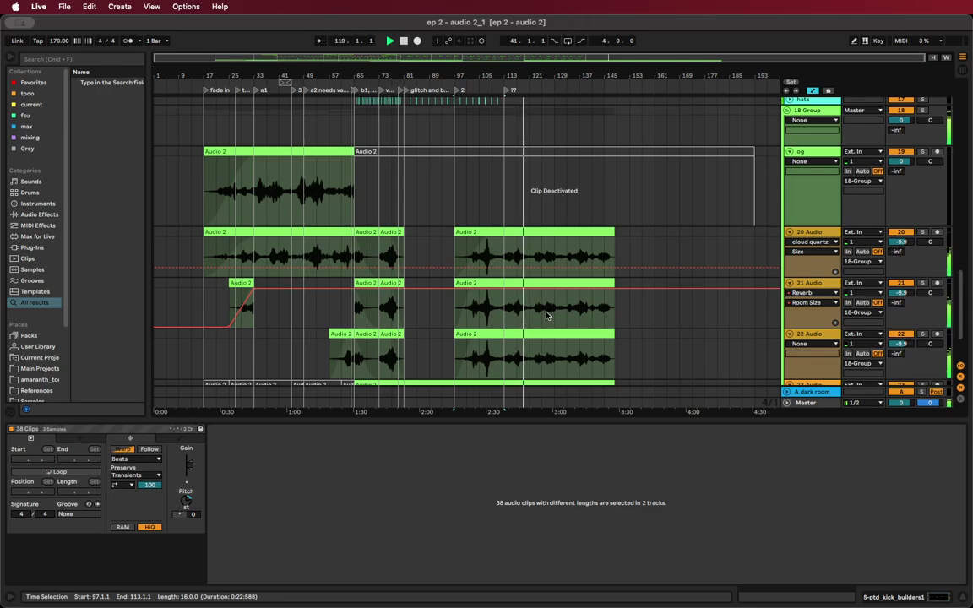
scroll(543, 291, "up", 5)
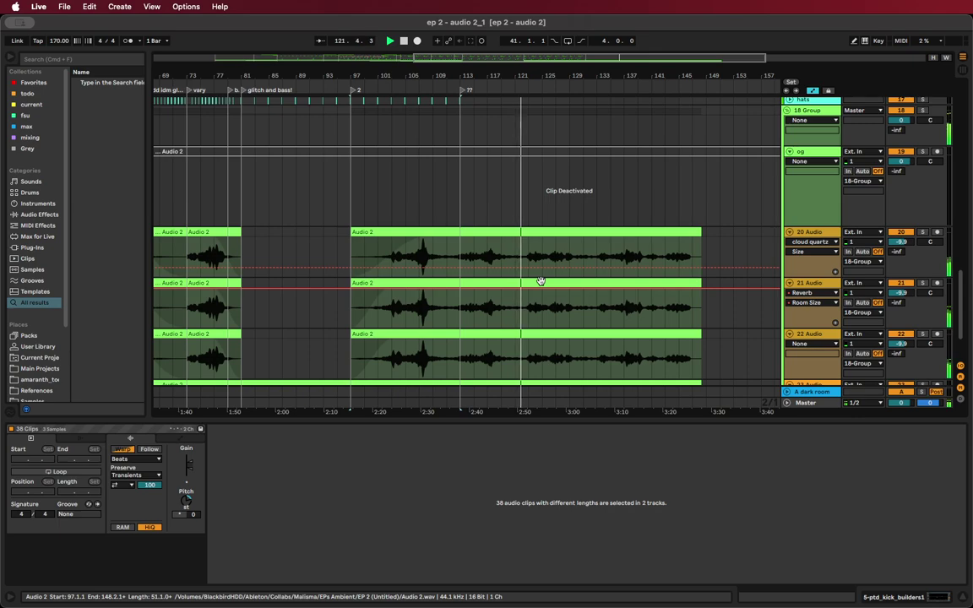
Shorten the Audio 2 clip on track 23 to end at bar 129 and fade it out from bar 113
scroll(625, 329, "down", 3)
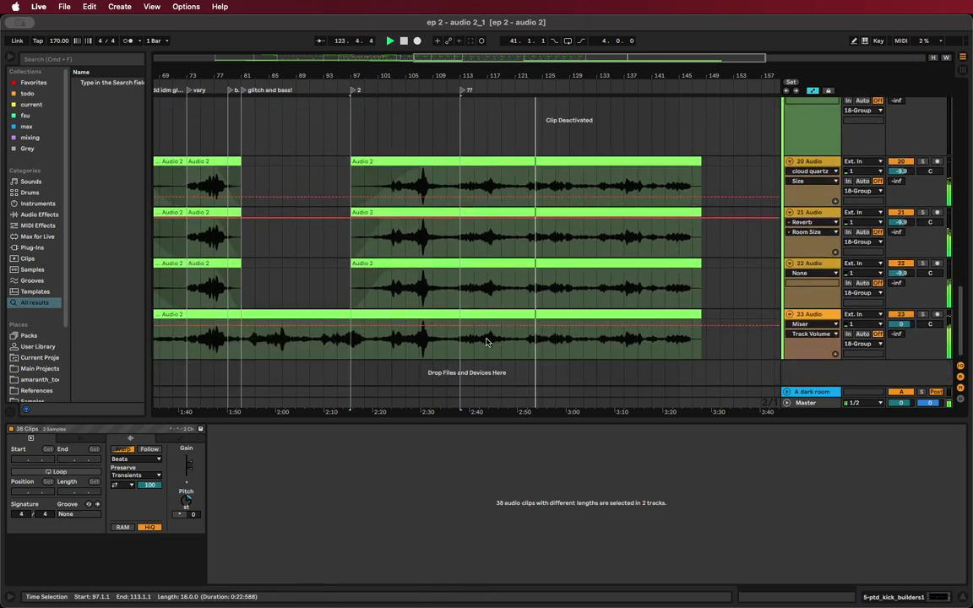
left_click(662, 319)
left_click_drag(700, 315, 570, 314)
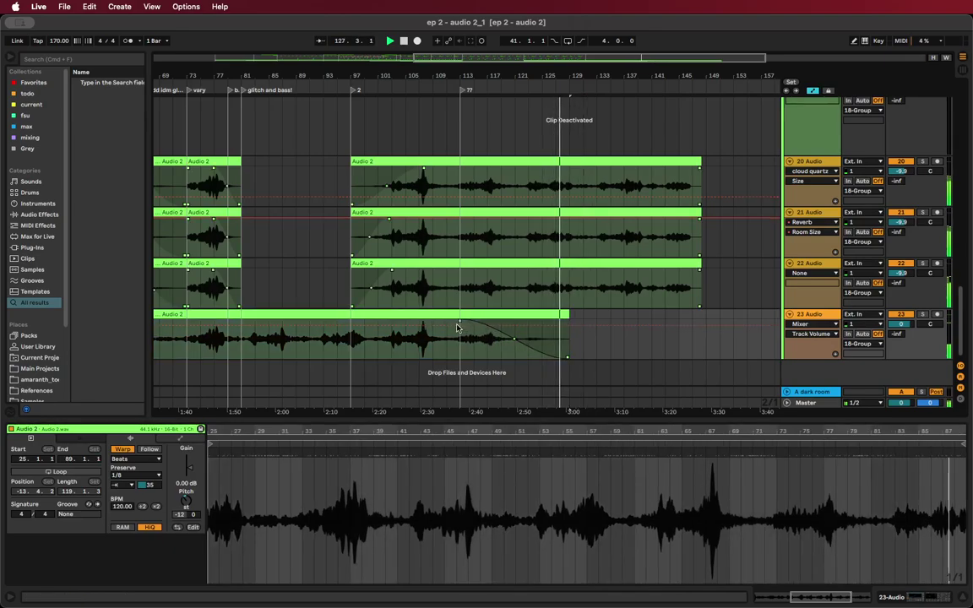
Add a locator named "amb out" at bar 129 and another named "end" where the ambient clips finish
right_click(571, 87)
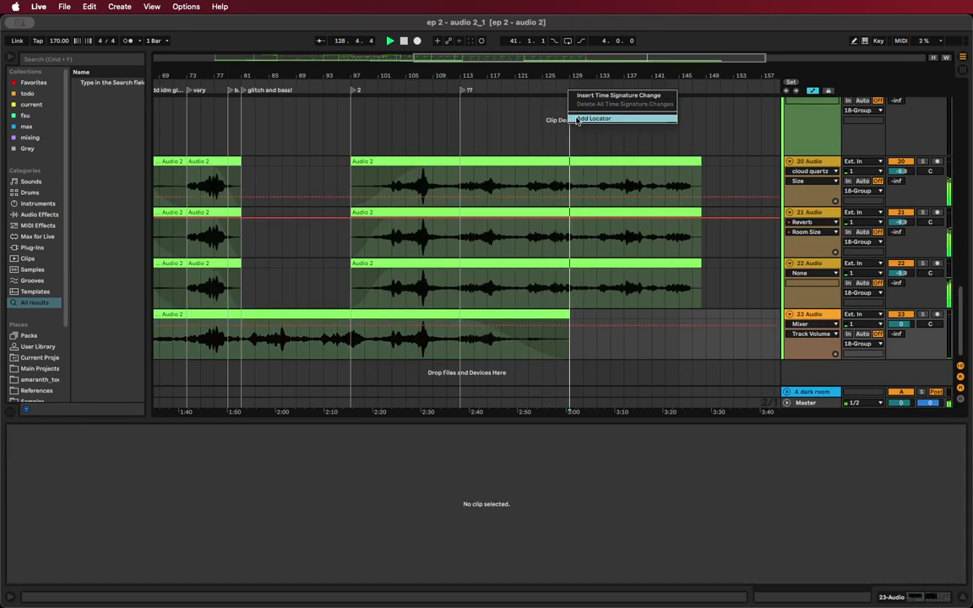
left_click(587, 118)
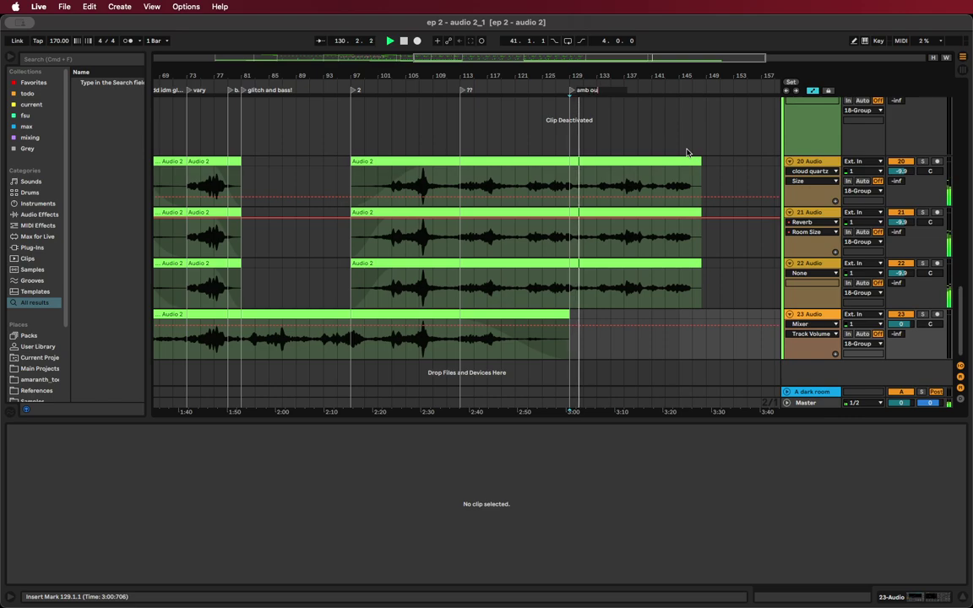
right_click(702, 88)
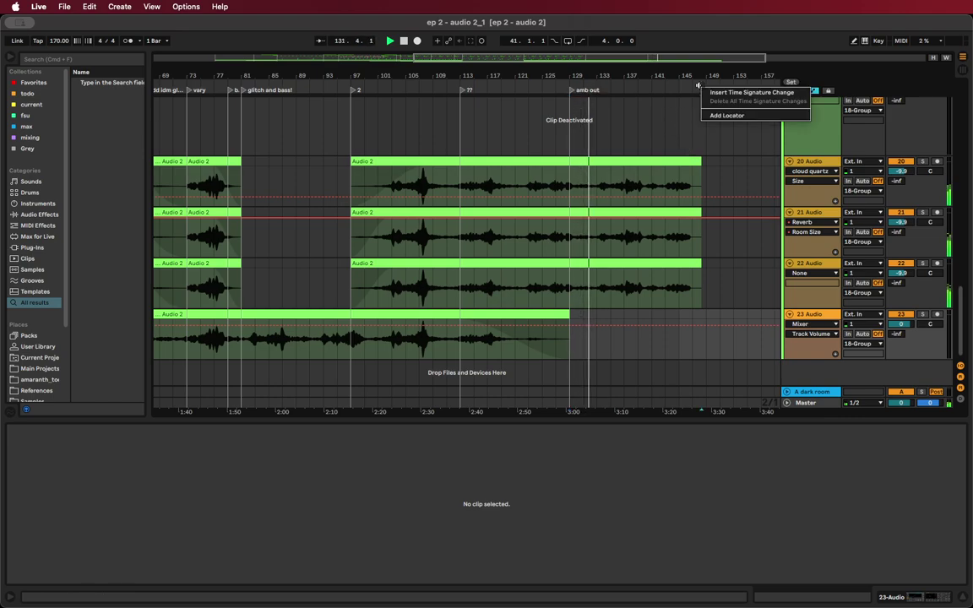
left_click(717, 115)
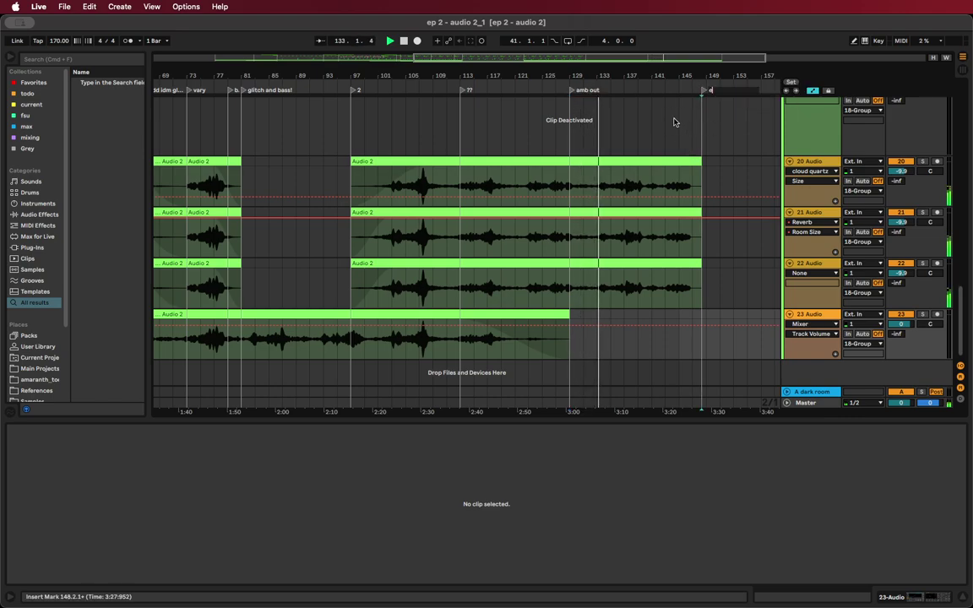
Select bars 17 to 149 on the 22 Audio track and review the layers through to the "end" locator
scroll(580, 202, "down", 5)
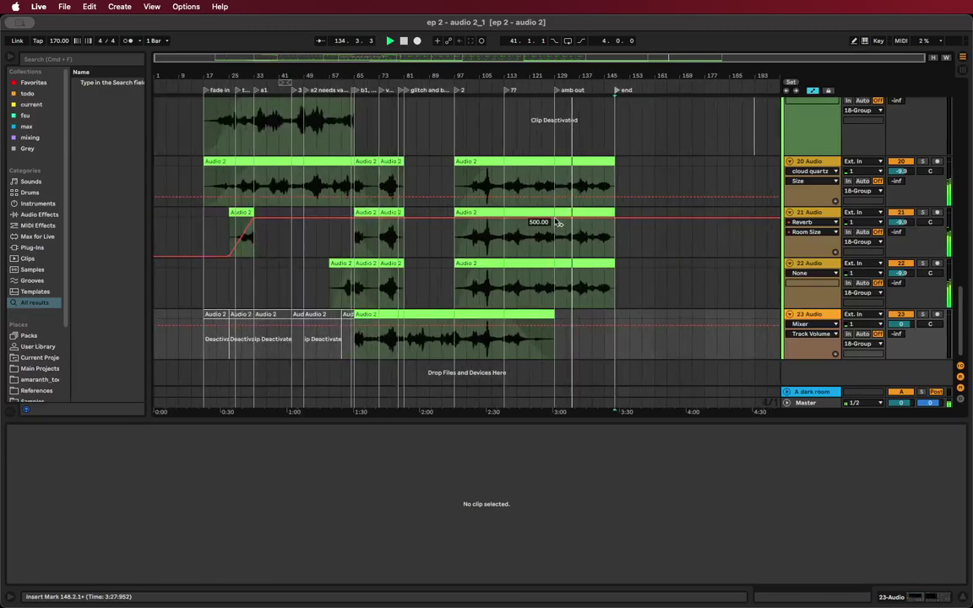
left_click_drag(203, 274, 545, 278)
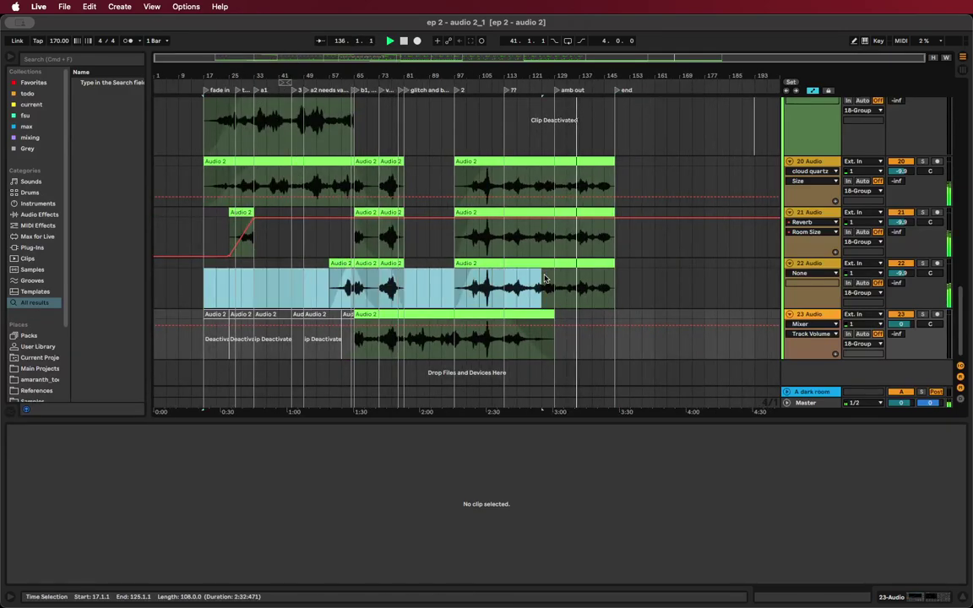
double_click(611, 280)
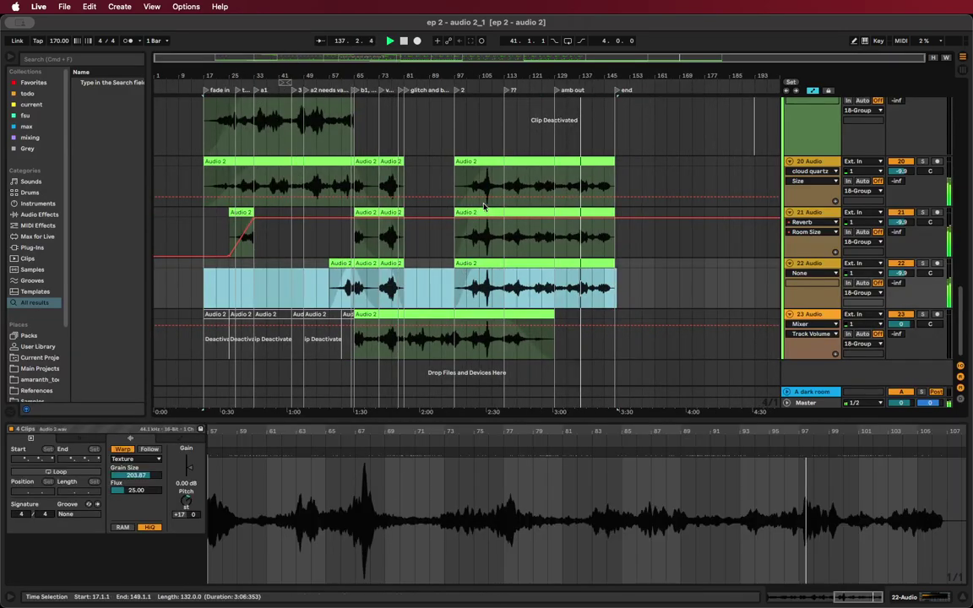
scroll(475, 224, "up", 5)
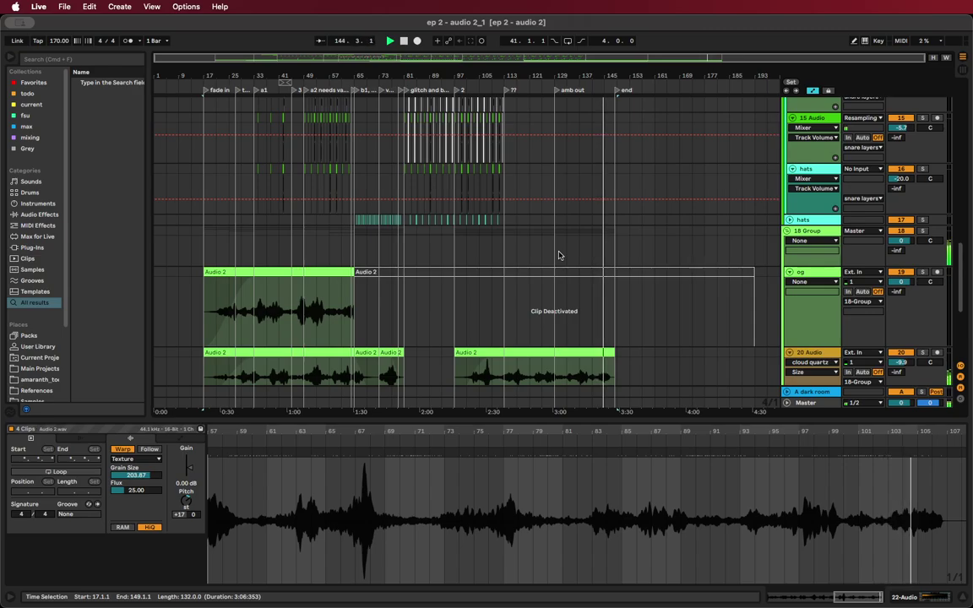
scroll(613, 285, "up", 10)
scroll(600, 285, "down", 3)
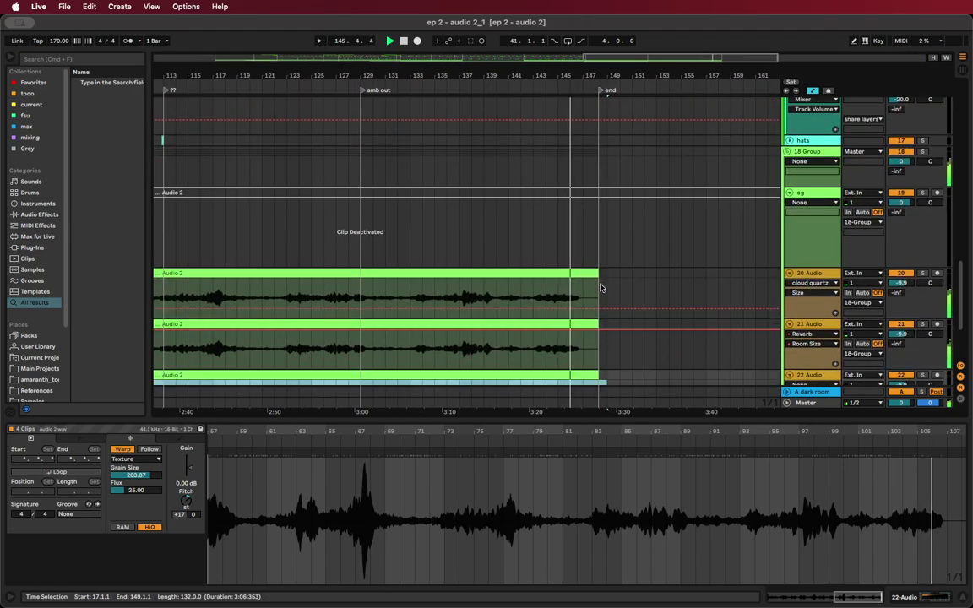
scroll(601, 288, "down", 3)
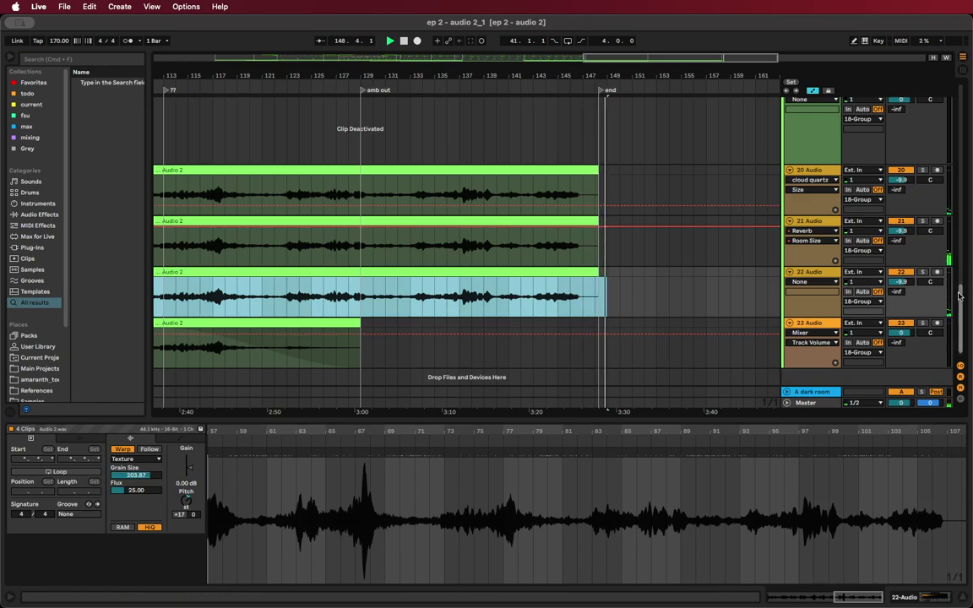
Solo the 21 Audio track, display its Reverb device and play the track from bar 25
left_click(628, 262)
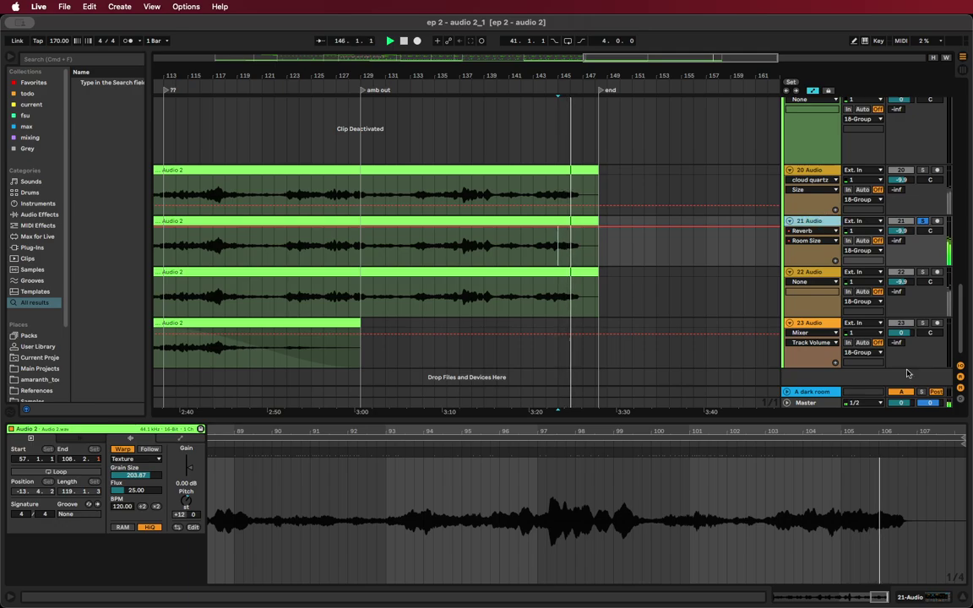
left_click(930, 600)
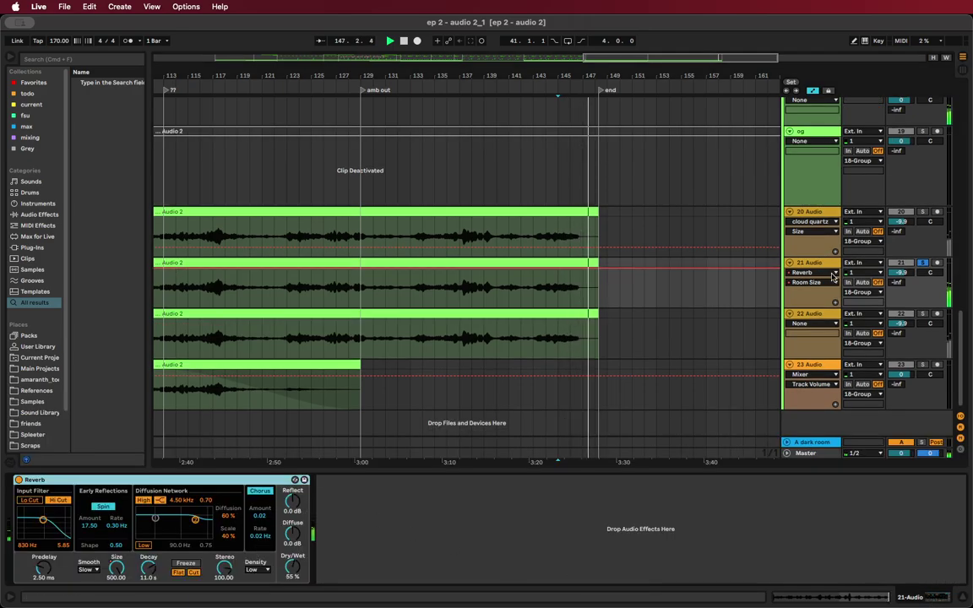
scroll(457, 316, "down", 10)
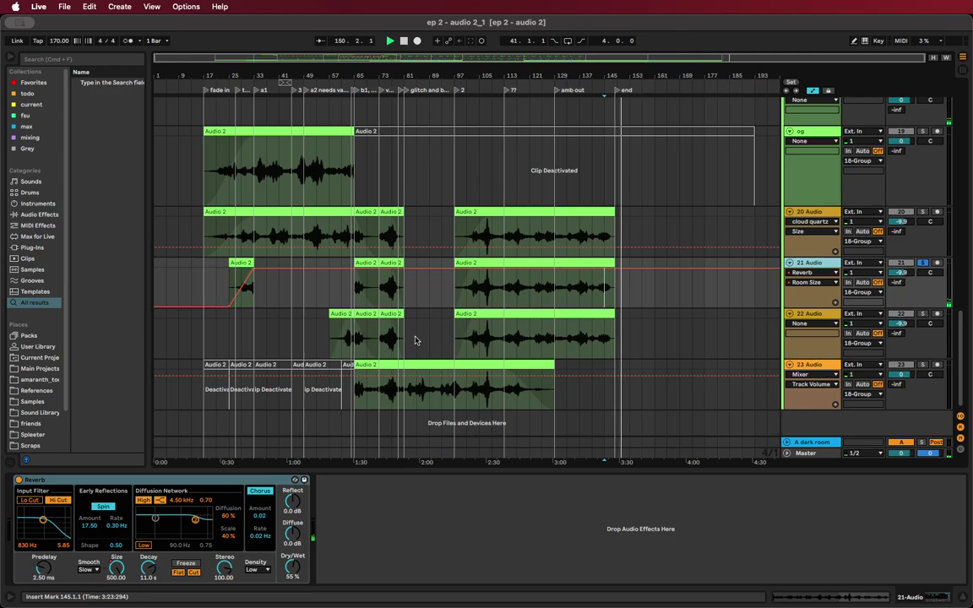
left_click(225, 284)
scroll(225, 311, "up", 3)
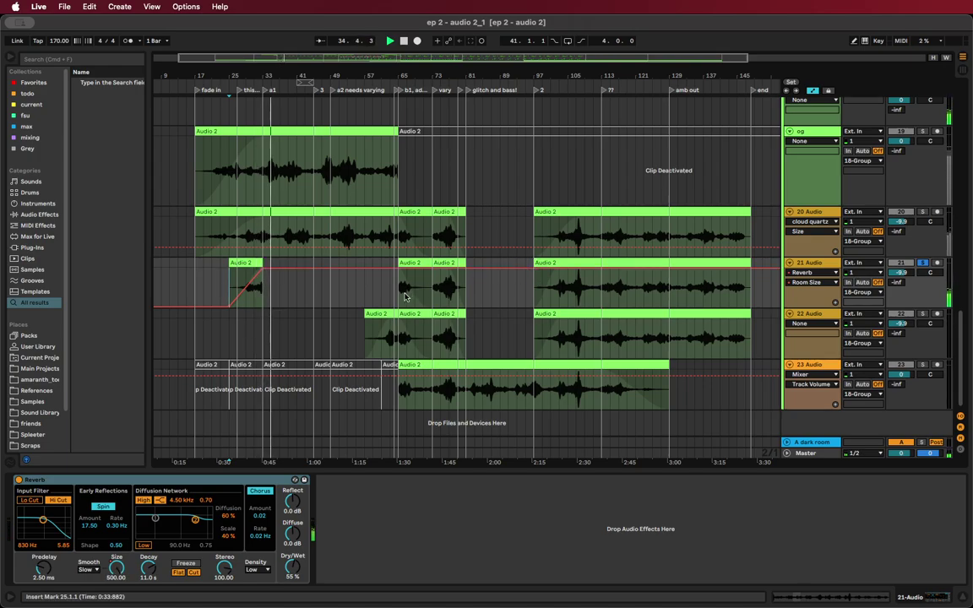
Select the two 21 Audio clips between bars 65 and 81, turn off the track's solo and play from bar 65
left_click(413, 263)
left_click(444, 263, "shift")
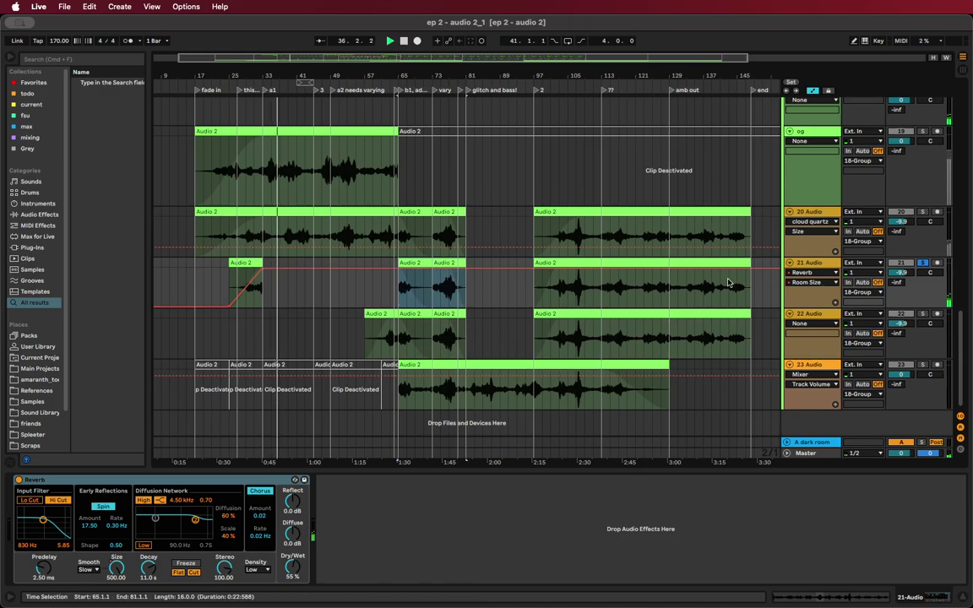
left_click(922, 262)
key("space")
key("space")
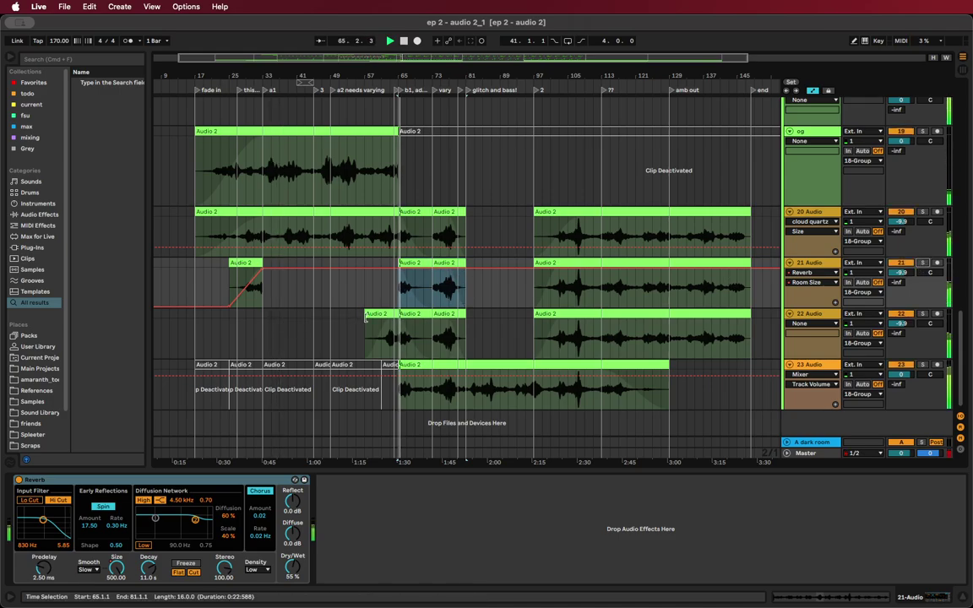
Delete the 21 Audio clips between bars 65 and 81, and start its last clip at bar 135 with a fade-in
left_click(901, 263)
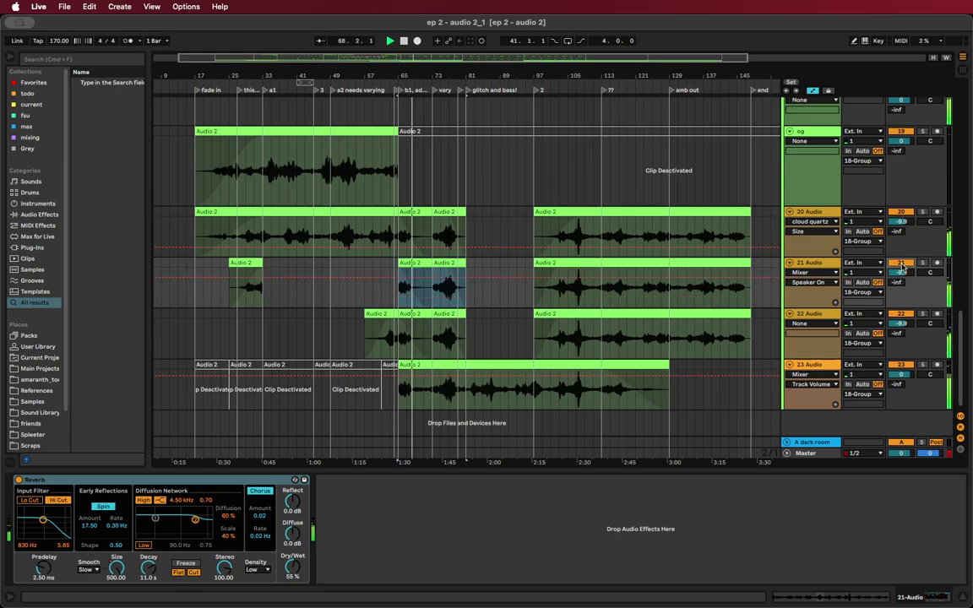
left_click_drag(355, 277, 739, 273)
key("f")
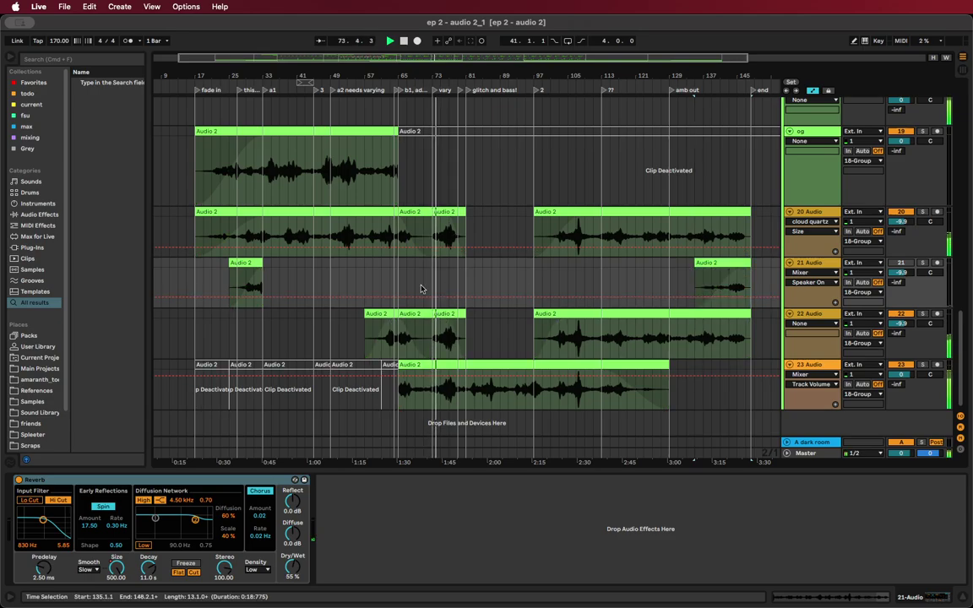
Automate the cloud quartz Decay on 22 Audio to rise to 11.1 s between about bars 137 and 147, and play from bar 135
scroll(474, 311, "up", 3)
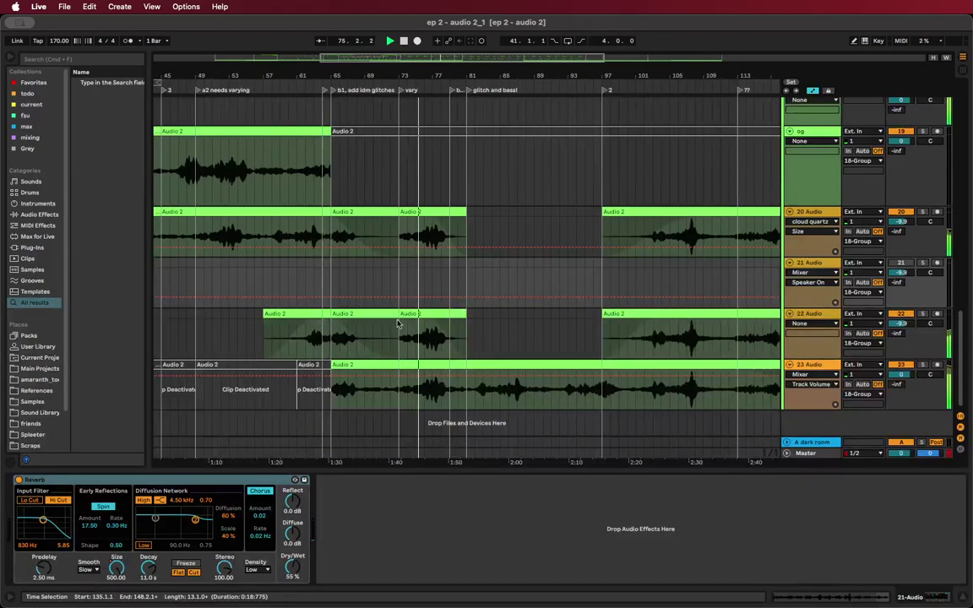
scroll(576, 311, "down", 3)
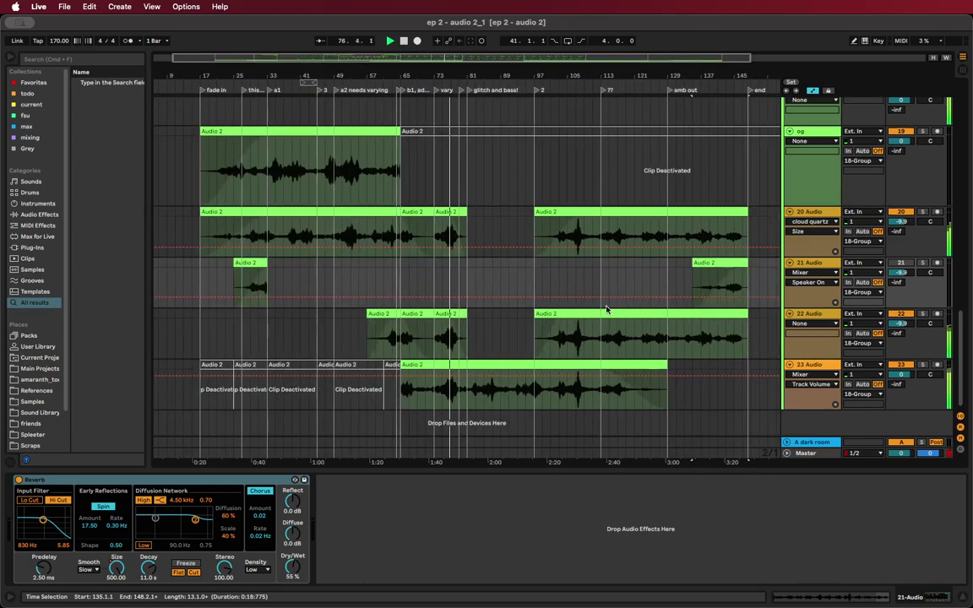
scroll(608, 309, "right", 3)
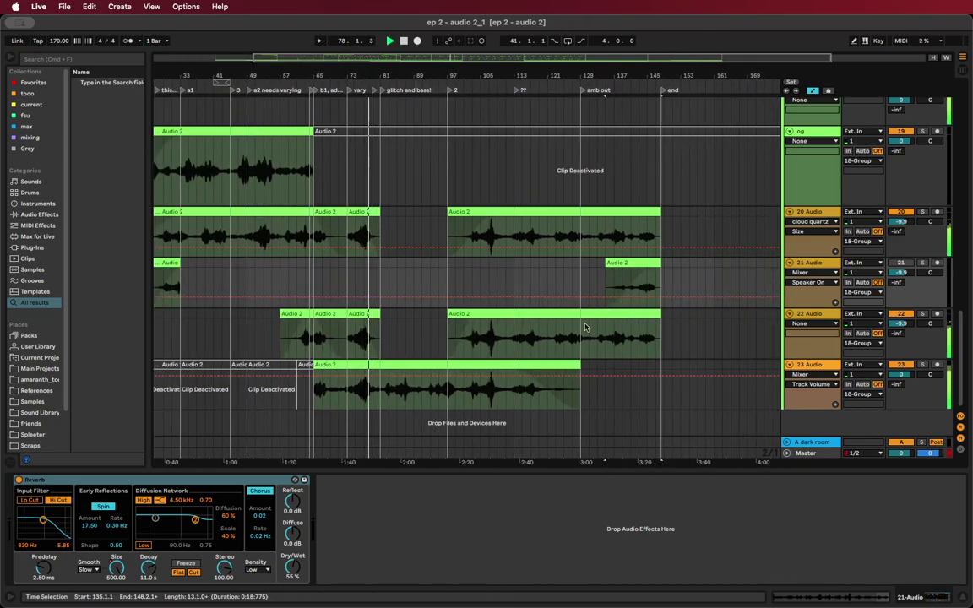
scroll(584, 327, "up", 2)
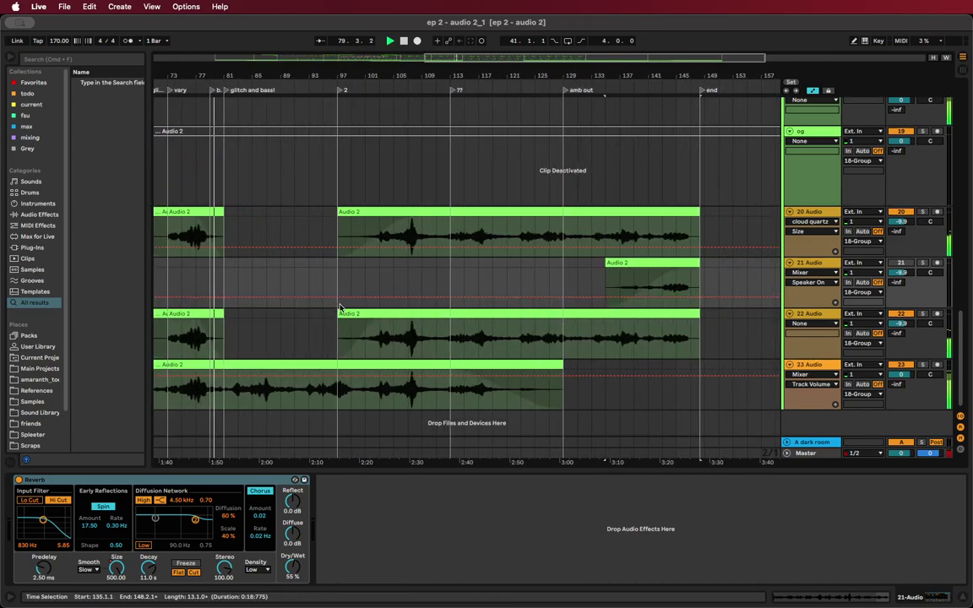
left_click(814, 317)
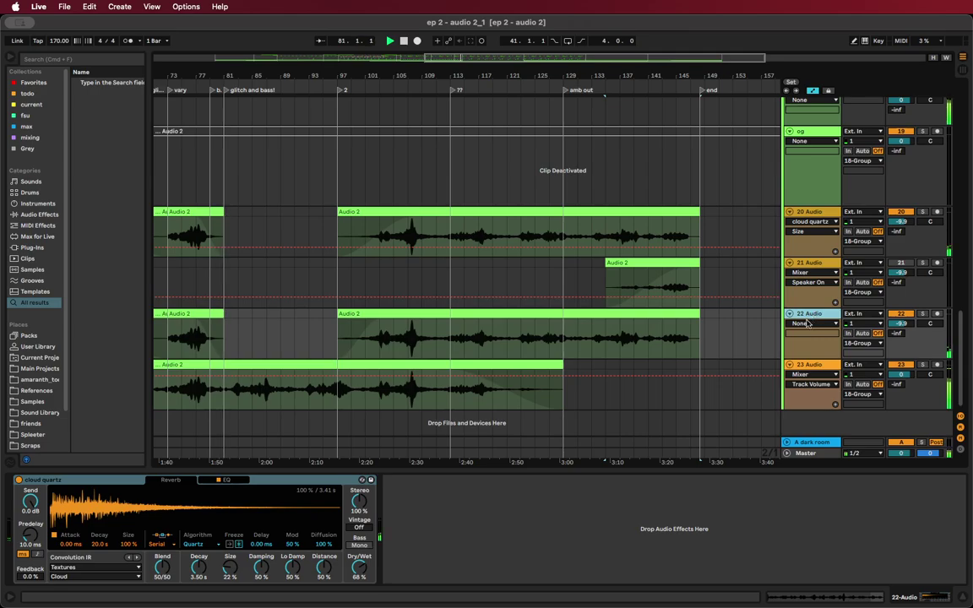
left_click(203, 569)
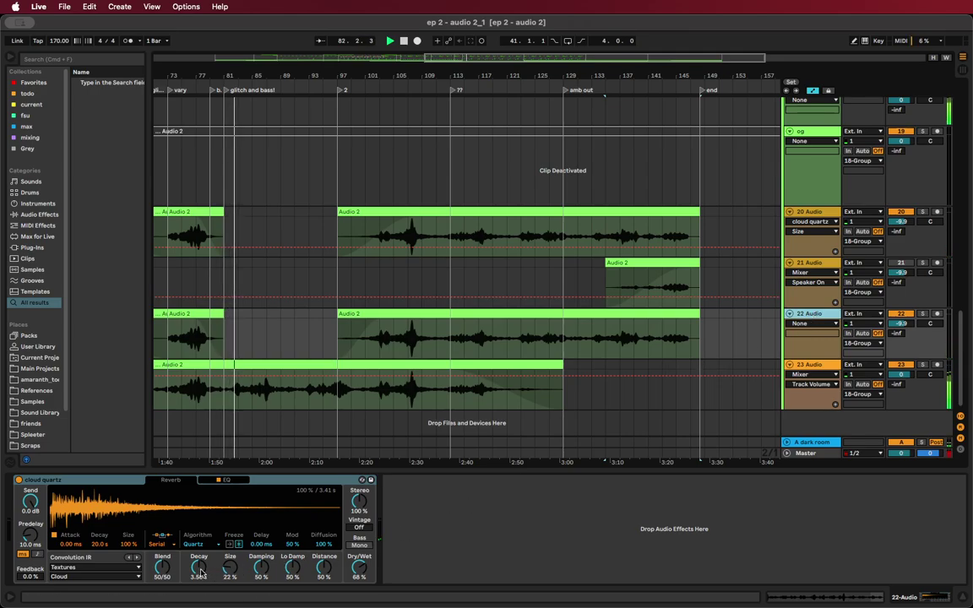
left_click(620, 339)
left_click_drag(690, 340, 690, 330)
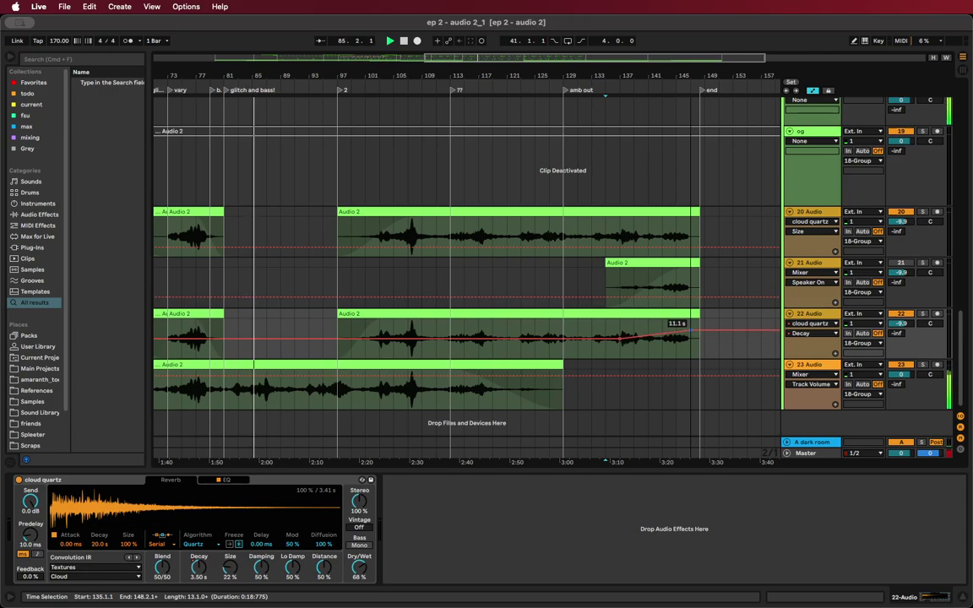
left_click(608, 331)
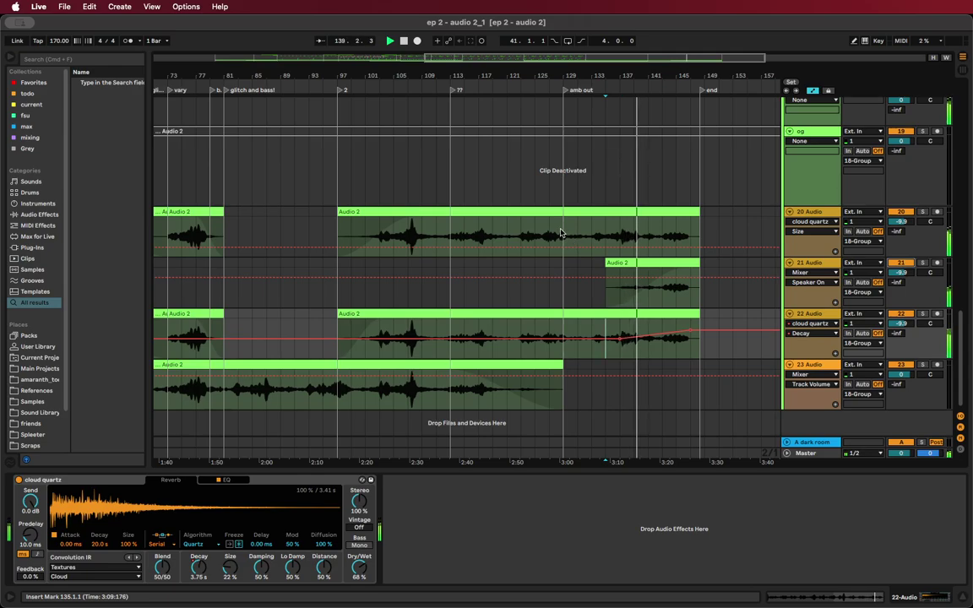
Show a separate lane for each automated envelope on the 21 Audio track
scroll(549, 262, "down", 5)
right_click(827, 301)
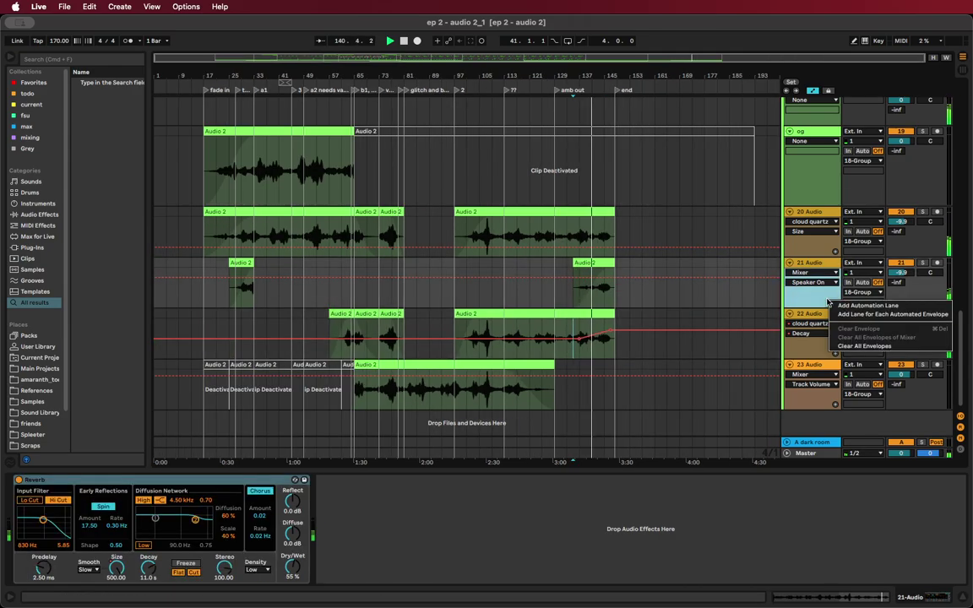
left_click(866, 315)
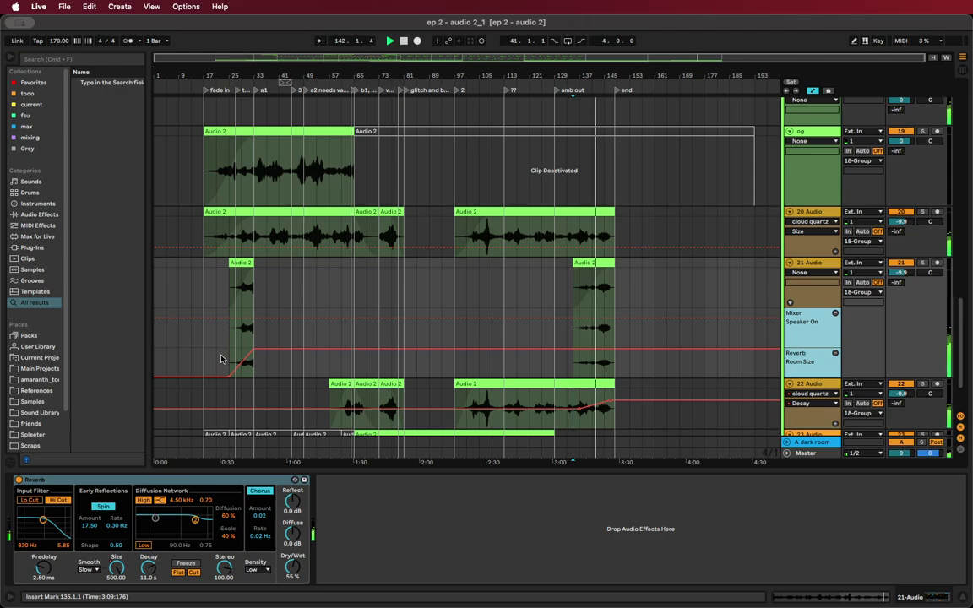
Copy the 21 Audio Reverb Room Size ramp from bars 25–33 to bar 135, and move its end point to about bar 147 at 500
scroll(221, 359, "up", 1)
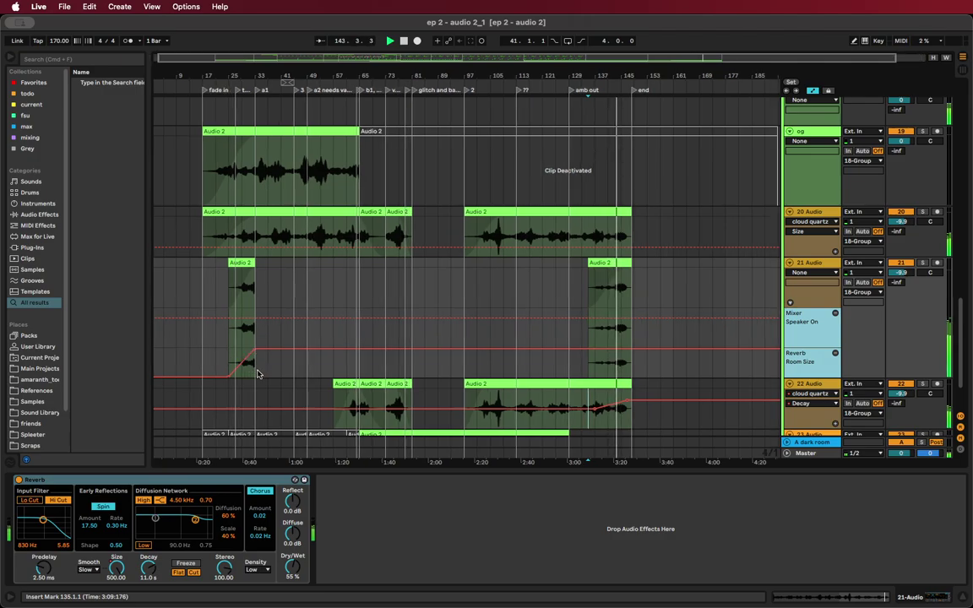
left_click(259, 375)
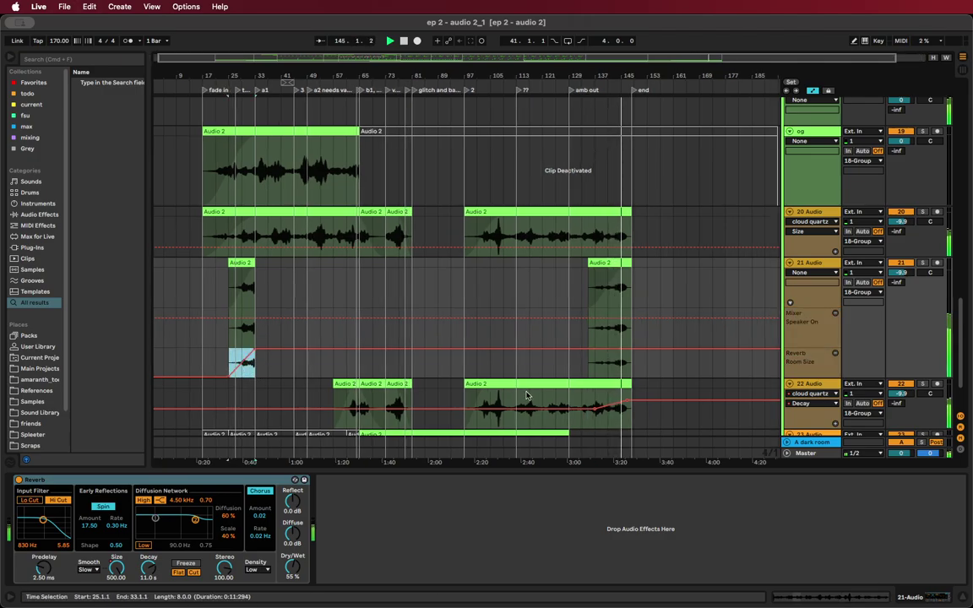
left_click(587, 369)
scroll(597, 373, "up", 8)
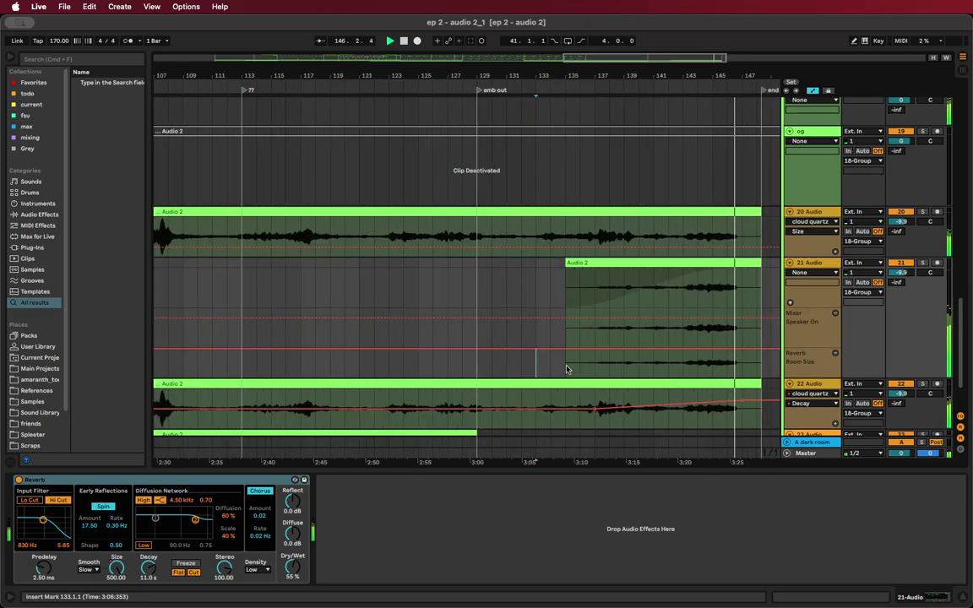
left_click(568, 371)
key("super+v")
scroll(596, 371, "right", 4)
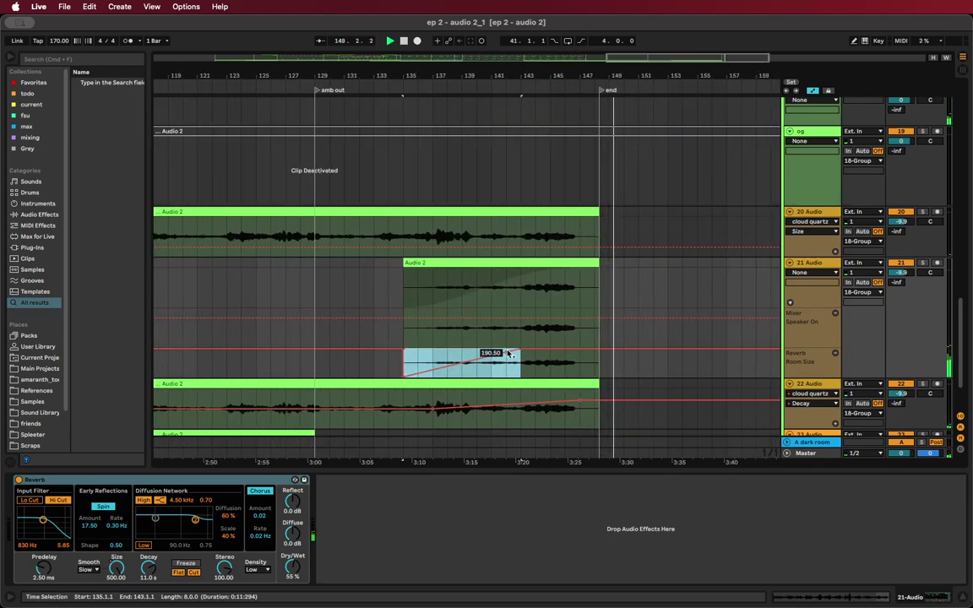
left_click_drag(522, 353, 581, 354)
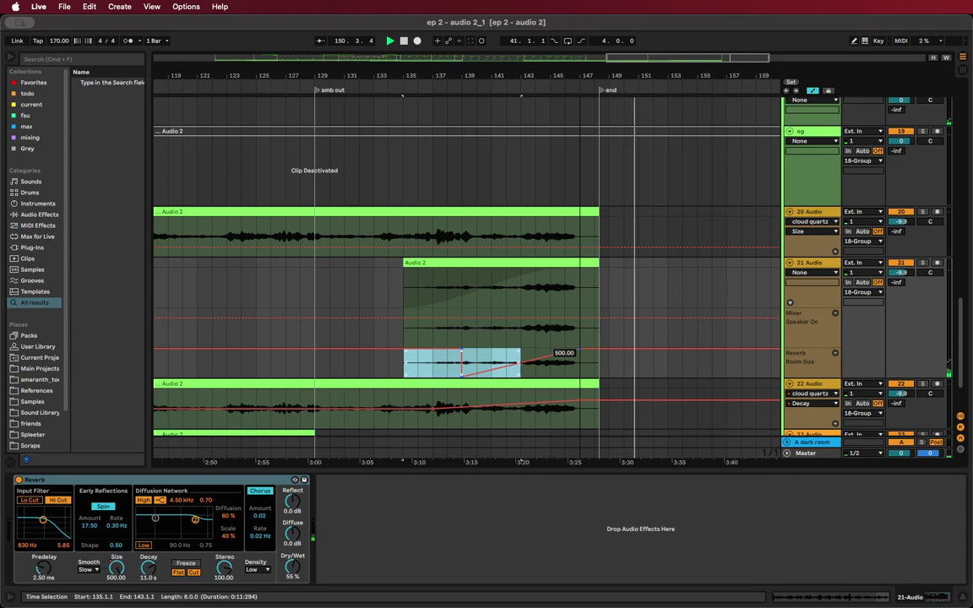
Automate the cloud quartz Dry/Wet on 22 Audio to rise from 68% at bar 141 to about 94%, and play from bar 141
scroll(646, 372, "down", 3)
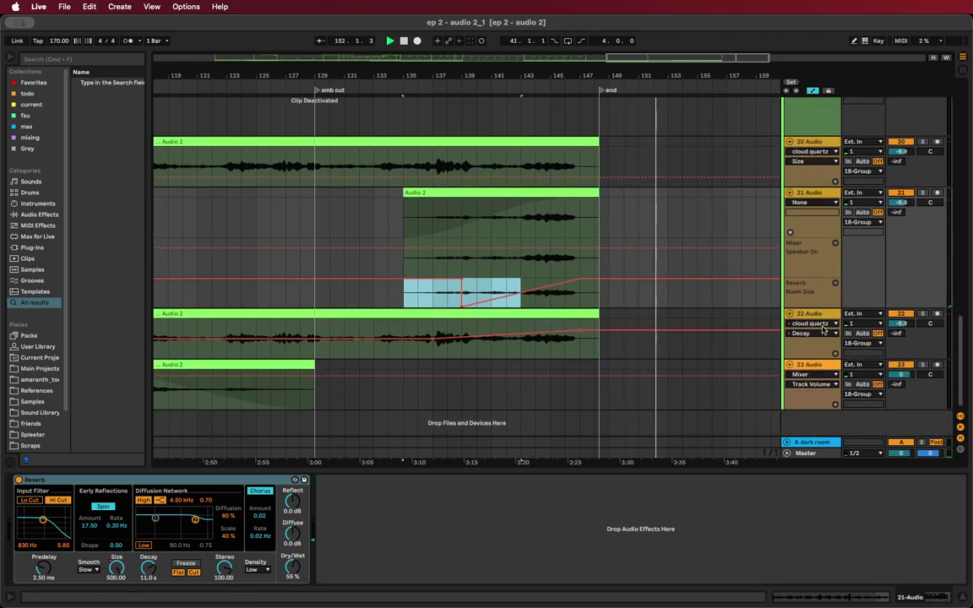
left_click(818, 317)
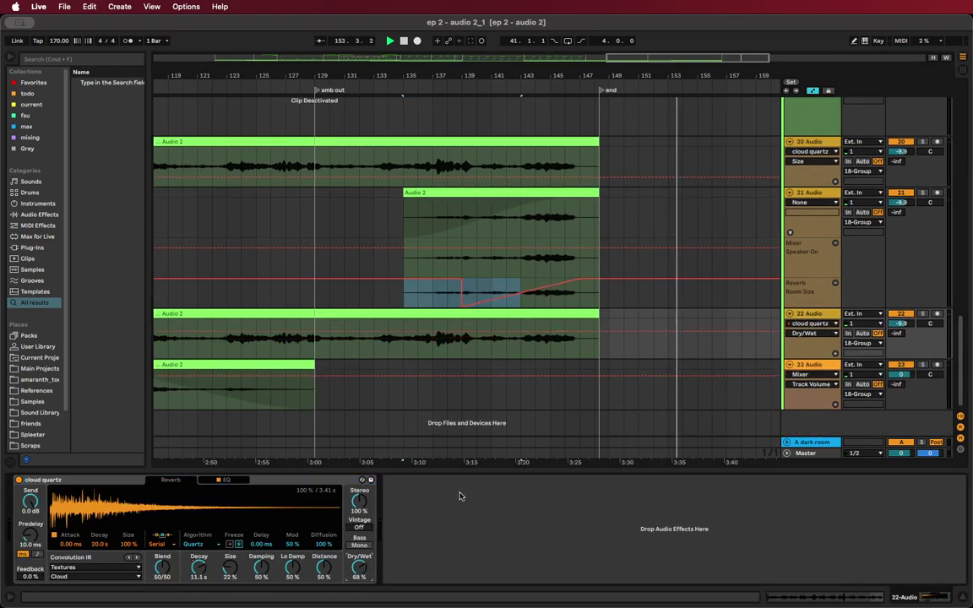
left_click(492, 331)
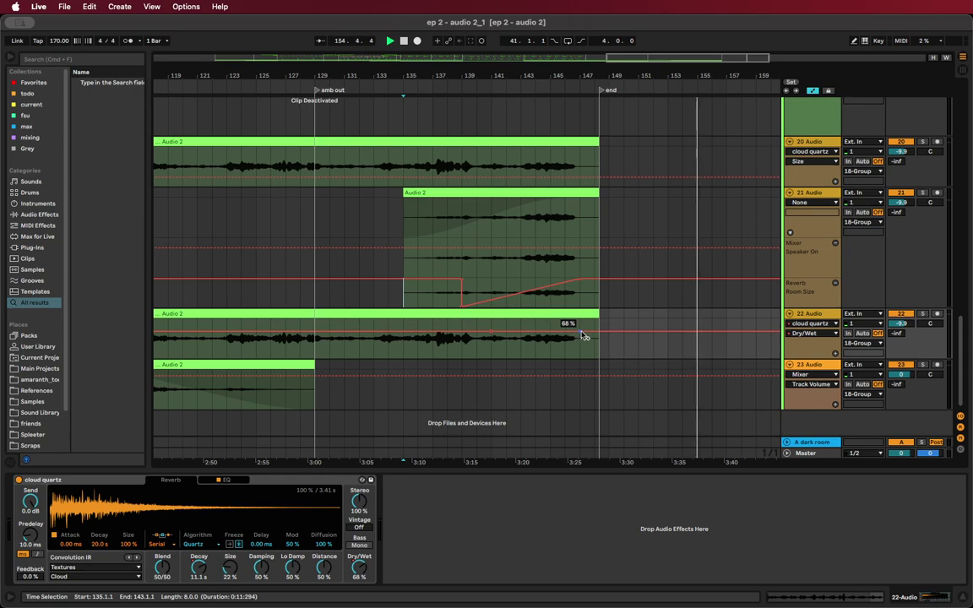
left_click_drag(581, 331, 581, 321)
left_click(491, 337)
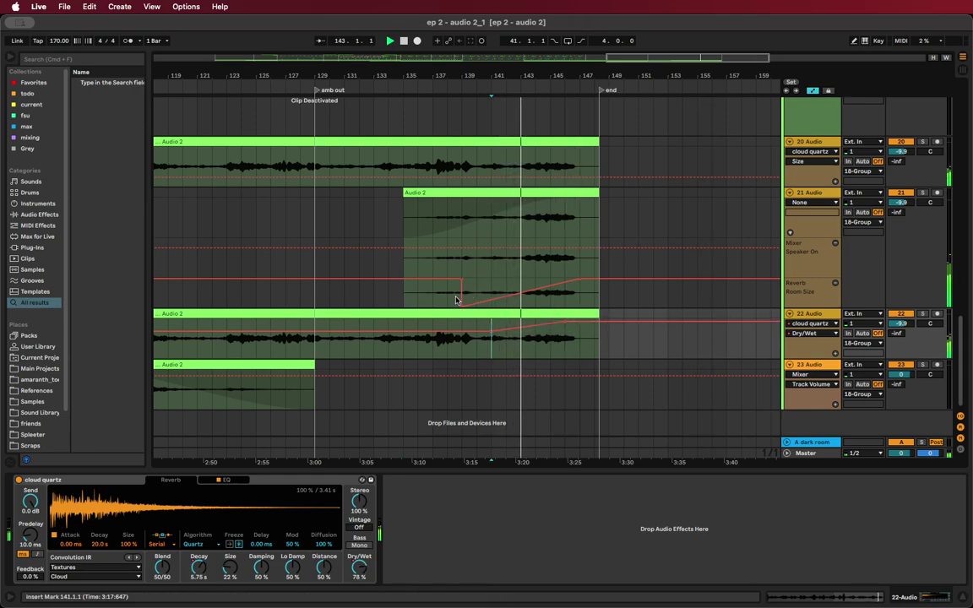
Move the start of the outro's Room Size ramp on 21 Audio back to bar 135 and replay the ending
left_click_drag(460, 297, 404, 299)
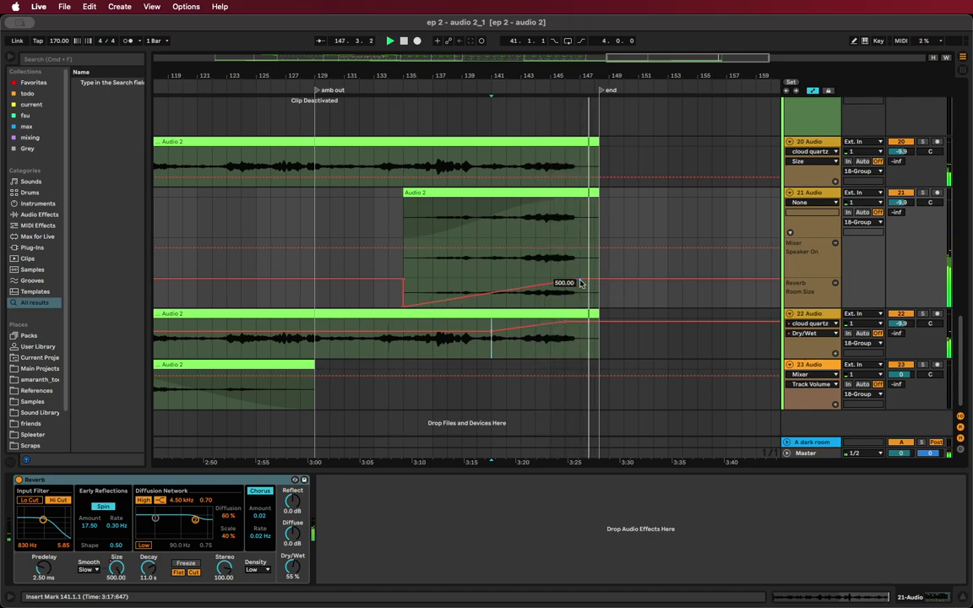
left_click(913, 323)
key("space")
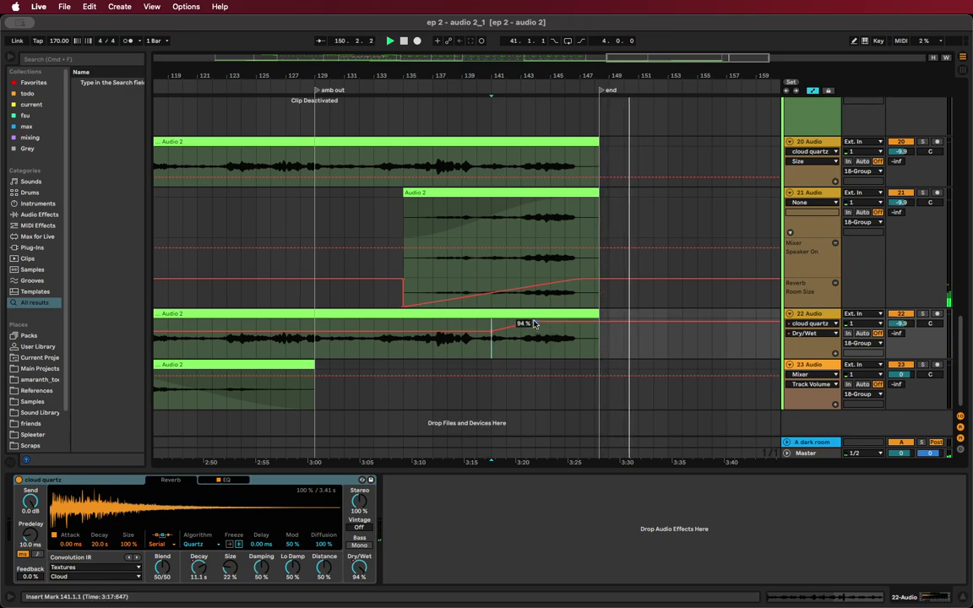
Raise the end of the 22 Audio Dry/Wet ramp to 100% near bar 144 and listen to the ending
left_click_drag(535, 322, 535, 318)
key("space")
key("space")
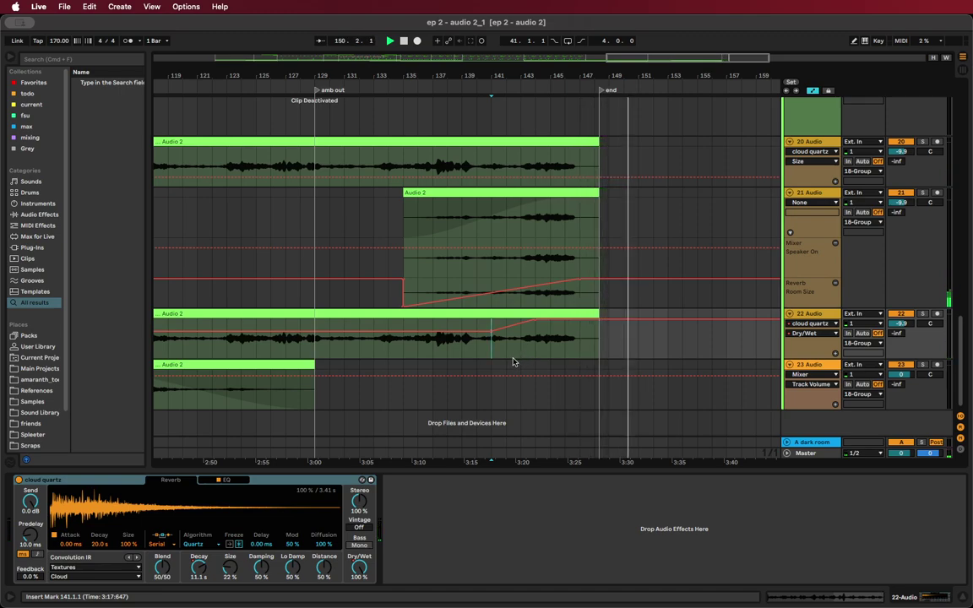
key("space")
Play the outro from bar 145 and move the "end" locator to bar 153
scroll(496, 239, "down", 4)
scroll(497, 239, "down", 3)
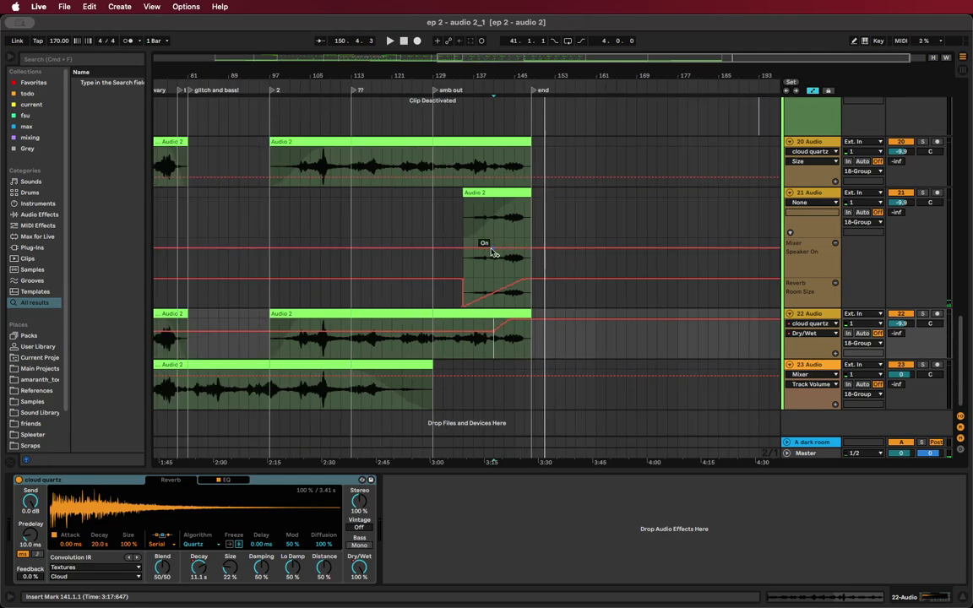
left_click(554, 262)
key("space")
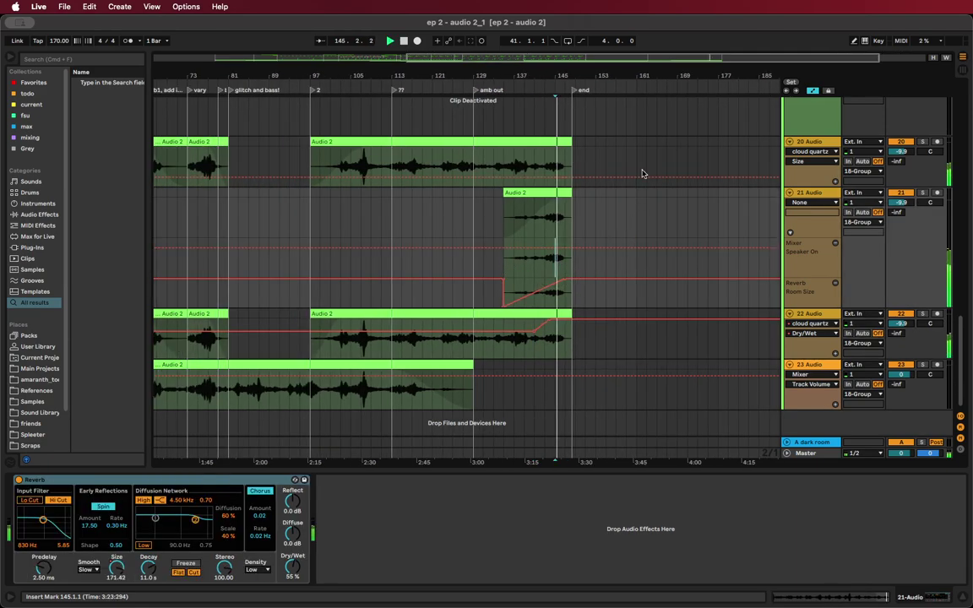
left_click_drag(574, 94, 598, 99)
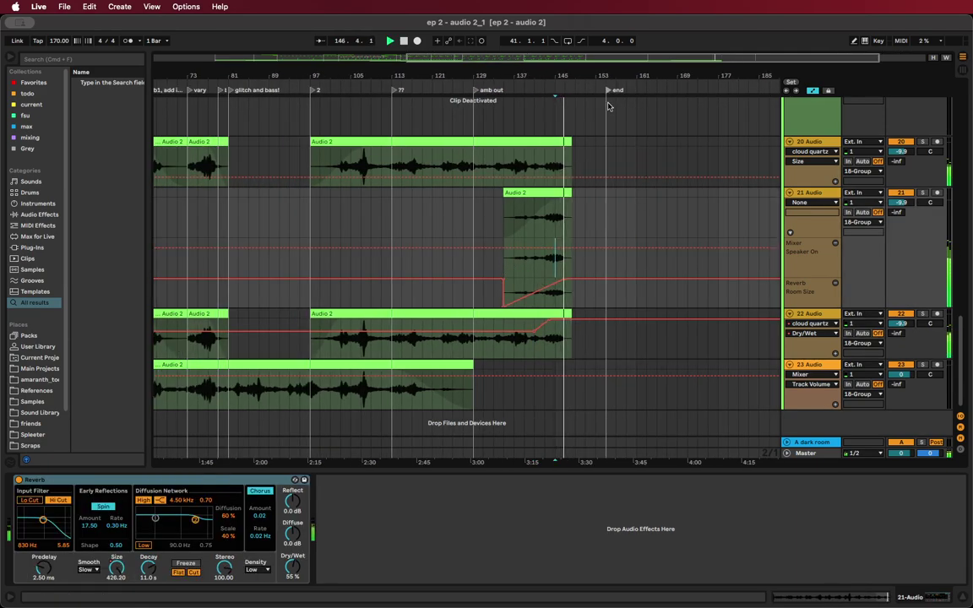
Add a locator named "fade" where the ambient clips finish and stop playback
scroll(572, 92, "up", 3)
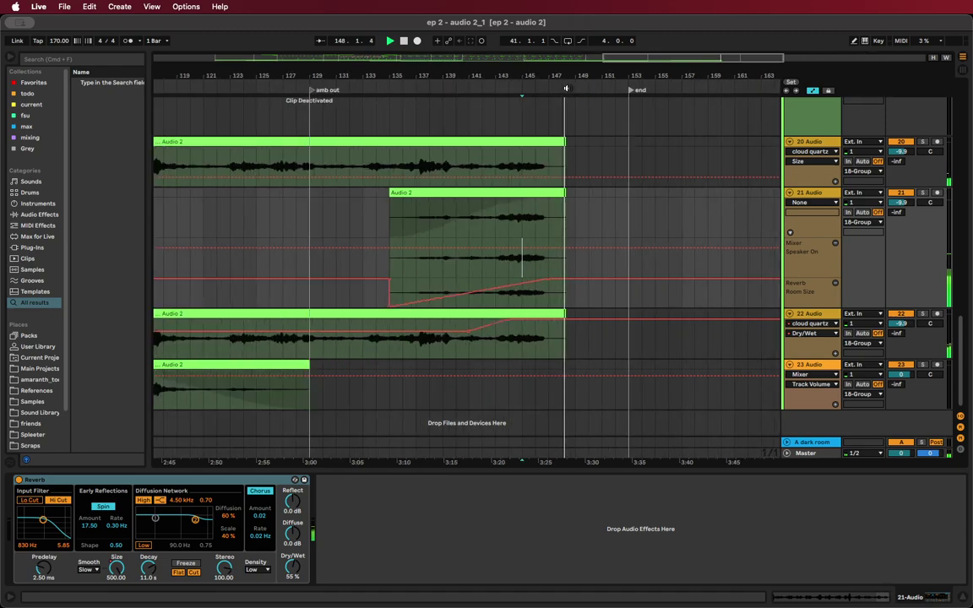
right_click(567, 90)
left_click(592, 118)
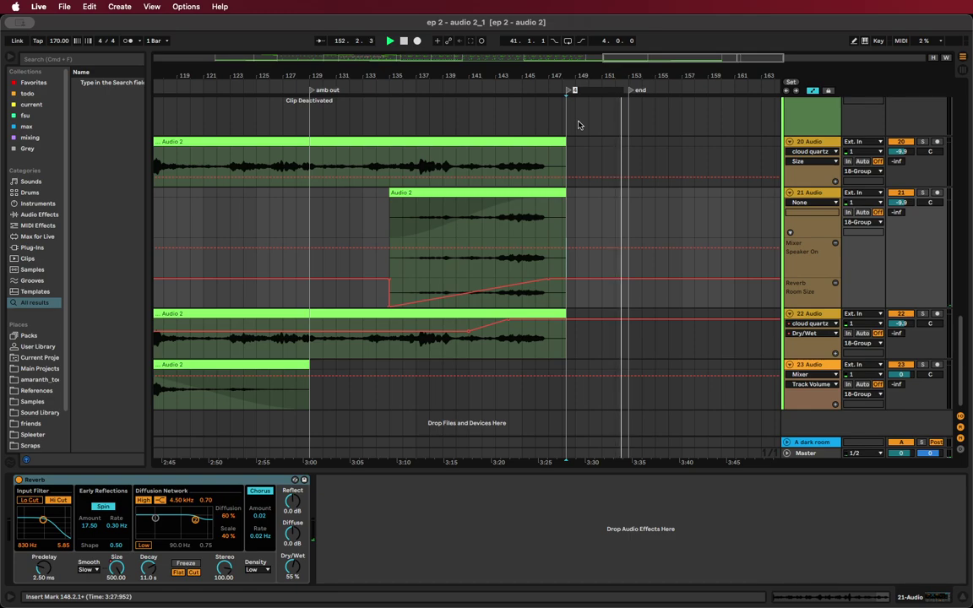
type("fade")
key("Return")
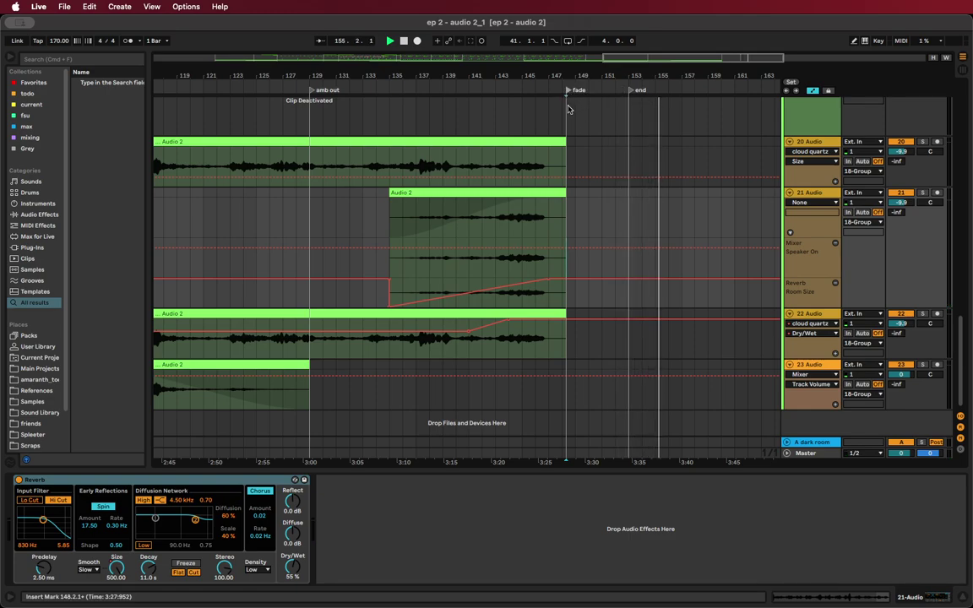
key("space")
Solo the og track and play it from bar 26, then insert a new audio track directly below it
scroll(530, 156, "down", 5)
scroll(446, 205, "left", 3)
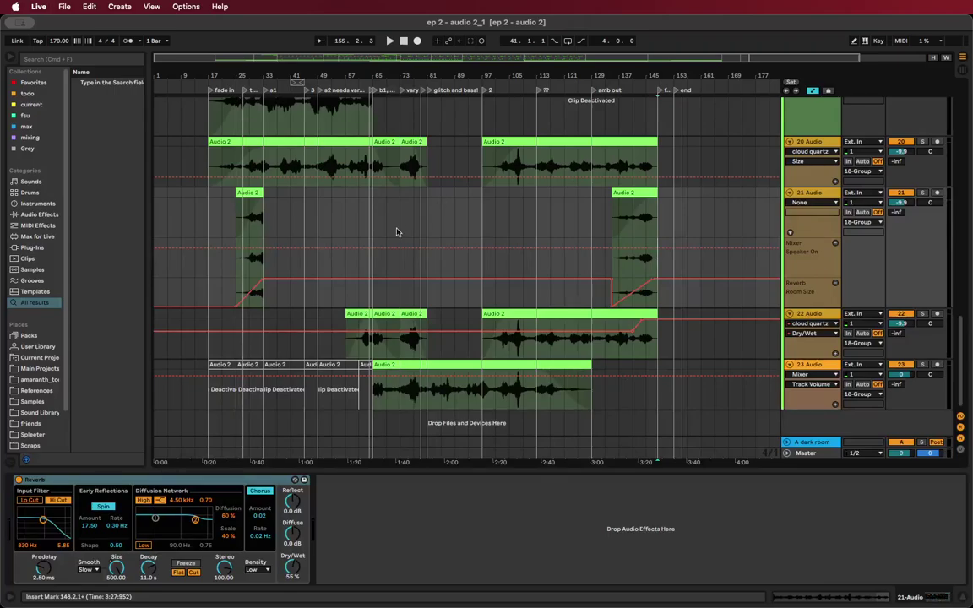
scroll(211, 241, "up", 8)
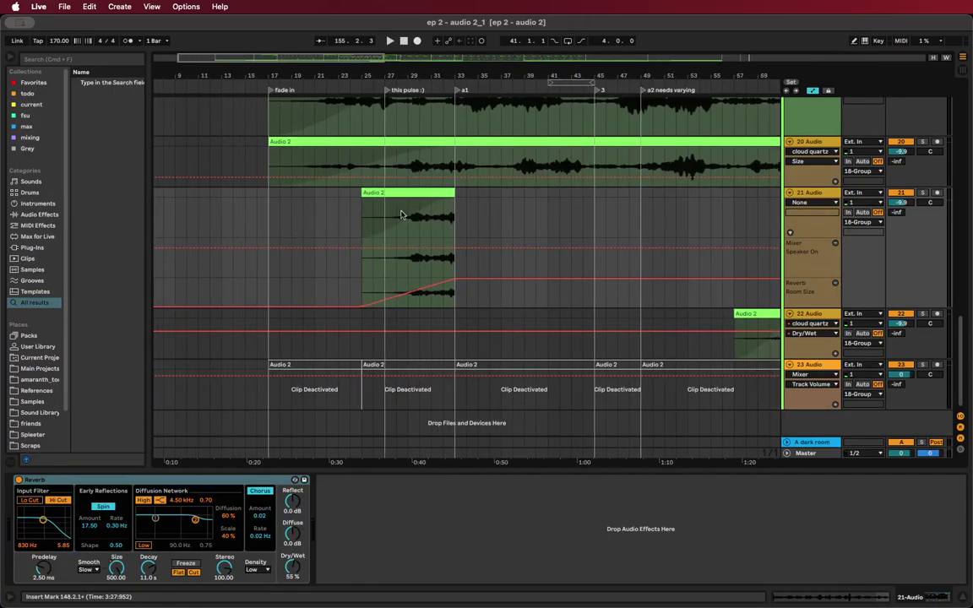
scroll(400, 213, "up", 4)
scroll(400, 213, "up", 5)
left_click(360, 254)
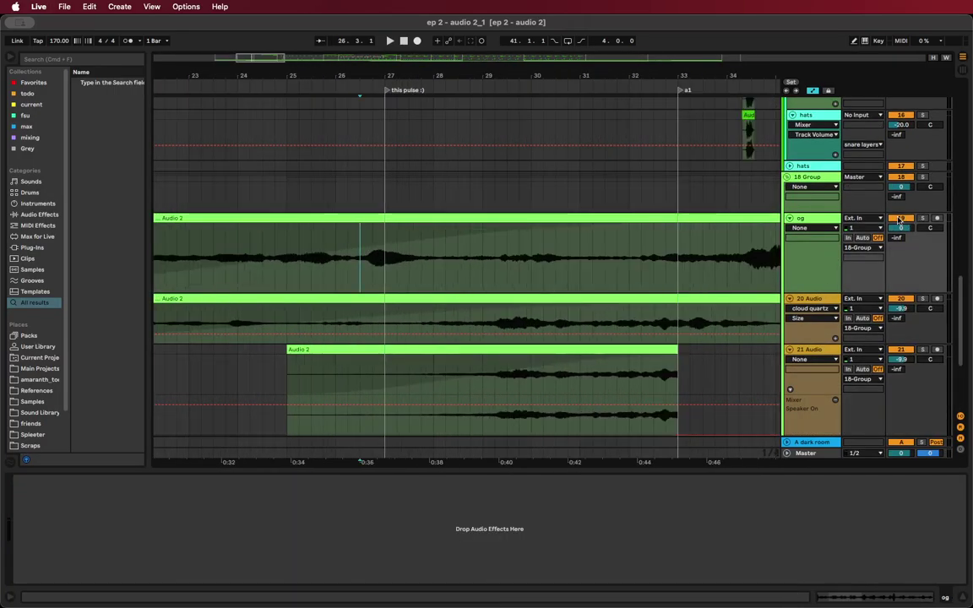
left_click(923, 219)
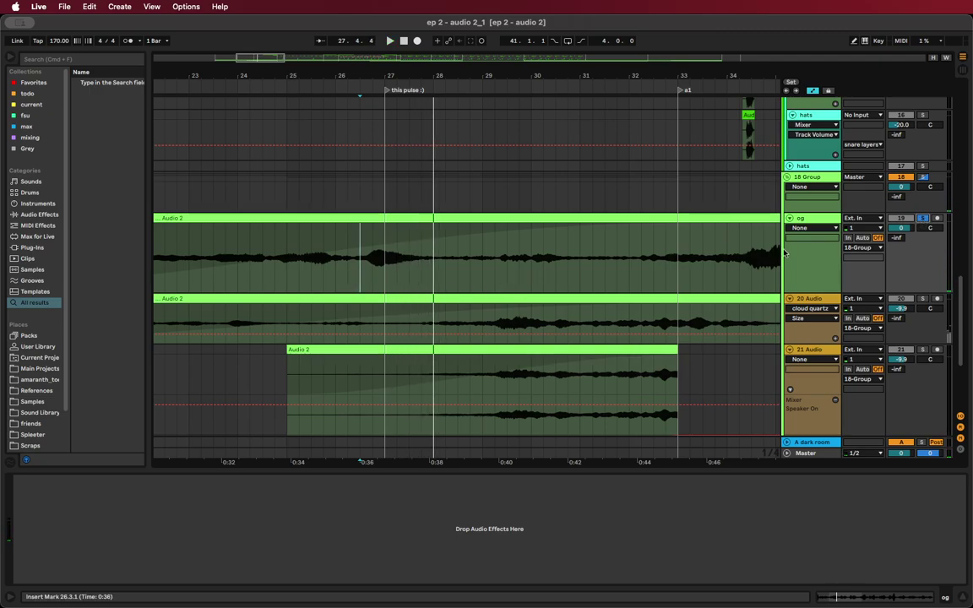
key("super+t")
scroll(406, 277, "down", 1)
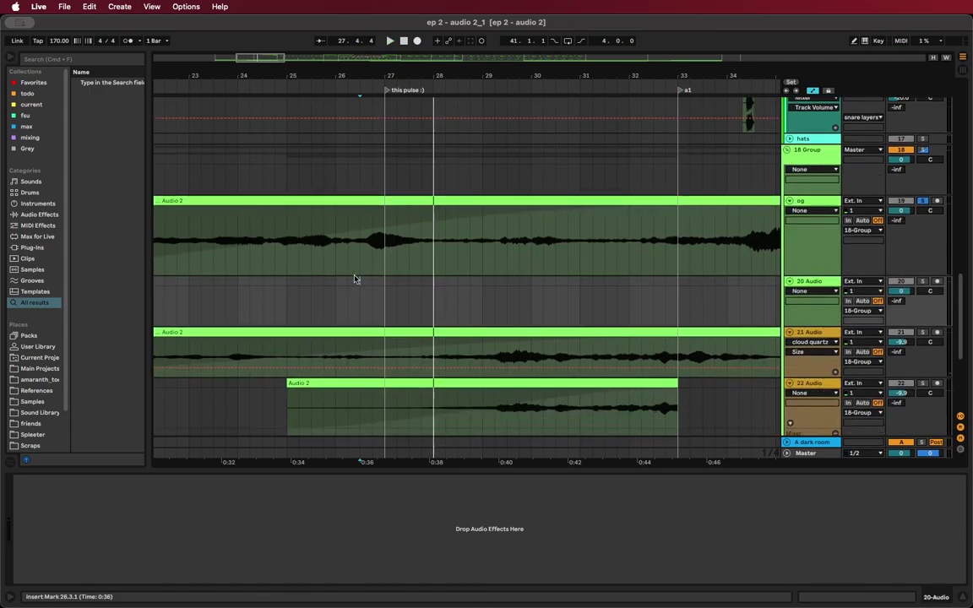
Copy the swell around bar 27 of the og clip onto the 20 Audio track and trim it to bars 27–28
left_click_drag(378, 235, 438, 298)
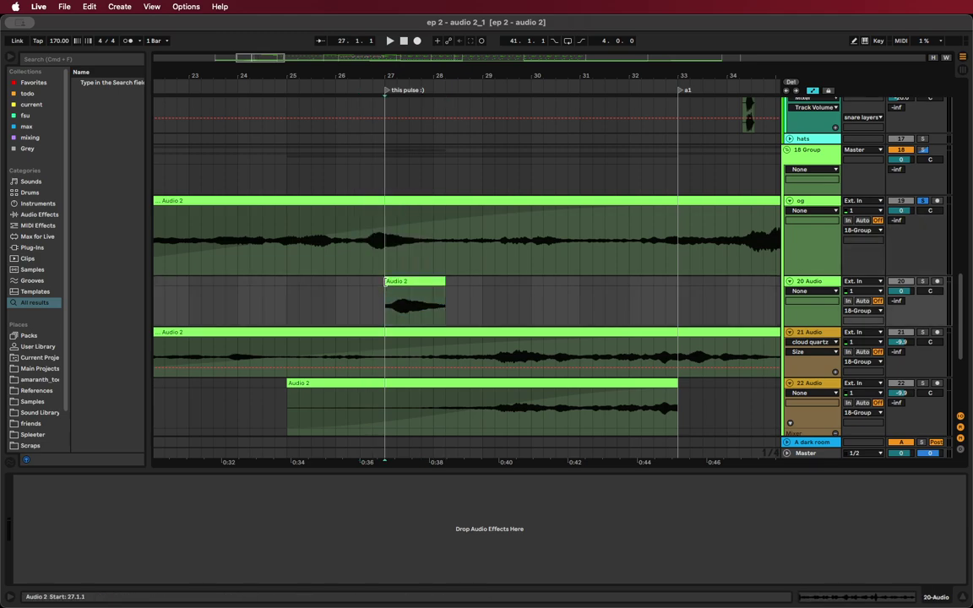
scroll(384, 282, "up", 5)
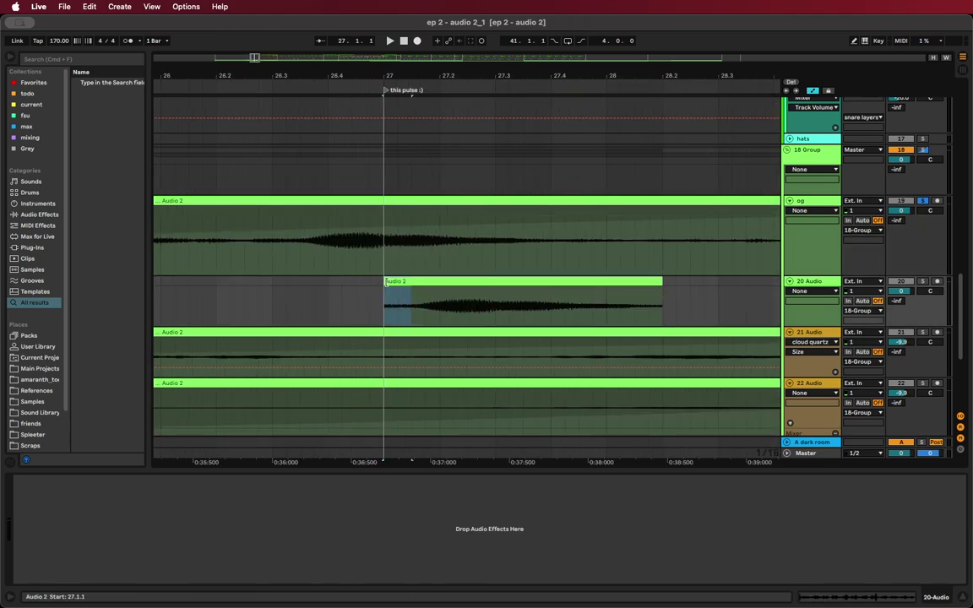
left_click_drag(386, 295, 451, 283)
scroll(460, 283, "down", 5)
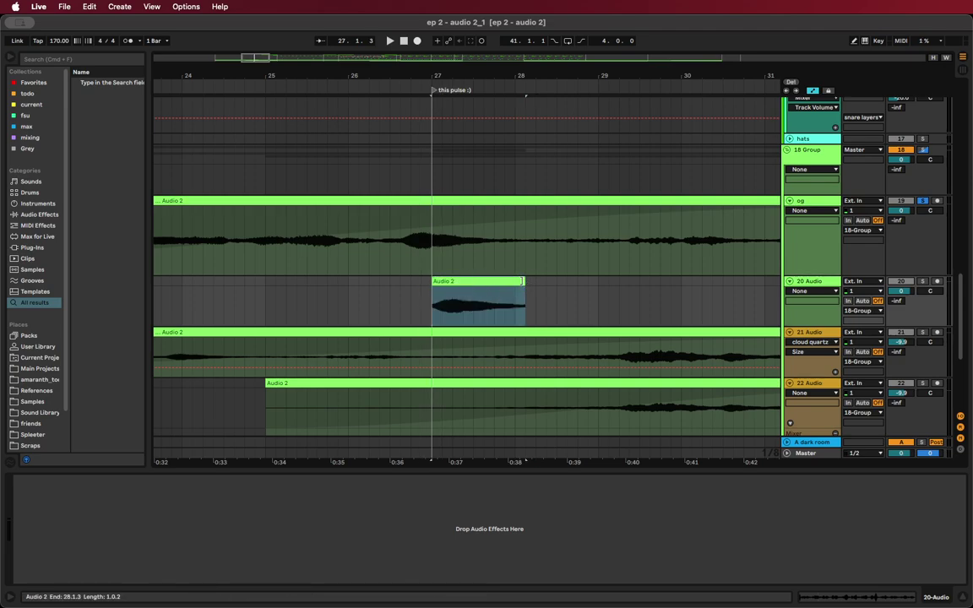
left_click_drag(523, 281, 512, 282)
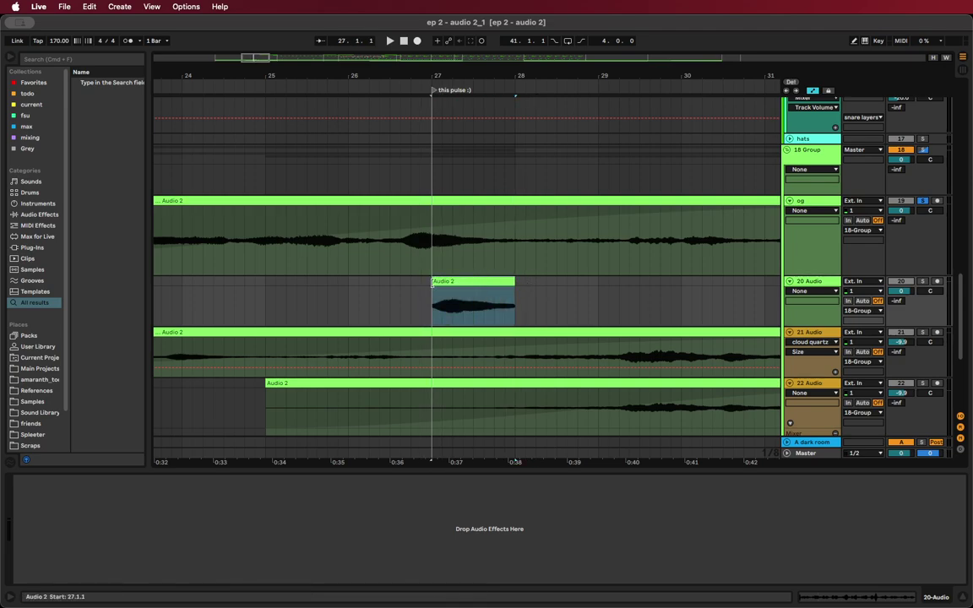
Duplicate the one-bar clip on 20 Audio repeatedly until the copies reach bar 33
scroll(431, 283, "down", 8)
key("super+d")
key("super+d")
key("super+d")
key("super+d")
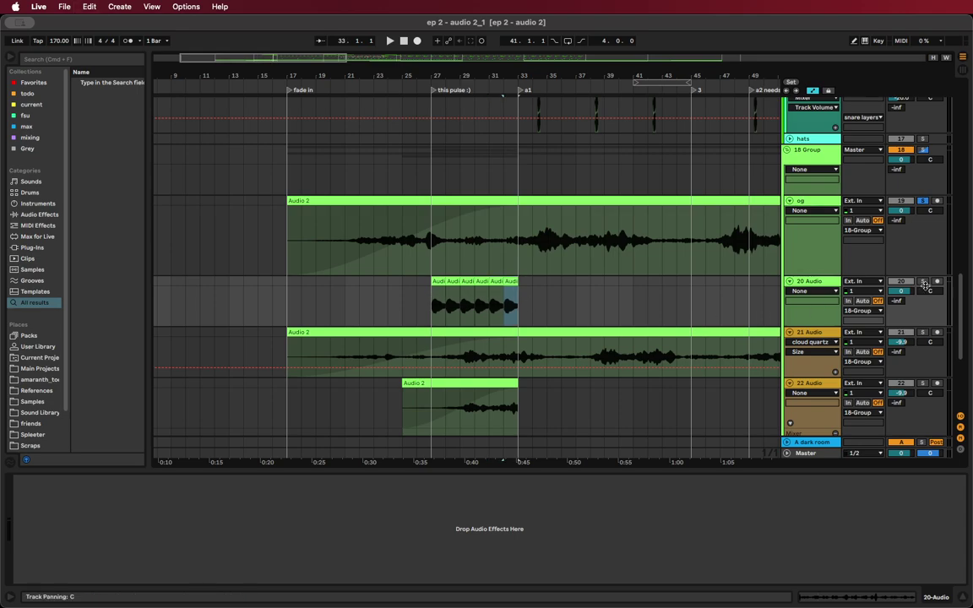
Solo the 20 Audio track and listen to the repeated pulse from bar 27
key("space")
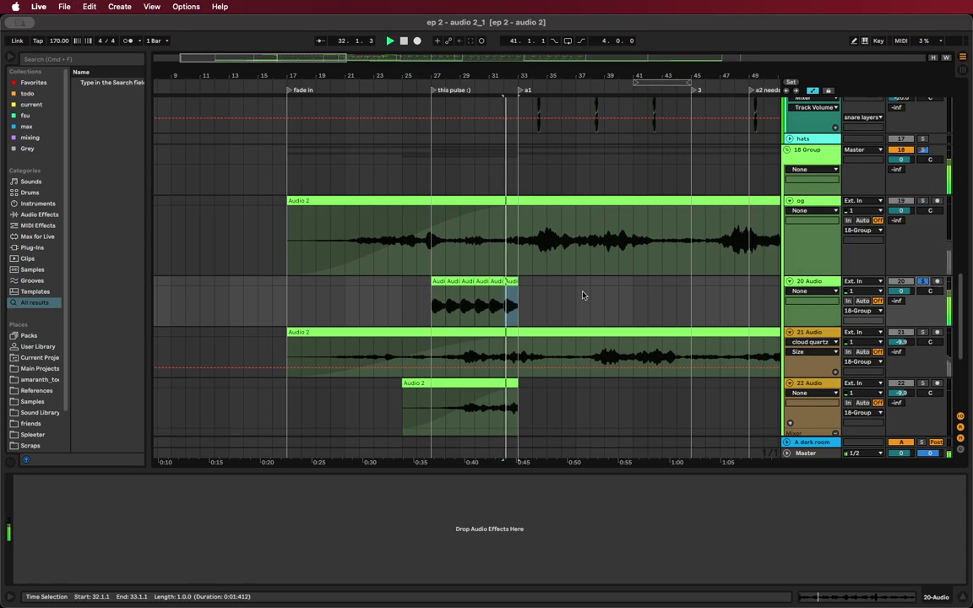
left_click(438, 283)
key("space")
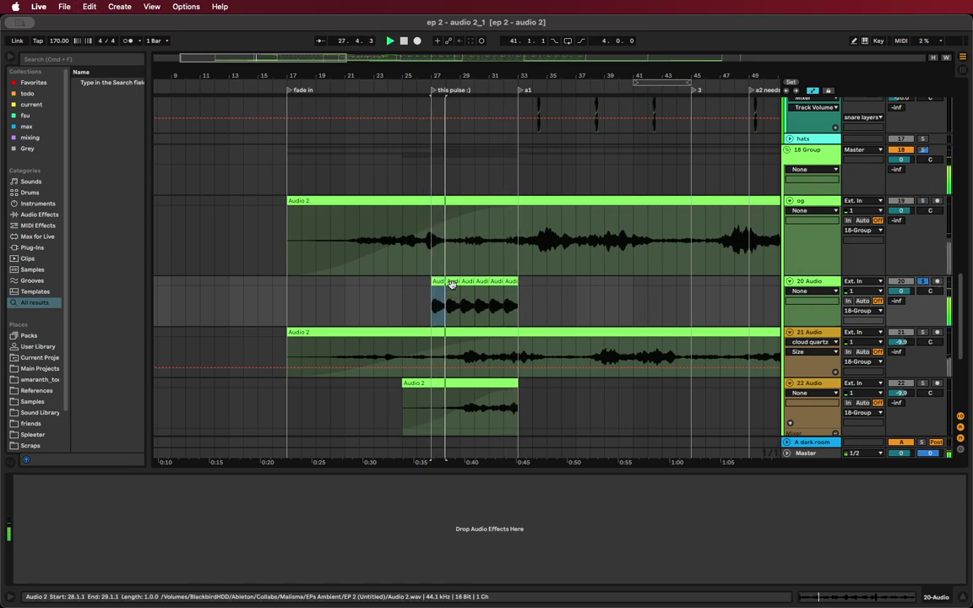
scroll(412, 308, "up", 6)
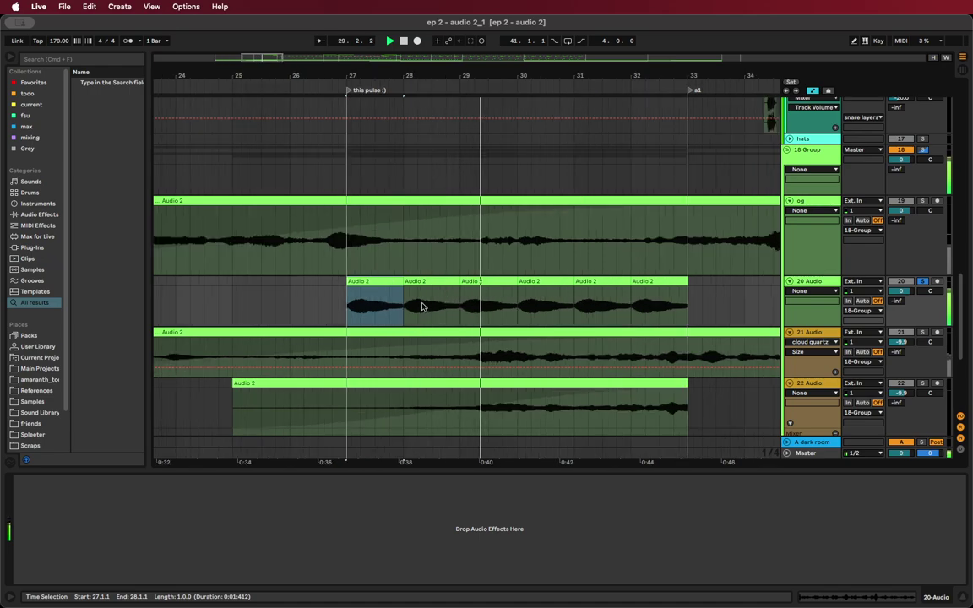
scroll(412, 309, "up", 3)
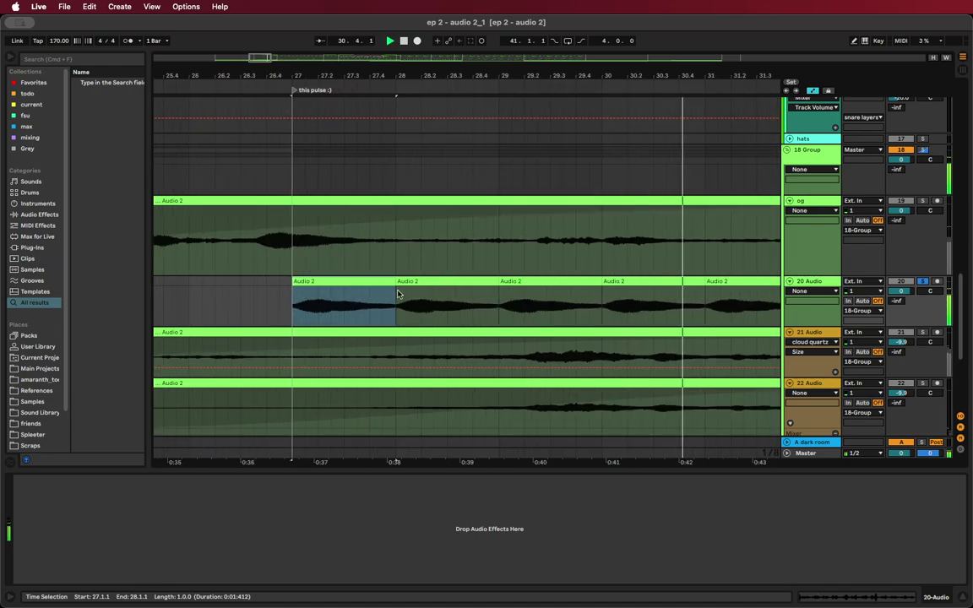
scroll(635, 292, "down", 5)
scroll(650, 294, "right", 4)
key("space")
Delete the copies from bar 28 onward and transpose the remaining 20 Audio clip by -12 semitones
left_click_drag(630, 294, 373, 288)
key("Delete")
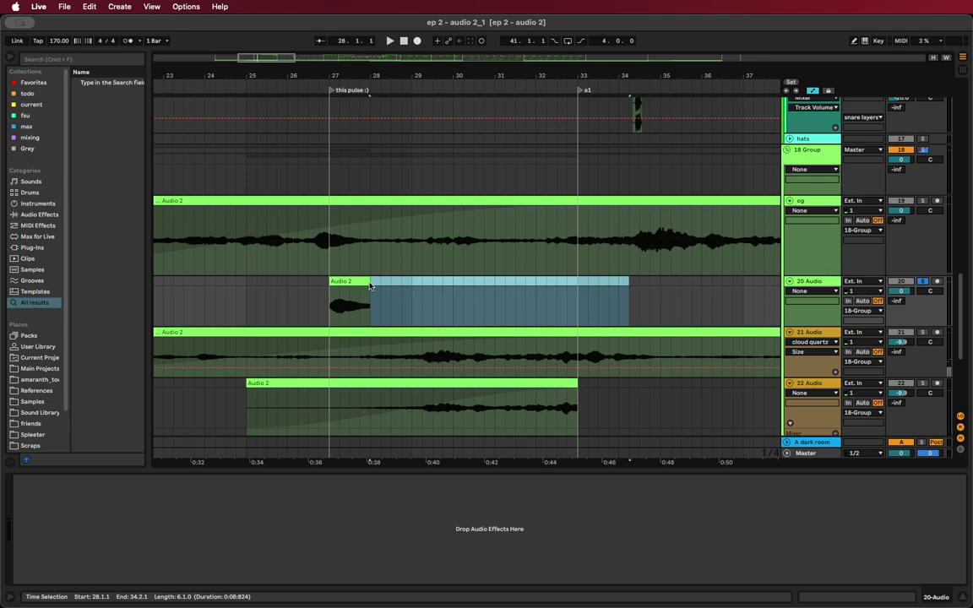
double_click(355, 281)
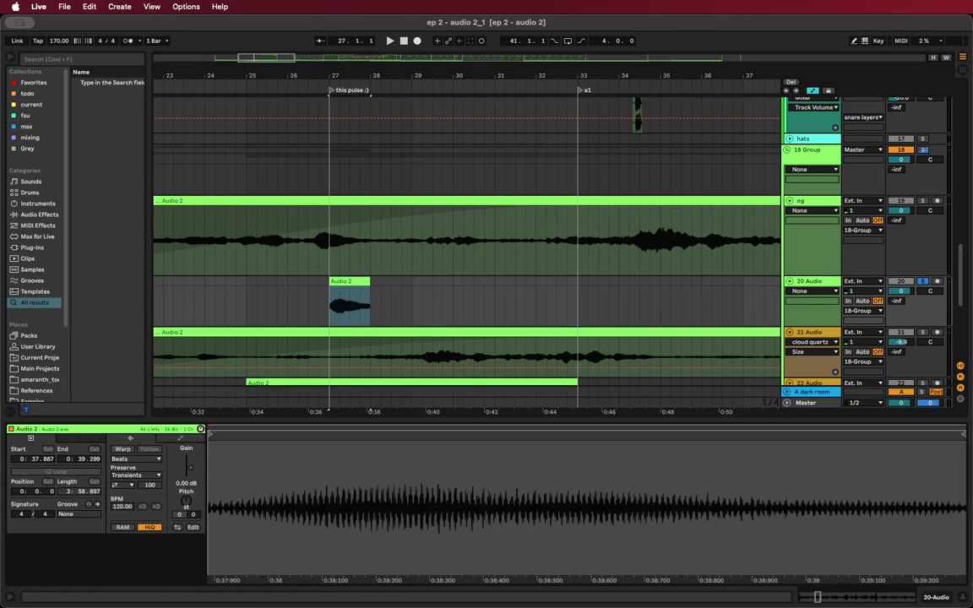
type("-12")
key("Return")
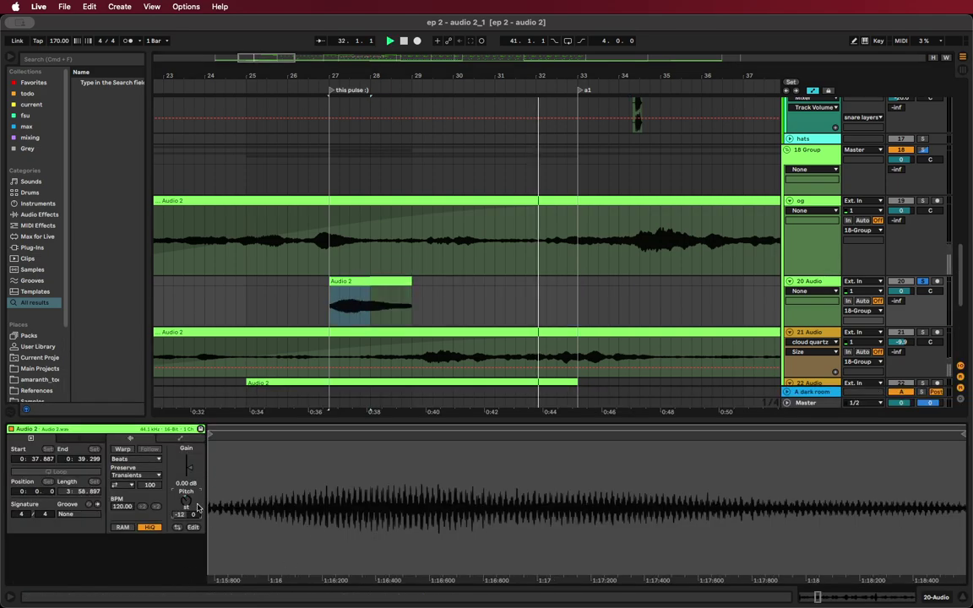
Play the pitched-down clip from bar 27 and shorten its end to bar 28
key("space")
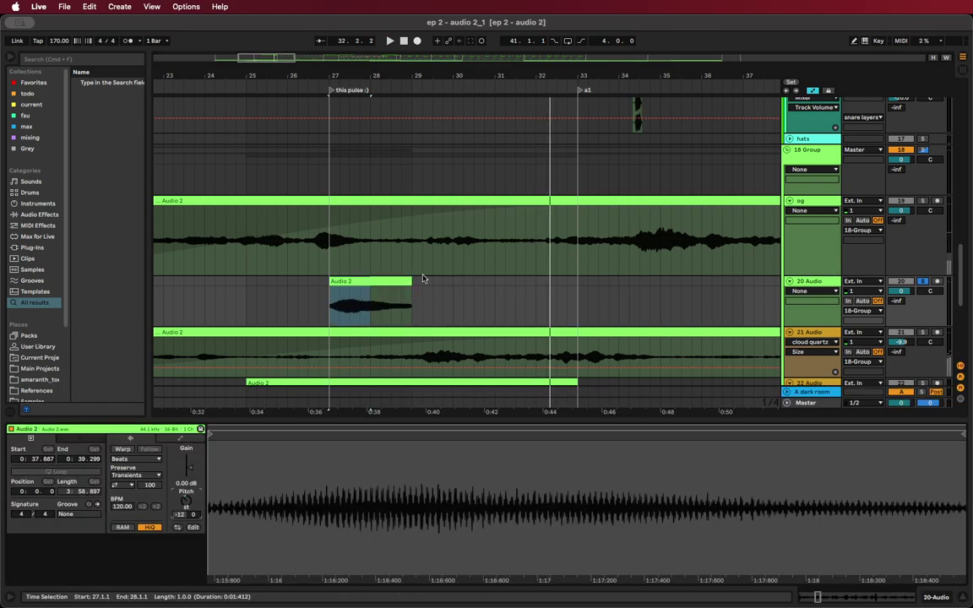
left_click(391, 281)
key("space")
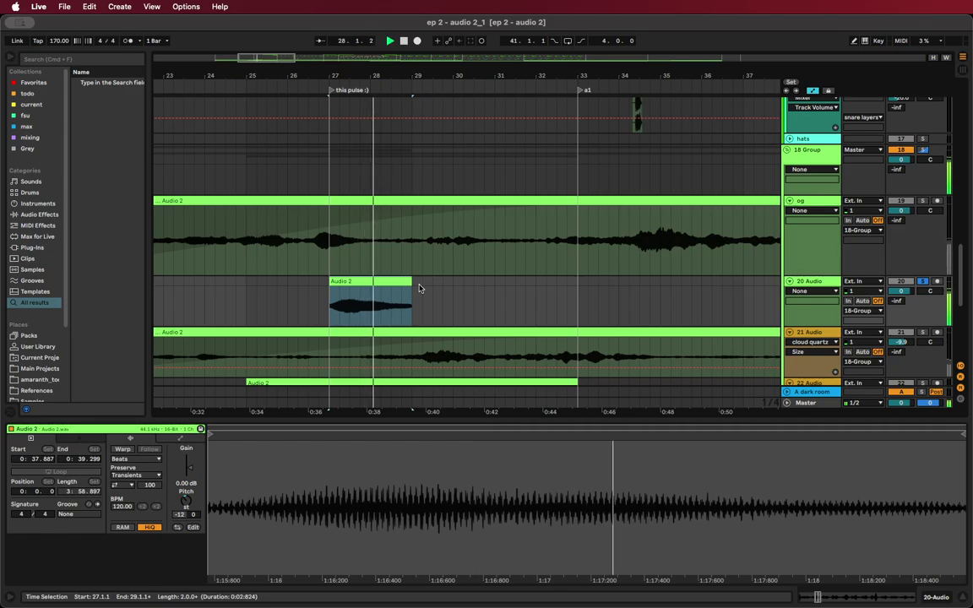
left_click_drag(409, 281, 369, 292)
Play from just before bar 27 and shape the clip's fades so the pulse swells in and out
left_click(323, 305)
key("space")
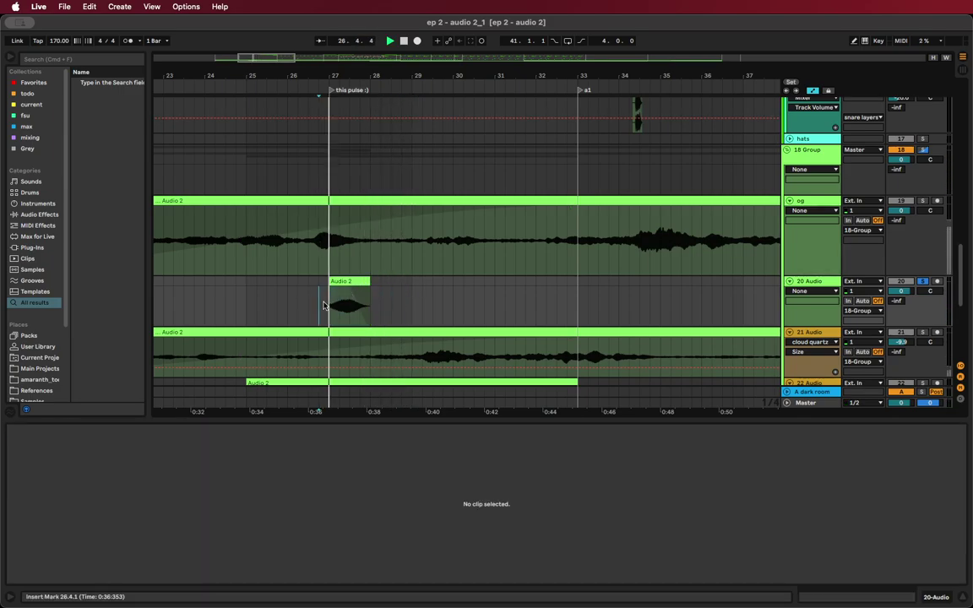
left_click(331, 292)
left_click_drag(335, 292, 342, 292)
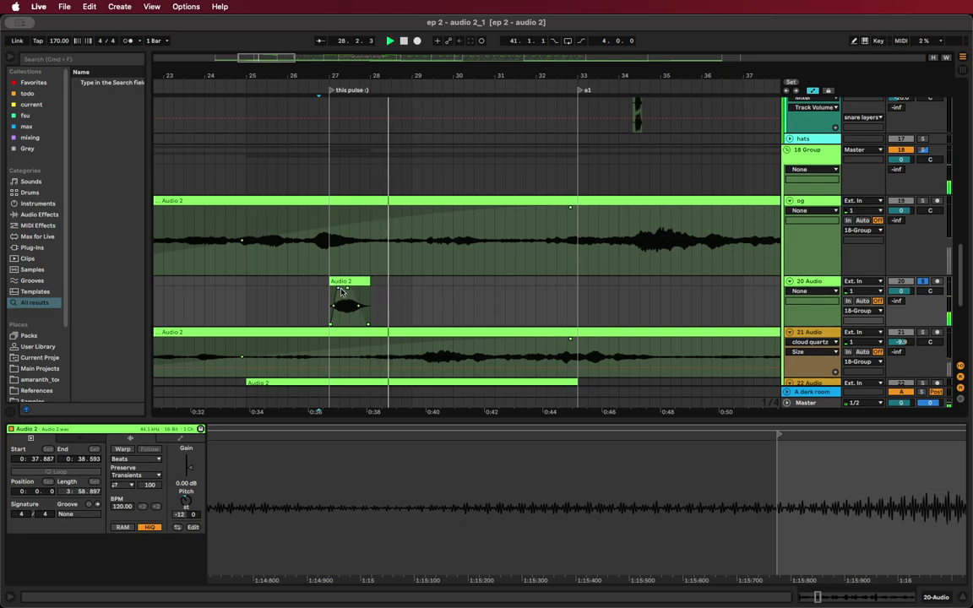
key("space")
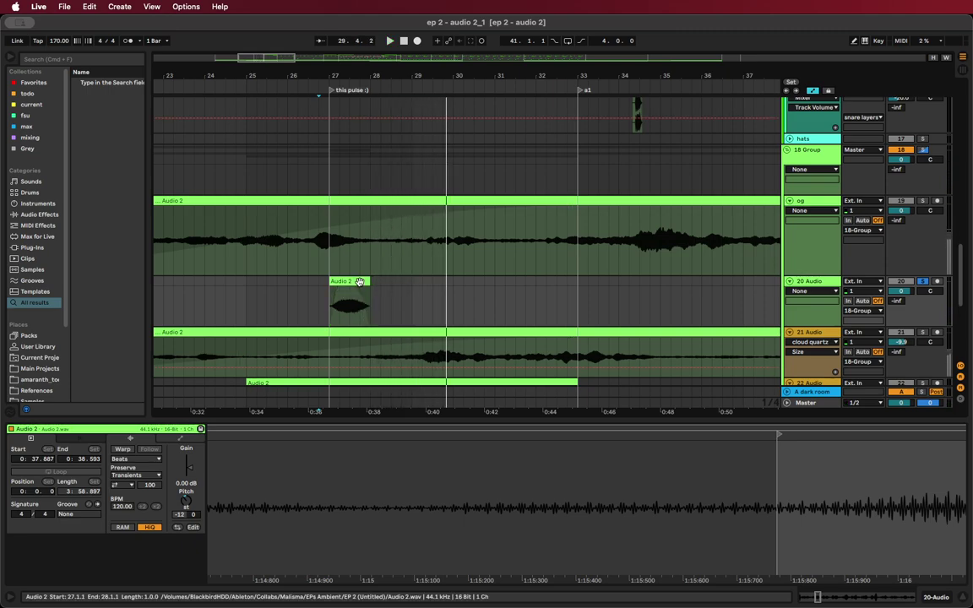
Duplicate the faded one-bar clip until bar 33 and play the result
key("super+d")
key("super+d")
key("super+d")
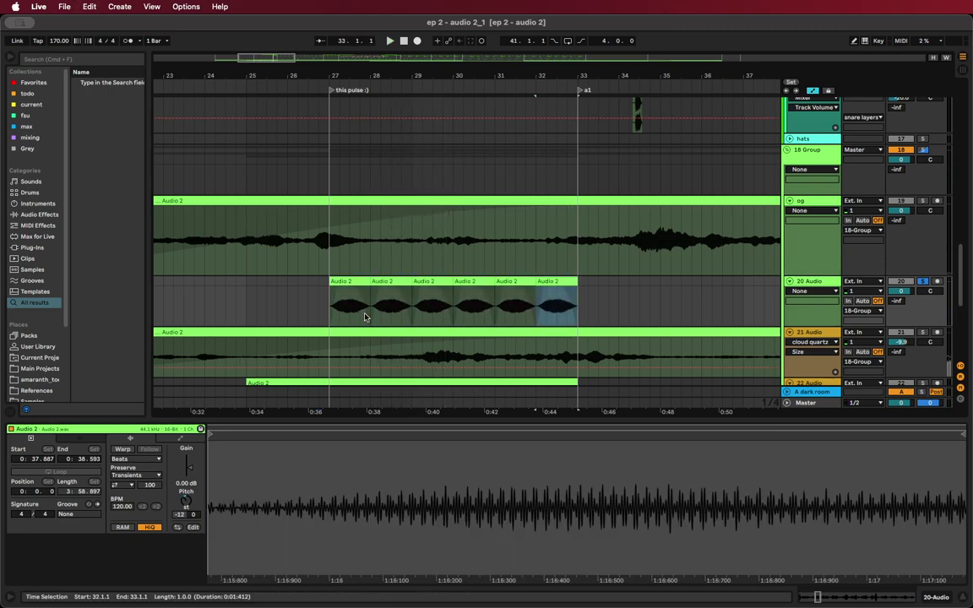
key("space")
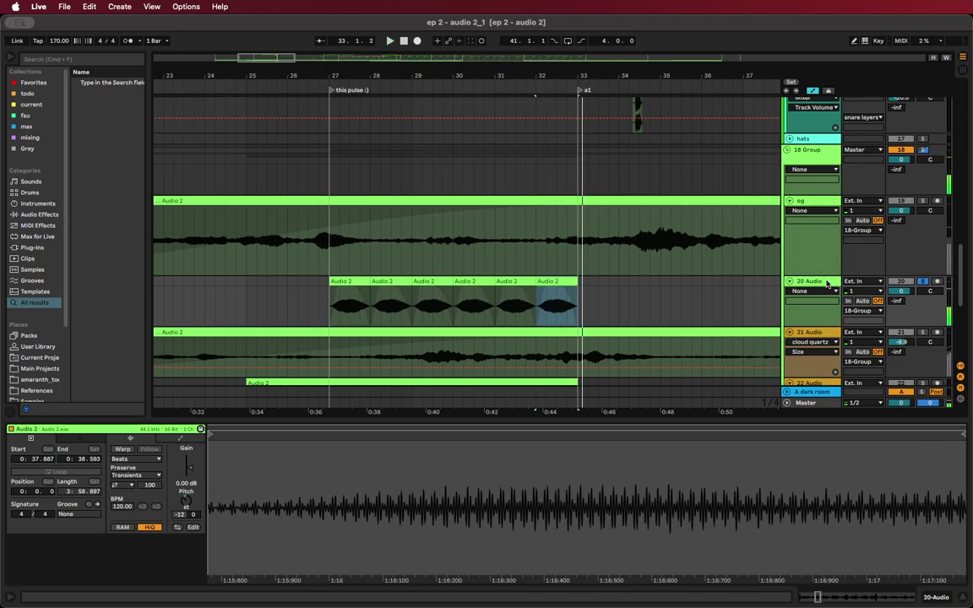
Add a Delay to the 20 Audio track with Ping Pong on and Dry/Wet at 14%, and play it
left_click(929, 597)
type("d")
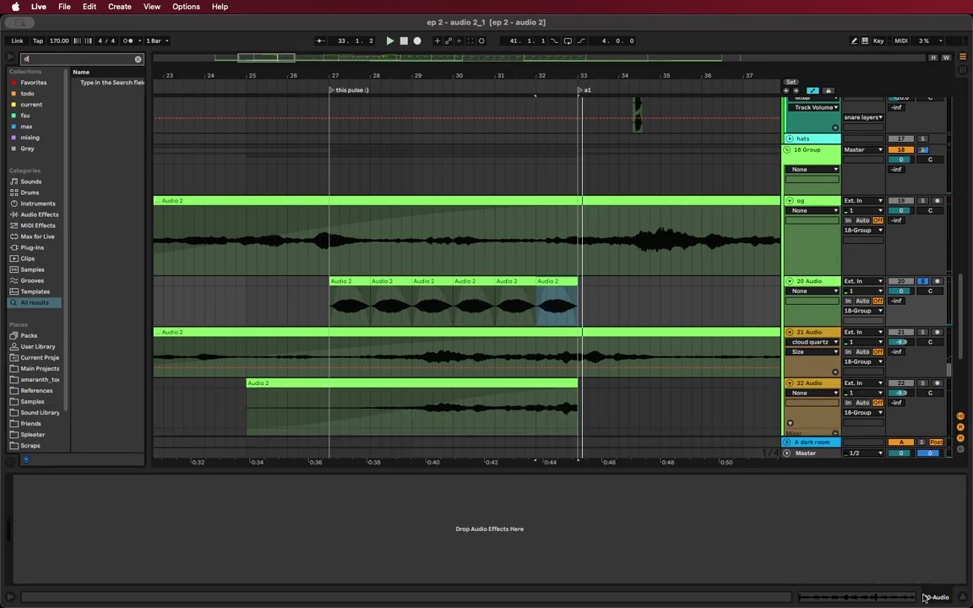
type("elay")
key("Return")
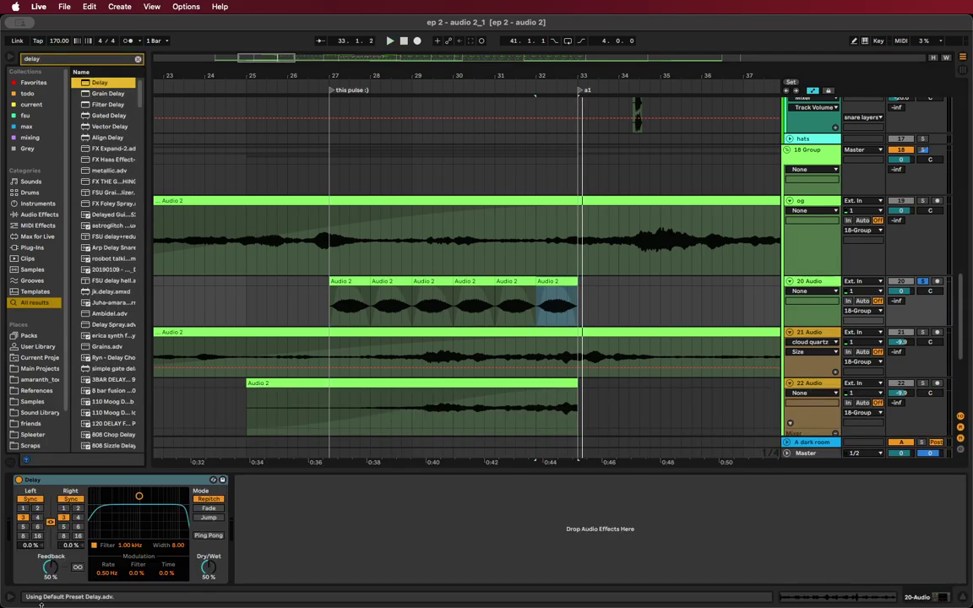
left_click(209, 535)
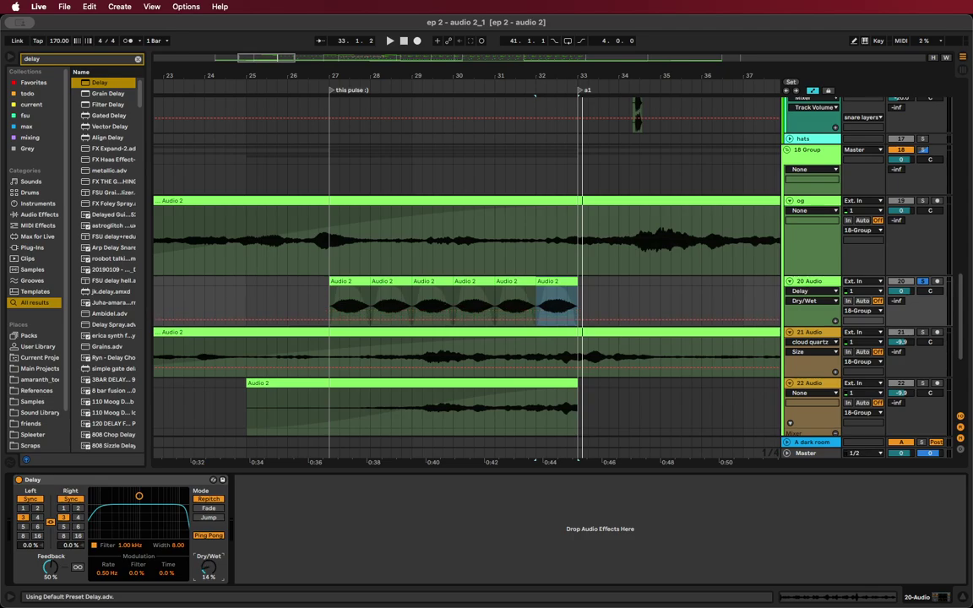
key("space")
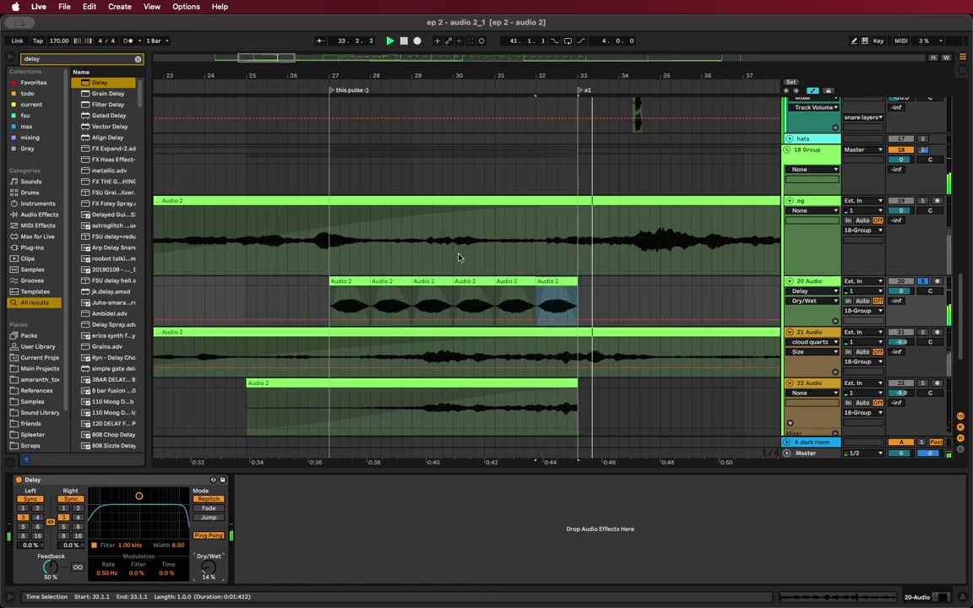
Delete the clip copies between bars 28 and 33 and move the remaining clip to the a1 locator at bar 33
key("a")
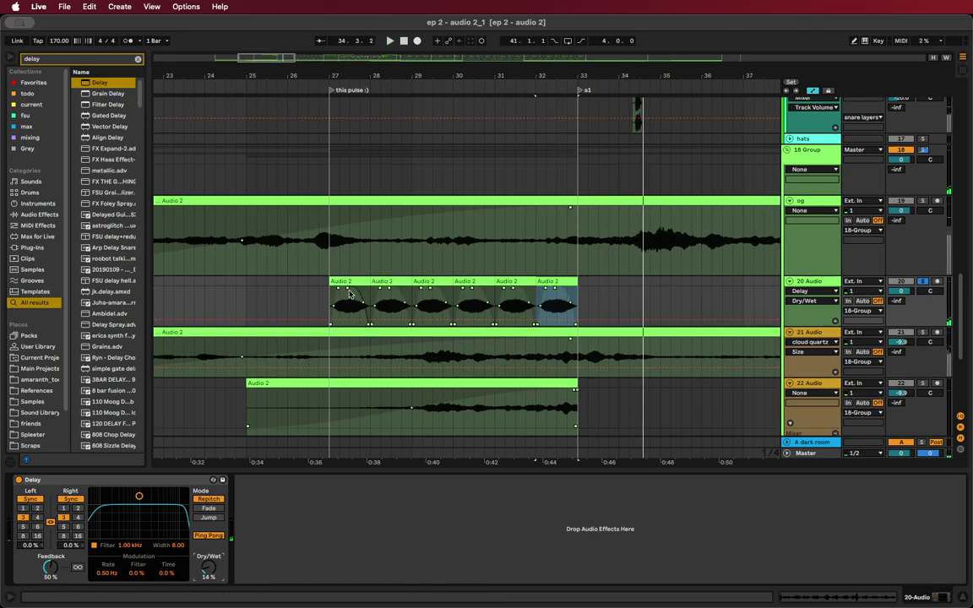
left_click(396, 282)
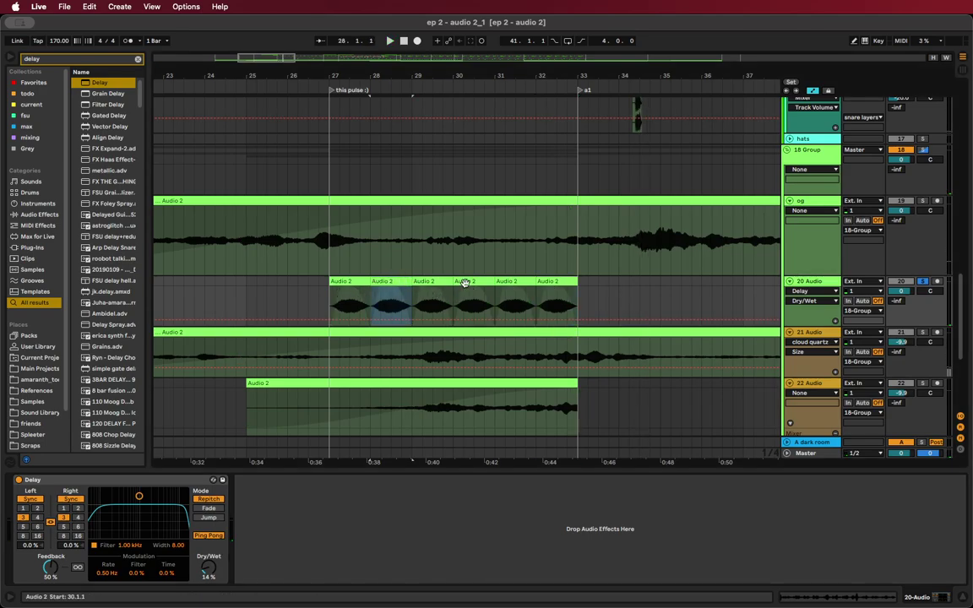
left_click(546, 283, "shift")
key("Delete")
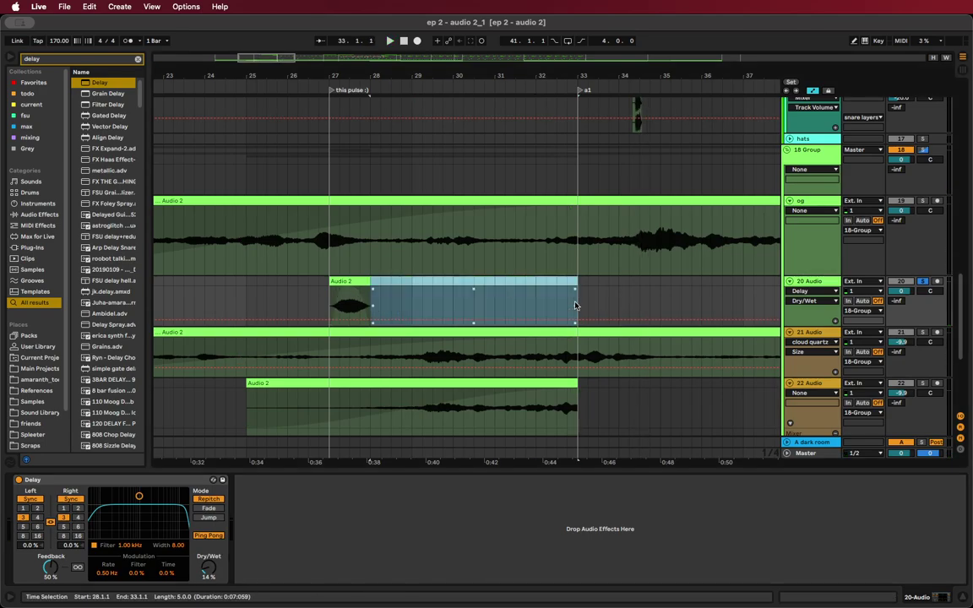
key("minus")
key("minus")
left_click_drag(406, 282, 513, 296)
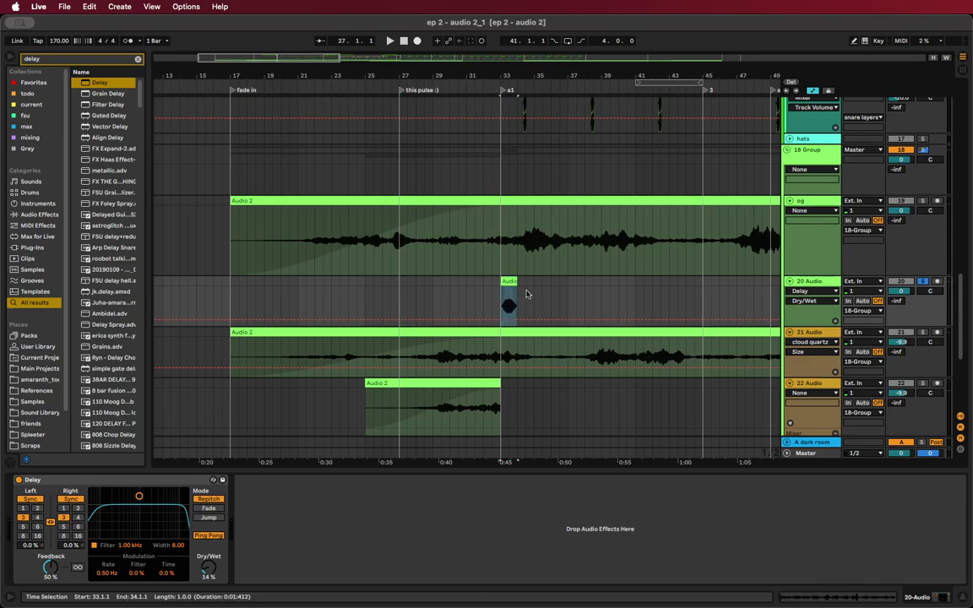
Extend the clip at bar 33 to end at bar 35 and lengthen its fade-in and fade-out during playback
key("space")
key("plus")
key("plus")
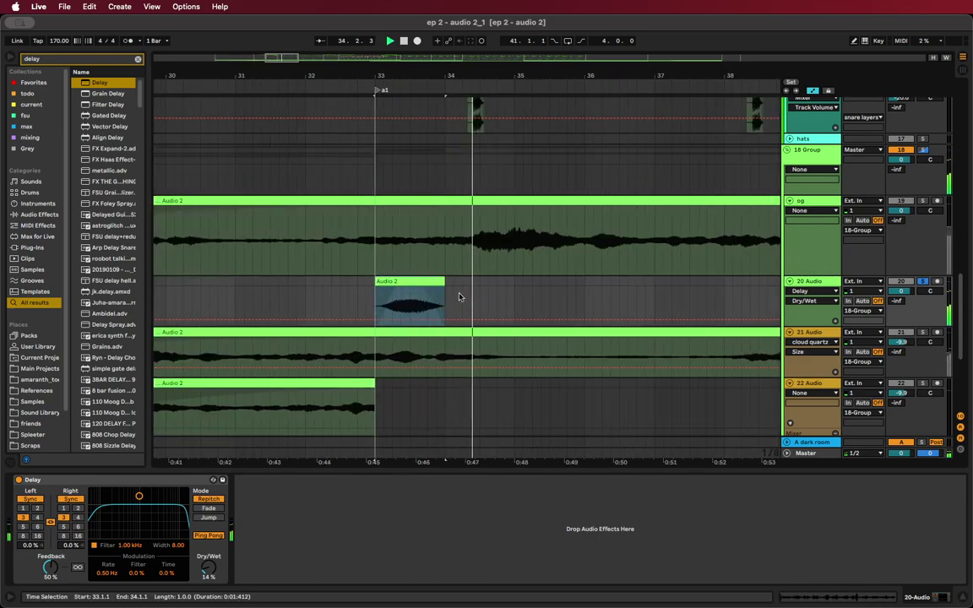
left_click_drag(444, 282, 515, 283)
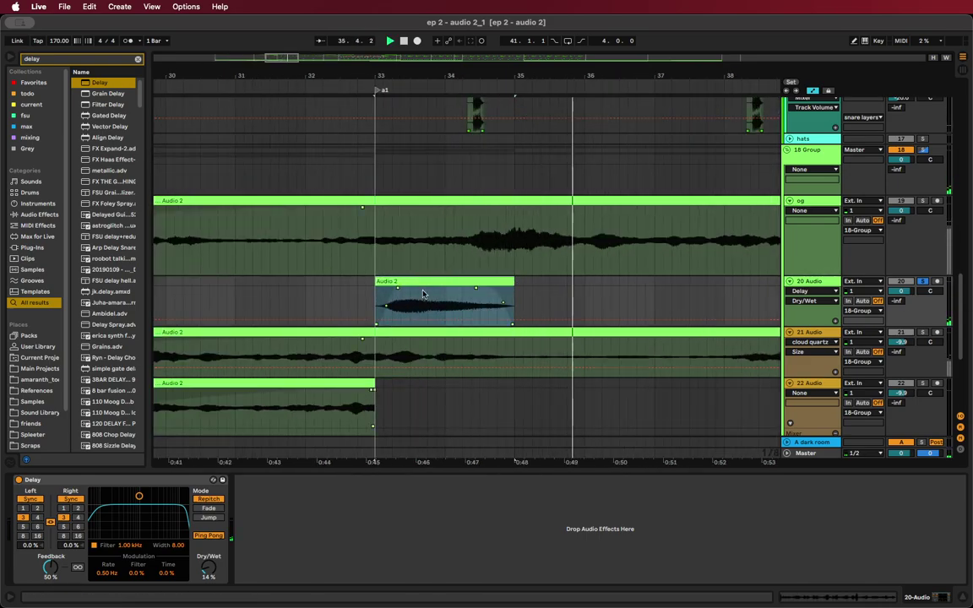
left_click_drag(398, 288, 435, 289)
key("space")
key("space")
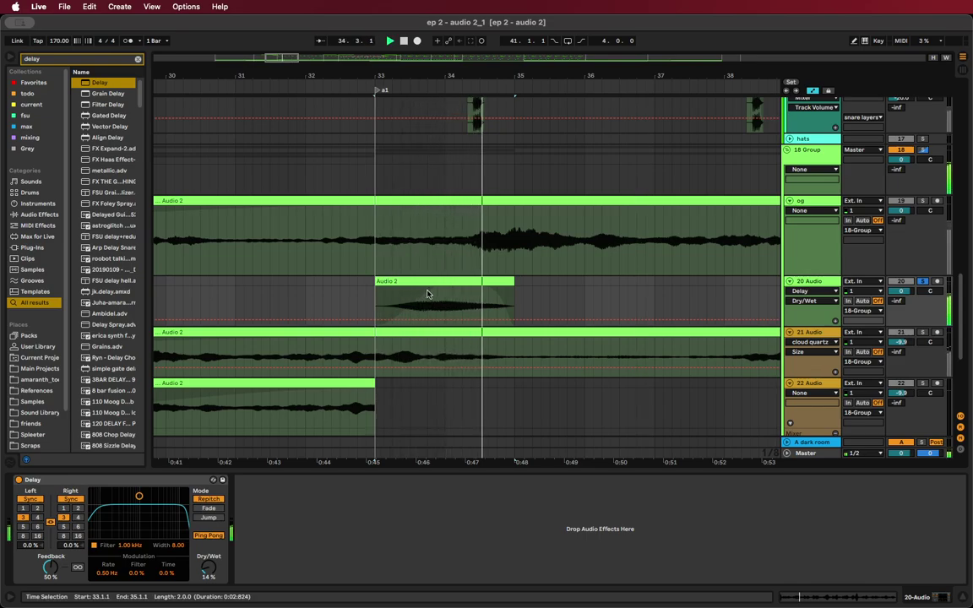
mouse_move(478, 291)
left_mouse_down()
mouse_move(456, 292)
mouse_move(485, 306)
left_mouse_up()
key("space")
Duplicate the two-bar clip three times so the pulse runs until bar 41
scroll(482, 306, "down", 5)
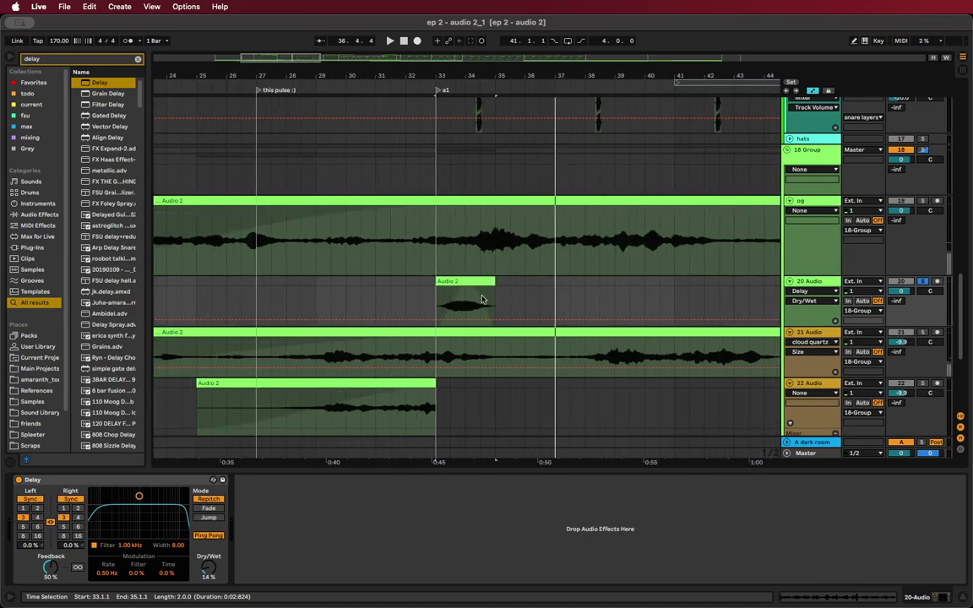
key("super+d")
key("super+d")
key("super+d")
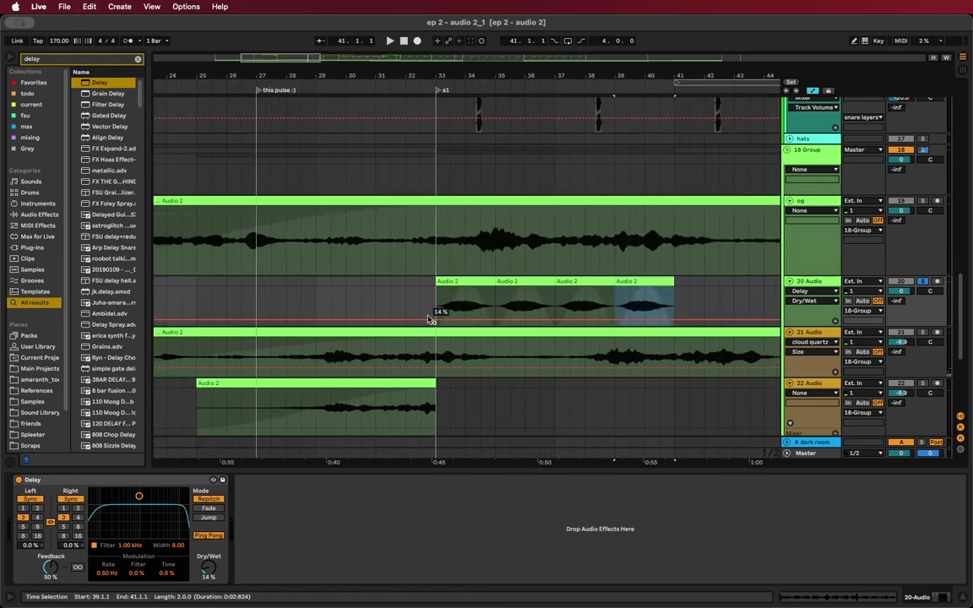
Unsolo 20 Audio, play the pulse with the full mix, and duplicate the clip twice more until bar 45
key("space")
left_click(922, 272)
left_click(923, 281)
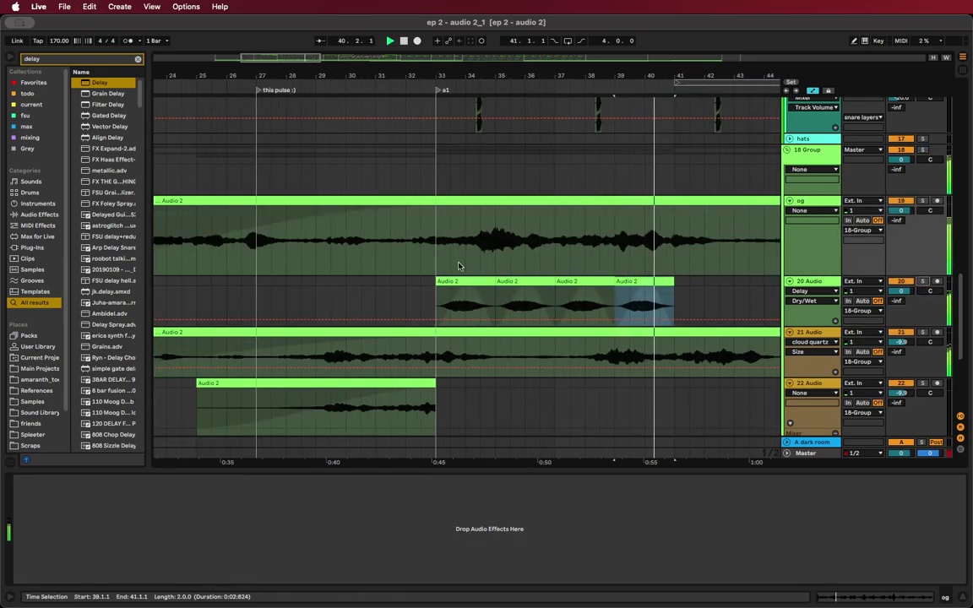
scroll(397, 286, "right", 4)
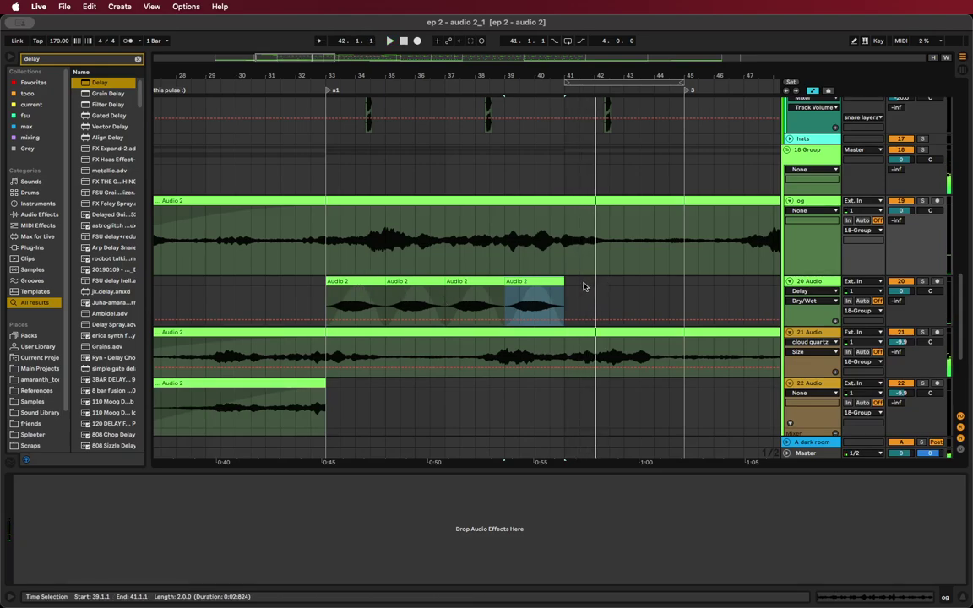
key("super+d")
key("super+d")
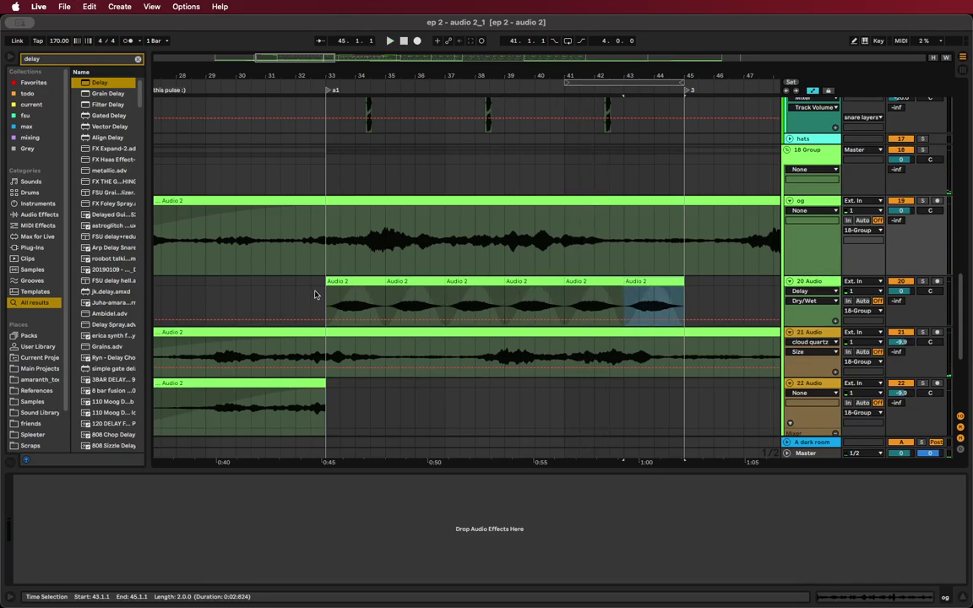
Thin the pulse on 20 Audio by moving the bar 39 clip to bar 45 and deleting the clips at bars 35 and 43
left_click(314, 294)
key("space")
key("minus")
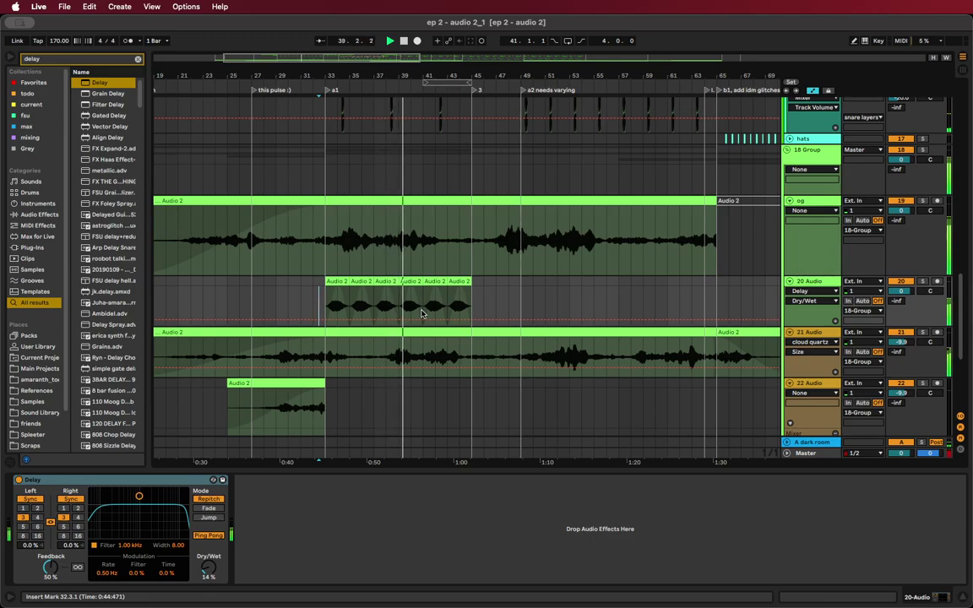
left_click(416, 280)
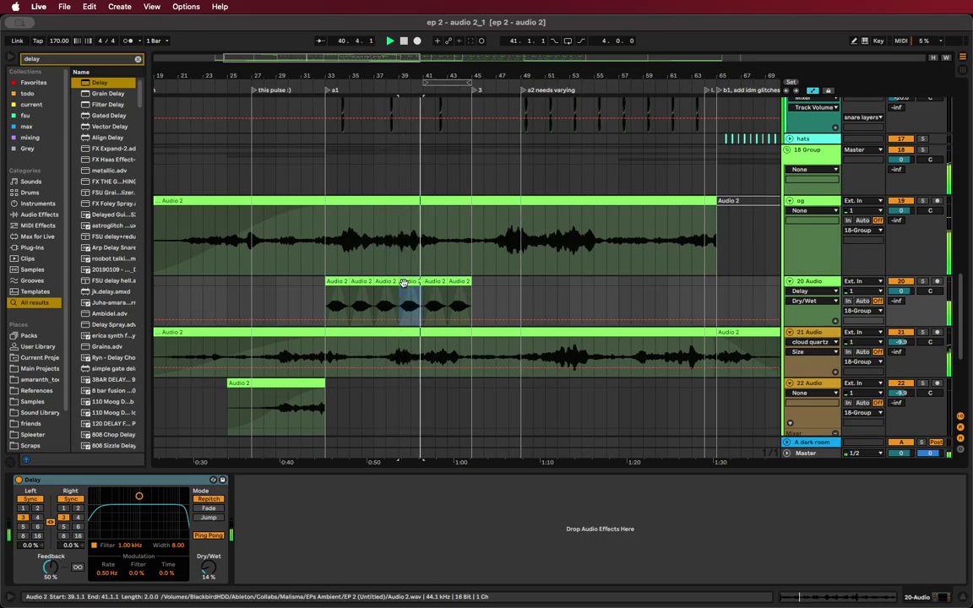
left_click_drag(403, 283, 492, 289)
left_click(462, 282)
key("Delete")
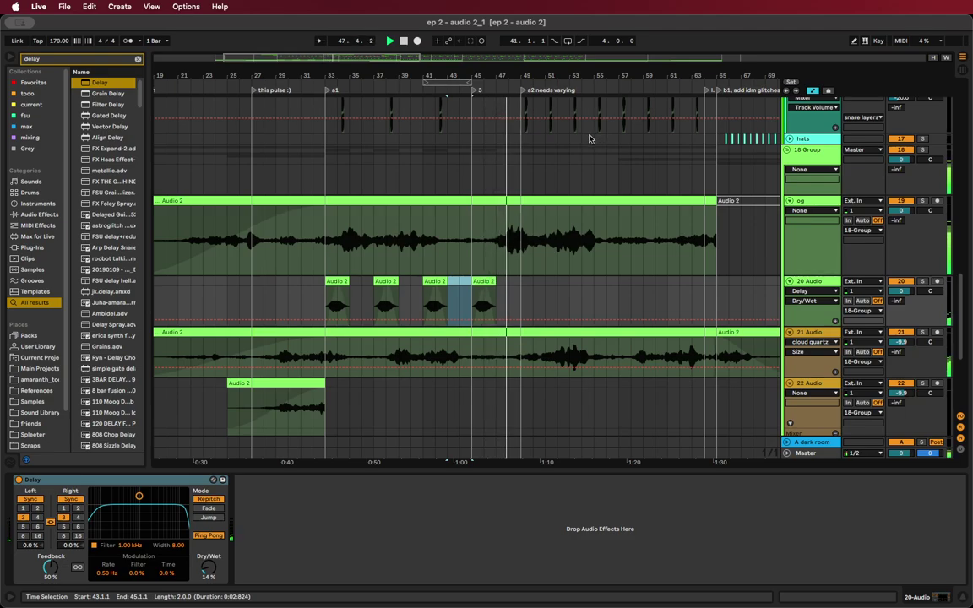
Inspect the tracks around the a2 locator and play the lead-in from bar 47 on the wide hit track
scroll(523, 284, "up", 5)
scroll(448, 305, "down", 5)
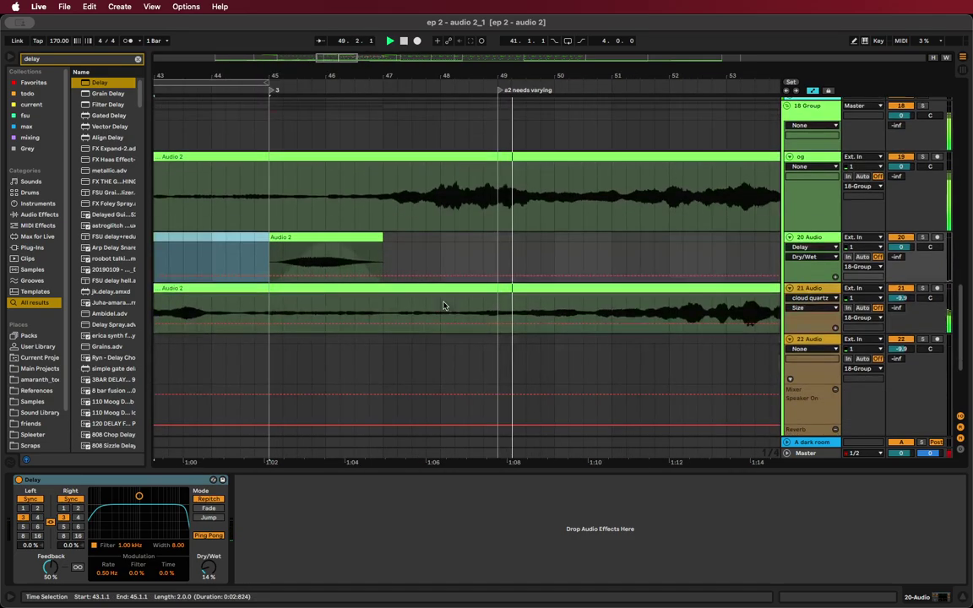
scroll(422, 311, "up", 10)
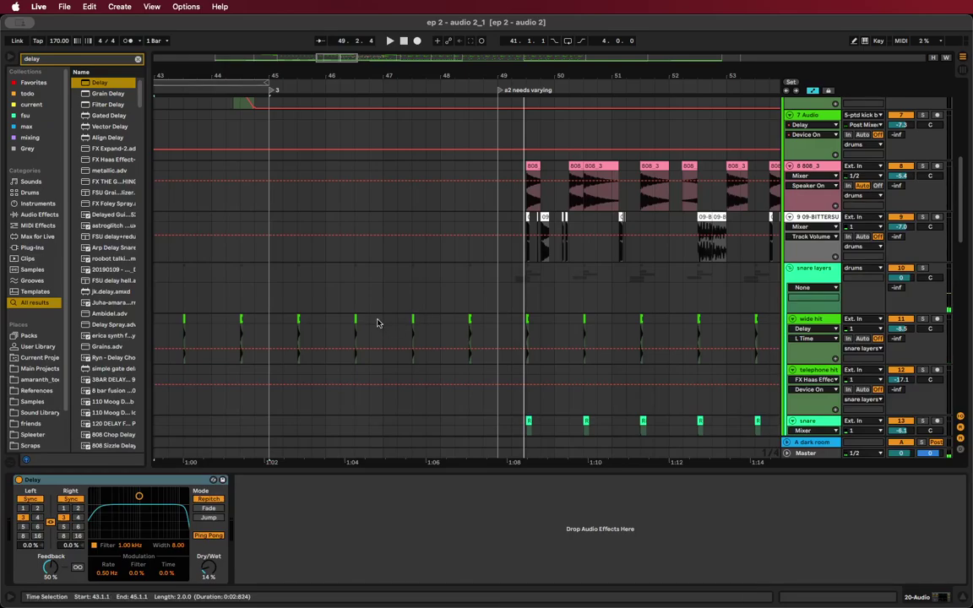
left_click_drag(383, 323, 440, 323)
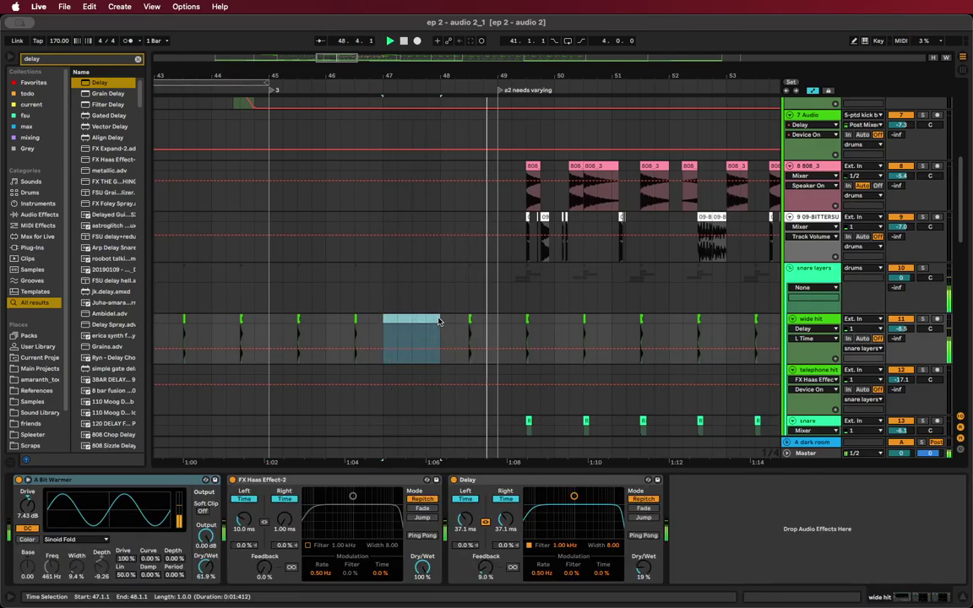
scroll(467, 304, "up", 5)
key("space")
Consolidate the (Freeze) clip at 48.3 on track 3 and duplicate it directly behind itself at 48.4
scroll(485, 307, "up", 8)
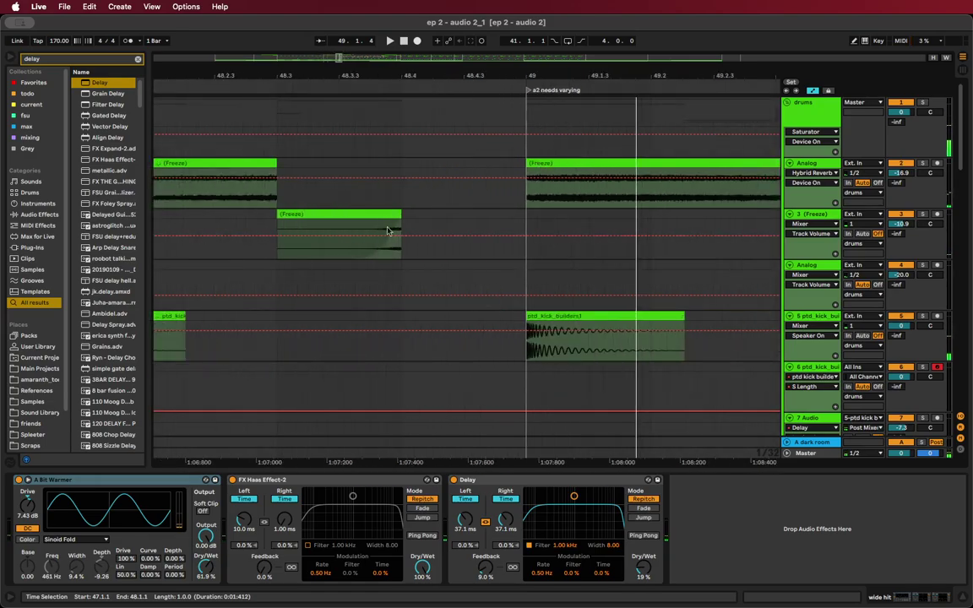
left_click(341, 217)
left_click(301, 216)
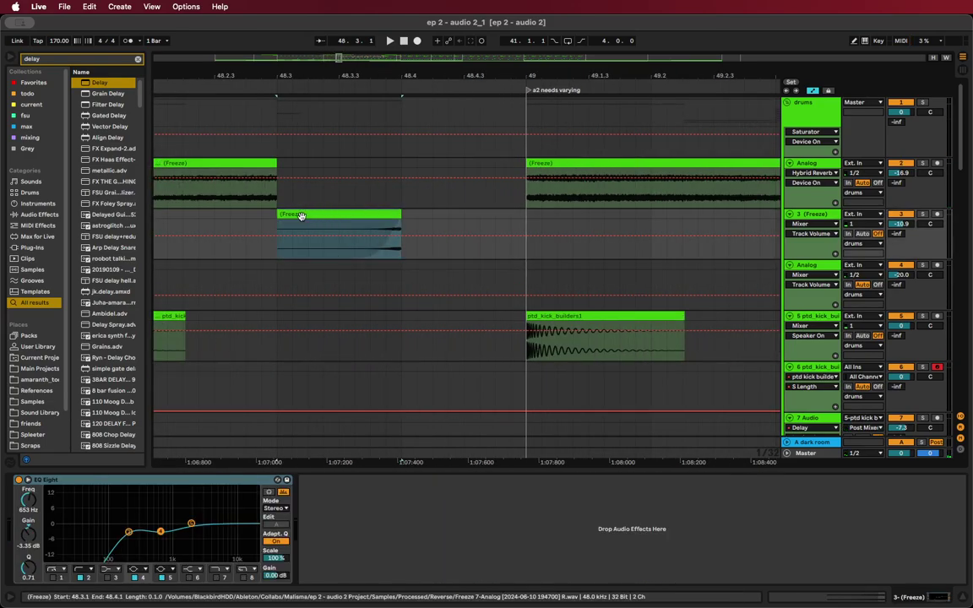
key("super+j")
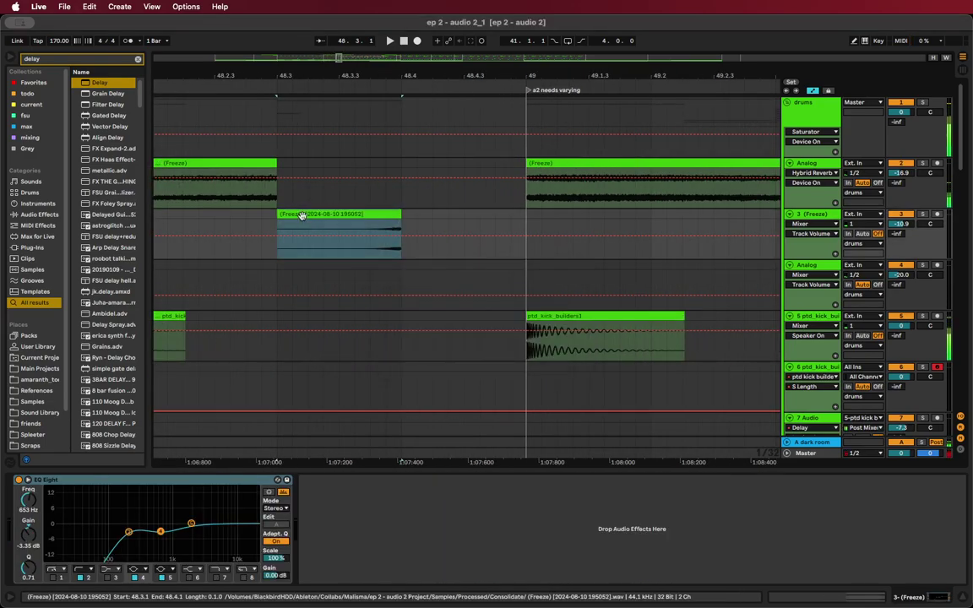
key("super+d")
Trim the duplicated (Freeze) clip to one sixteenth starting at 48.4 and play the transition into a2
mouse_move(405, 216)
left_mouse_down()
mouse_move(497, 217)
mouse_move(387, 223)
left_mouse_up()
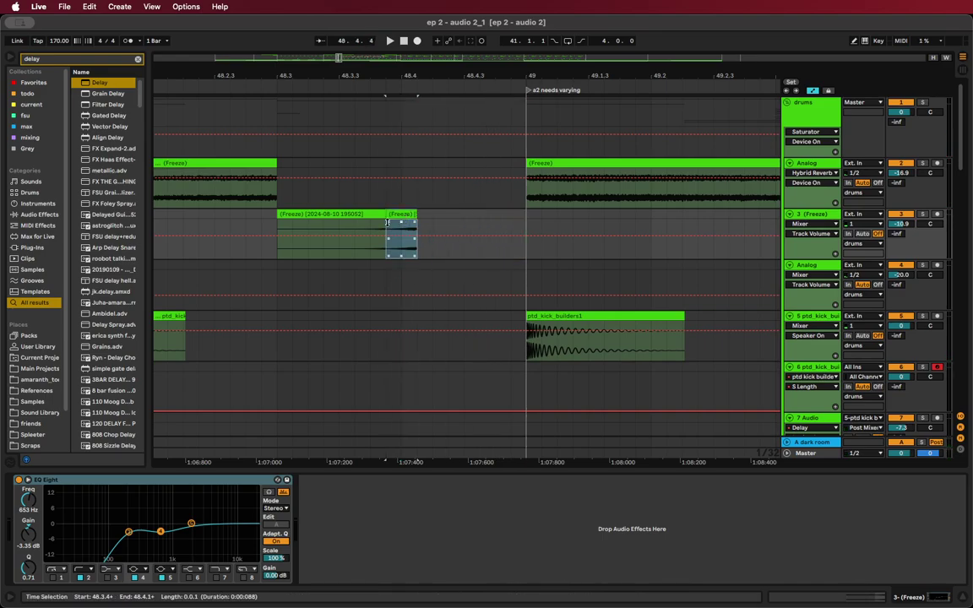
key("super+z")
left_click(510, 225)
left_click_drag(513, 216, 416, 228)
left_click(246, 228)
key("space")
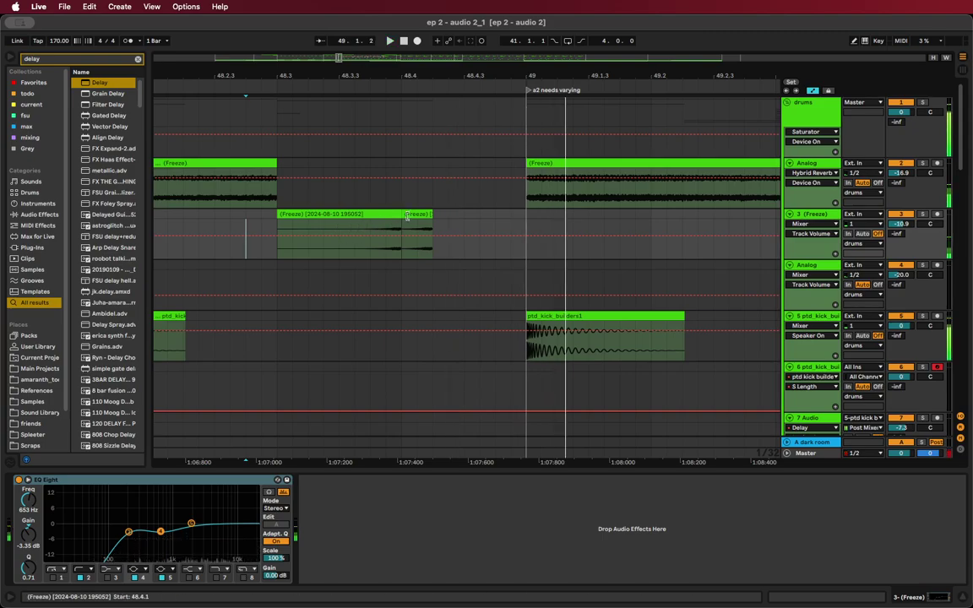
Lengthen the short (Freeze) clip to end at 48.4.3 with a fade-in across it, and play the transition
key("space")
key("space")
mouse_move(409, 216)
left_mouse_down()
mouse_move(466, 220)
mouse_move(403, 217)
left_mouse_up()
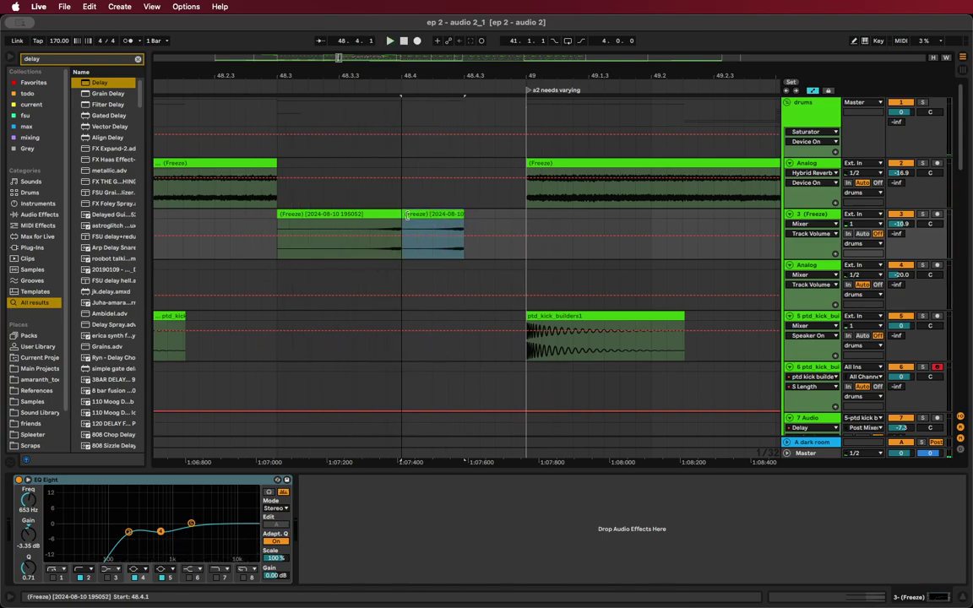
key("space")
left_click(245, 229)
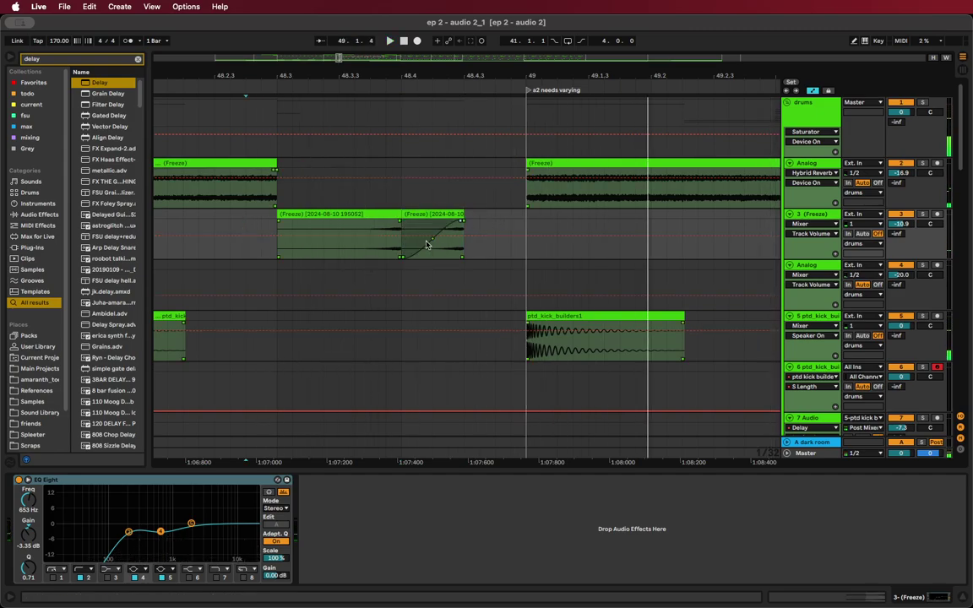
key("space")
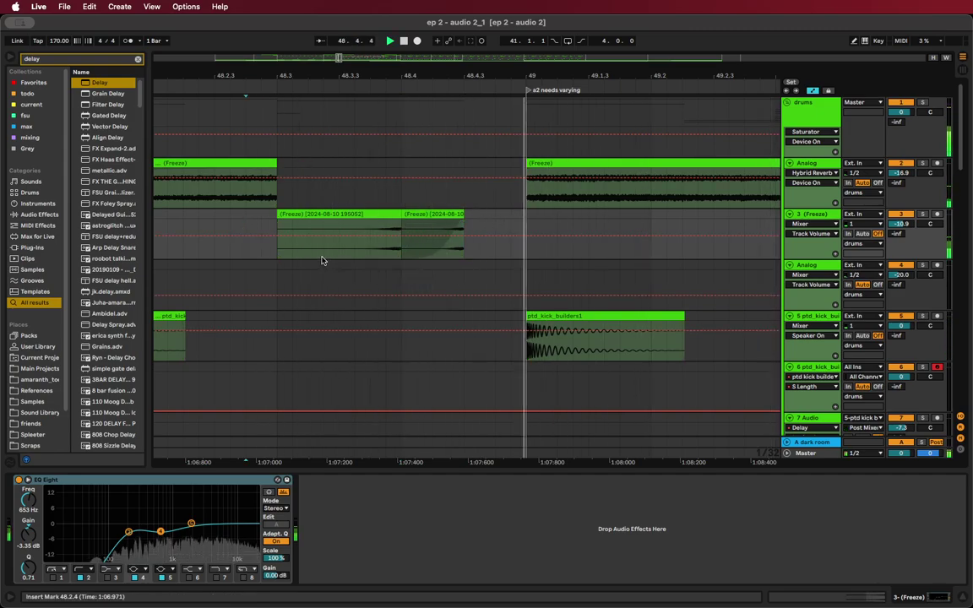
Try shifting both (Freeze) clips on track 3 one sixteenth later before the a2 locator, and undo the shift
left_click(395, 223)
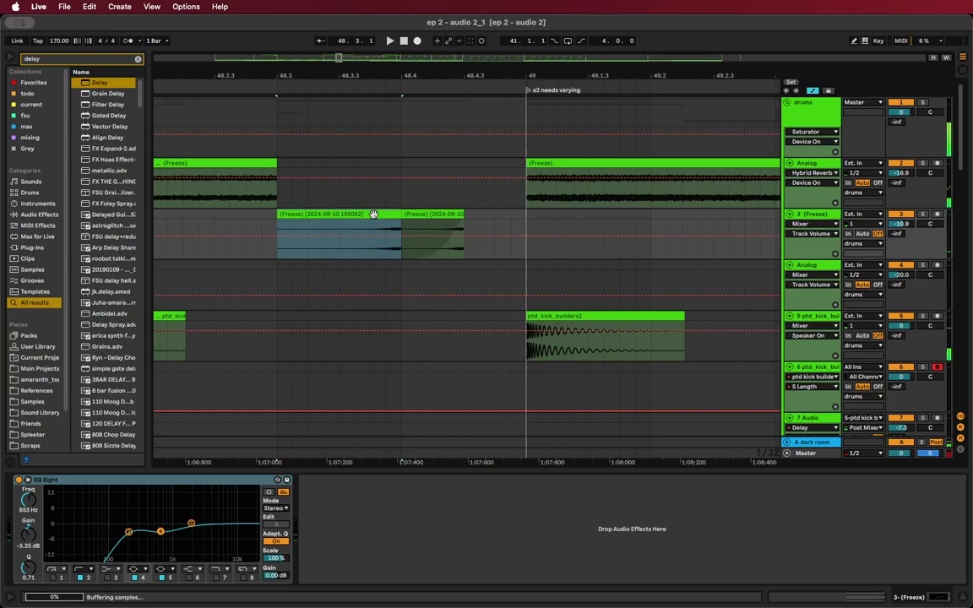
left_click(423, 214, "shift")
left_click_drag(423, 215, 502, 217)
key("space")
key("space")
key("space")
key("space")
key("super+z")
key("super+z")
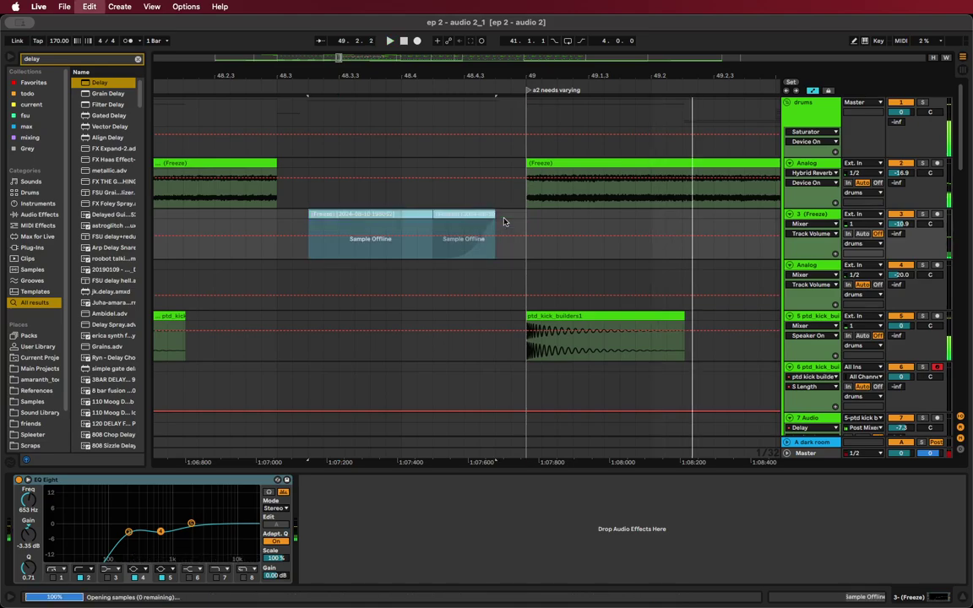
key("space")
Replay the transition into a2 with the two (Freeze) clips between 48.3 and 48.4.3
left_click(448, 215)
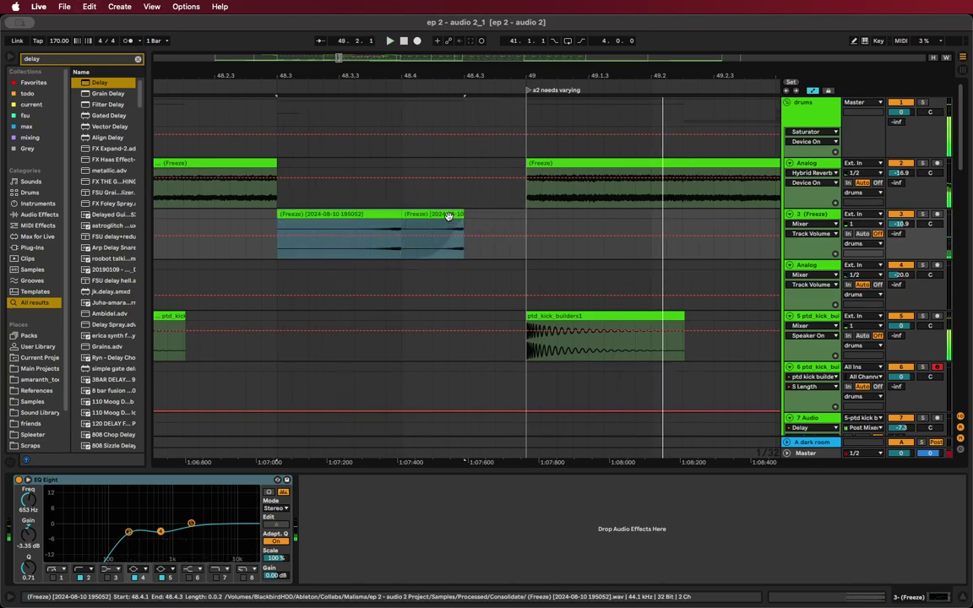
key("space")
key("space")
mouse_move(445, 214)
left_mouse_down()
mouse_move(432, 215)
mouse_move(450, 213)
left_mouse_up()
key("space")
key("space")
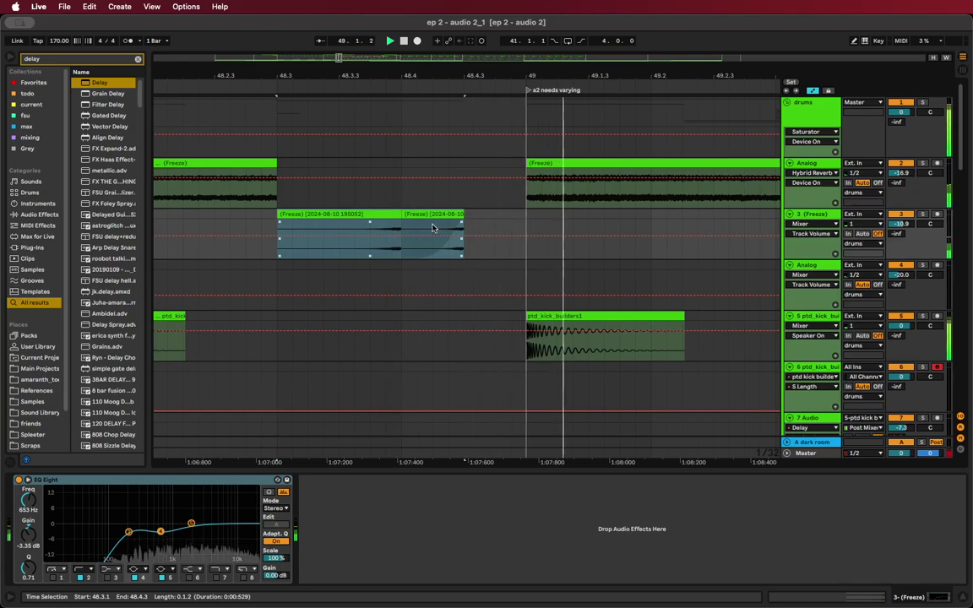
scroll(419, 207, "down", 8)
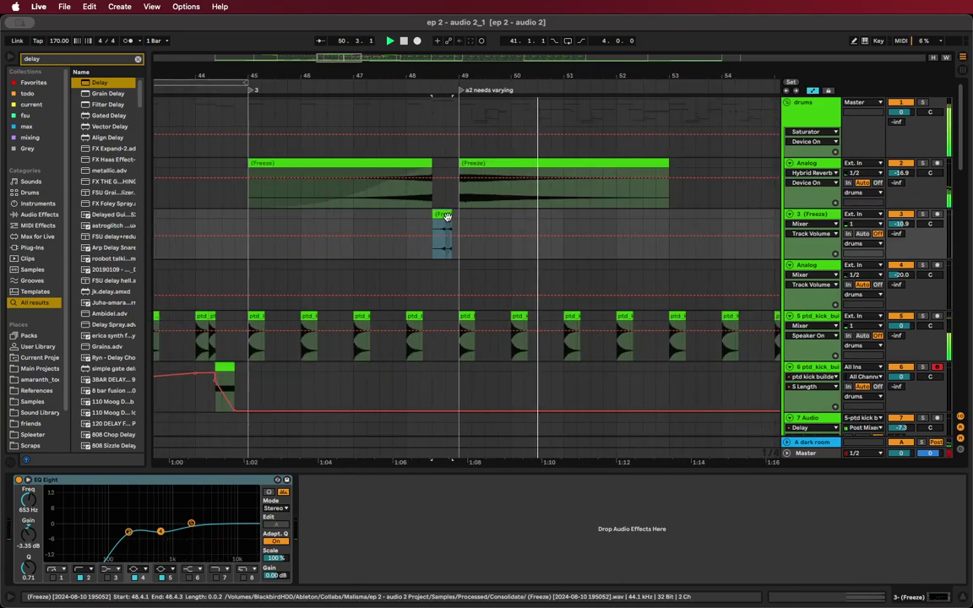
left_click(449, 218)
Shorten the Analog track's (Freeze) clip at bar 49 to end around 52.3.3 and turn off its Warp
scroll(418, 256, "down", 3)
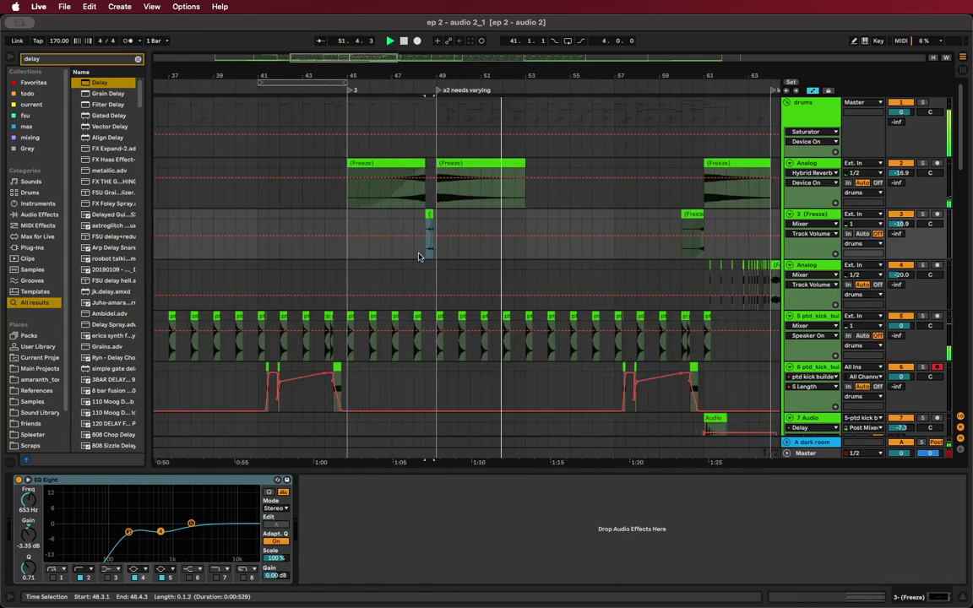
scroll(420, 256, "down", 2)
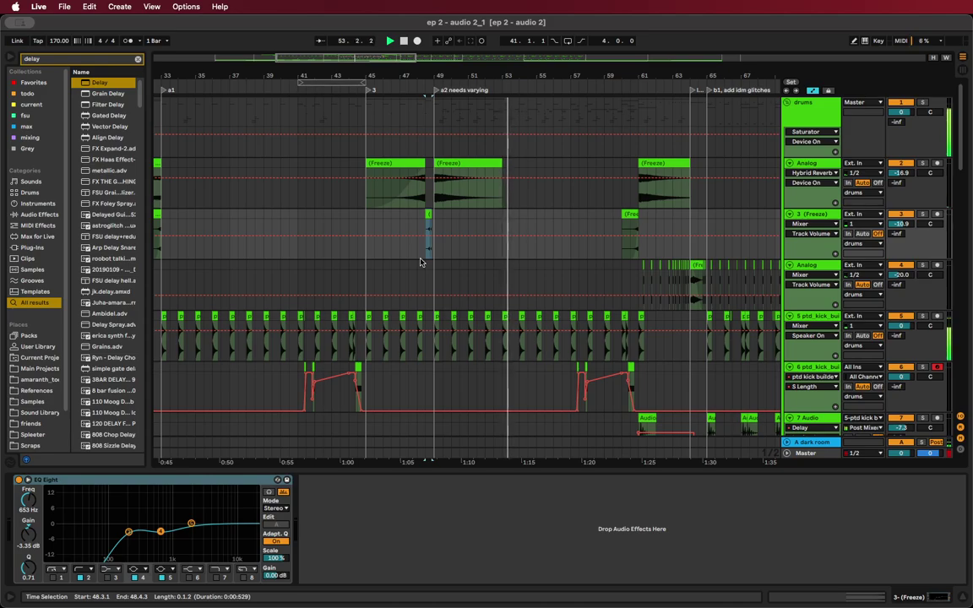
left_click_drag(503, 164, 585, 165)
left_click_drag(503, 164, 495, 164)
double_click(487, 162)
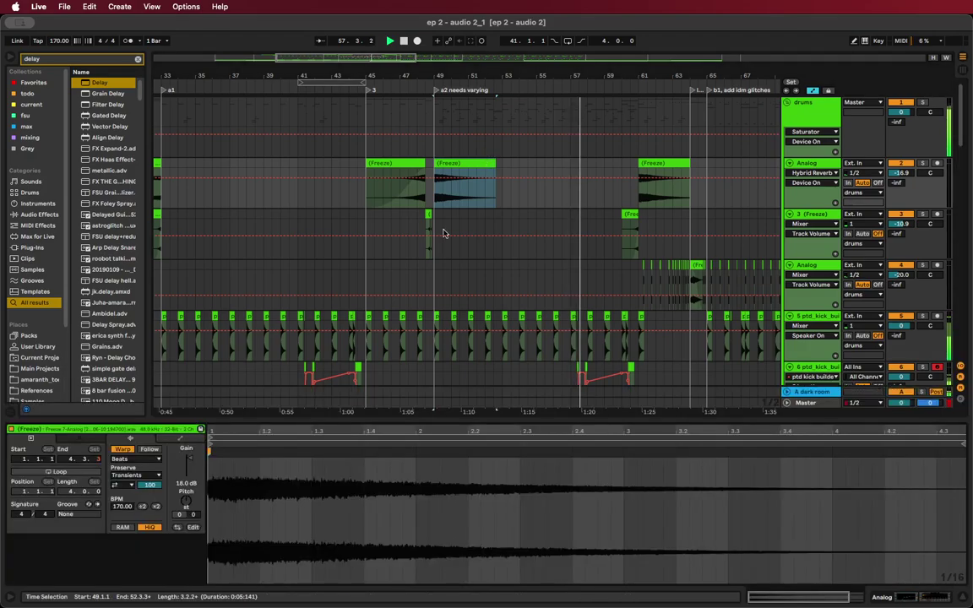
left_click(122, 449)
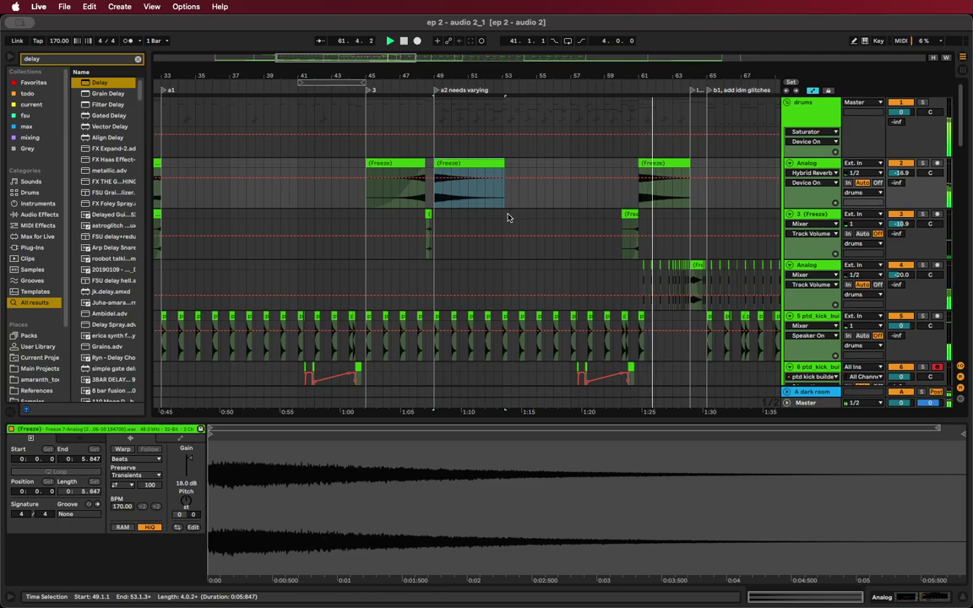
key("super+z")
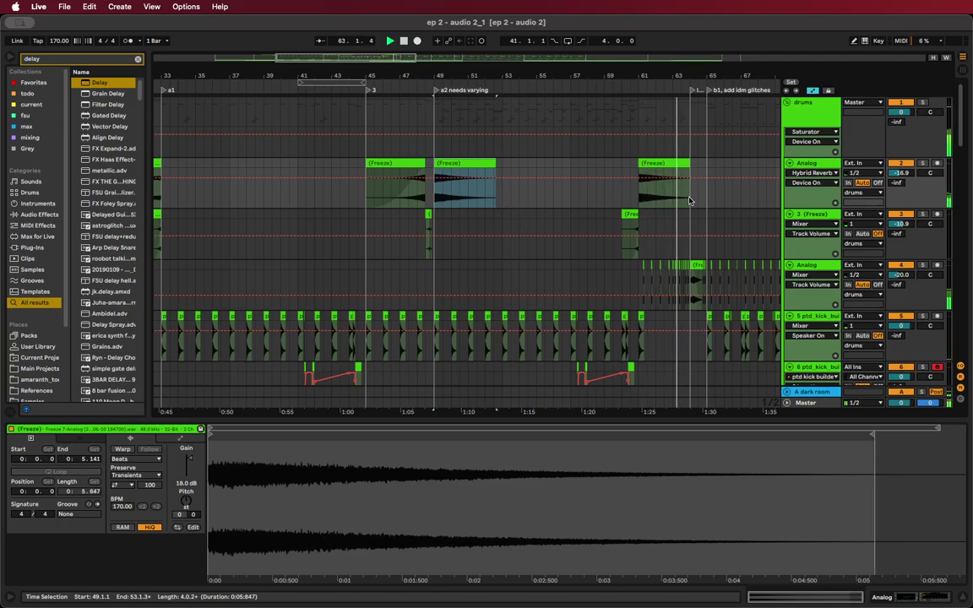
Copy the bar 61 (Freeze) clip to bar 58 as a reversed lead-in and fade it in across its length
scroll(690, 206, "up", 5)
scroll(434, 184, "down", 2)
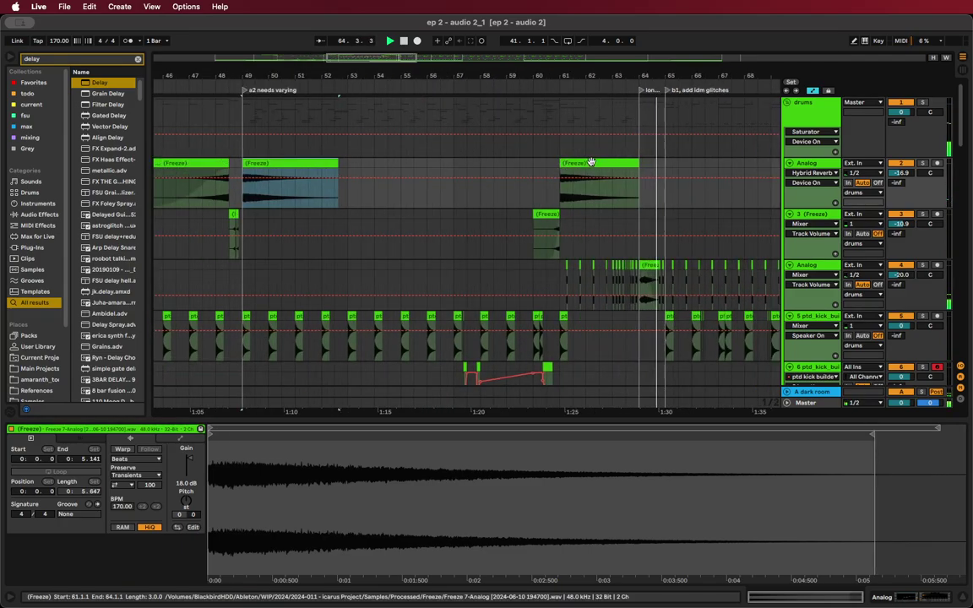
left_click_drag(591, 163, 513, 174)
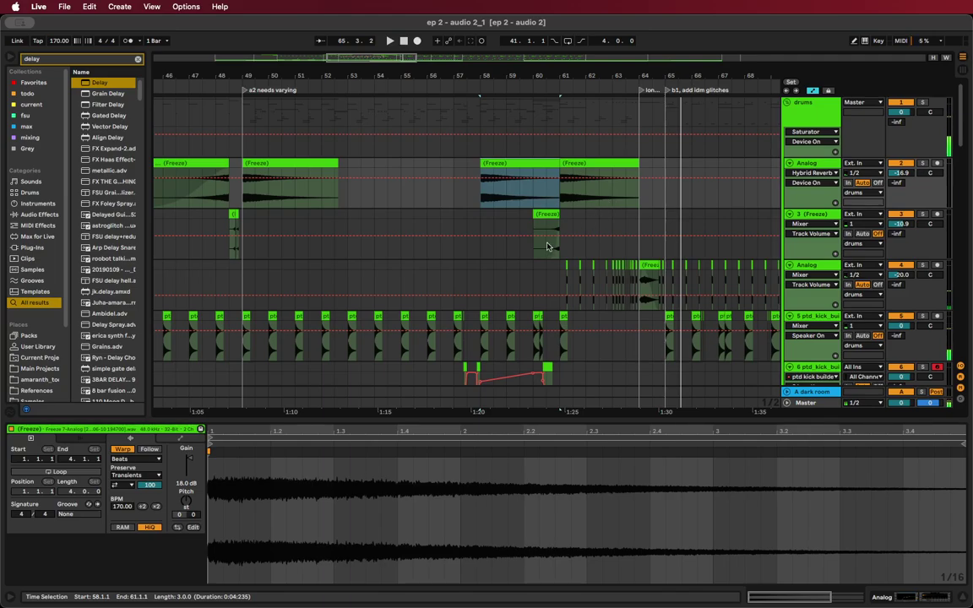
key("space")
key("f")
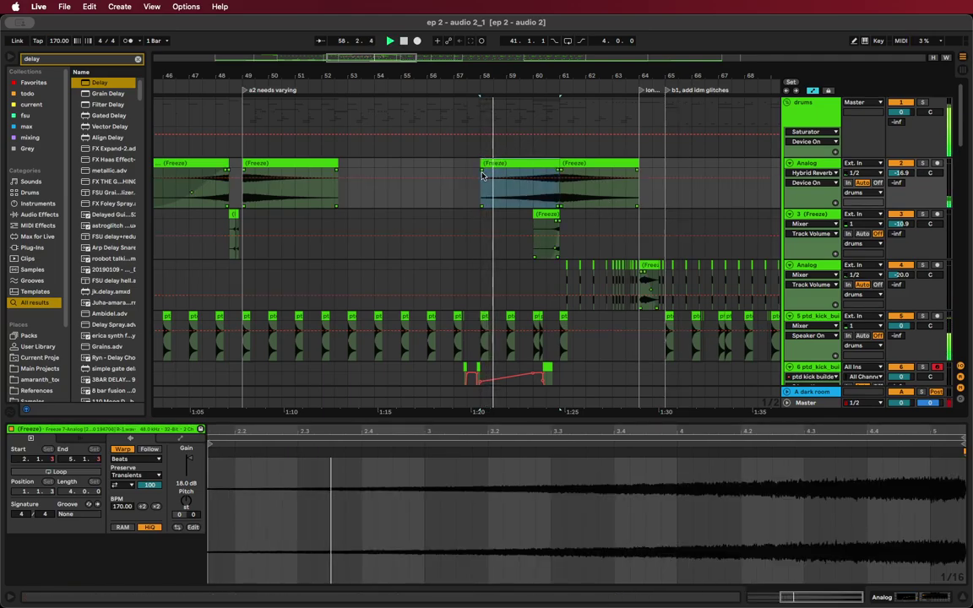
left_click_drag(482, 171, 679, 178)
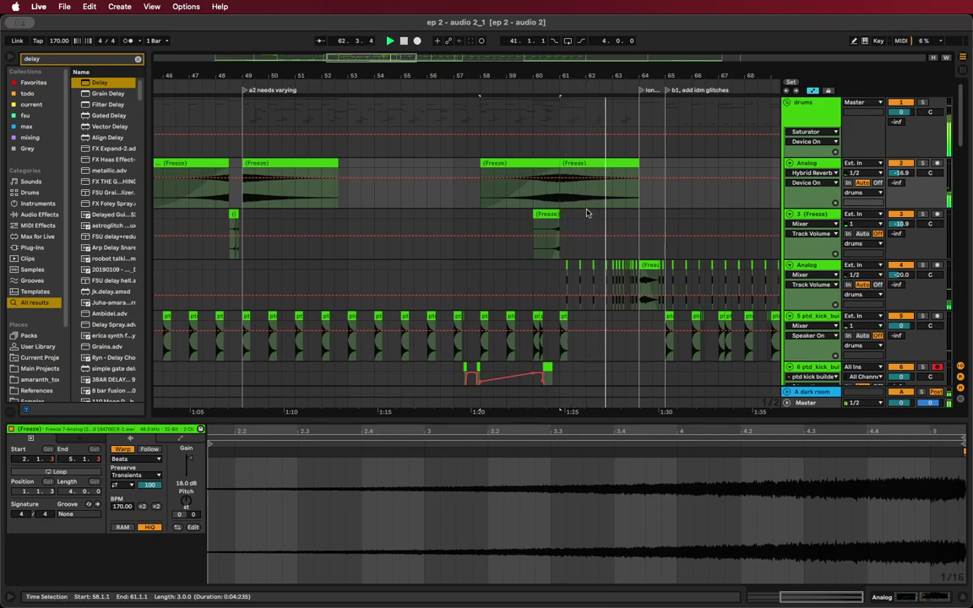
Move the "longer" locator from bar 64 to bar 61 and resume playback
scroll(586, 216, "down", 3)
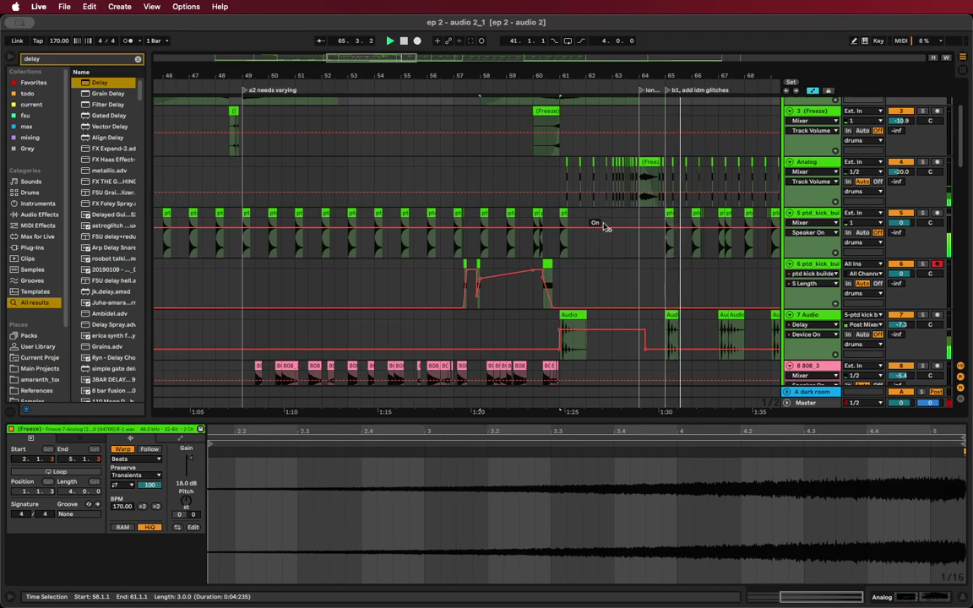
scroll(604, 225, "up", 3)
left_click_drag(656, 90, 544, 95)
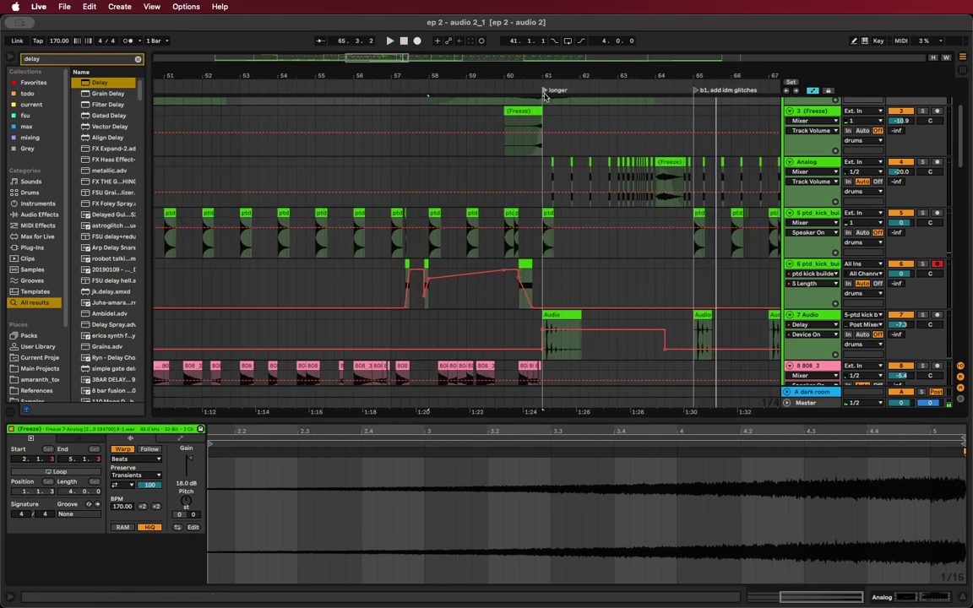
key("space")
Play from bar 41 and insert an empty MIDI clip from 42.1.1 to 42.2.2 on track 6 ptd_kick_builders
scroll(494, 199, "down", 10)
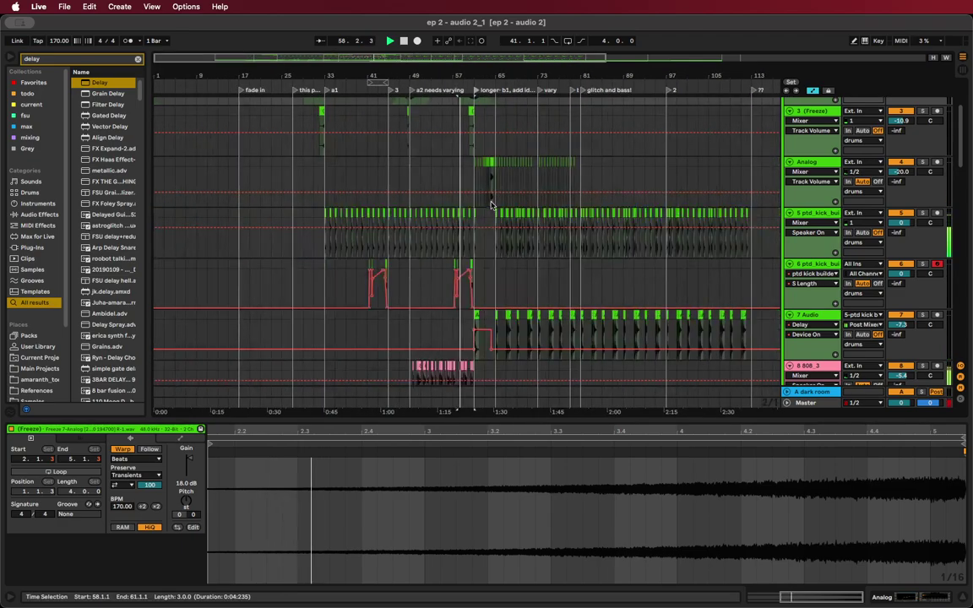
scroll(356, 282, "up", 10)
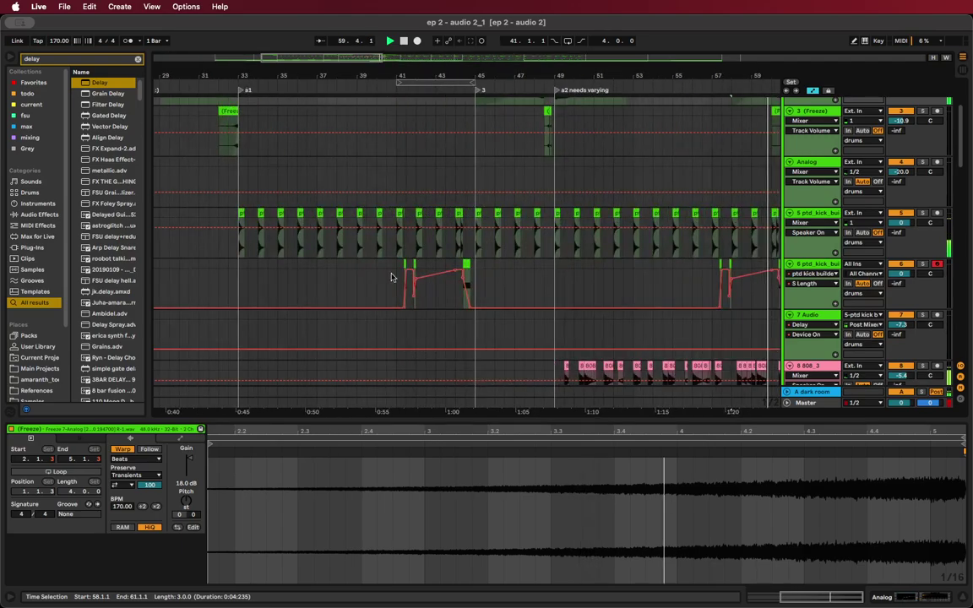
left_click(404, 274)
scroll(414, 279, "up", 3)
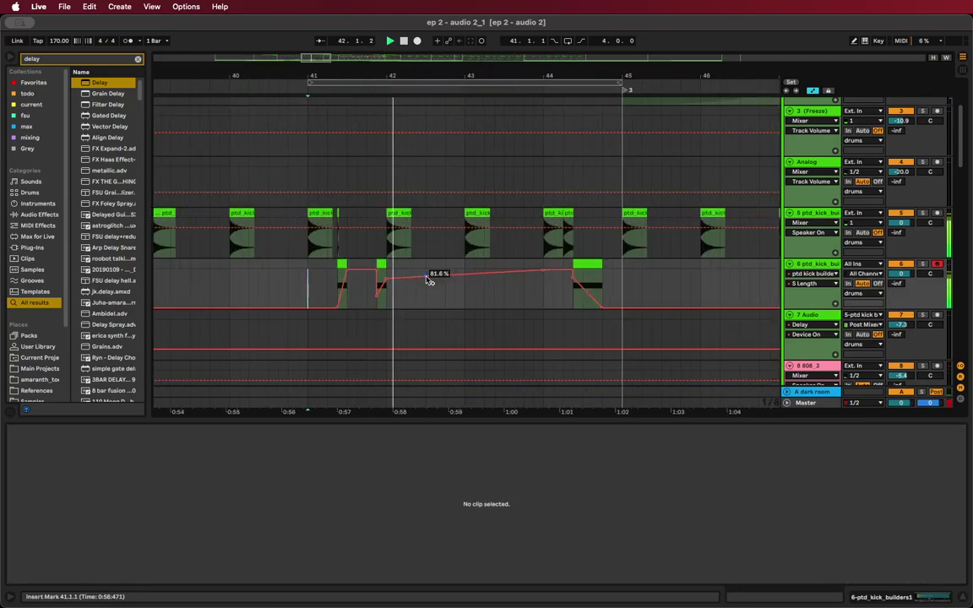
scroll(379, 252, "up", 2)
scroll(379, 252, "up", 2)
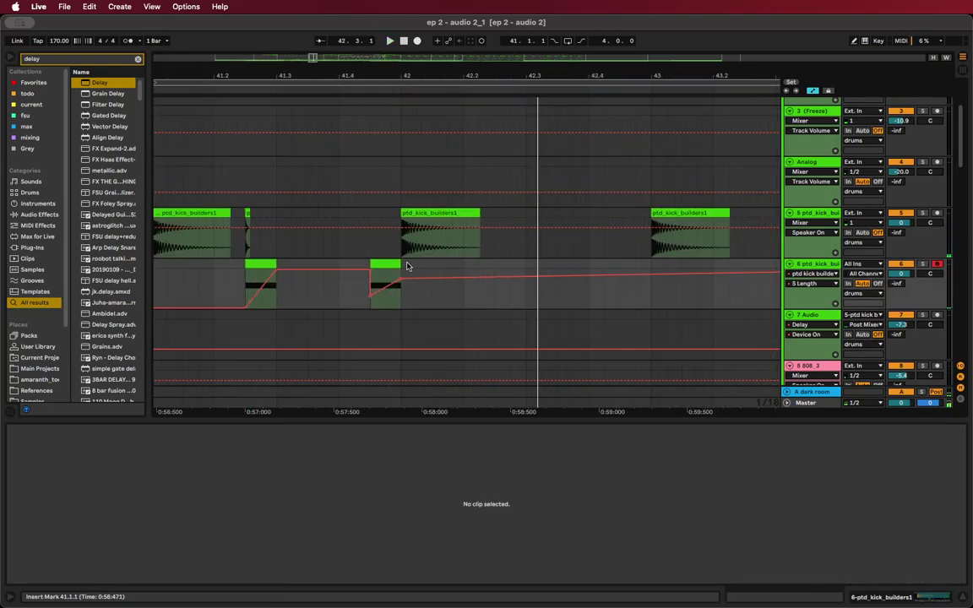
left_click_drag(406, 266, 475, 267)
key("super+shift+m")
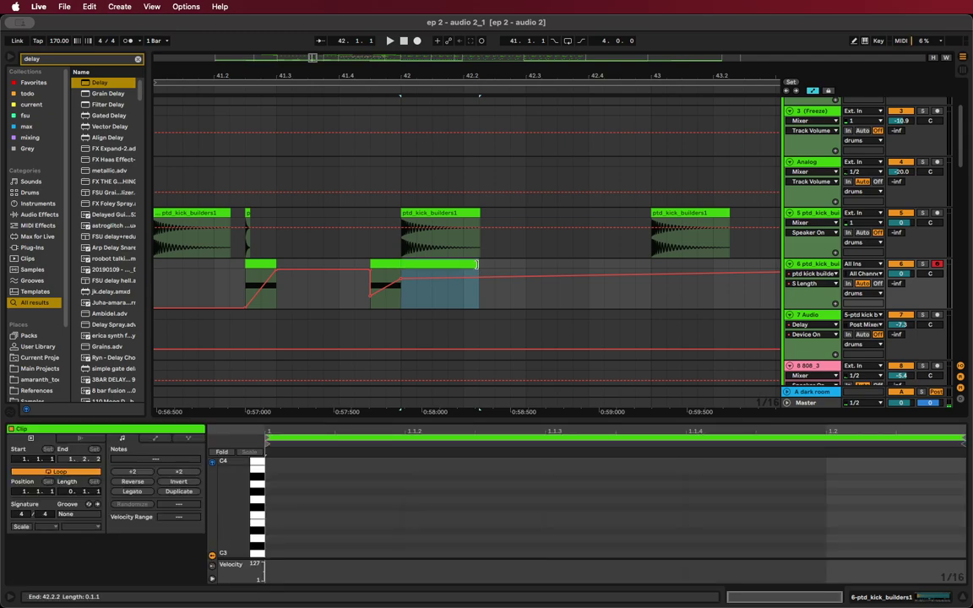
Add a C3 note from 1.1.3 to the end of the new clip, extend the clip to 42.3.1 and consolidate it
double_click(579, 556)
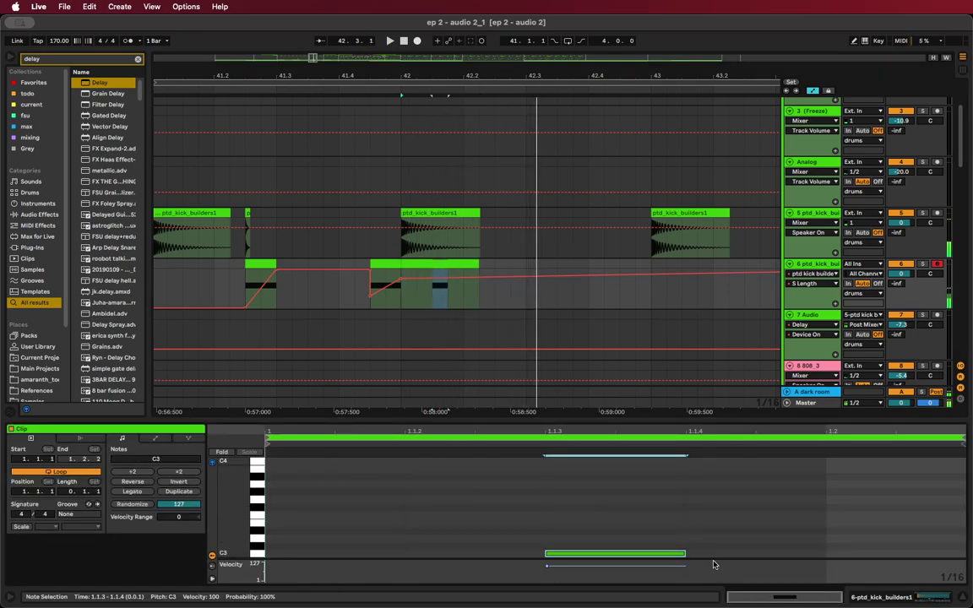
left_click_drag(683, 553, 968, 545)
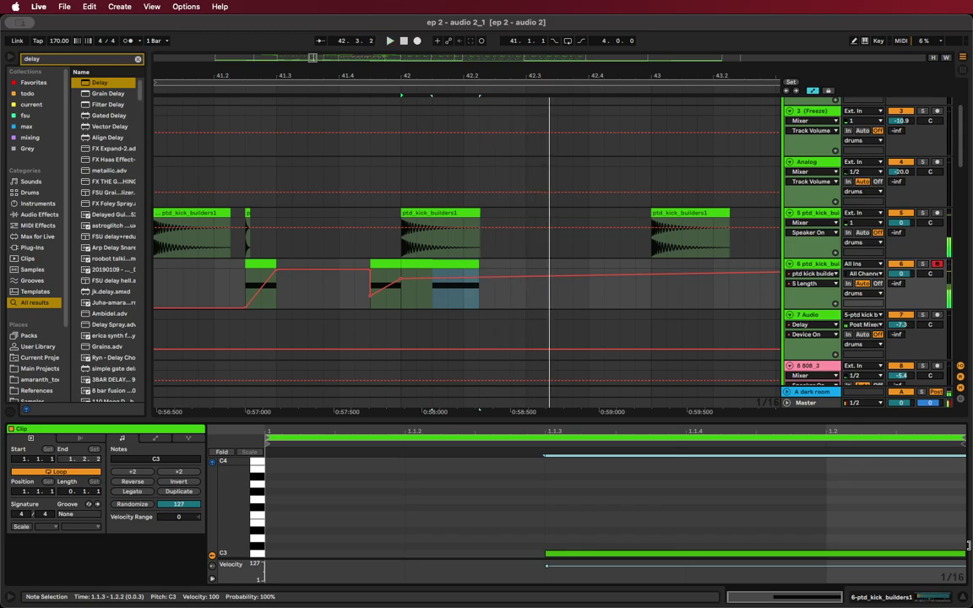
left_click_drag(479, 270, 541, 271)
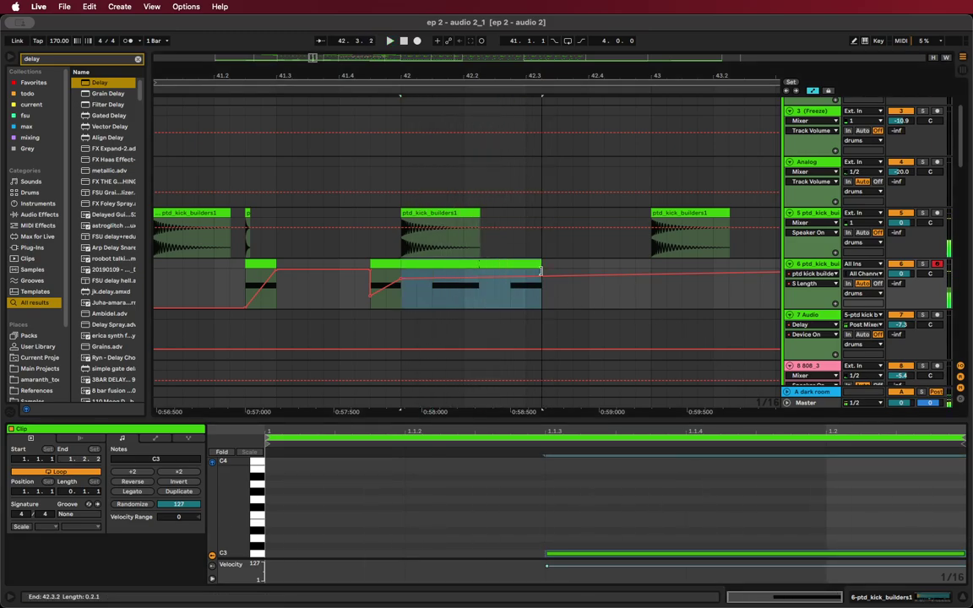
key("super+j")
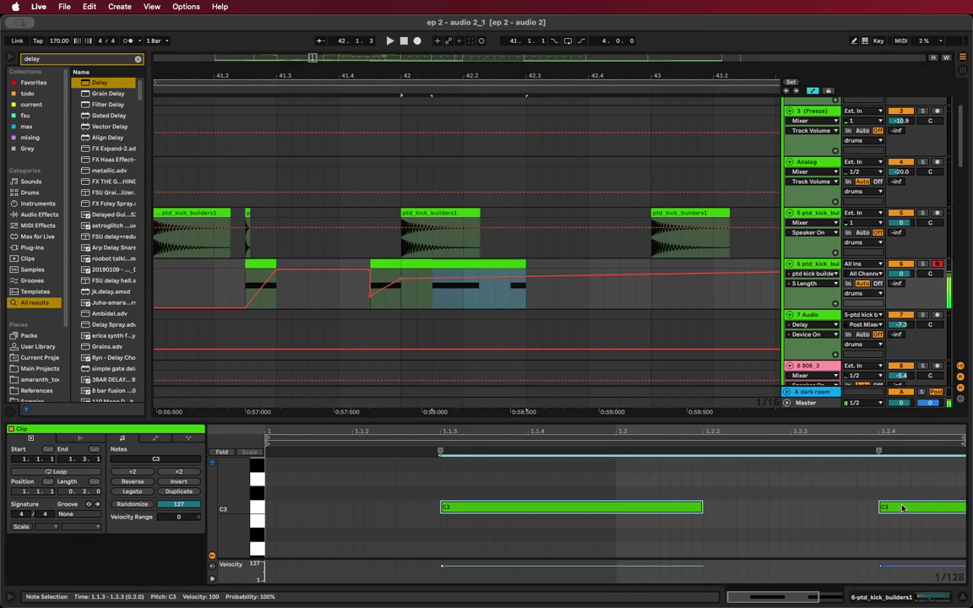
Lengthen the first C3 note to 1.2.3 and delete the second C3 note in the clip
key("Delete")
key("super+v")
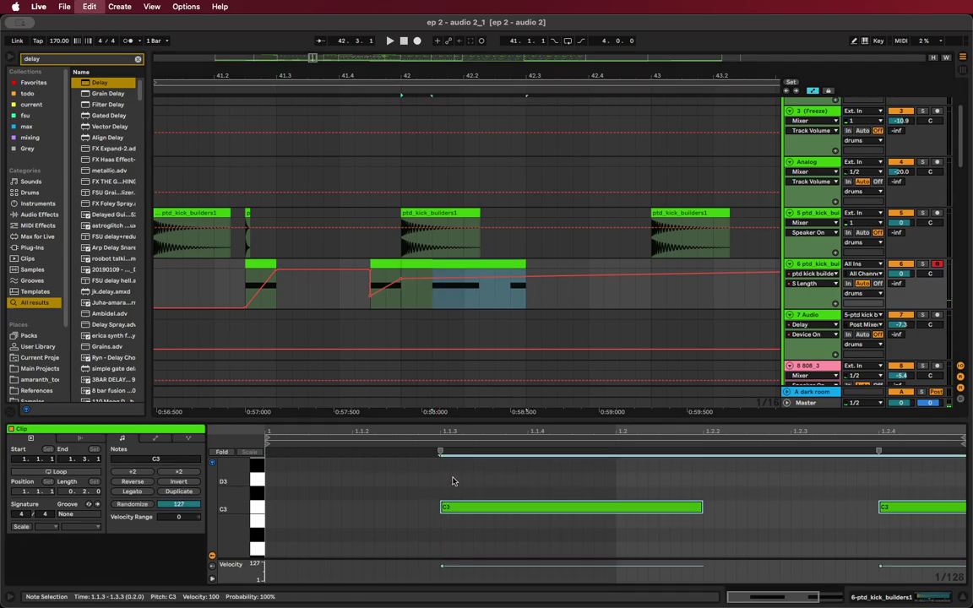
left_click(706, 494)
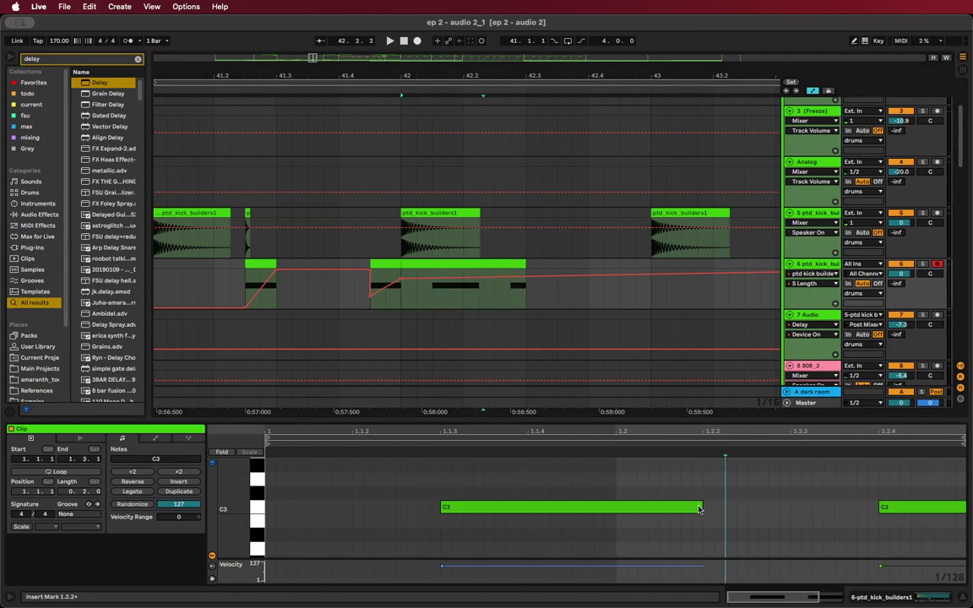
left_click_drag(700, 506, 795, 510)
left_click_drag(891, 482, 921, 537)
key("Delete")
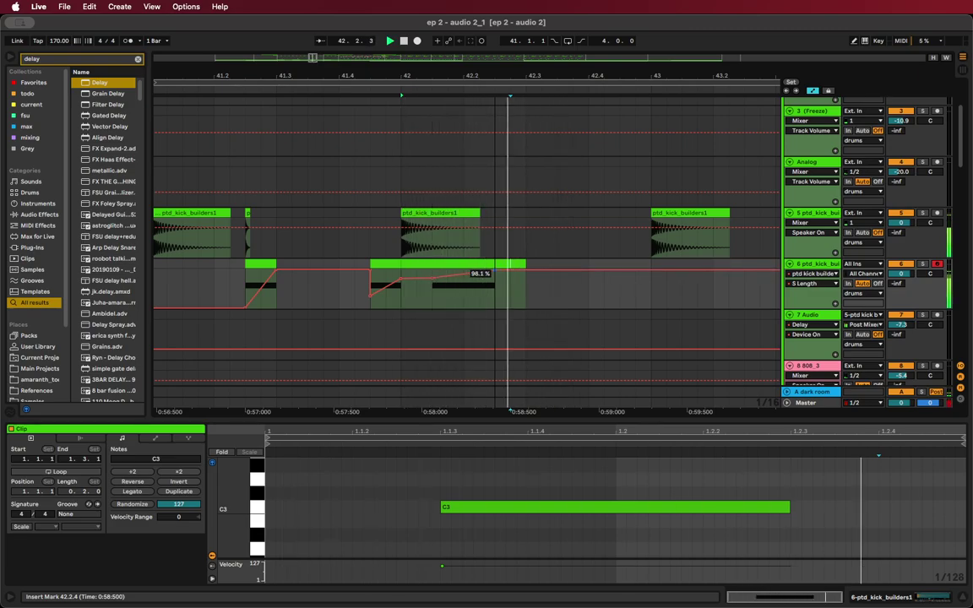
Add a lower S Length automation breakpoint at 42.2.3 and extend the C3 note to 1.2.4
left_click_drag(494, 272, 494, 292)
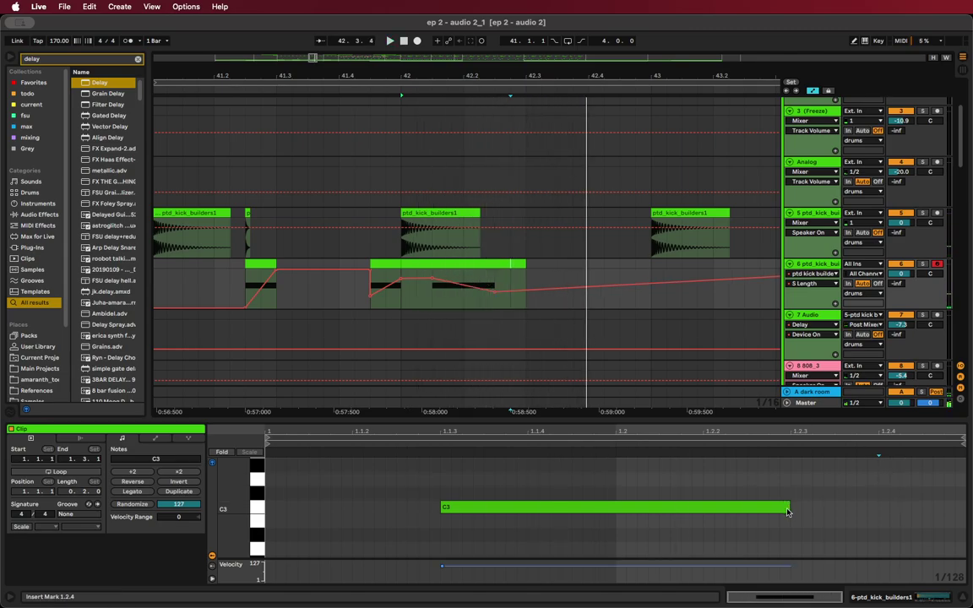
left_click_drag(788, 507, 877, 506)
key("space")
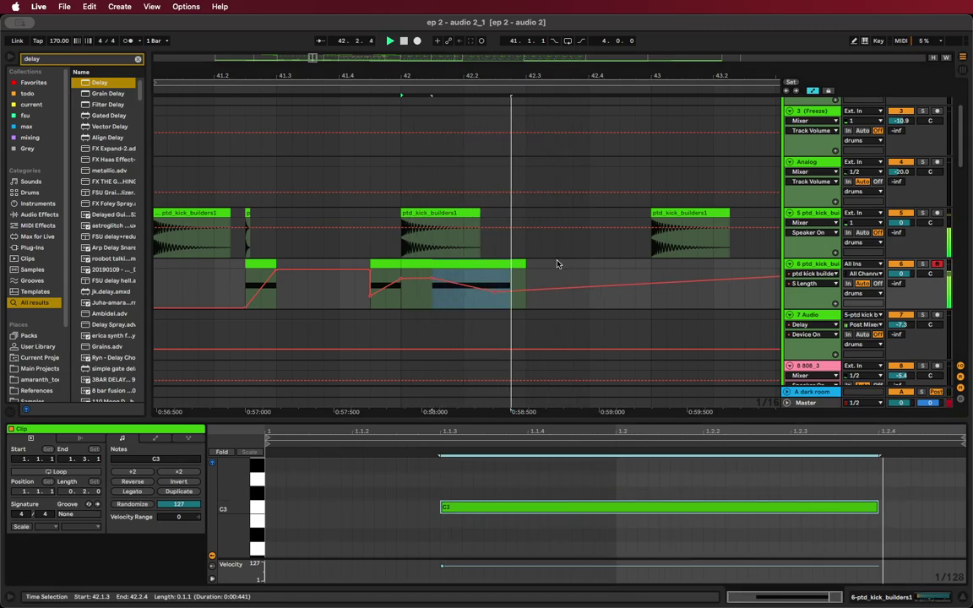
Lower the S Length automation at 42.2.3 to near the bottom of its range and audition the clip
key("space")
mouse_move(496, 293)
left_mouse_down()
mouse_move(509, 305)
mouse_move(494, 303)
left_mouse_up()
key("space")
key("space")
key("space")
key("space")
key("space")
key("space")
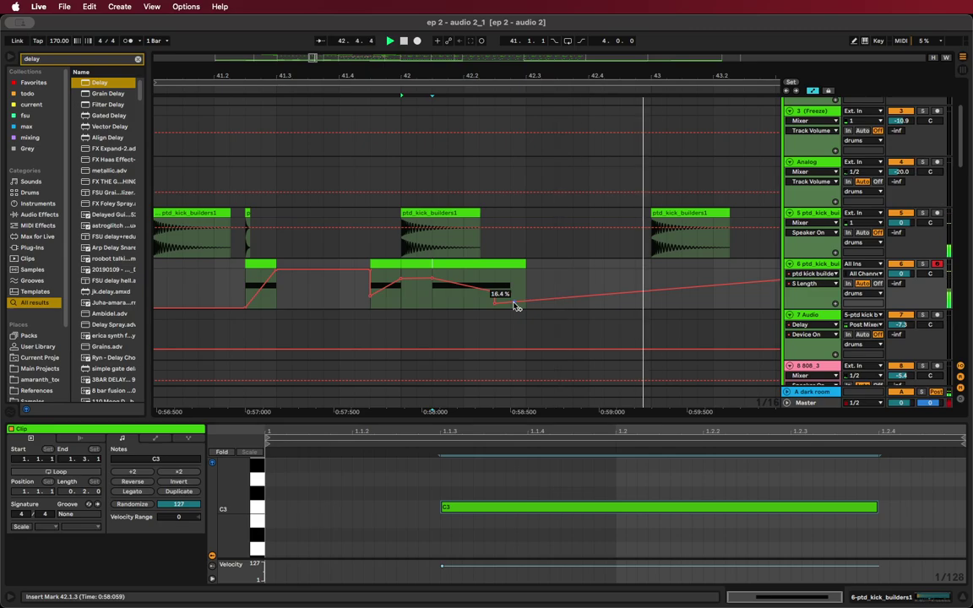
key("space")
Copy the short kick builders MIDI clip at 41.4.3 to 42.4.3 on track 6
left_click_drag(497, 282, 528, 269)
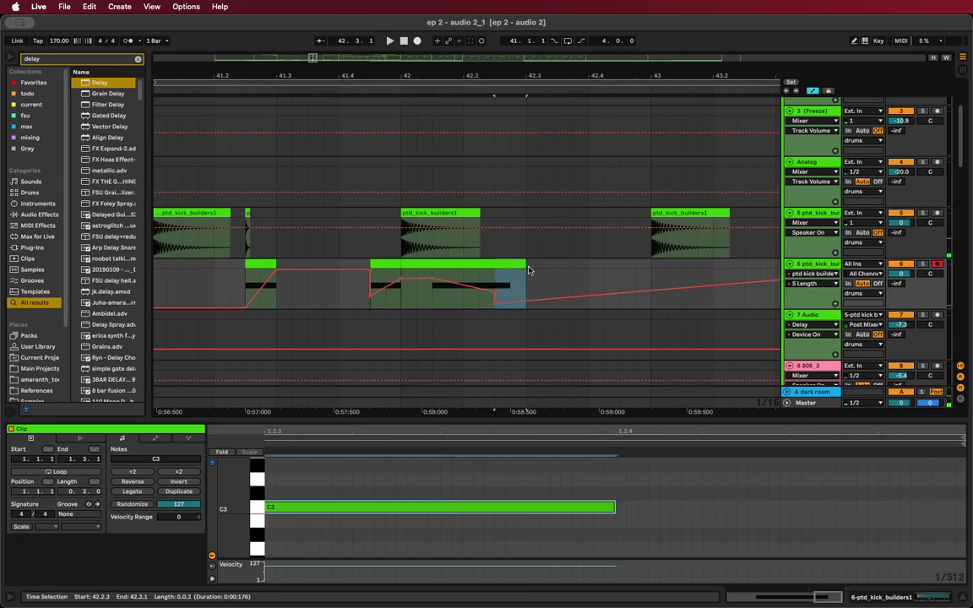
left_click(471, 265)
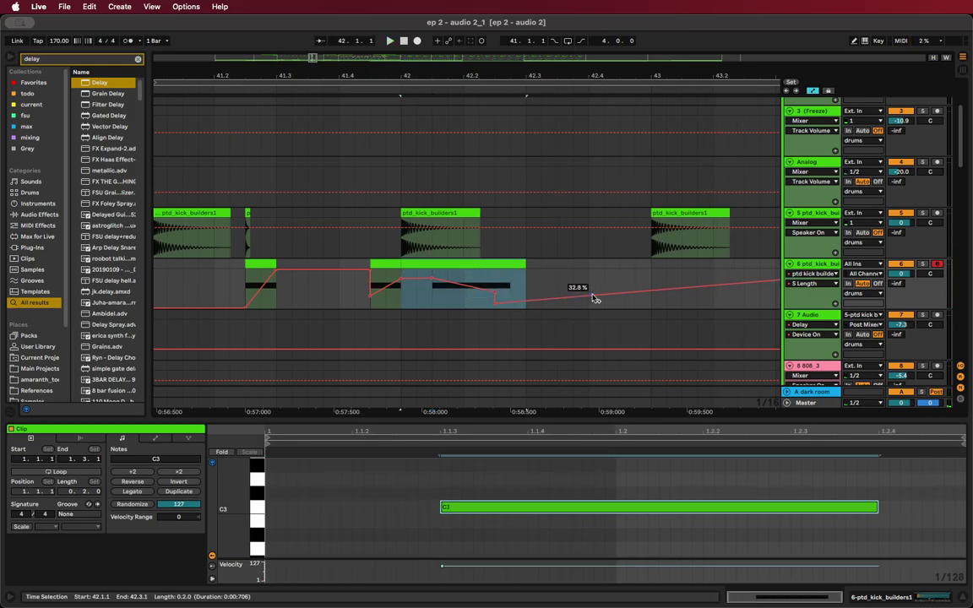
scroll(596, 299, "down", 5)
scroll(603, 292, "down", 2)
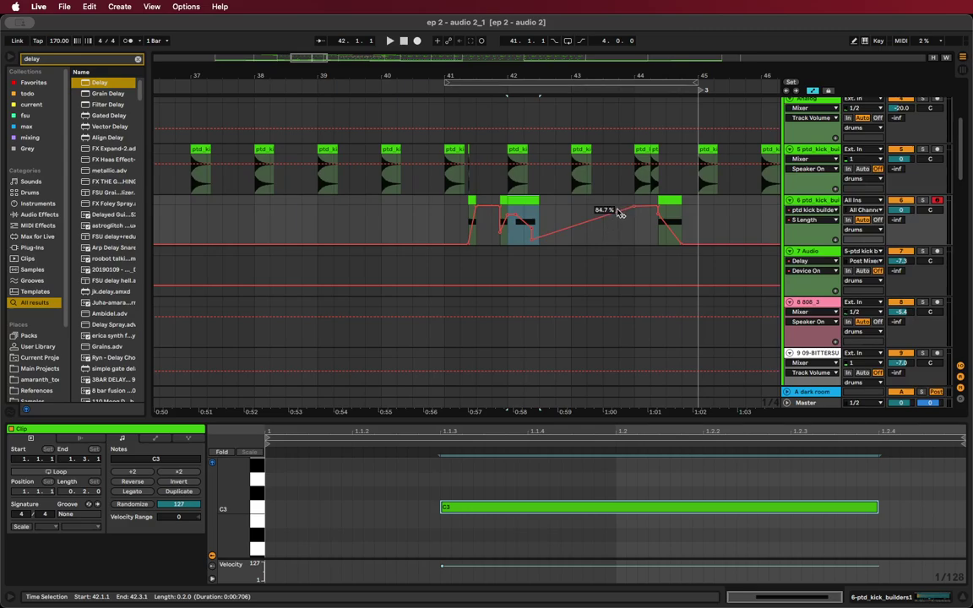
scroll(538, 225, "up", 4)
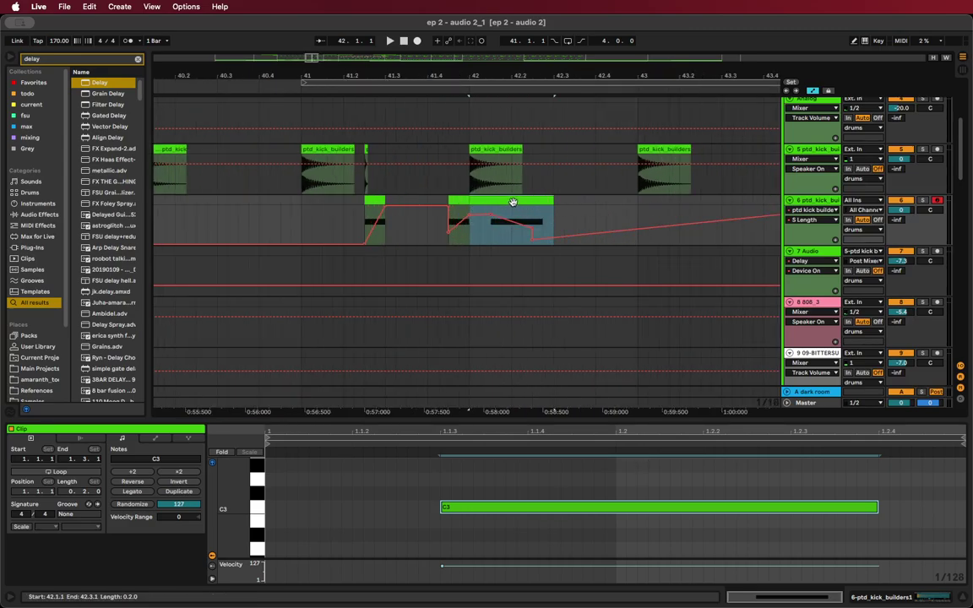
left_click_drag(460, 201, 628, 201)
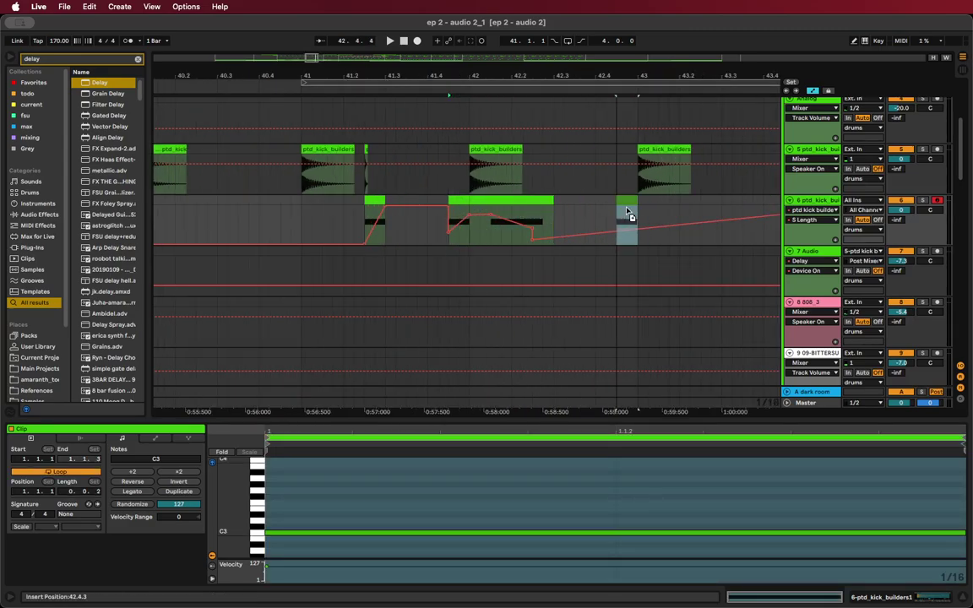
scroll(646, 232, "up", 2)
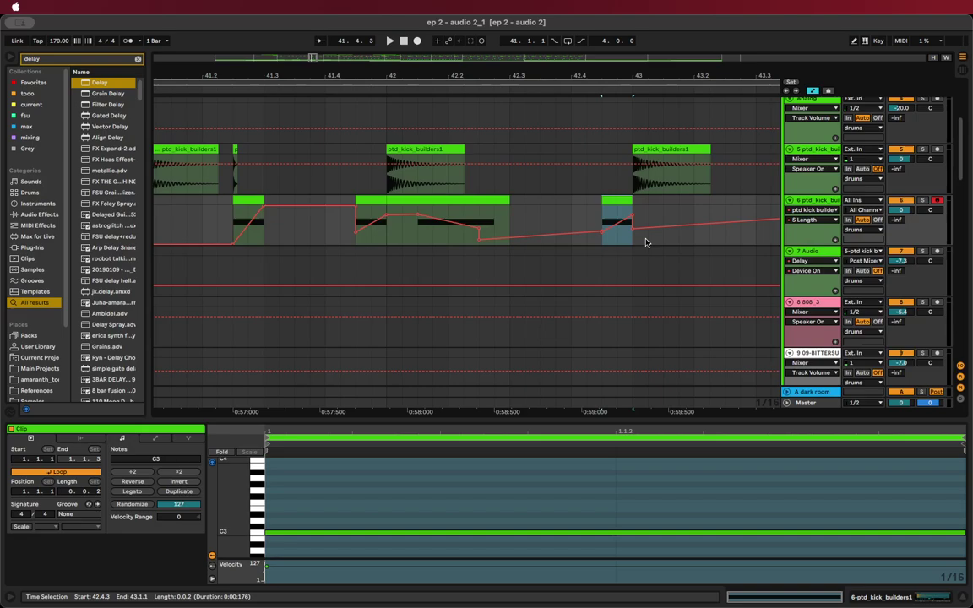
Lower the S Length automation at the end of the copied clip to about 12% while auditioning from 42.4.2
left_click(589, 224)
key("space")
key("space")
key("space")
key("space")
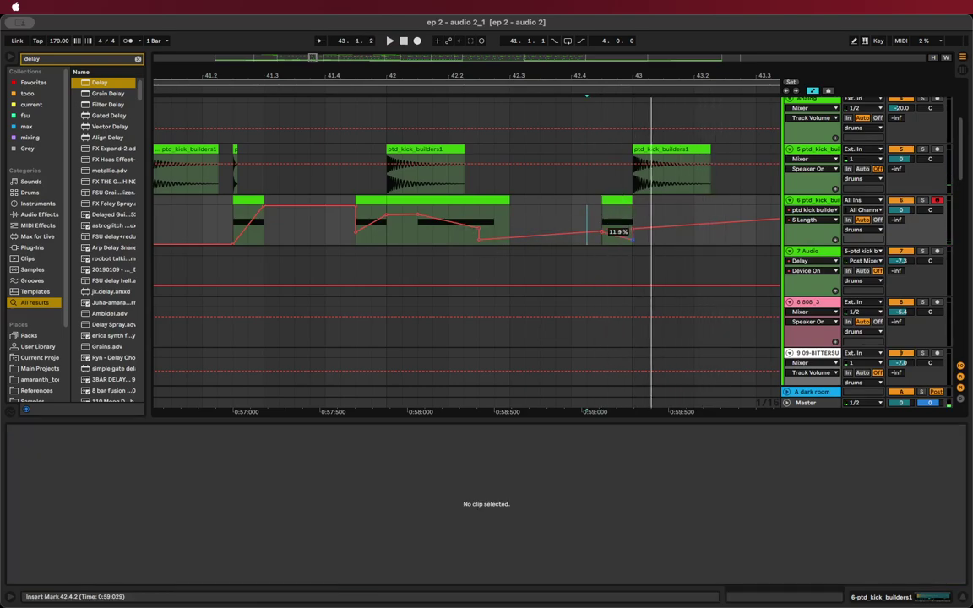
key("space")
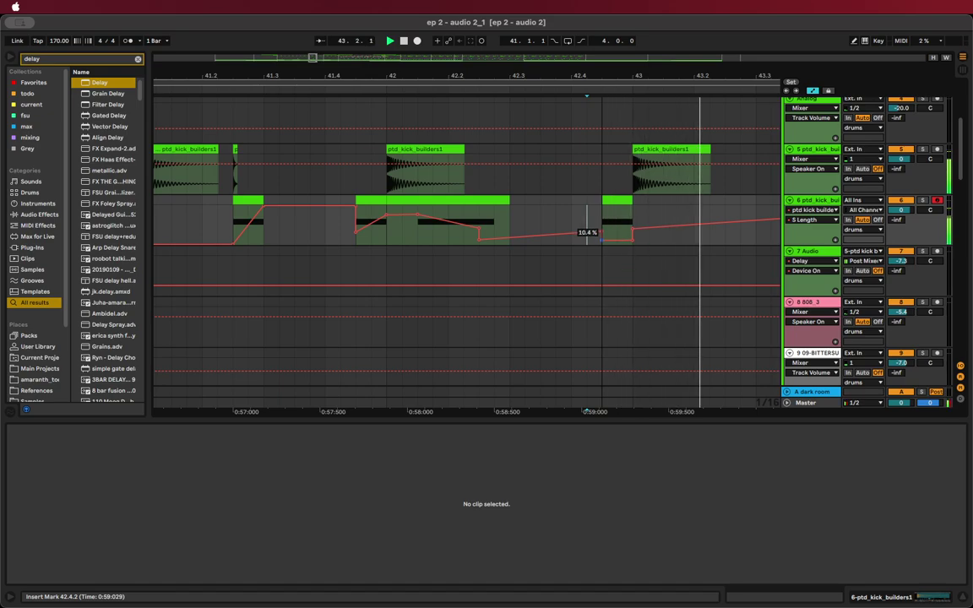
Set the S Length breakpoint at the start of the 42.4.3 clip to about 34% and audition the result
key("space")
key("space")
key("space")
key("space")
key("space")
left_click_drag(602, 217, 602, 228)
key("space")
key("space")
key("space")
key("space")
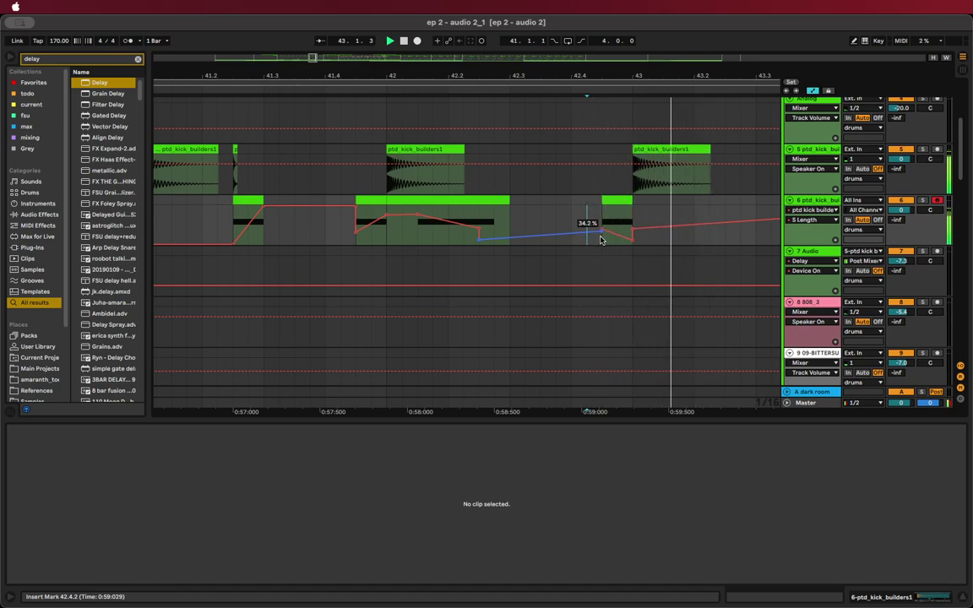
key("space")
Review the kick builder clips and their automation in the context of the whole arrangement
scroll(648, 239, "down", 6)
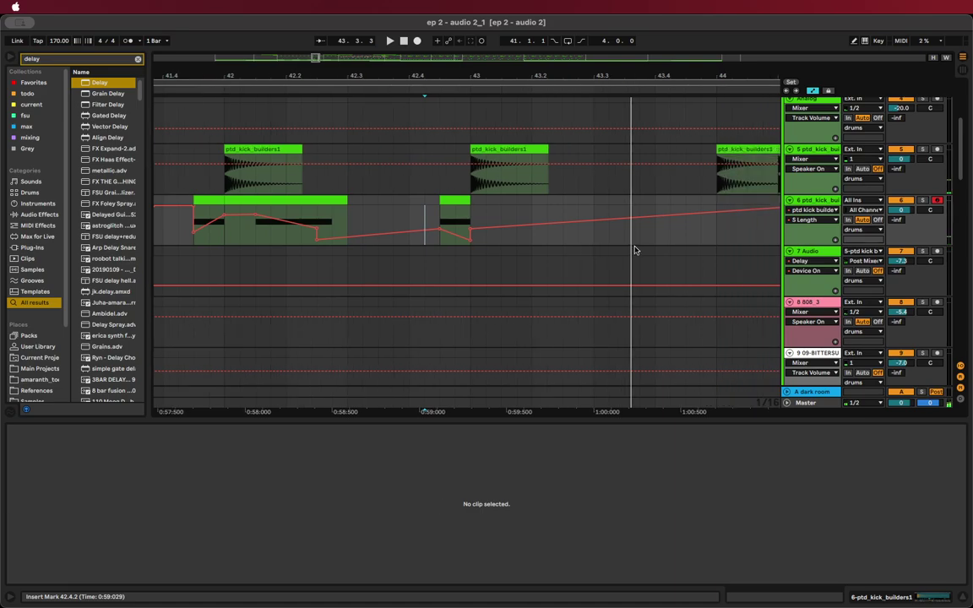
scroll(647, 233, "up", 2)
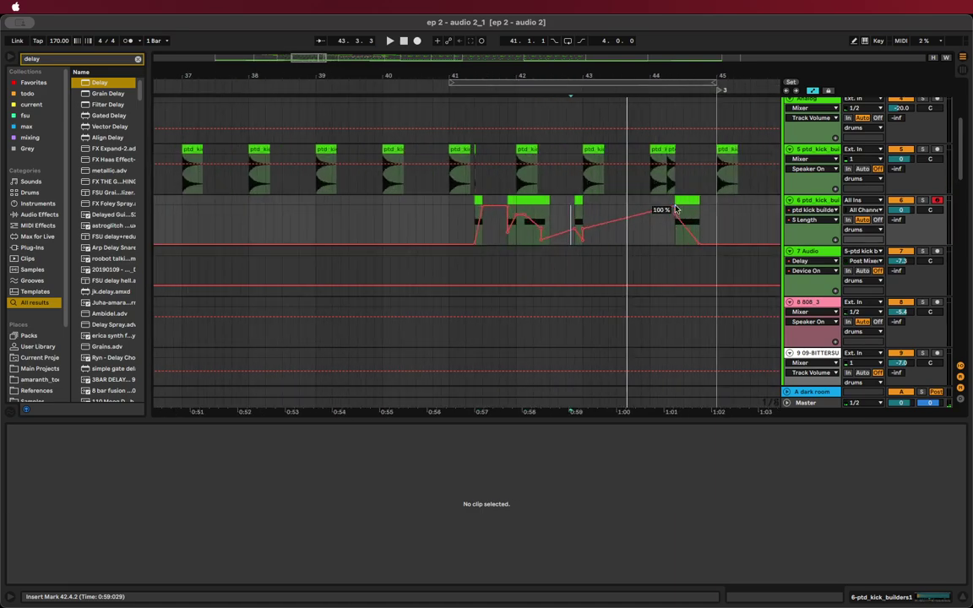
scroll(640, 235, "down", 3)
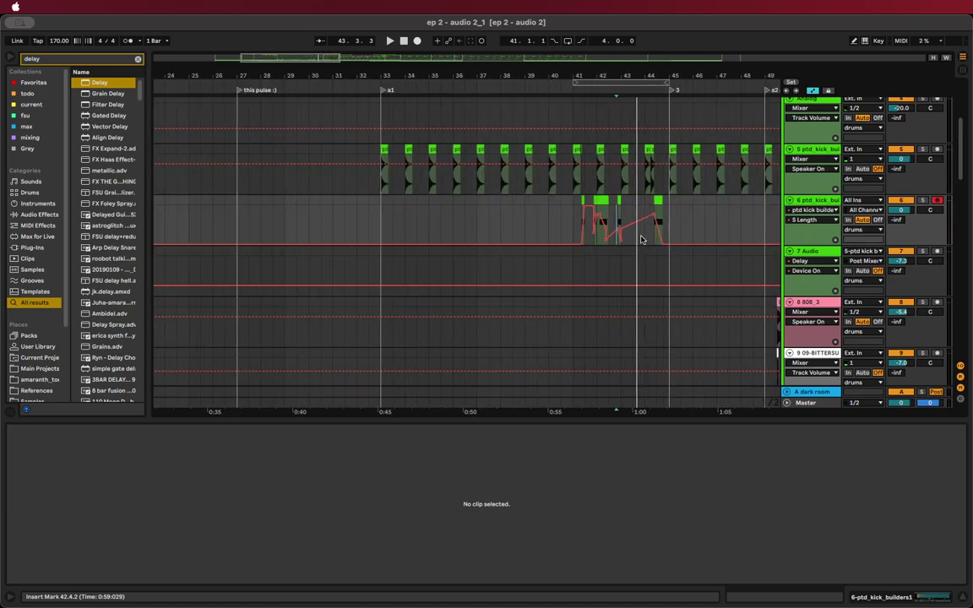
scroll(785, 245, "up", 1)
scroll(785, 245, "up", 4)
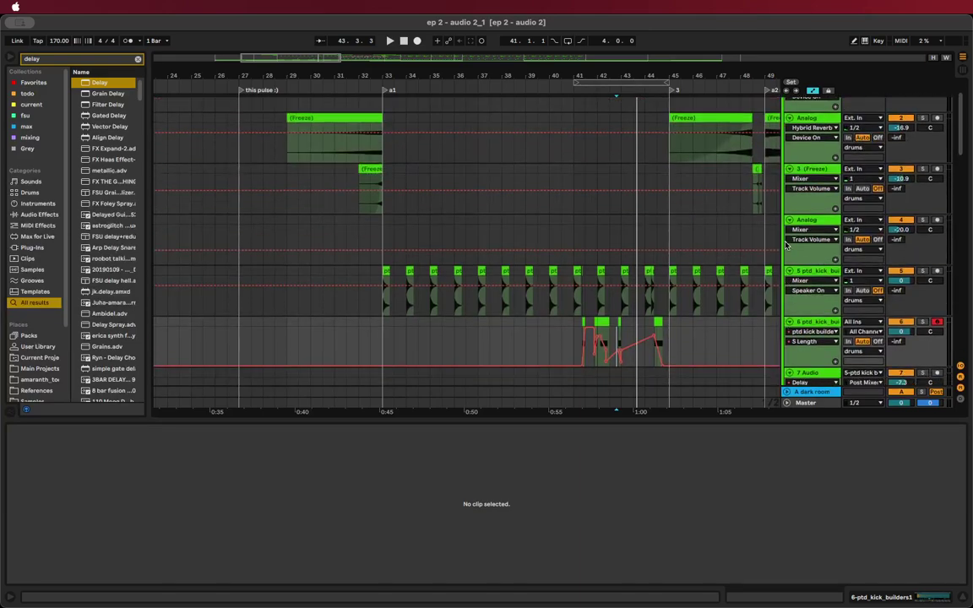
scroll(780, 246, "down", 3)
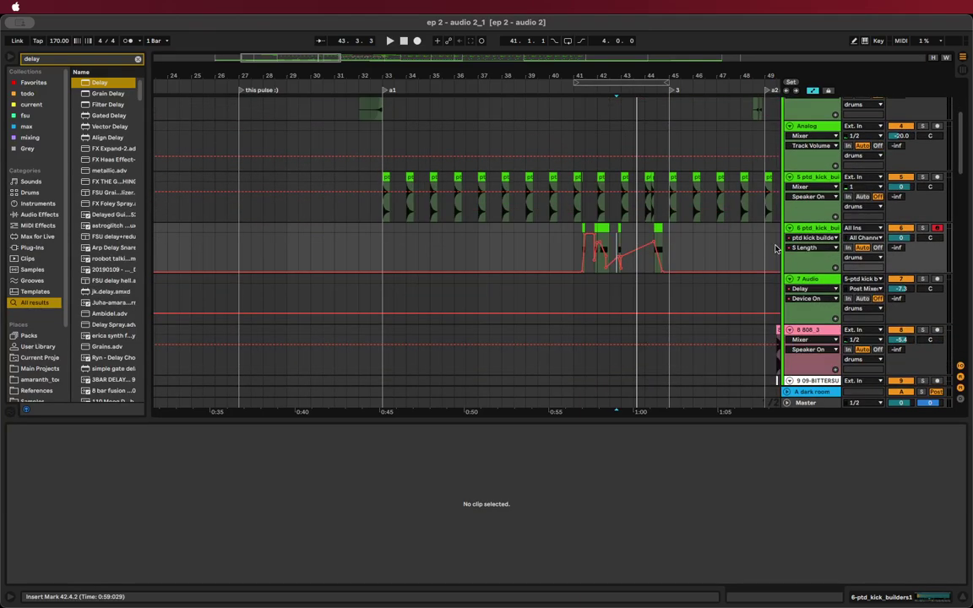
scroll(775, 248, "right", 5)
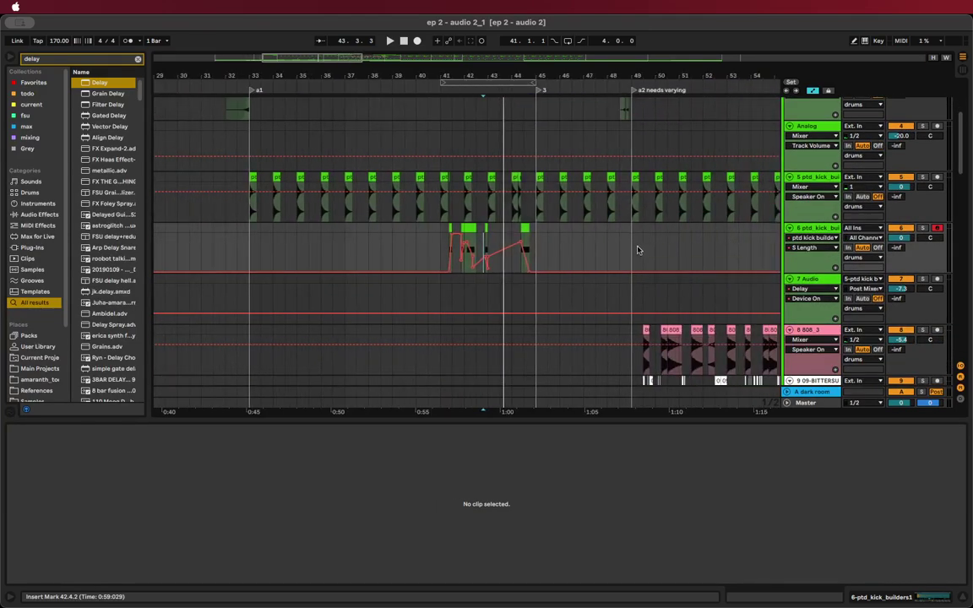
scroll(619, 251, "down", 5)
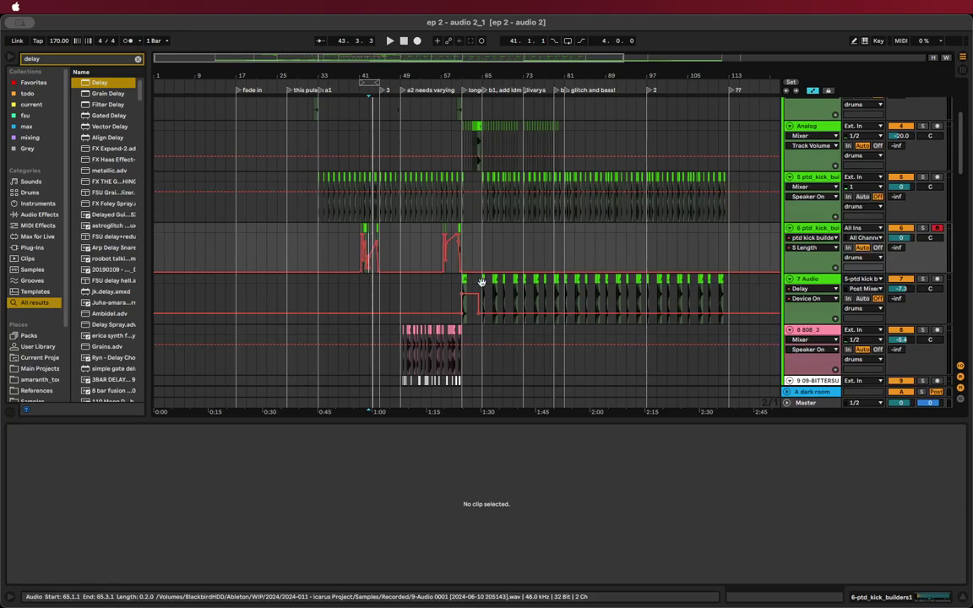
scroll(402, 267, "up", 3)
scroll(402, 267, "left", 2)
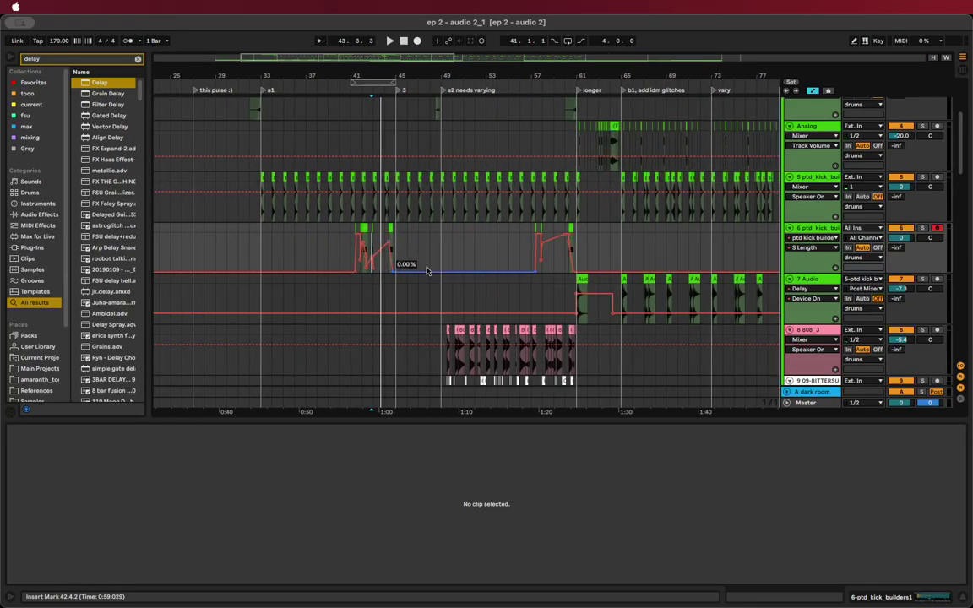
Insert a new audio track directly below track 7 Audio
key("super+t")
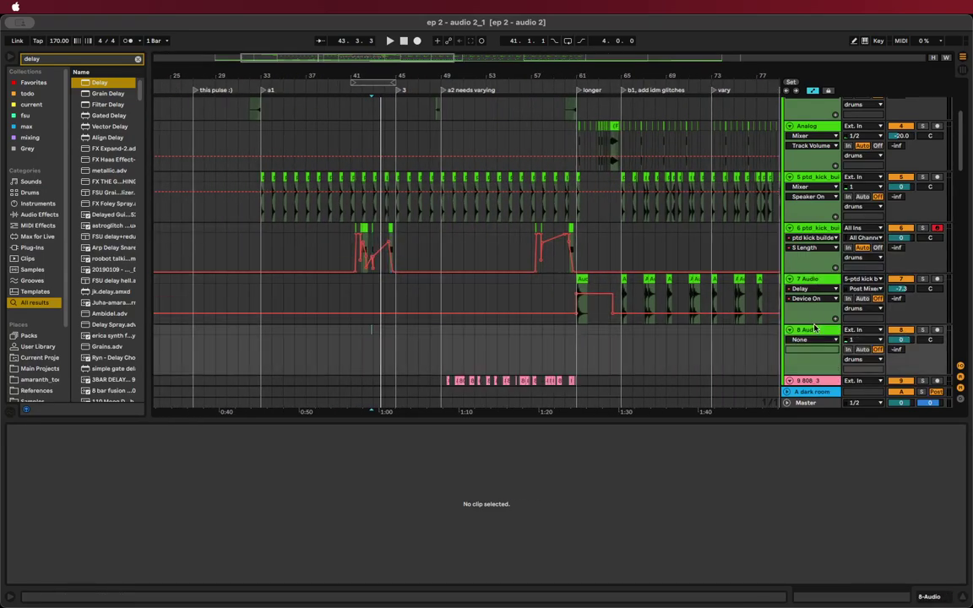
scroll(381, 329, "up", 2)
scroll(44, 334, "down", 3)
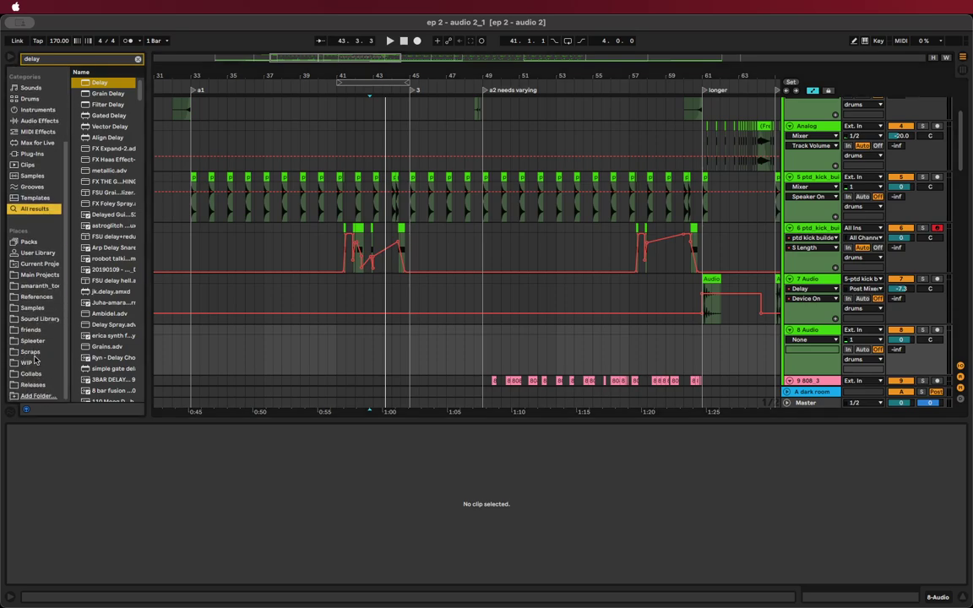
Search the Sound Library place for "808" and expand Bass > 808s > volca 808s
left_click(38, 319)
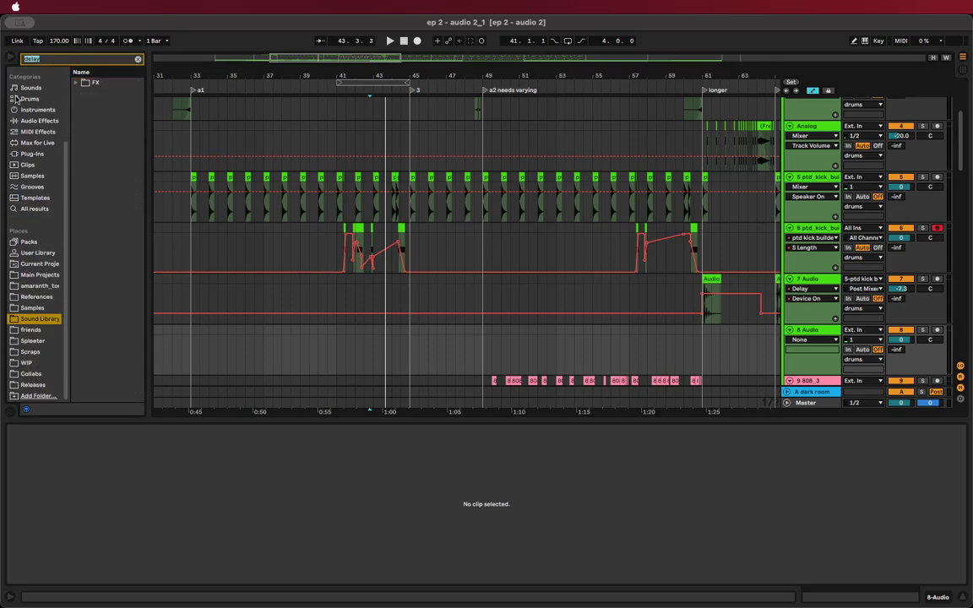
scroll(38, 112, "up", 3)
type("808")
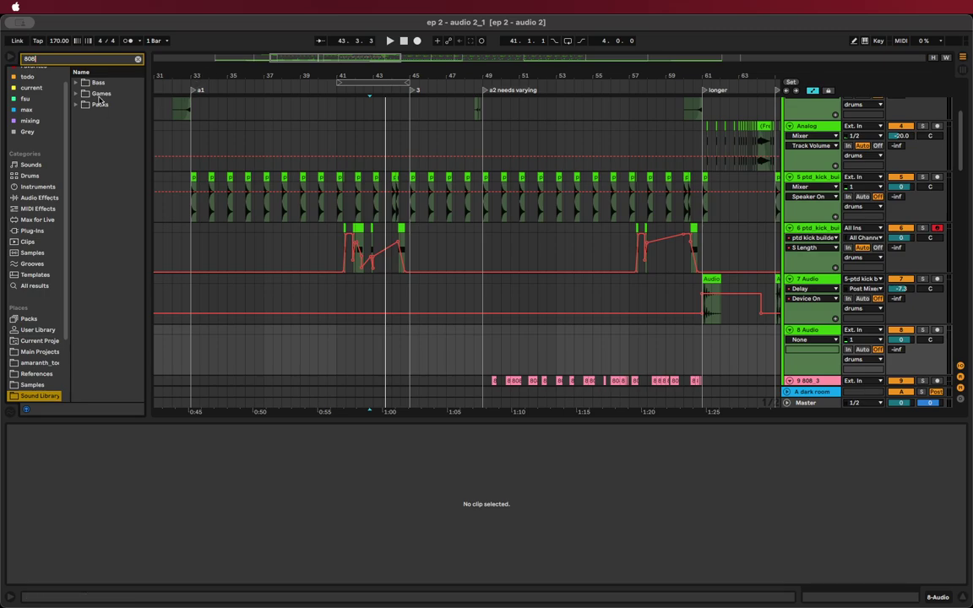
left_click(83, 95)
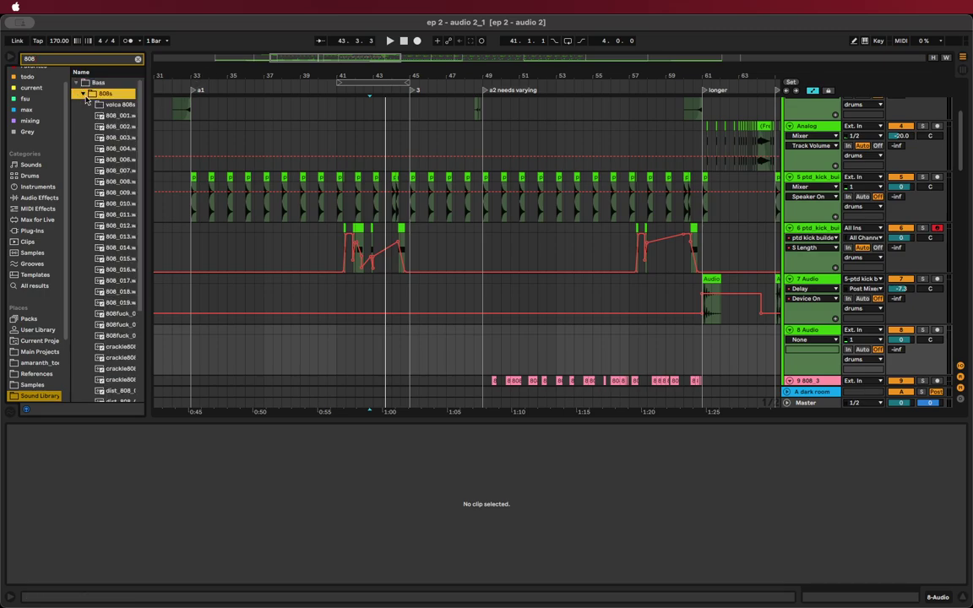
left_click(89, 104)
Preview samples in the volca 808s folder and place volca 808 01 at 42.3.1 on the new audio track
left_click(123, 137)
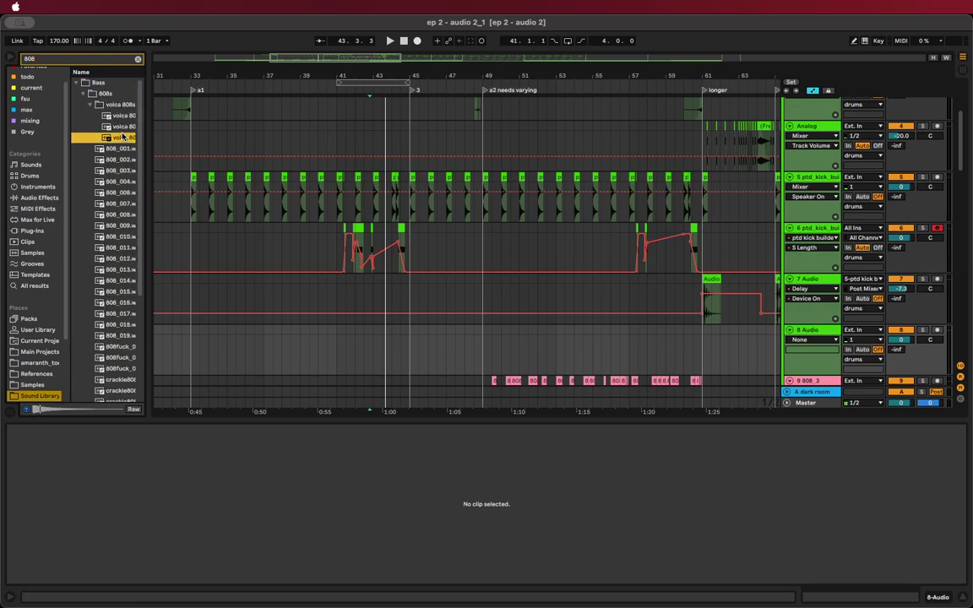
left_click(125, 115)
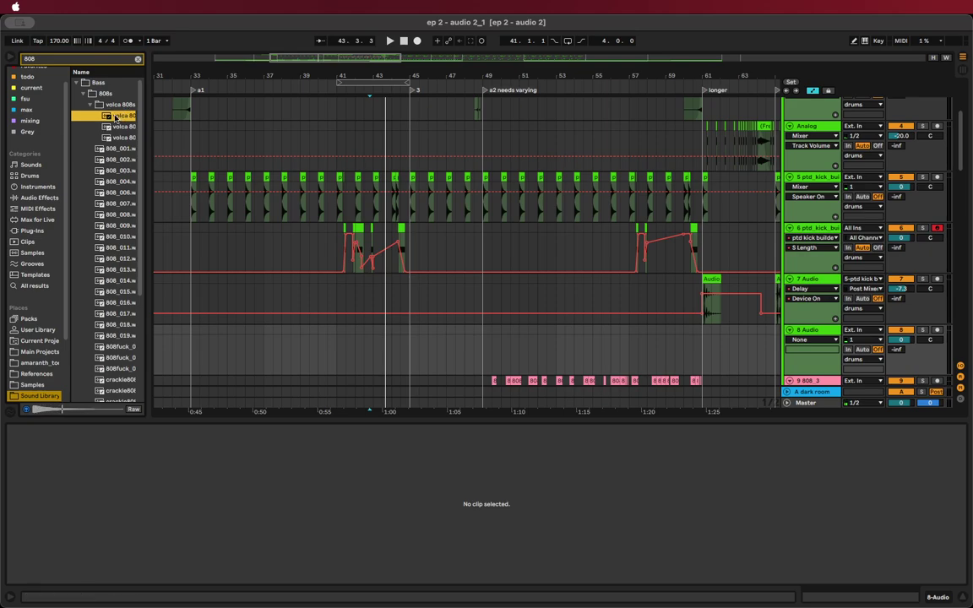
left_click_drag(116, 117, 369, 369)
key("z")
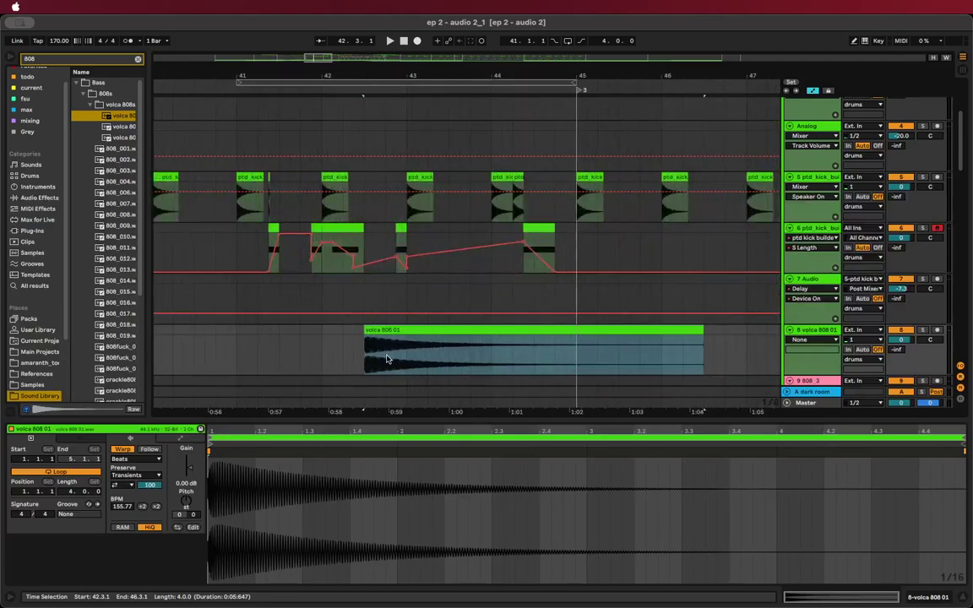
Audition the volca 808 01 clip with its track soloed, widen the browser, and undo the clip's placement
key("space")
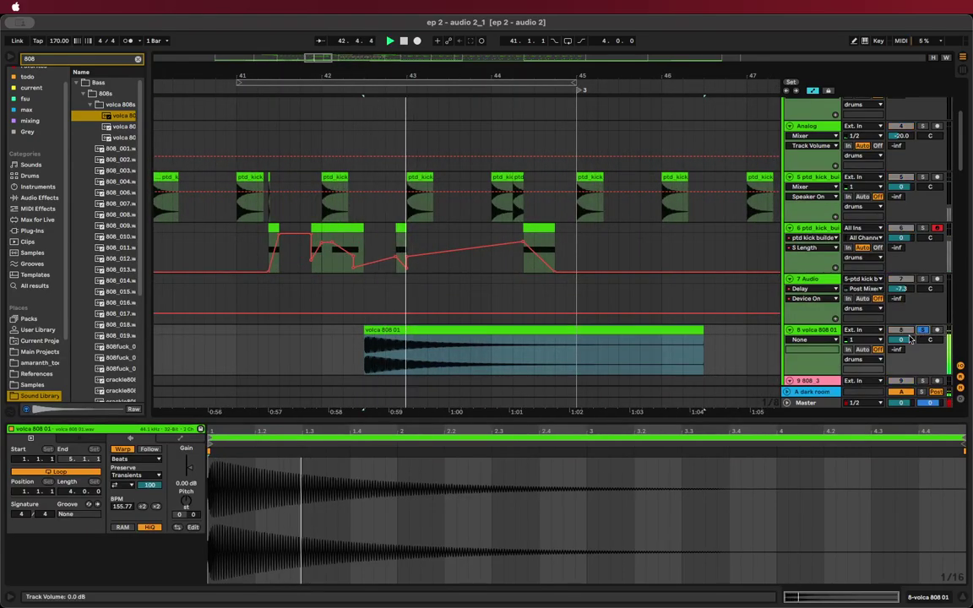
key("space")
left_click_drag(147, 108, 197, 116)
key("super+z")
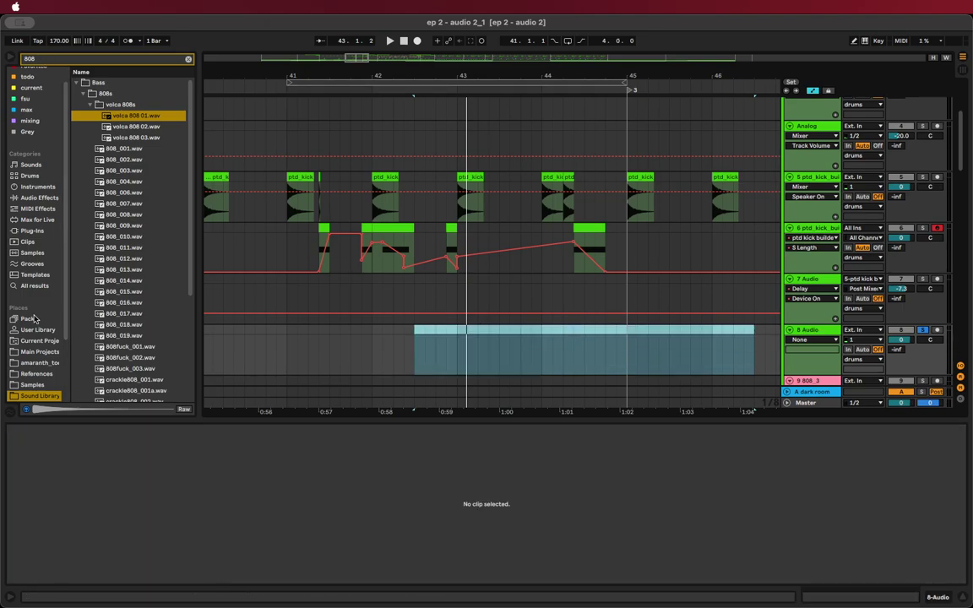
Show all results for the 808 search and preview 808 samples down the list to Blow 808.aif
left_click(35, 287)
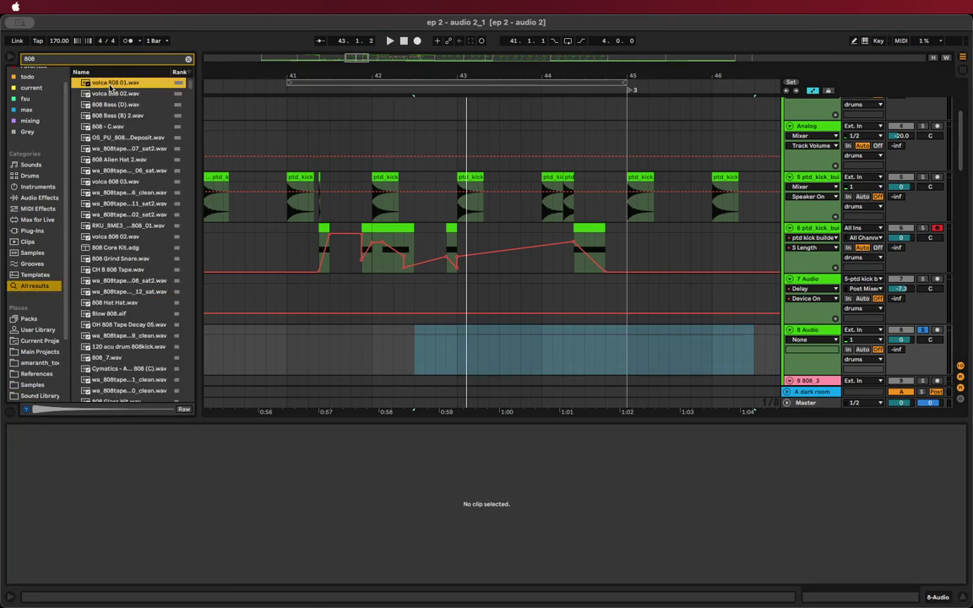
left_click(110, 126)
left_click(124, 138)
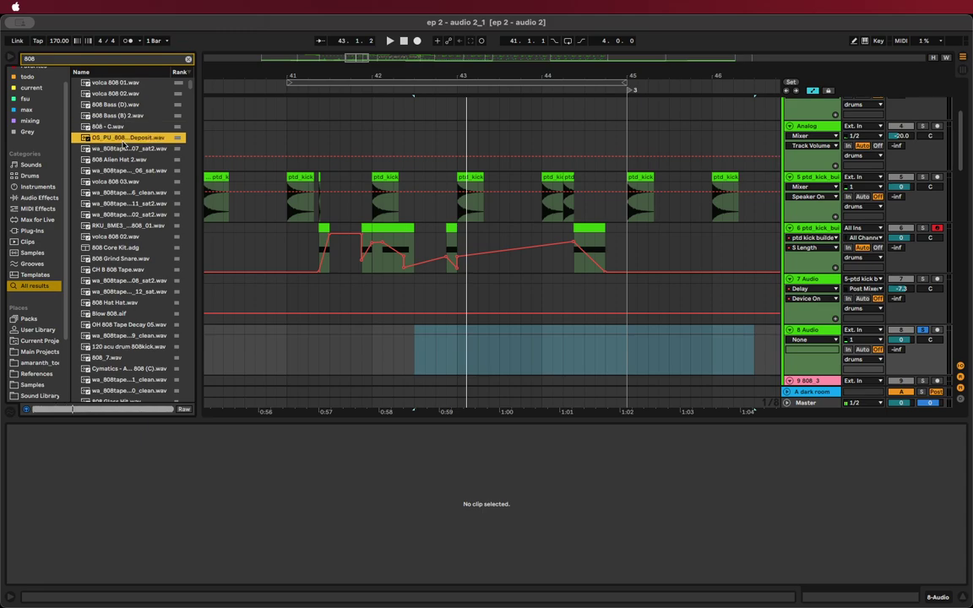
left_click(128, 149)
left_click(128, 160)
left_click(128, 171)
left_click(128, 182)
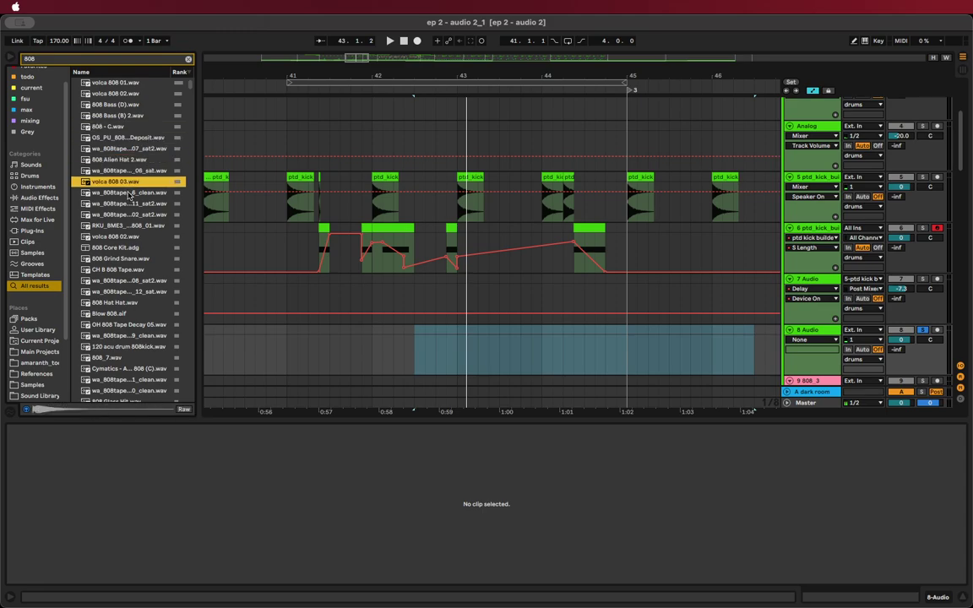
left_click(127, 240)
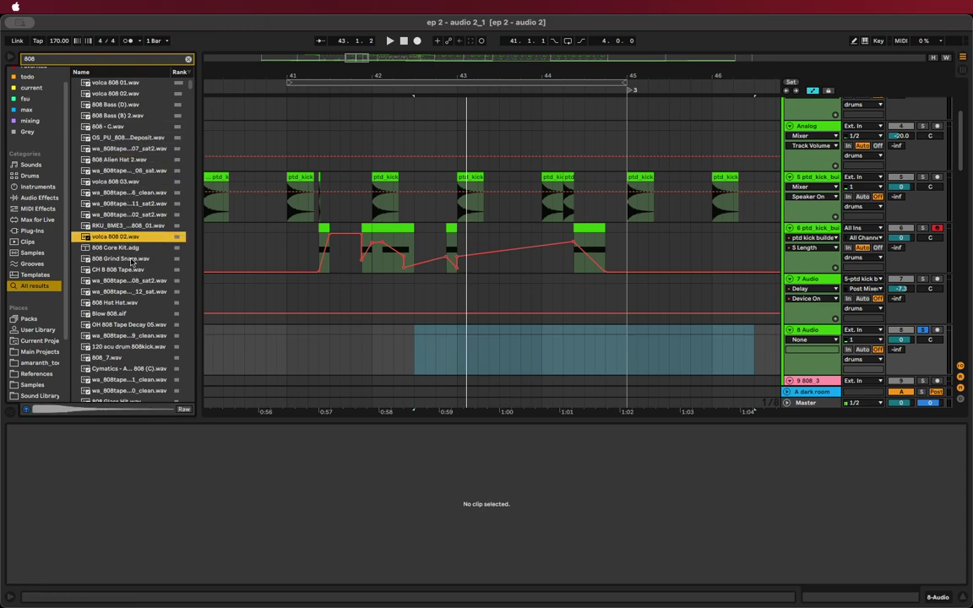
left_click(123, 314)
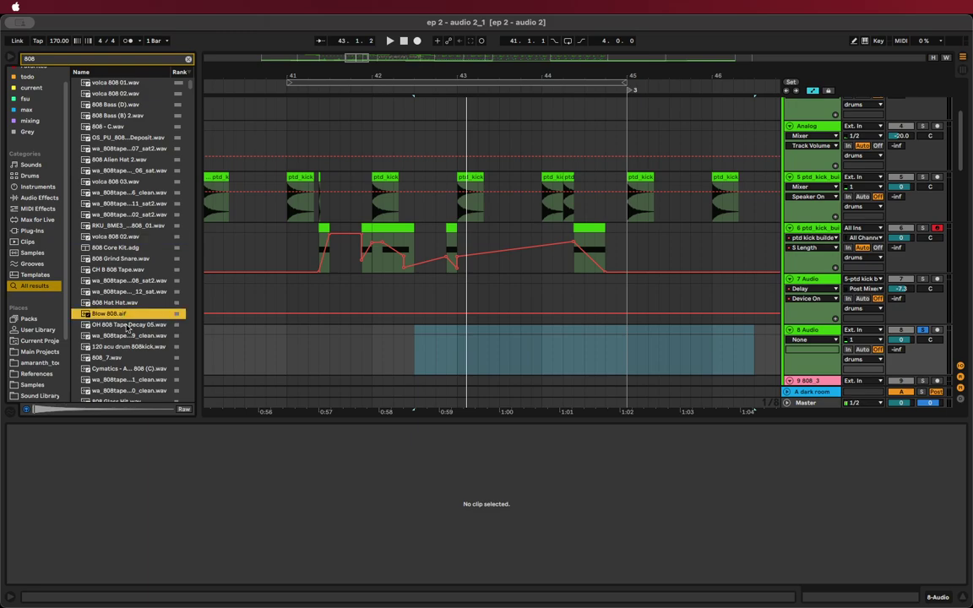
Place Blow 808.aif at 43.1.1 on track 8, play it in context, and turn off the track's solo
left_click_drag(127, 316, 457, 347)
left_click(445, 353)
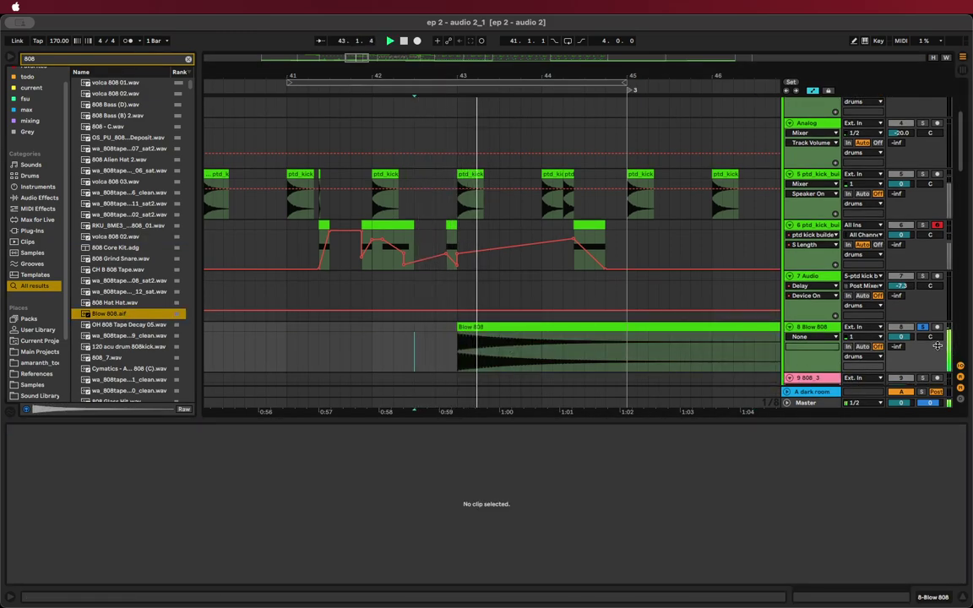
left_click(921, 328)
key("space")
Turn off Warp for the Blow 808 clip and audition it with the pitch raised to +24 semitones
left_click(586, 329)
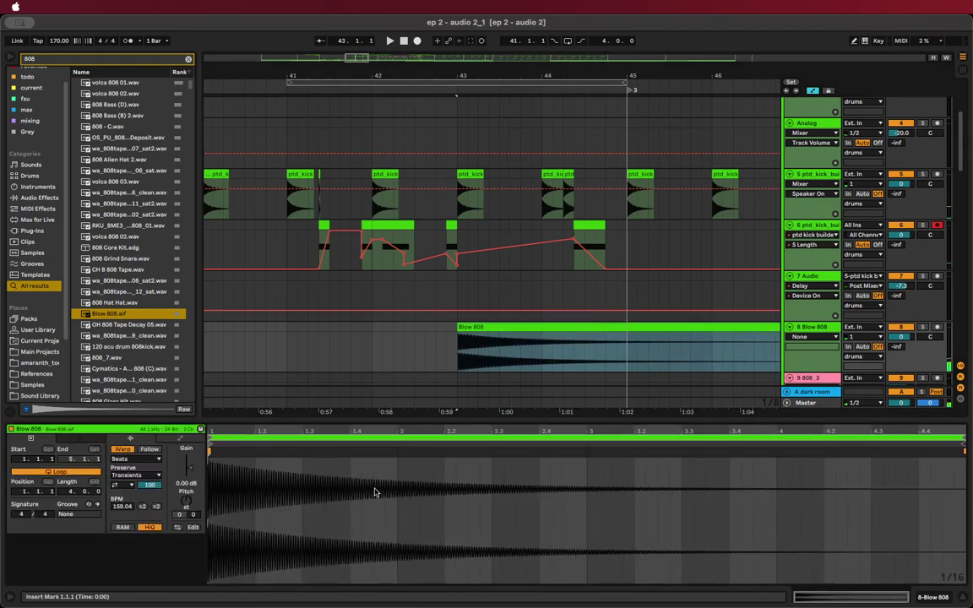
left_click(127, 450)
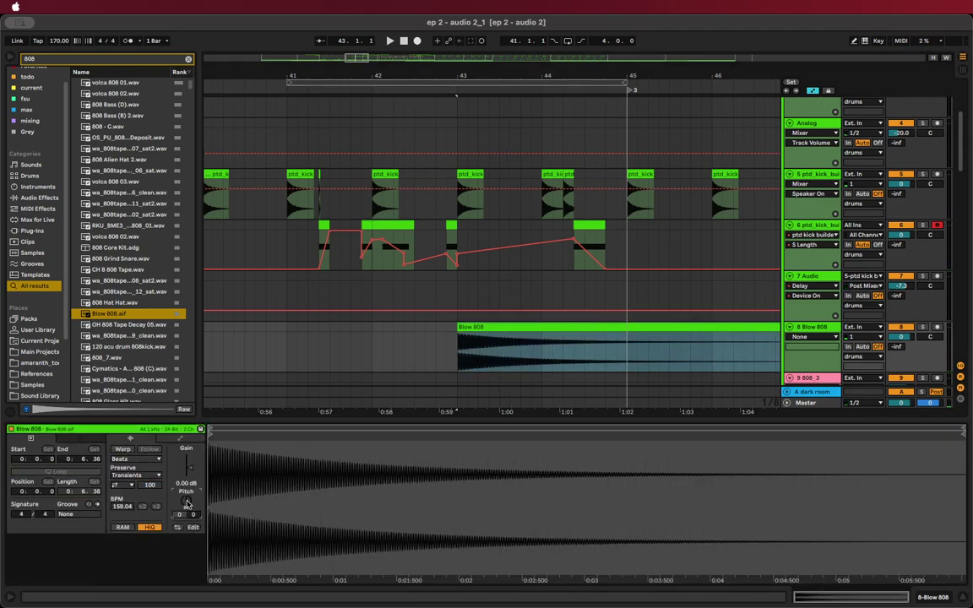
left_click_drag(188, 504, 188, 473)
key("space")
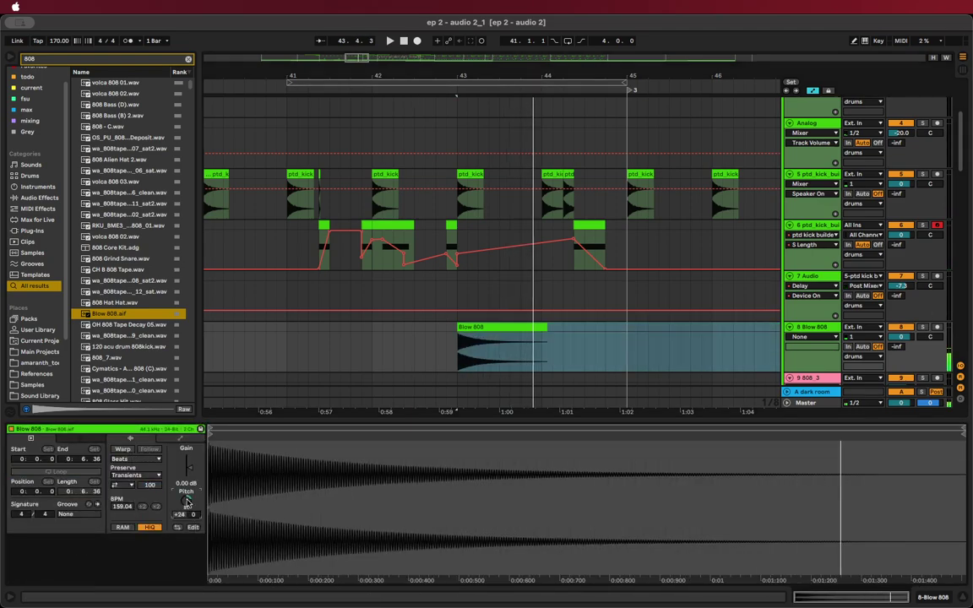
key("space")
key("space")
key("space")
key("space")
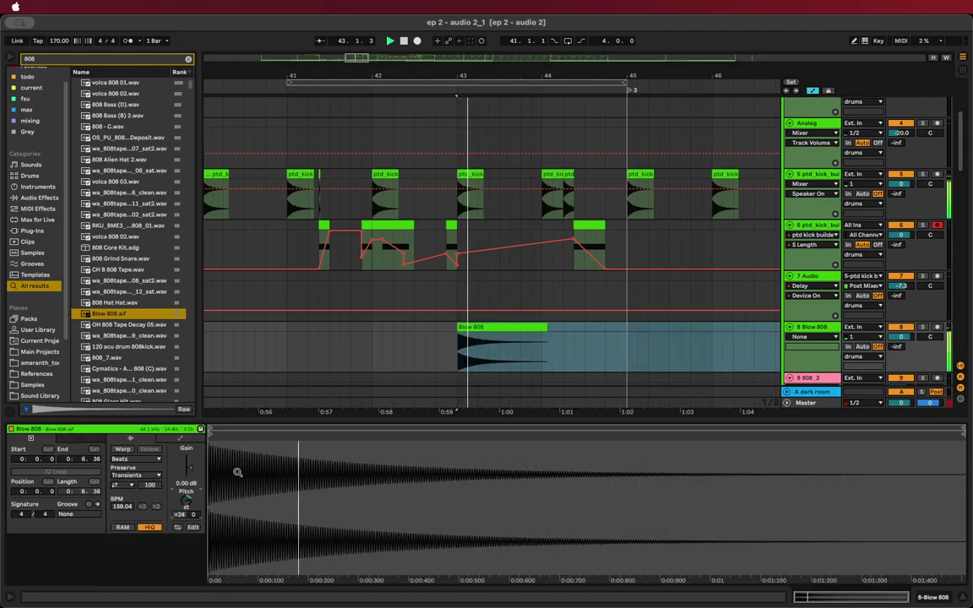
Try the Blow 808 clip's pitch at +23 and -1 semitones, playing it back against the kicks
key("space")
key("Down")
key("space")
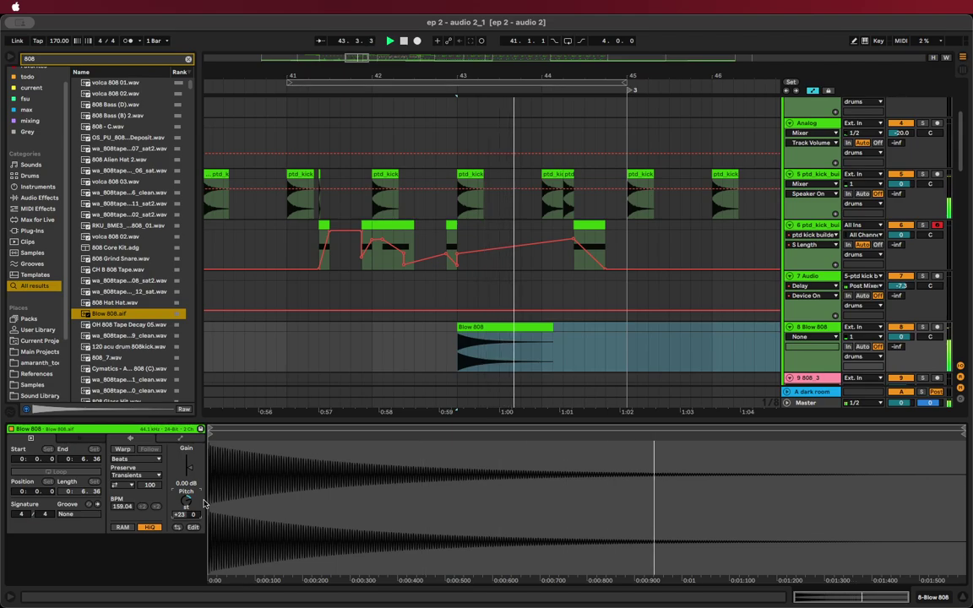
key("space")
key("space")
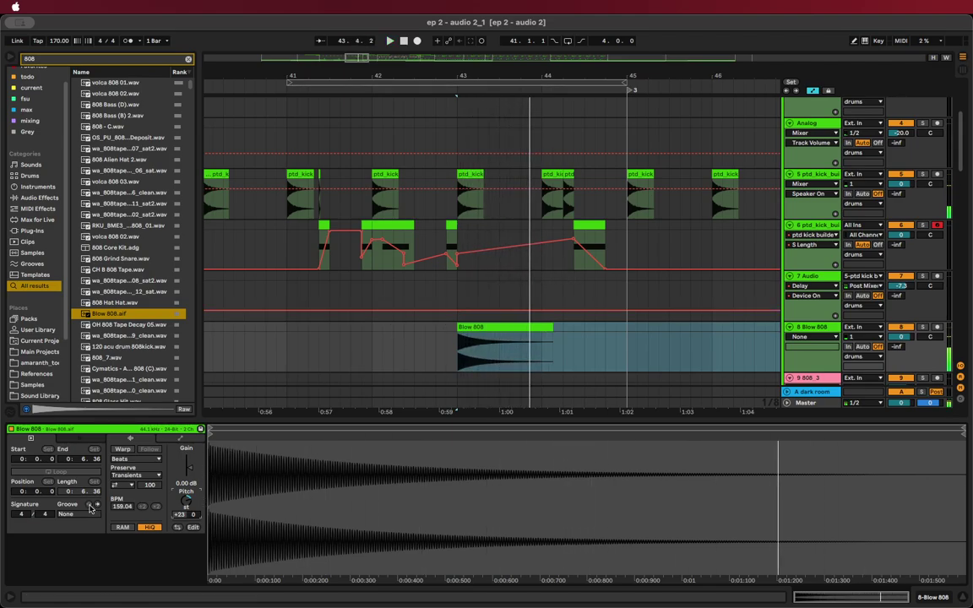
key("shift+Down")
key("shift+Down")
key("space")
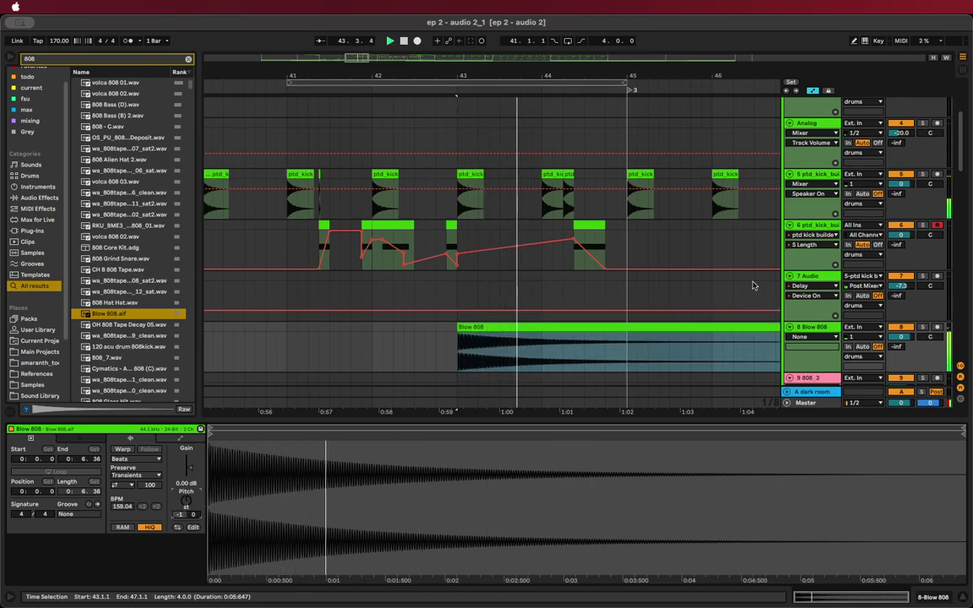
key("space")
key("space")
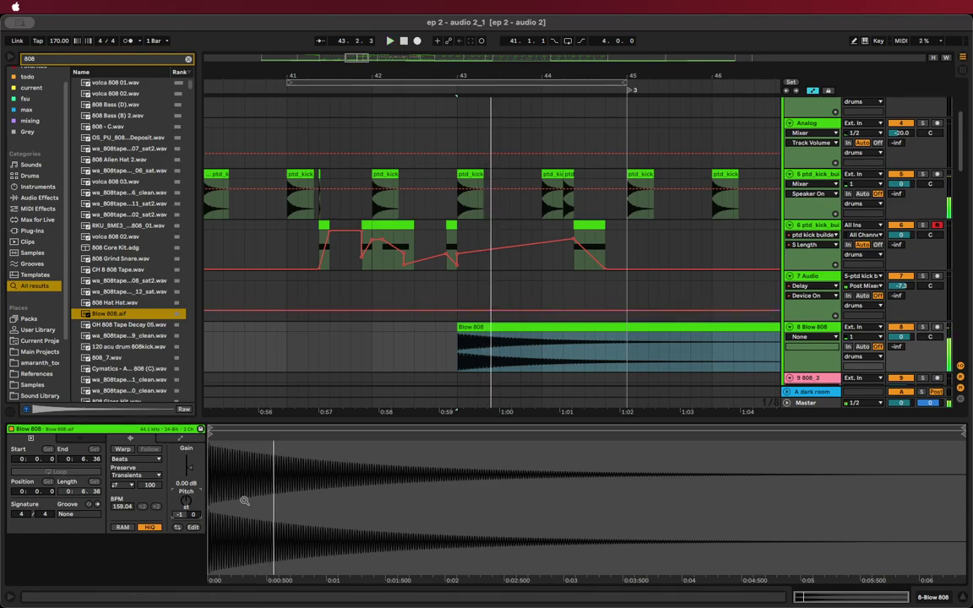
Try the Blow 808 clip's pitch at -6, +18 and +20 semitones during playback
key("space")
key("Down")
key("Down")
key("Down")
key("Down")
key("space")
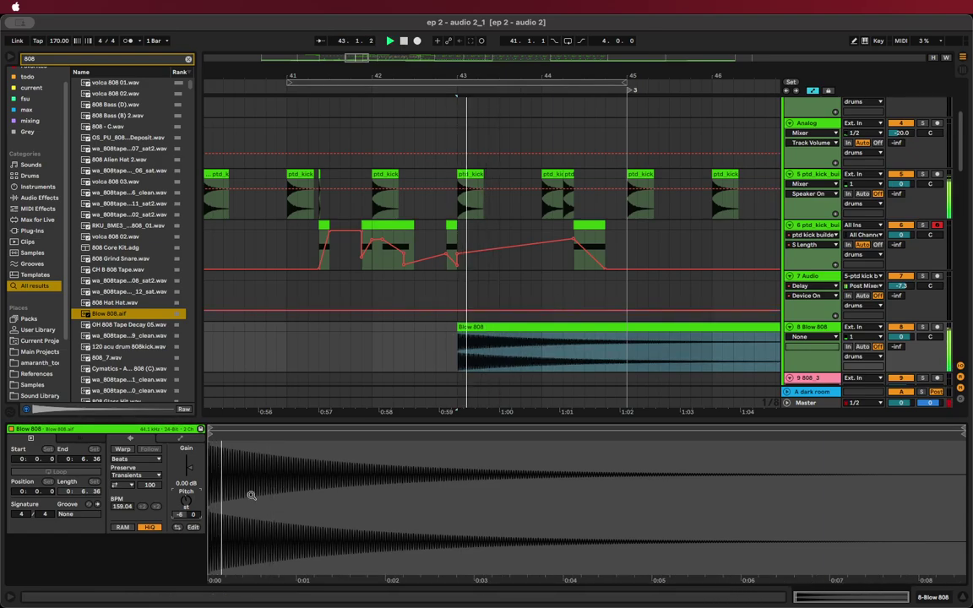
key("shift+Up")
key("shift+Up")
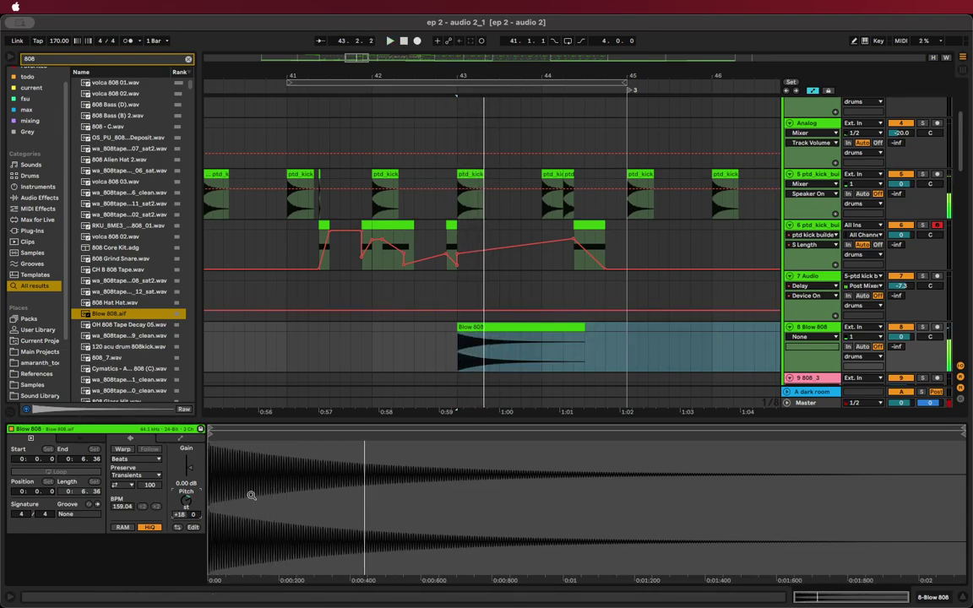
key("Up")
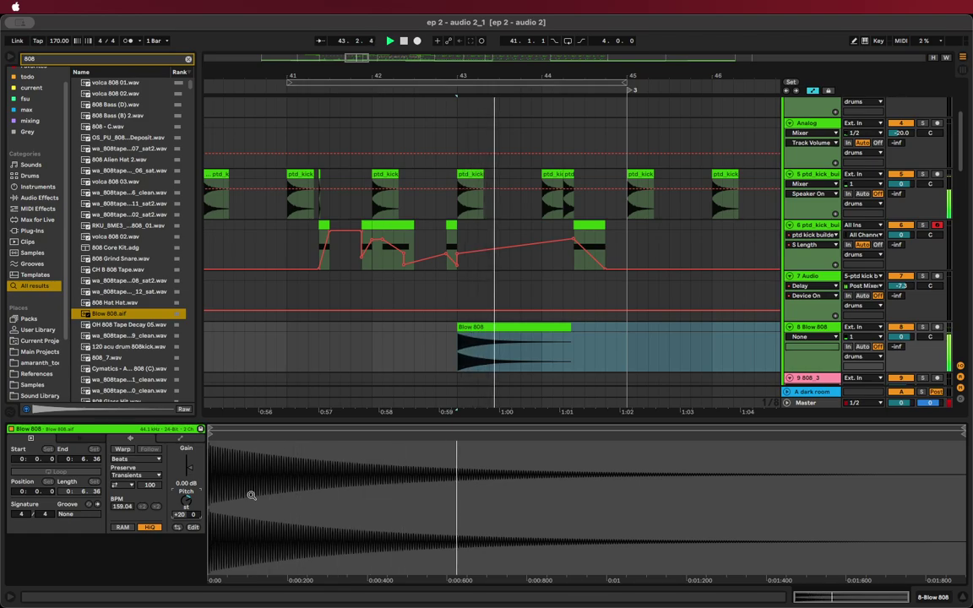
Set the Blow 808 clip's pitch to -4 semitones and play it with the kick fill
key("shift+Down")
key("shift+Down")
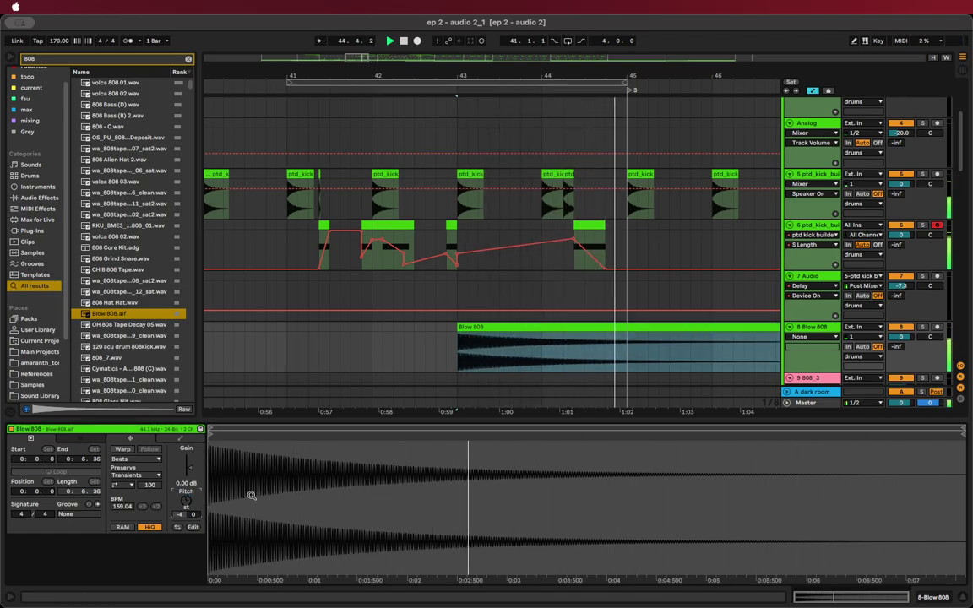
key("space")
key("space")
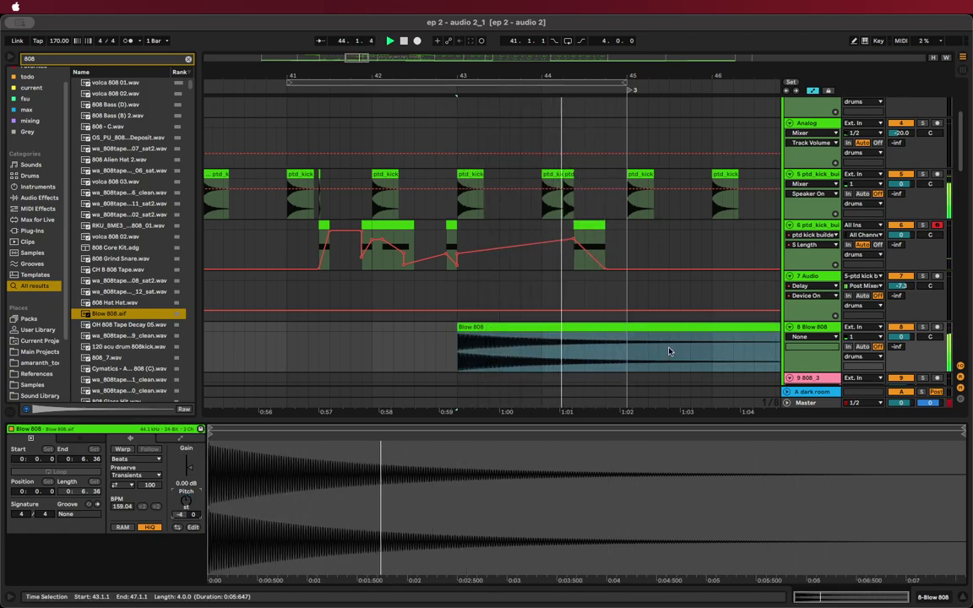
key("space")
Split the Blow 808 clip at 44.4.1 and delete the part after the split
left_click(607, 361)
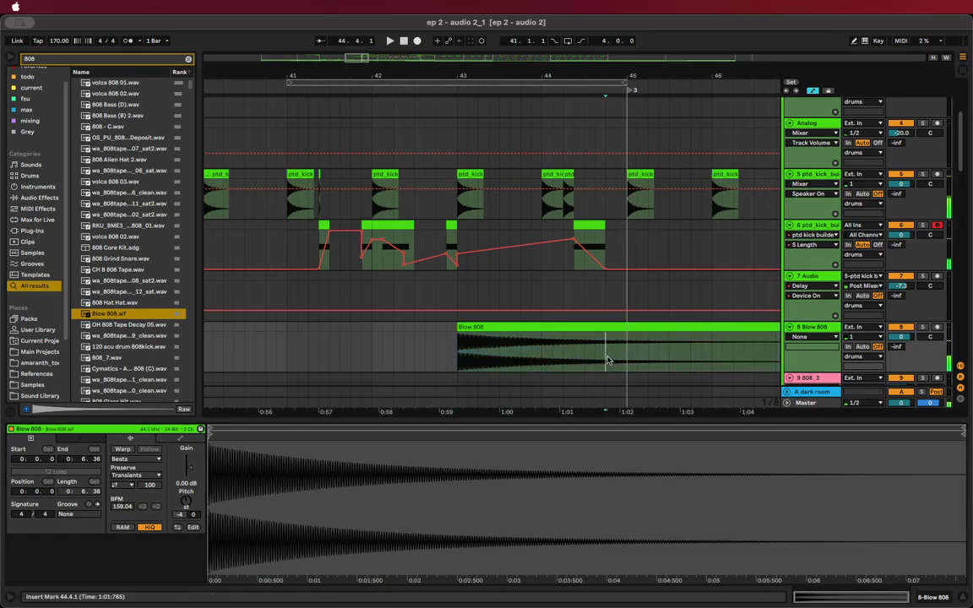
key("super+e")
left_click(626, 328)
key("Delete")
Change the Blow 808 track's color to pink
scroll(595, 326, "down", 10)
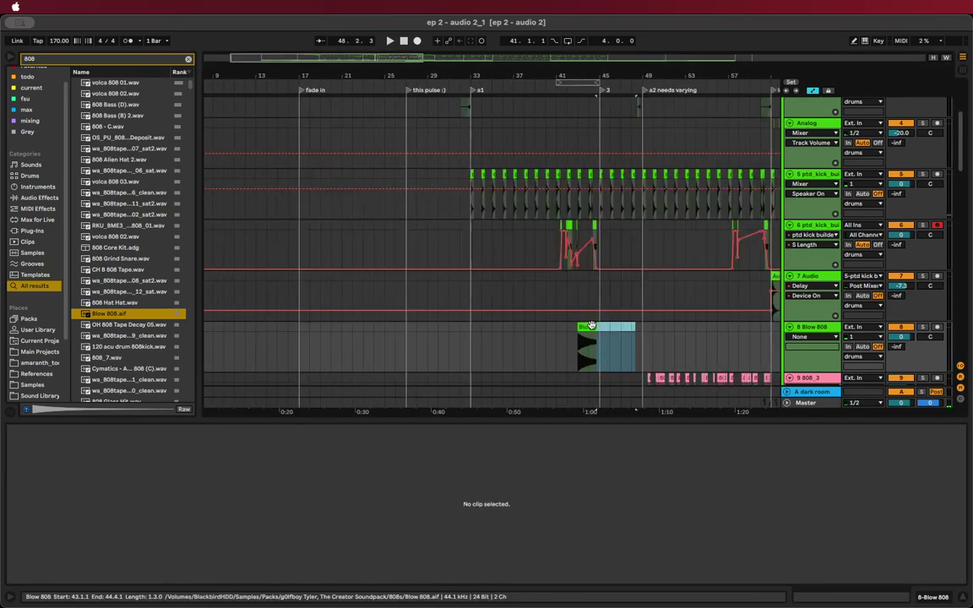
right_click(799, 328)
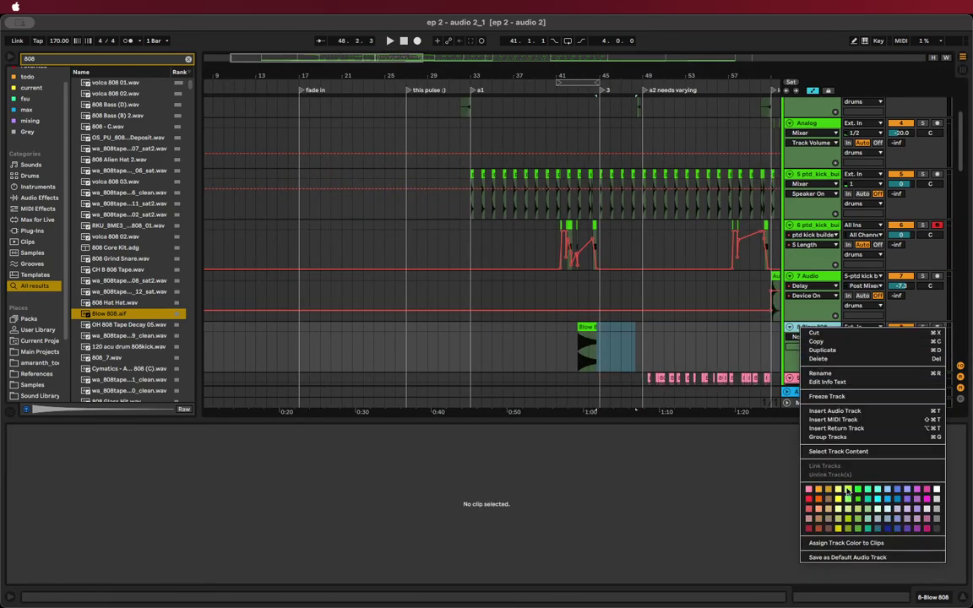
left_click(808, 490)
Play the a1 section from 33.1.1 and examine its kick clips and snare layers
left_click(467, 346)
key("space")
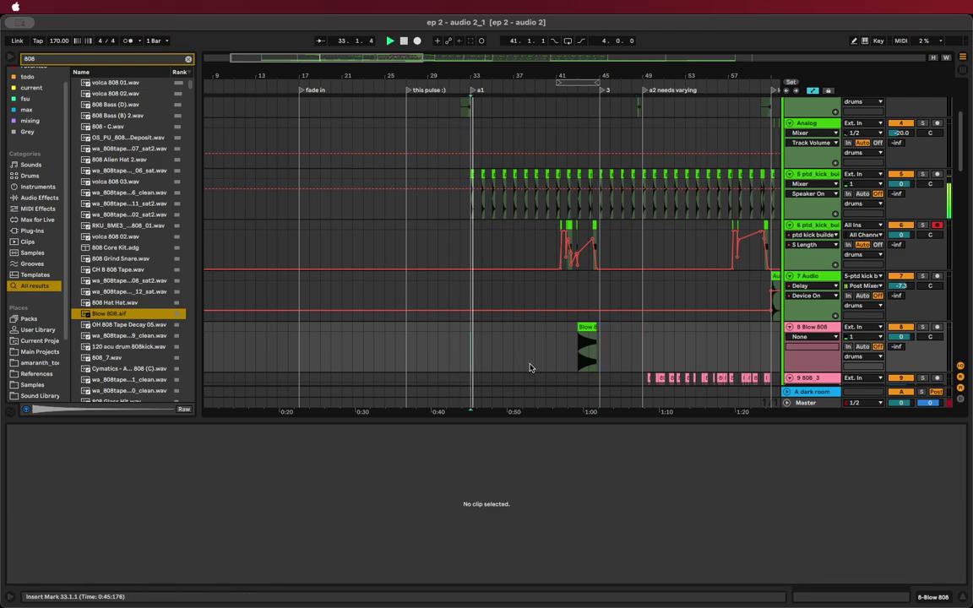
scroll(589, 347, "up", 5)
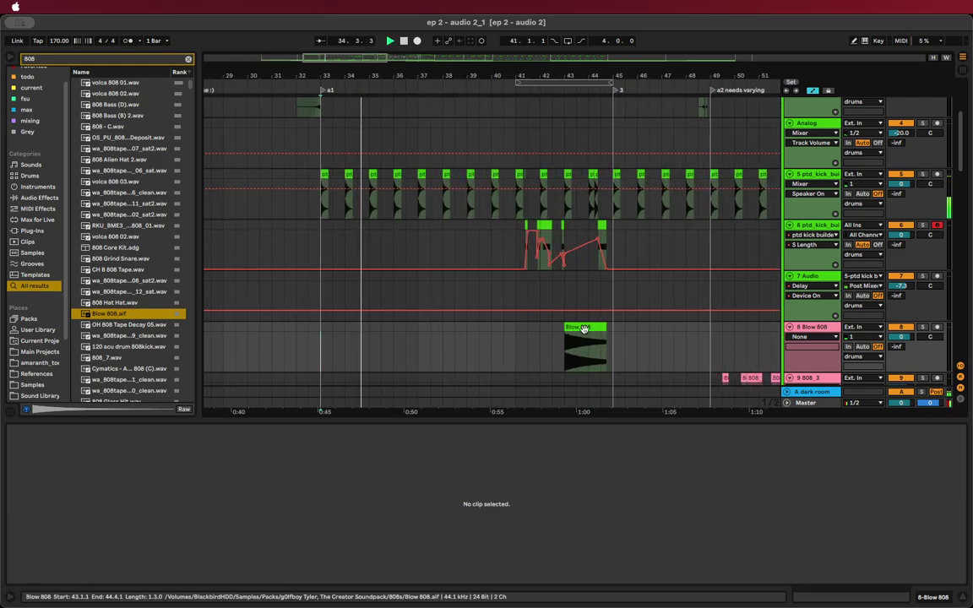
key("space")
scroll(266, 250, "up", 3)
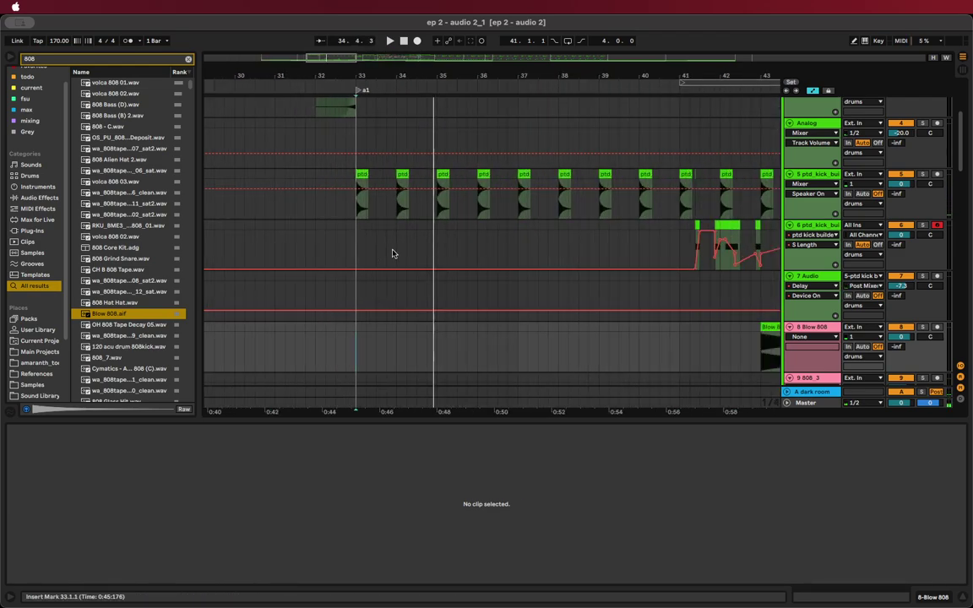
scroll(392, 253, "up", 3)
scroll(426, 246, "down", 8)
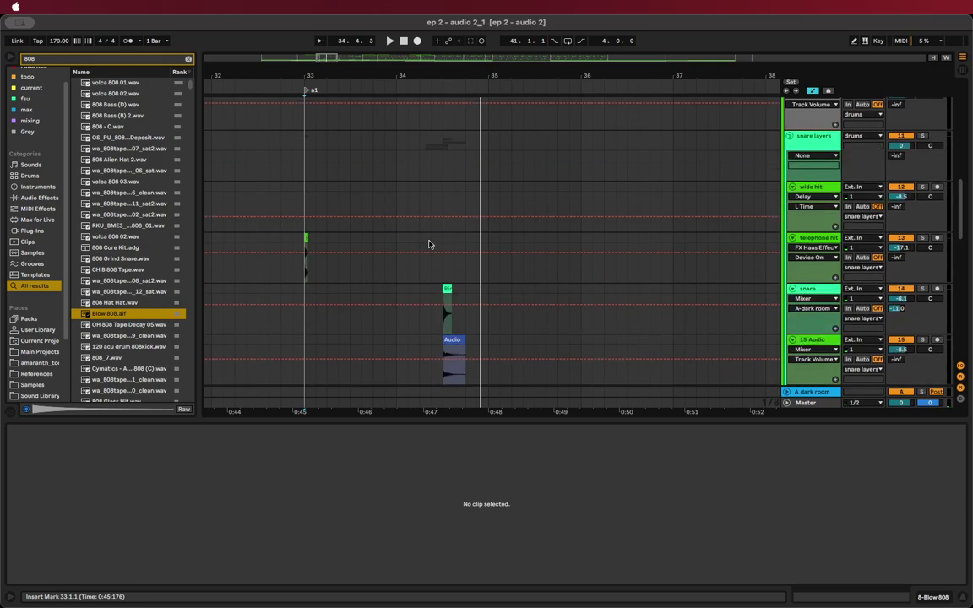
scroll(428, 245, "up", 1)
left_click(299, 215)
key("space")
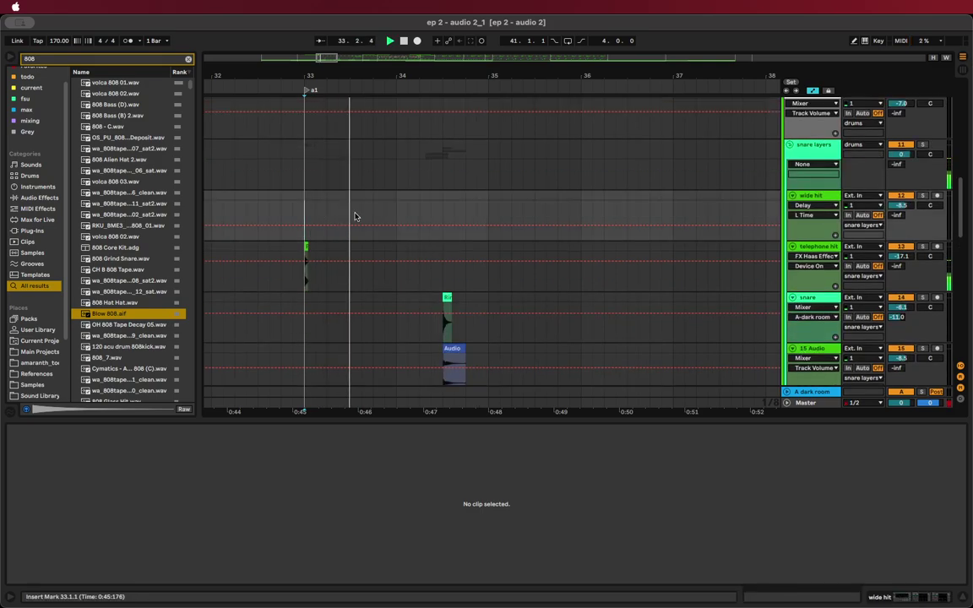
Copy the kick clip at 34.1.1 to 34.2.1 on track 5
scroll(415, 228, "up", 10)
key("space")
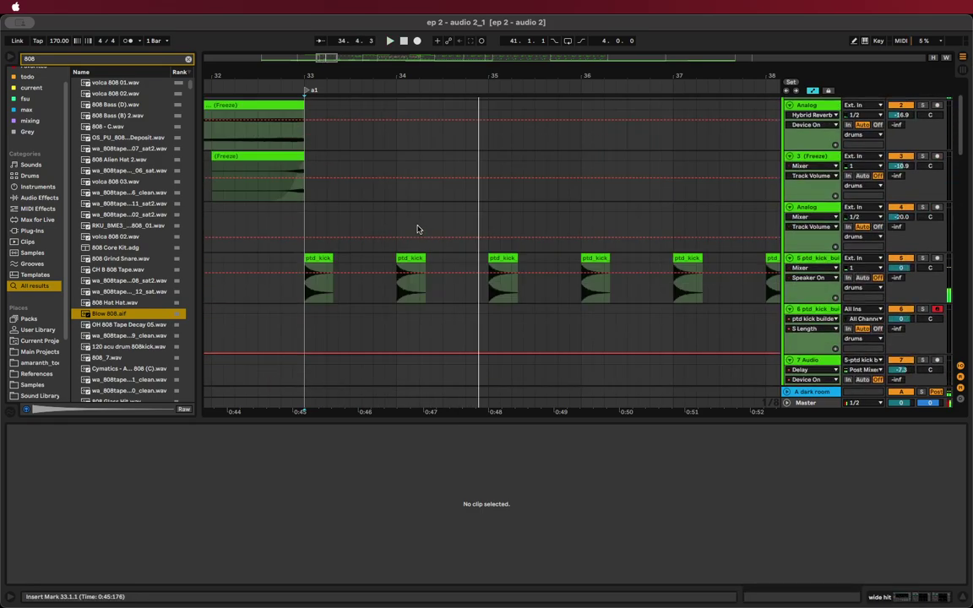
left_click(437, 269)
left_click_drag(439, 270, 452, 269)
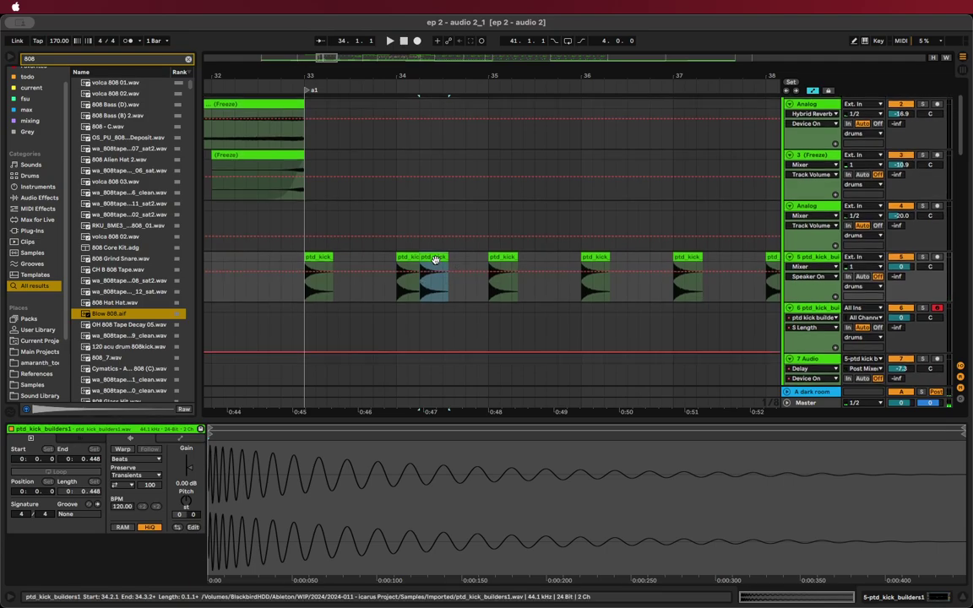
Play the range from 33.4.3 to 35.1.1 on the snare, 15 Audio, 16 Audio and hats tracks and examine their clips
scroll(435, 253, "down", 5)
scroll(434, 252, "down", 15)
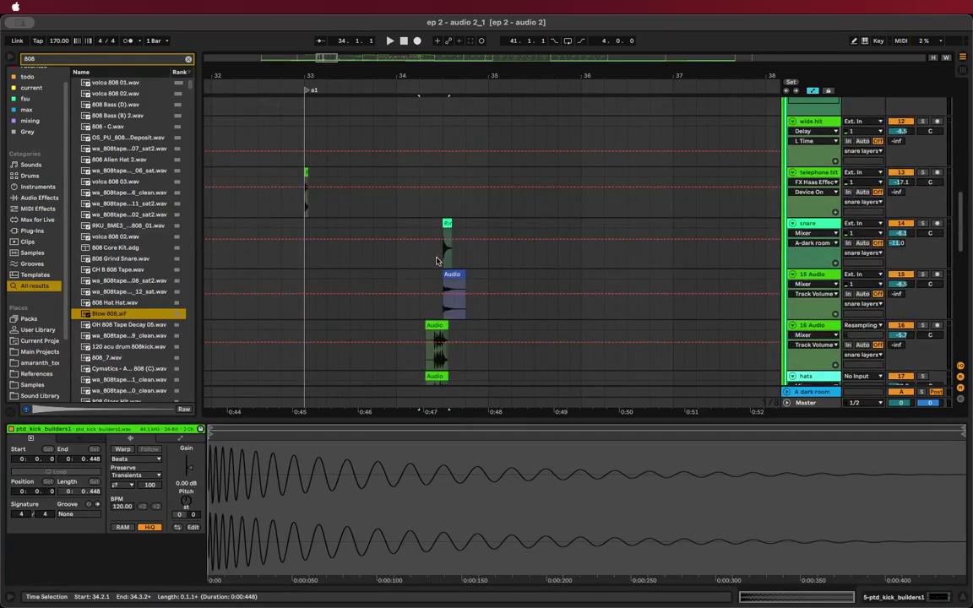
scroll(420, 249, "down", 3)
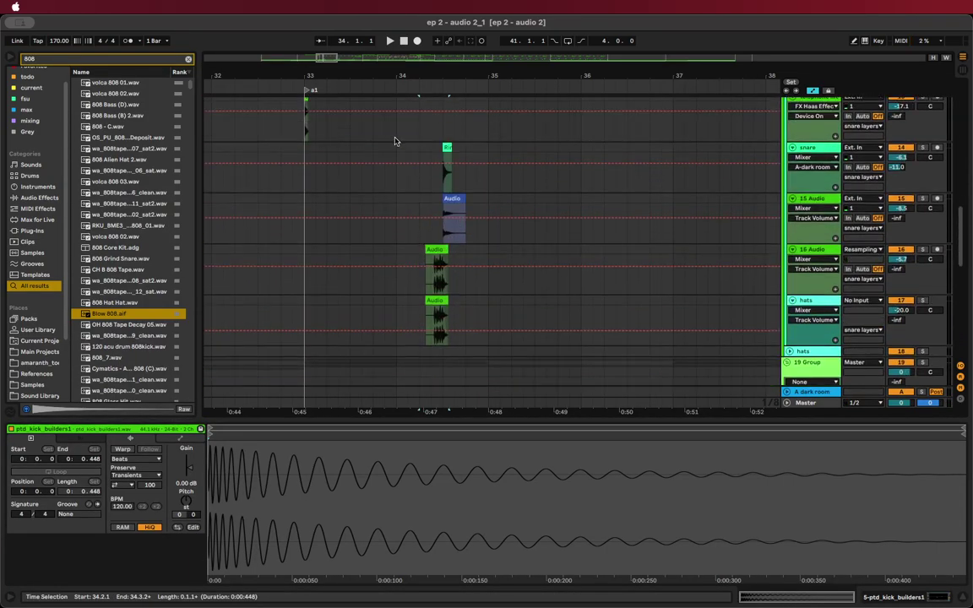
left_click_drag(395, 144, 484, 319)
key("space")
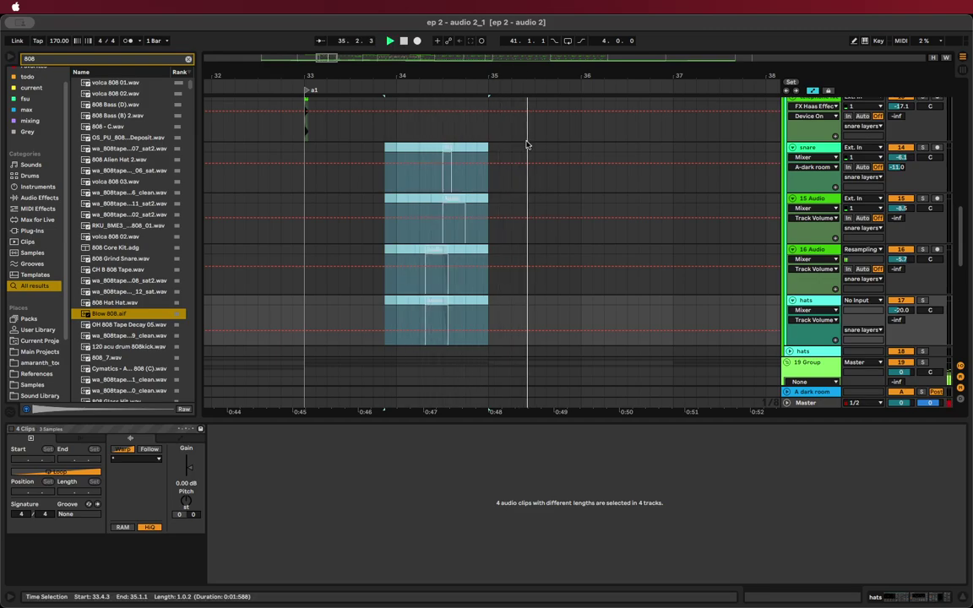
scroll(544, 208, "up", 20)
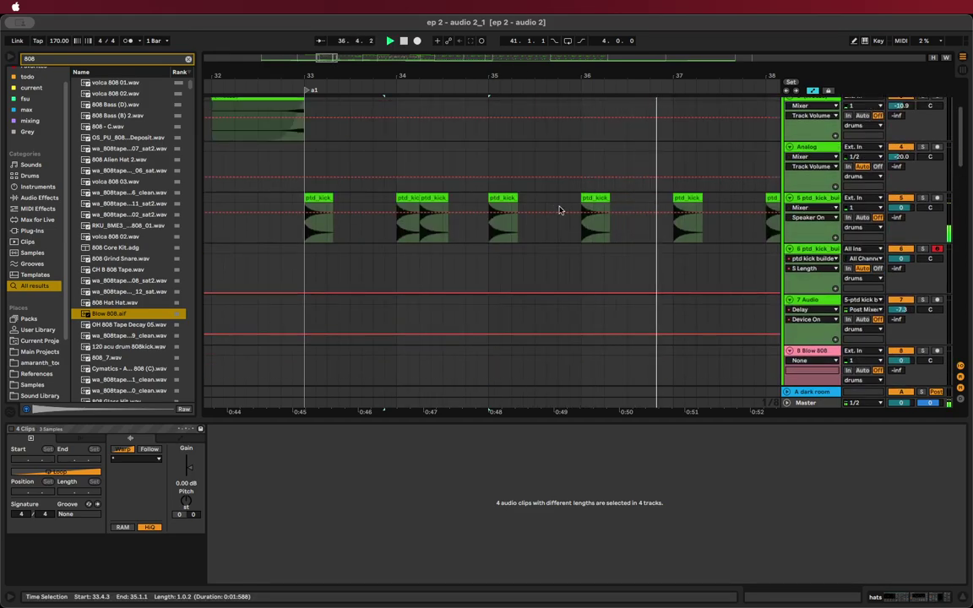
Move the kick clip at 36.1.1 to 36.3.1 on track 5 and play the changed pattern
left_click(601, 200)
key("space")
left_click_drag(613, 206, 652, 210)
key("space")
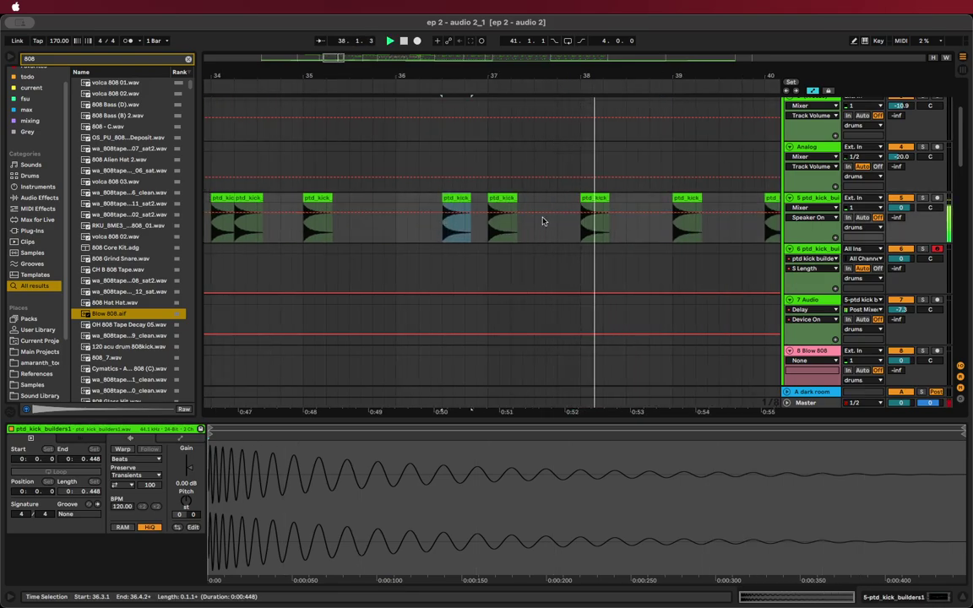
Place an extra kick clip copy at 38.2.1 on track 5
left_click_drag(449, 211, 608, 211)
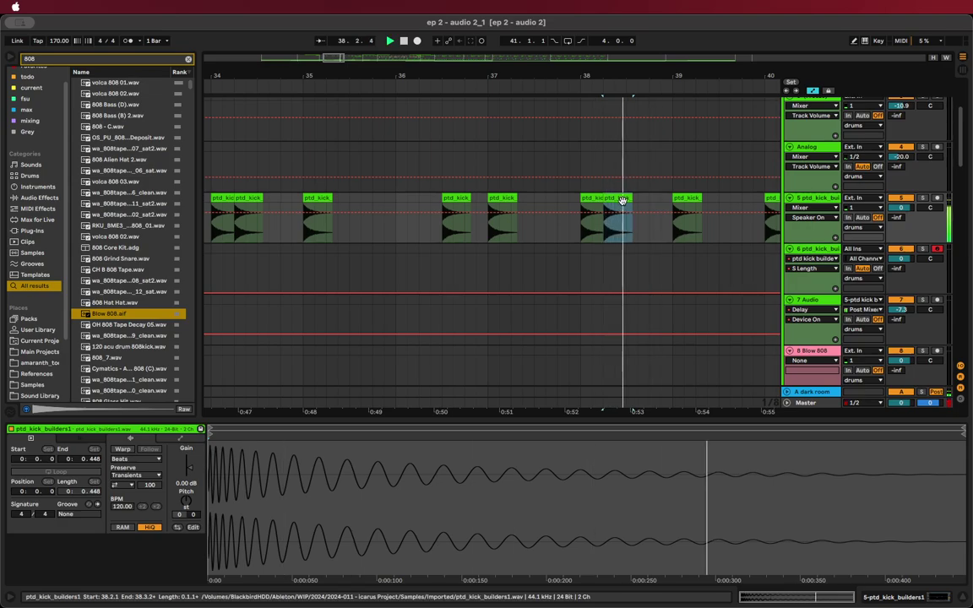
scroll(627, 203, "down", 4)
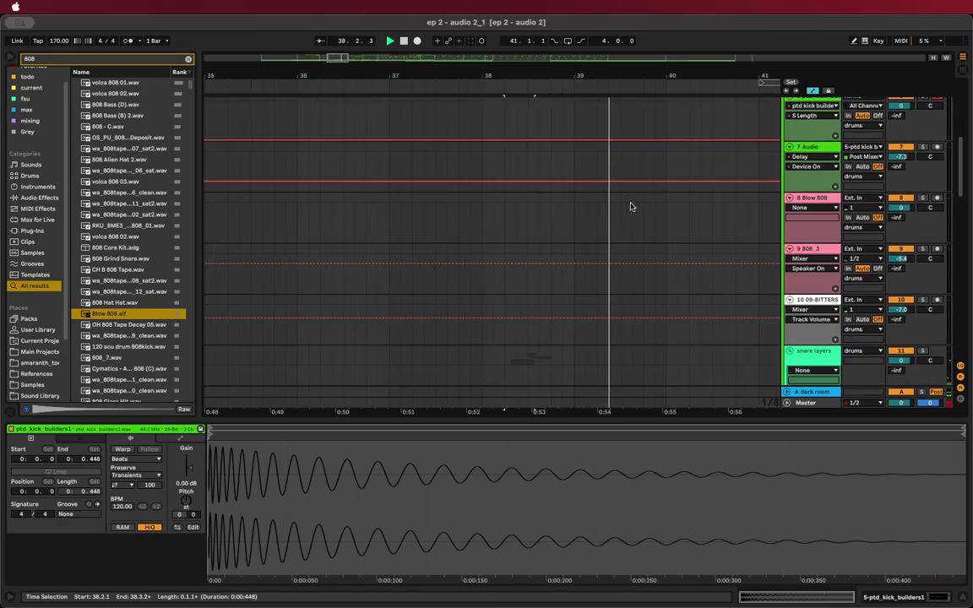
scroll(632, 206, "up", 4)
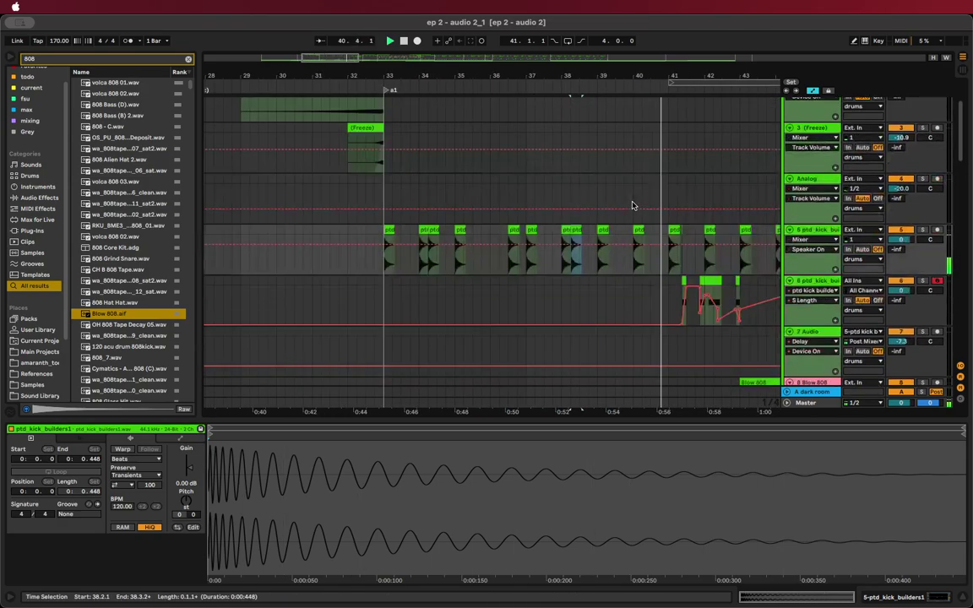
Move the kick clip at 40.1.1 to 39.2.1 on track 5, delete the one at 38.2.1, and play the pattern
key("space")
left_click_drag(649, 229, 584, 232)
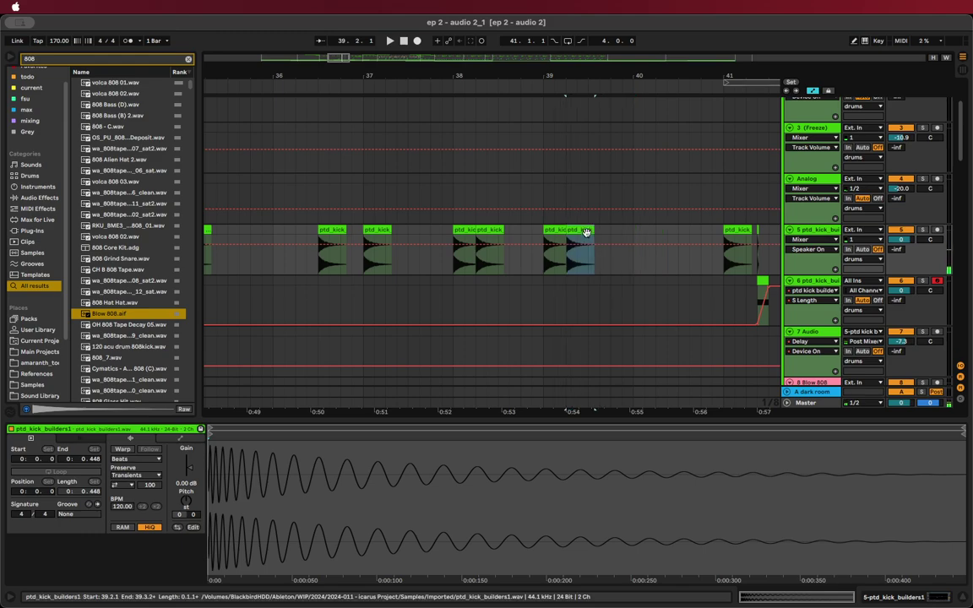
left_click(494, 228)
key("Delete")
key("space")
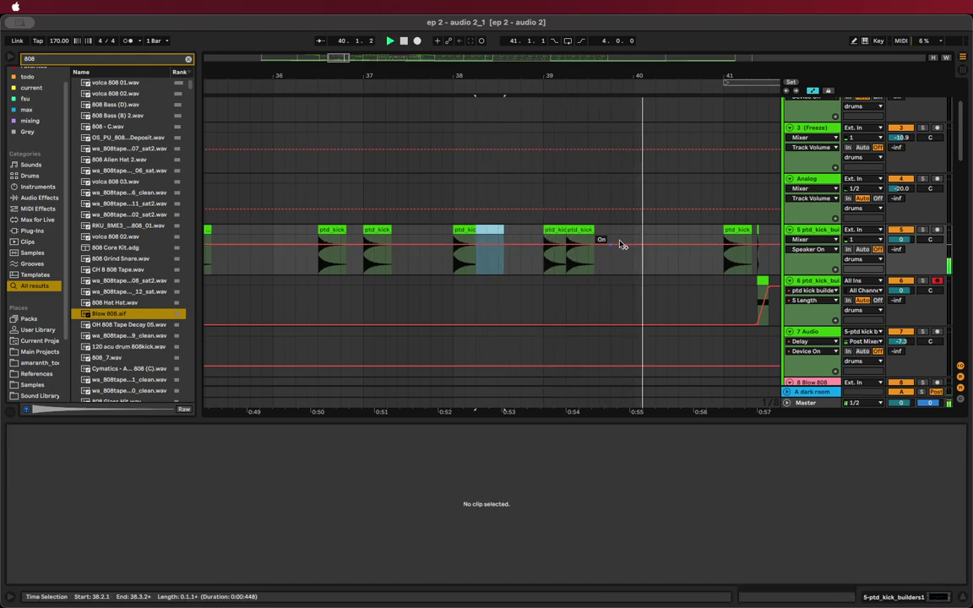
Copy the Blow 808 clip at 43.1.1 to 40.1.1 on the same track
scroll(691, 268, "down", 5)
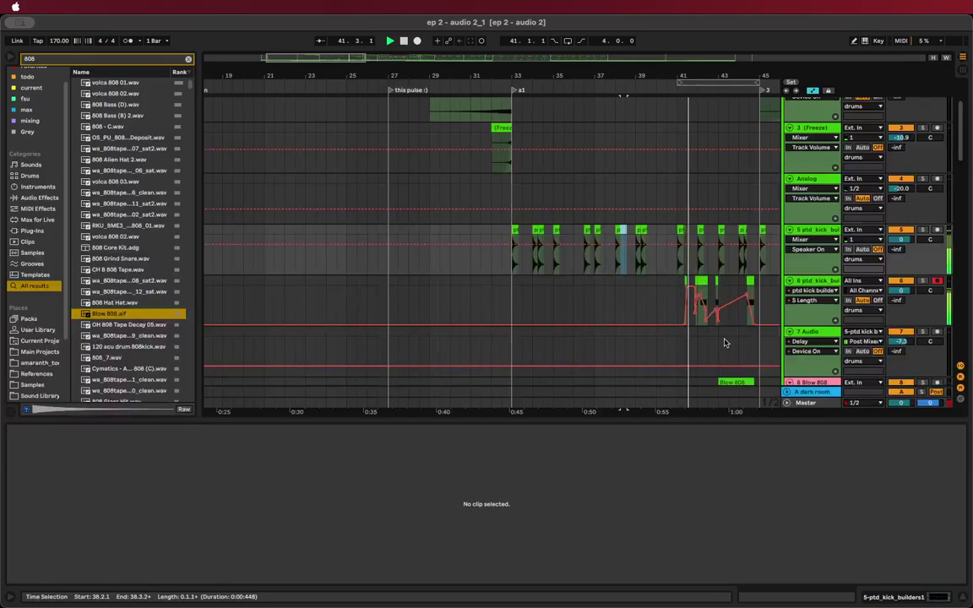
left_click(730, 382)
left_click_drag(730, 382, 673, 370)
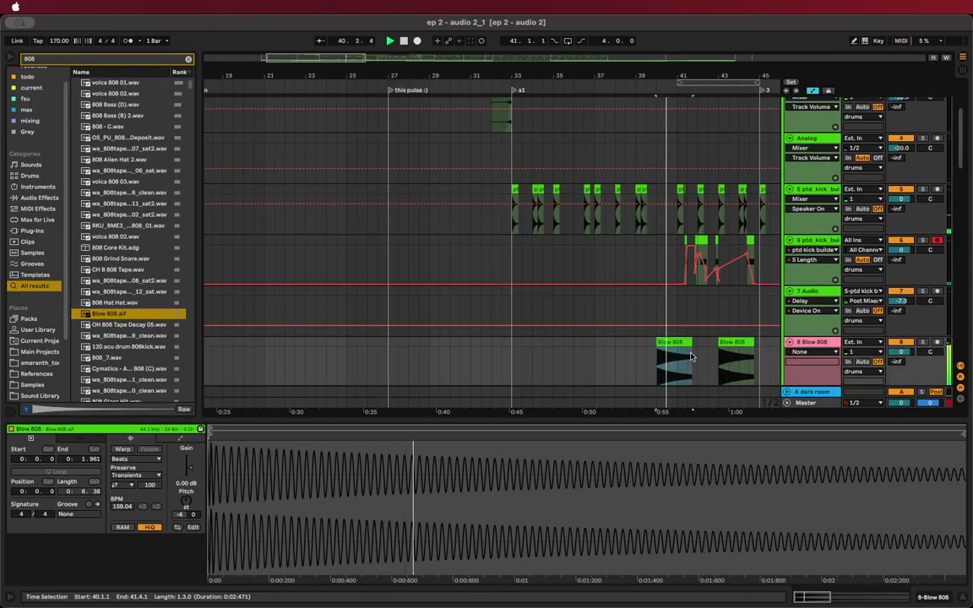
key("space")
Play the arrangement from 38.4.1 to check the added Blow 808 hit against the kicks
scroll(676, 340, "up", 5)
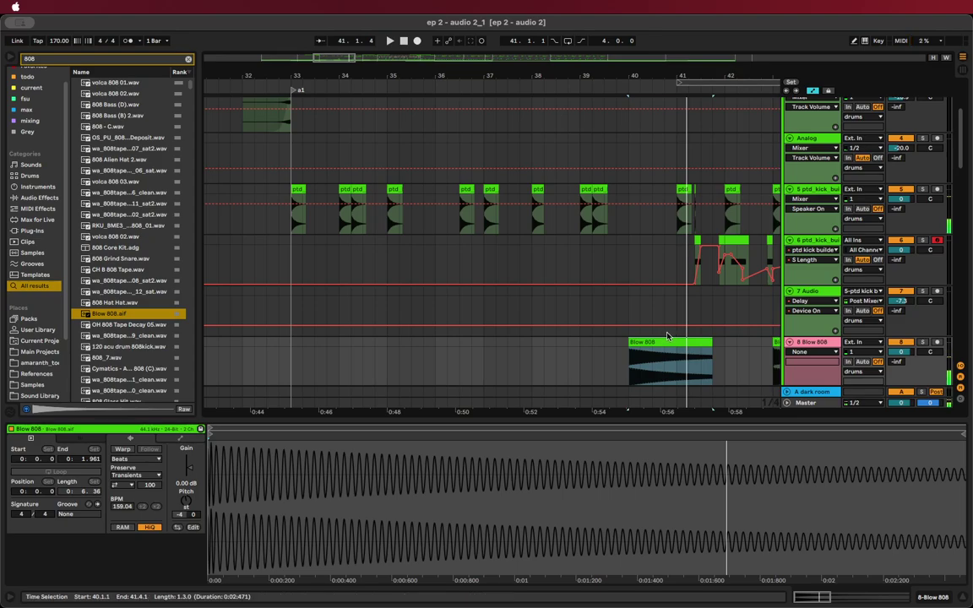
scroll(661, 335, "up", 2)
left_click(544, 251)
key("space")
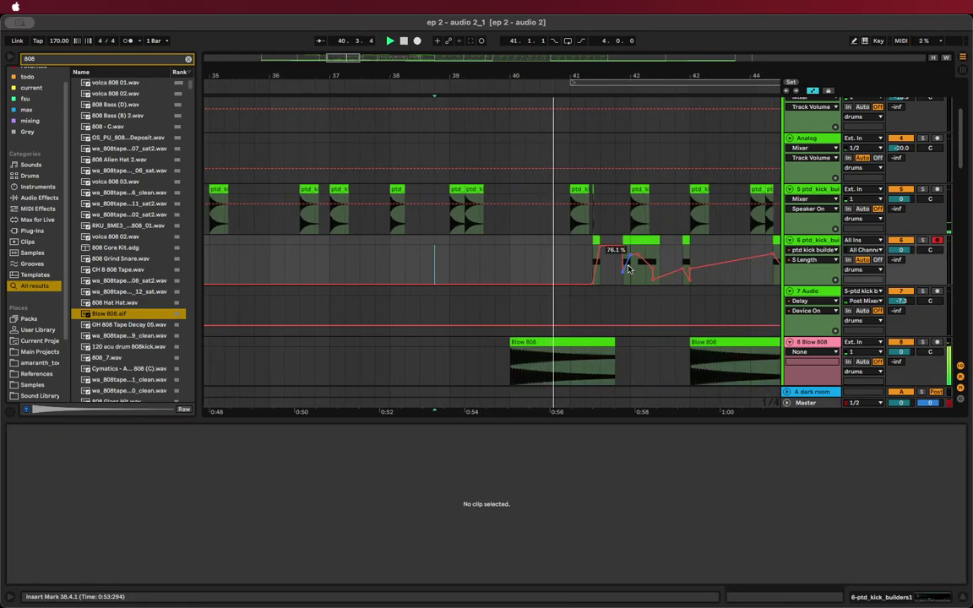
key("space")
scroll(613, 254, "down", 5)
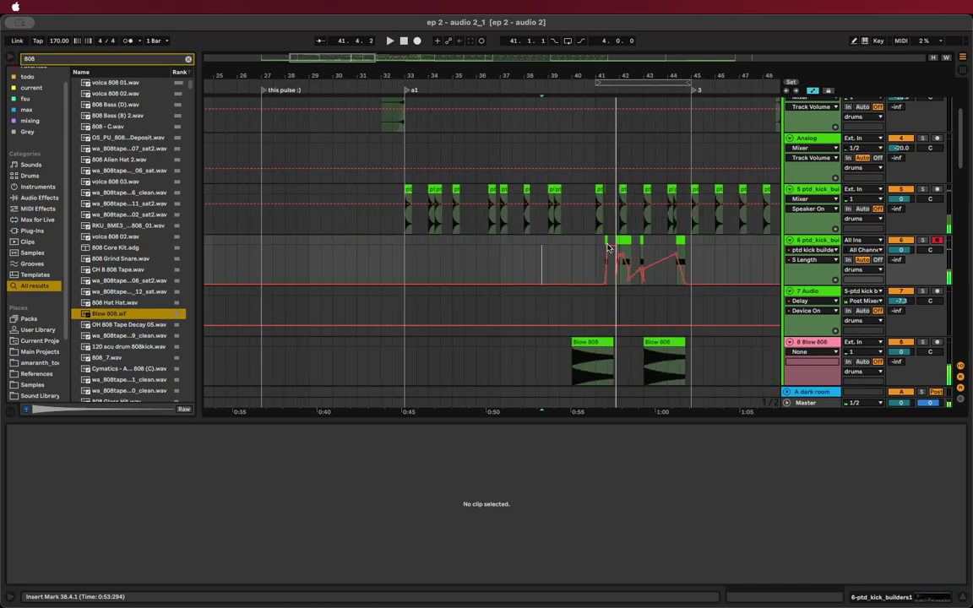
Add locators named "hold" at 40.1.1 and "to here" at 41.1.1
left_click_drag(487, 133, 562, 144)
scroll(563, 144, "up", 8)
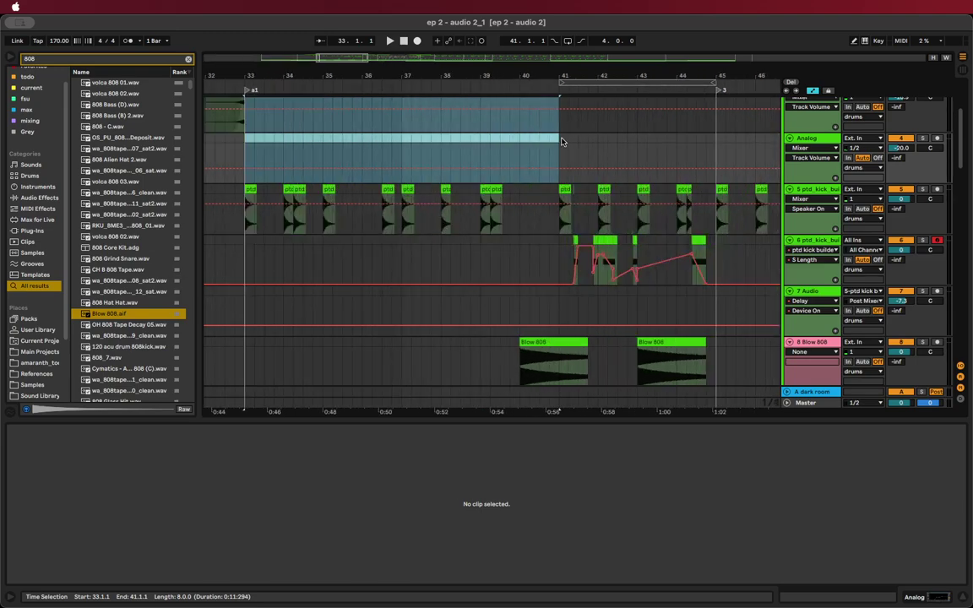
right_click(462, 86)
left_click(486, 116)
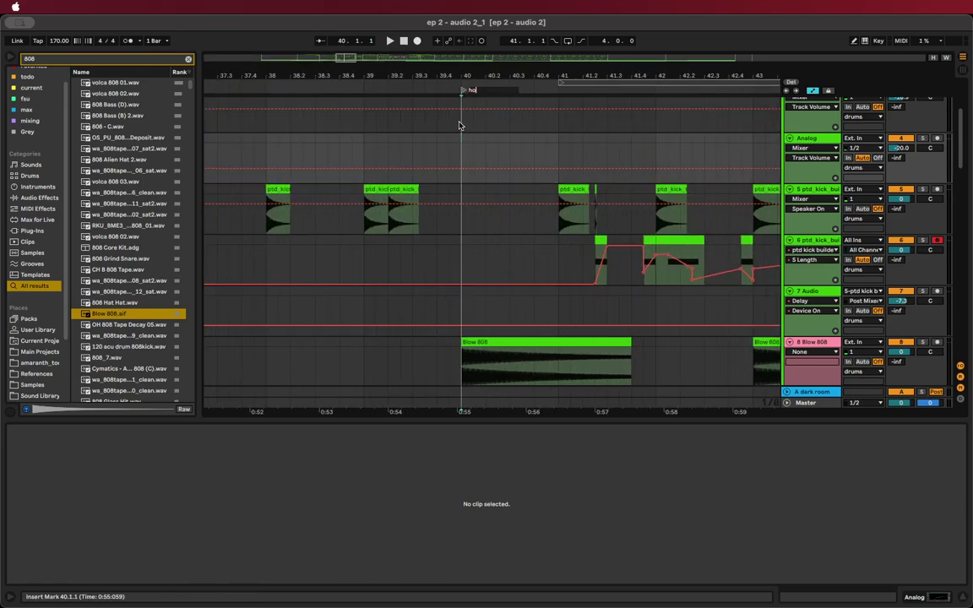
right_click(560, 92)
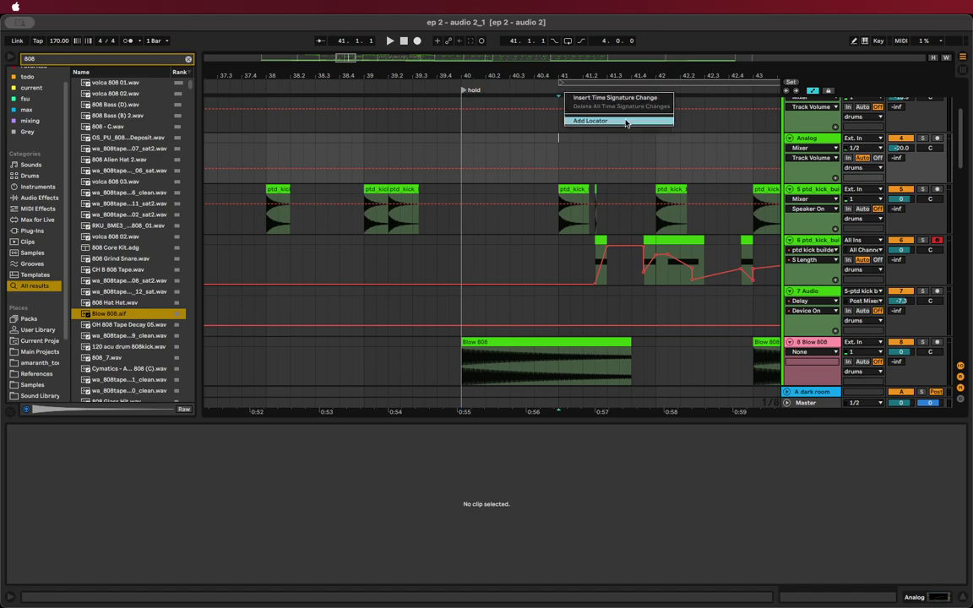
left_click(625, 120)
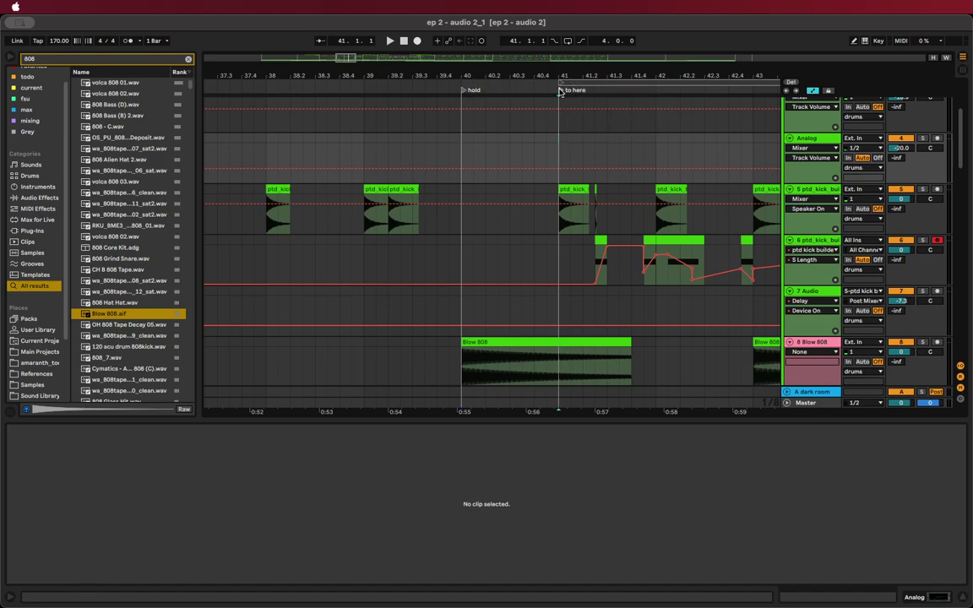
Insert one bar of silence from 41.1.1 to 42.1.1 across the whole arrangement
scroll(547, 353, "down", 10)
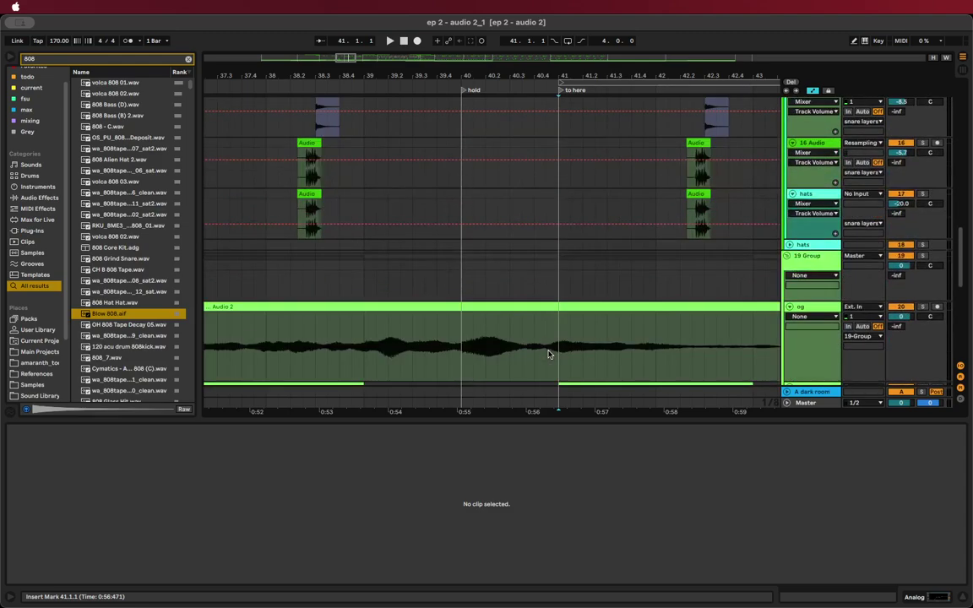
scroll(547, 355, "down", 3)
scroll(547, 355, "down", 3)
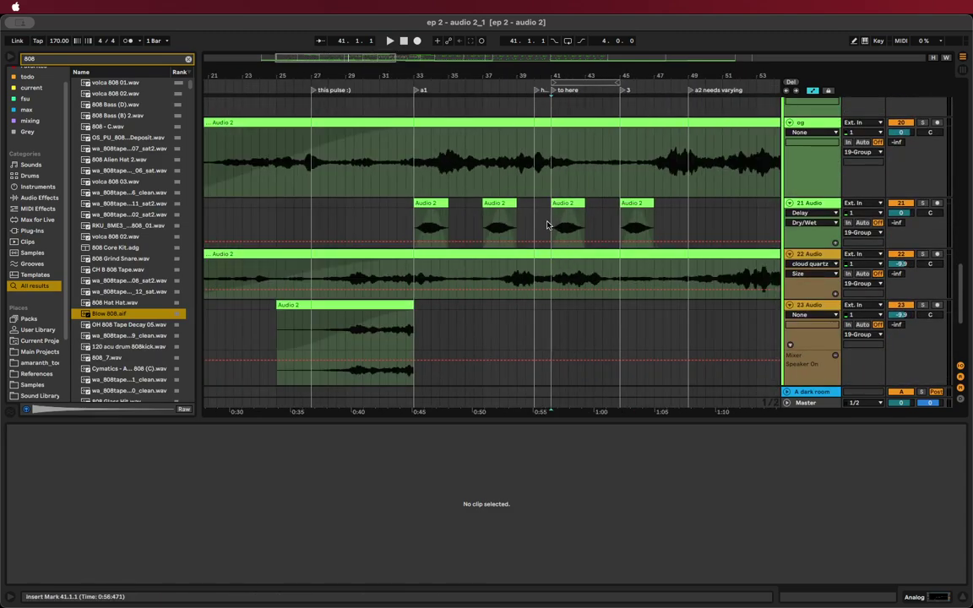
scroll(547, 224, "up", 3)
scroll(548, 224, "down", 6)
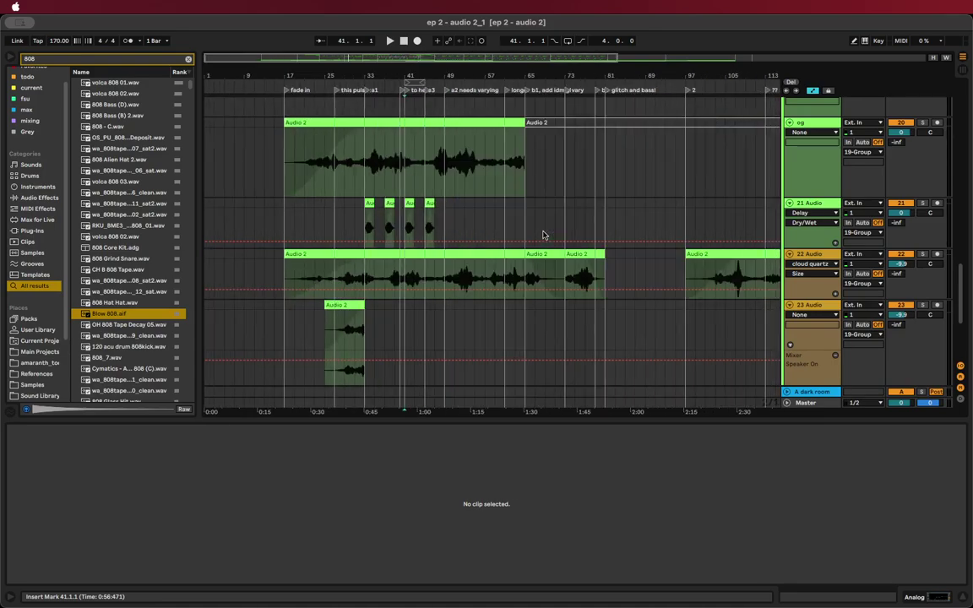
scroll(428, 234, "up", 5)
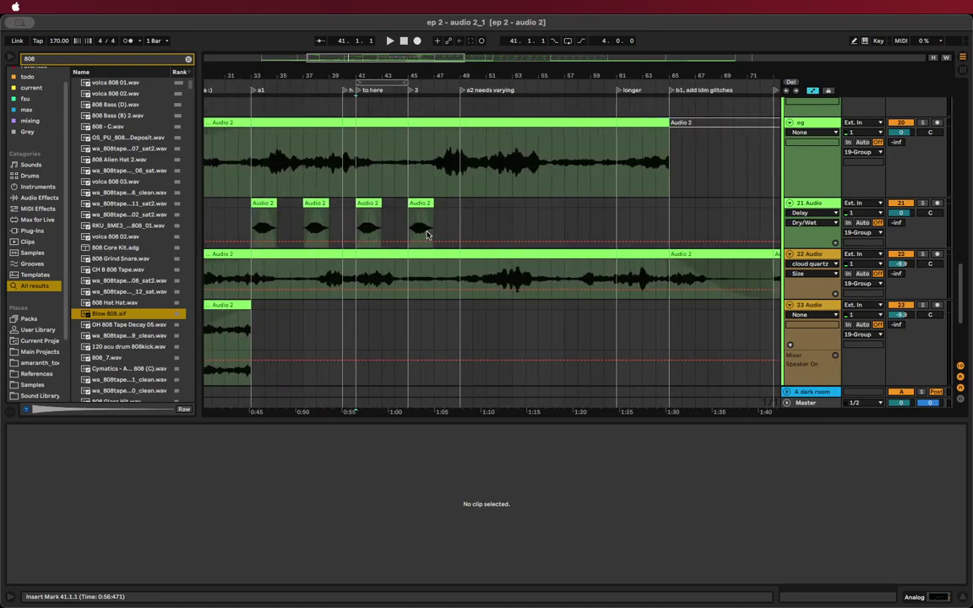
scroll(372, 228, "up", 3)
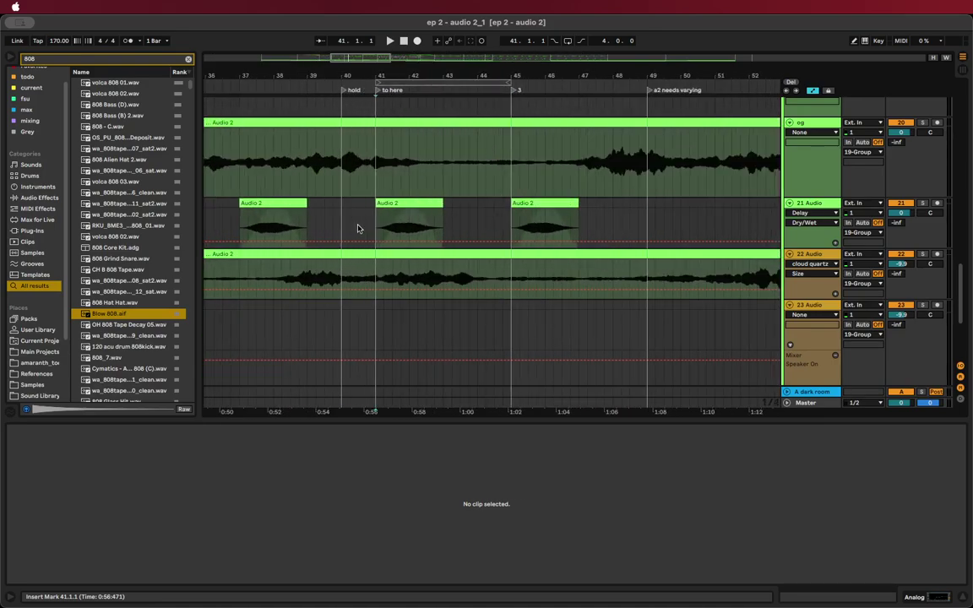
left_click_drag(350, 211, 409, 224)
key("super+i")
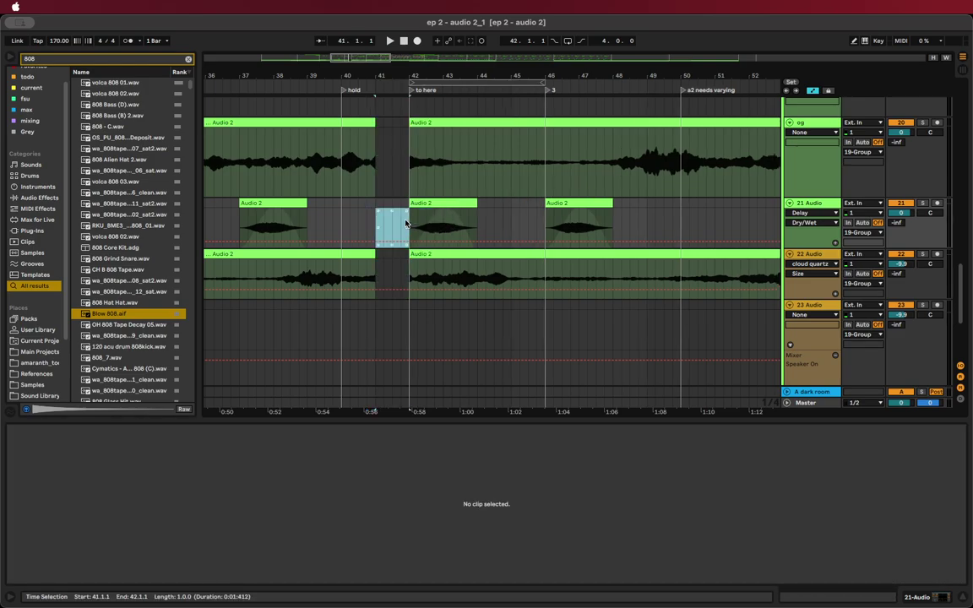
Extend the first Audio 2 clips on the og track and track 22 across the inserted gap to 66.1.1
scroll(374, 214, "up", 1)
scroll(377, 211, "down", 8)
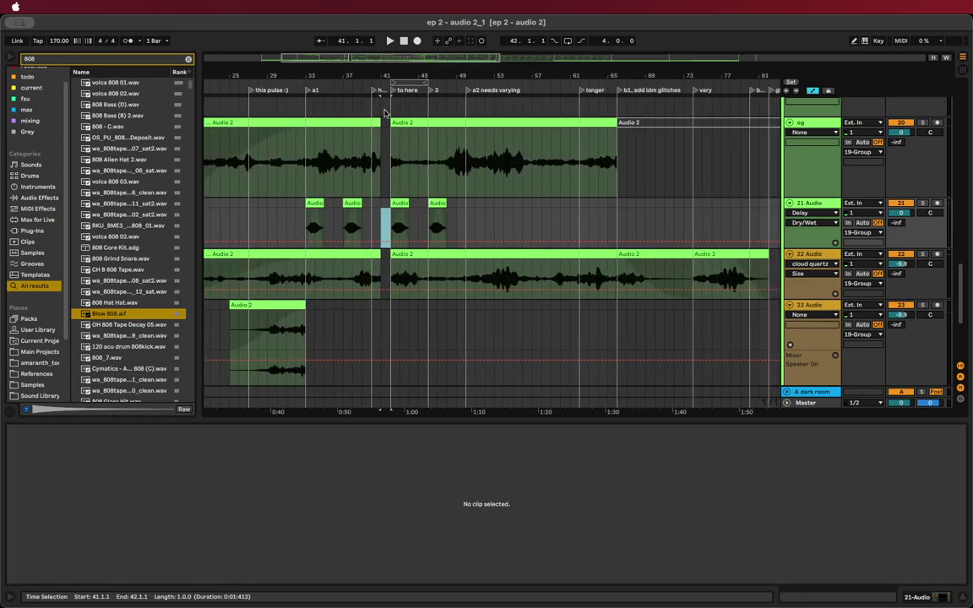
left_click_drag(378, 122, 617, 135)
scroll(366, 284, "down", 2)
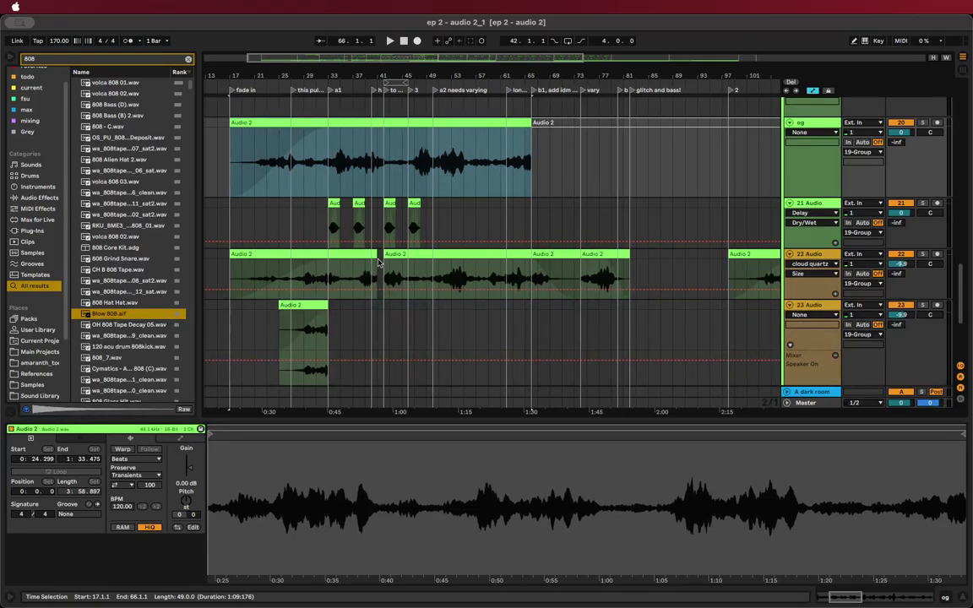
left_click_drag(375, 254, 530, 264)
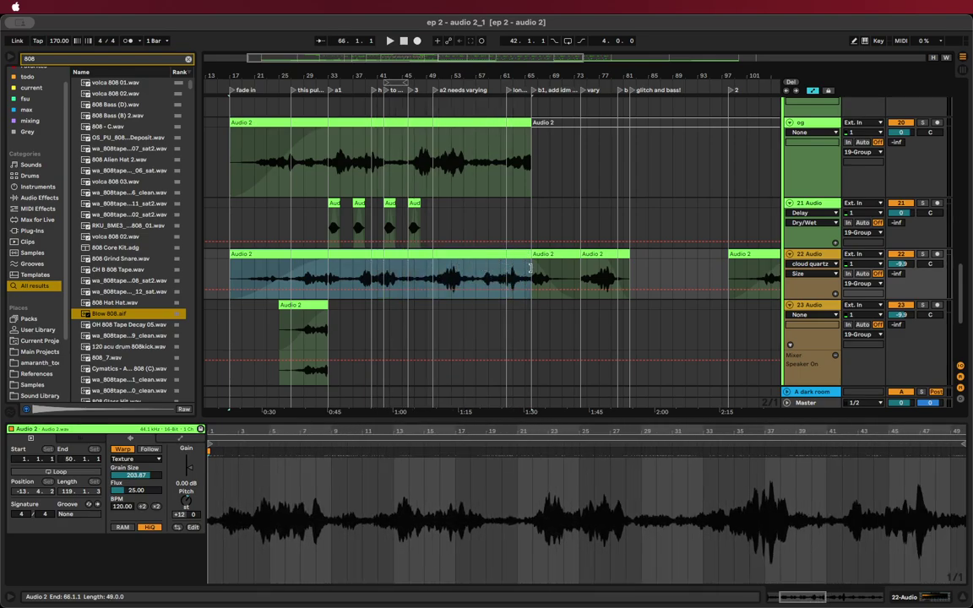
Play the arrangement from 37.1.1 to check the passage through the inserted bar
scroll(351, 237, "up", 5)
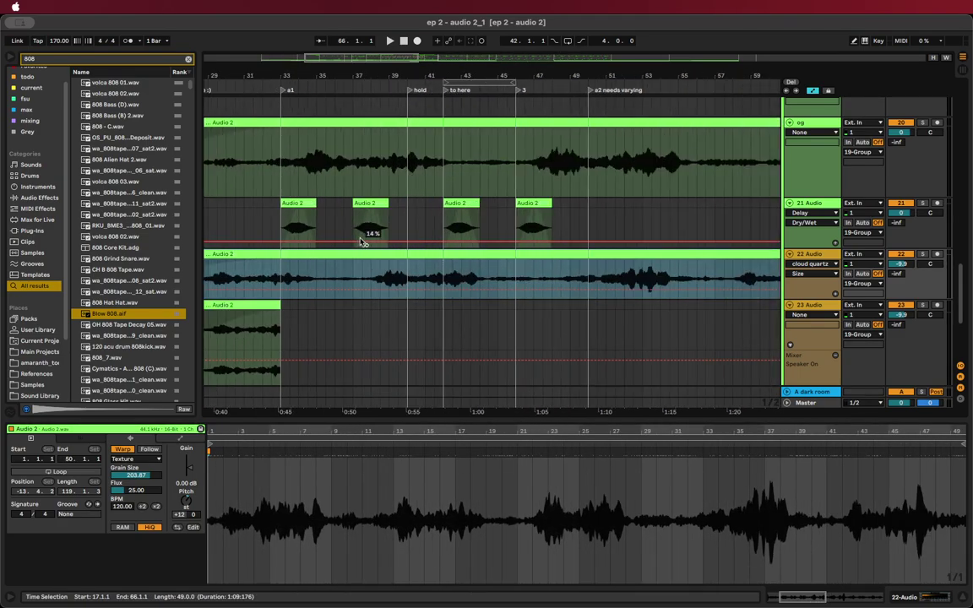
left_click(354, 212)
key("space")
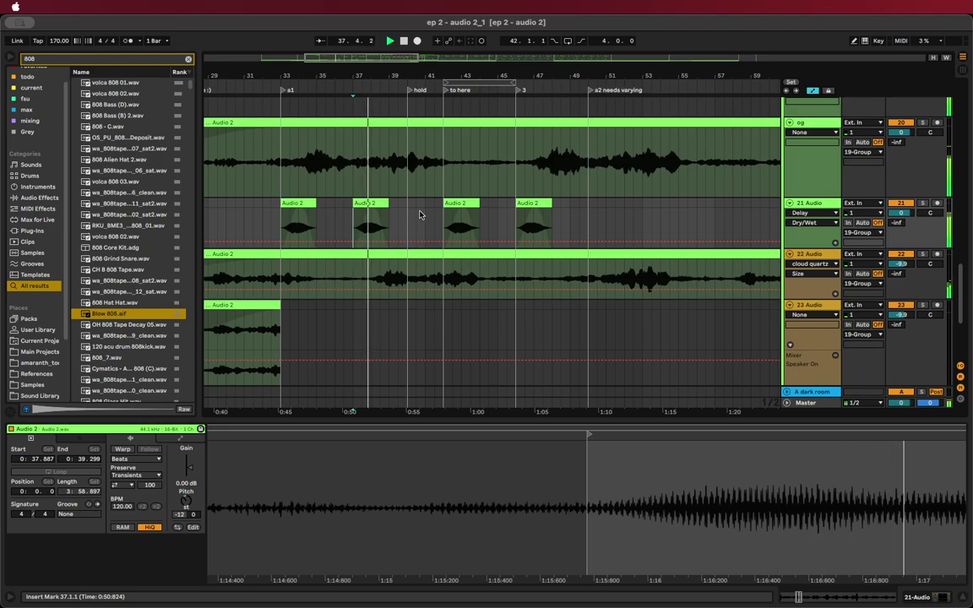
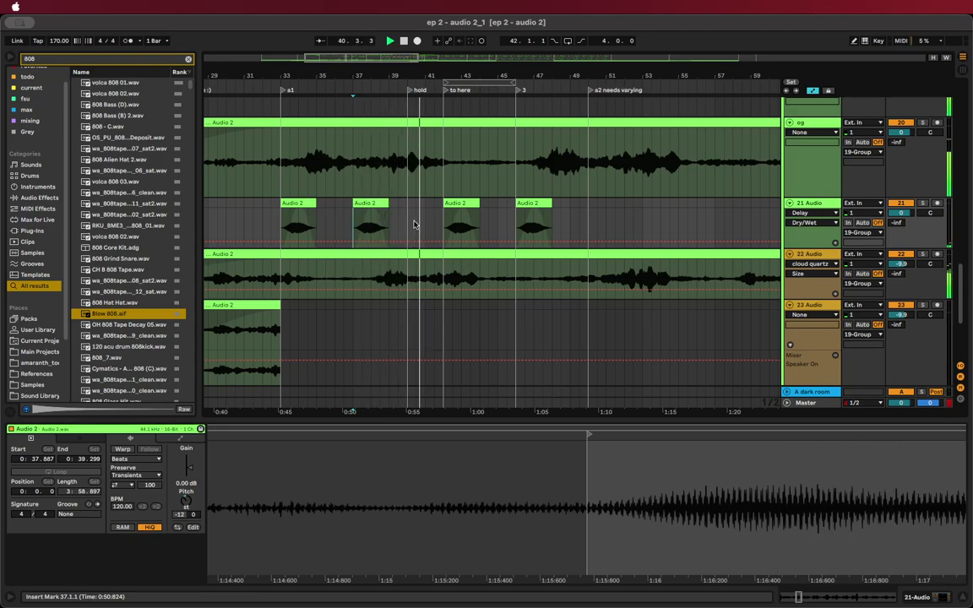
Extend the Blow 808 clip starting at 40.1.1 to 42.1.1 and play it back
scroll(414, 224, "up", 10)
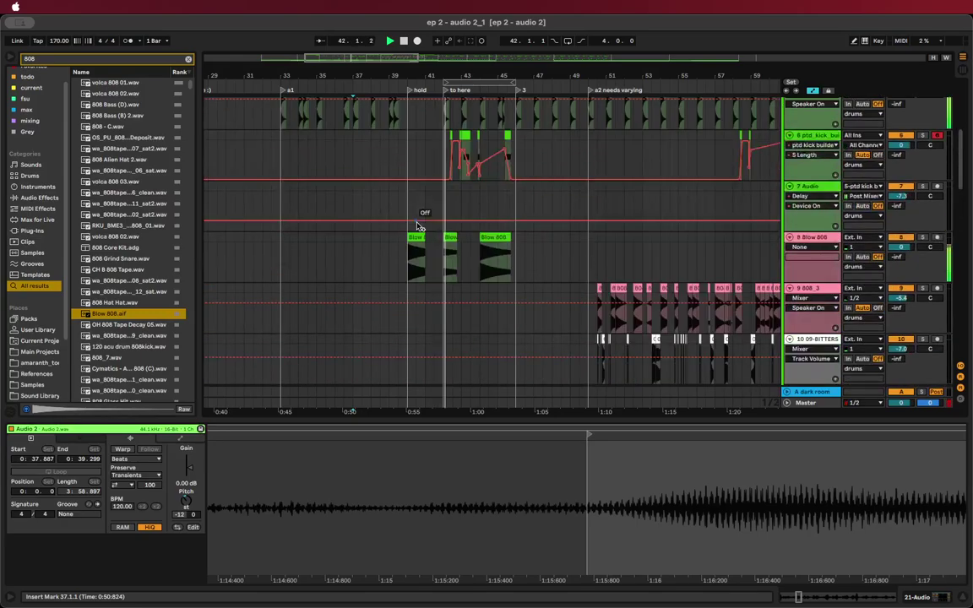
scroll(424, 243, "up", 5)
left_click_drag(426, 237, 471, 238)
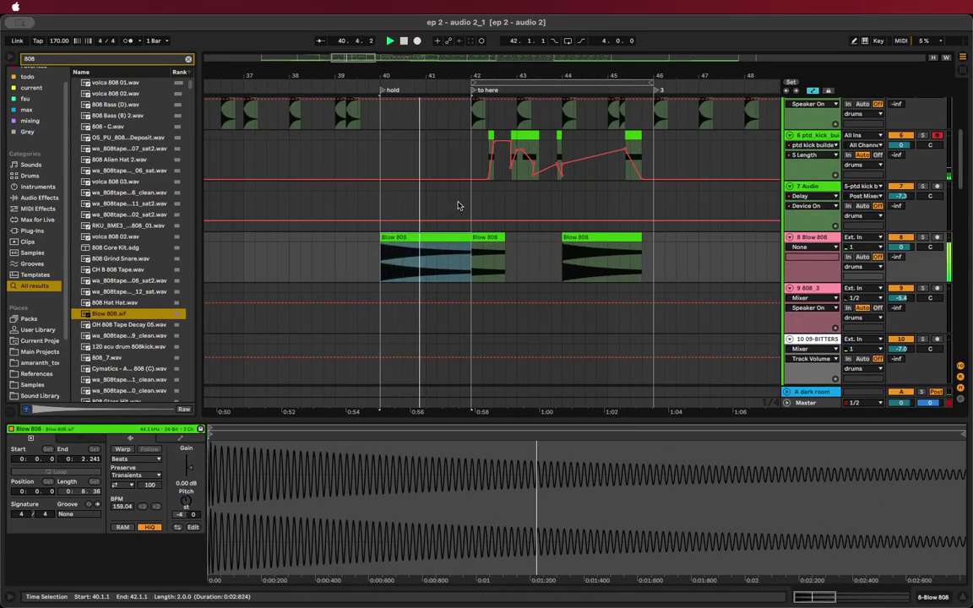
key("space")
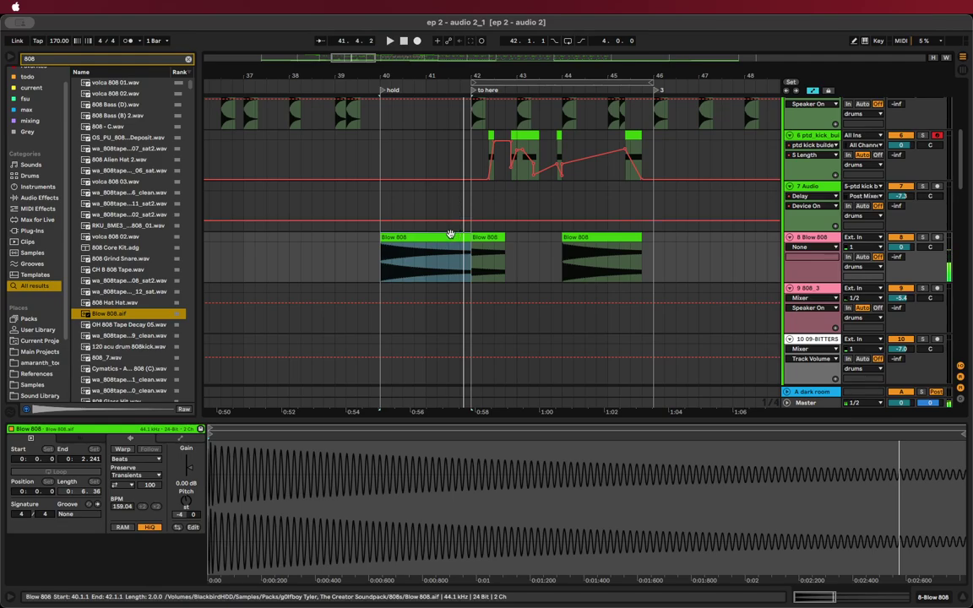
left_click_drag(377, 256, 472, 260)
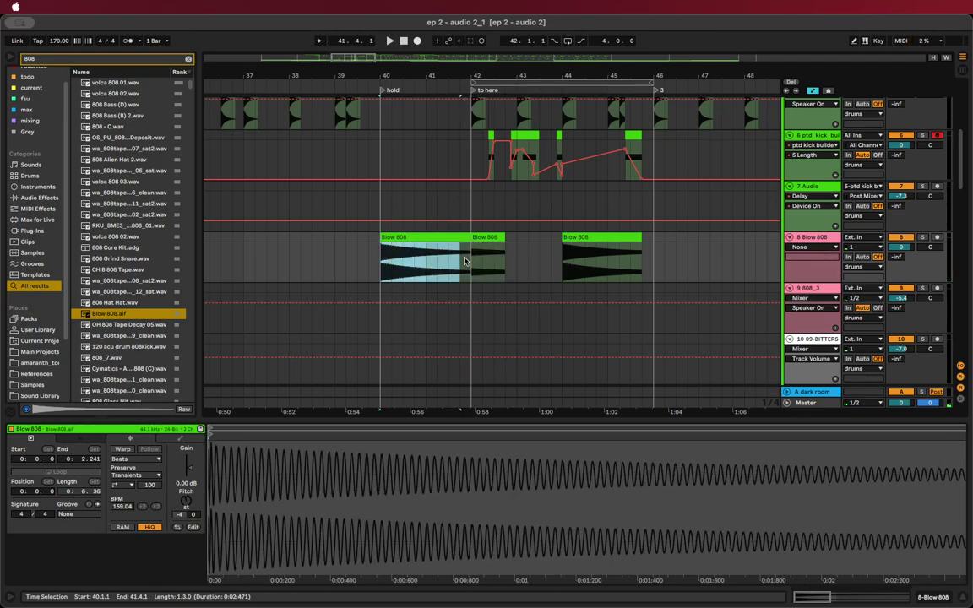
key("super+i")
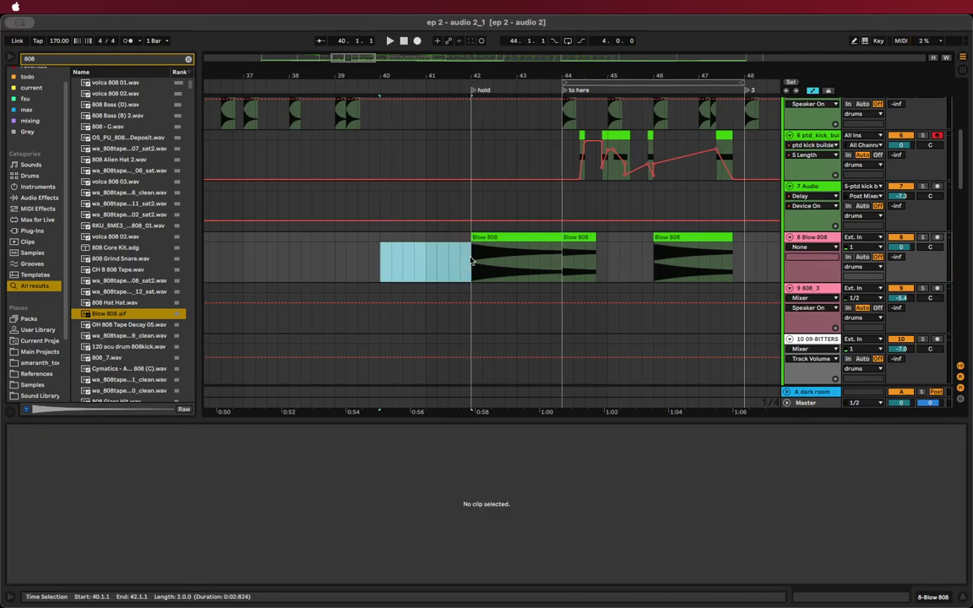
key("super+z")
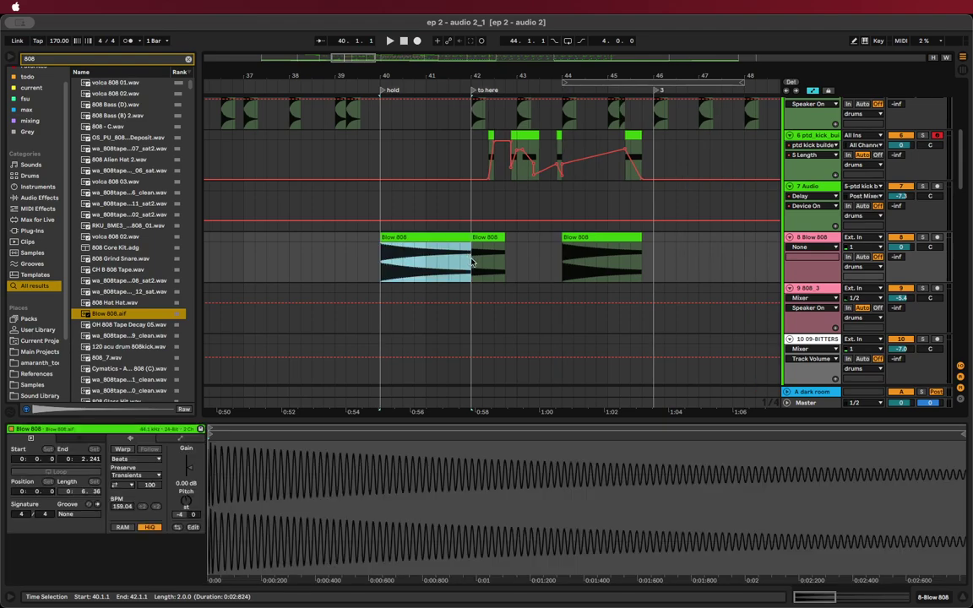
Insert silence from 42.1.1 to 43.4.1 and extend the held Blow 808 clip across the gap to 43.4.1
left_click_drag(471, 259, 541, 258)
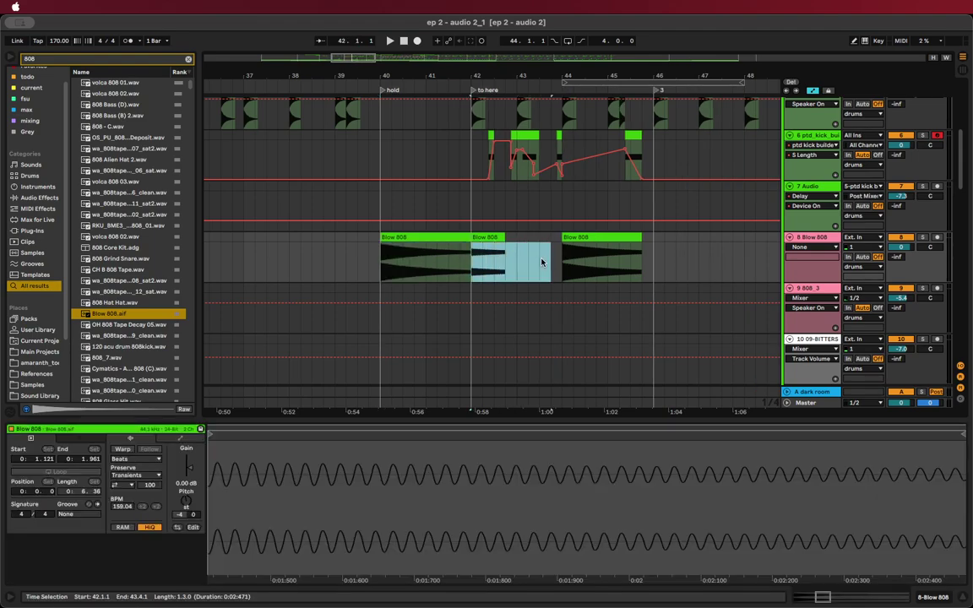
key("super+i")
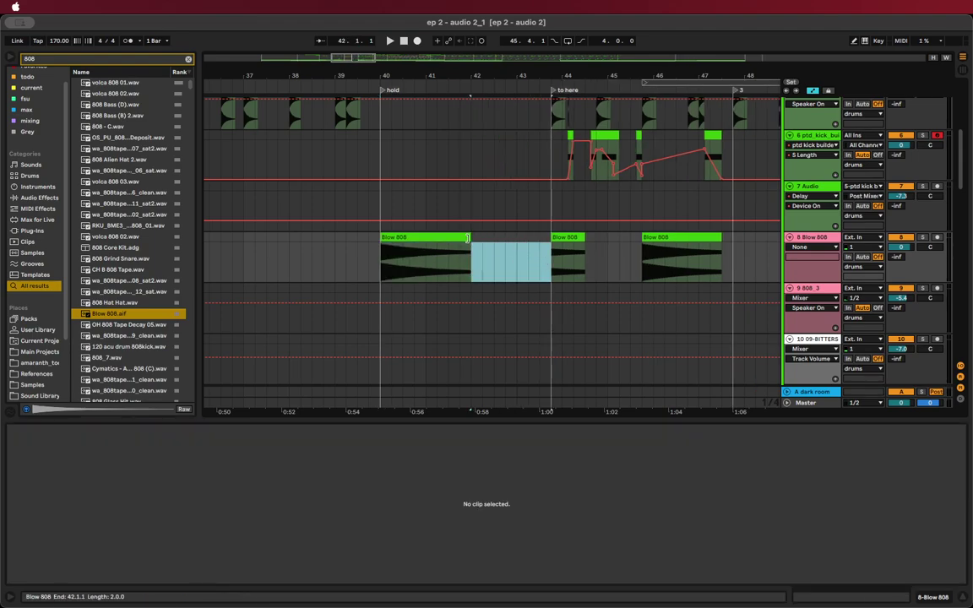
left_click_drag(467, 239, 551, 239)
Delete the short Blow 808 clip at 43.4.1 and play the arrangement from 38.2.1
left_click(641, 301)
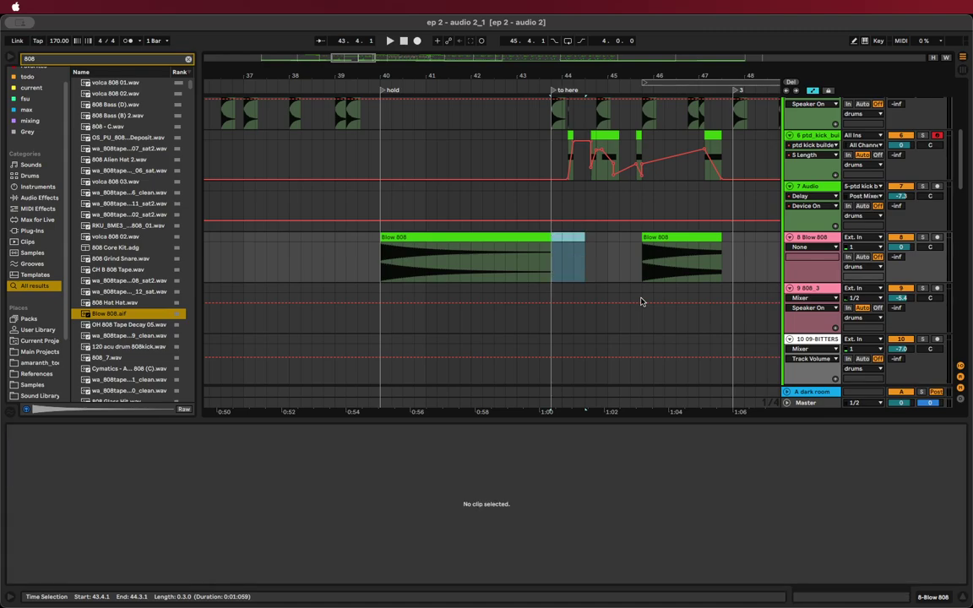
left_click(303, 261)
key("space")
scroll(383, 290, "down", 8)
scroll(396, 311, "down", 10)
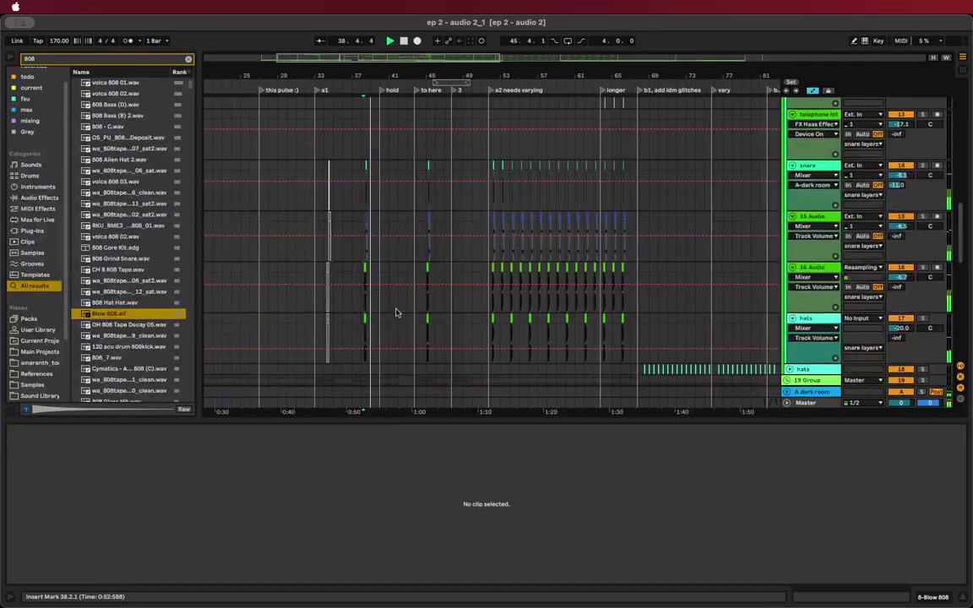
scroll(401, 309, "down", 3)
Duplicate a ptd_kick_builders1 kick to 40.1.1 at the start of the held 808
scroll(400, 309, "up", 12)
scroll(369, 292, "up", 8)
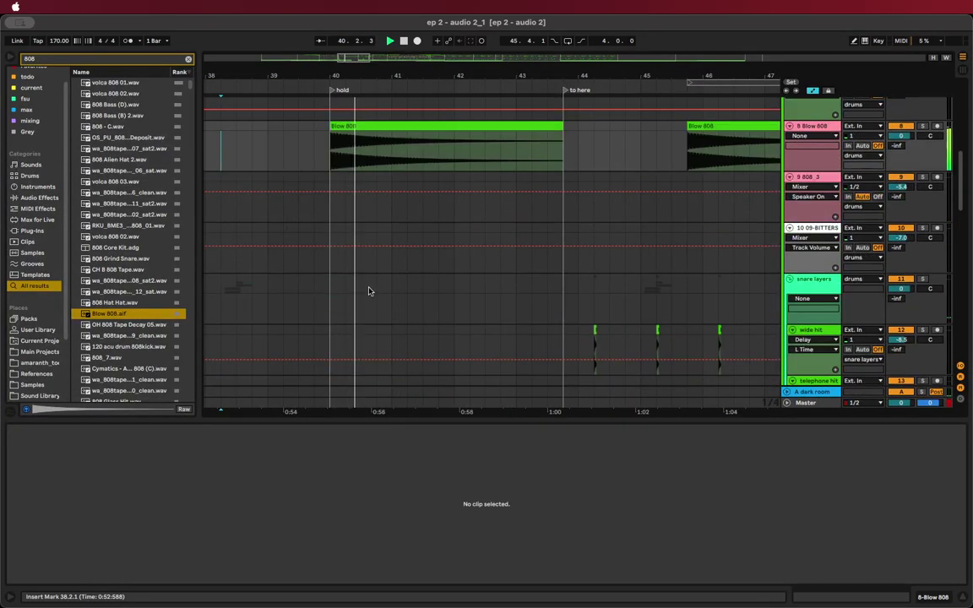
scroll(331, 245, "up", 4)
left_click_drag(292, 276, 341, 285)
scroll(358, 287, "down", 5)
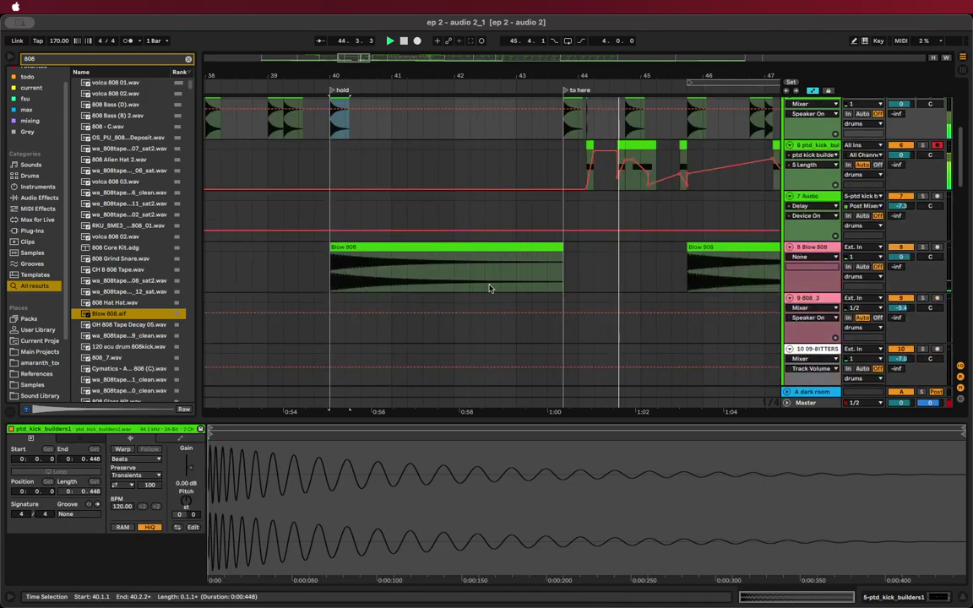
Shorten the Blow 808 clip at 45.4.1 to one bar and duplicate it to 47.4.1
scroll(631, 270, "right", 5)
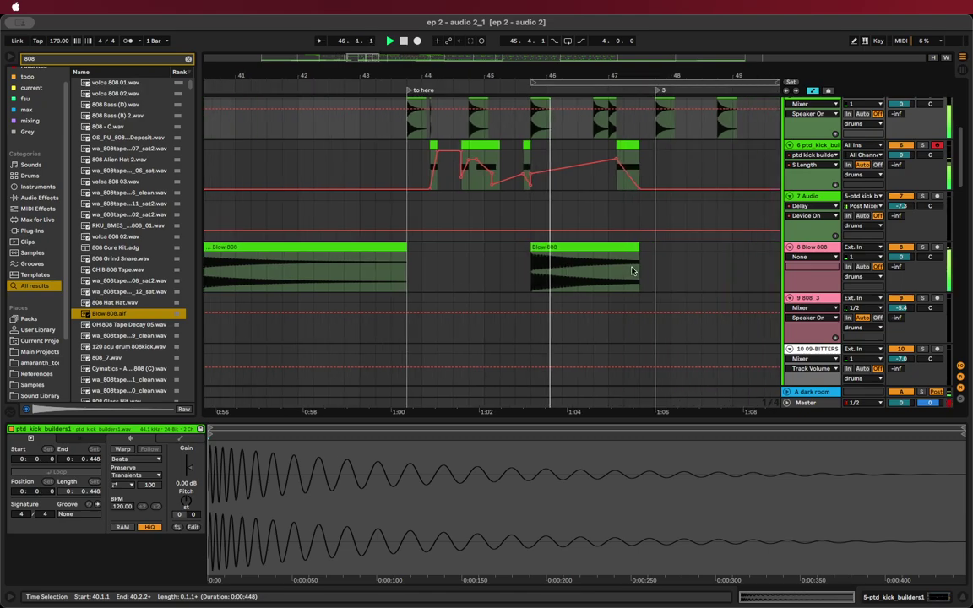
left_click_drag(635, 269, 591, 258)
scroll(587, 256, "right", 2)
scroll(588, 257, "right", 2)
key("space")
left_click_drag(478, 247, 596, 257)
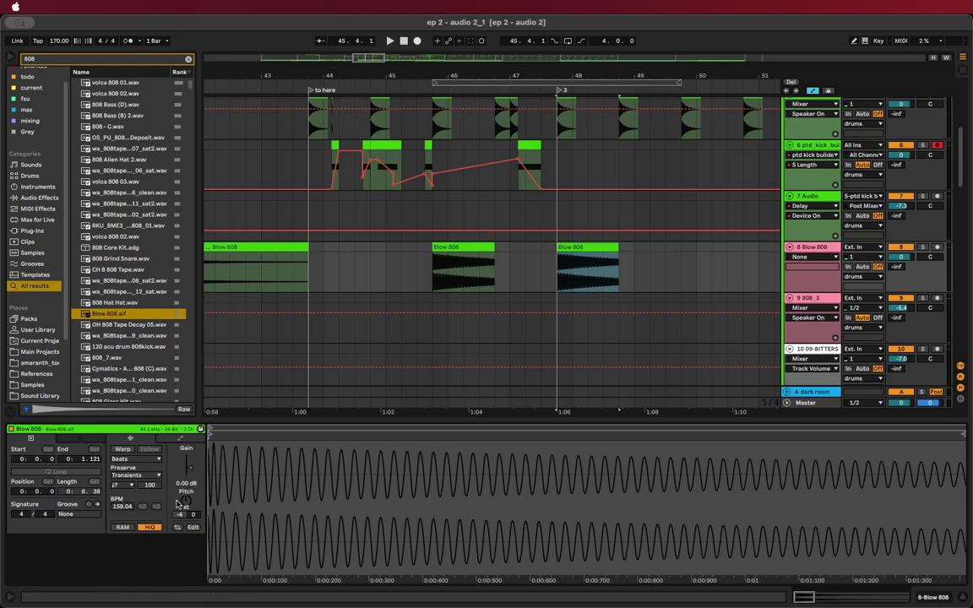
Audition the Blow 808 clip at 47.4.1 with its pitch raised stepwise up to +7 semitones
key("Up")
key("Up")
key("Up")
key("Up")
key("Up")
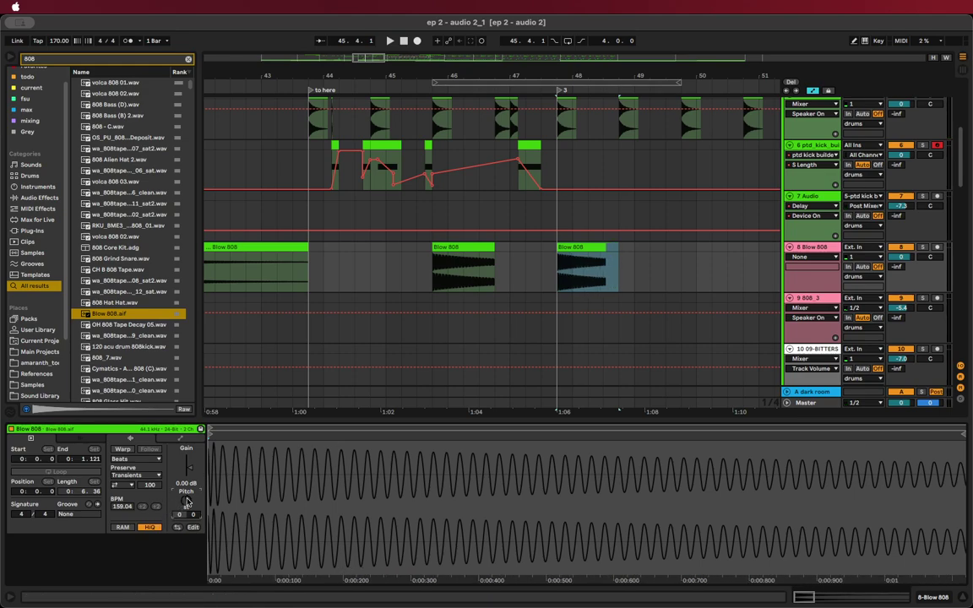
key("space")
key("Up")
key("Up")
key("Up")
key("Up")
key("space")
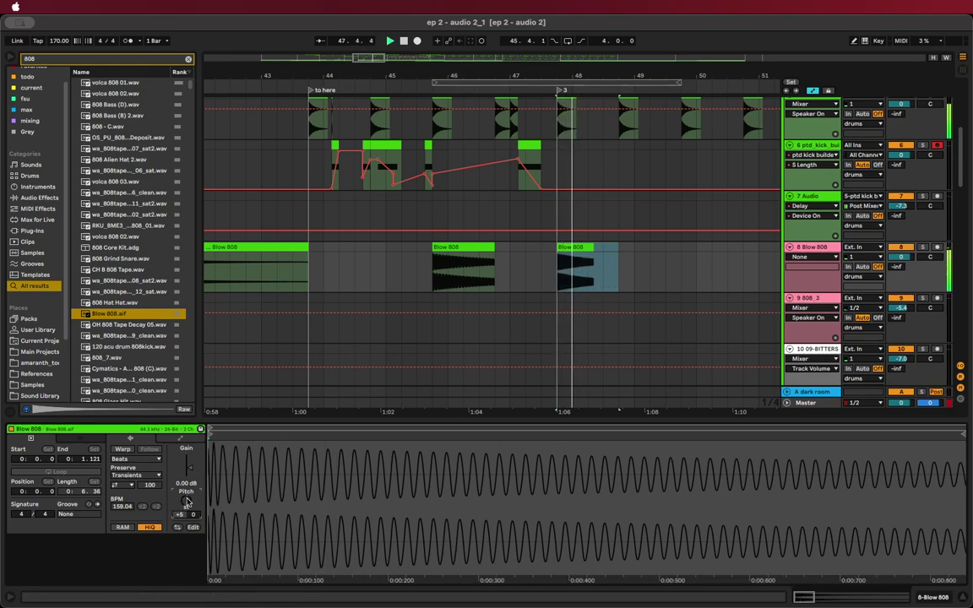
key("space")
key("Up")
key("space")
key("space")
key("Up")
key("space")
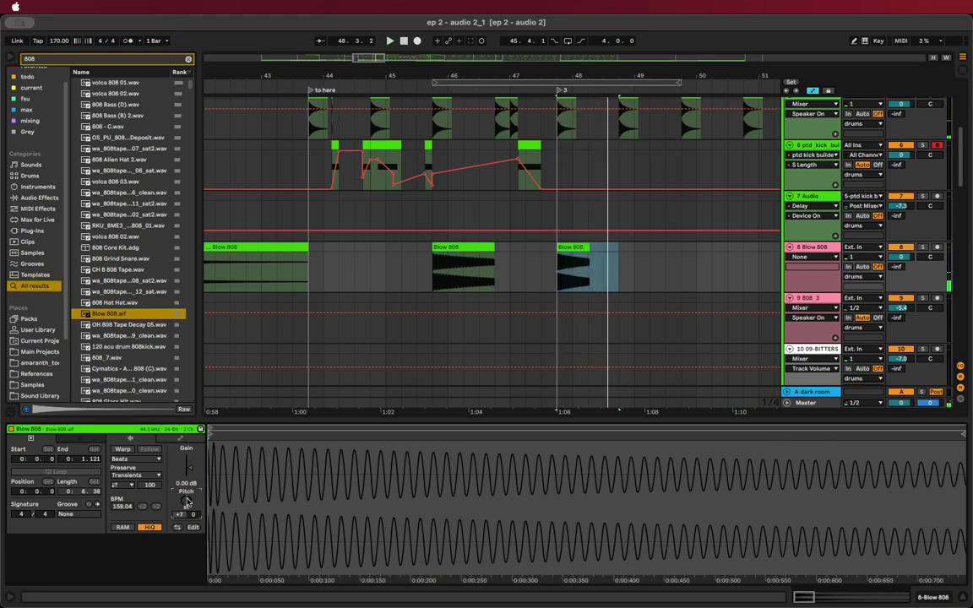
Set the pitch of the Blow 808 clip at 47.4.1 to -1 semitone and play it back
type("-1")
key("Return")
key("space")
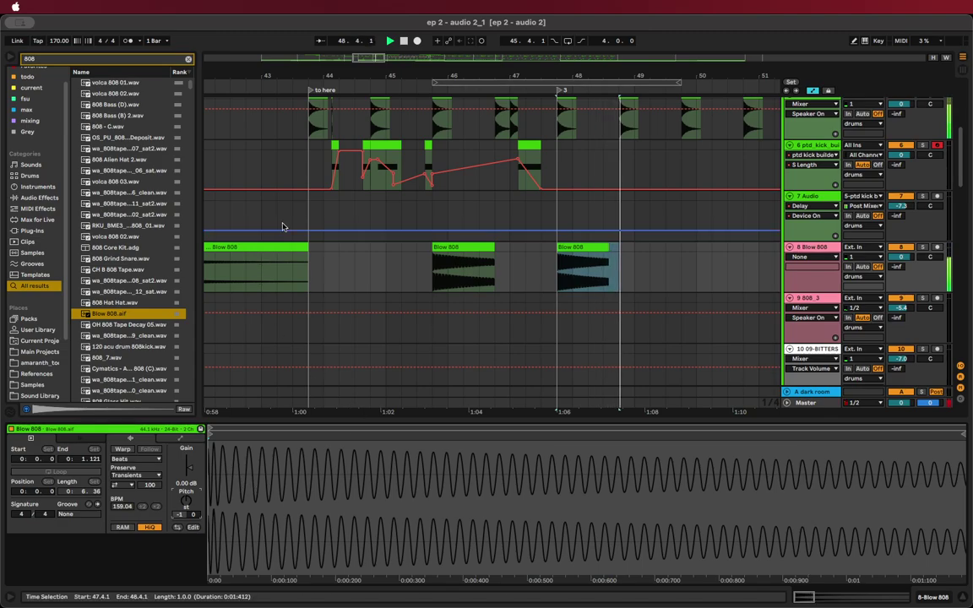
scroll(610, 176, "right", 3)
key("space")
Duplicate the kicks at 48.4.1 and 50.4.1 to 49.1.1 and 51.1.1 on the ptd_kick_builders1 track
scroll(557, 203, "up", 8)
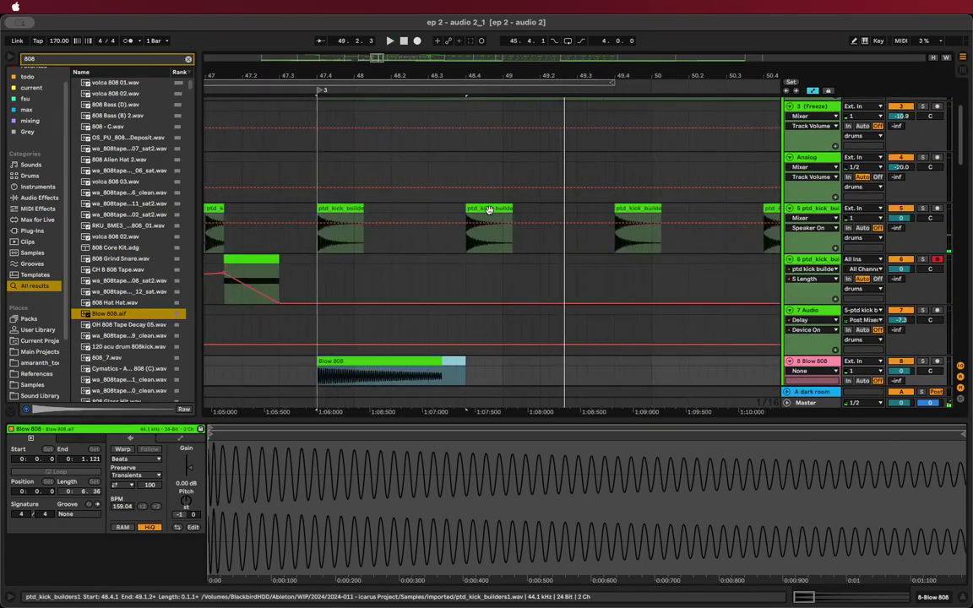
left_click_drag(488, 209, 526, 211)
key("space")
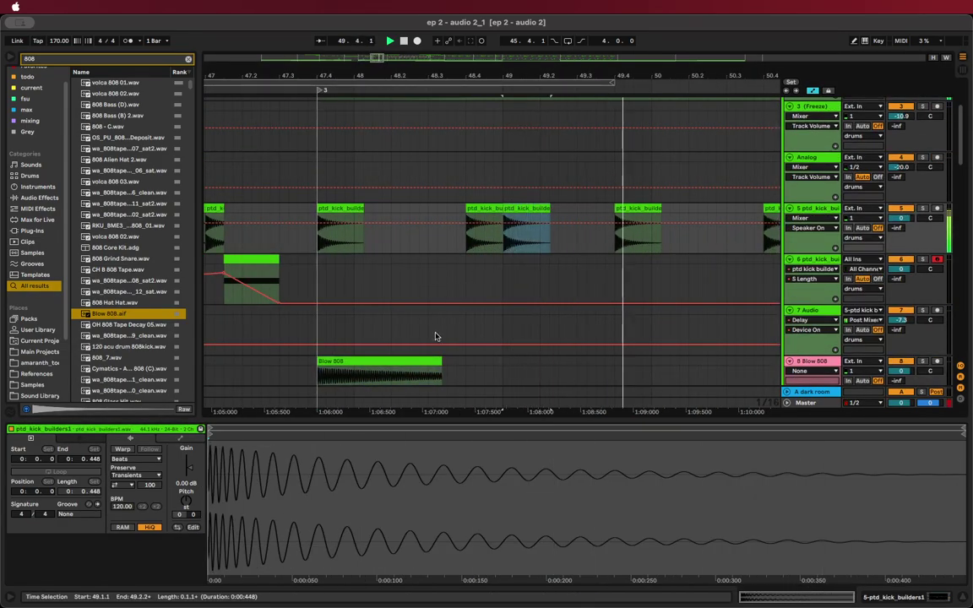
scroll(441, 359, "down", 2)
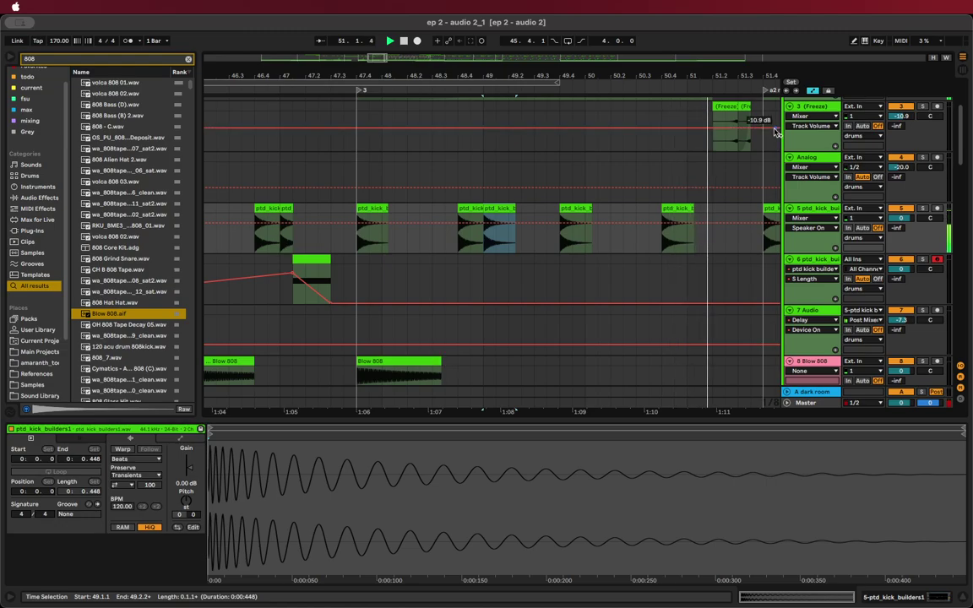
left_click_drag(681, 209, 704, 211)
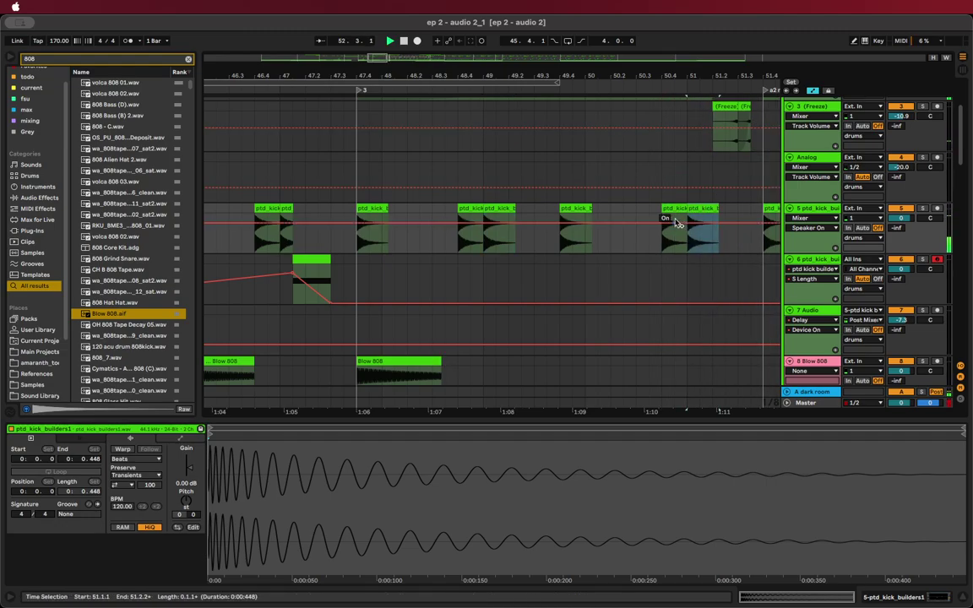
Extend the Blow 808 clip at 47.4.1 to 51.4.1 and play it back
scroll(452, 304, "down", 3)
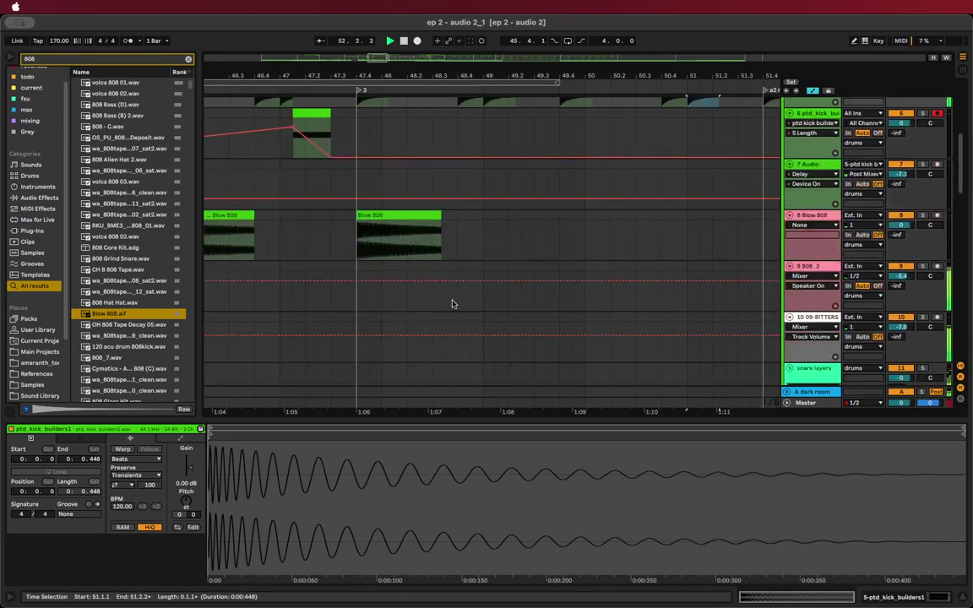
scroll(437, 210, "down", 3)
left_click_drag(440, 221, 557, 226)
key("space")
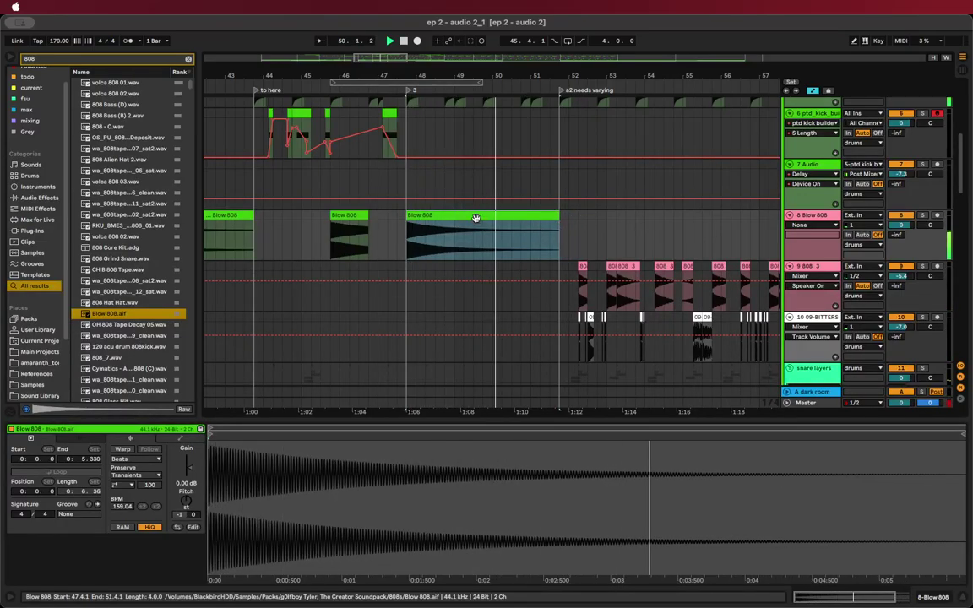
Duplicate the four-bar Blow 808 clip to 51.4.1 and shorten the original to end at 50.4.1
left_click_drag(475, 216, 630, 229)
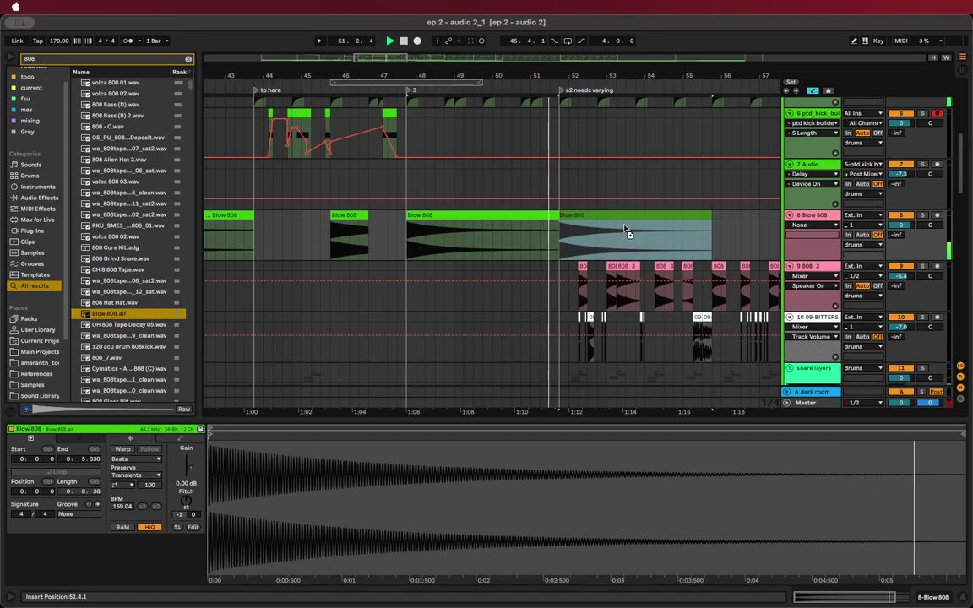
left_click_drag(559, 221, 520, 221)
key("space")
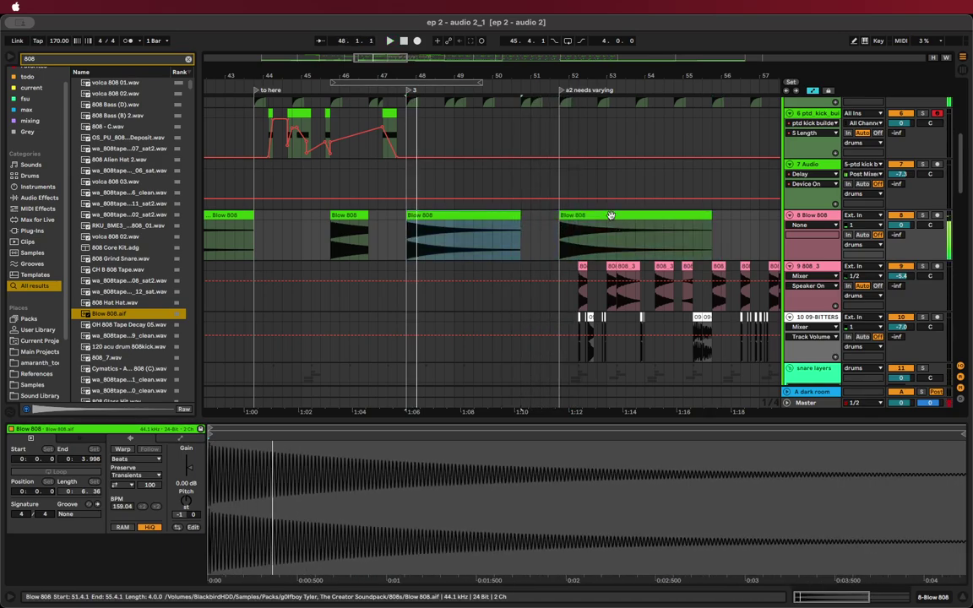
Set the Blow 808 clip at 51.4.1 to -4 semitones and shorten it to end at about 52.2.1
left_click(611, 215)
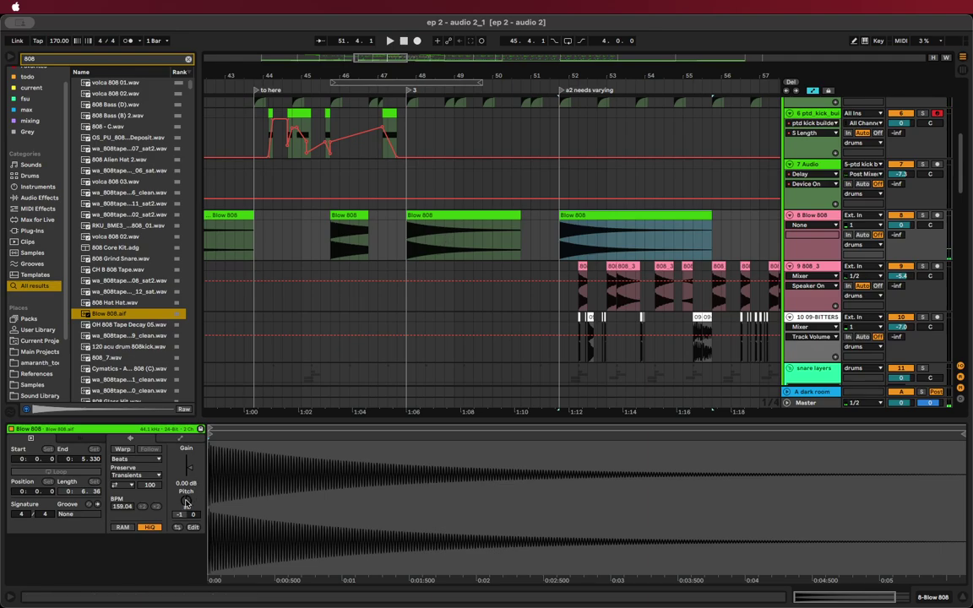
left_click_drag(185, 504, 186, 524)
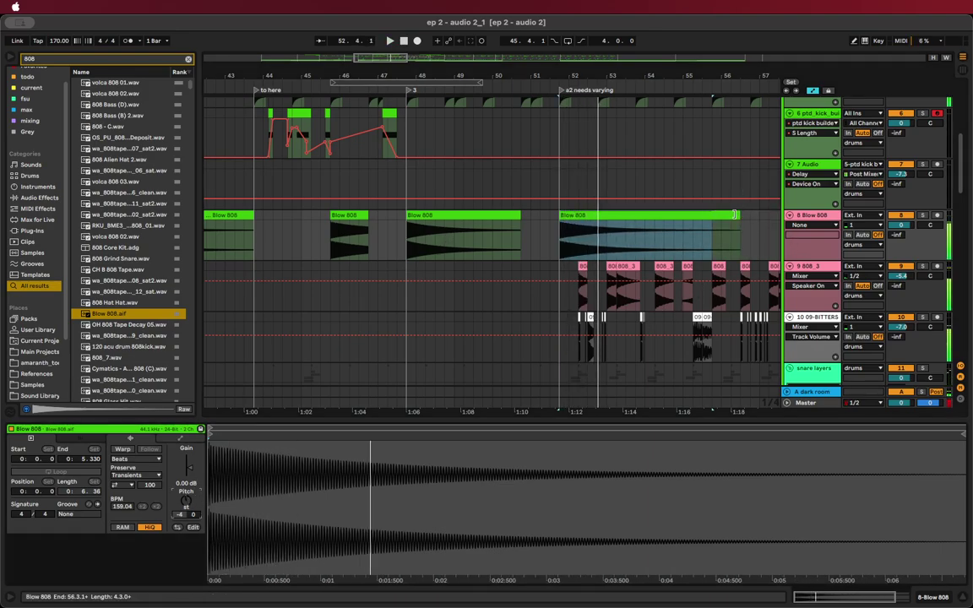
left_click_drag(739, 228, 578, 231)
key("space")
Duplicate the Blow 808 clip to 52.4.1 and trim the copy to end at about 52.4.3
scroll(606, 231, "up", 5)
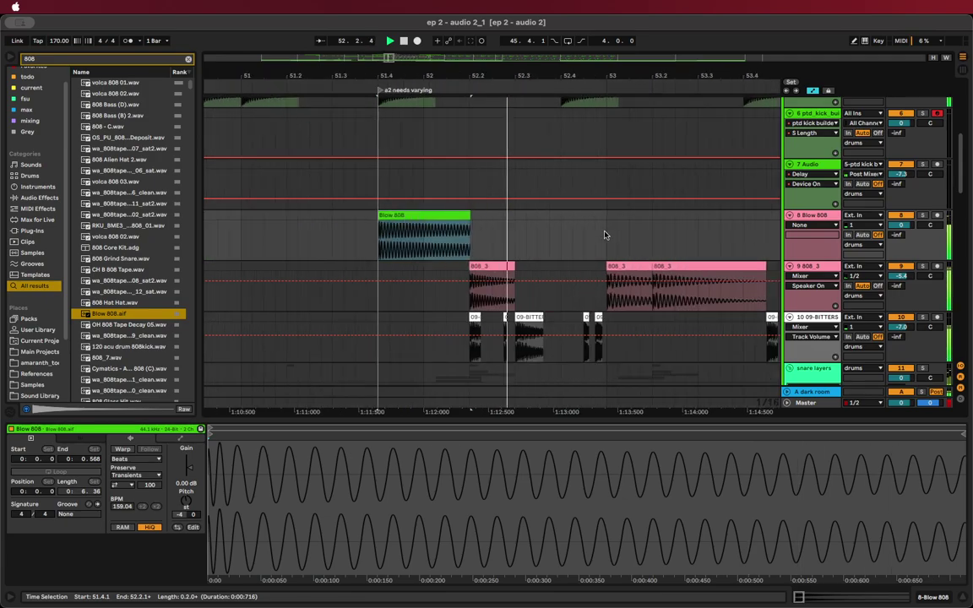
scroll(566, 226, "up", 1)
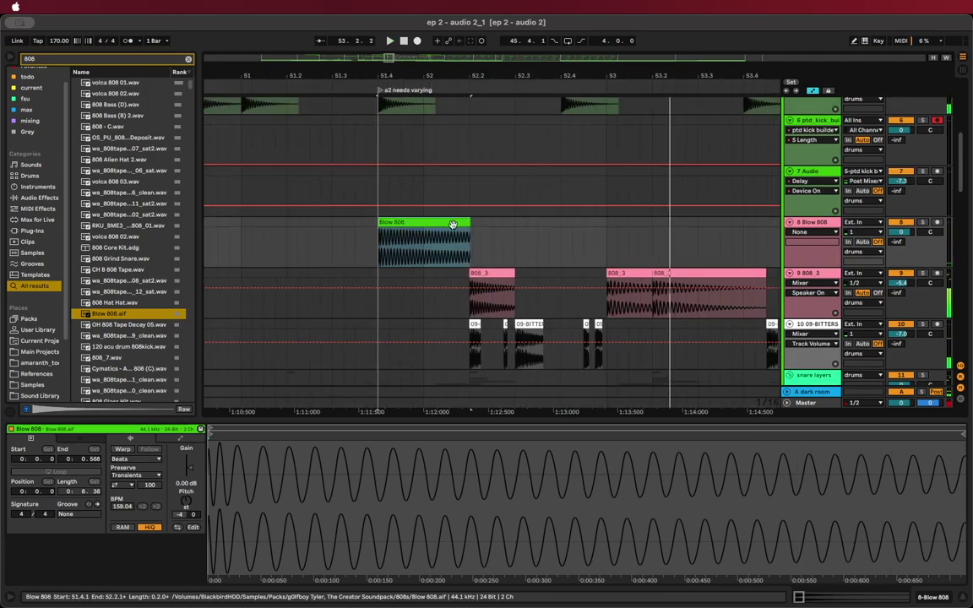
left_click_drag(463, 230, 582, 233)
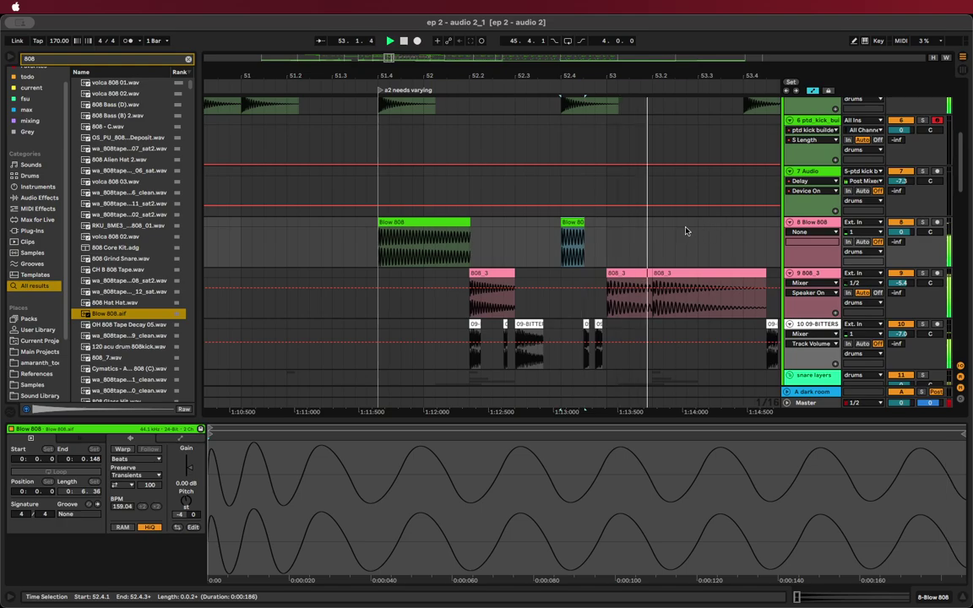
Shorten the 808_3 clip at 53.2.1 to end at 53.4.1 and duplicate the short Blow 808 clip to 53.4.1
scroll(560, 239, "up", 3)
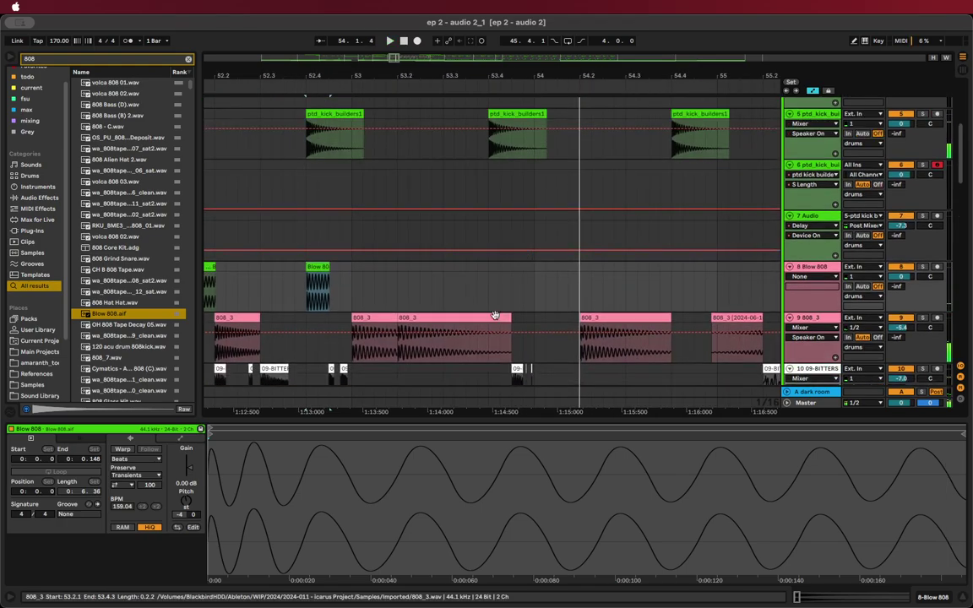
left_click_drag(511, 317, 489, 318)
left_click_drag(329, 278, 507, 262)
key("space")
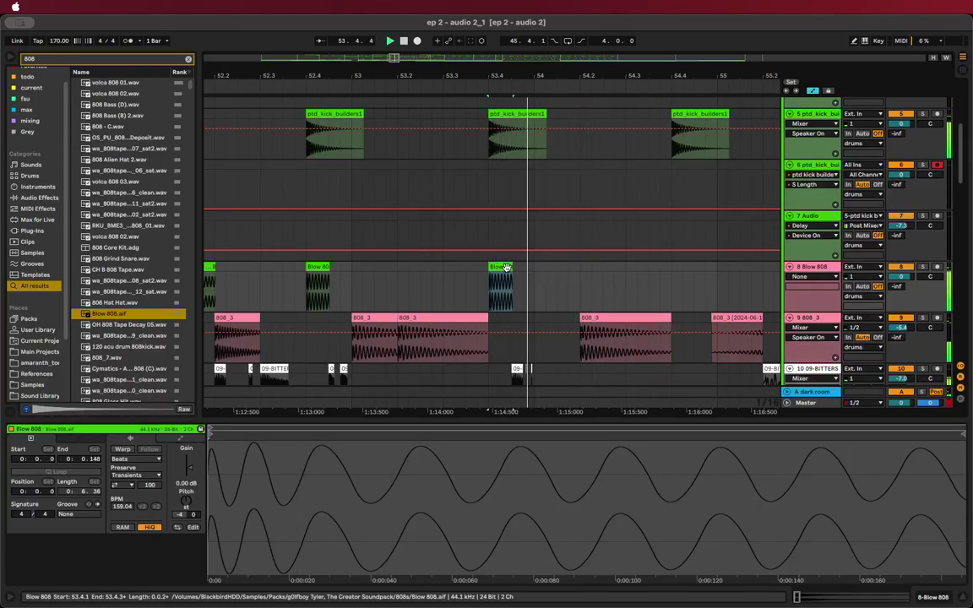
Duplicate the short Blow 808 clip to 54.1.1 and extend the copy to 54.2.1
left_click_drag(497, 269, 548, 270)
left_click_drag(557, 267, 581, 283)
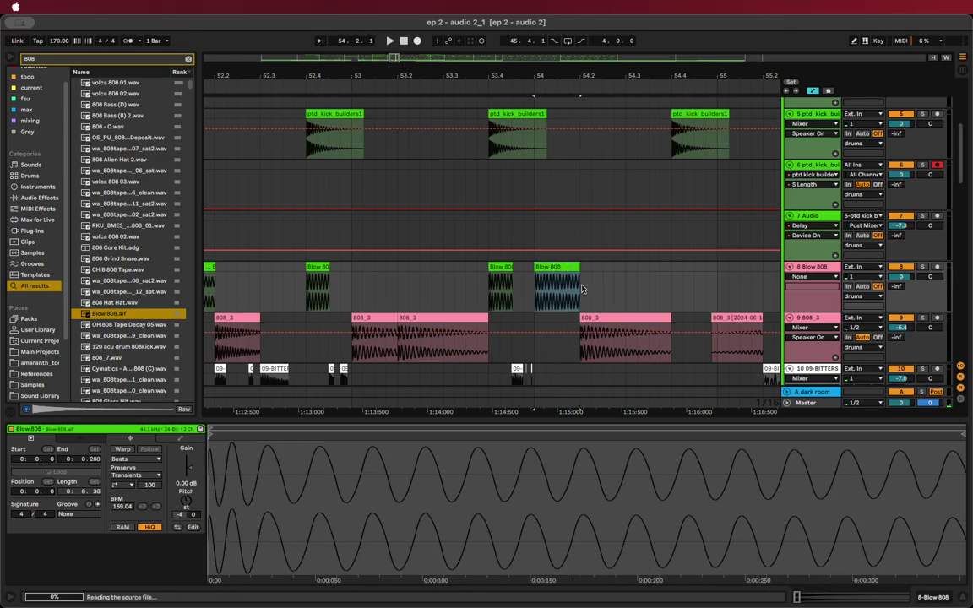
Play back the passage with the reversed Blow 808 clip at bar 54.1.1
key("space")
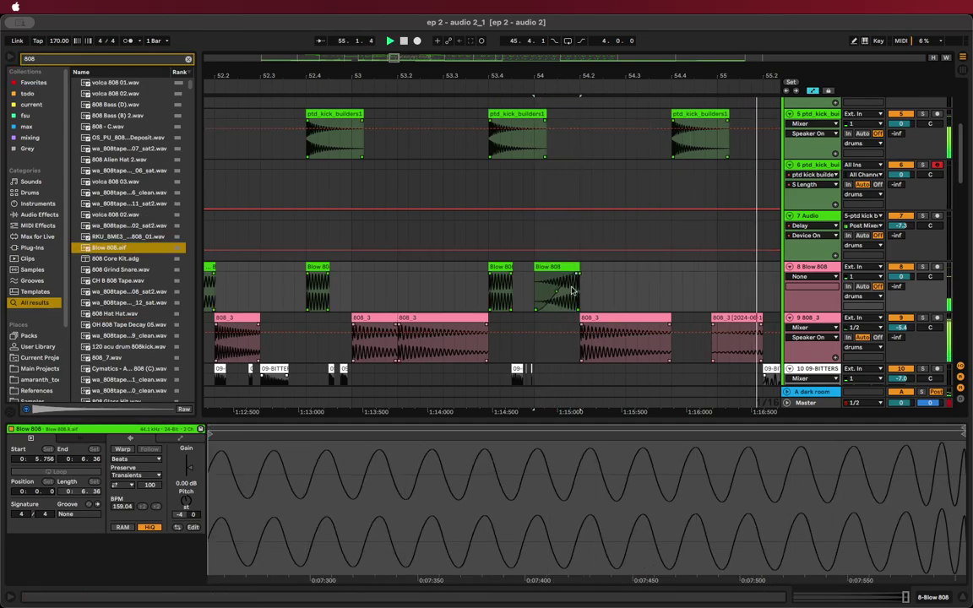
key("space")
scroll(552, 286, "down", 10)
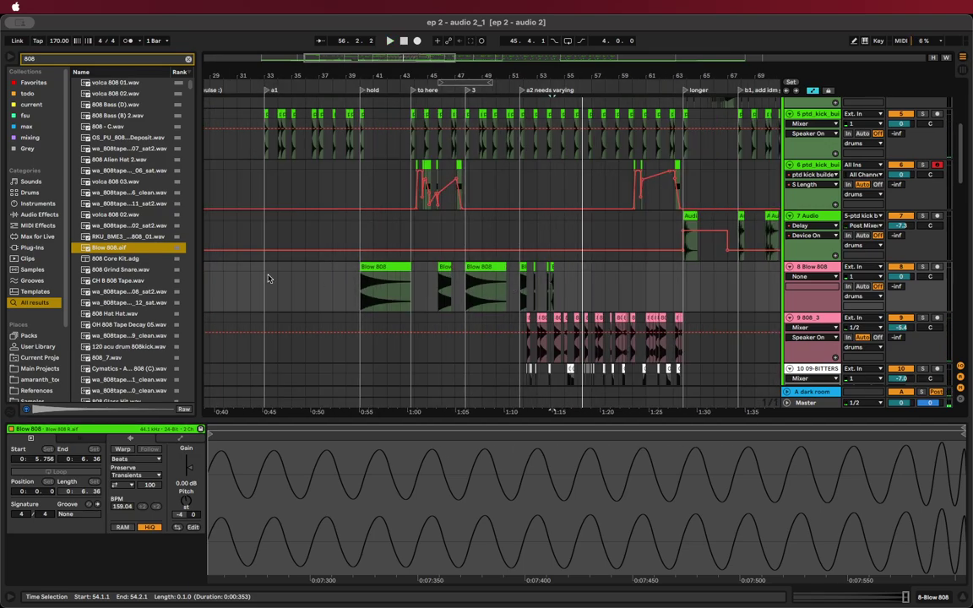
Place a Blow 808 clip at the a1 marker, from bar 33.1.1 to about 38.2.3, and play it back
left_click(268, 279)
key("space")
left_click_drag(391, 268, 349, 268)
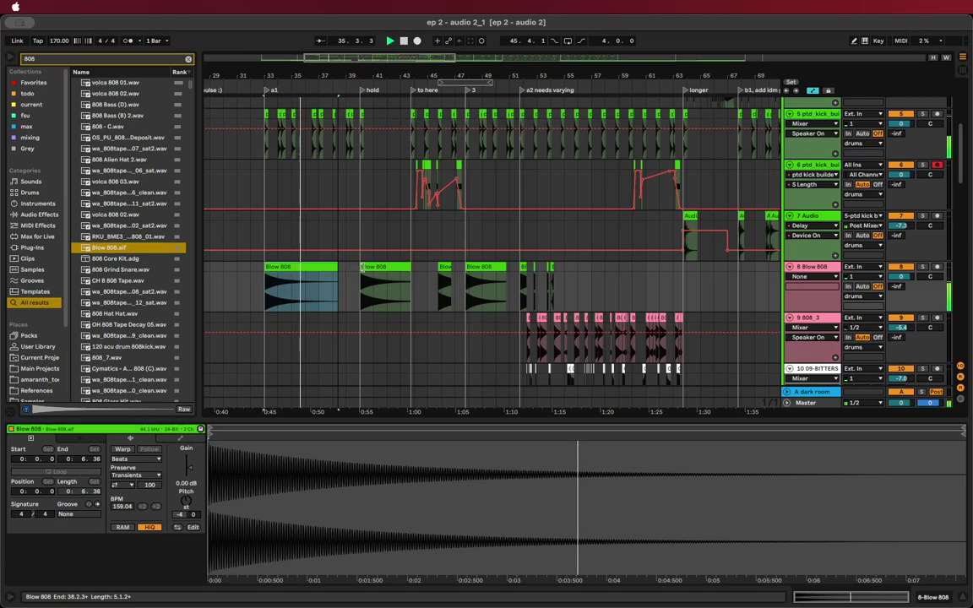
scroll(285, 212, "up", 5)
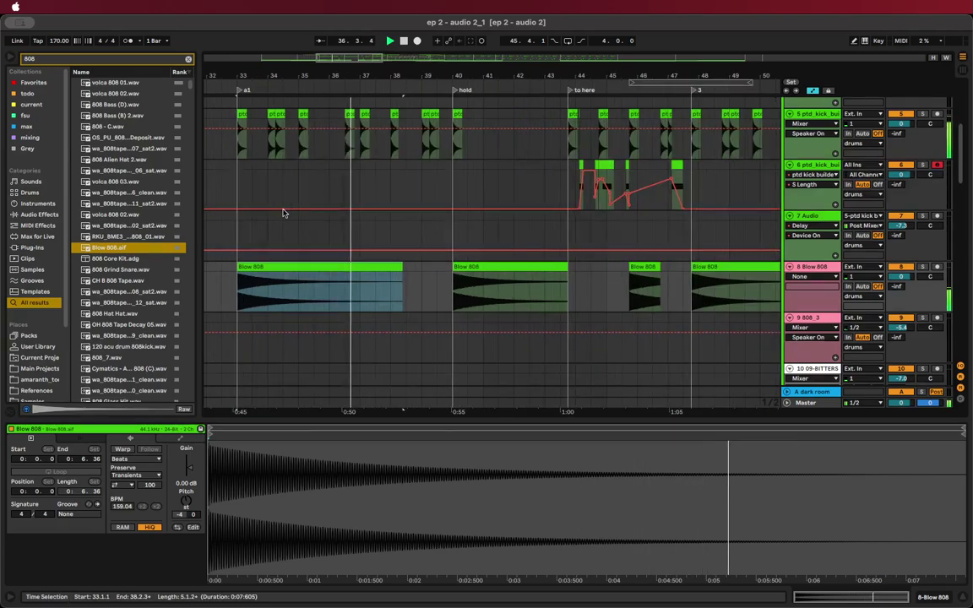
Delete the kick clip at bar 36.3.1 on the ptd_kick_builders track
left_click(349, 118)
key("Delete")
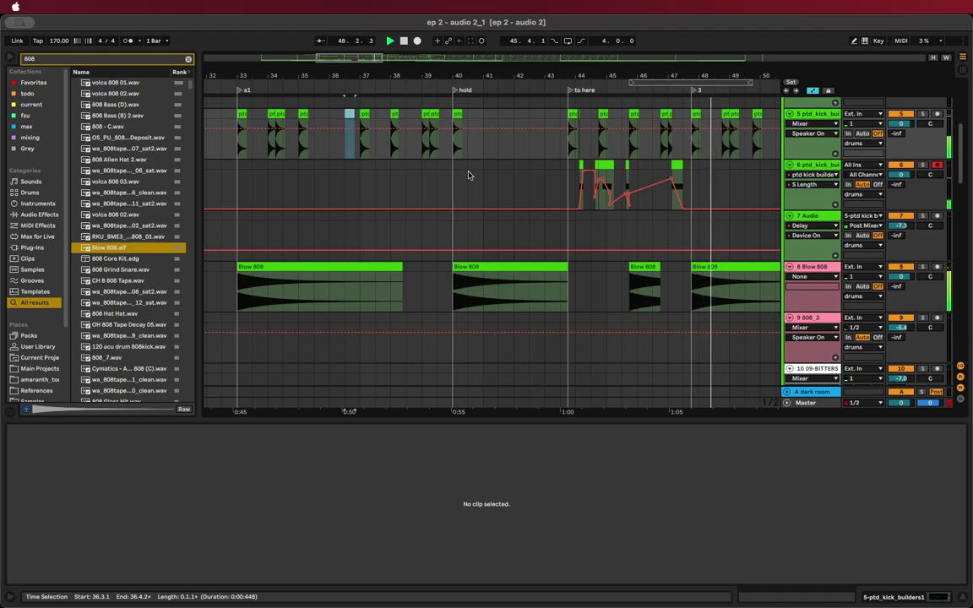
Copy the Blow 808 clip at marker 3 to bar 48.4.1 and transpose the copy to +1 semitone
scroll(667, 241, "right", 3)
scroll(642, 262, "up", 3)
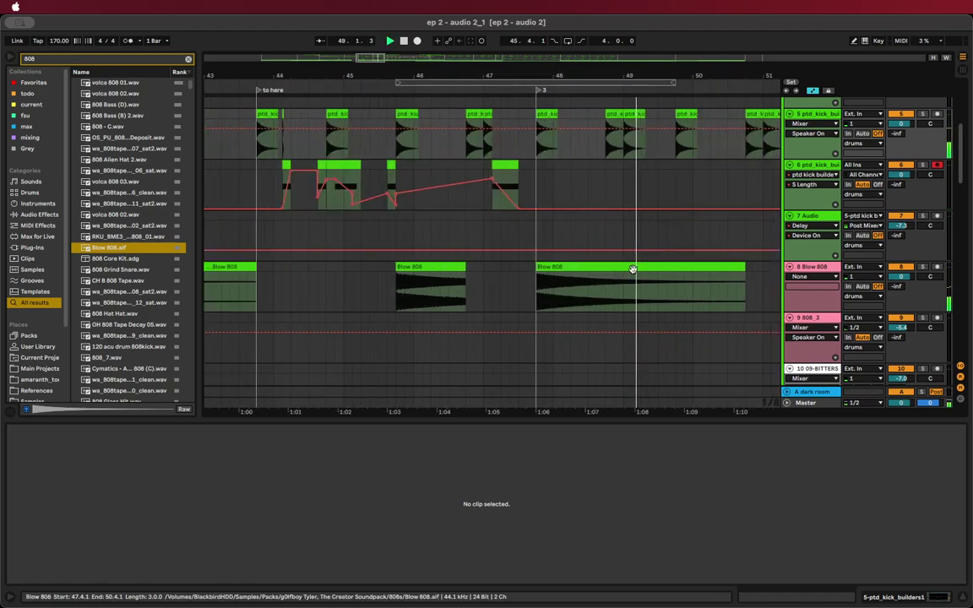
left_click(538, 263)
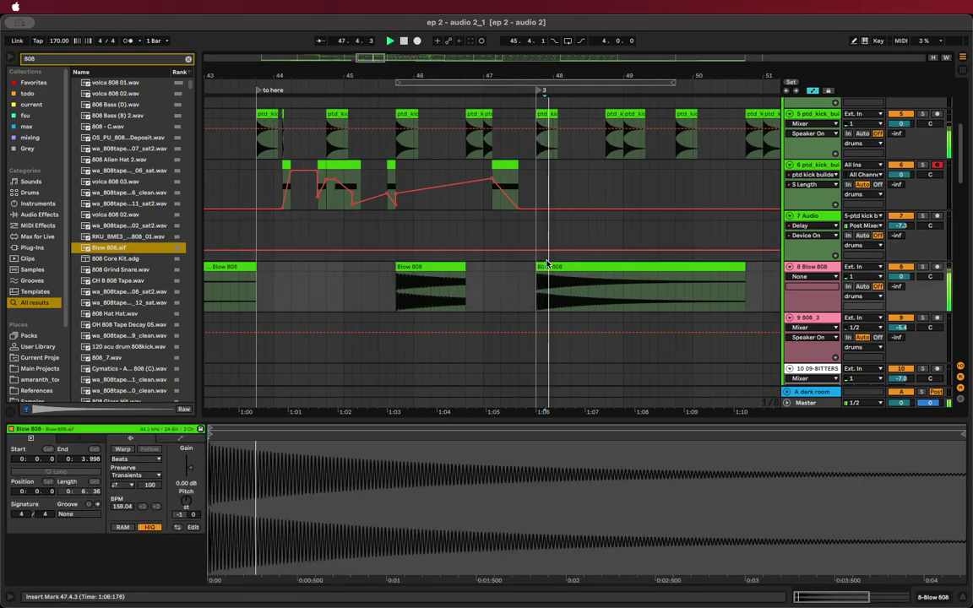
left_click_drag(586, 267, 652, 272)
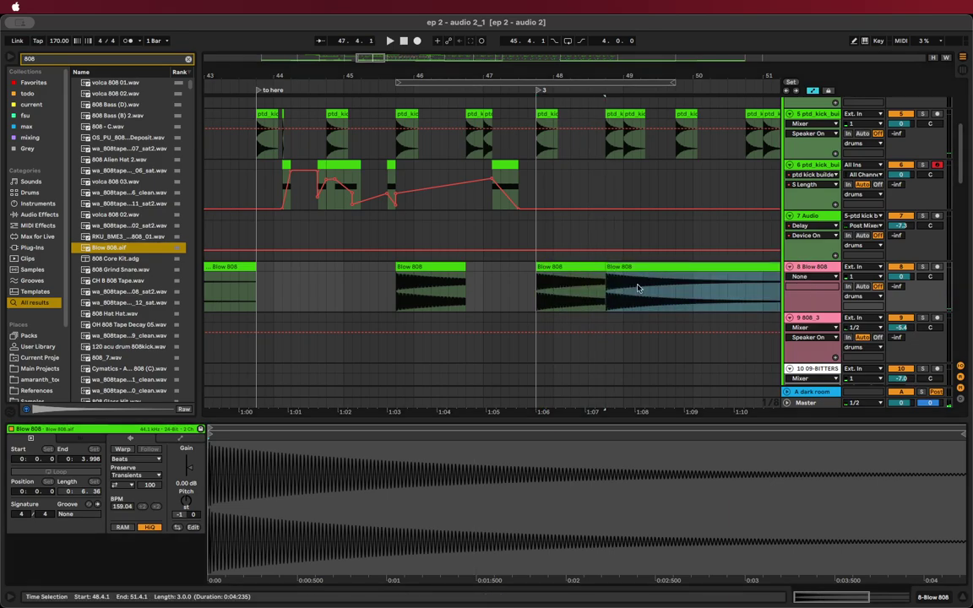
key("space")
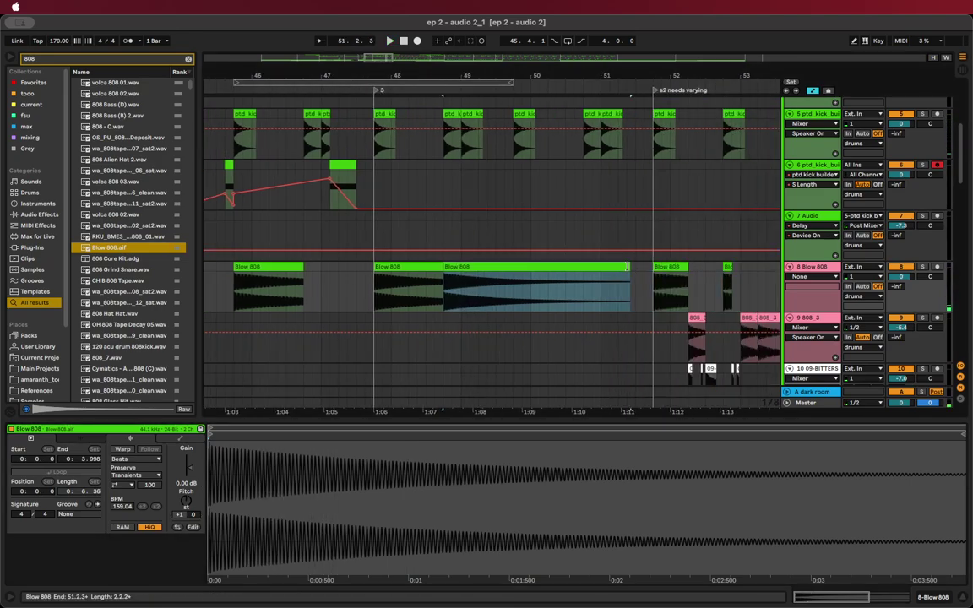
Shorten the Blow 808 copy at bar 48.4.1 to one beat and duplicate it right behind itself
left_click_drag(627, 266, 460, 269)
key("ctrl+d")
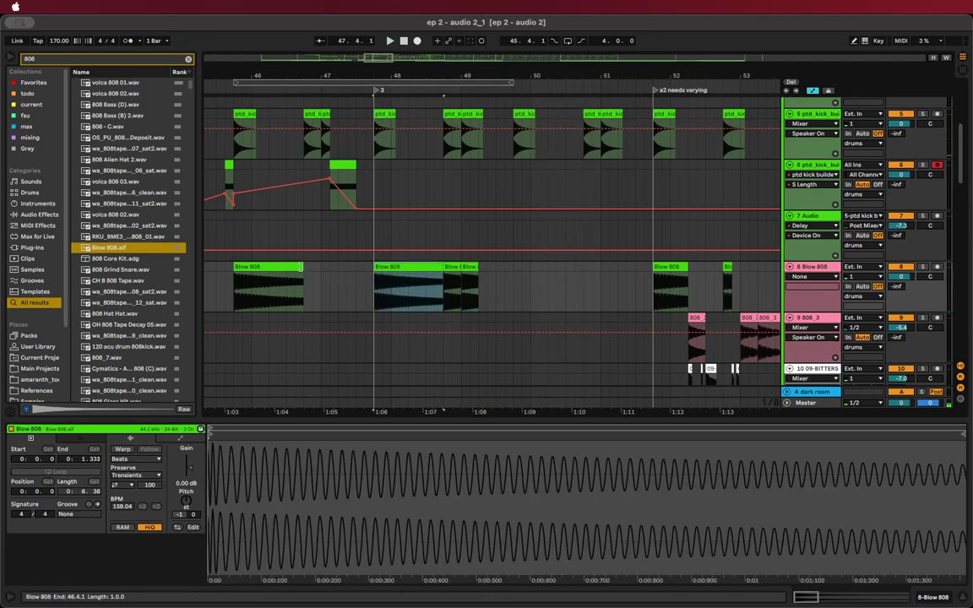
Copy the Blow 808 clip from bar 45.4.1 to 49.4.1 and play the passage back
left_click(278, 267)
left_click_drag(292, 268, 582, 282)
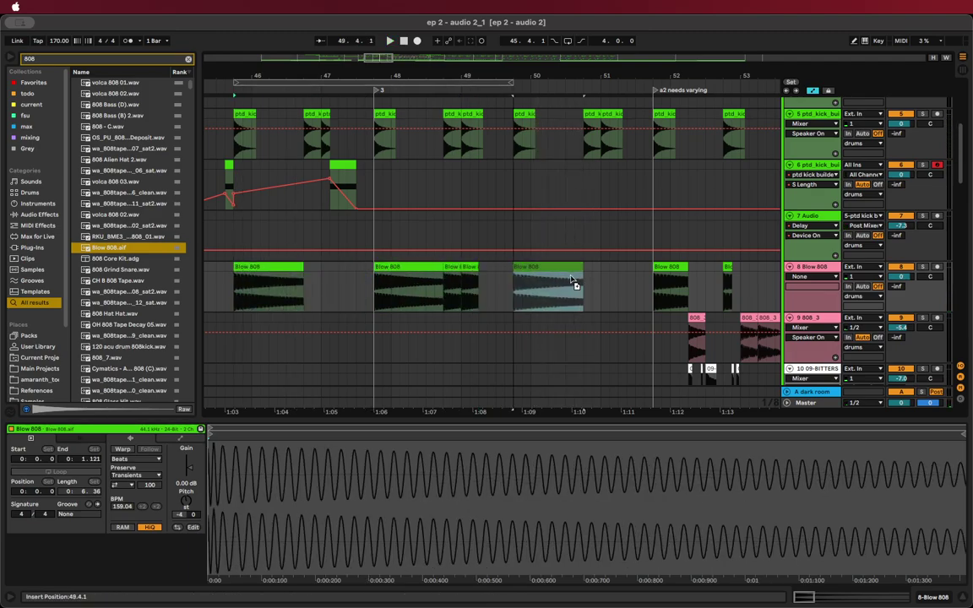
key("space")
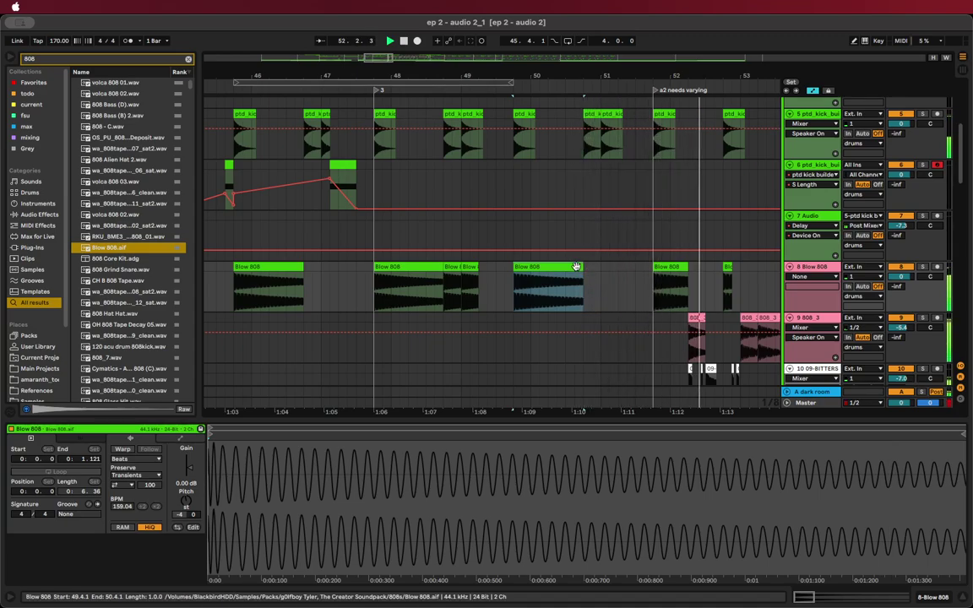
Insert one beat of silence at bar 43.4.1 and extend the Blow 808 clip at the hold marker to 44.1.1
scroll(576, 268, "down", 5)
scroll(585, 273, "left", 3)
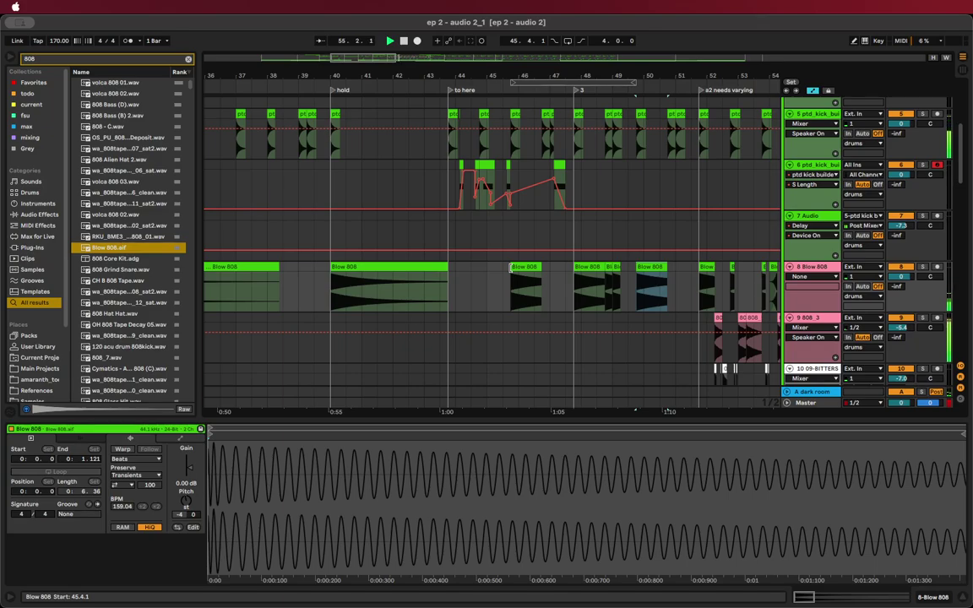
left_click(517, 255)
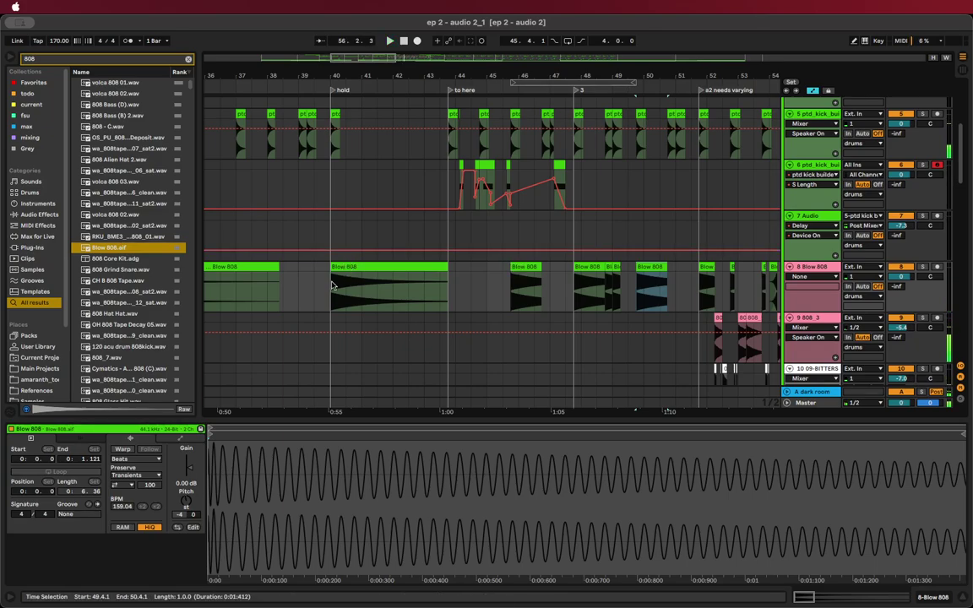
left_click_drag(332, 285, 455, 290)
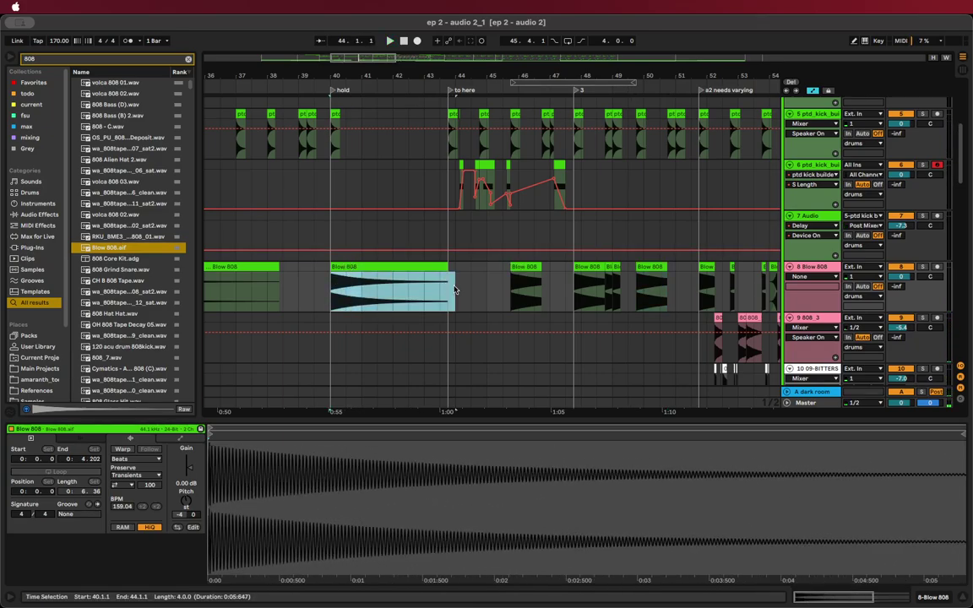
scroll(447, 291, "up", 5)
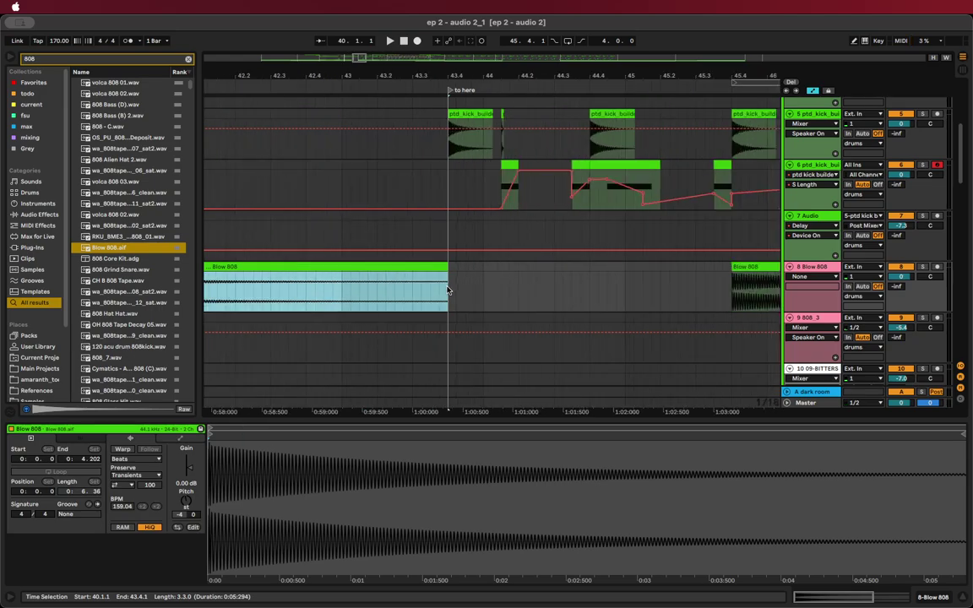
left_click_drag(450, 287, 481, 279)
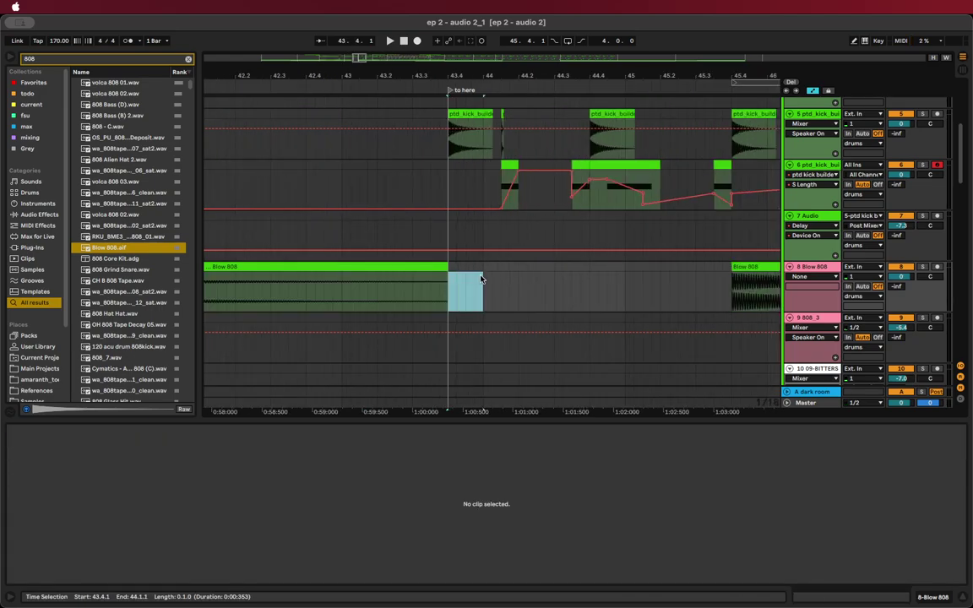
key("super+i")
left_click_drag(444, 269, 478, 272)
Play the arrangement from the hold marker at bar 40.1.1 and review the tracks through the to here section
scroll(405, 321, "down", 5)
scroll(392, 321, "down", 10)
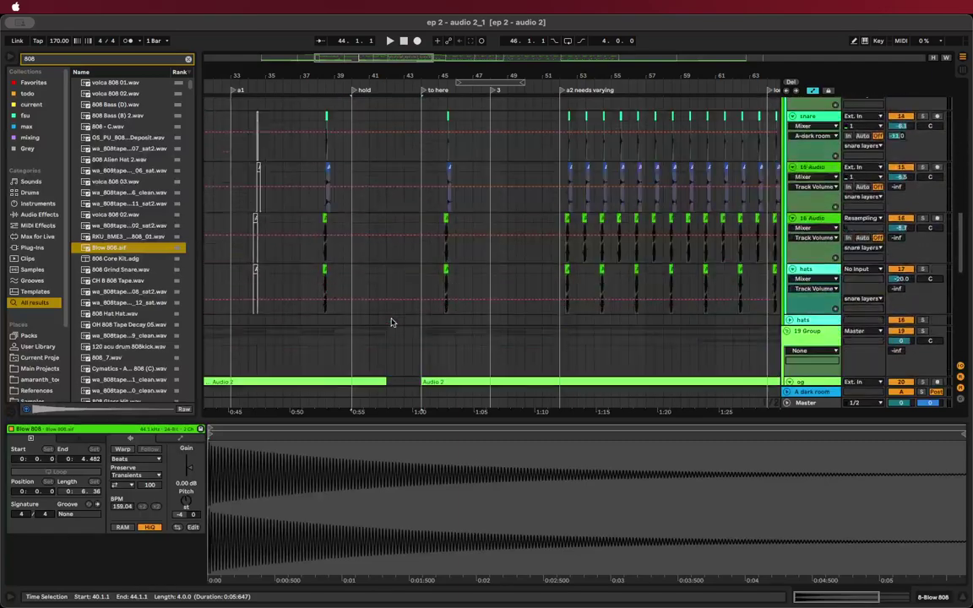
left_click(353, 235)
key("space")
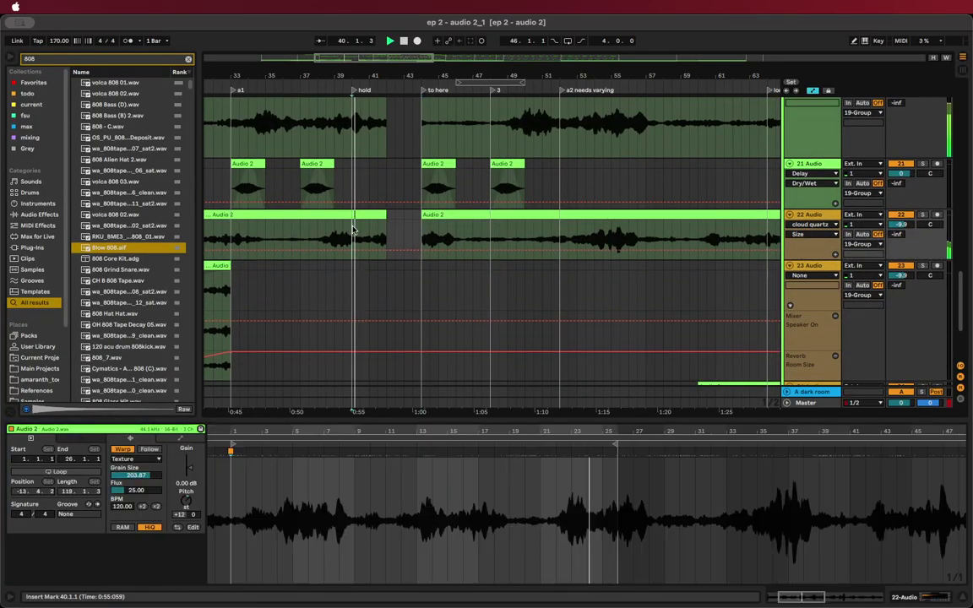
key("plus")
key("plus")
scroll(473, 199, "up", 3)
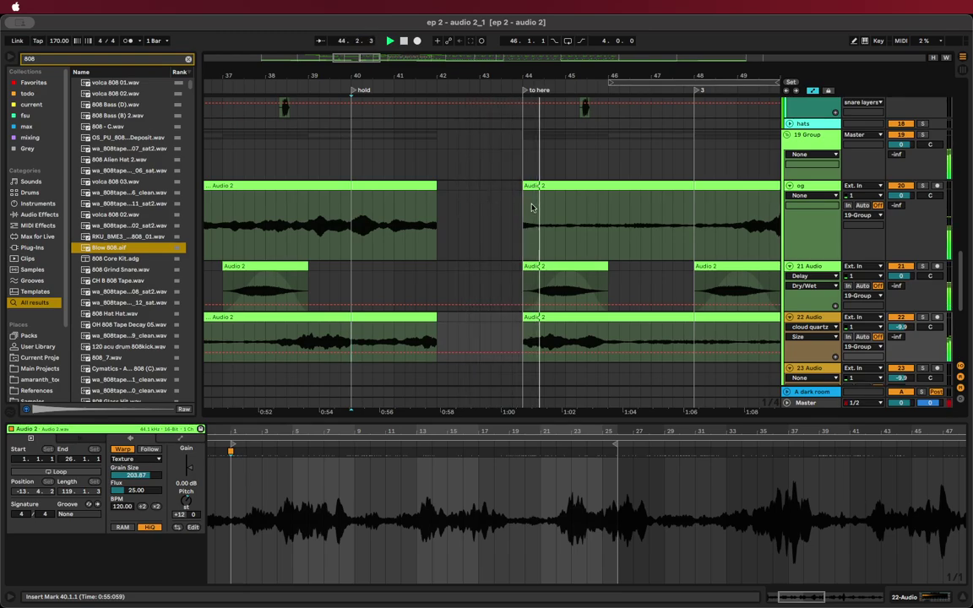
scroll(532, 207, "up", 10)
scroll(547, 210, "down", 5)
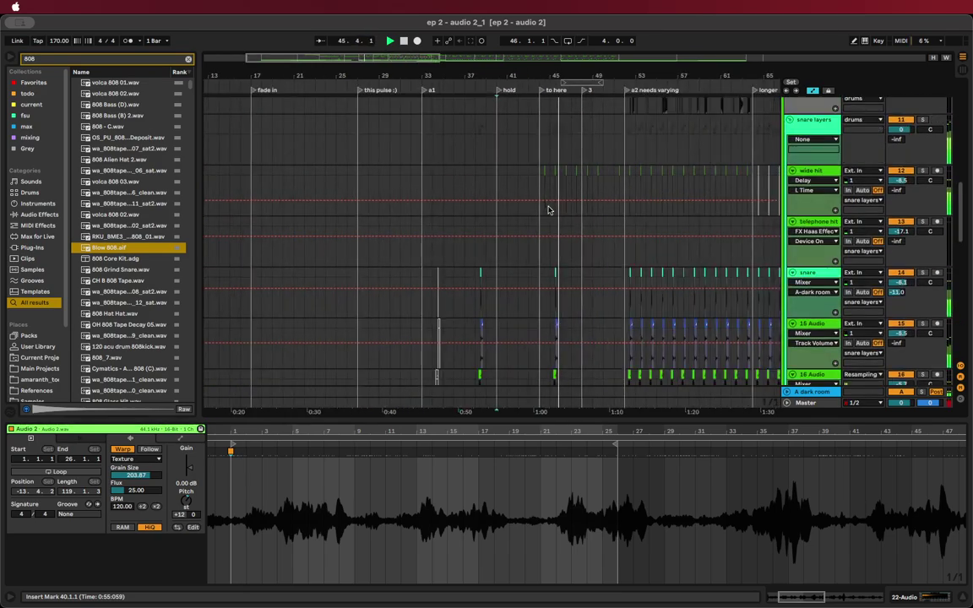
scroll(547, 209, "up", 4)
scroll(548, 210, "up", 2)
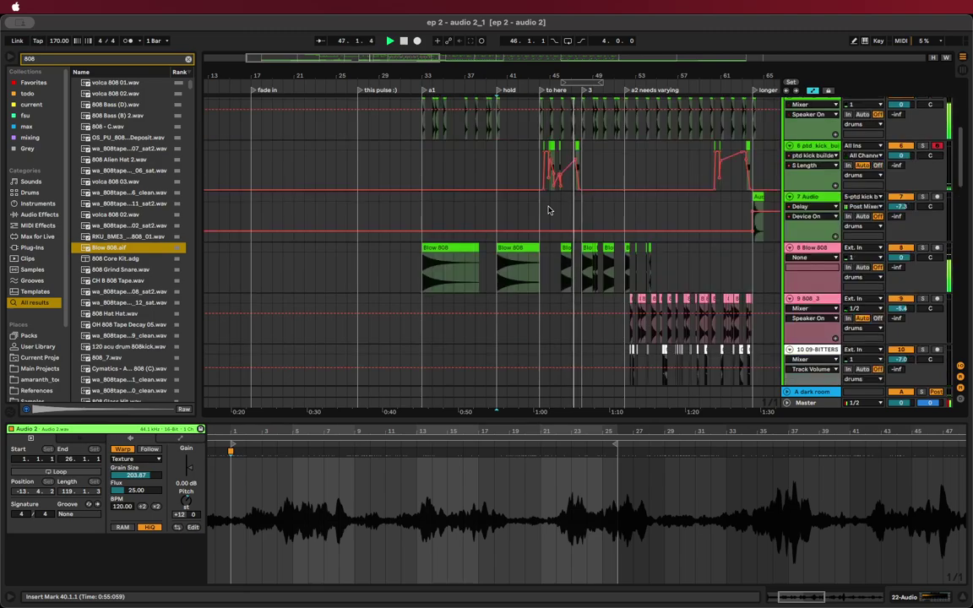
Reverse the Blow 808 clip at the hold marker and play the section back from bar 40.1.1
left_click(529, 247)
key("space")
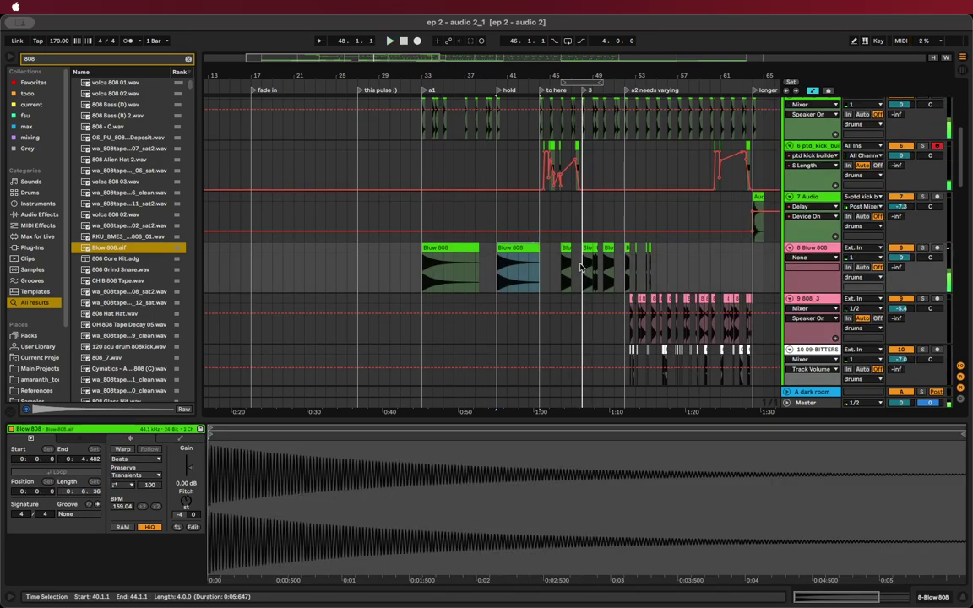
key("r")
key("space")
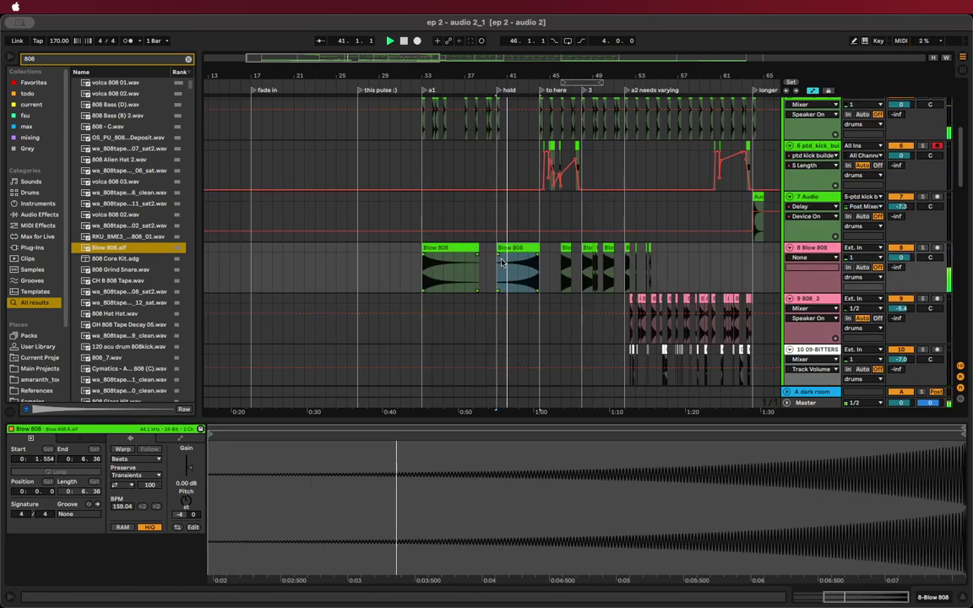
scroll(521, 237, "up", 3)
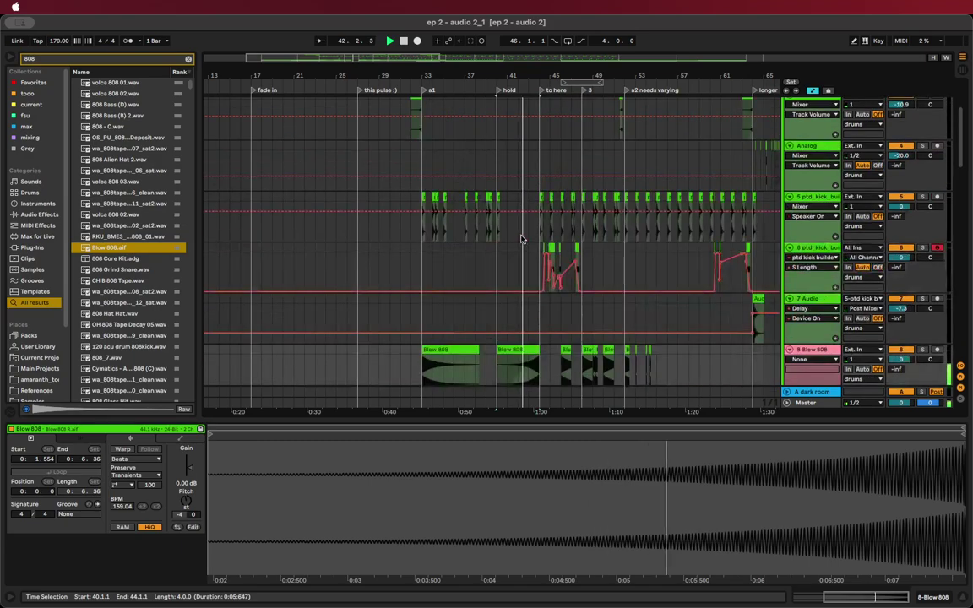
scroll(521, 239, "up", 3)
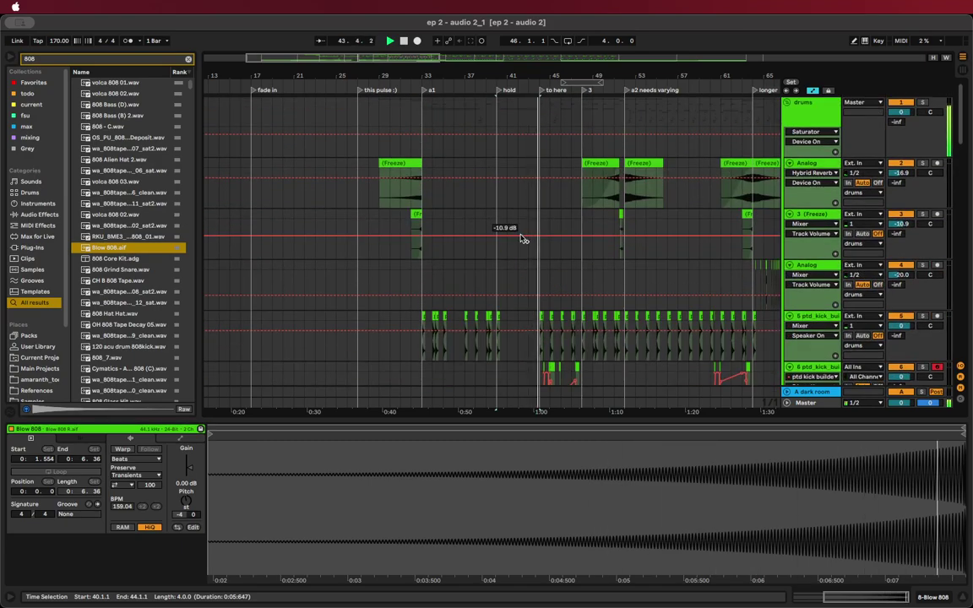
scroll(523, 240, "down", 5)
scroll(521, 236, "up", 3)
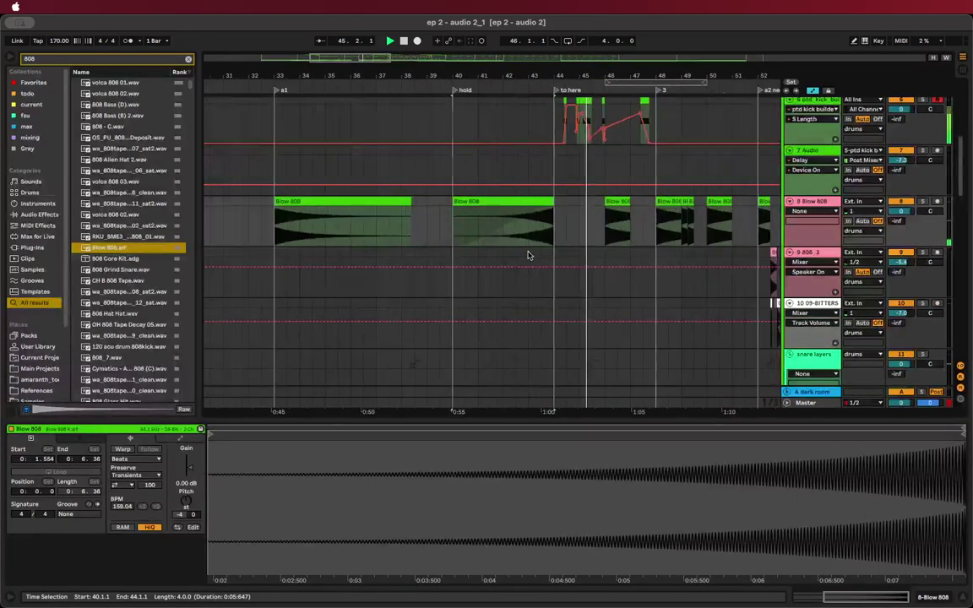
left_click(515, 234)
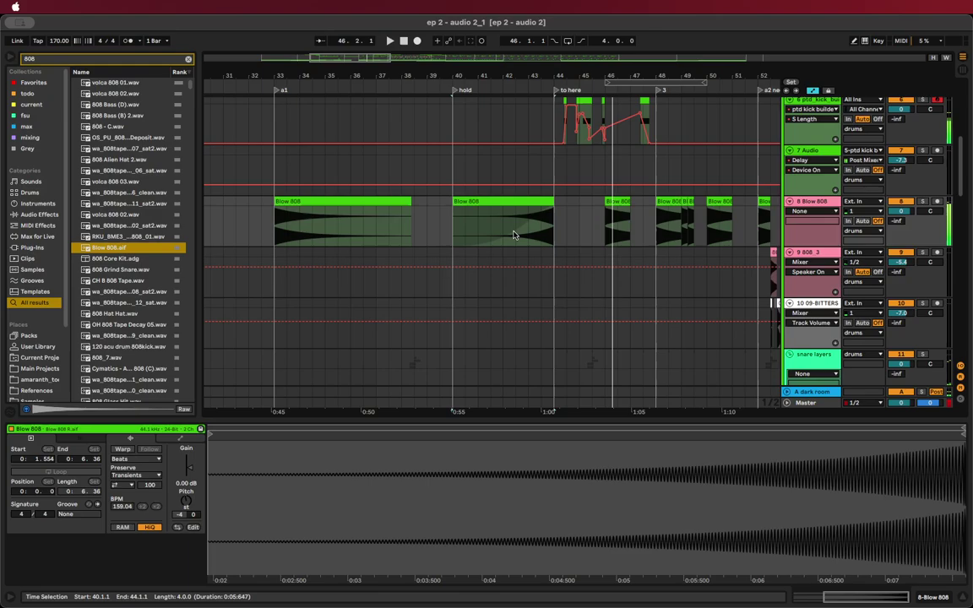
Delete the Blow 808 clip at the a1 marker
scroll(342, 192, "down", 3)
left_click(341, 202)
key("Delete")
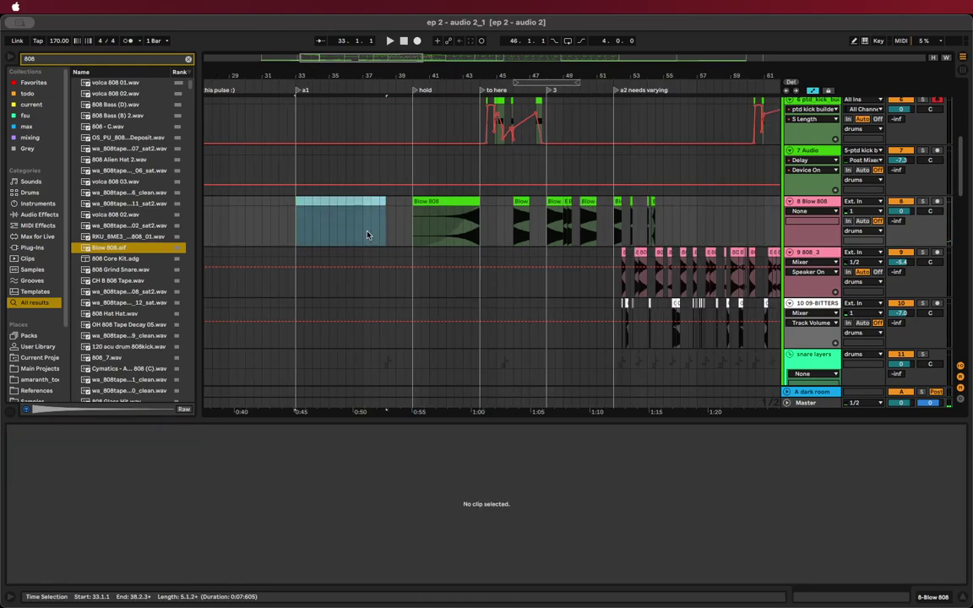
Delete the "this pulse :)" marker ahead of the a1 section
scroll(367, 235, "down", 3)
scroll(300, 235, "left", 5)
scroll(344, 242, "up", 3)
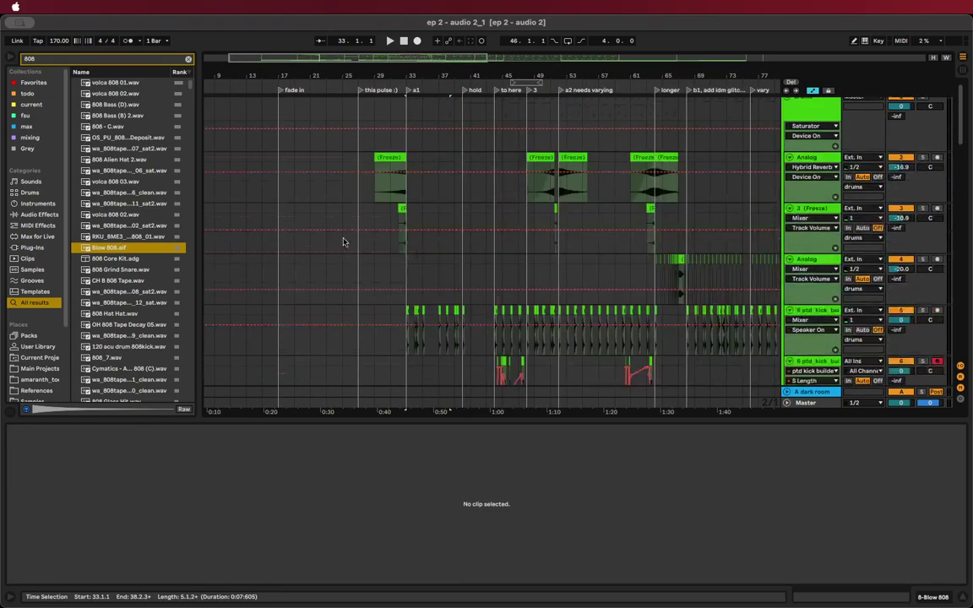
scroll(344, 242, "down", 1)
right_click(358, 91)
left_click(380, 99)
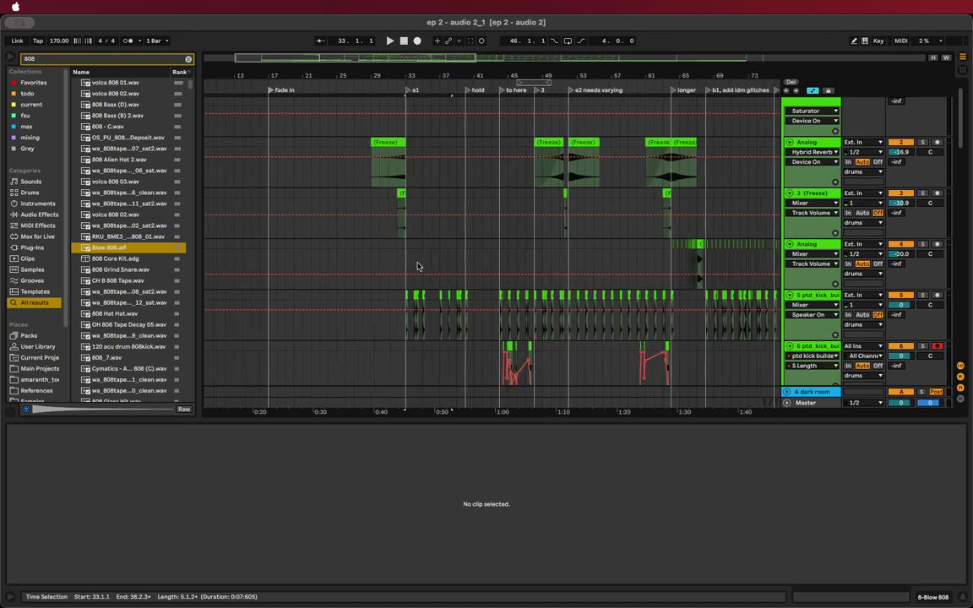
Rename the a1 marker to "a1 microbeats?"
scroll(398, 120, "up", 3)
right_click(394, 90)
left_click(411, 107)
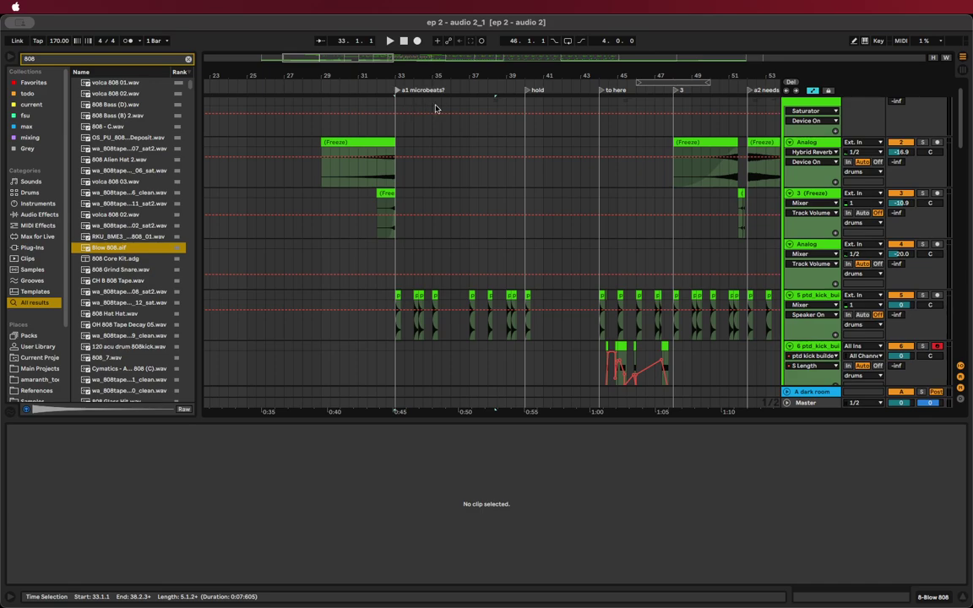
Play the arrangement from bar 32.3.1 into the "a1 microbeats?" section
left_click(391, 262)
key("space")
scroll(397, 263, "up", 3)
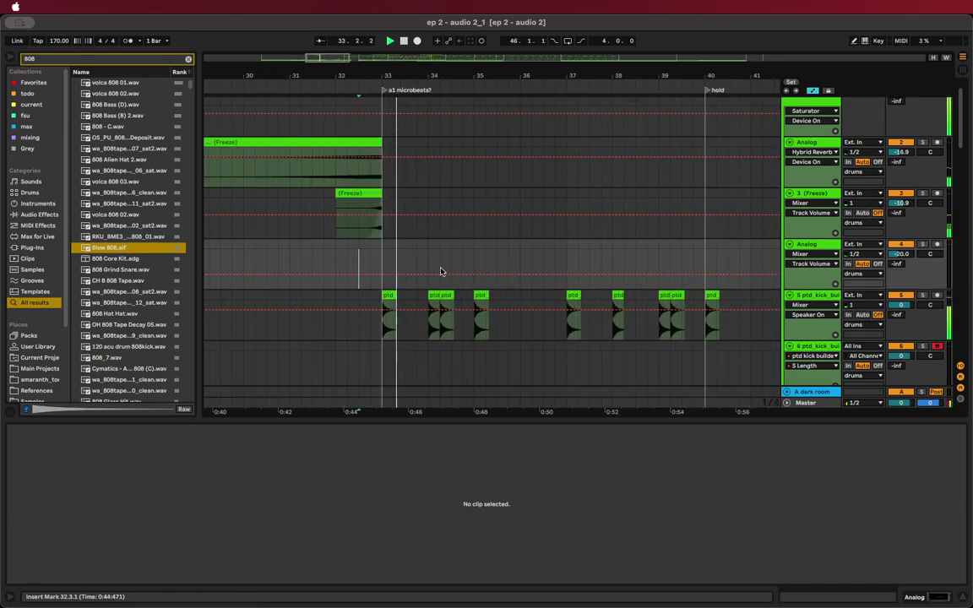
Thin out the kick clips between bars 33 and 41, leaving only hits at 33.1, 37.1 and 37.2
scroll(440, 271, "down", 4)
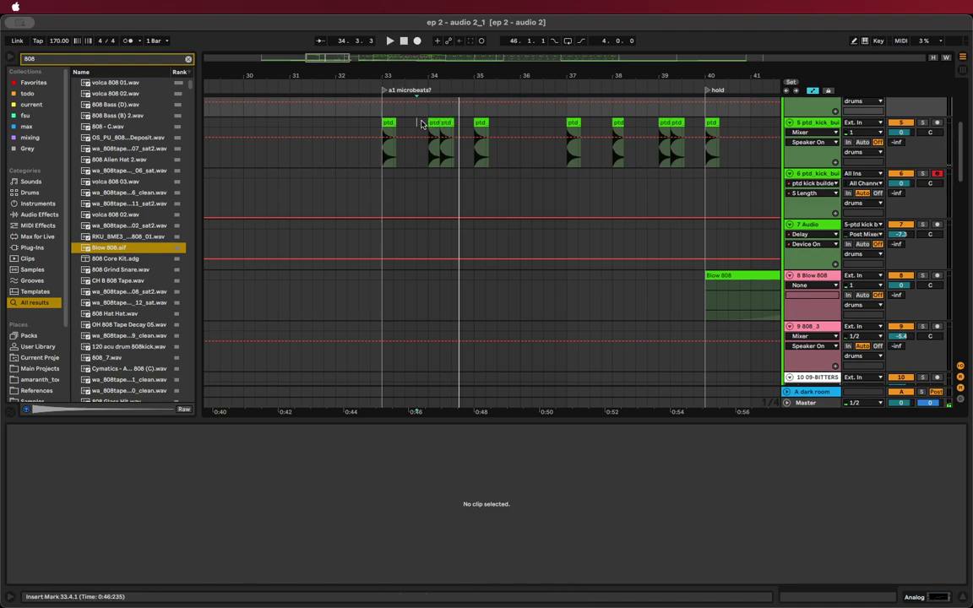
left_click_drag(420, 123, 732, 128)
left_click(574, 123)
key("super+z")
key("Delete")
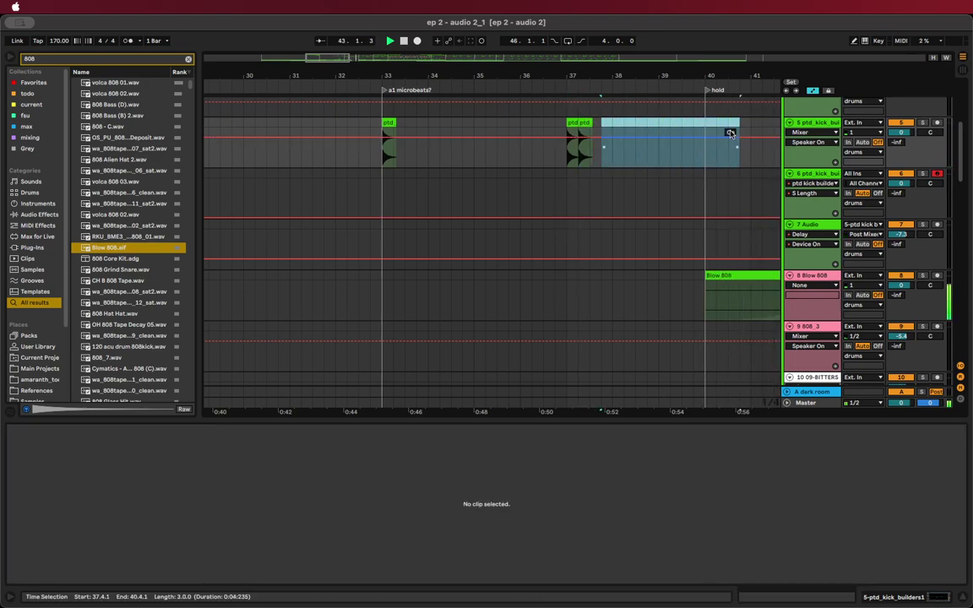
Play the arrangement from bar 32 into the "a1 microbeats?" section
scroll(688, 153, "right", 5)
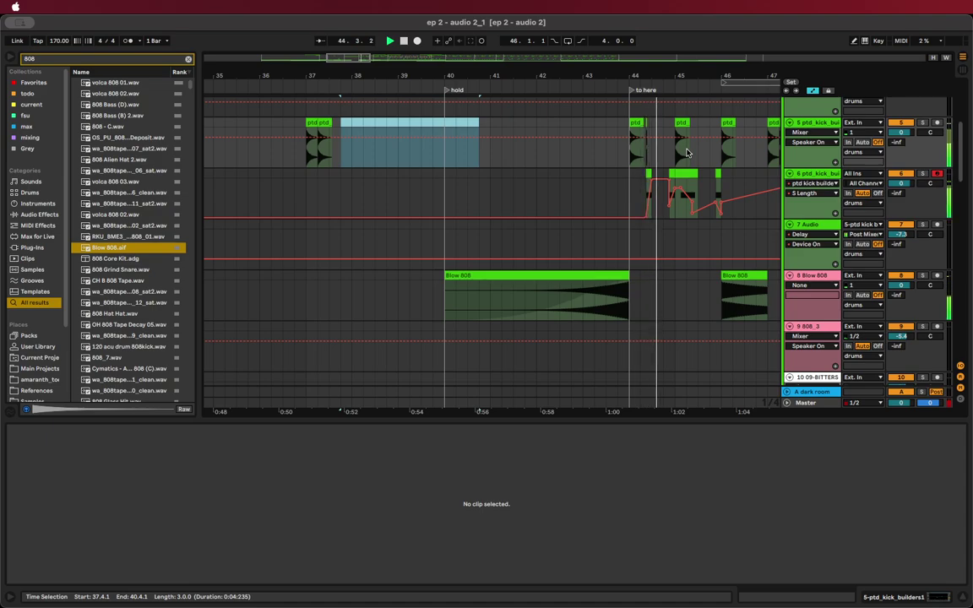
scroll(685, 153, "down", 10)
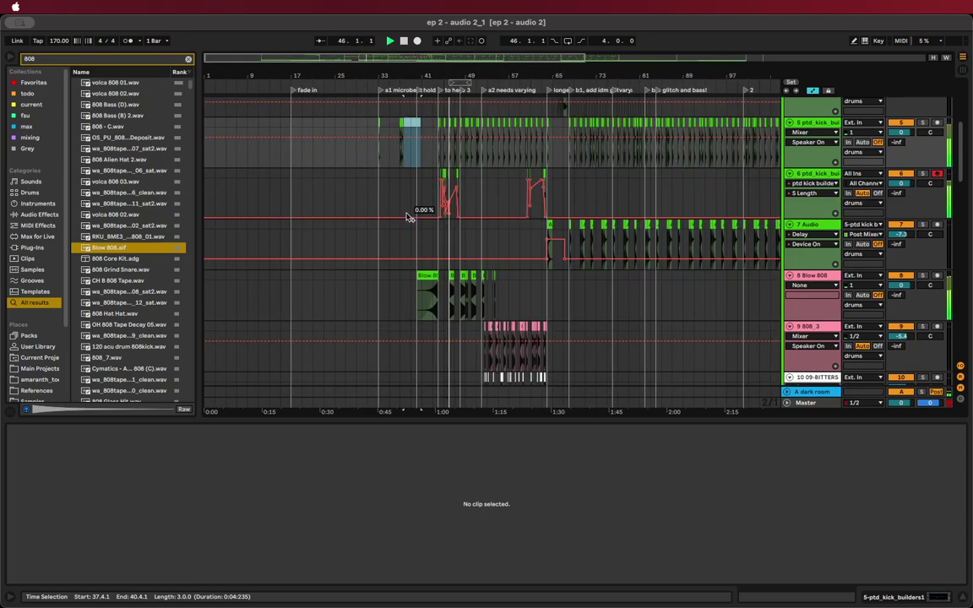
left_click(374, 192)
scroll(380, 198, "up", 3)
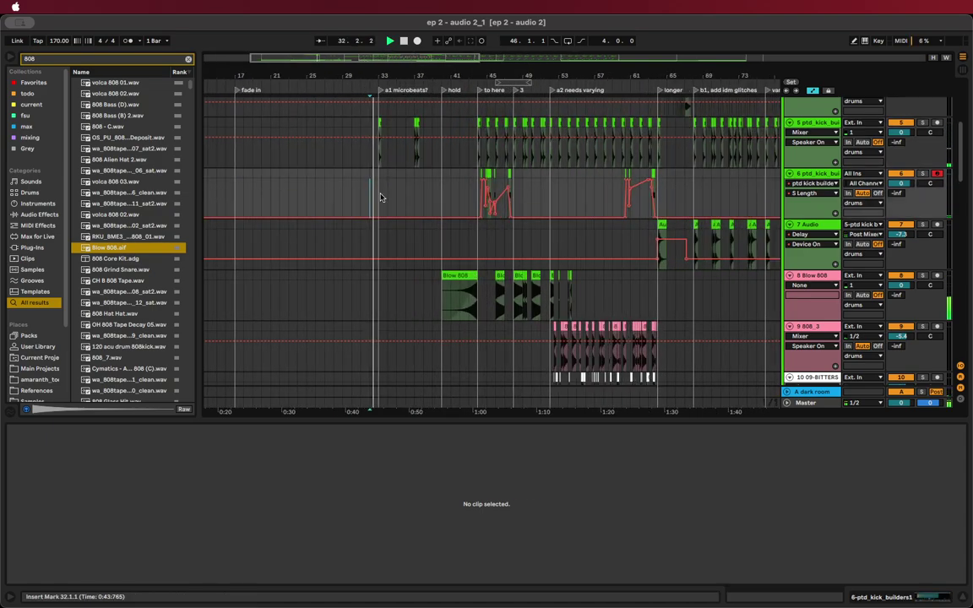
Duplicate track 23's Audio 2 clip into bars 33 to 41 and curve the Reverb Room Size automation down to 0.22 at bar 44
scroll(380, 197, "down", 15)
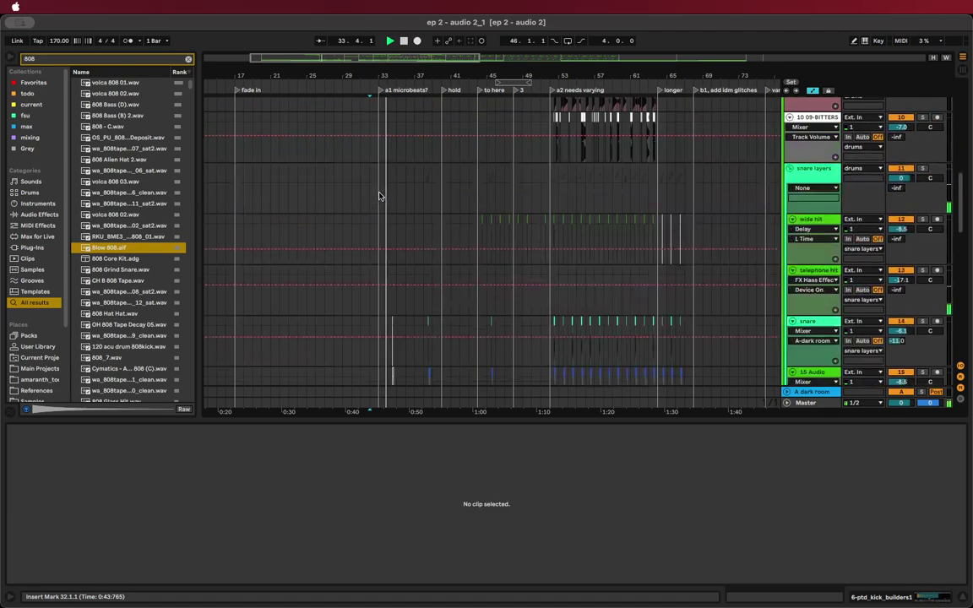
left_click_drag(360, 239, 426, 236)
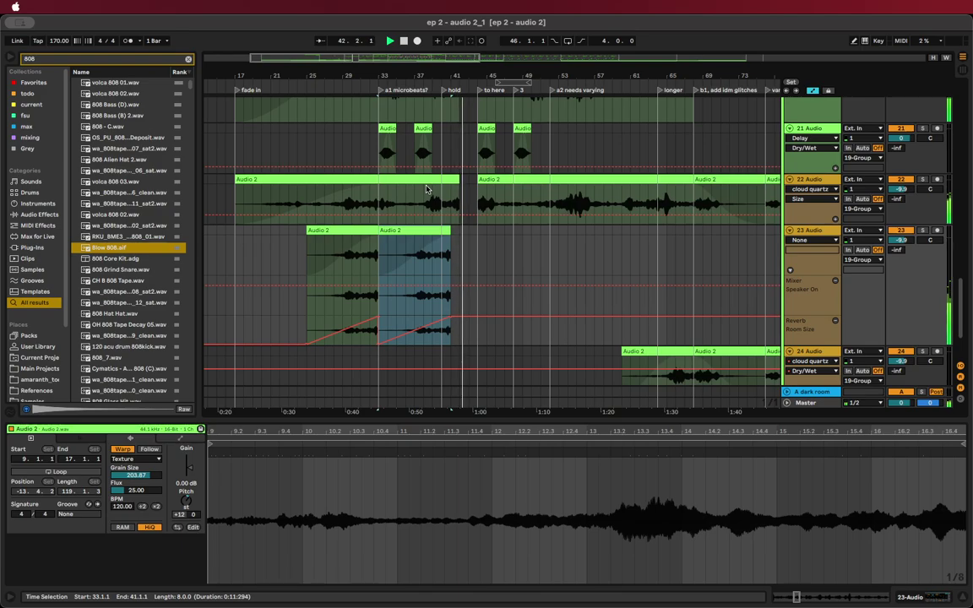
left_click_drag(478, 318, 477, 342)
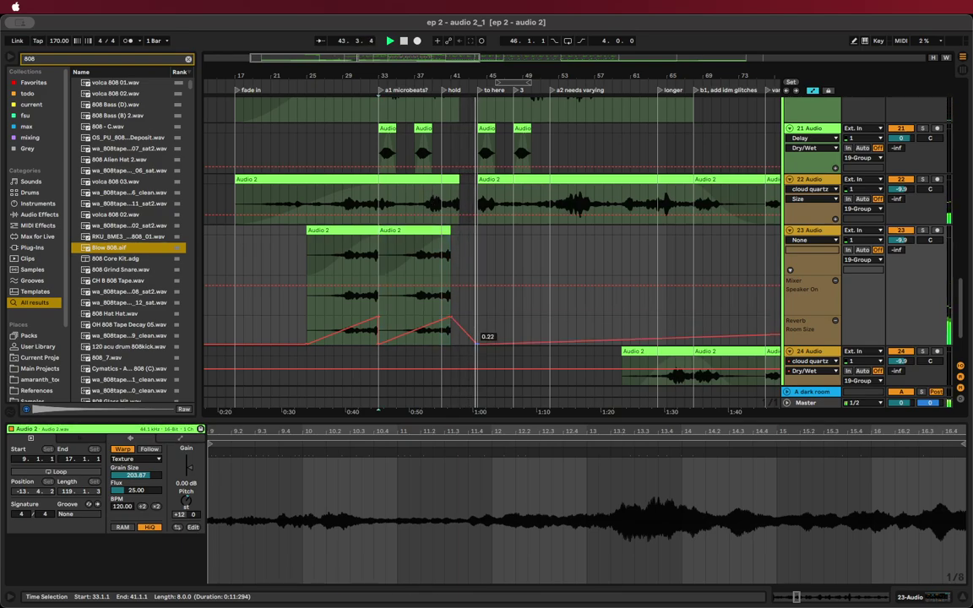
left_click(452, 340)
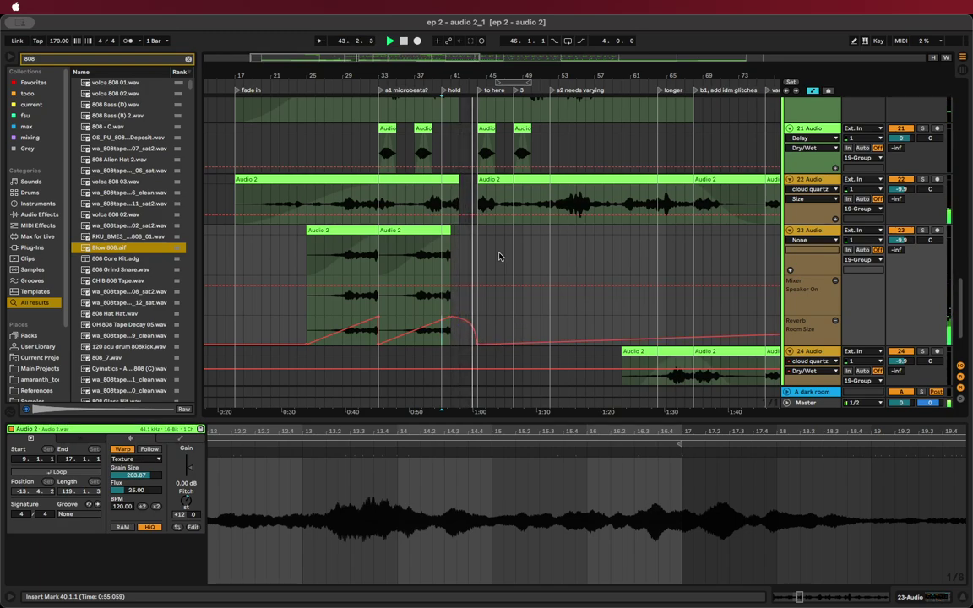
left_click(416, 317)
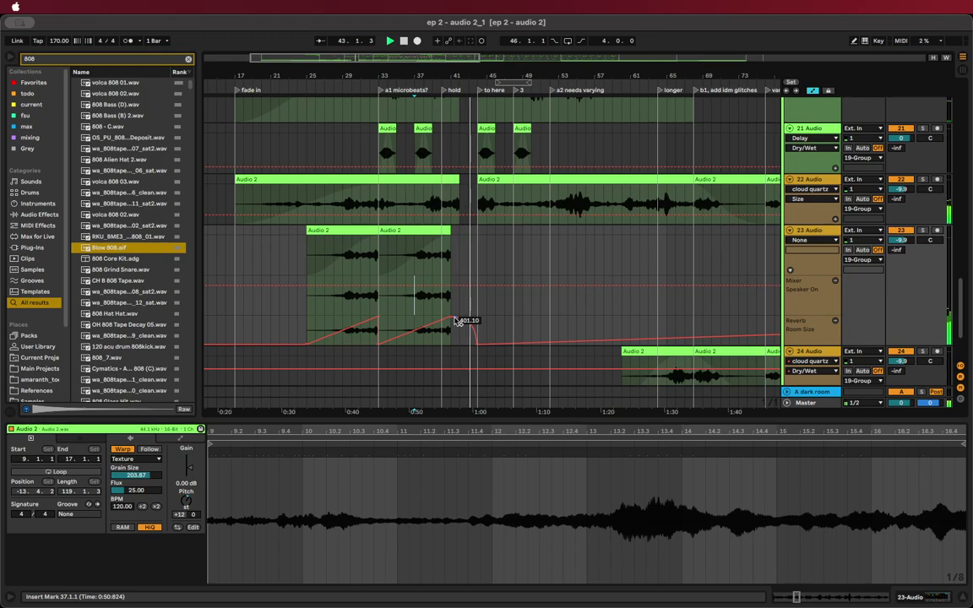
Extend the first Audio 2 clip on track 22 to bar 44 and play the passage from bar 39
left_click_drag(456, 178, 476, 179)
left_click(449, 195)
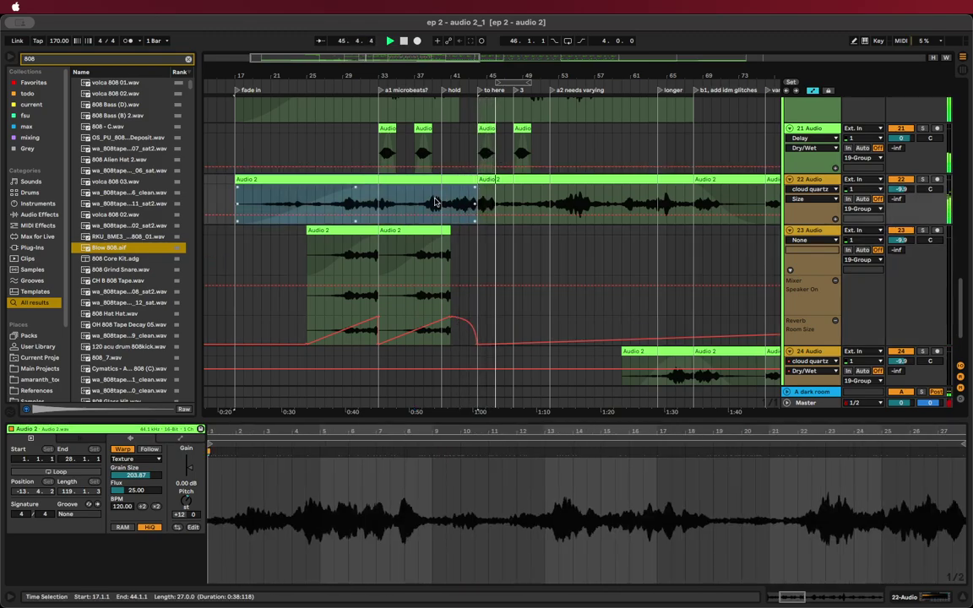
left_click(435, 202)
key("space")
key("space")
scroll(465, 215, "up", 3)
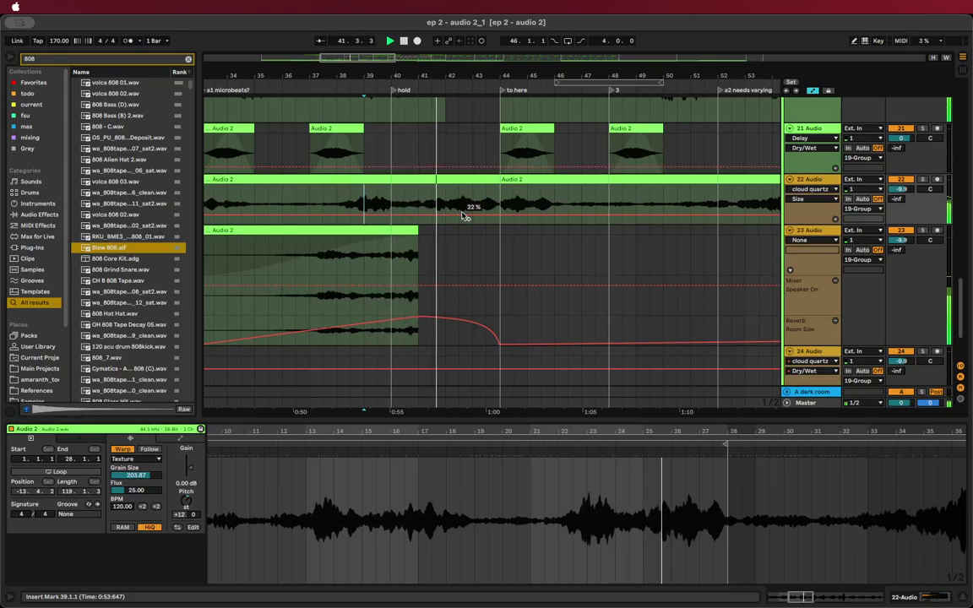
Extend the og track's first Audio 2 clip to bar 44, with a short crossfade into the following clip
scroll(463, 213, "up", 3)
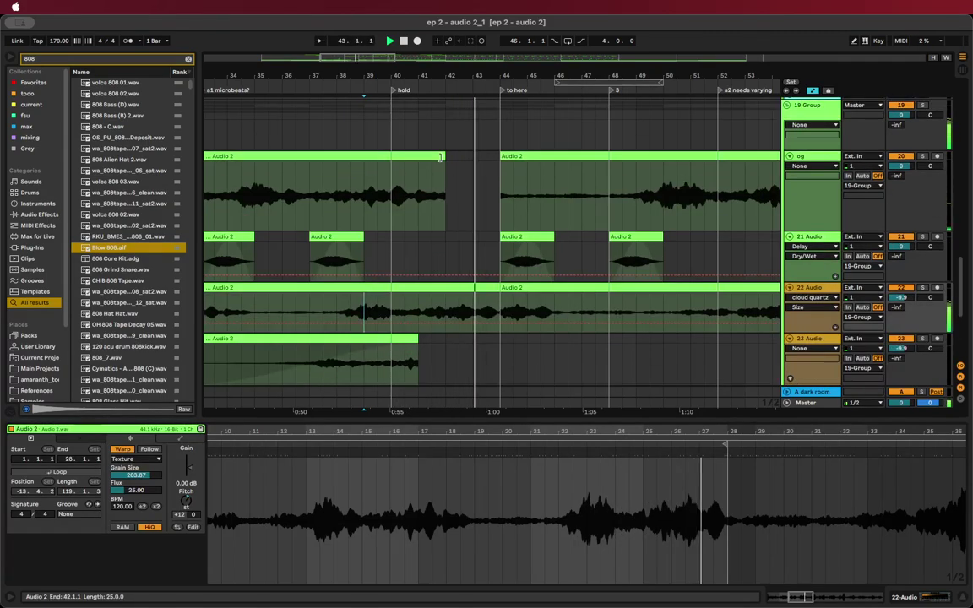
left_click_drag(440, 157, 510, 169)
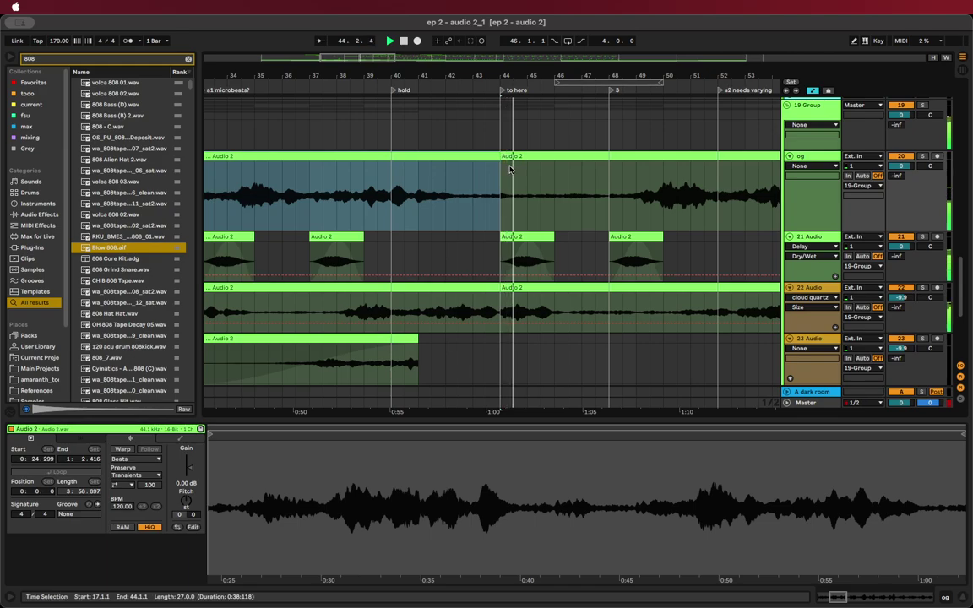
left_click(509, 169)
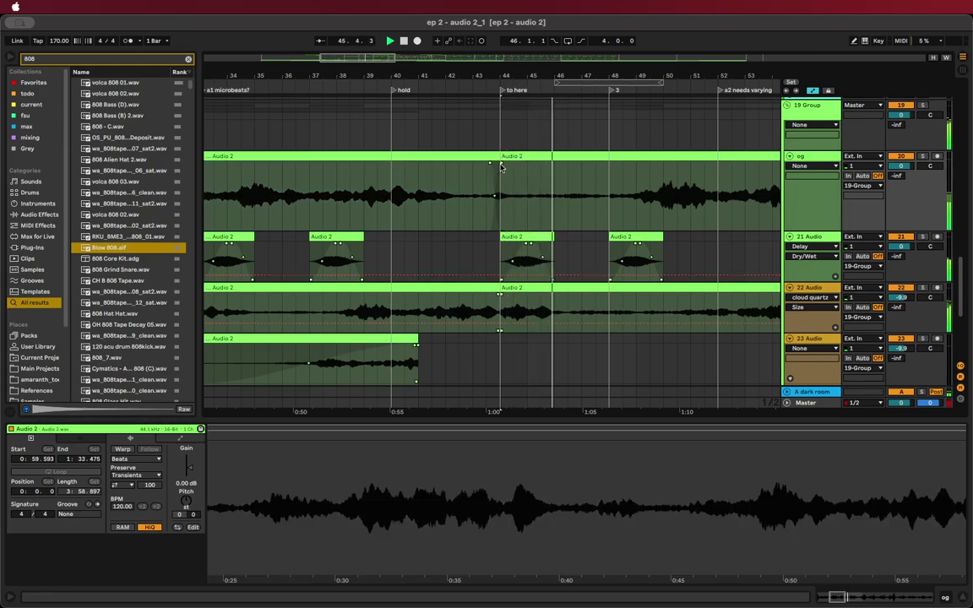
Copy the two-bar Audio 2 clip on track 21 to bars 52, 56, 60 and 64
scroll(517, 207, "down", 5)
scroll(516, 227, "right", 2)
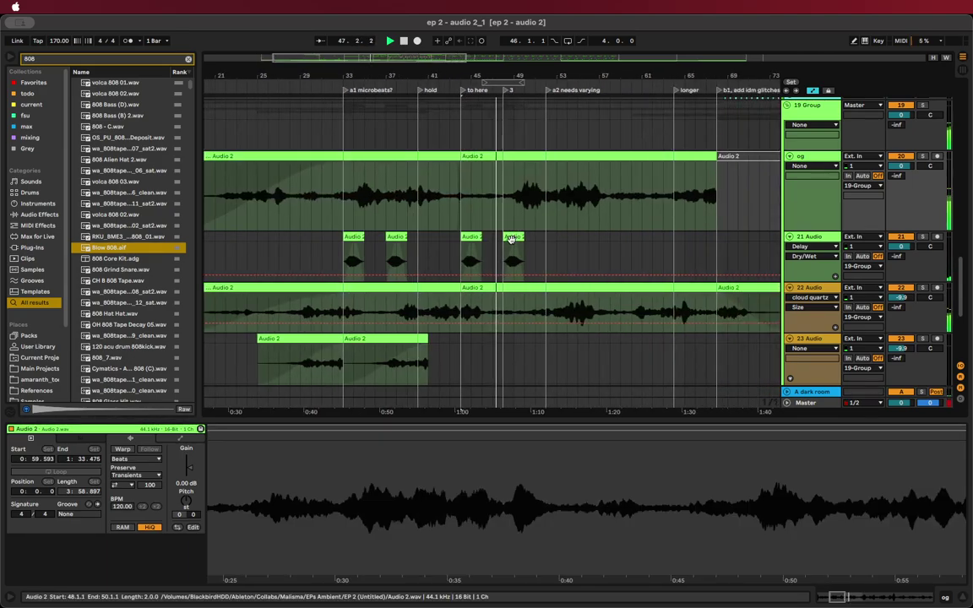
left_click_drag(510, 238, 640, 237)
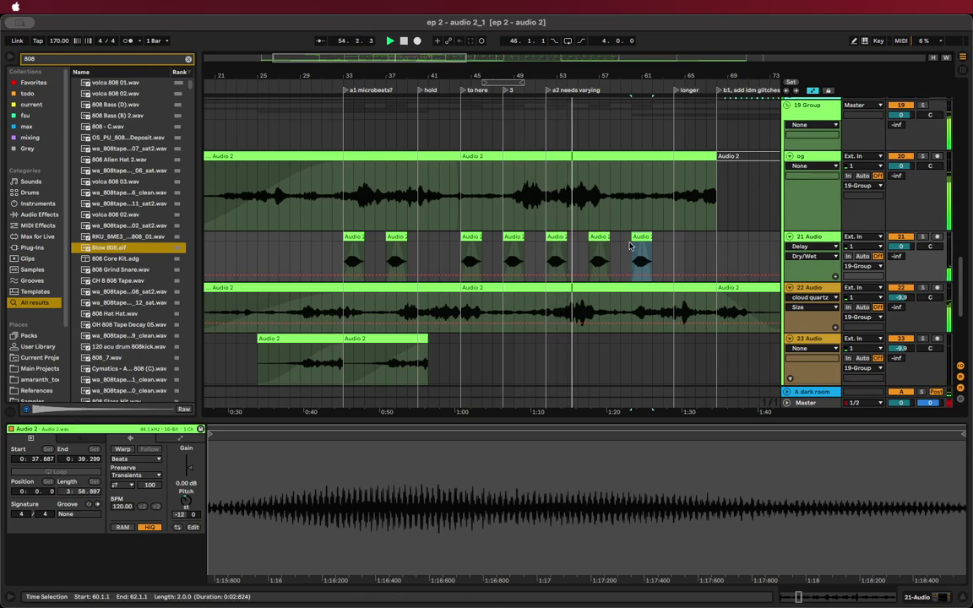
scroll(630, 246, "right", 4)
left_click_drag(544, 236, 589, 244)
scroll(530, 236, "right", 2)
scroll(525, 244, "down", 5)
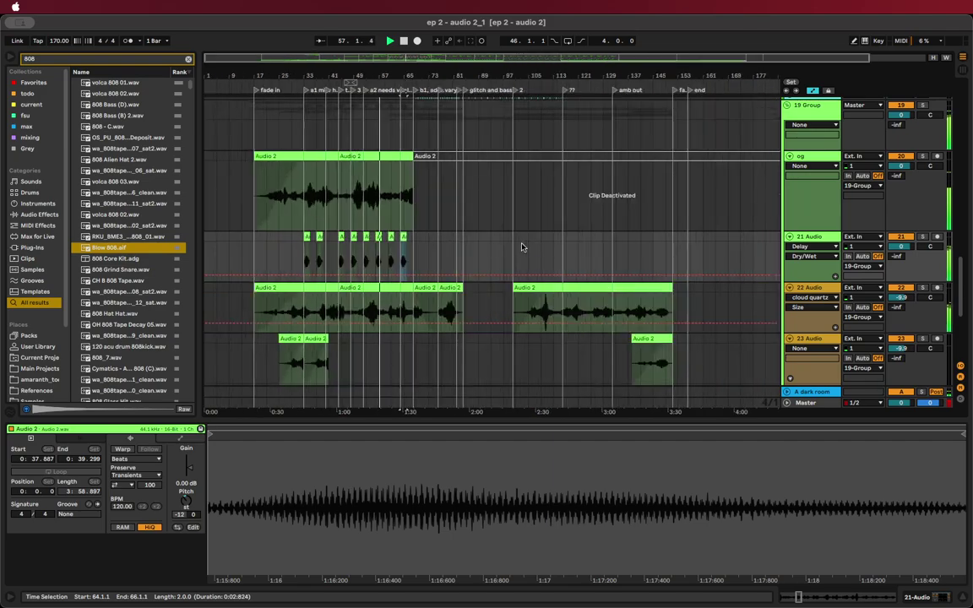
Rename the "hold" marker to "gapppp"
scroll(295, 263, "up", 3)
scroll(308, 259, "up", 3)
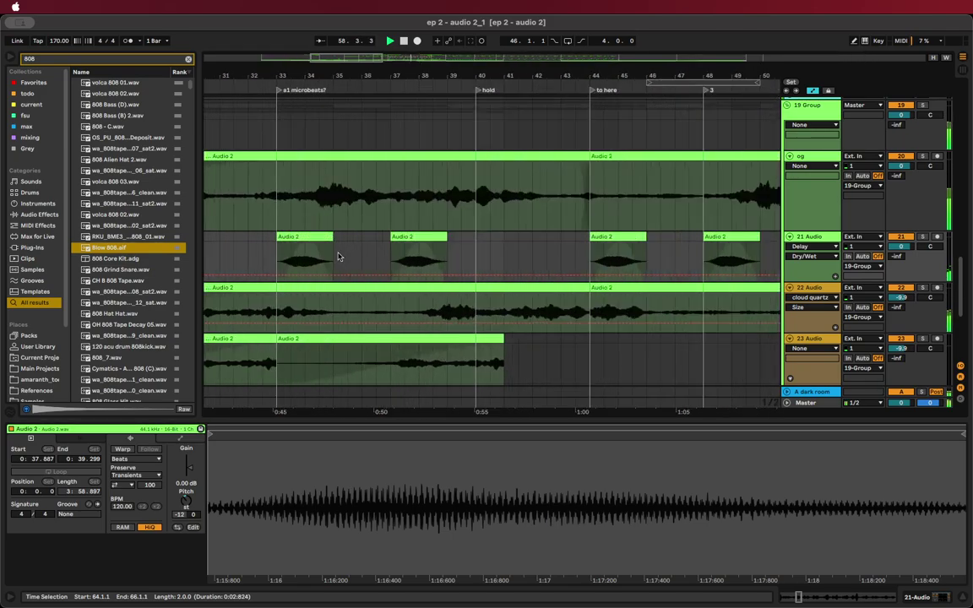
right_click(478, 91)
left_click(496, 112)
Rename the a2 marker to "a2 needs varying, lengthen"
scroll(490, 153, "down", 4)
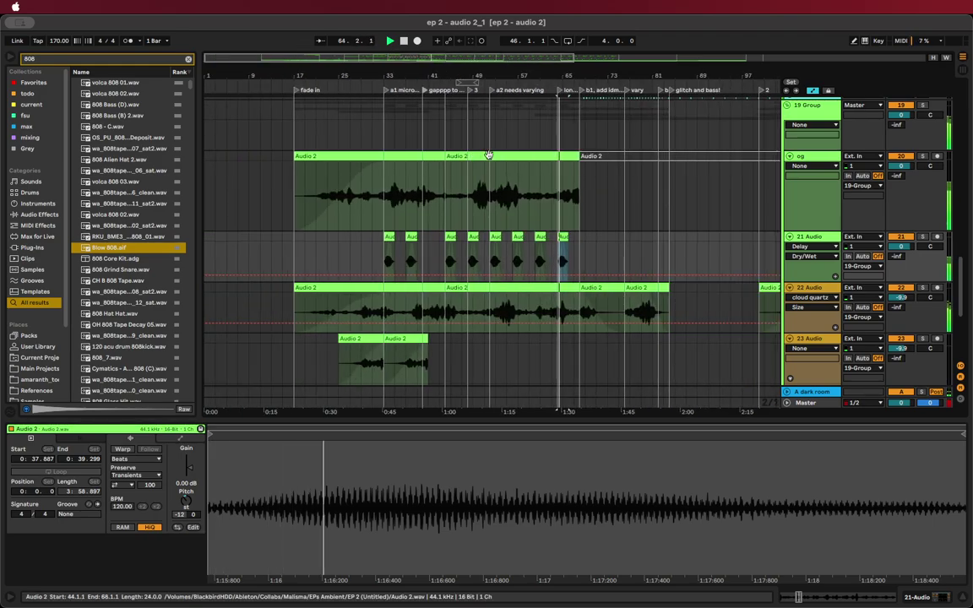
right_click(495, 90)
left_click(518, 106)
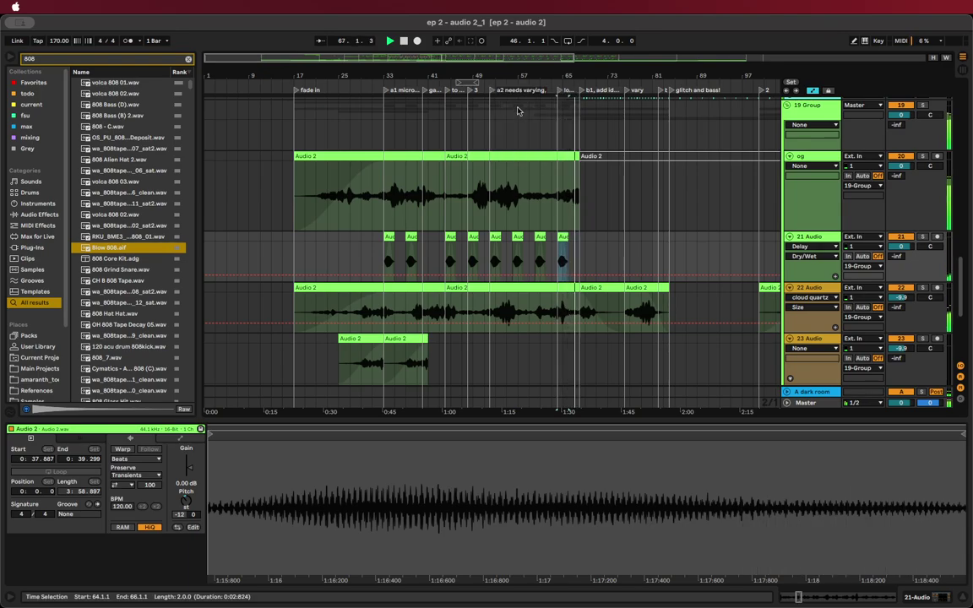
type(", lengthen.")
key("Return")
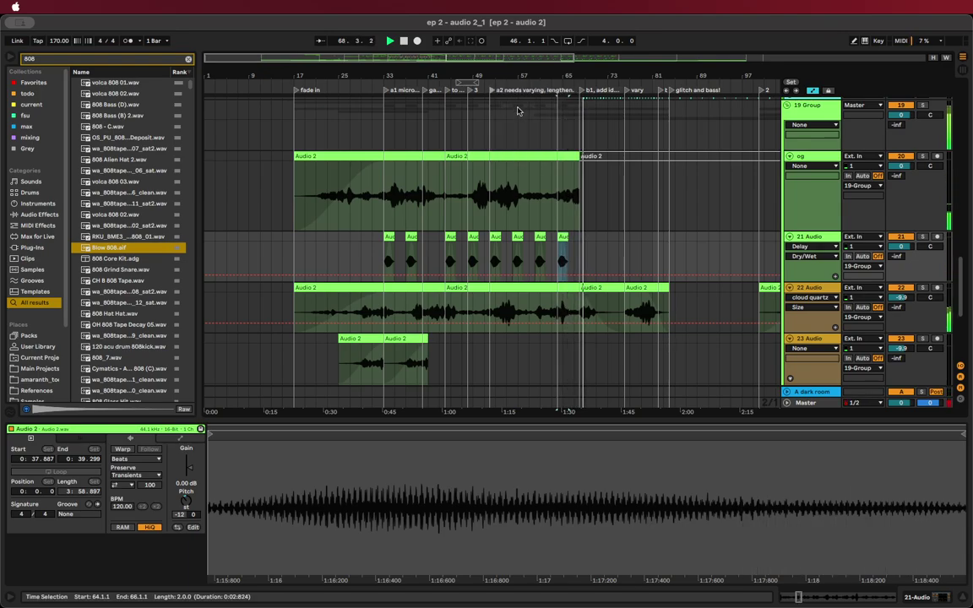
key("minus")
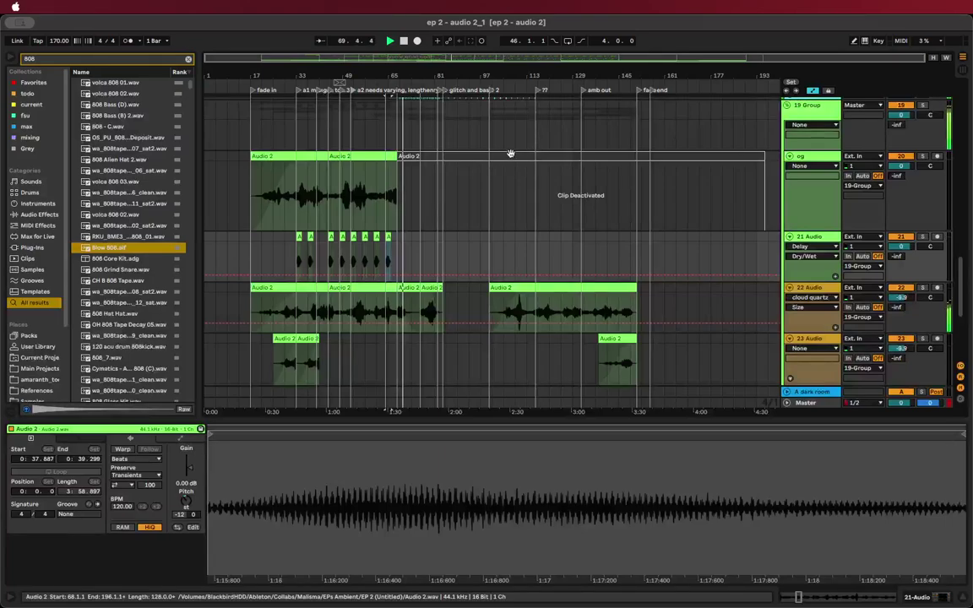
left_click_drag(264, 244, 651, 253)
scroll(338, 261, "up", 5)
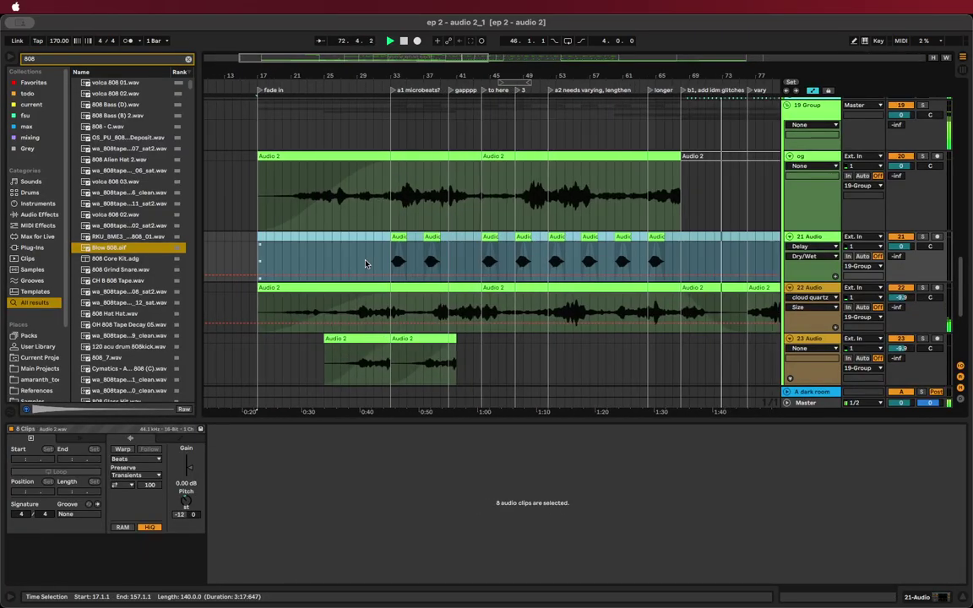
left_click(389, 248)
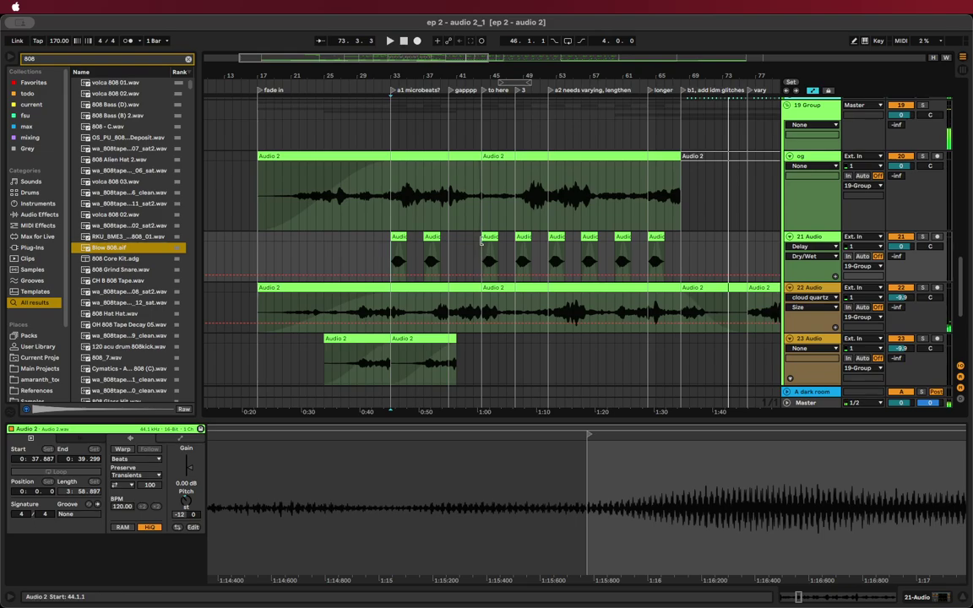
Play the arrangement from the "a2 needs varying, lengthen" marker at bar 52
scroll(463, 238, "up", 10)
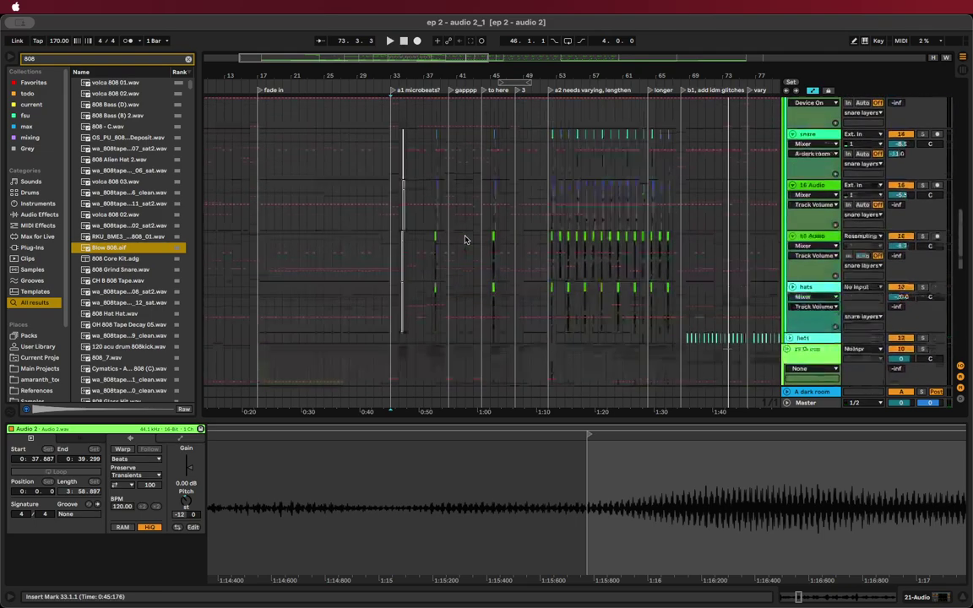
left_click(548, 188)
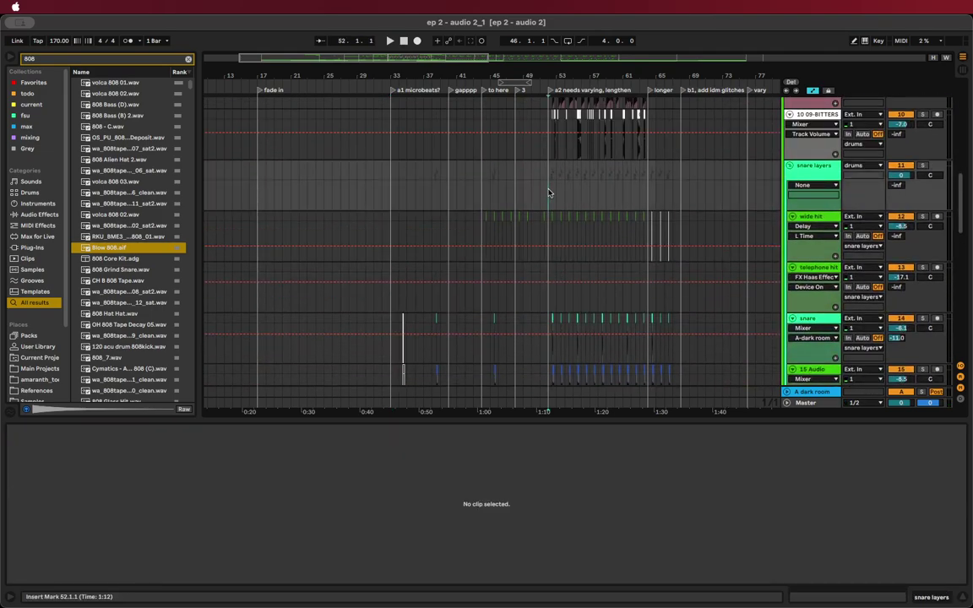
key("space")
scroll(558, 210, "right", 4)
scroll(390, 195, "up", 3)
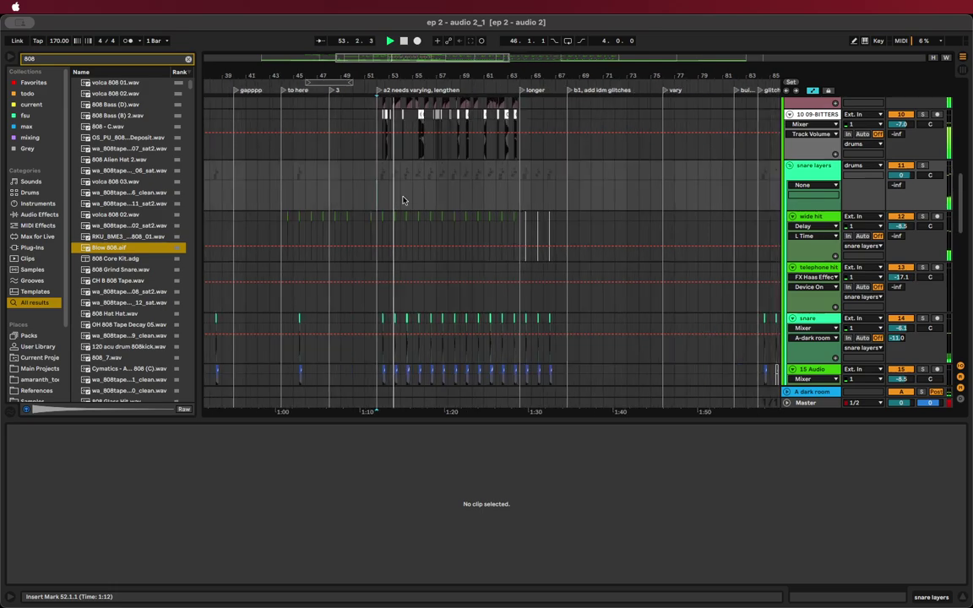
Play the "glitch and bass!" section from bar 84
scroll(414, 205, "right", 5)
left_click(578, 222)
key("space")
key("space")
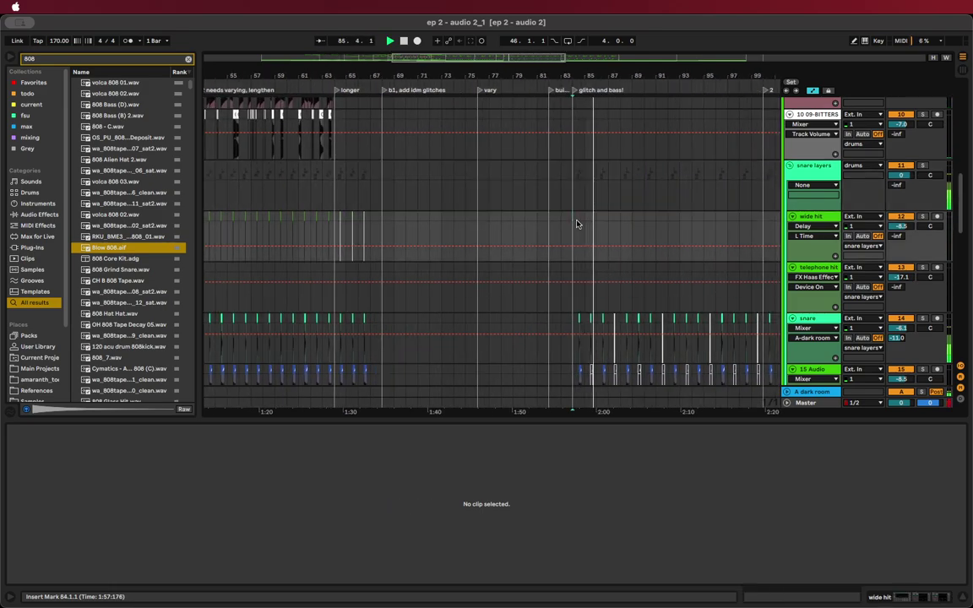
Collapse the drums group and add a new audio track directly below it
scroll(575, 222, "down", 5)
scroll(641, 243, "up", 3)
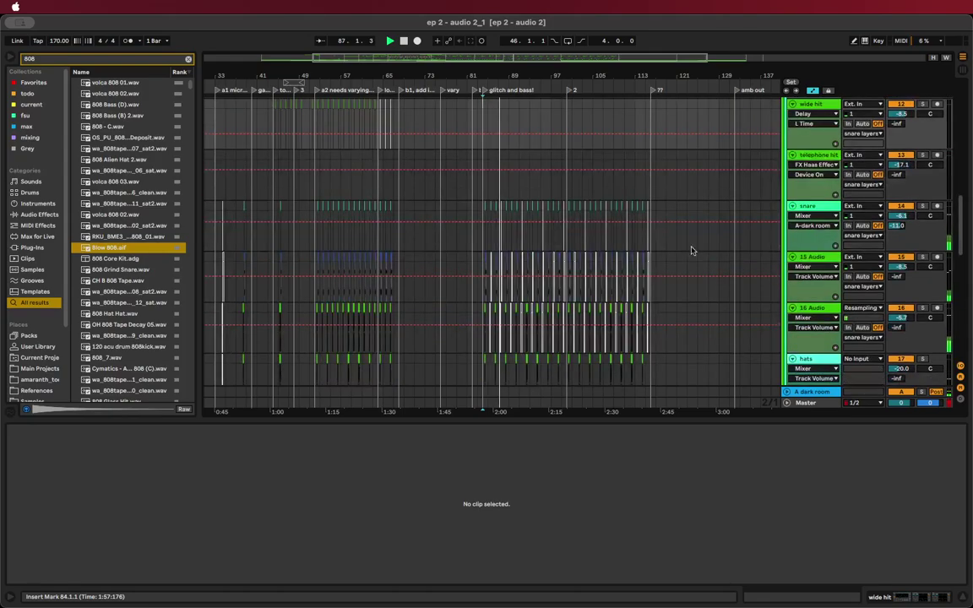
scroll(809, 166, "up", 6)
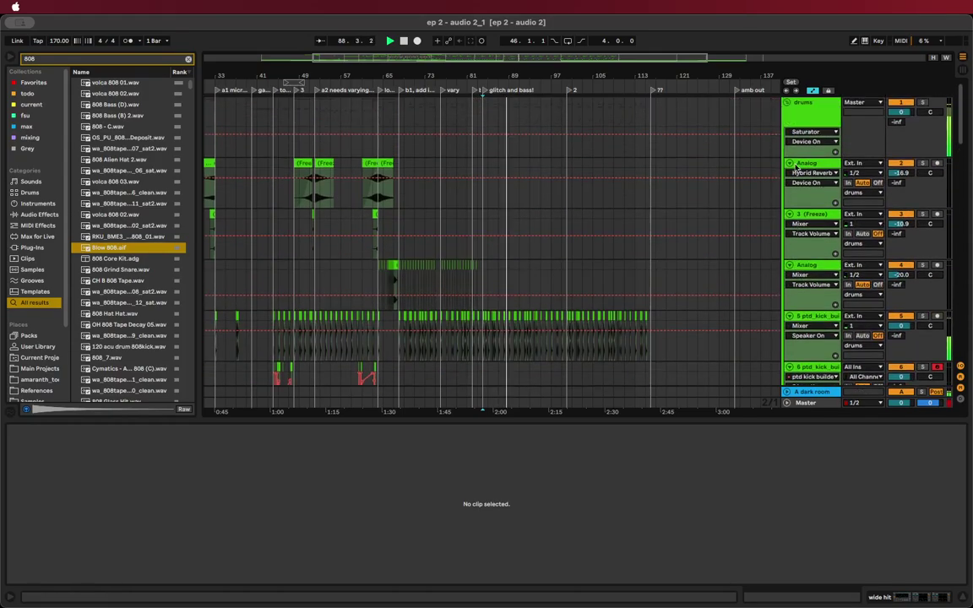
left_click(787, 103)
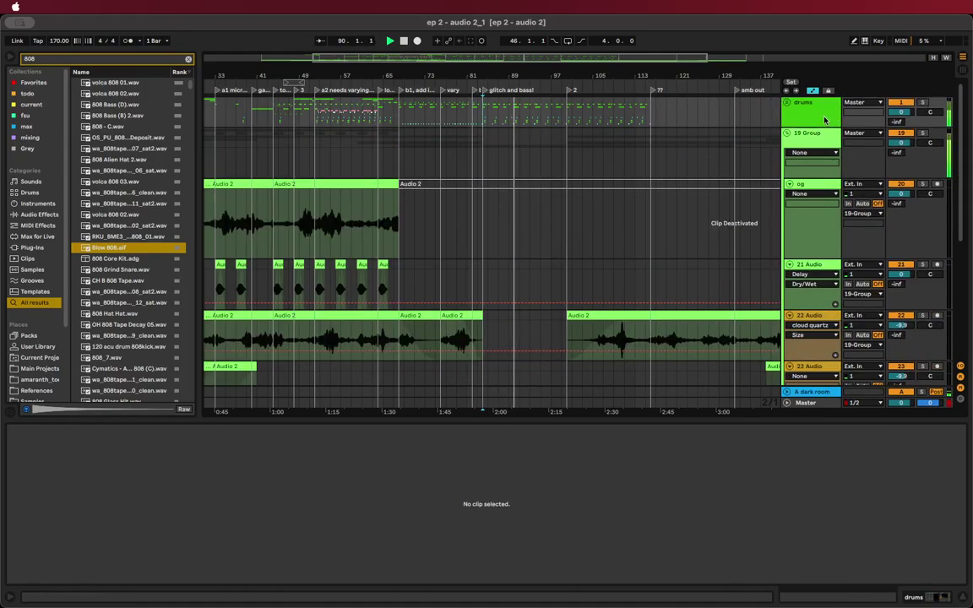
key("super+t")
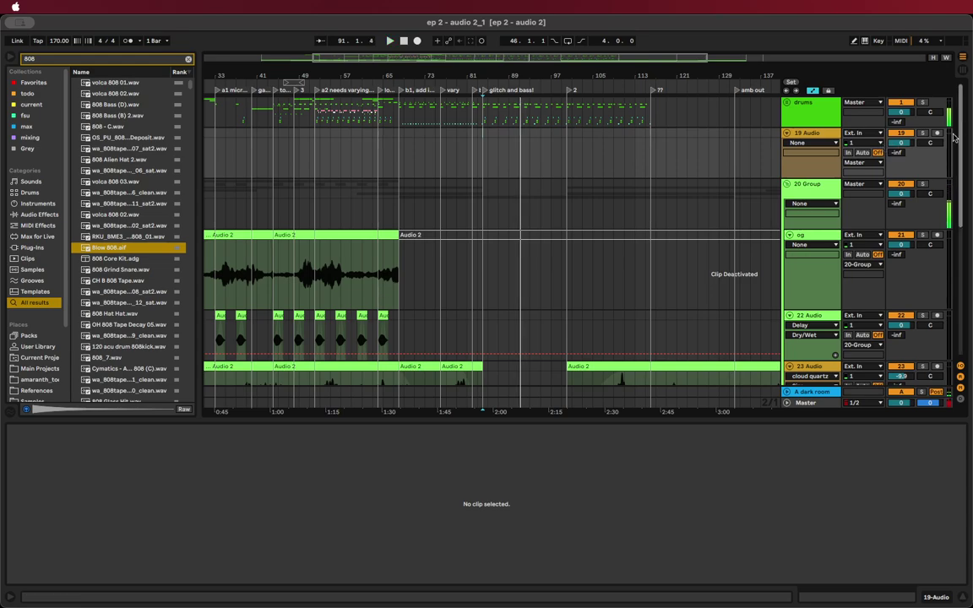
Arm the new 19 Audio track and set its input source to drums
key("plus")
key("plus")
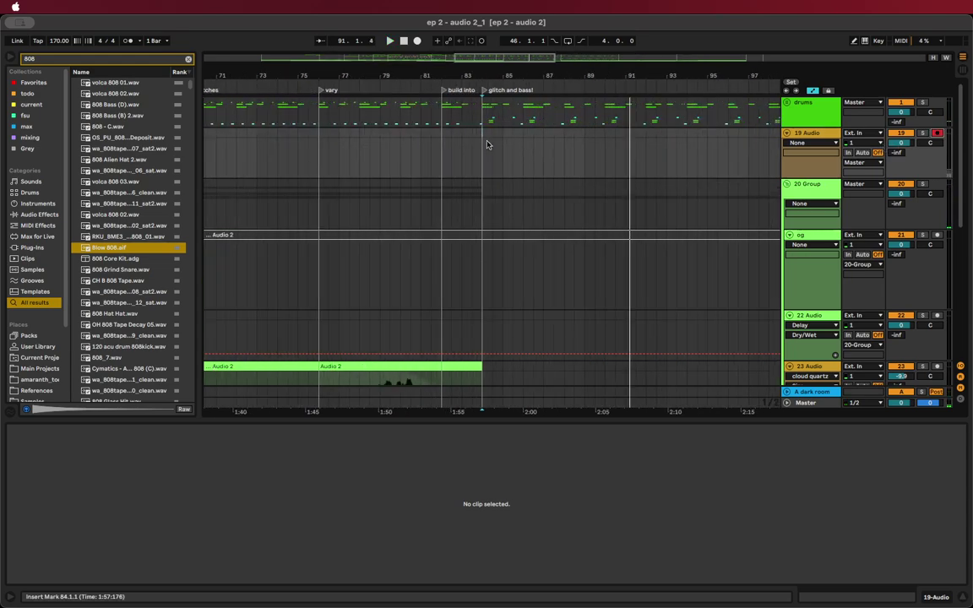
left_click(882, 132)
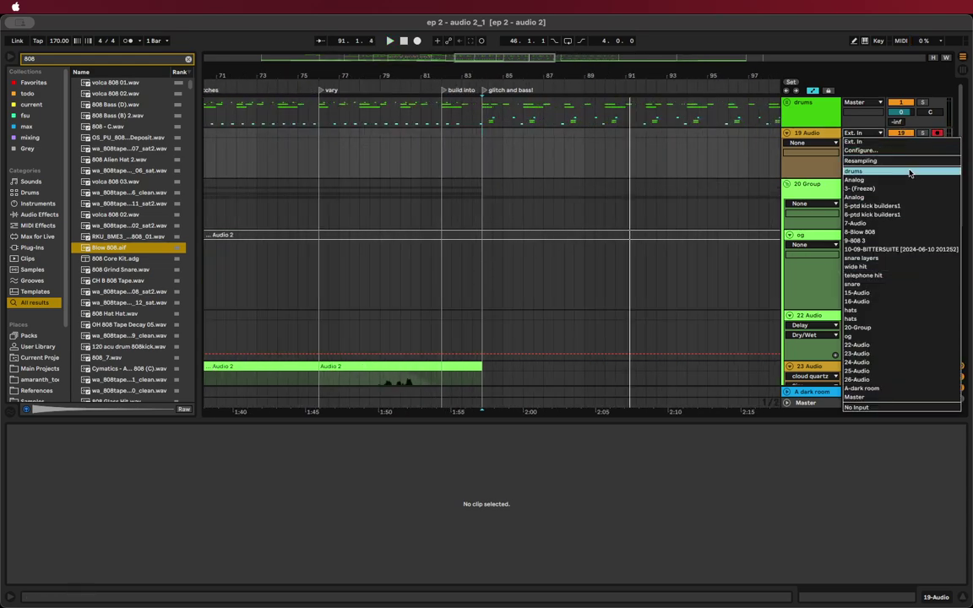
left_click(821, 156)
Record the drums onto the 19 Audio track from bar 84 to bar 100
key("F9")
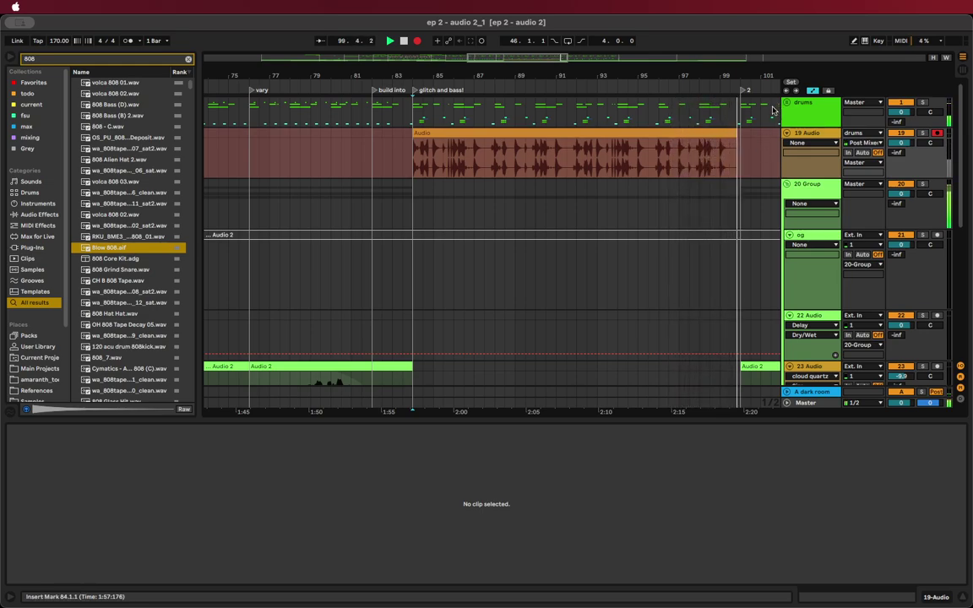
key("F9")
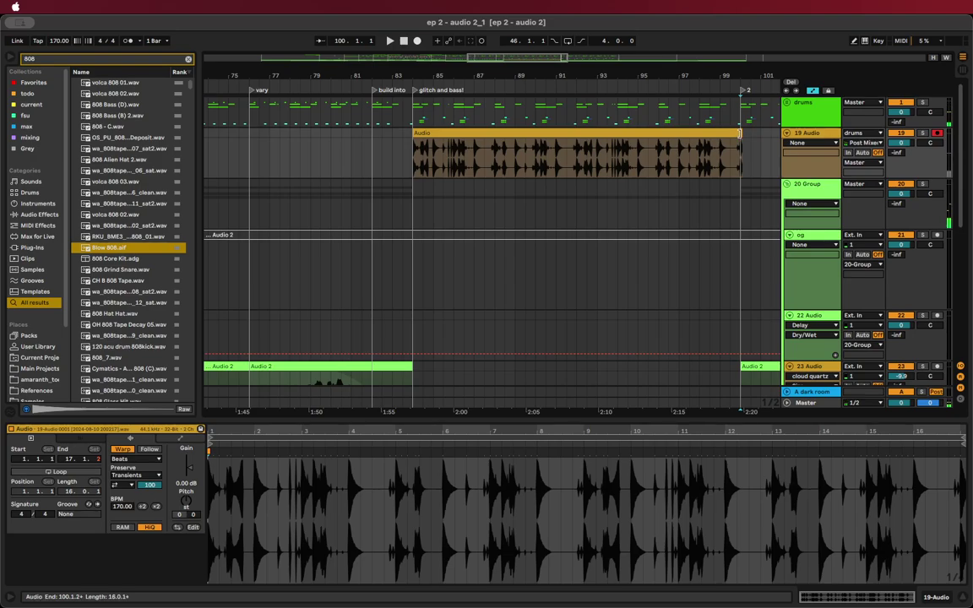
Trim the recorded drum clip's end to bar 100 and place the clip at the "a1 microbeats?" marker in bar 33
left_click_drag(741, 133, 738, 134)
scroll(661, 146, "down", 5)
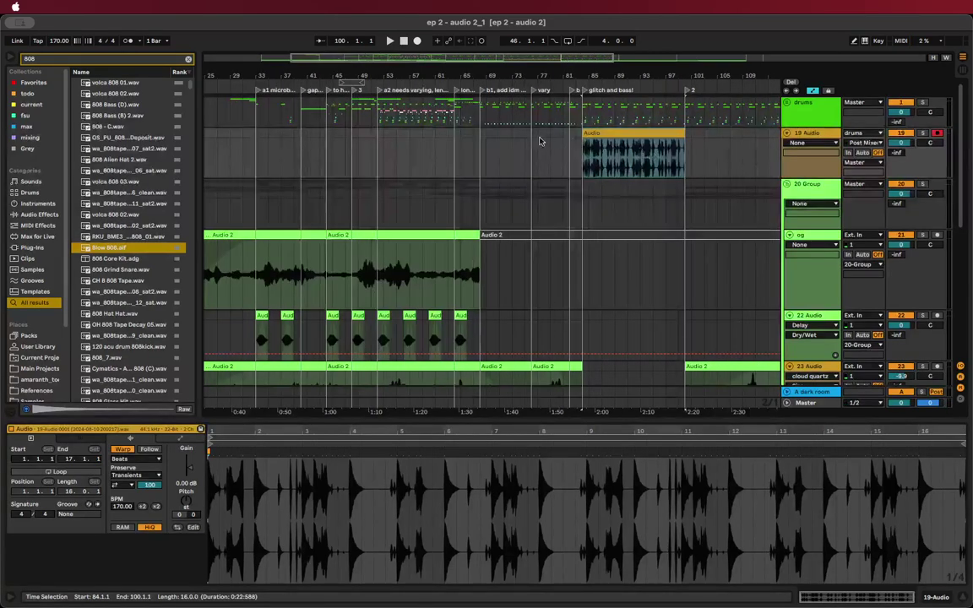
left_click_drag(659, 152, 332, 159)
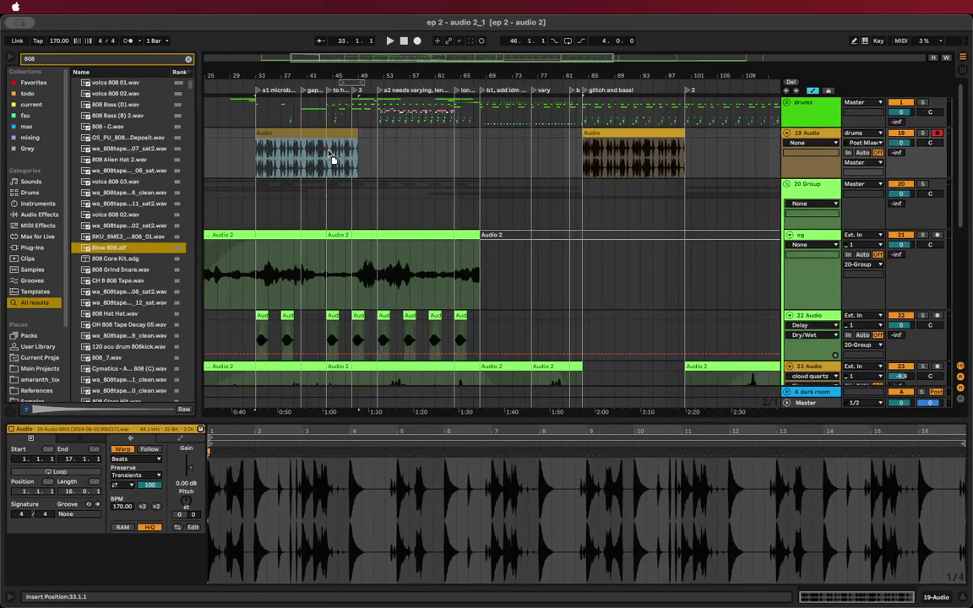
Transpose the drum clip to +25 st, switch its transient loop mode to forward, and audition it from bar 33
key("z")
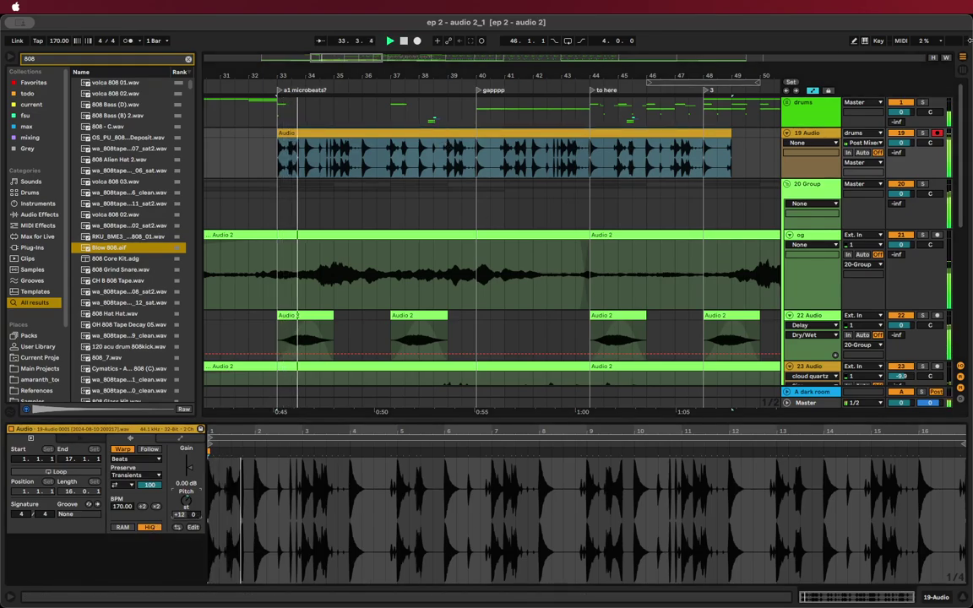
key("space")
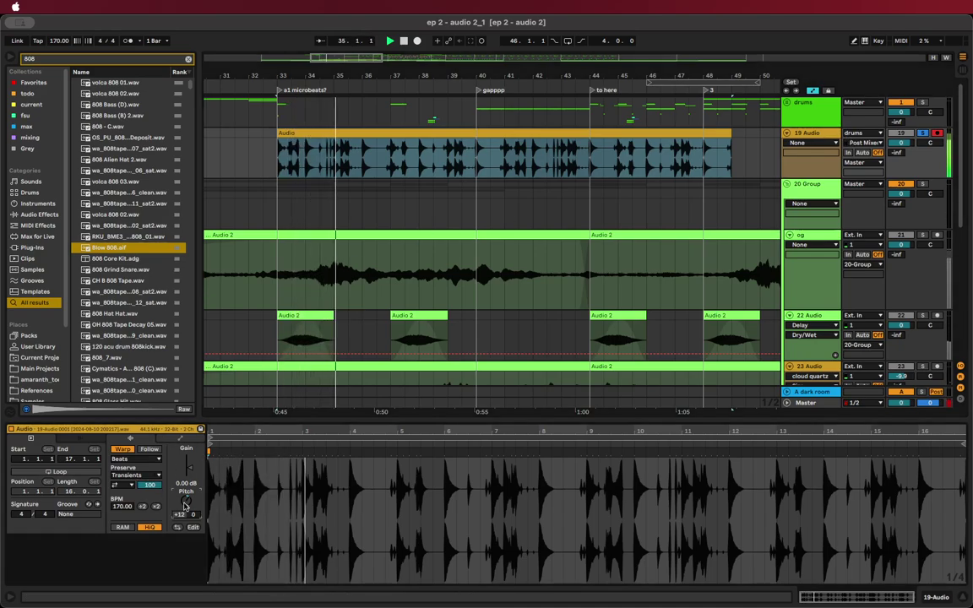
left_click_drag(186, 503, 186, 490)
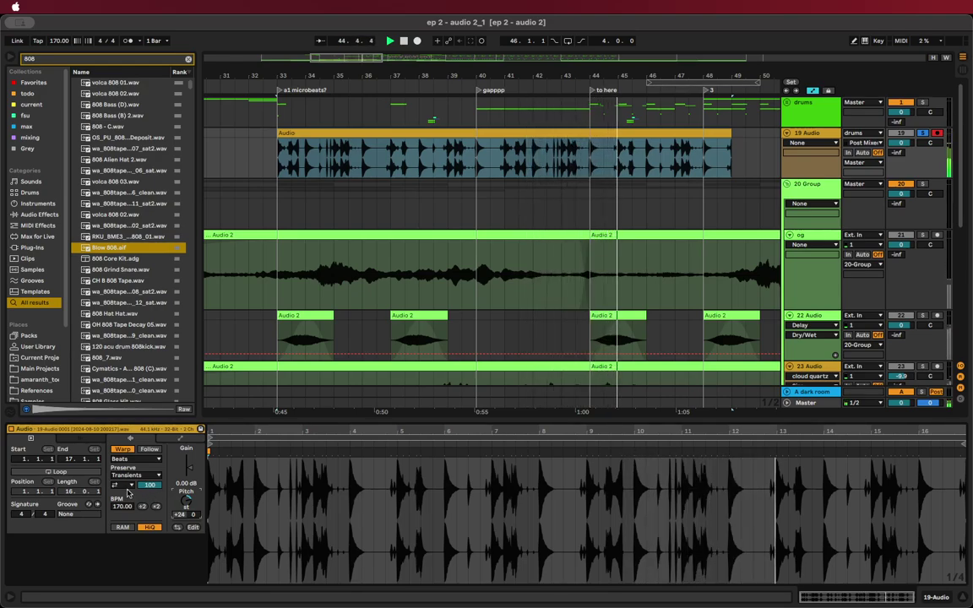
key("space")
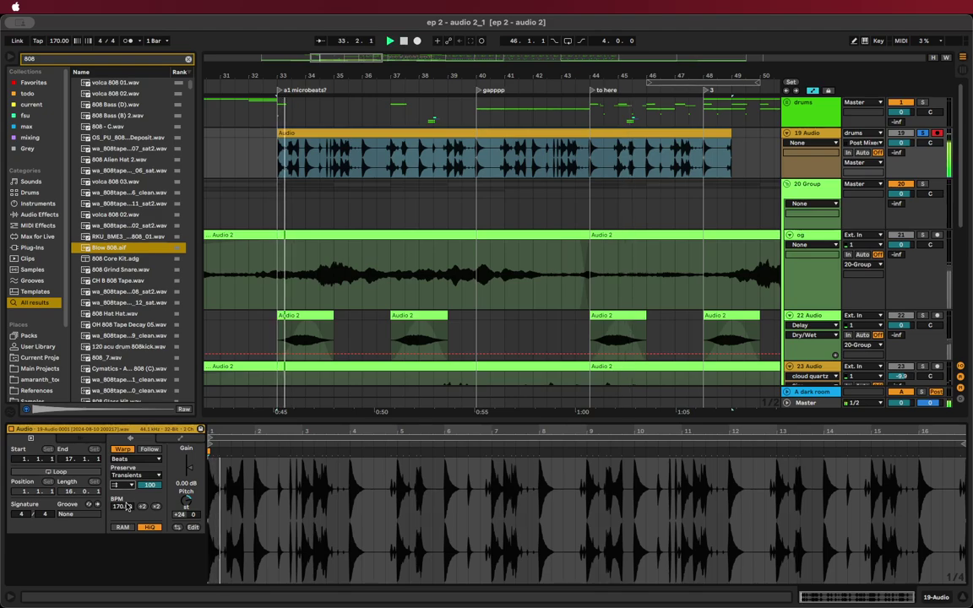
key("space")
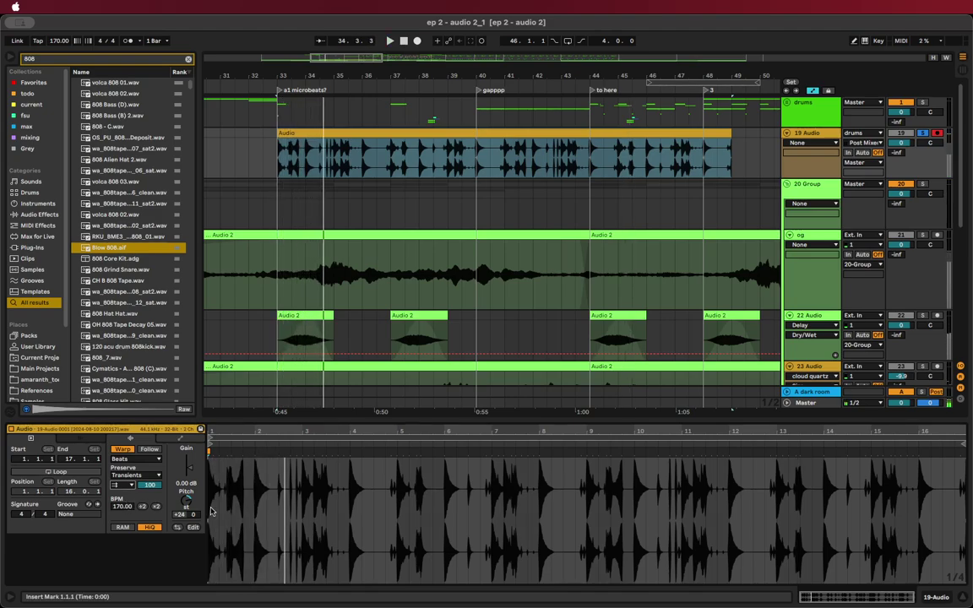
key("space")
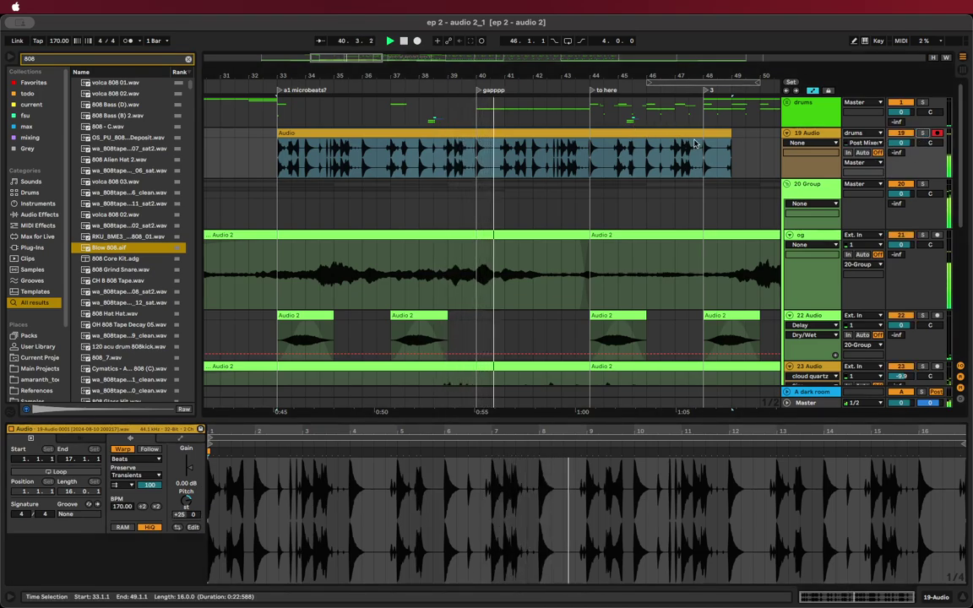
Cut the drum clip off at 40.3 on the 19 Audio track, removing everything after it
scroll(490, 160, "up", 5)
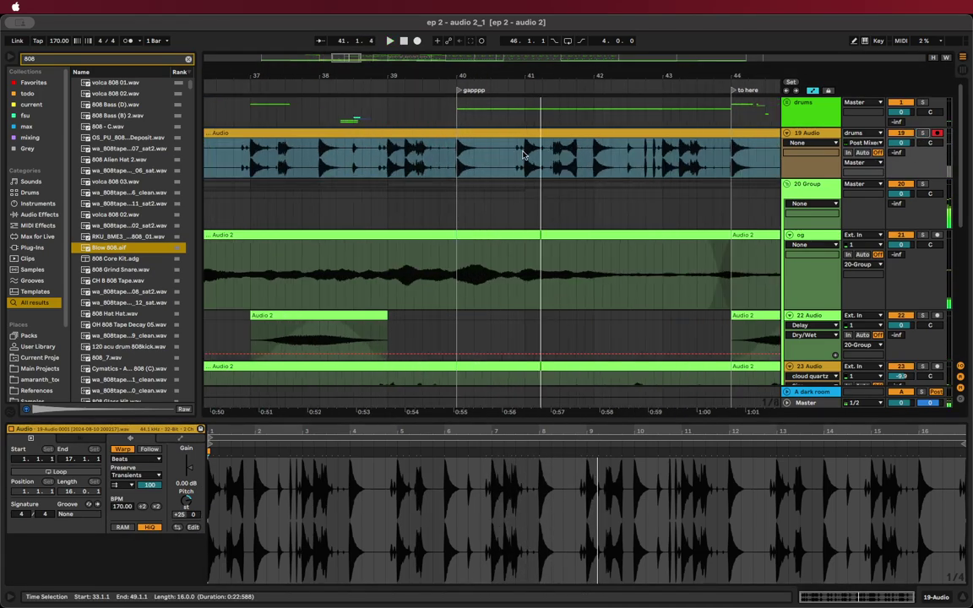
scroll(511, 151, "down", 3)
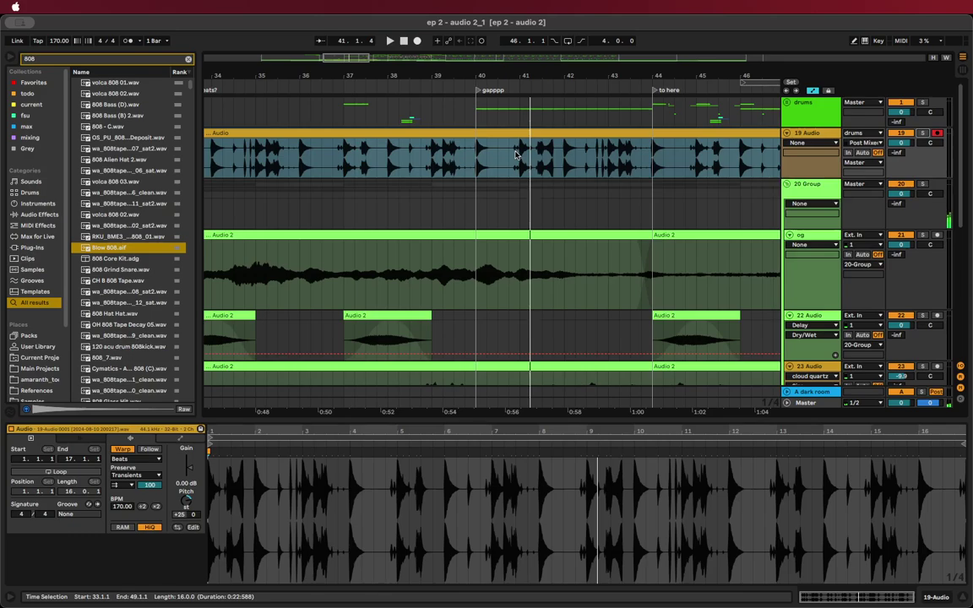
scroll(517, 155, "down", 5)
left_click_drag(655, 140, 507, 148)
Duplicate the drum hit of bar 40 three times across bars 41 to 43
scroll(515, 145, "up", 5)
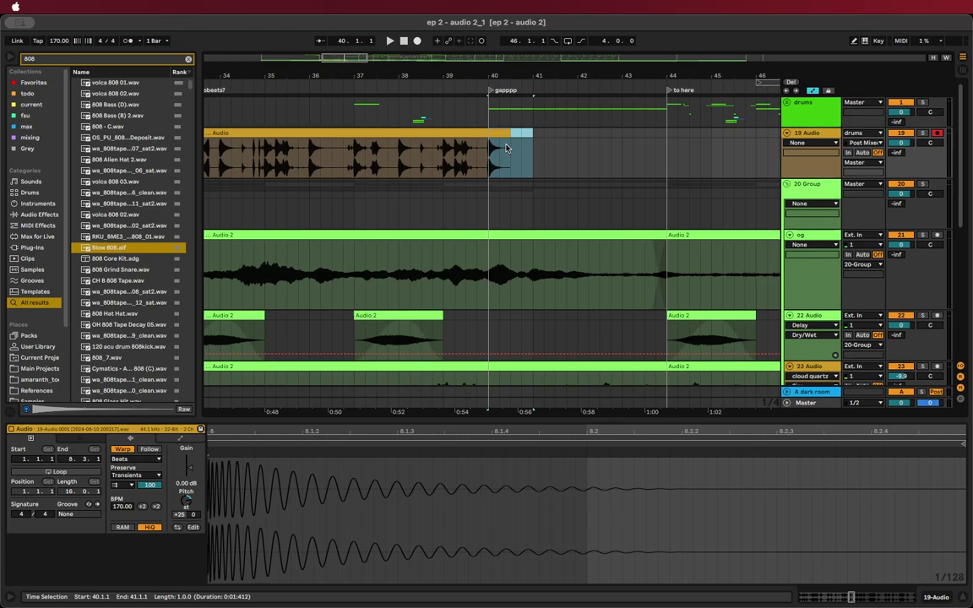
key("ctrl+d")
key("ctrl+d")
key("ctrl+d")
Play the repeated hits, solo the 19 Audio track, and replay the drums from bar 33
key("space")
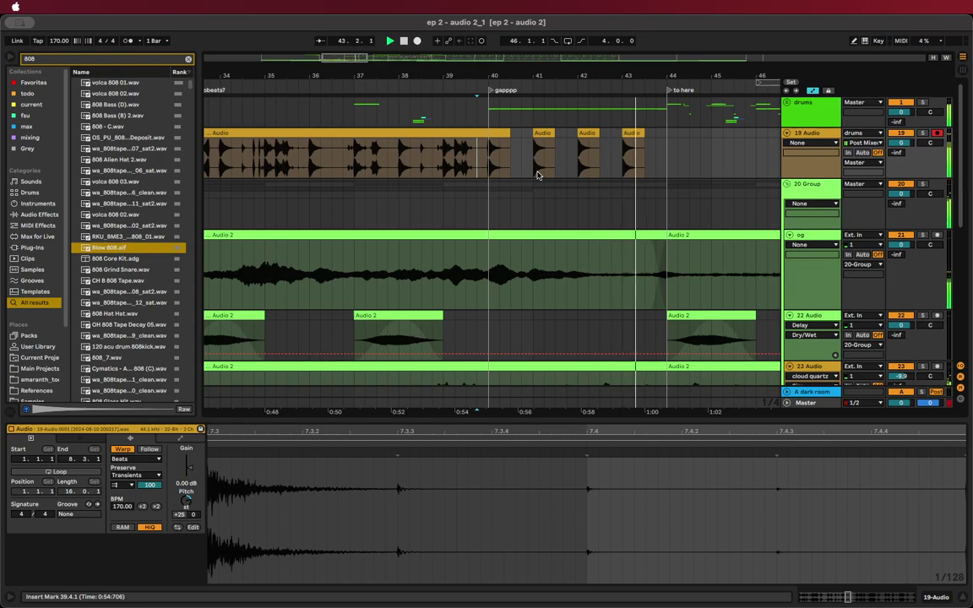
scroll(537, 174, "down", 3)
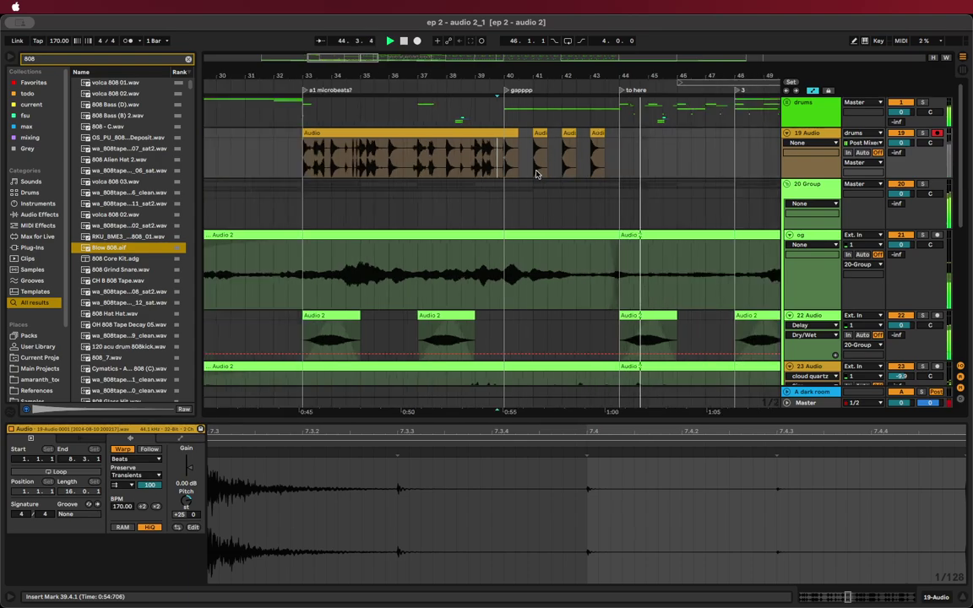
left_click(389, 172)
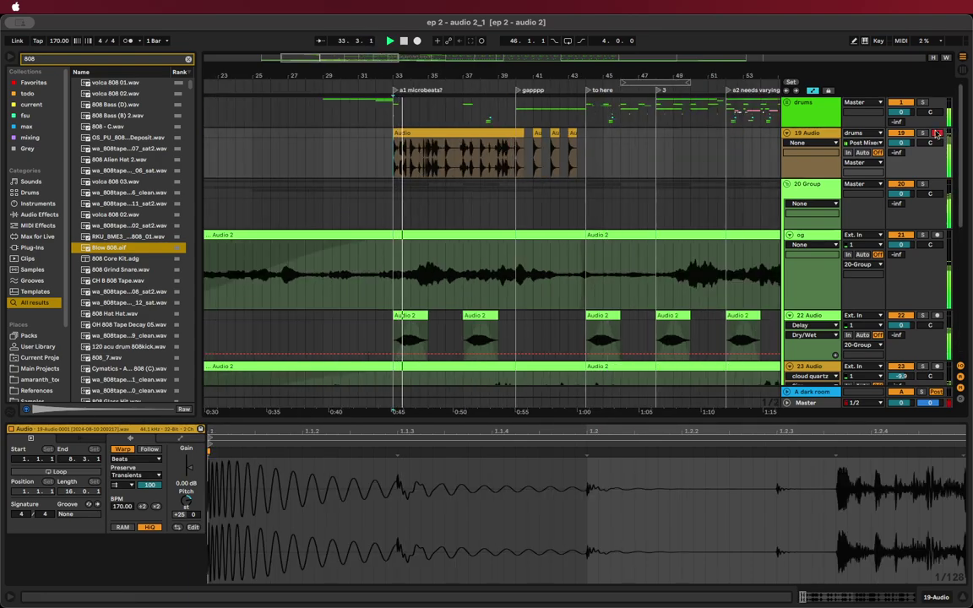
scroll(427, 155, "up", 5)
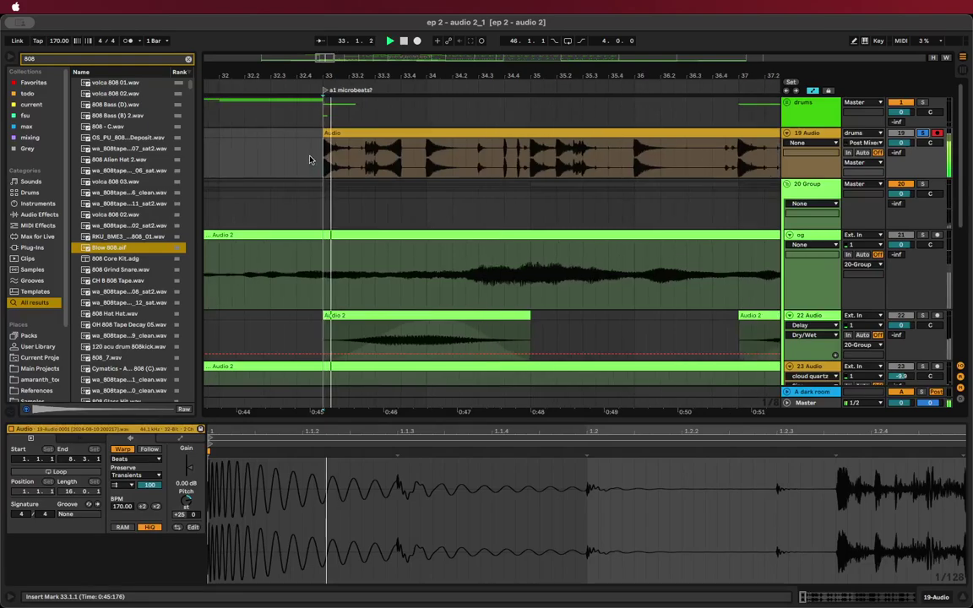
scroll(379, 159, "up", 3)
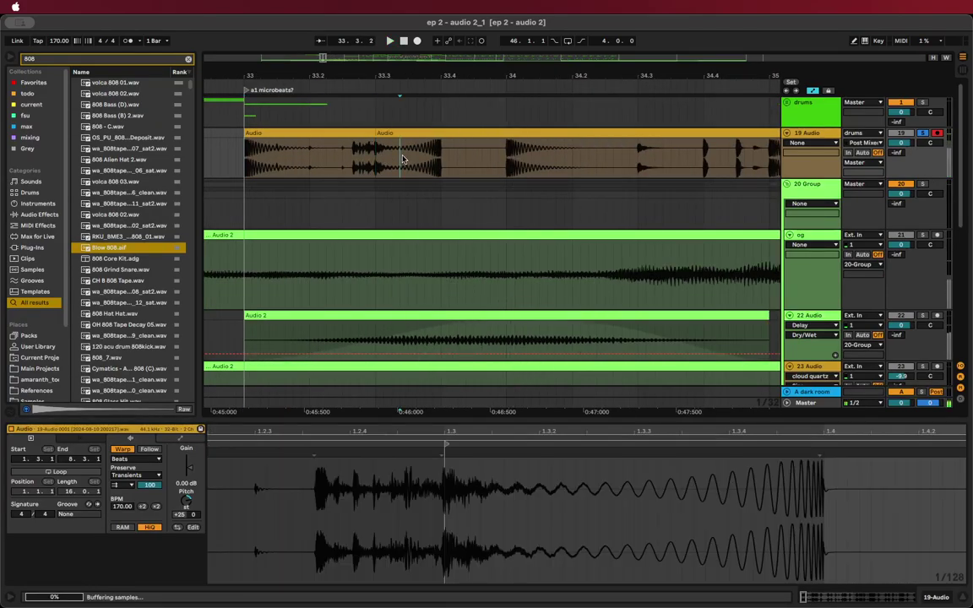
Try splitting the opening drum hits around 33.3 into short slices
left_click(352, 160)
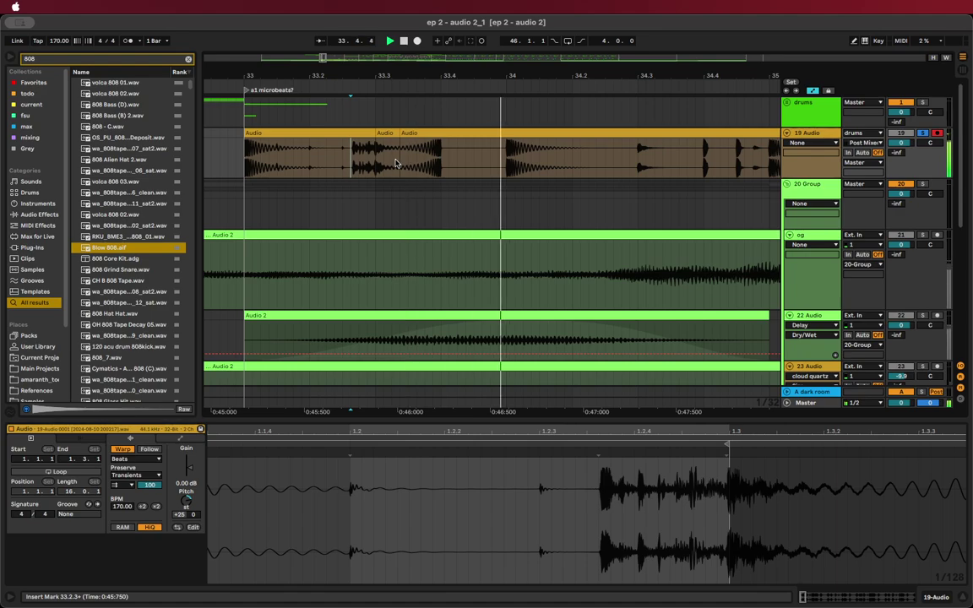
key("space")
left_click(424, 158)
key("super+e")
key("space")
key("space")
left_click(369, 161)
key("space")
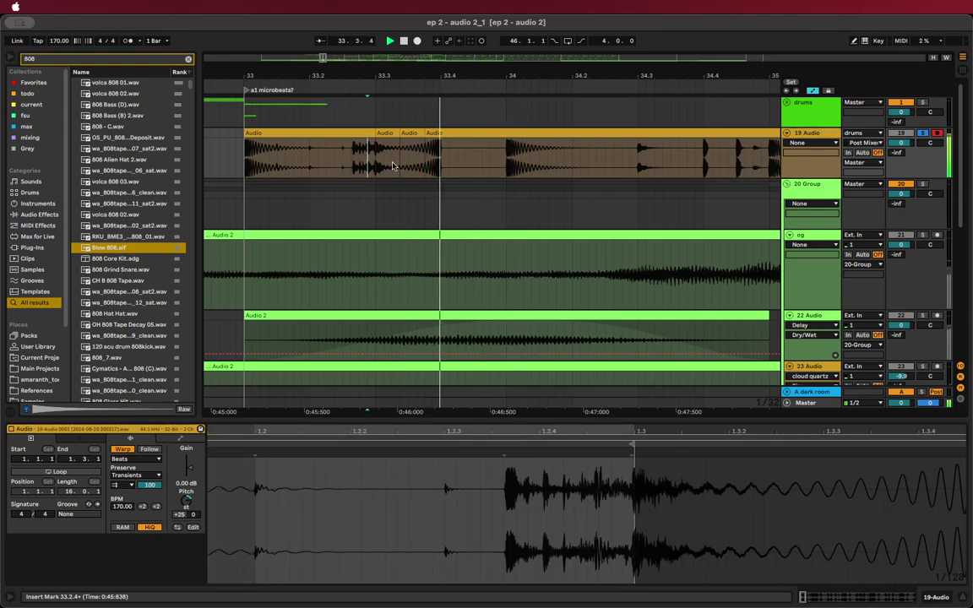
key("space")
left_click_drag(427, 136, 241, 136)
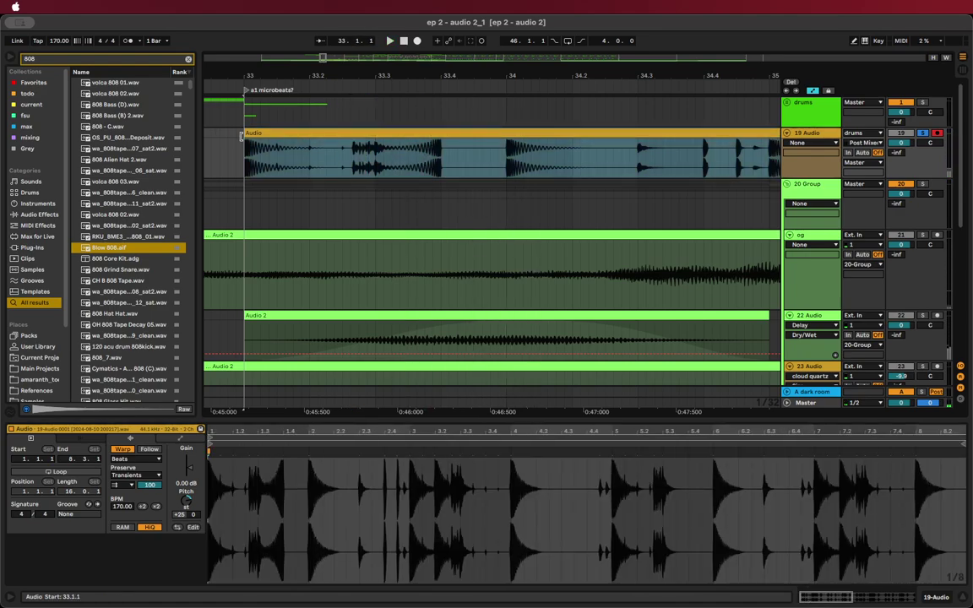
Deactivate the drum hit between about 33.3.2 and 33.4.1 and shorten the preceding slice to end at 33.3.2
key("space")
key("space")
key("space")
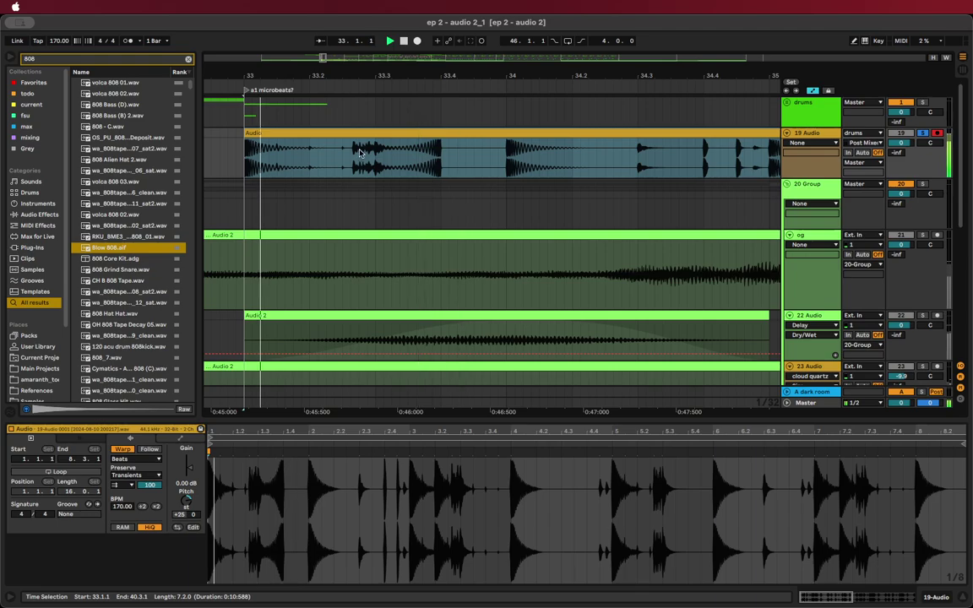
key("space")
left_click_drag(375, 153, 448, 134)
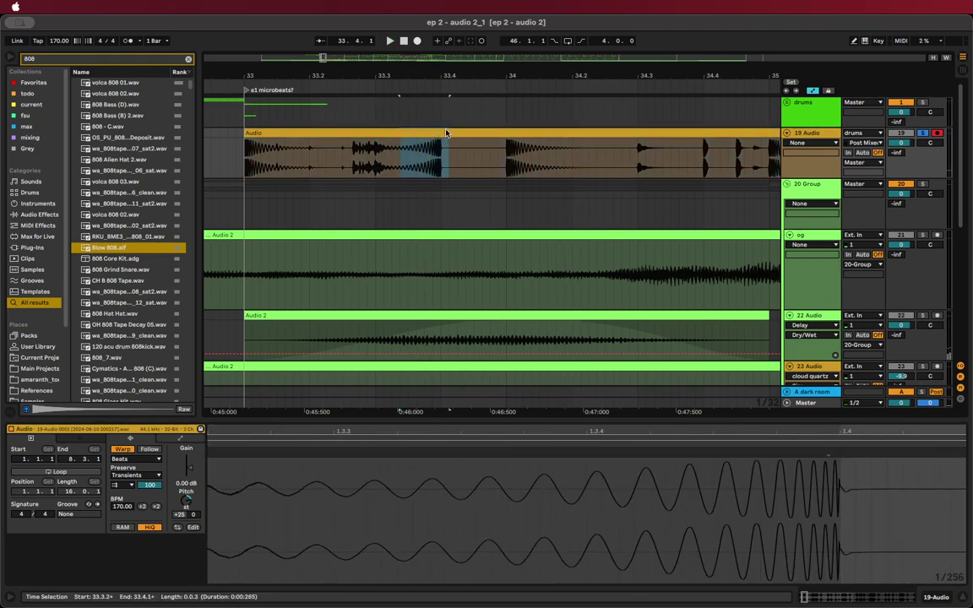
key("0")
key("space")
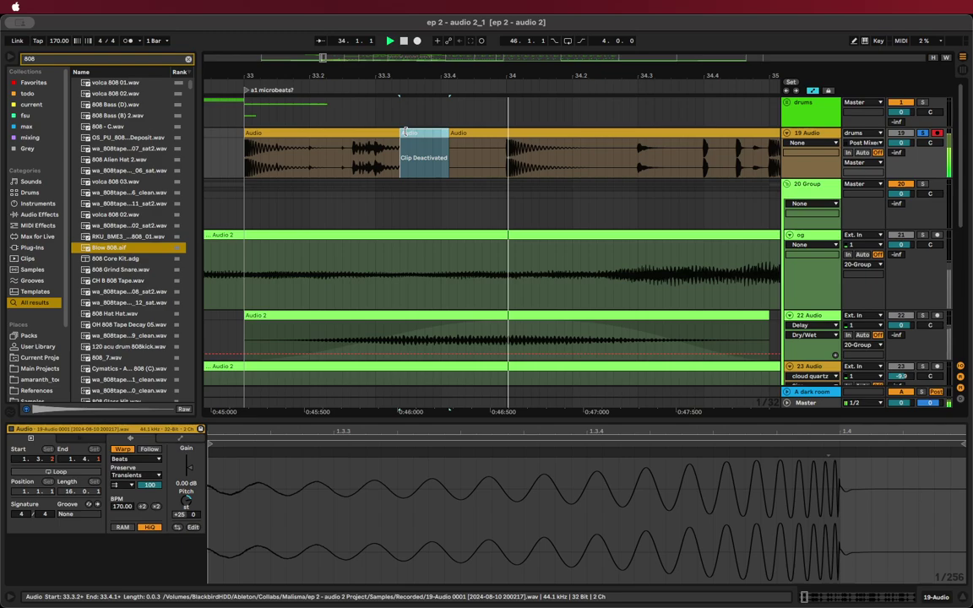
left_click(257, 163)
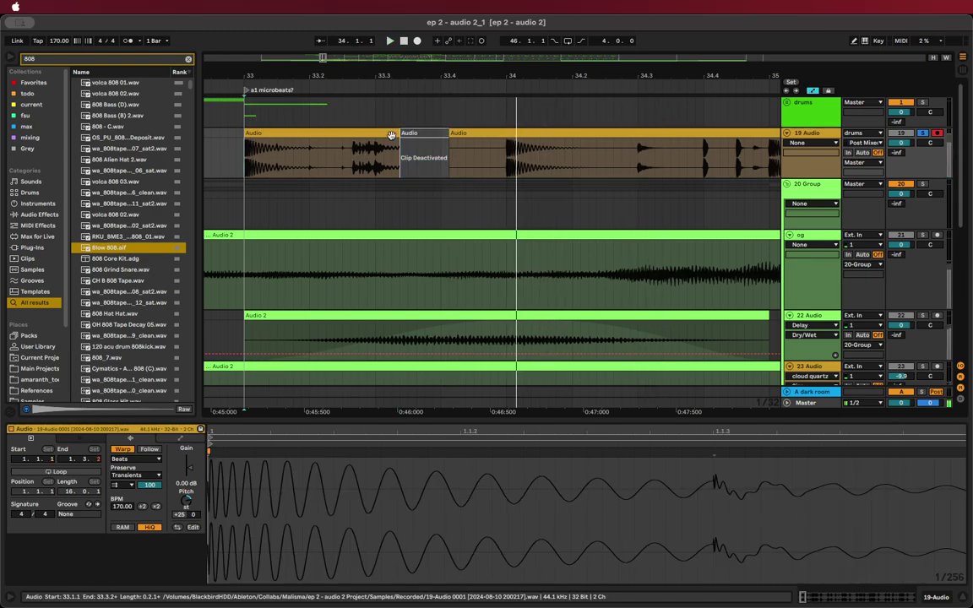
left_click_drag(398, 137, 388, 135)
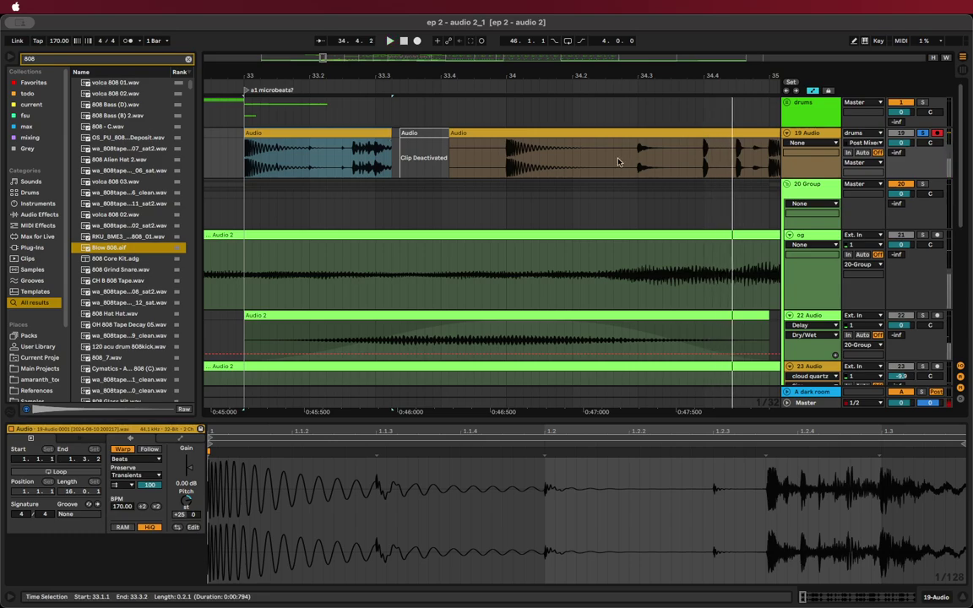
Delete the drum audio from 34.2.1 to 34.3.1 and play on through bar 38
left_click_drag(574, 156, 635, 133)
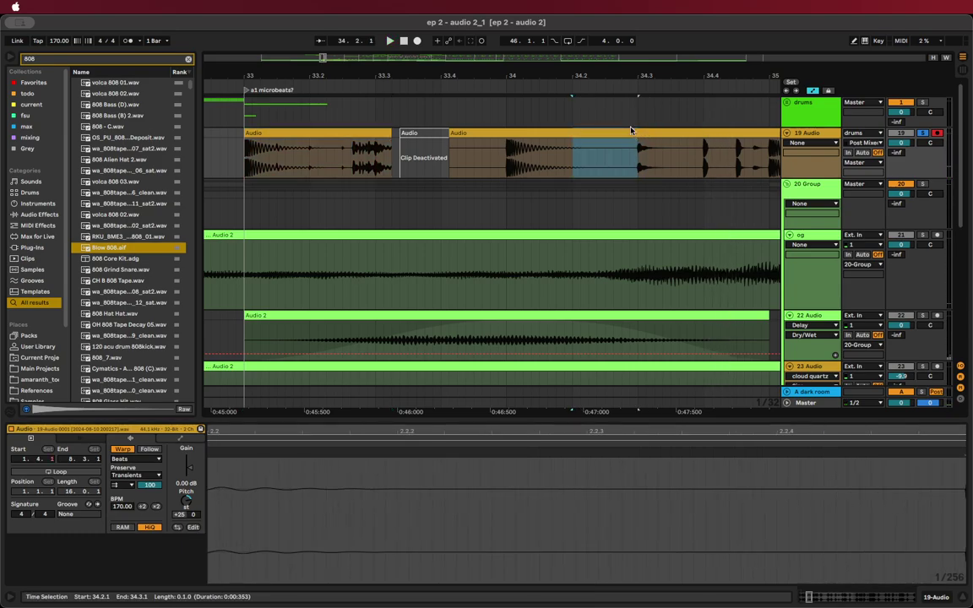
scroll(619, 169, "down", 3)
scroll(619, 169, "right", 4)
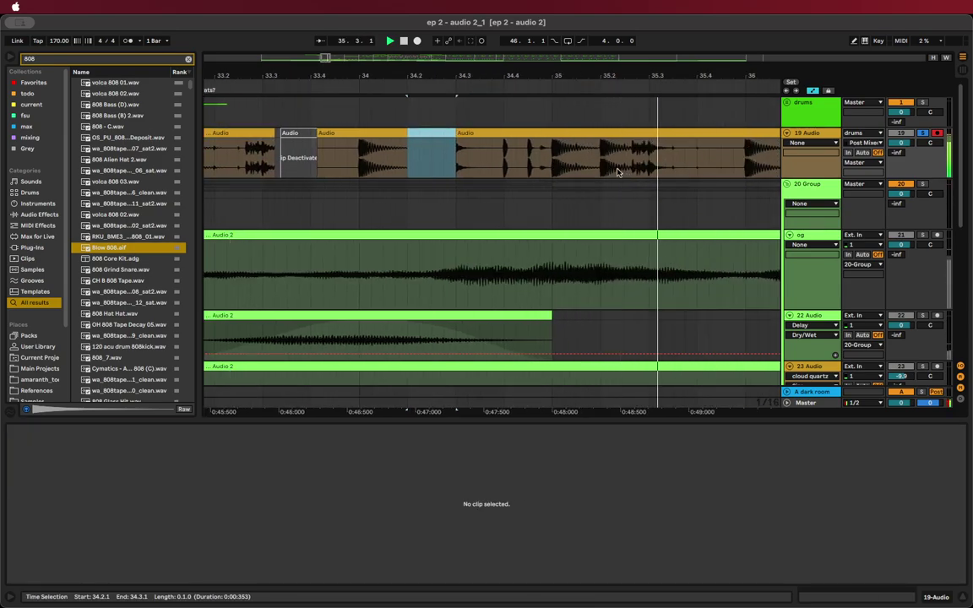
scroll(618, 171, "down", 3)
scroll(616, 171, "down", 5)
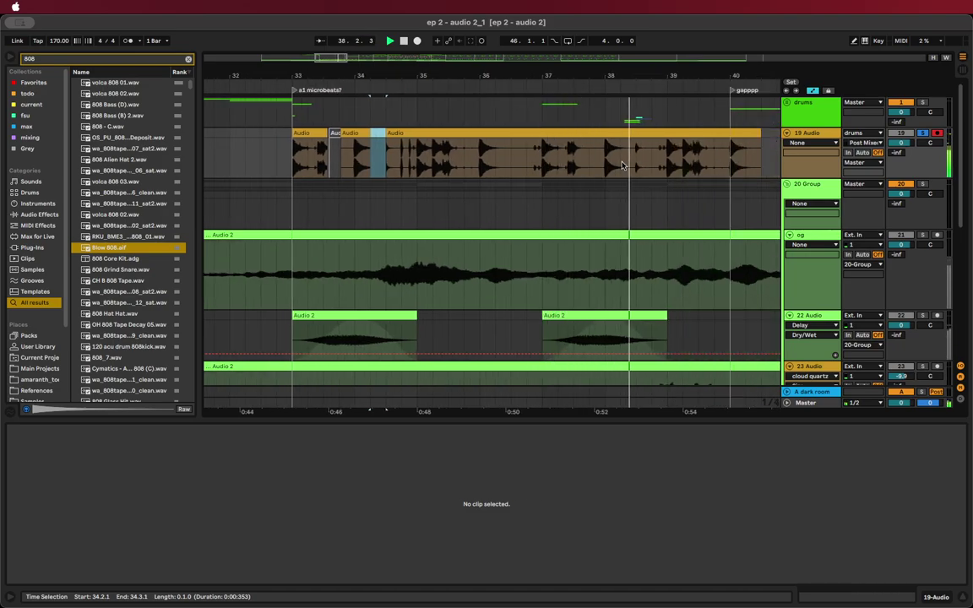
Isolate the drum hit from 38.3.3 to 38.4.1, setting its pitch to +13 st and its transient envelope to 13
scroll(635, 164, "up", 6)
mouse_move(615, 142)
left_mouse_down()
mouse_move(650, 142)
mouse_move(614, 133)
left_mouse_up()
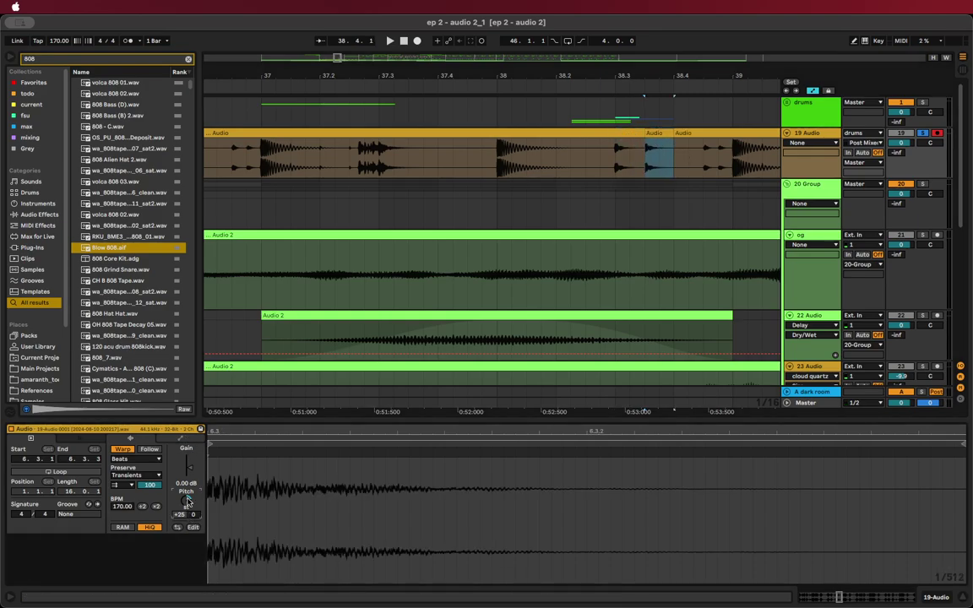
key("space")
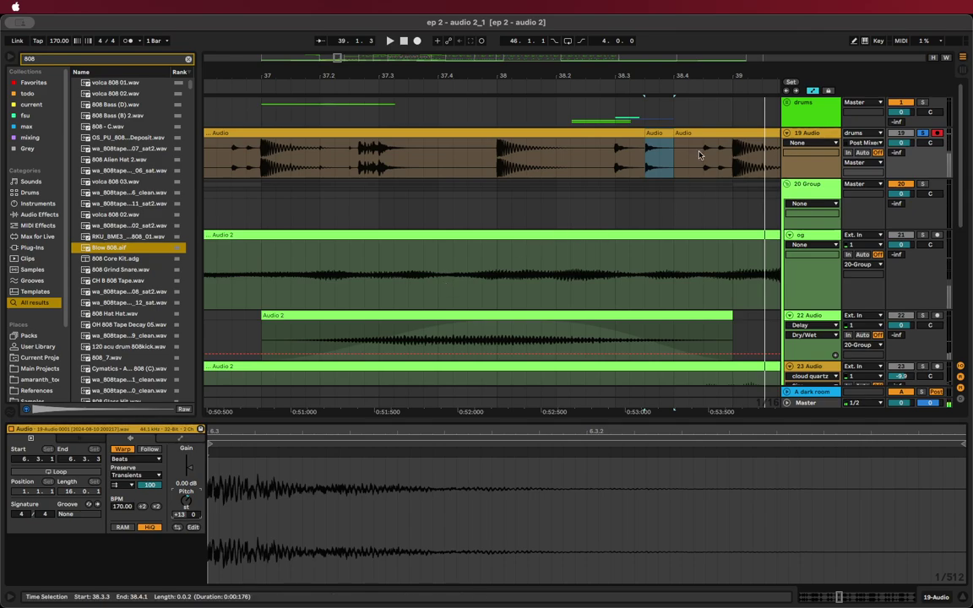
key("space")
type("13")
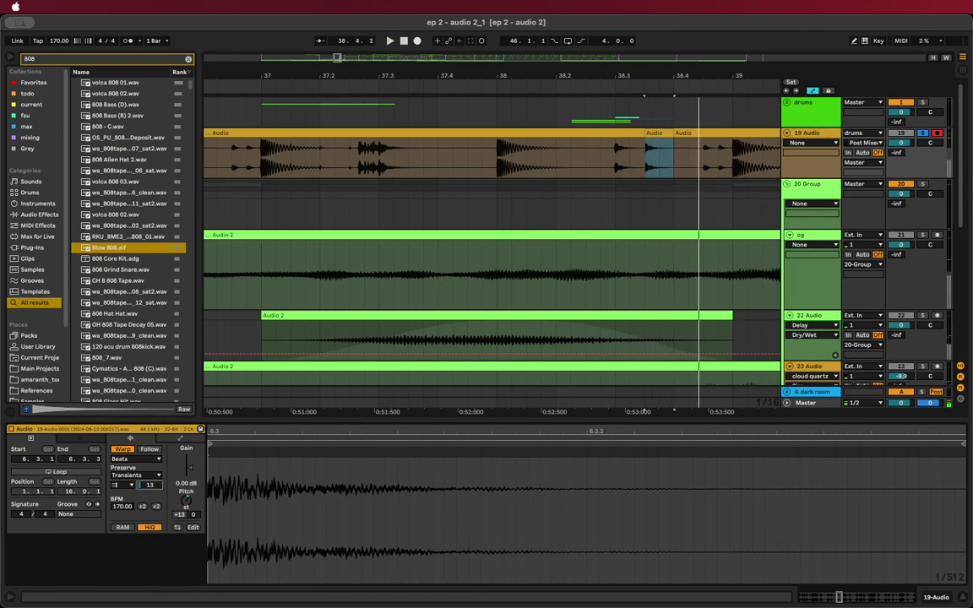
Play the edited drum hits around bar 38
left_click(585, 152)
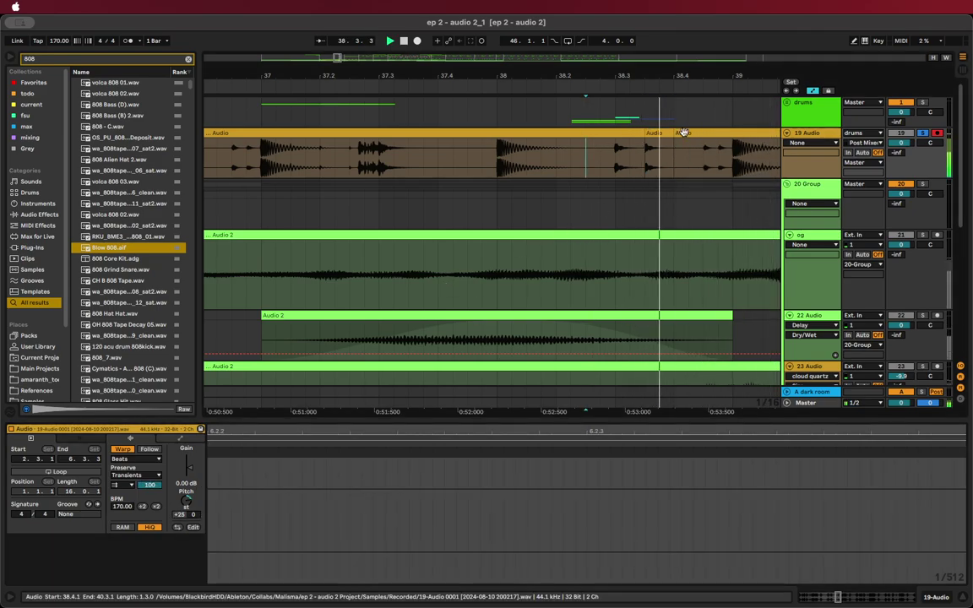
left_click(483, 162)
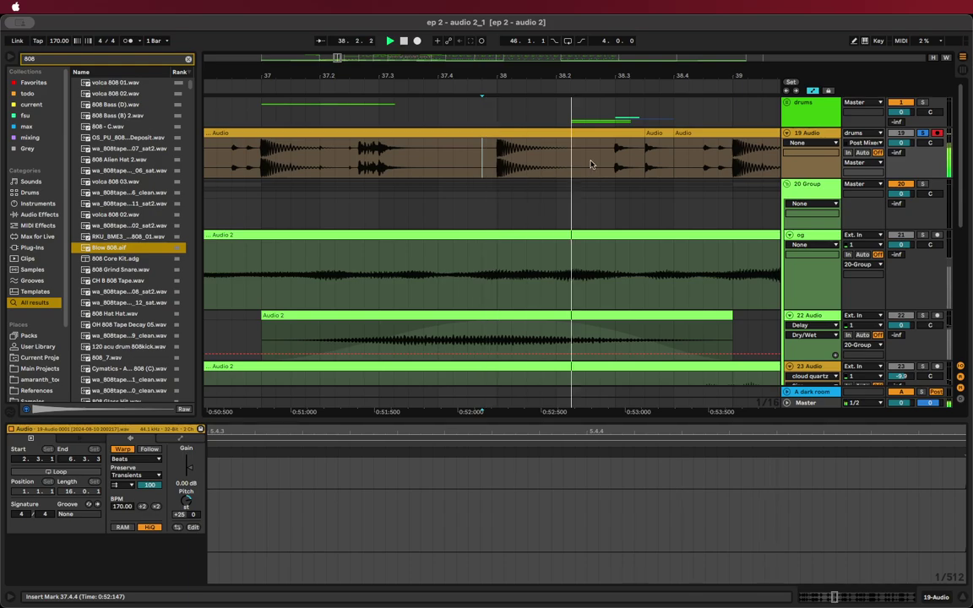
scroll(652, 146, "down", 5)
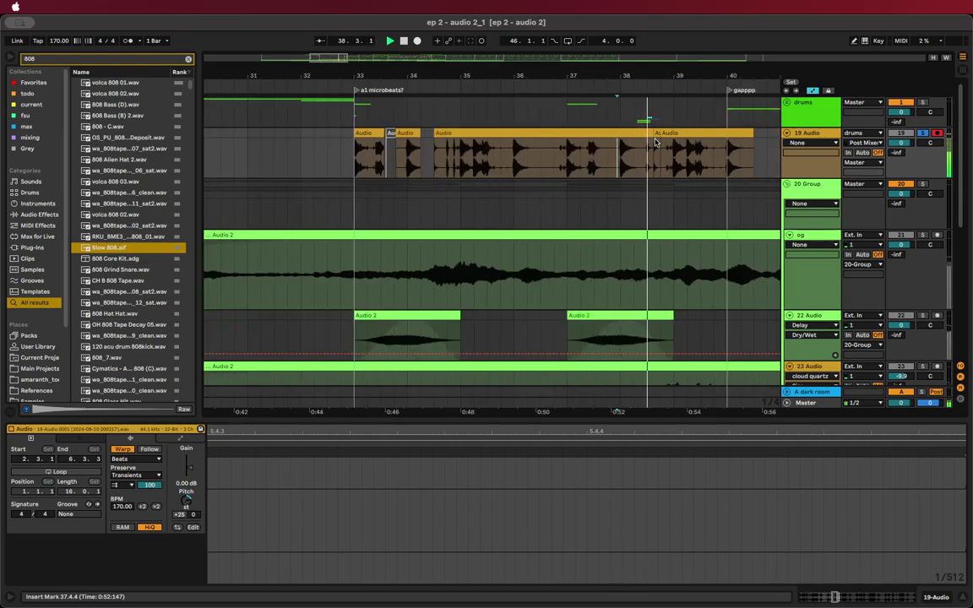
Add a new audio track directly below the 19 Audio track
left_click(815, 133)
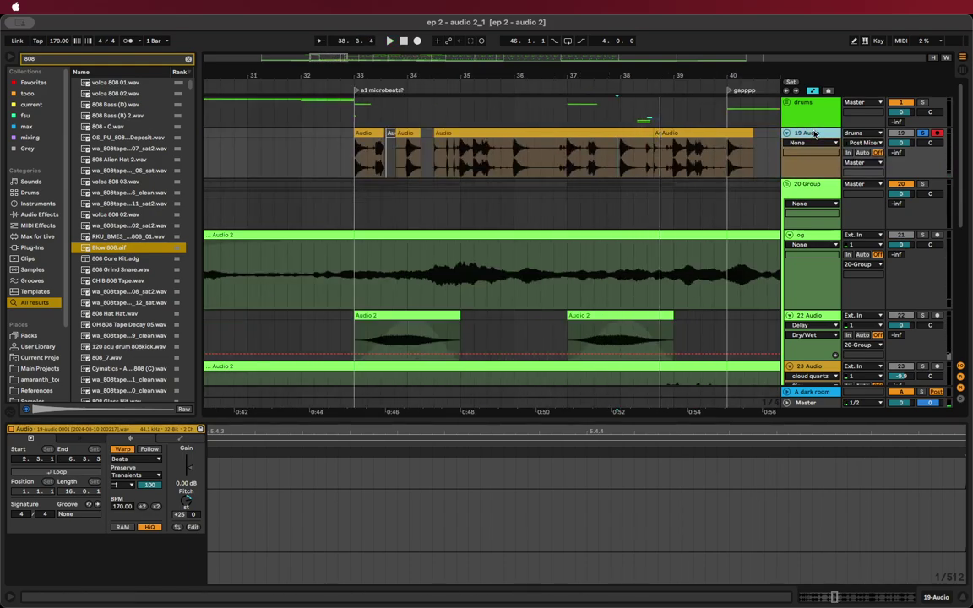
key("super+t")
scroll(684, 160, "up", 5)
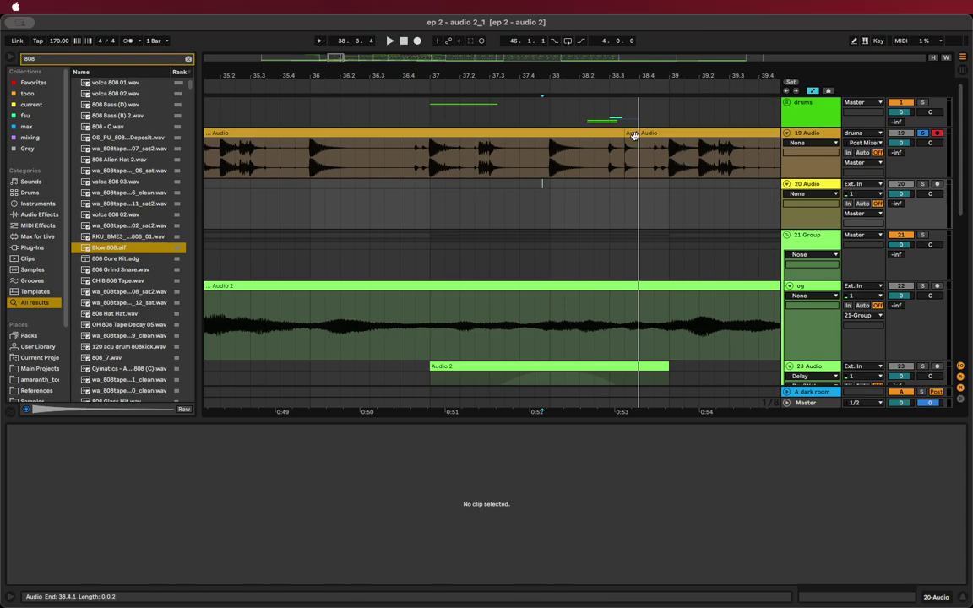
Put the isolated +13 st drum hit at 38.3.3 on the 20 Audio track and duplicate bar 38 into bar 39
left_click_drag(631, 133, 623, 191)
scroll(664, 187, "down", 5)
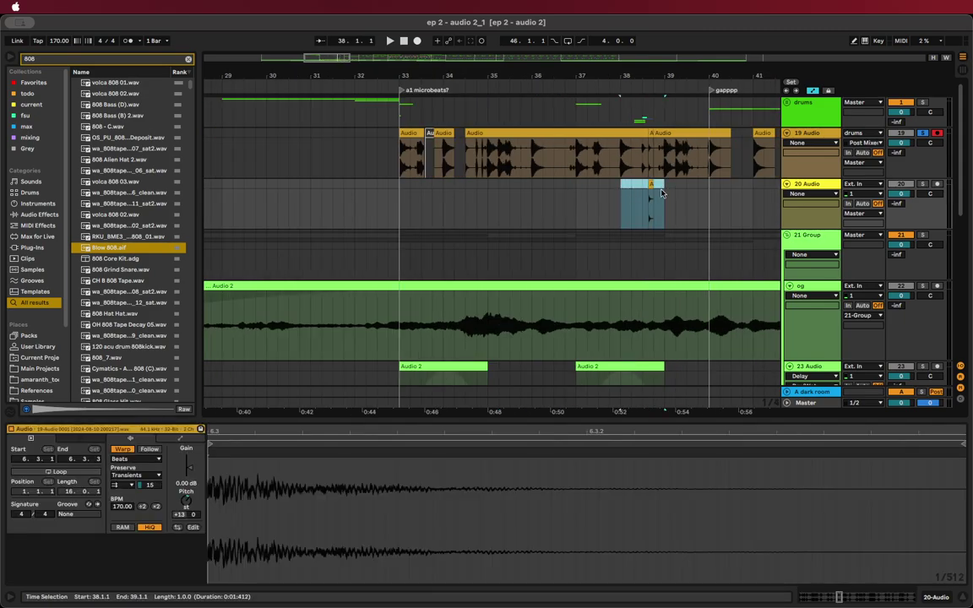
key("super+d")
Copy the two-bar hit pattern from 38.1.1 to 40.1.1 on 20 Audio to 33.1.1 and duplicate it up to 39.1.1
left_click_drag(709, 188, 624, 192)
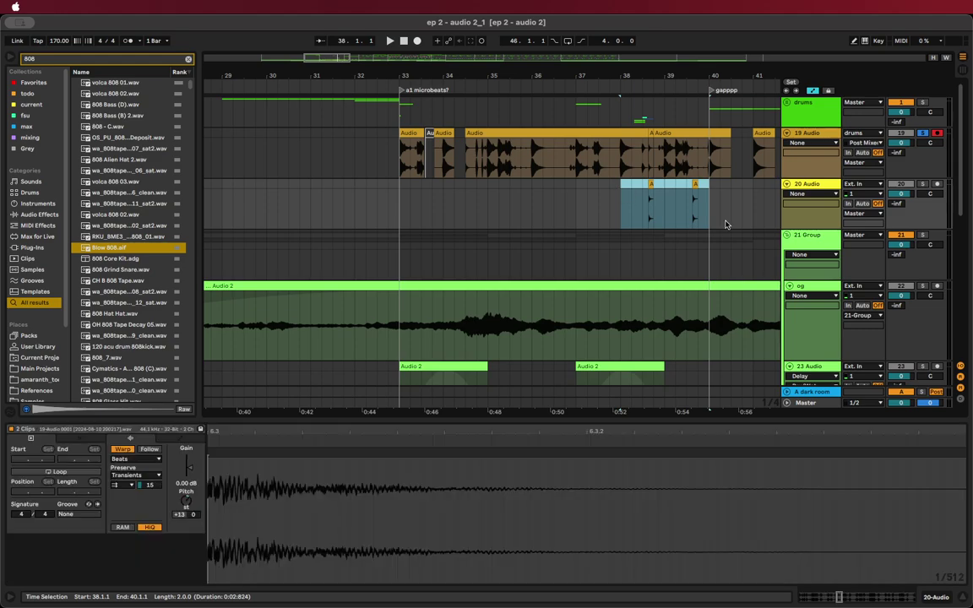
left_click(402, 192)
key("super+v")
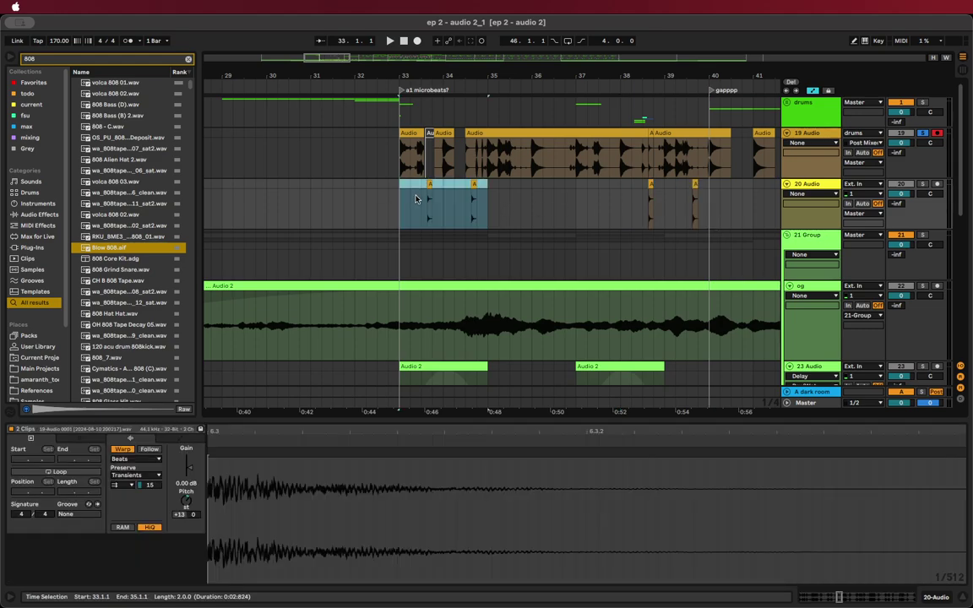
key("super+d")
key("super+d")
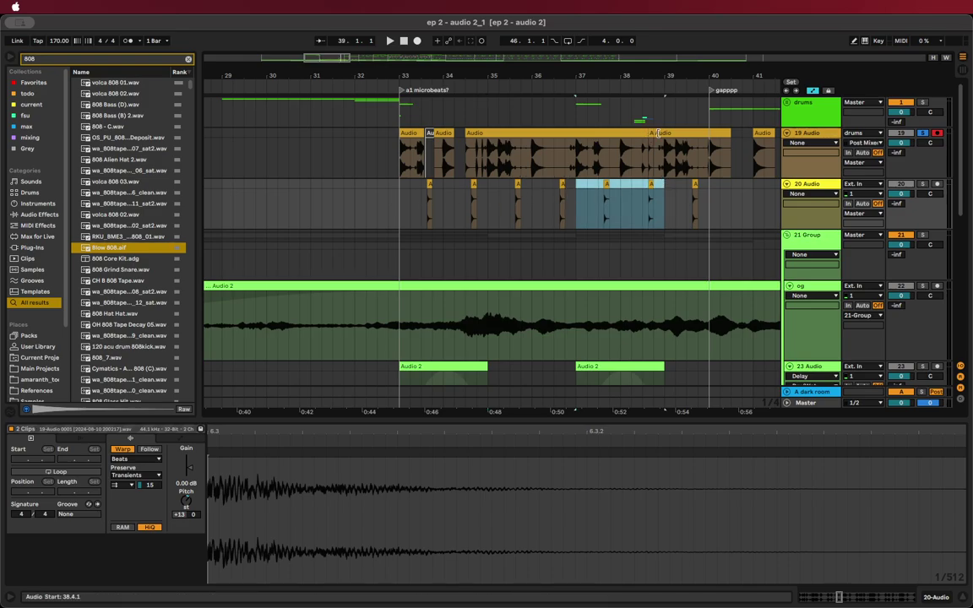
Extend the 19 Audio drums as one unbroken clip from 34.3.1 to 40.3.1, solo 20 Audio too, and play from 37.2.1
left_click(657, 133)
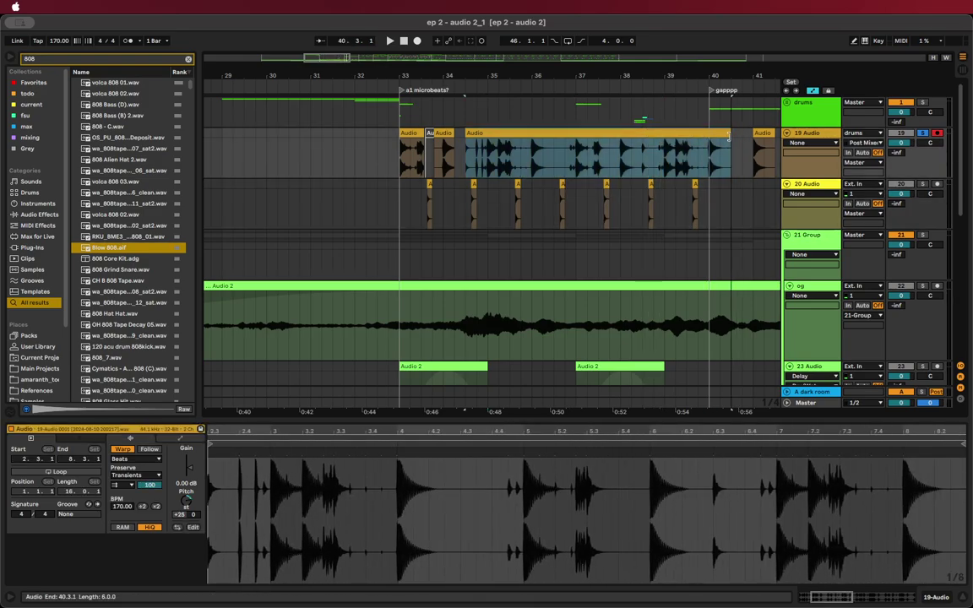
left_click(582, 185)
key("space")
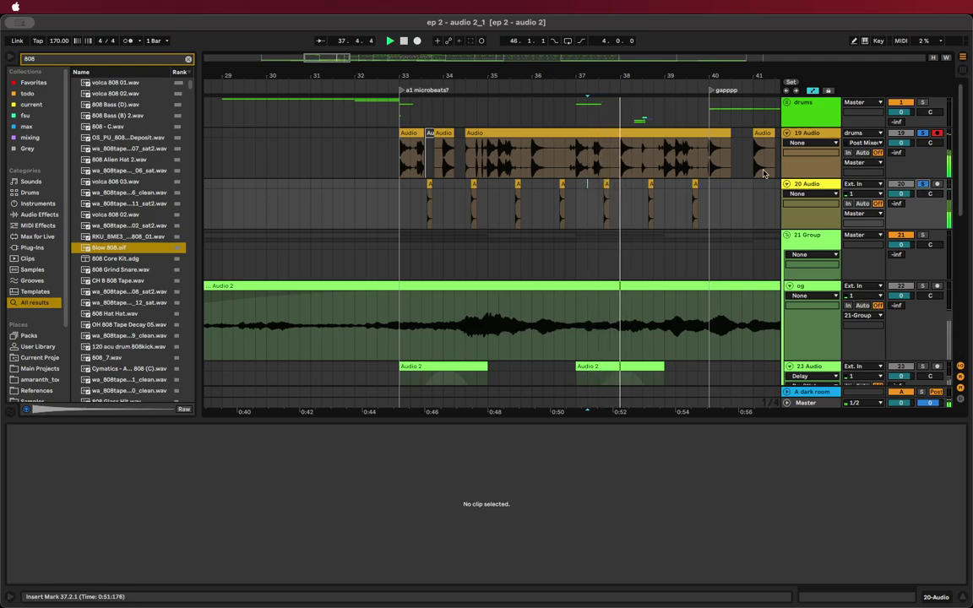
Move the bar 37 hit on 20 Audio to 37.4.1 and play it back
scroll(597, 185, "up", 5)
left_click_drag(618, 183, 630, 185)
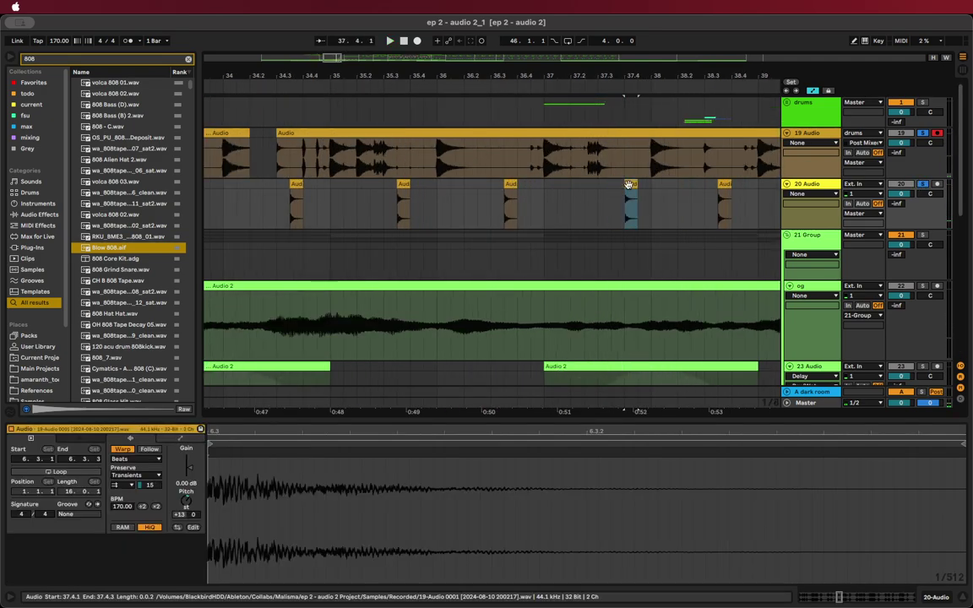
key("space")
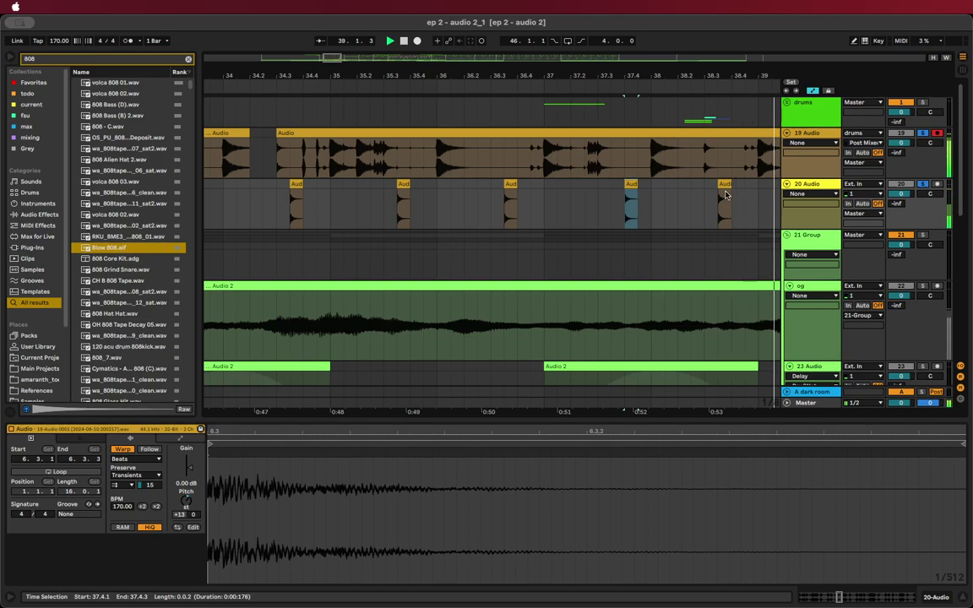
Place a copy of the +25 st drum hit on 20 Audio at 38.4.1 and play from 37.2.3
left_click_drag(719, 155, 743, 204)
key("space")
left_click(584, 203)
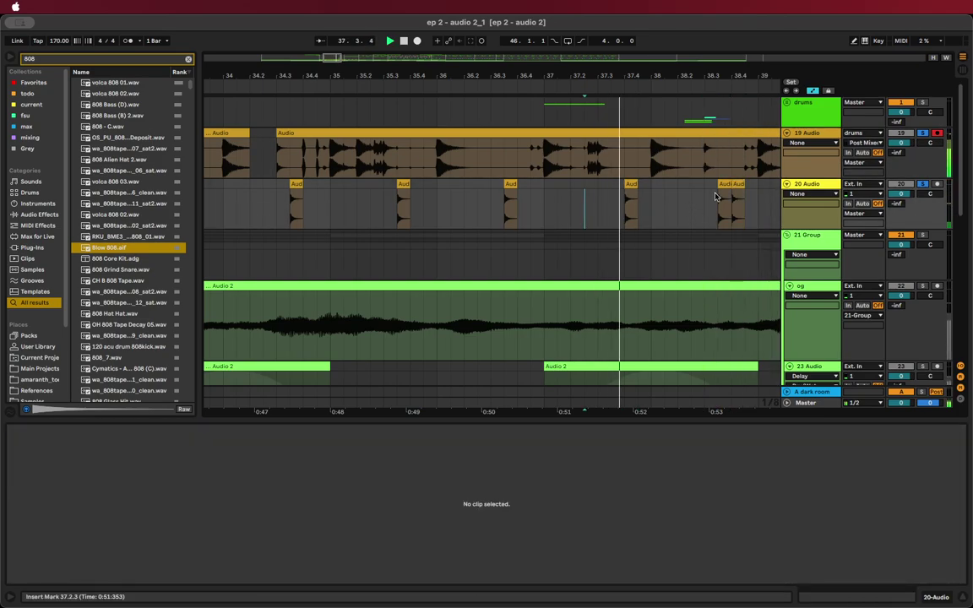
key("space")
Copy the +25 st hit on 20 Audio to 37.3.3 and 39.4.3, playing back each placement
left_click_drag(738, 185, 619, 202)
key("space")
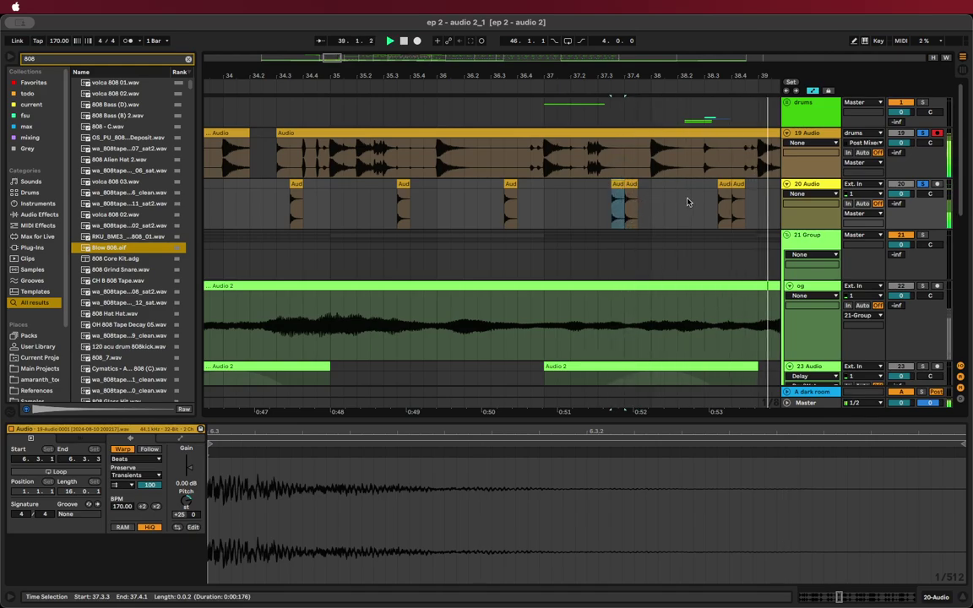
key("space")
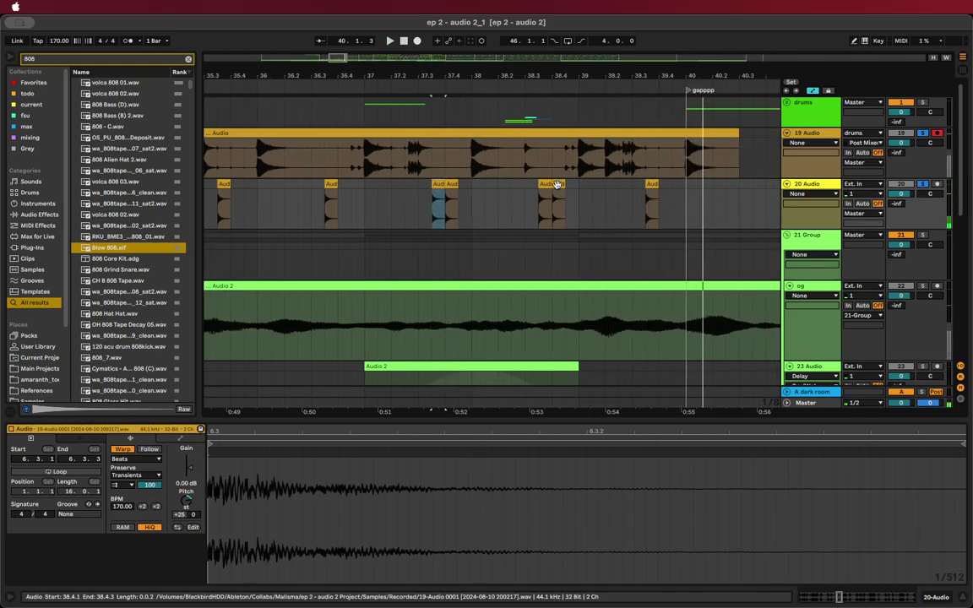
left_click_drag(558, 185, 684, 202)
key("space")
key("space")
scroll(619, 203, "down", 5)
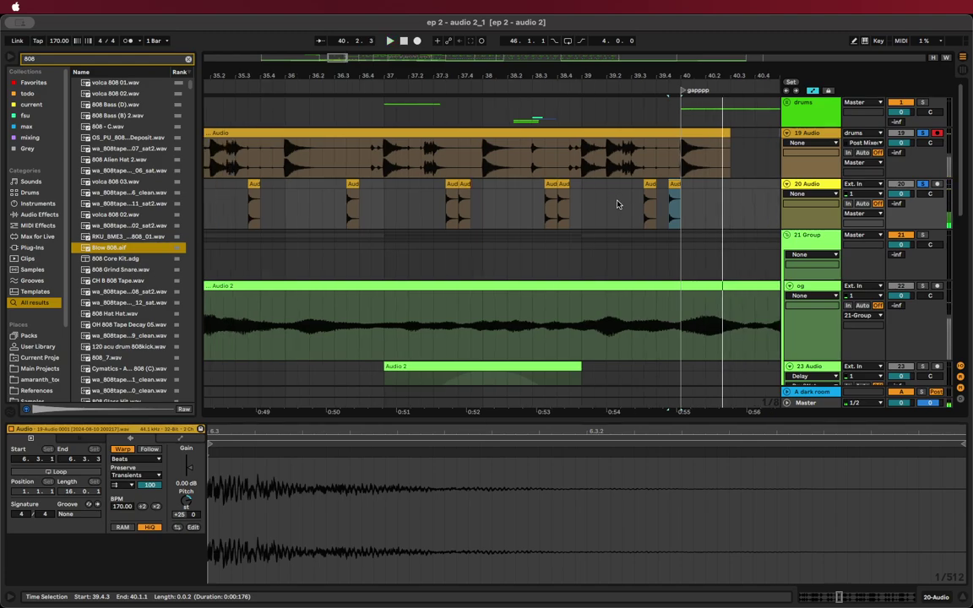
Play from 36.2.1 and place a copy of the +25 st hit on 20 Audio at 36.3.1
scroll(619, 203, "left", 2)
scroll(640, 207, "up", 2)
left_click(555, 187)
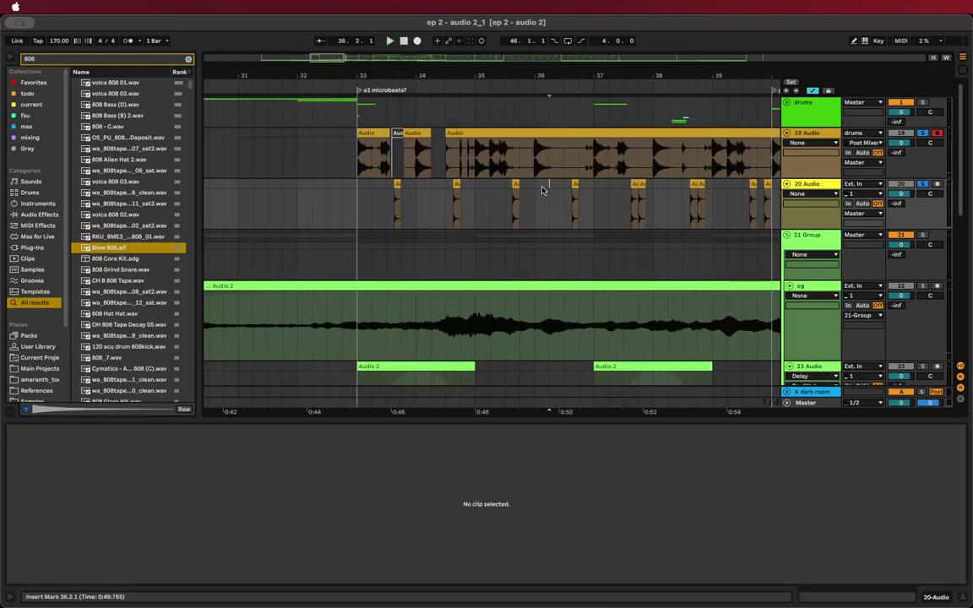
key("space")
key("space")
left_click(575, 187)
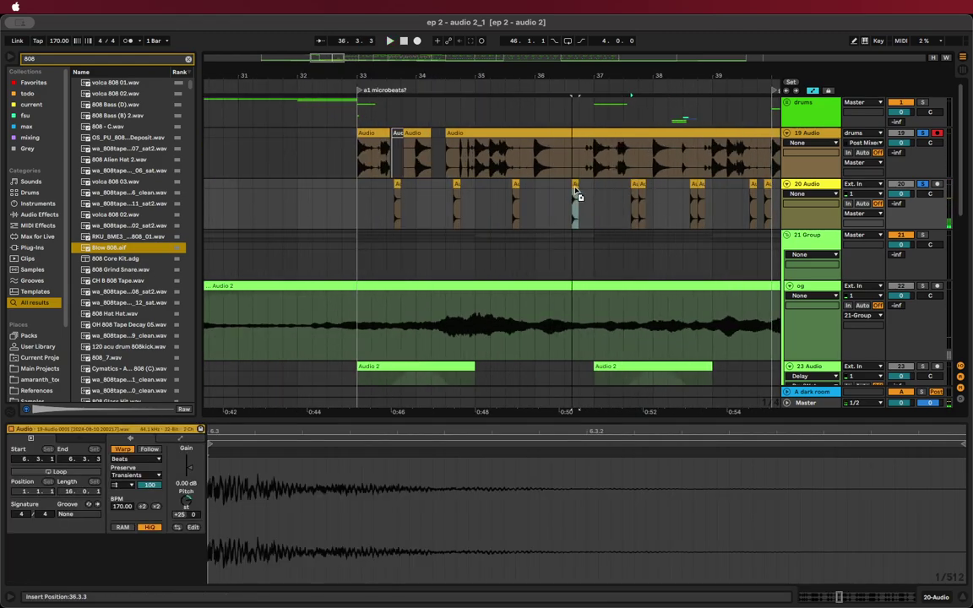
key("space")
key("space")
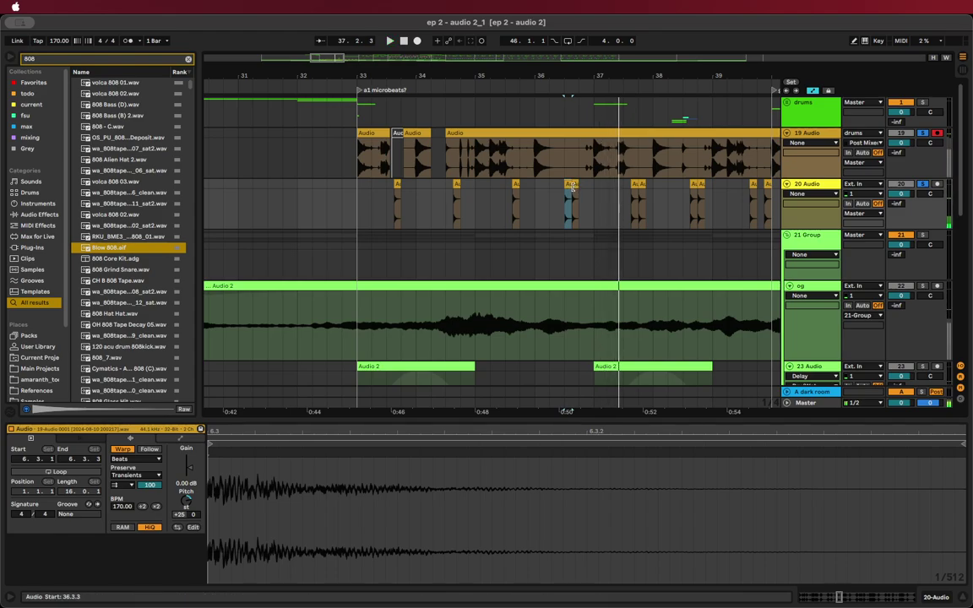
Try an extra copy of the +25 st hit at 36.4.3 on 20 Audio, play it back, and delete it
left_click_drag(570, 185, 588, 191)
key("space")
scroll(593, 188, "up", 5)
key("space")
key("space")
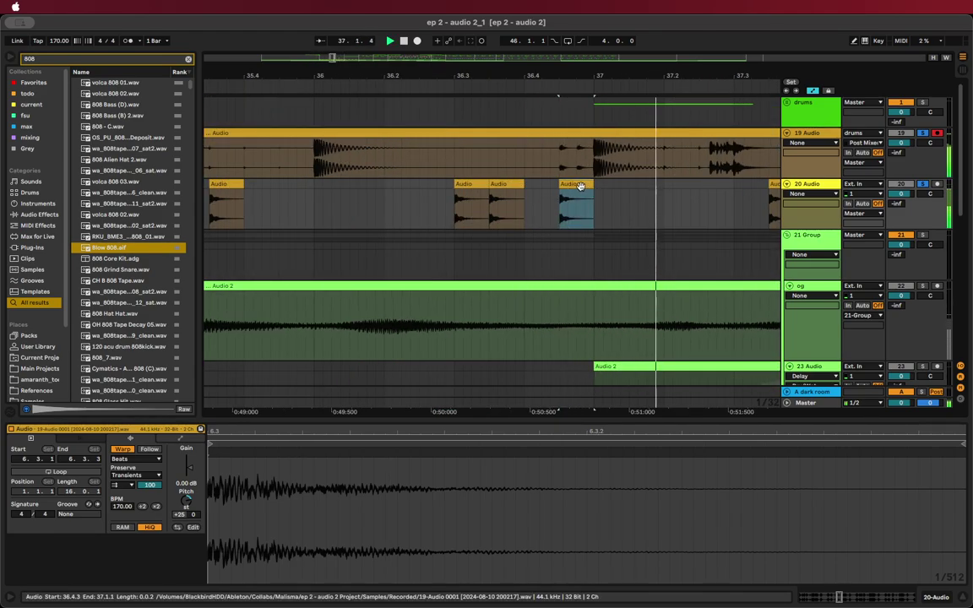
key("space")
scroll(519, 198, "down", 3)
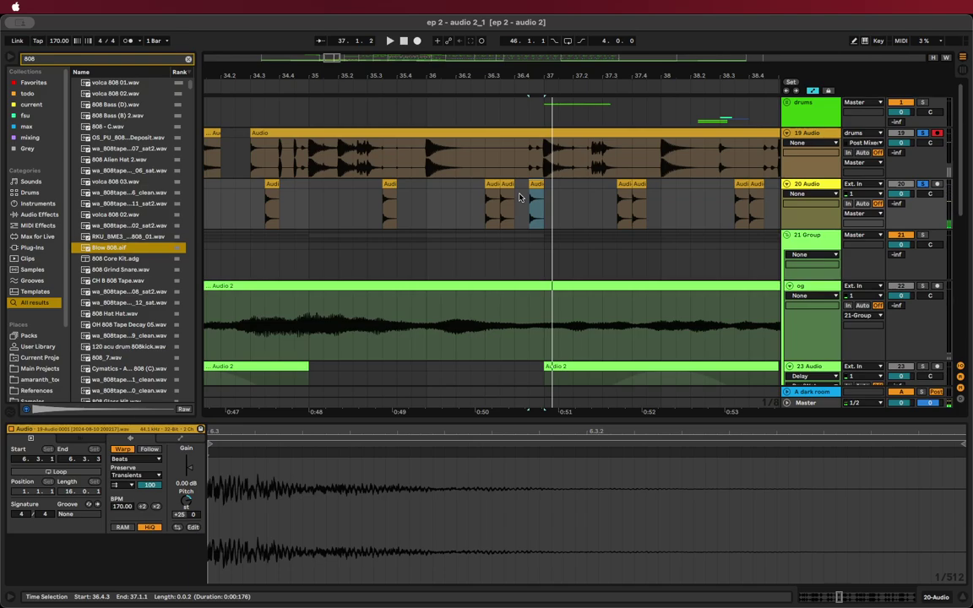
key("Delete")
Play from 33.1.1, move the first 20 Audio hit to 33.4.1, and add the +25 st hit at 33.3.3
scroll(519, 196, "left", 3)
scroll(305, 198, "down", 3)
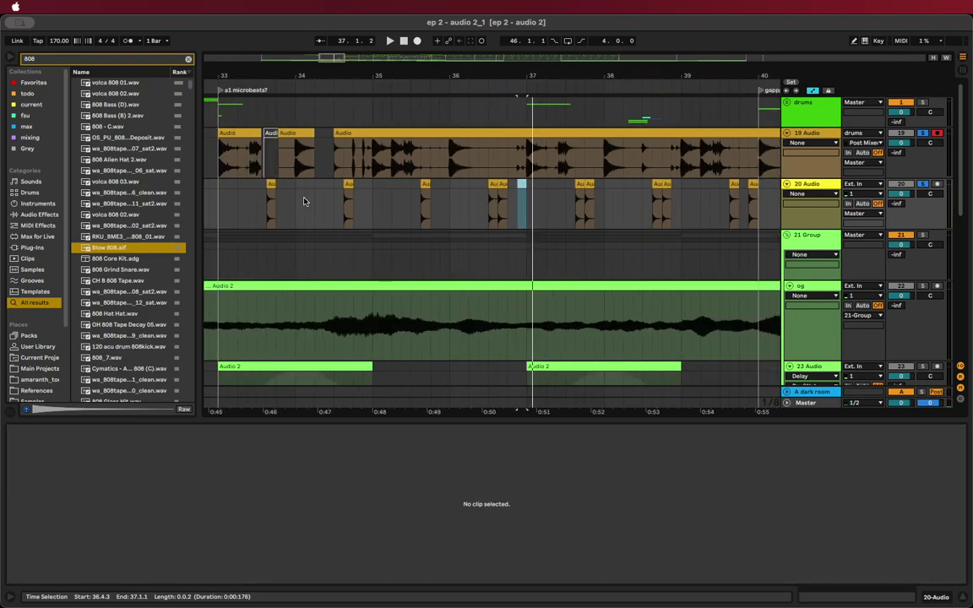
scroll(305, 201, "left", 3)
left_click(317, 192)
key("space")
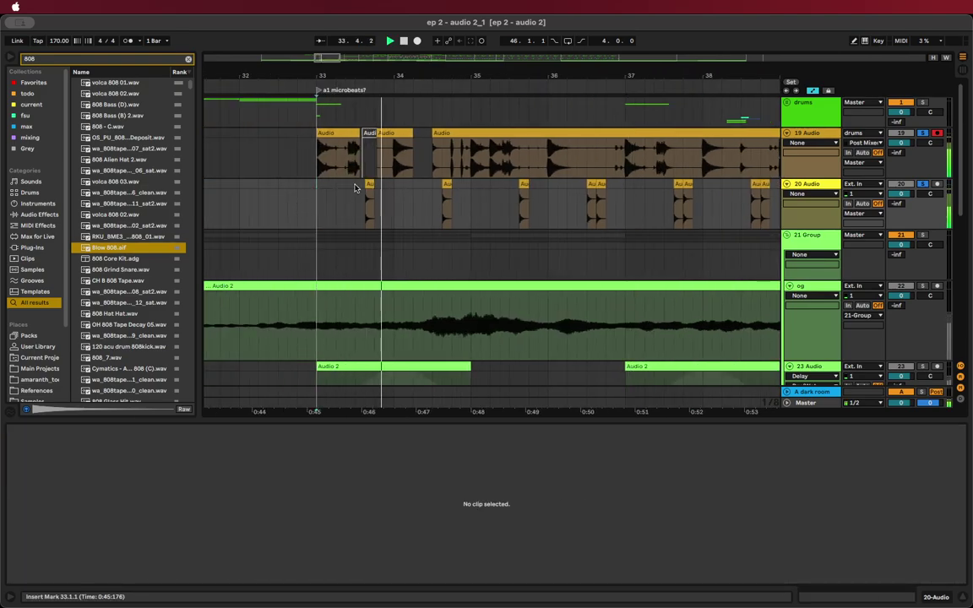
key("space")
left_click(386, 193)
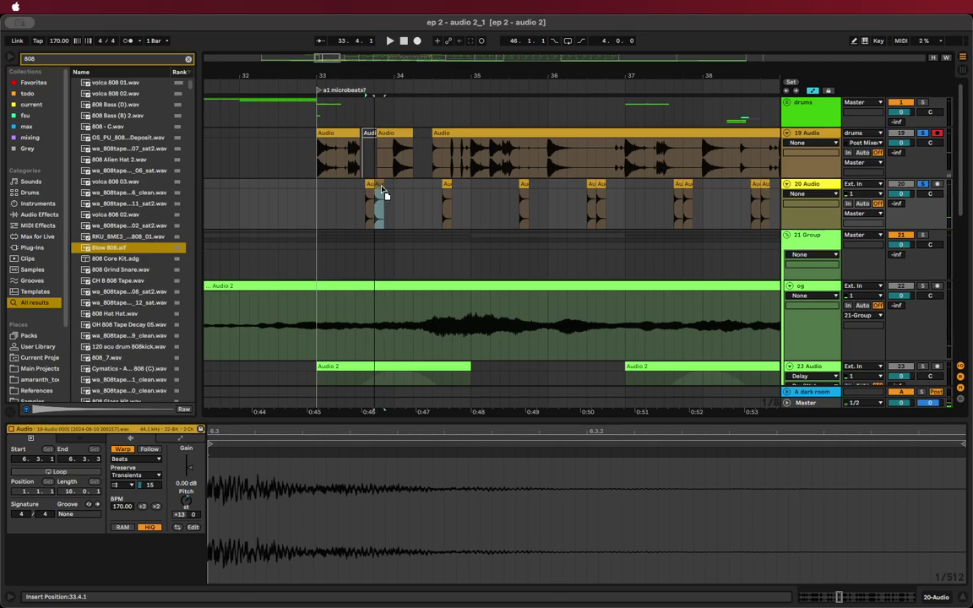
left_click_drag(382, 189, 383, 189)
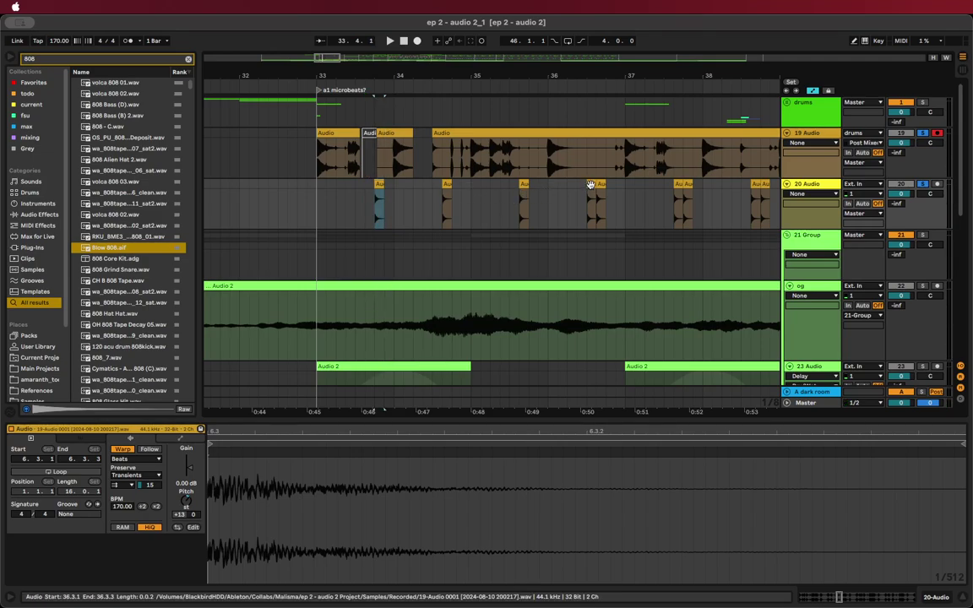
left_click(380, 192)
key("space")
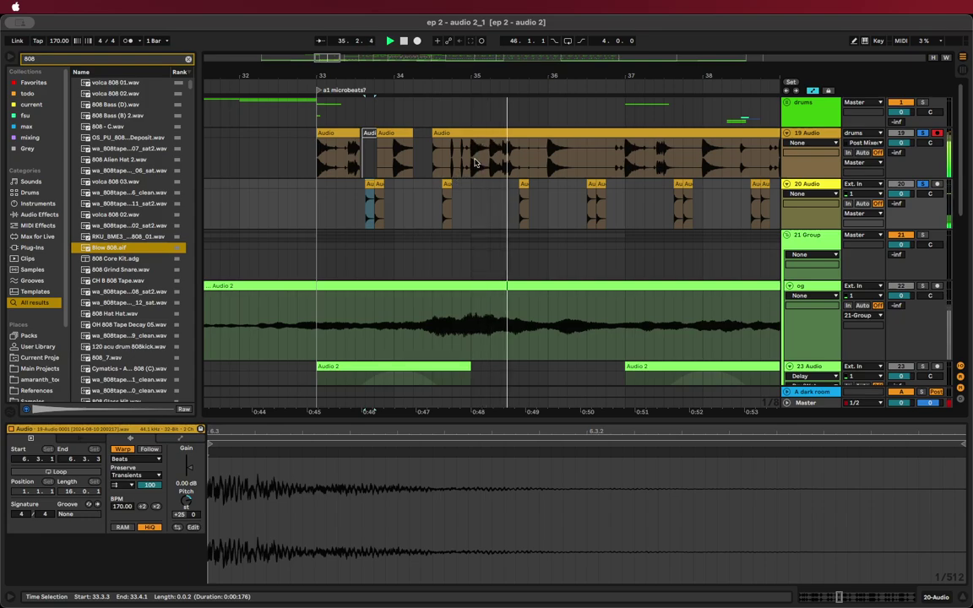
Move the bar 34 hit on 20 Audio to 34.3.4, trim its end to 34.4.1, and play from 34.2.1
left_click(423, 156)
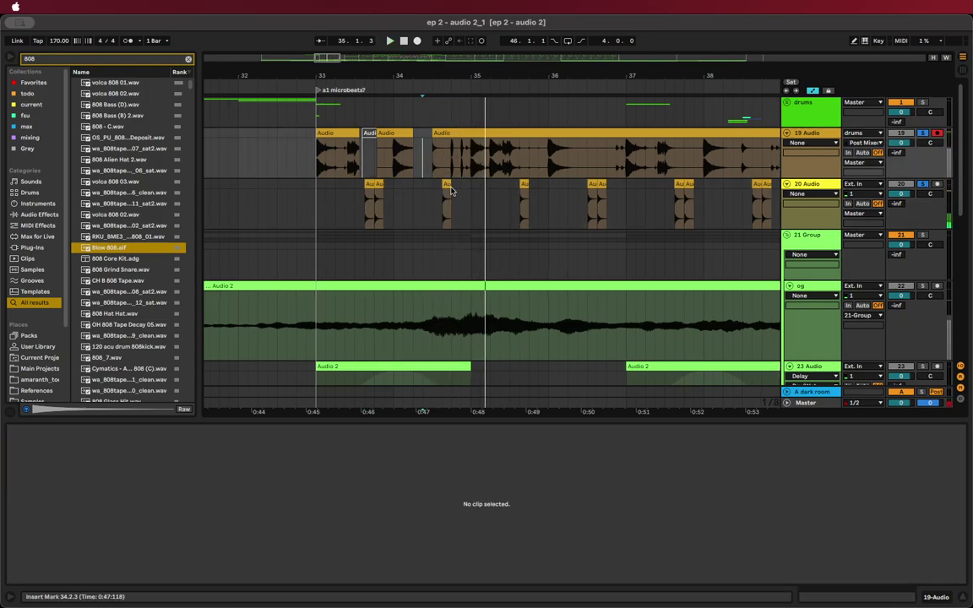
left_click(451, 192)
scroll(451, 190, "up", 3)
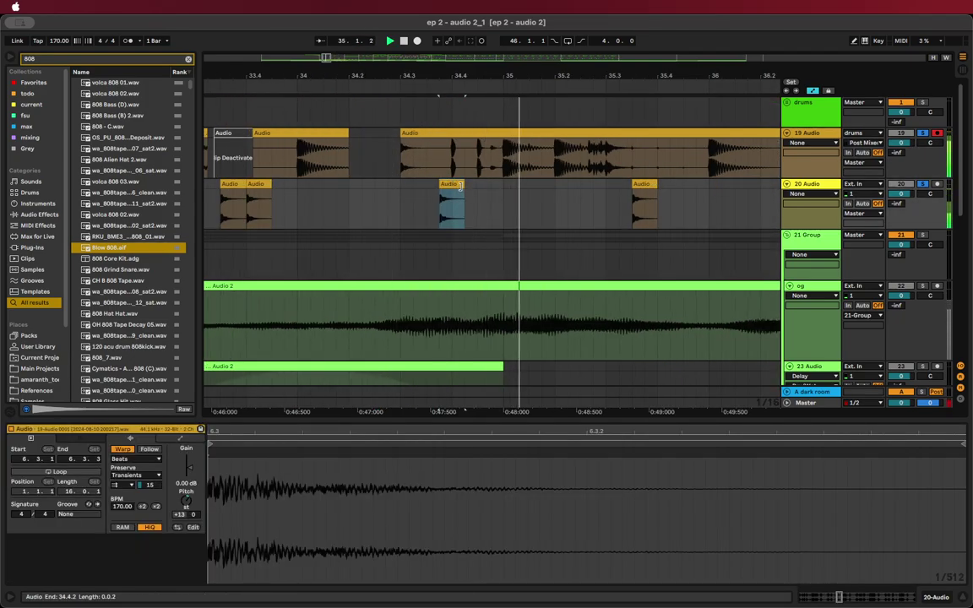
left_click_drag(460, 185, 449, 185)
left_click(349, 199)
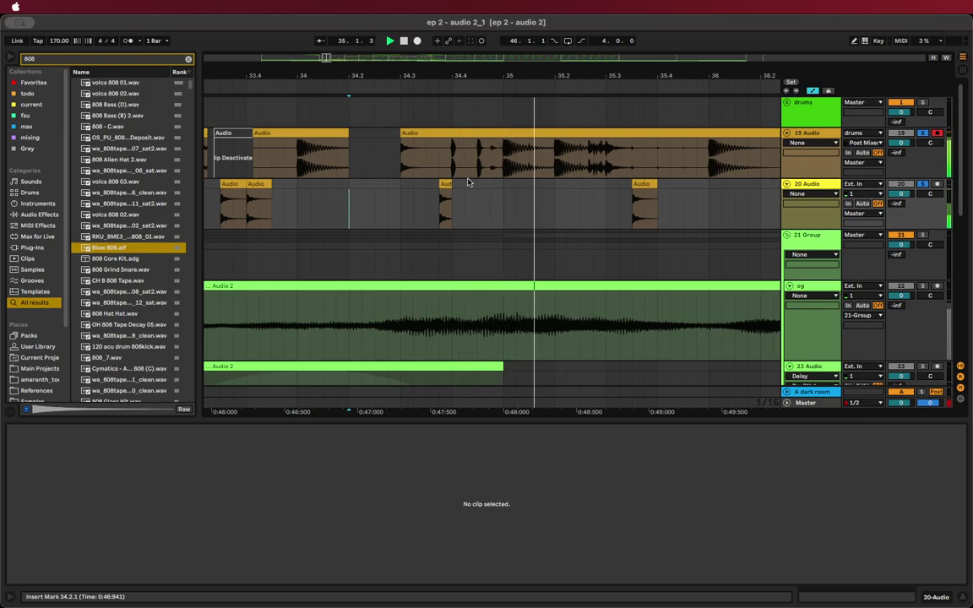
scroll(494, 180, "right", 2)
key("space")
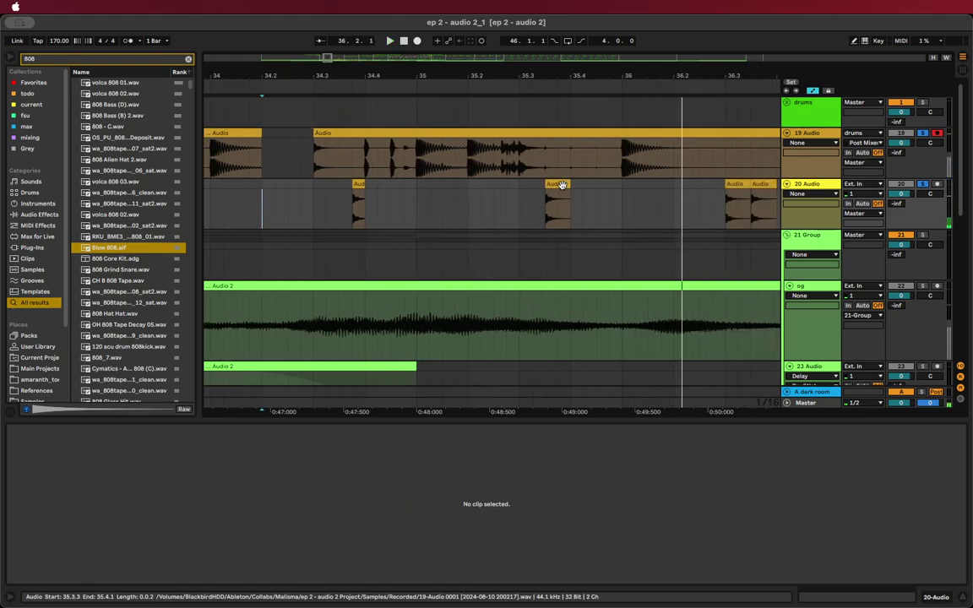
Move the bar 35 hit on 20 Audio to 35.3.4 and play it back from 35.2.1
left_click_drag(564, 185, 580, 192)
left_click(468, 203)
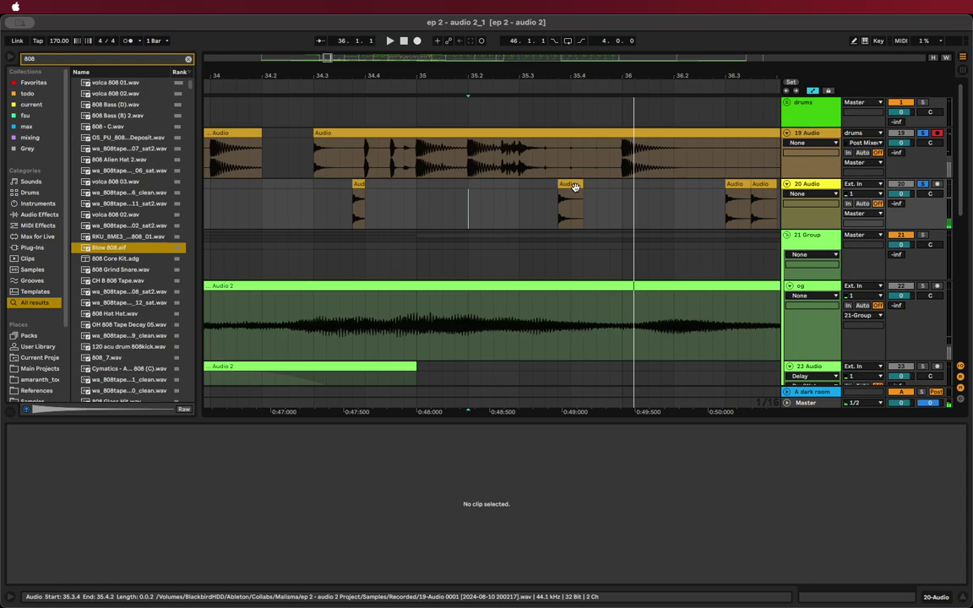
scroll(581, 192, "up", 3)
key("space")
left_click_drag(572, 186, 581, 187)
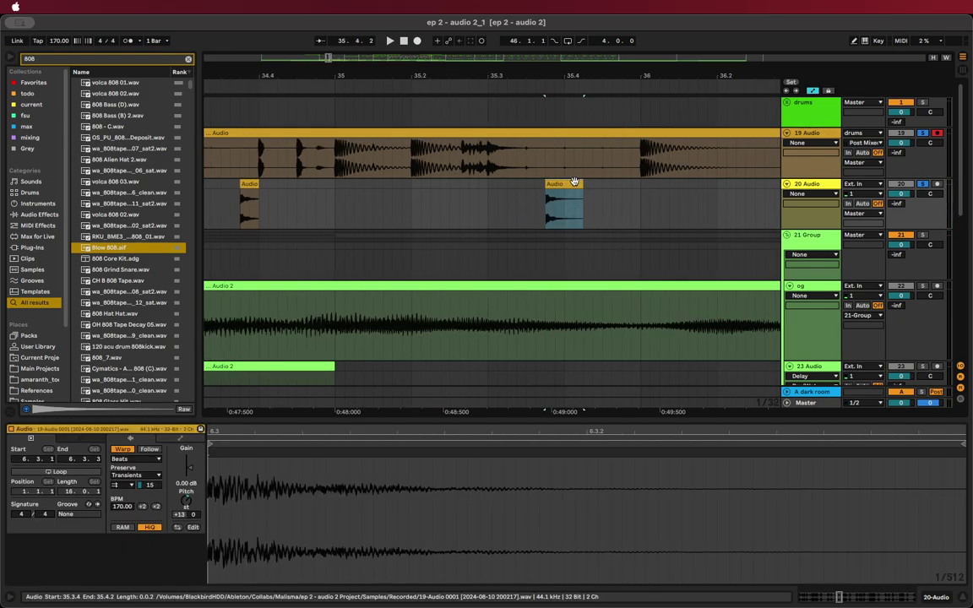
Make a consolidated, reversed sixteenth-note copy of the bar 35 hit and place it just before 35.3.4 on 20 Audio
key("super+d")
key("super+j")
left_click_drag(591, 184, 535, 195)
key("r")
Lower the reversed hit's gain to -14.7 dB while playing it back
key("space")
key("space")
key("space")
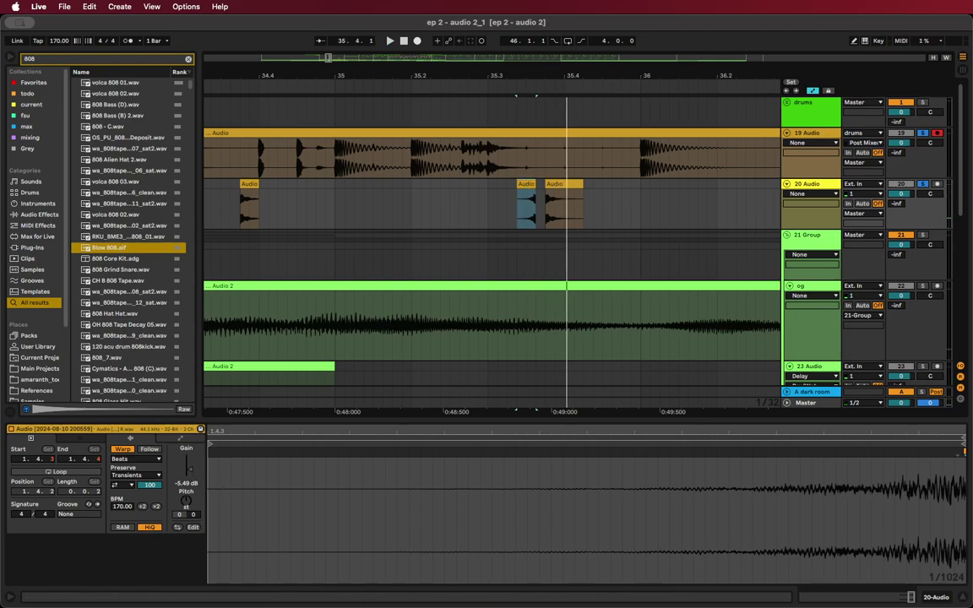
key("space")
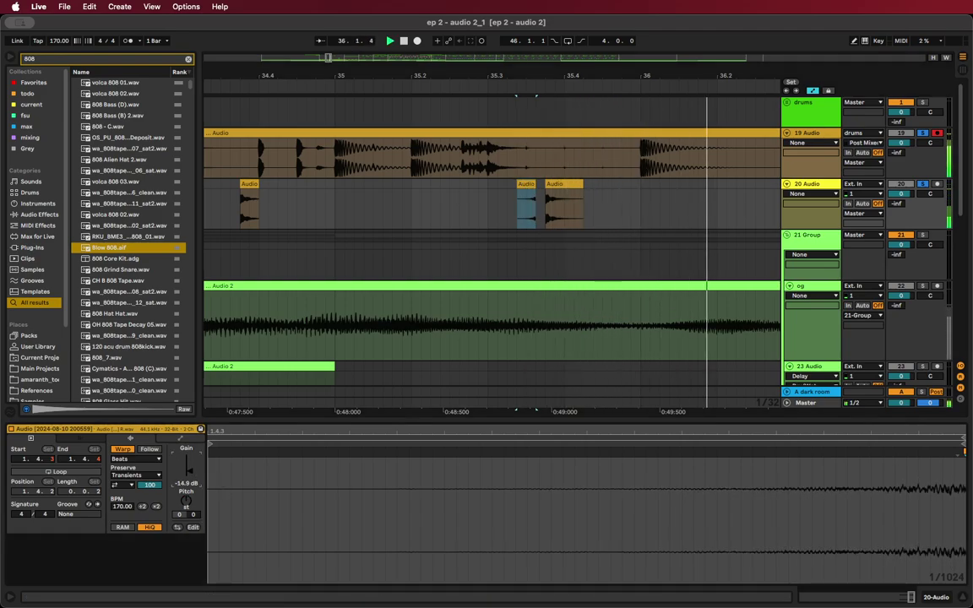
key("space")
key("space")
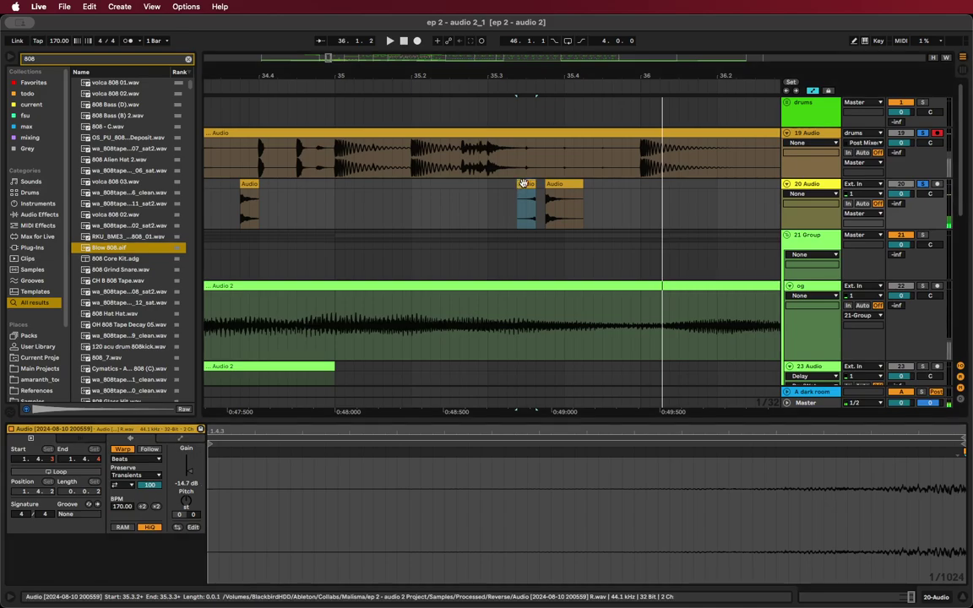
Copy the reversed hit on 20 Audio to 35.4.4, 36.4.4, 37.4.4 and 38.4.4, playing the section back
left_click_drag(528, 185, 638, 188)
key("space")
scroll(630, 194, "down", 5)
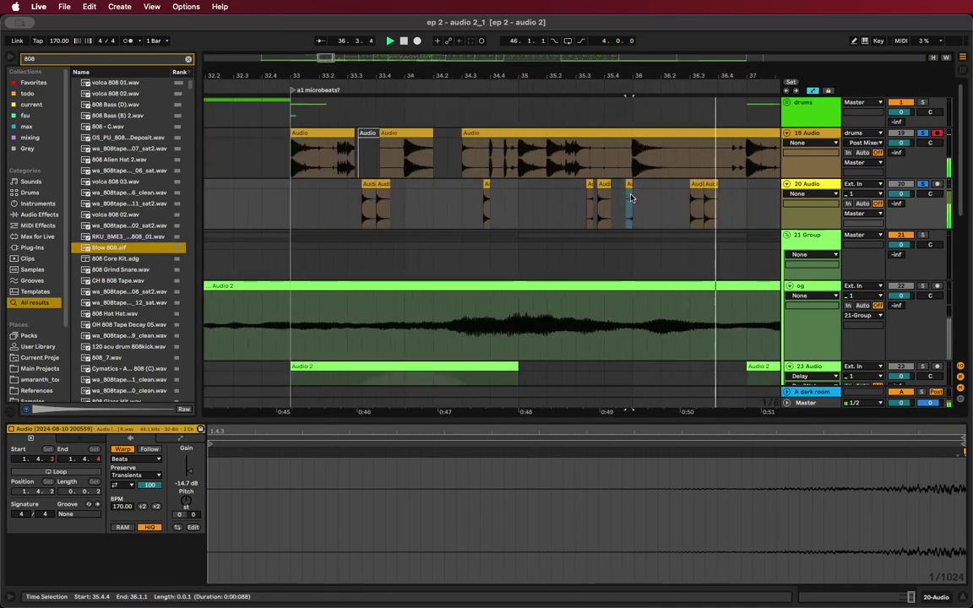
scroll(561, 198, "right", 4)
left_click_drag(460, 190, 580, 196)
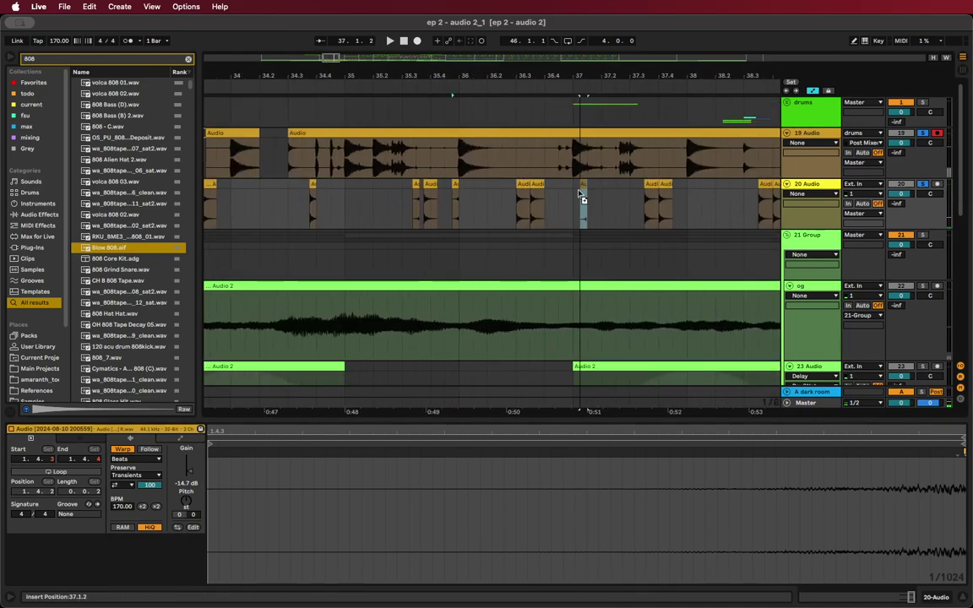
scroll(590, 206, "right", 3)
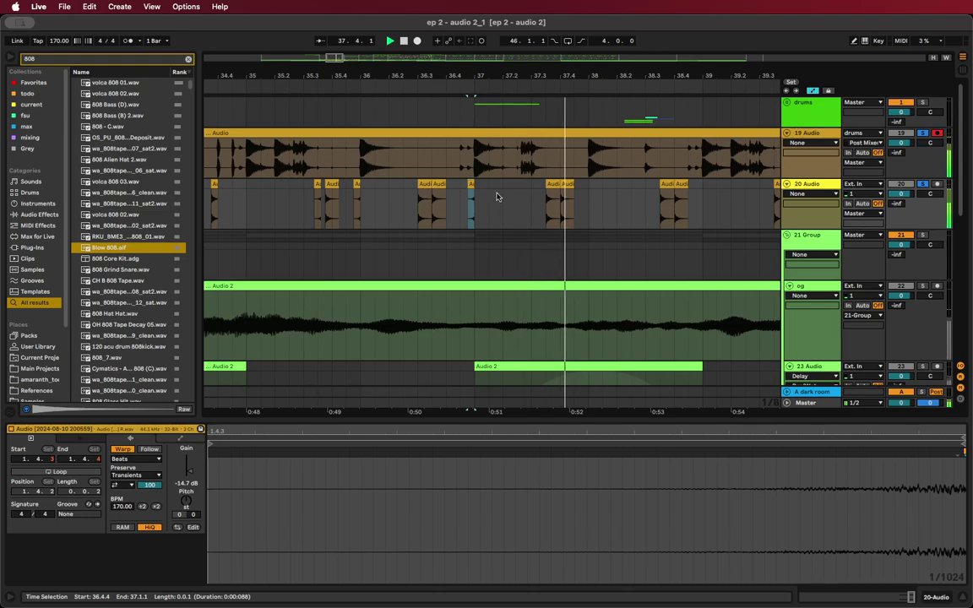
left_click_drag(471, 185, 738, 196)
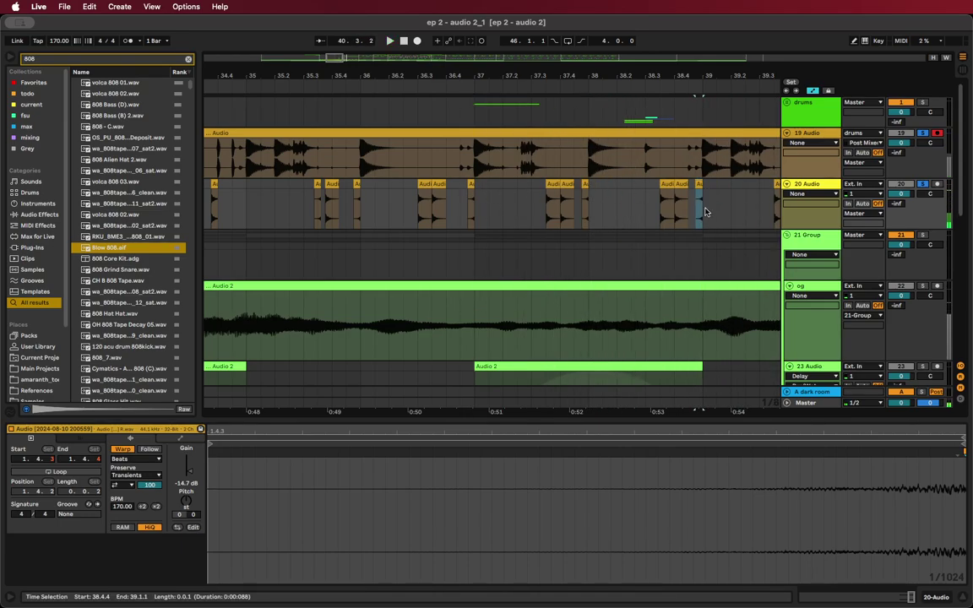
Copy the reversed hit on 20 Audio to 39.4.4 and 40.4.4, playing the section back
scroll(706, 212, "right", 8)
key("space")
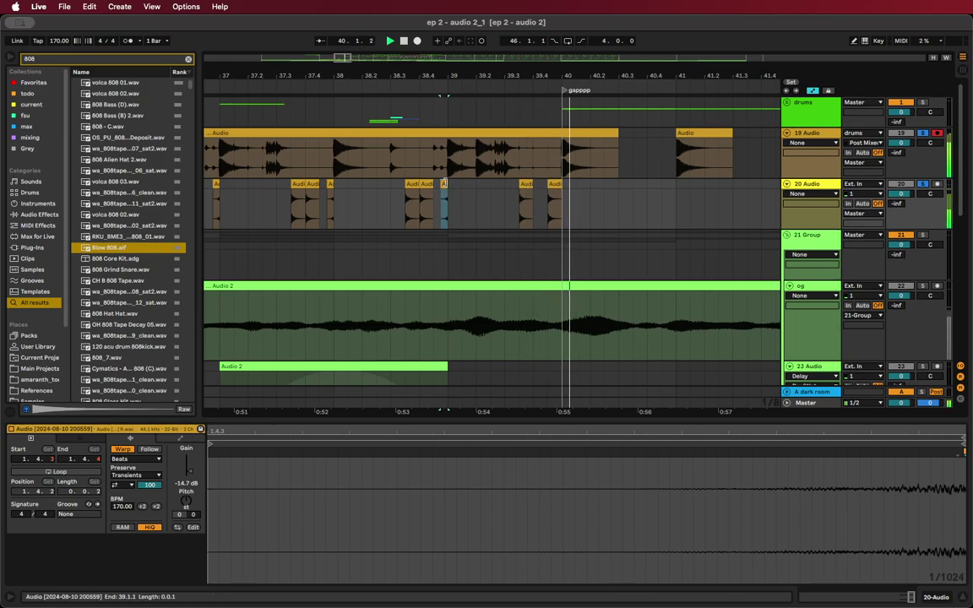
left_click_drag(445, 184, 479, 189)
left_click_drag(564, 195, 672, 191)
key("space")
left_click(552, 195)
key("space")
key("space")
key("space")
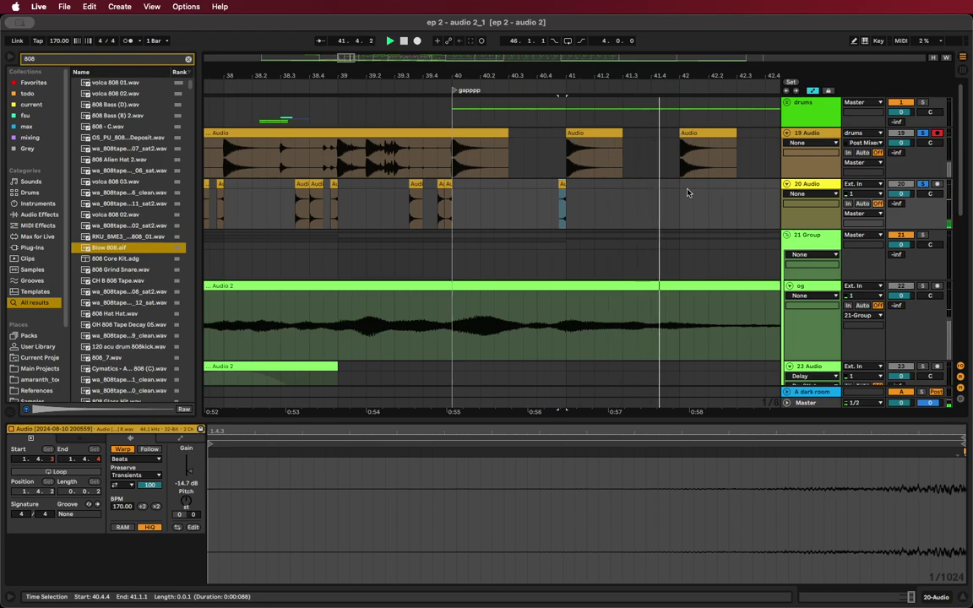
Copy the reversed hit to just before bar 42, unwarped, transposed -12 semitones and starting at 41.4.3, and play it back
left_click_drag(562, 184, 676, 195)
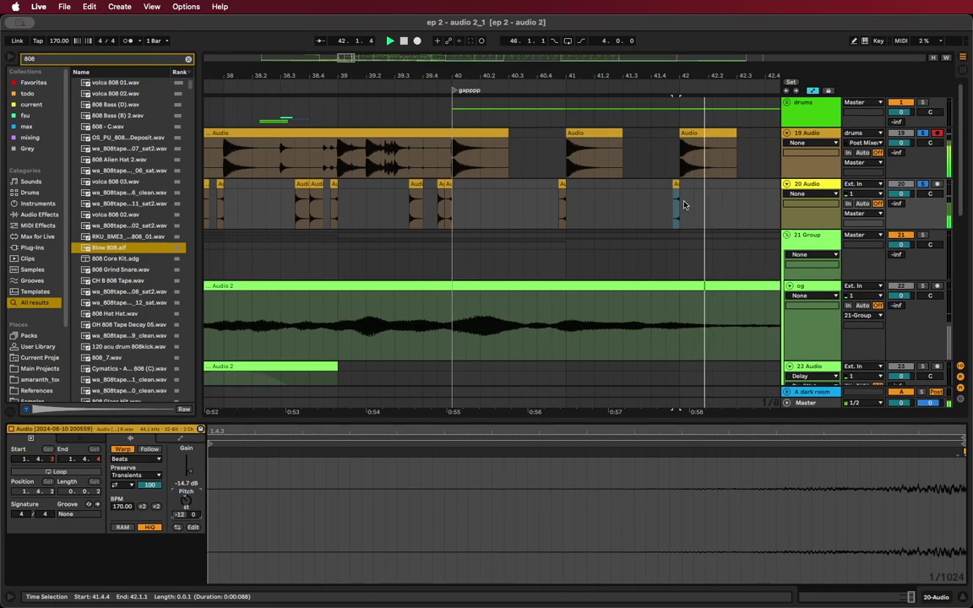
key("space")
scroll(664, 190, "right", 4)
left_click(124, 450)
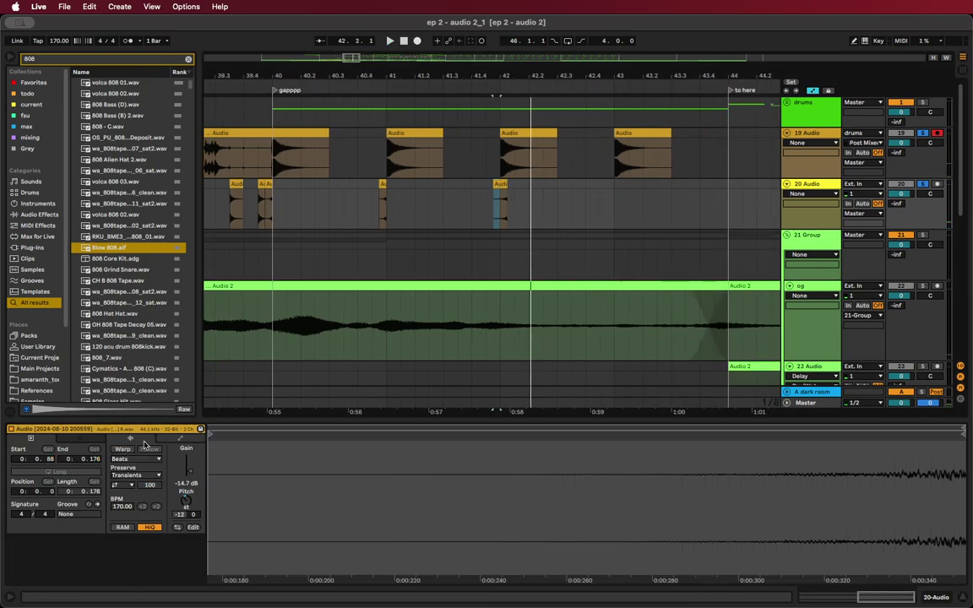
scroll(511, 205, "up", 4)
left_click_drag(486, 184, 469, 193)
key("space")
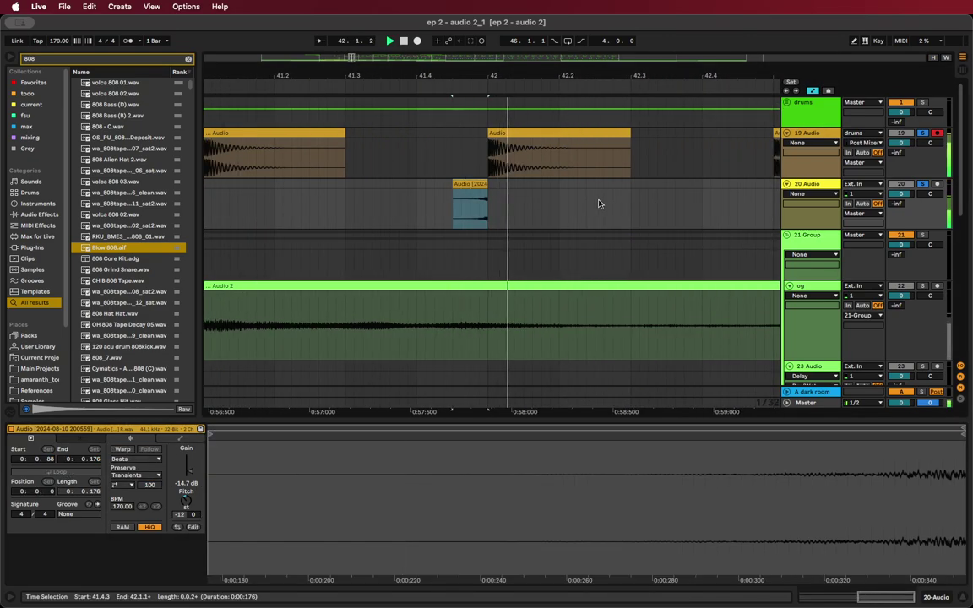
scroll(390, 213, "down", 5)
left_click(348, 210)
key("space")
key("space")
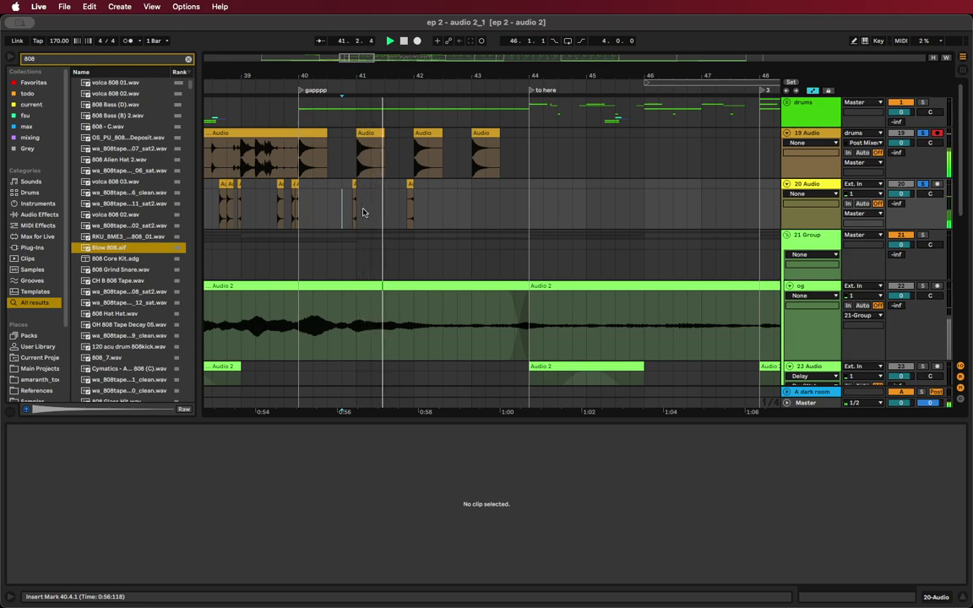
Copy the lengthened reversed hit to 42.4.1, leading into bar 43, and transpose it to -24 semitones
key("space")
left_click_drag(411, 184, 462, 195)
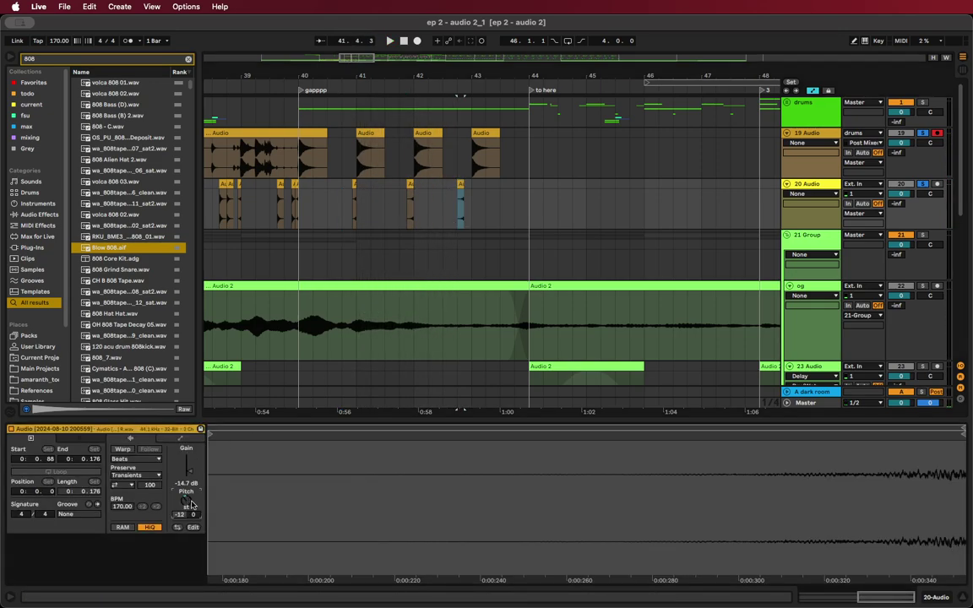
key("space")
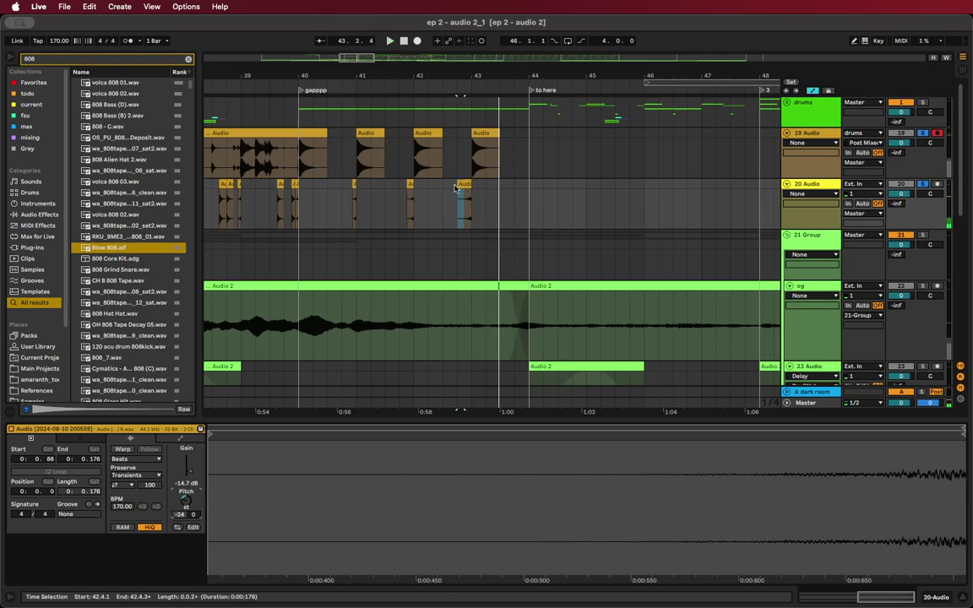
Copy the reversed hit to 43.3.1, leading into bar 44, transpose it to -36 semitones, and play back from 32.3.1
left_click_drag(468, 187, 510, 188)
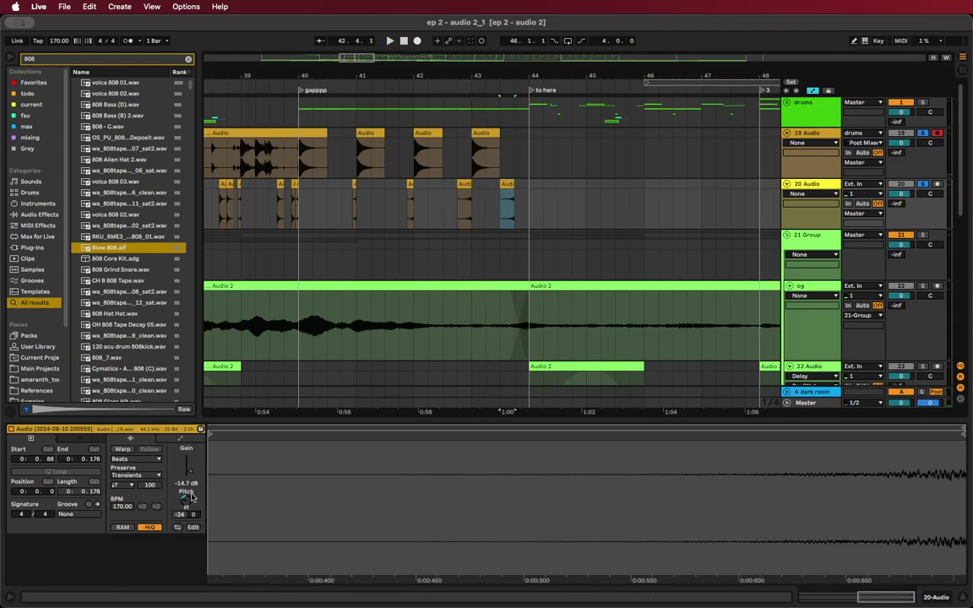
left_click_drag(191, 498, 187, 502)
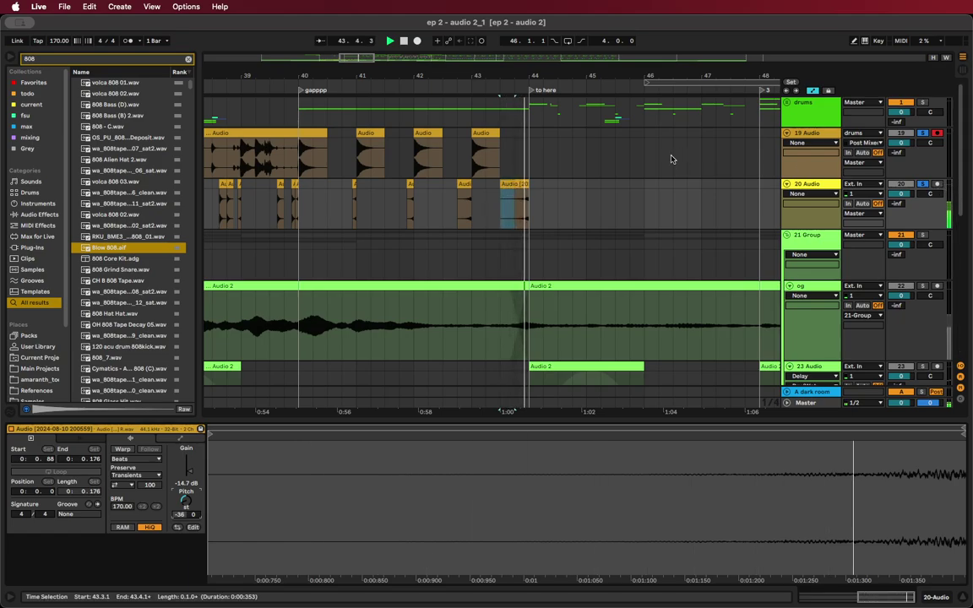
key("space")
scroll(346, 198, "left", 5)
scroll(354, 202, "down", 5)
scroll(354, 202, "left", 1)
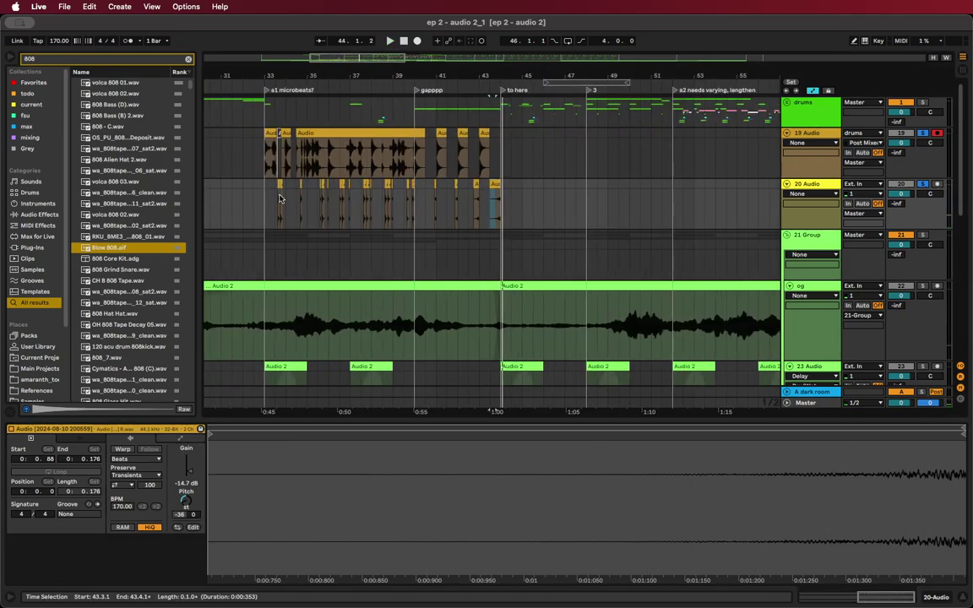
left_click(253, 199)
key("space")
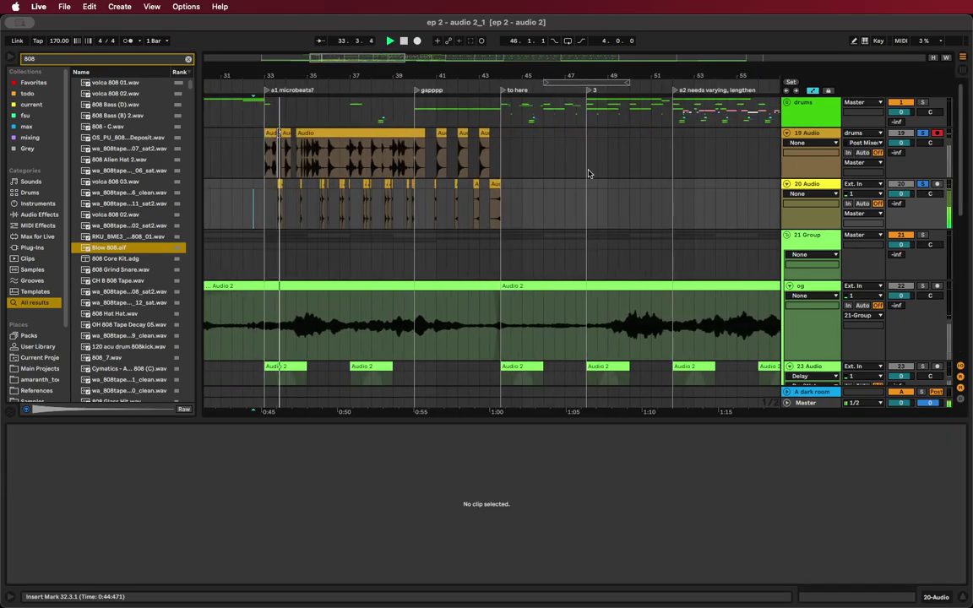
Move the 33.4.1 hit on 20 Audio to 34.3.3 and play the opening bars back
scroll(263, 168, "up", 8)
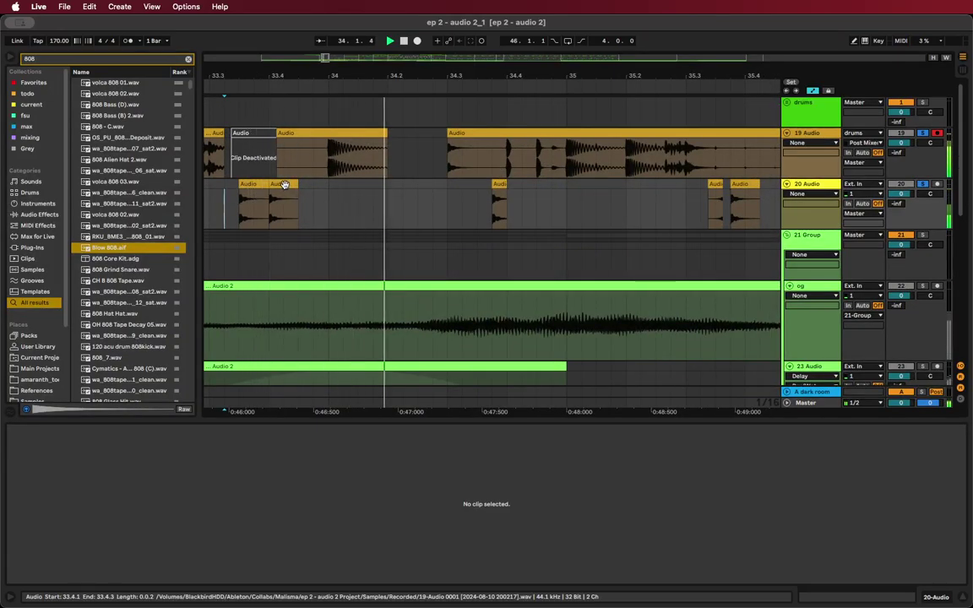
left_click_drag(284, 185, 487, 206)
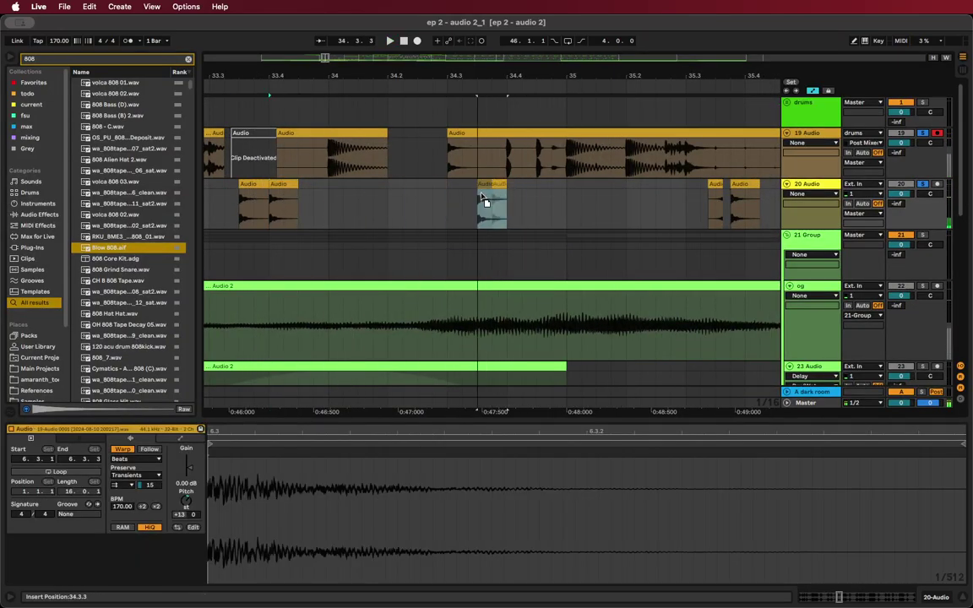
left_click(216, 212)
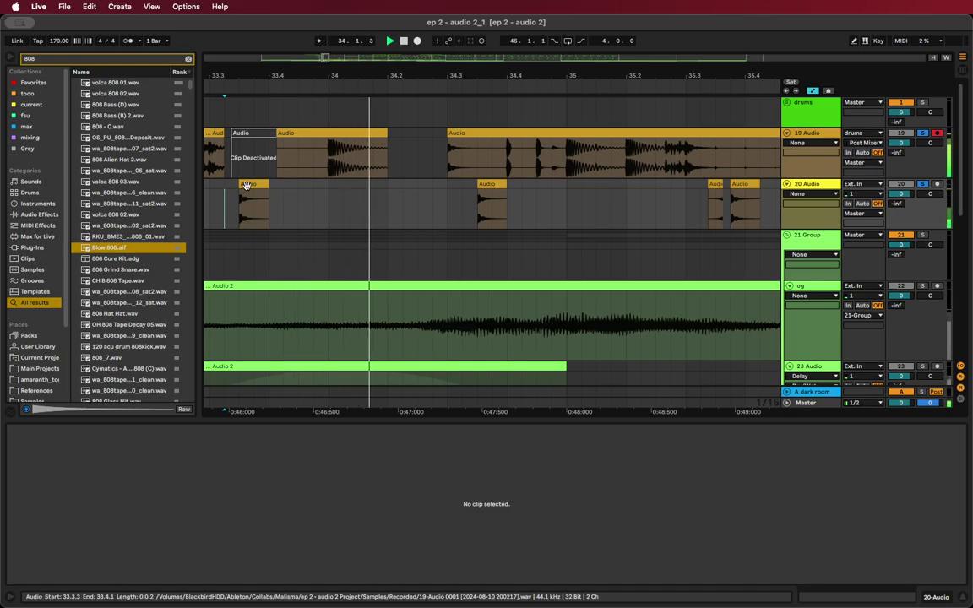
key("space")
left_click(278, 199)
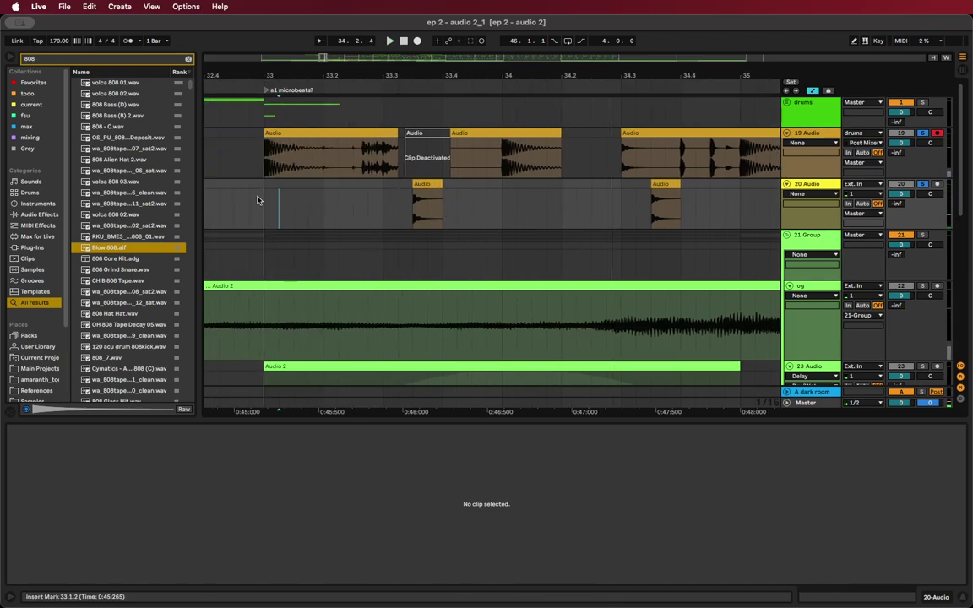
Copy the reversed 35.4.4 hit on 20 Audio to 33.4.4 and 34.4.4, and play the section with 19 Audio and 20 Audio unsoloed
scroll(717, 182, "down", 5)
scroll(718, 185, "right", 4)
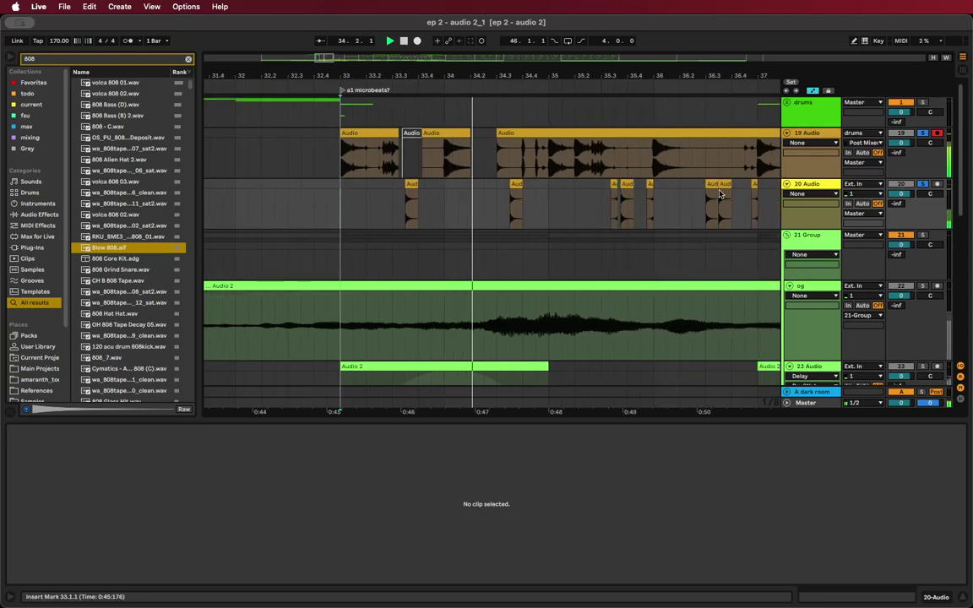
left_click_drag(650, 185, 440, 197)
left_click(346, 191)
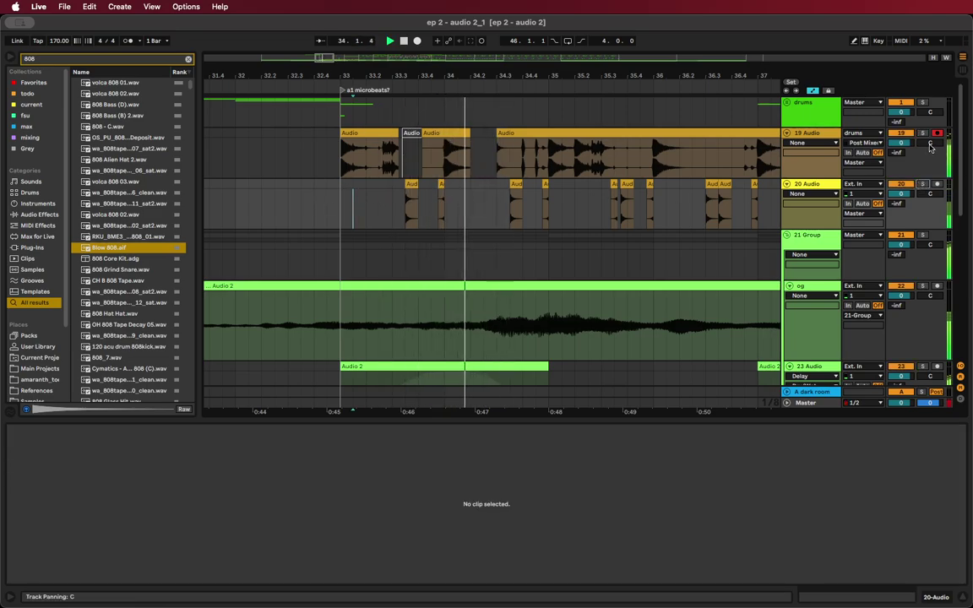
scroll(565, 220, "down", 5)
scroll(640, 225, "right", 4)
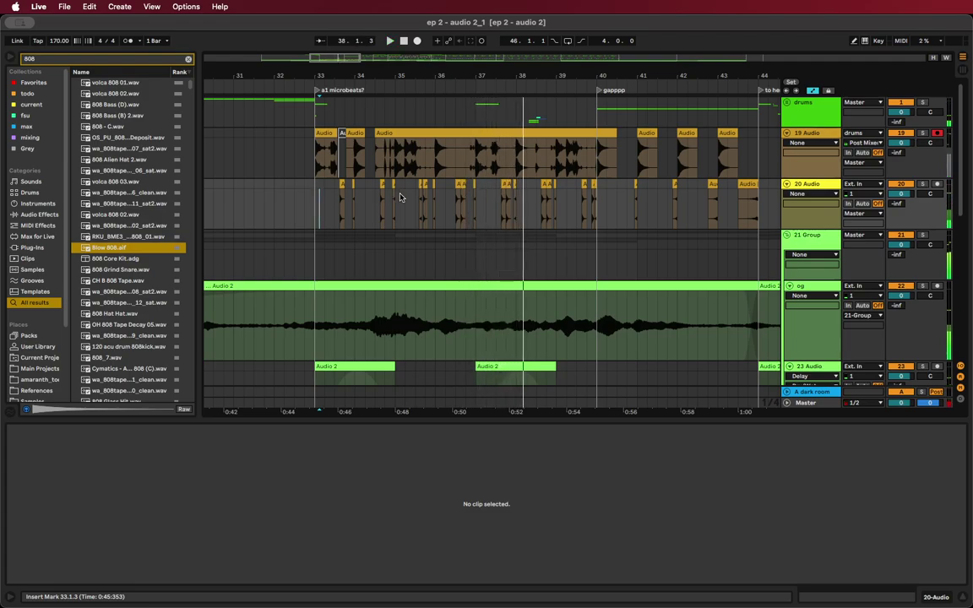
Unfold the drums group at bar 33 and fold tracks 6 to 10 and the snare layers group
left_click_drag(284, 79, 365, 111)
left_click(786, 103)
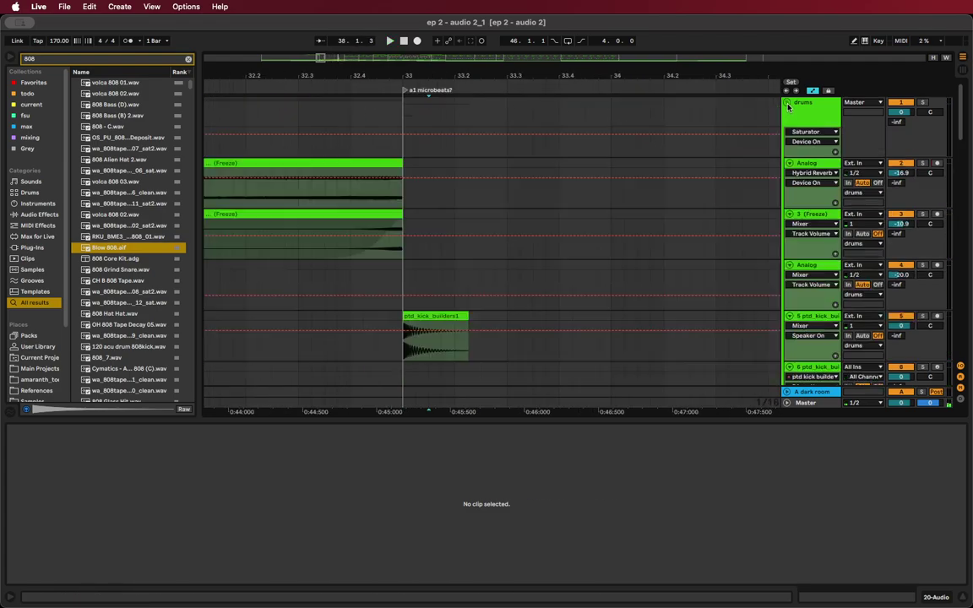
scroll(575, 235, "down", 1)
scroll(583, 237, "up", 2)
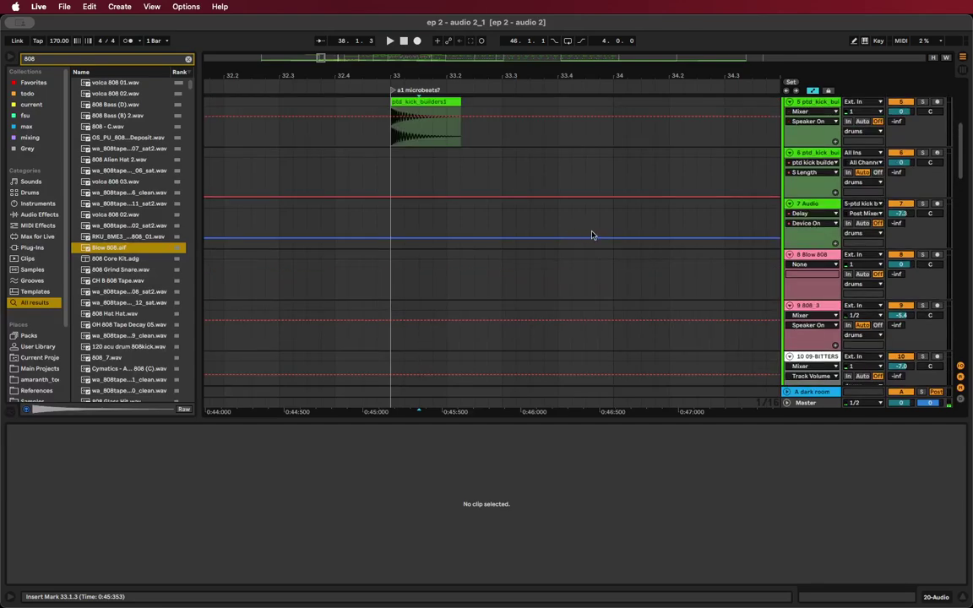
left_click(789, 203)
left_click(789, 152)
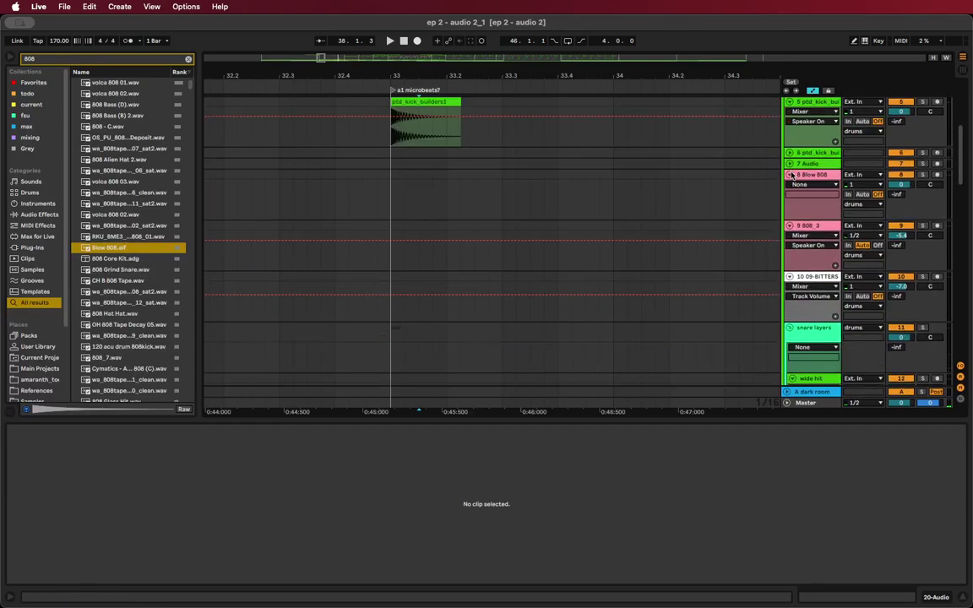
left_click(790, 174)
left_click(790, 185)
left_click(790, 196)
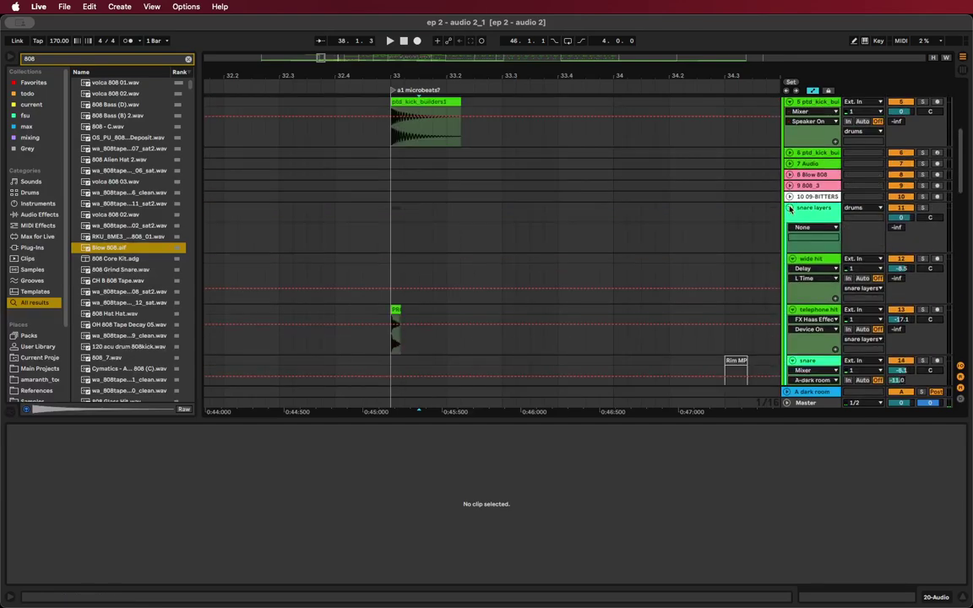
left_click(790, 207)
scroll(487, 157, "right", 2)
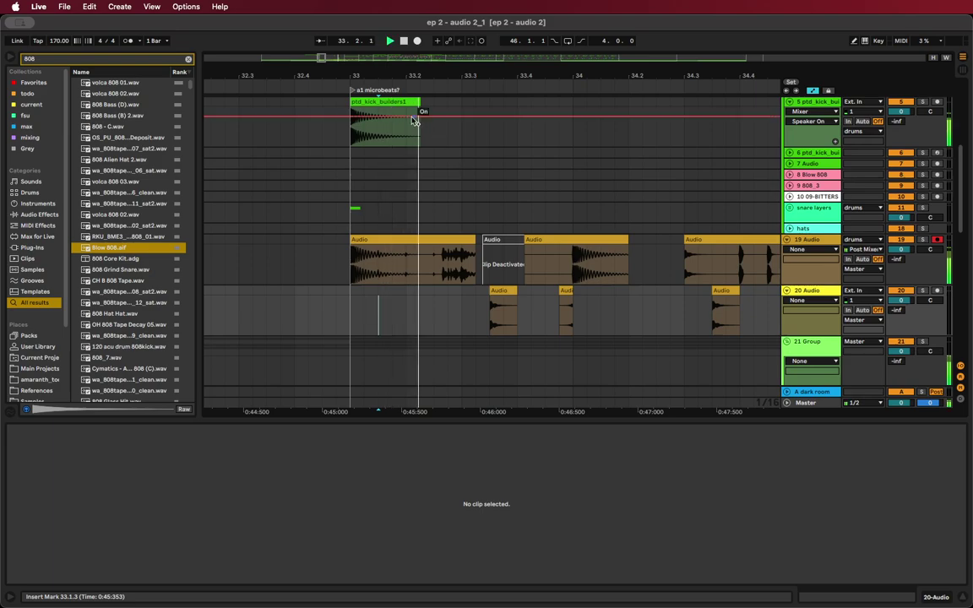
Copy the bar 33 ptd_kick_builders1 clip on track 5 to 34.1.1 and audition it soloed and in the mix
left_click_drag(395, 105, 607, 127)
scroll(583, 137, "right", 6)
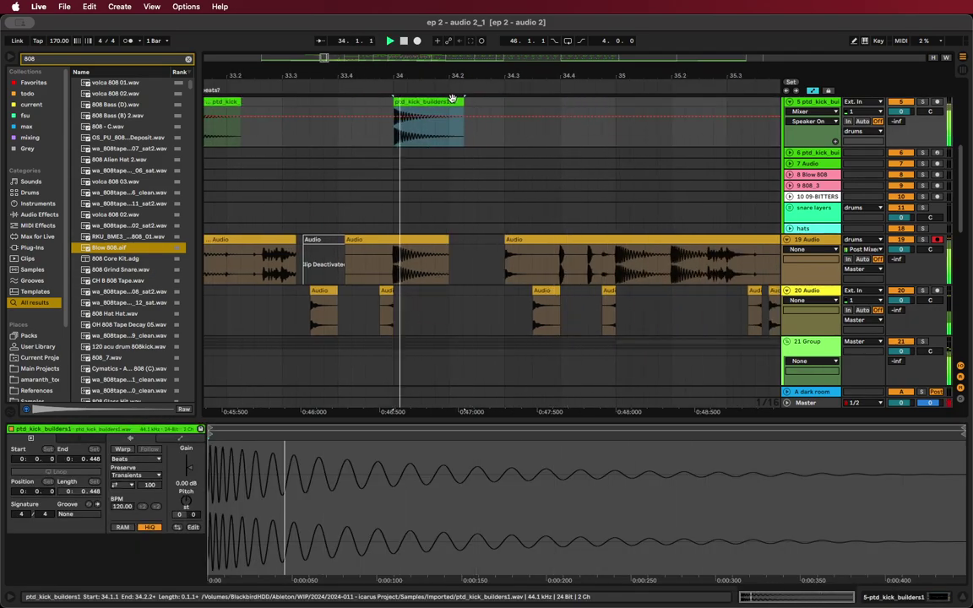
left_click(924, 102)
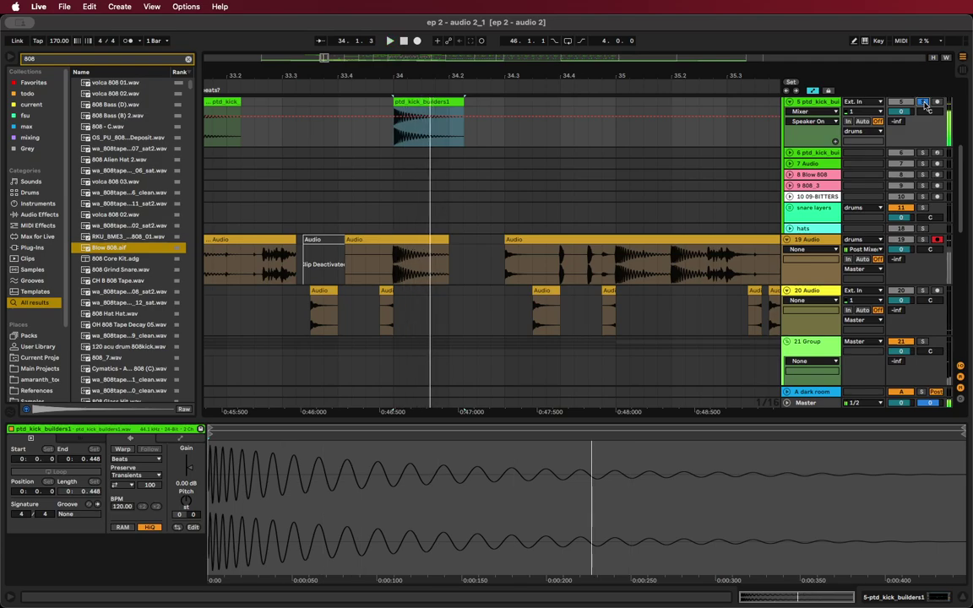
left_click(924, 102)
scroll(521, 167, "down", 3)
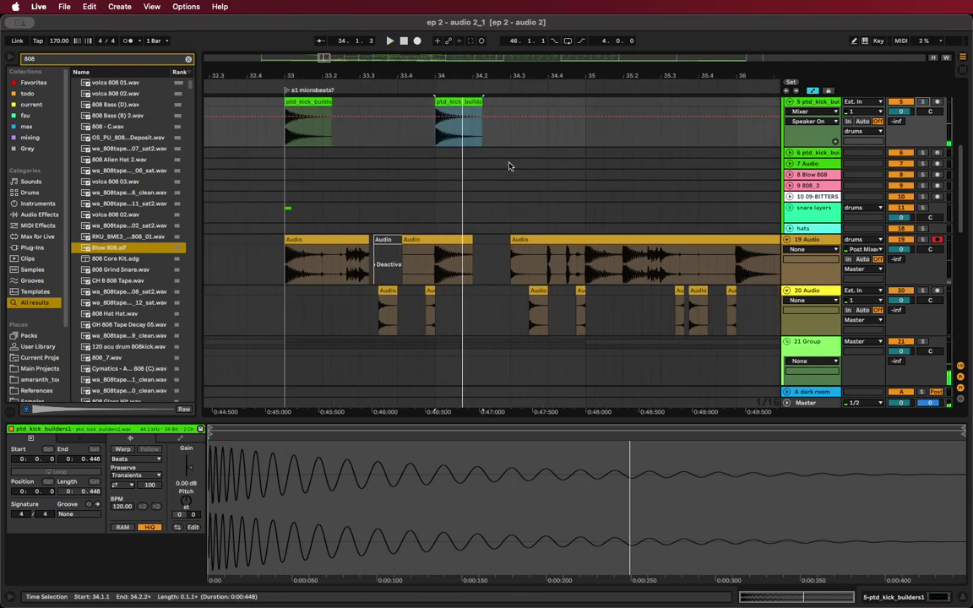
key("space")
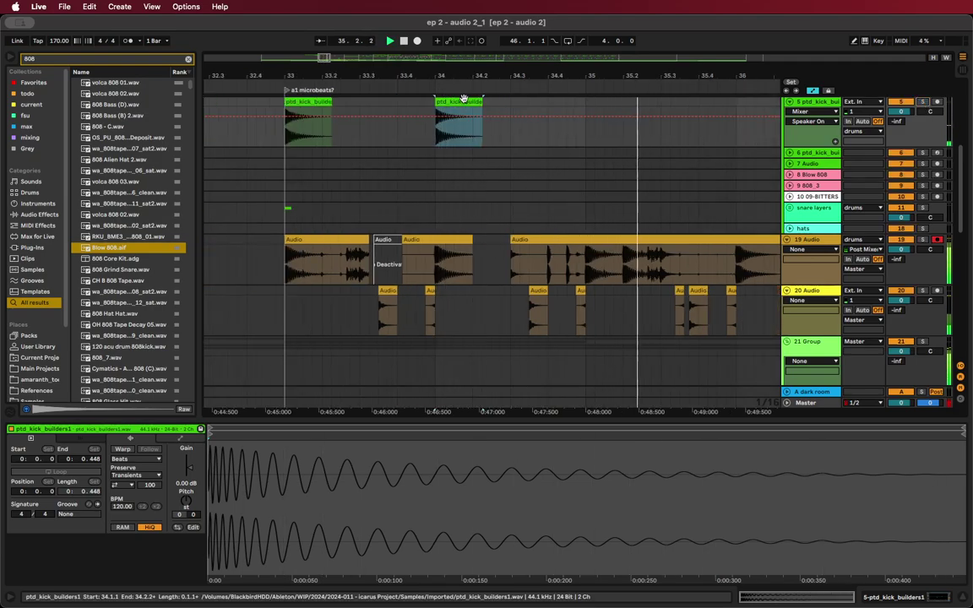
Copy the kick clip on track 5 to 35.1.1 and 35.2.1 while playing it back
left_click_drag(463, 98, 655, 131)
key("space")
key("space")
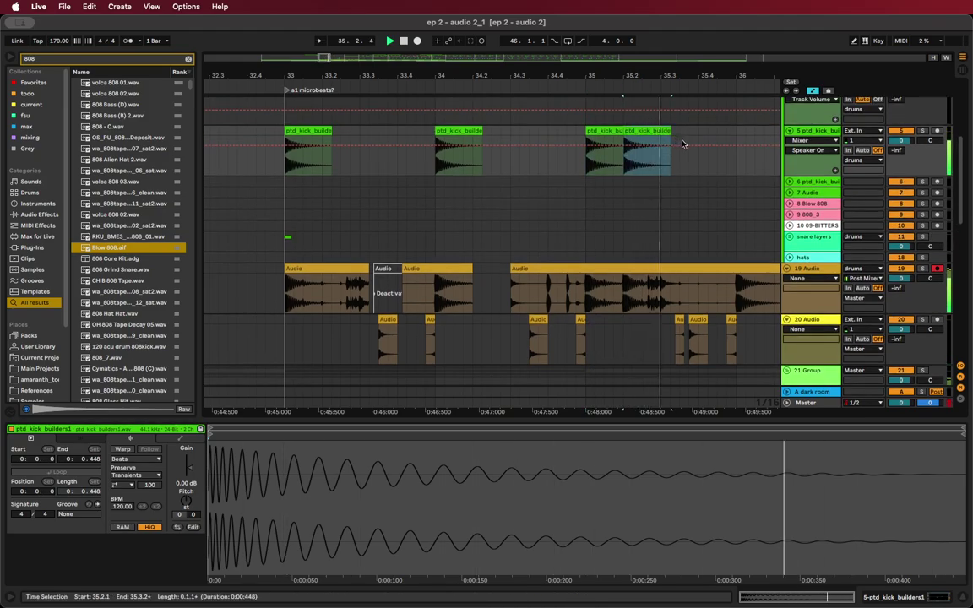
key("space")
Play the kicks back from bar 33 and solo track 5
left_click(298, 131)
key("space")
key("space")
key("space")
left_click(923, 130)
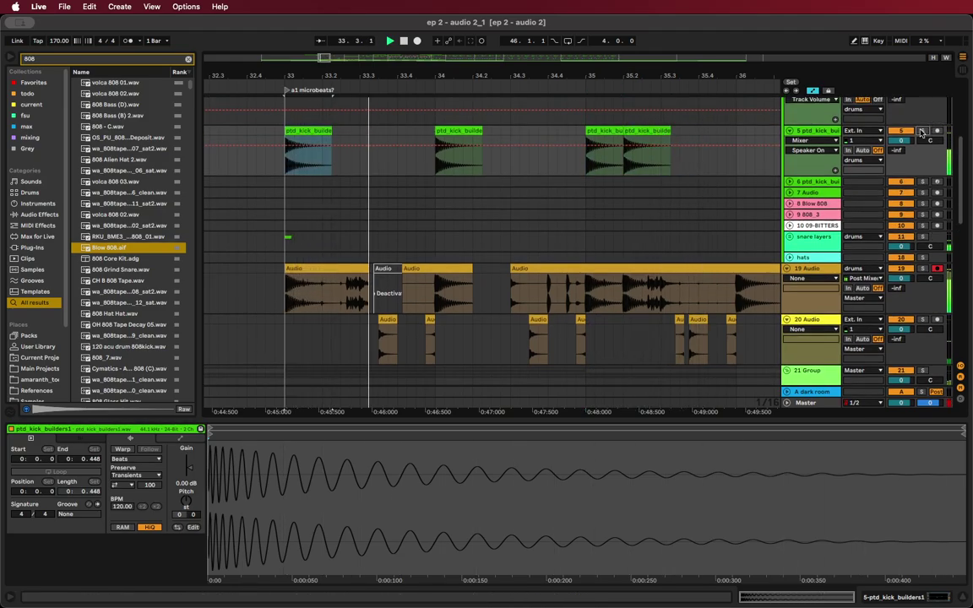
key("space")
key("space")
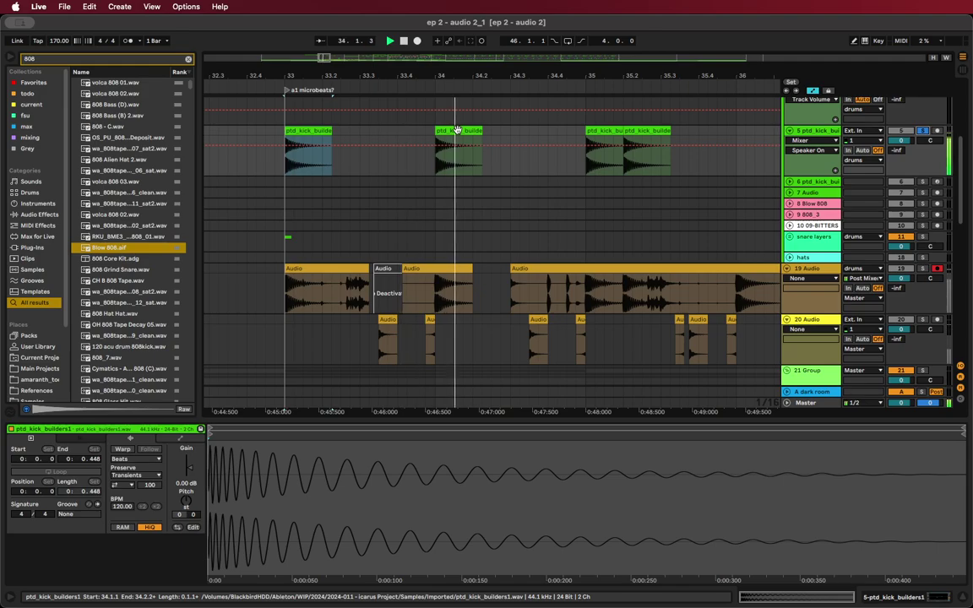
Transpose the bar 34 kick clip on track 5 up 12 semitones
left_click(457, 130)
key("space")
left_click_drag(188, 499, 187, 499)
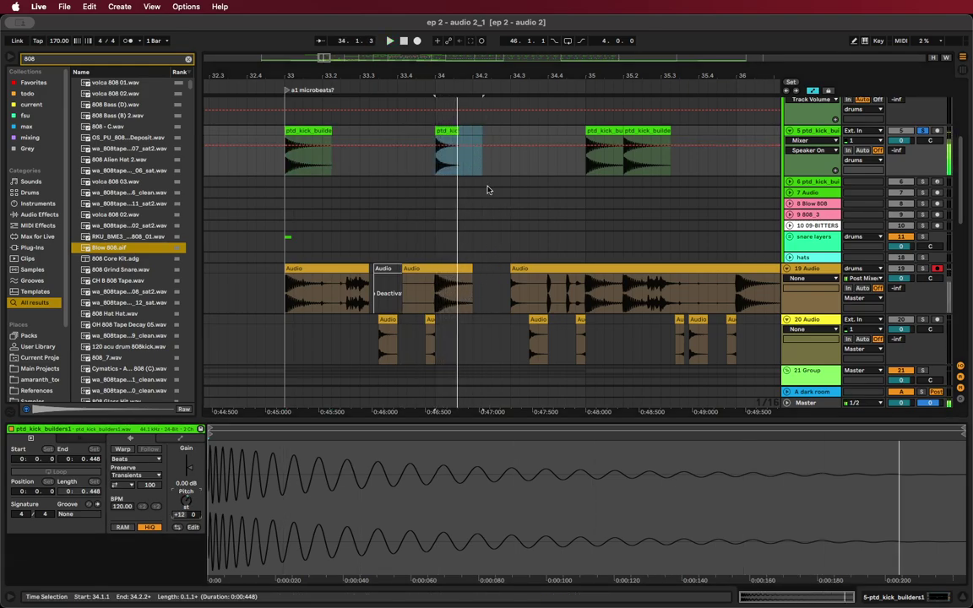
Add a steeply curved fade-out across nearly the whole bar 34 kick clip and play it back
scroll(463, 178, "up", 3)
left_click_drag(438, 144, 386, 137)
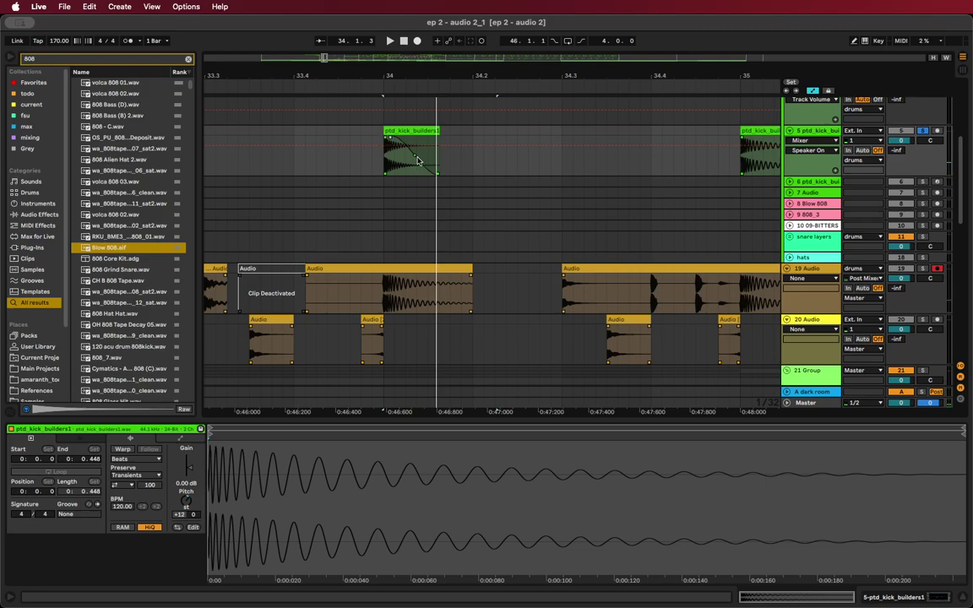
key("space")
key("f")
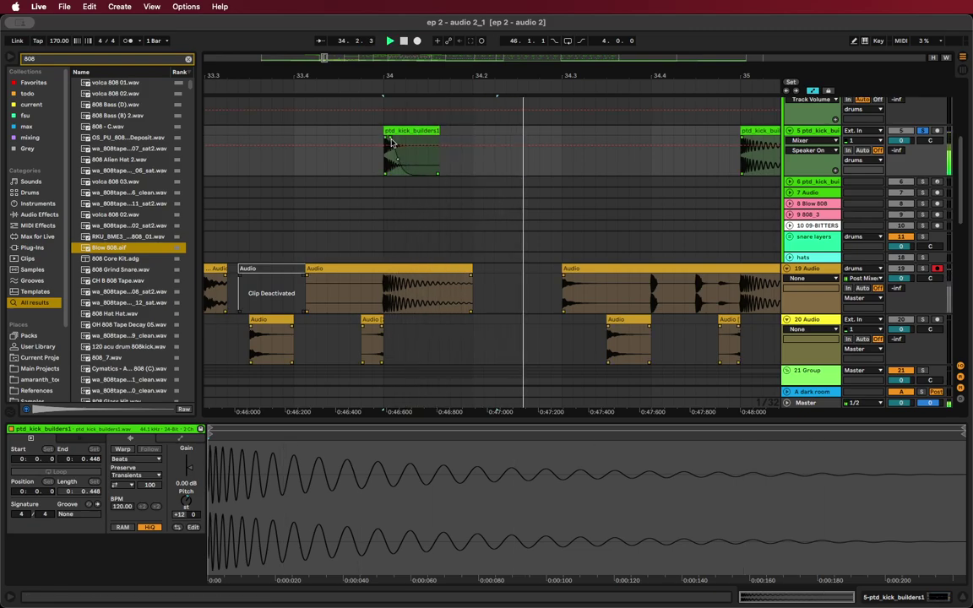
key("space")
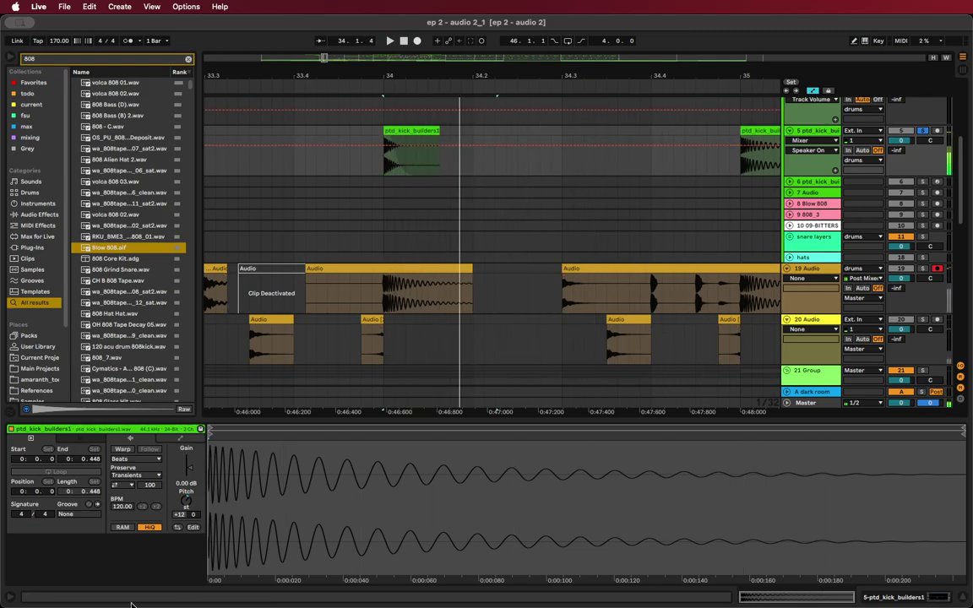
Reset the bar 34 kick clip's transposition on track 5 to 0 semitones and play it back
double_click(185, 504)
key("space")
key("space")
key("space")
key("space")
key("space")
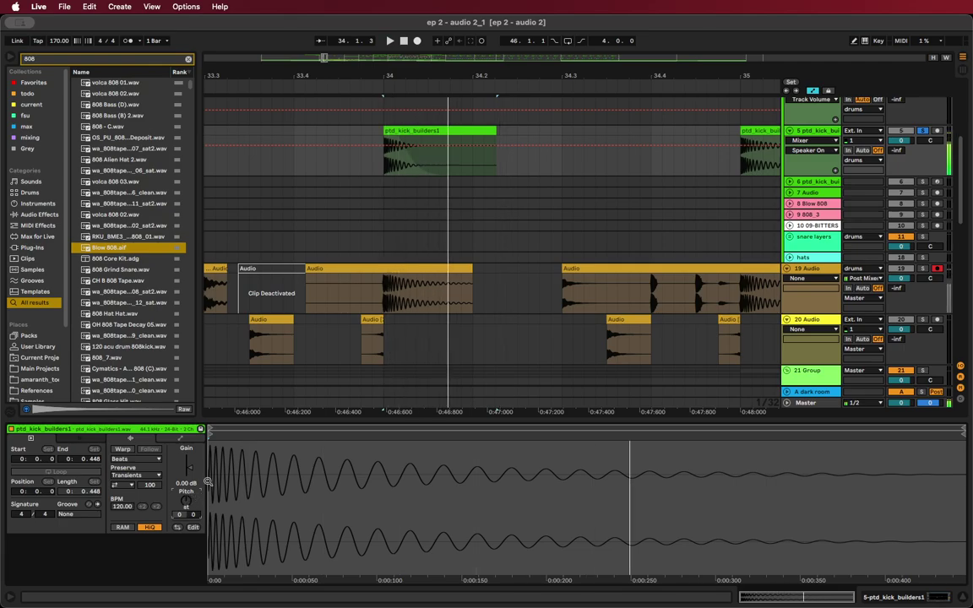
Unsolo track 5 and play the bar 34 kick back with the other tracks
scroll(934, 115, "down", 3)
scroll(878, 203, "up", 5)
left_click(875, 213)
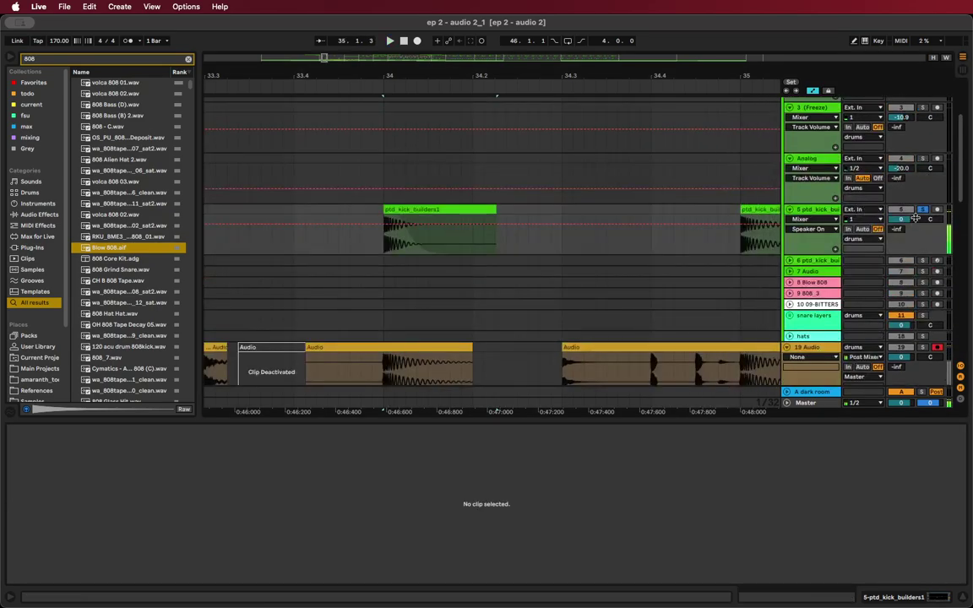
left_click(922, 209)
key("space")
key("space")
key("space")
key("space")
Copy the kick clip on track 5 over the kicks at 35.1.1 and 35.2.1 during playback
scroll(434, 256, "down", 3)
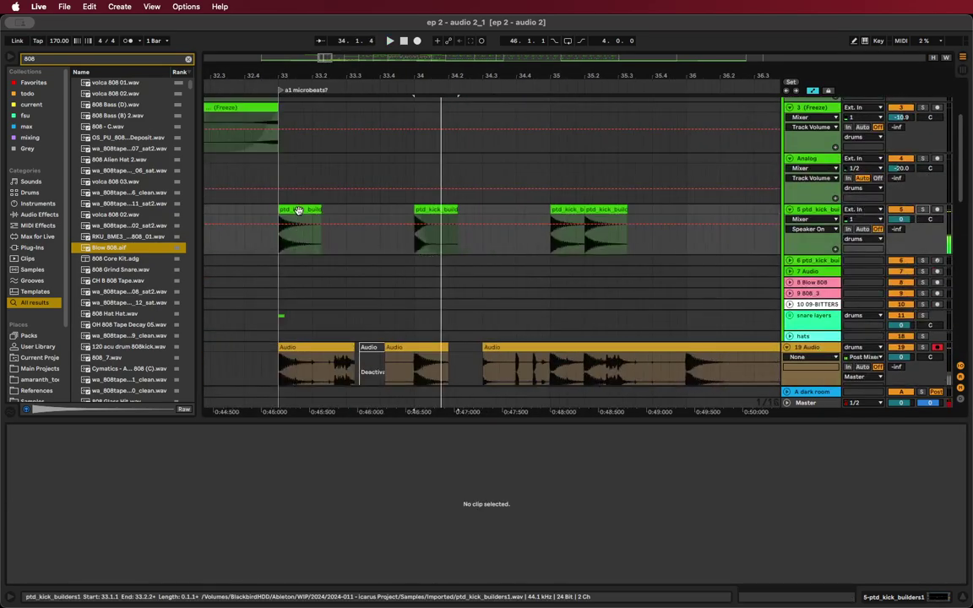
left_click(298, 209)
key("space")
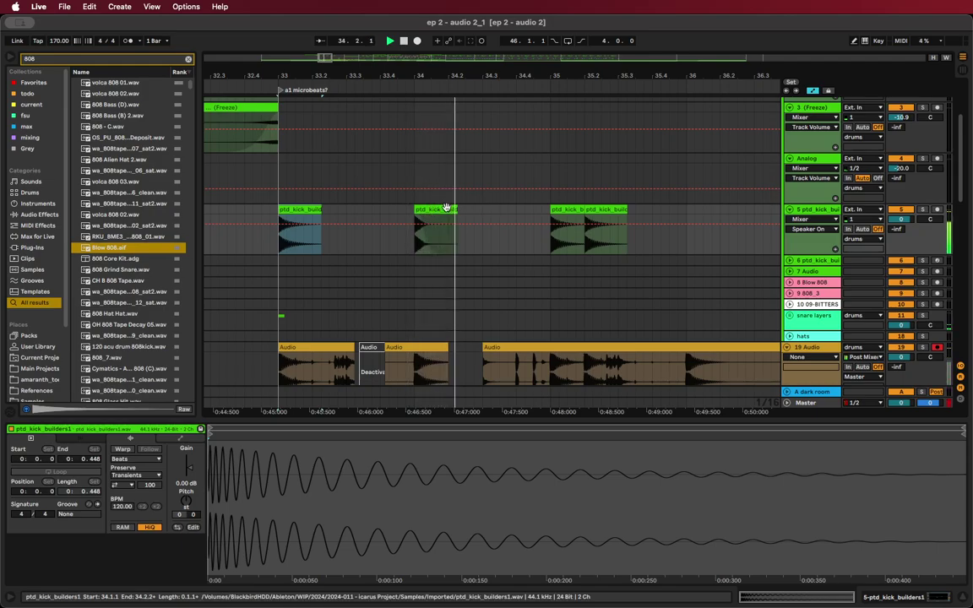
left_click(568, 229)
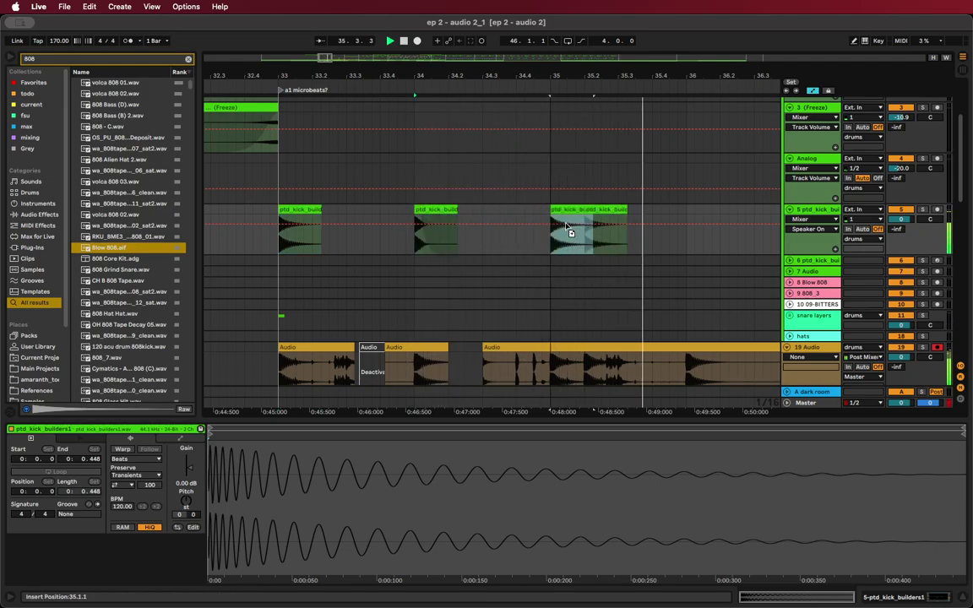
left_click(607, 219)
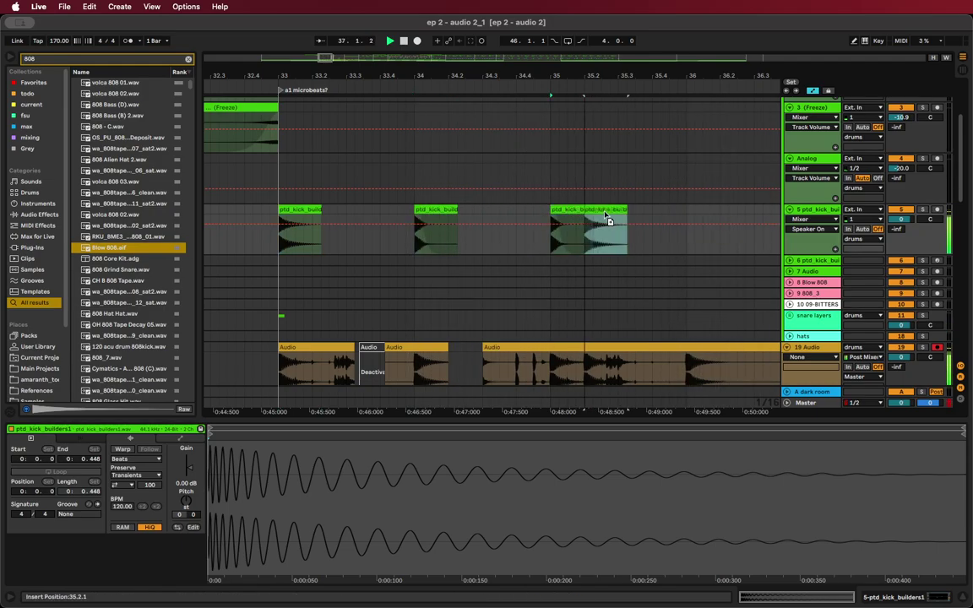
left_click_drag(606, 215, 608, 219)
key("space")
Copy the kick clip at 35.2.1 on track 5 to 36.1.1
scroll(615, 229, "right", 3)
scroll(617, 230, "down", 2)
scroll(617, 230, "right", 1)
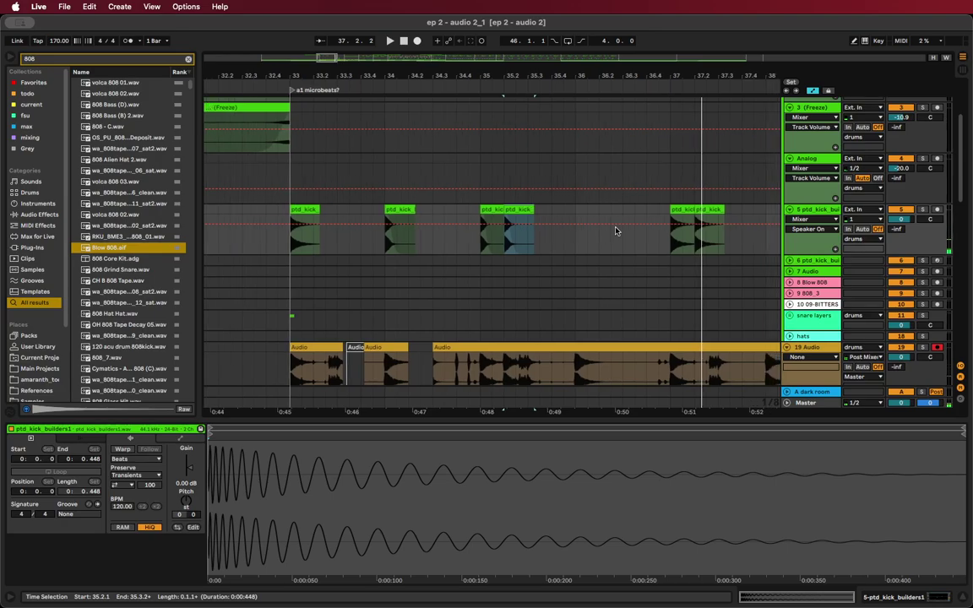
scroll(616, 231, "right", 1)
left_click_drag(494, 210, 571, 212)
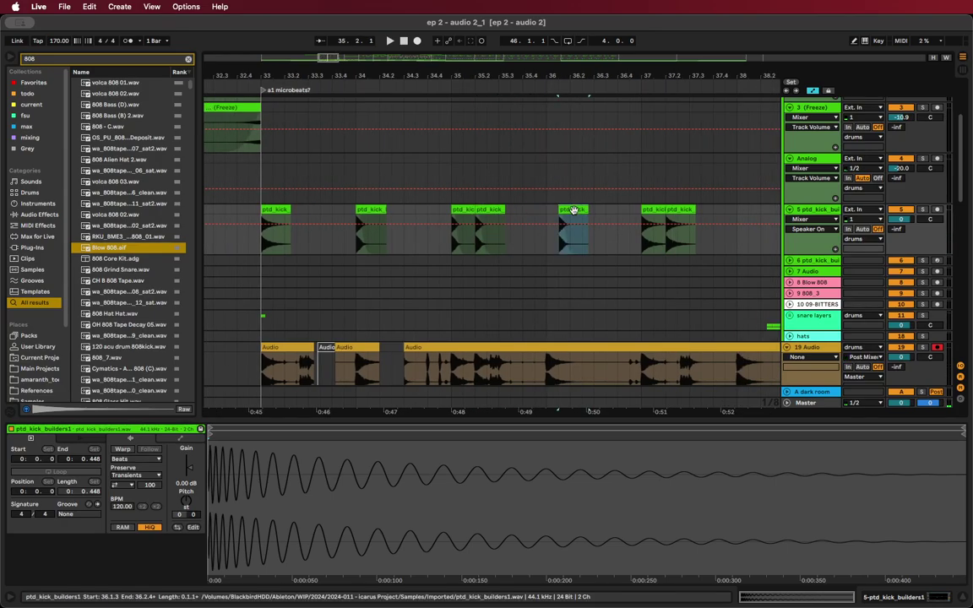
scroll(616, 215, "down", 4)
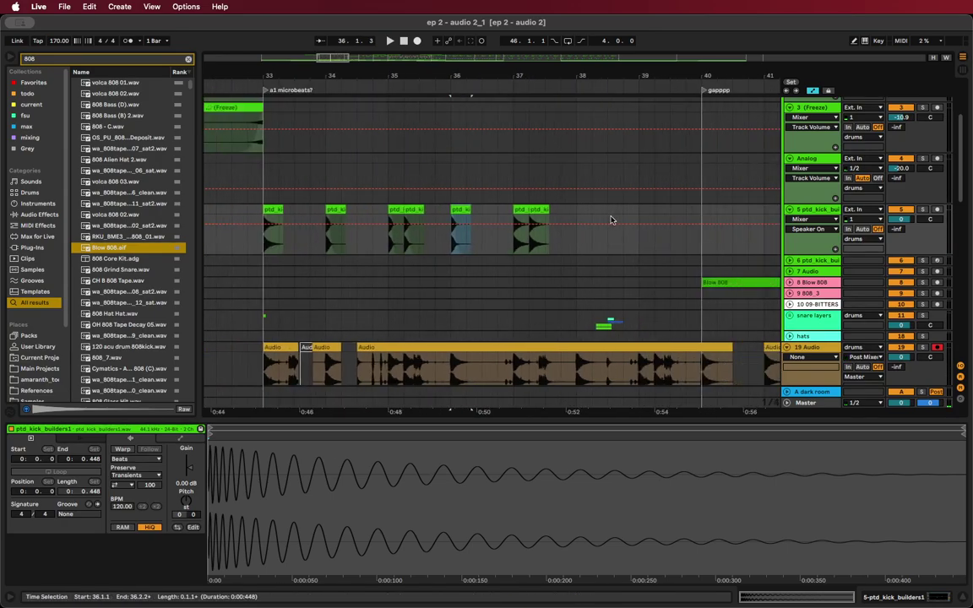
Replace the bar 37 kicks on track 5 with a duplicate of the 33.1.1 to 36.3.1 pattern starting at 37.1.1, and play it back
left_click(549, 210)
left_click_drag(558, 216, 276, 236)
key("Delete")
key("super+d")
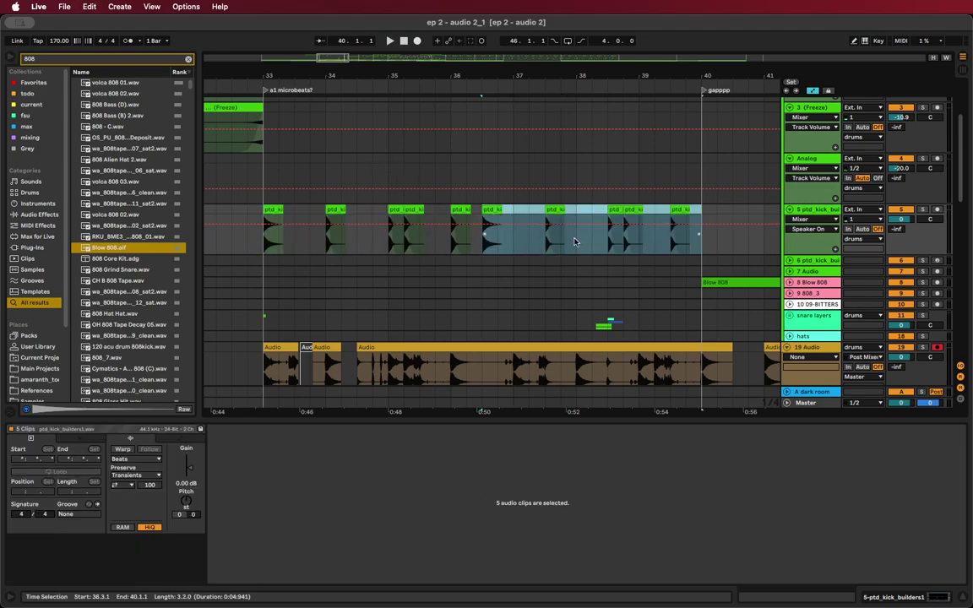
key("Right")
key("Right")
key("space")
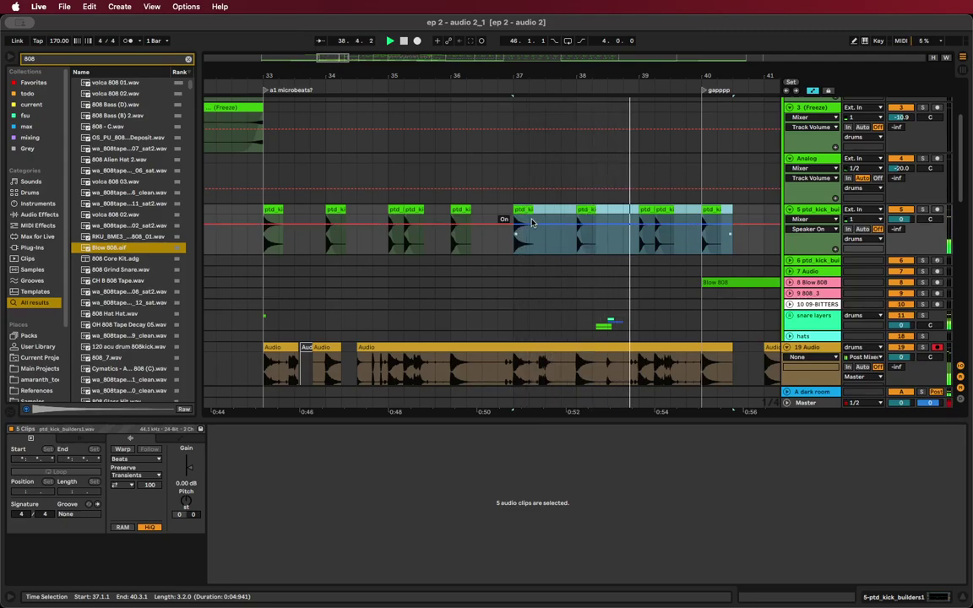
key("space")
Copy kick clips on track 5 to 39.3.1, 41.1.1 and 42.1.1 while playing the section back
scroll(648, 227, "up", 4)
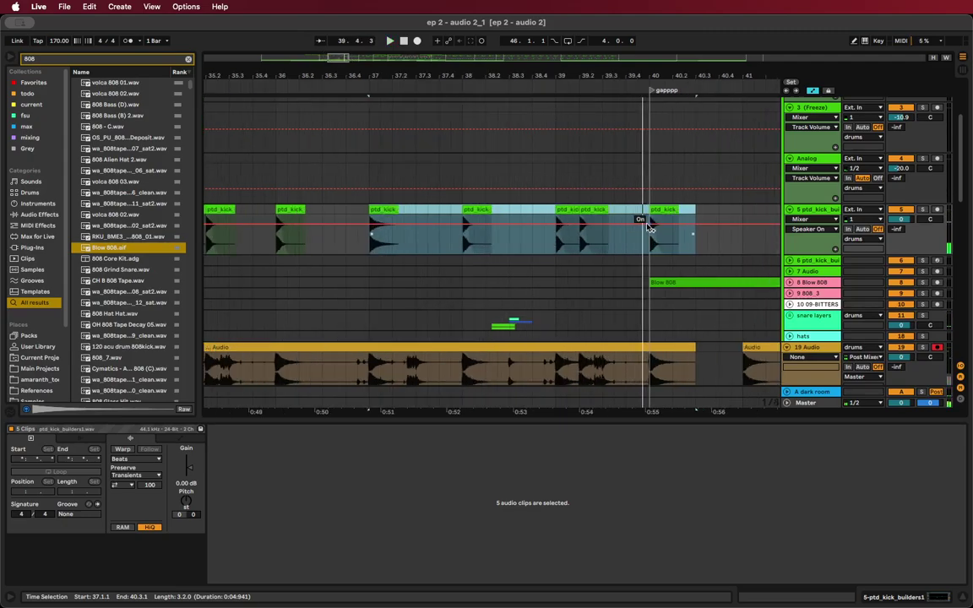
left_click_drag(598, 211, 619, 219)
key("space")
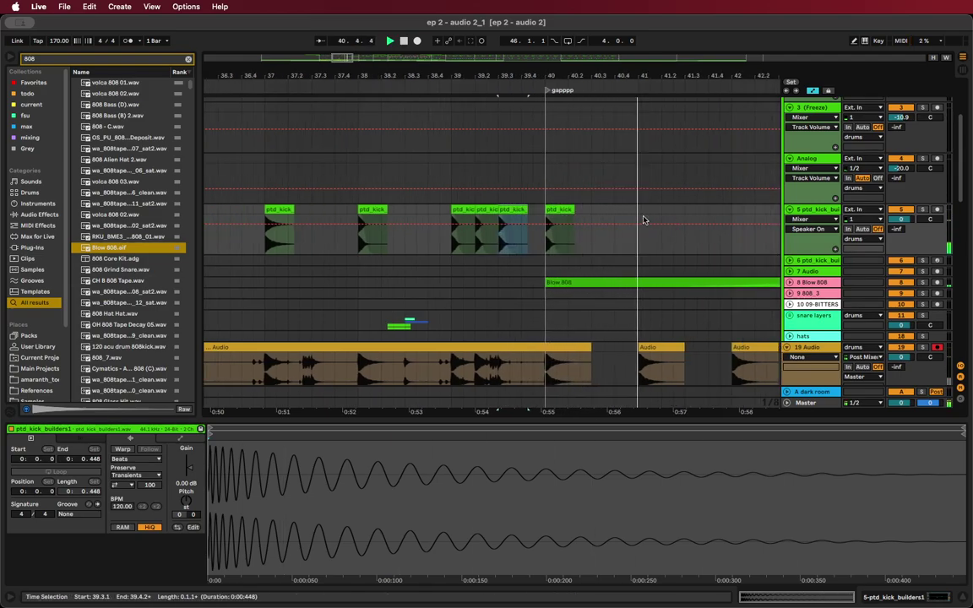
left_click(563, 210)
left_click_drag(568, 213, 589, 217)
scroll(552, 215, "right", 2)
key("space")
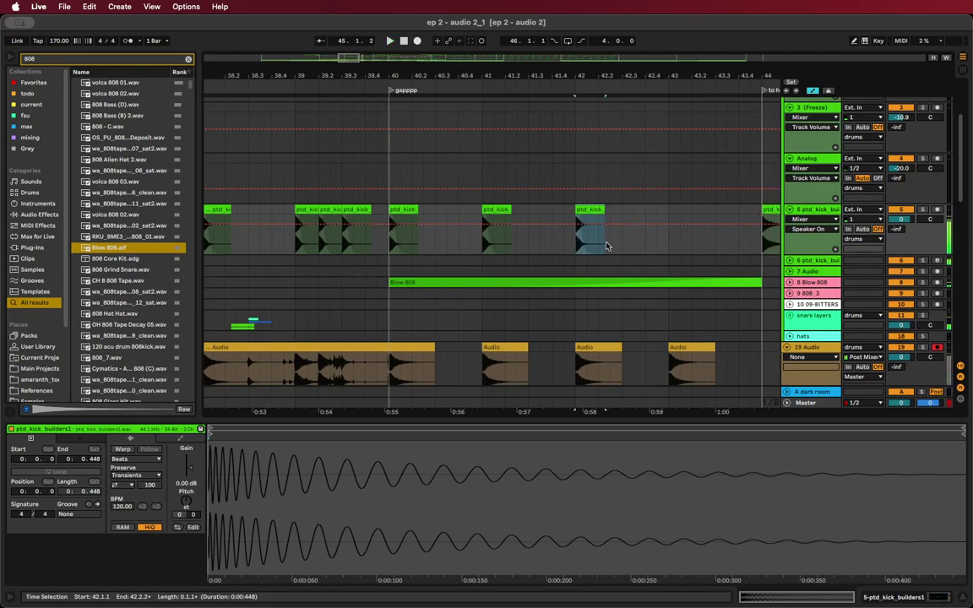
Copy the reversed clip at 43.3.1 on 20 Audio to 44.3.1
scroll(728, 263, "down", 4)
scroll(729, 264, "right", 3)
scroll(729, 263, "down", 3)
scroll(642, 253, "up", 5)
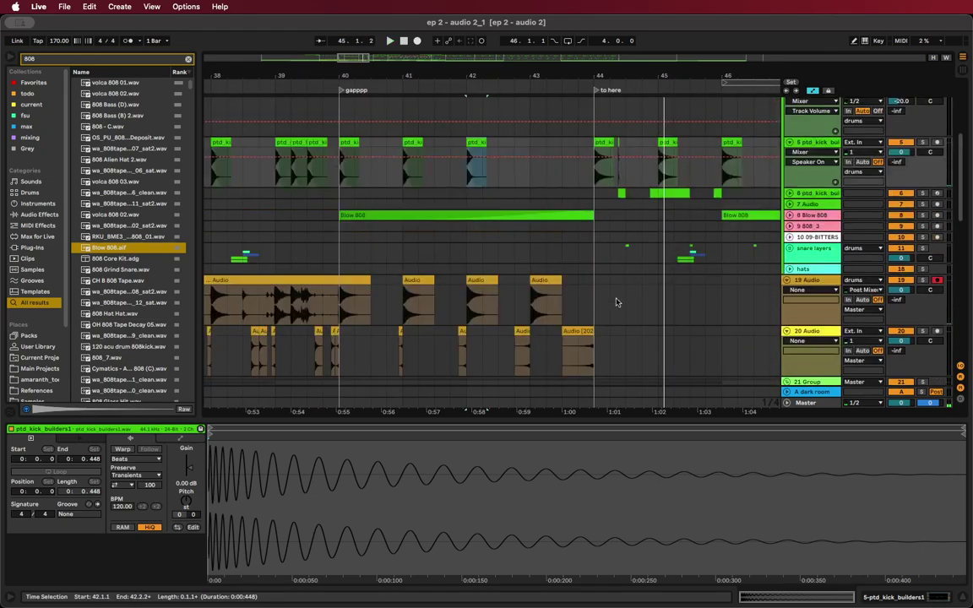
scroll(575, 304, "down", 4)
left_click(581, 251)
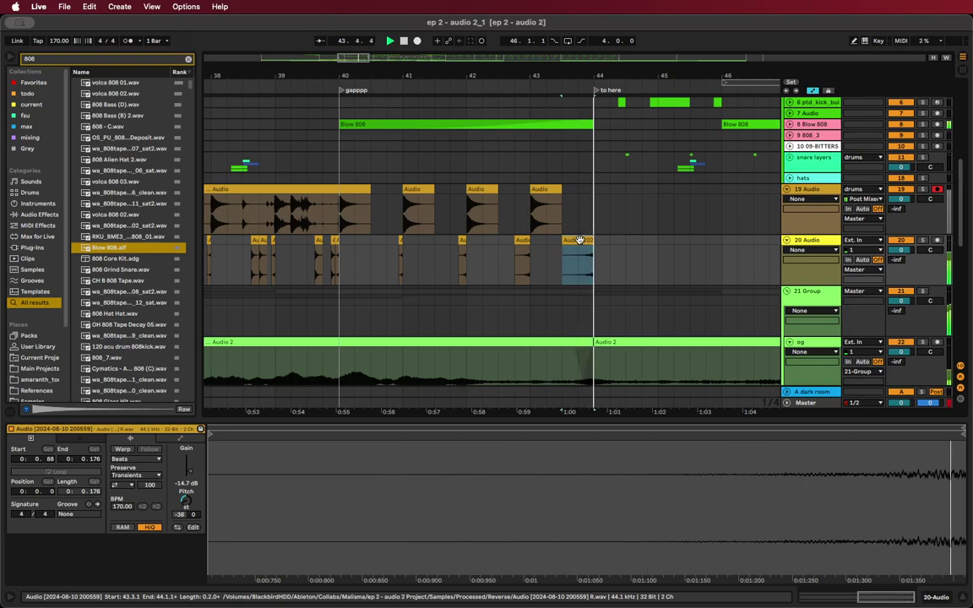
left_click_drag(578, 241, 651, 251)
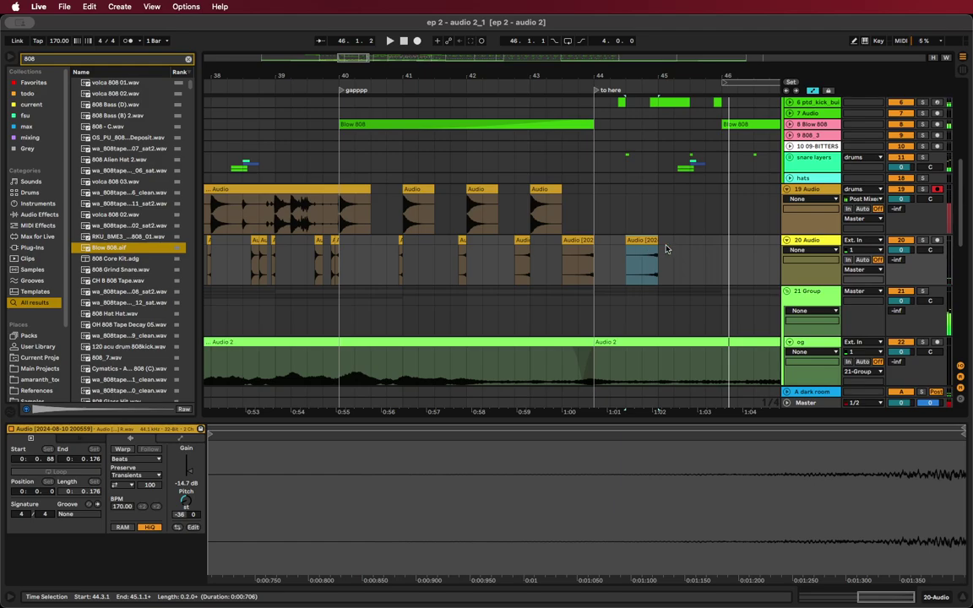
Duplicate the reversed clip along 20 Audio and delete the surplus copies, keeping the one at 45.3.1
key("super+d")
key("super+d")
key("super+d")
left_click_drag(663, 249, 726, 254)
key("Delete")
left_click(726, 245)
key("Delete")
scroll(737, 269, "right", 4)
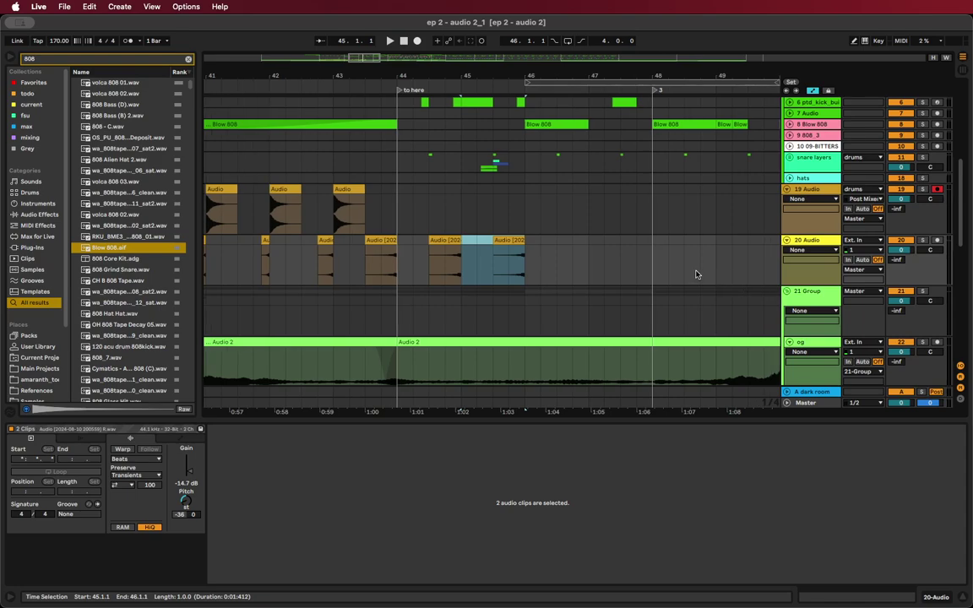
Duplicate bar 45 of 20 Audio twice to fill bars 46 and 47, and play back from 43.3.1
key("super+d")
key("super+d")
scroll(402, 239, "down", 4)
left_click(390, 225)
key("space")
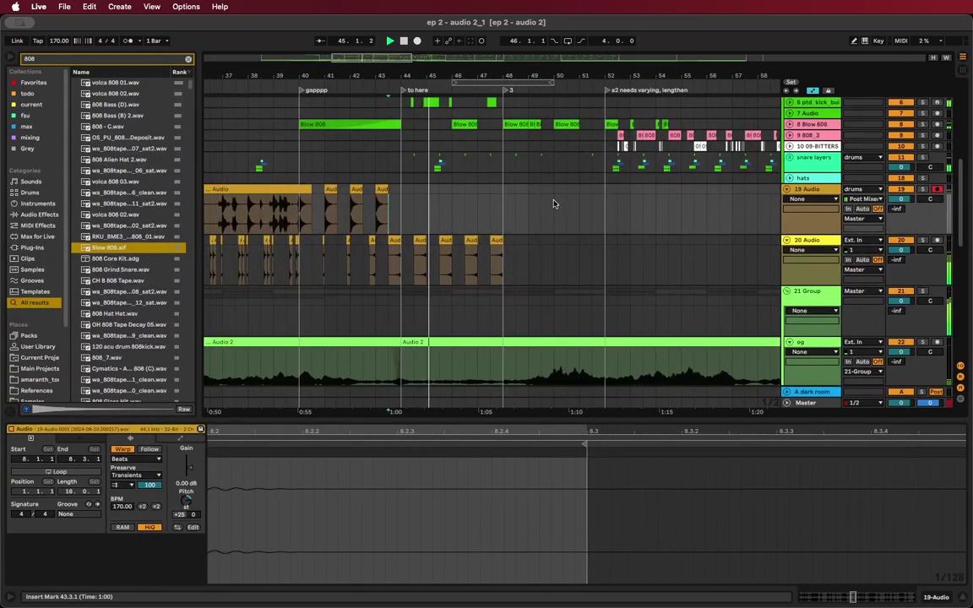
Delete the reversed clips at 44.3.1 and 46.3.1 on 20 Audio
left_click(422, 242)
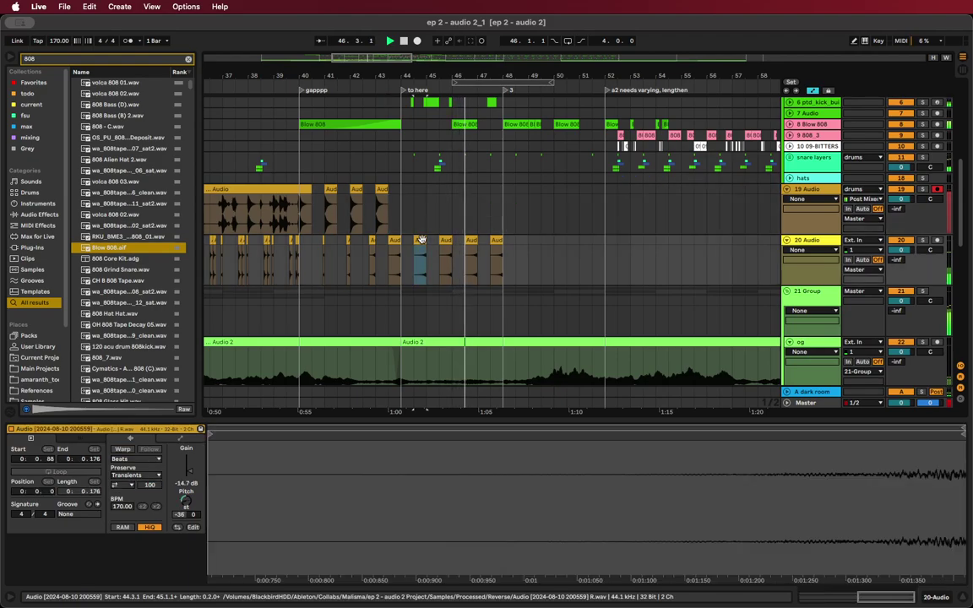
key("Delete")
left_click(471, 242)
key("Delete")
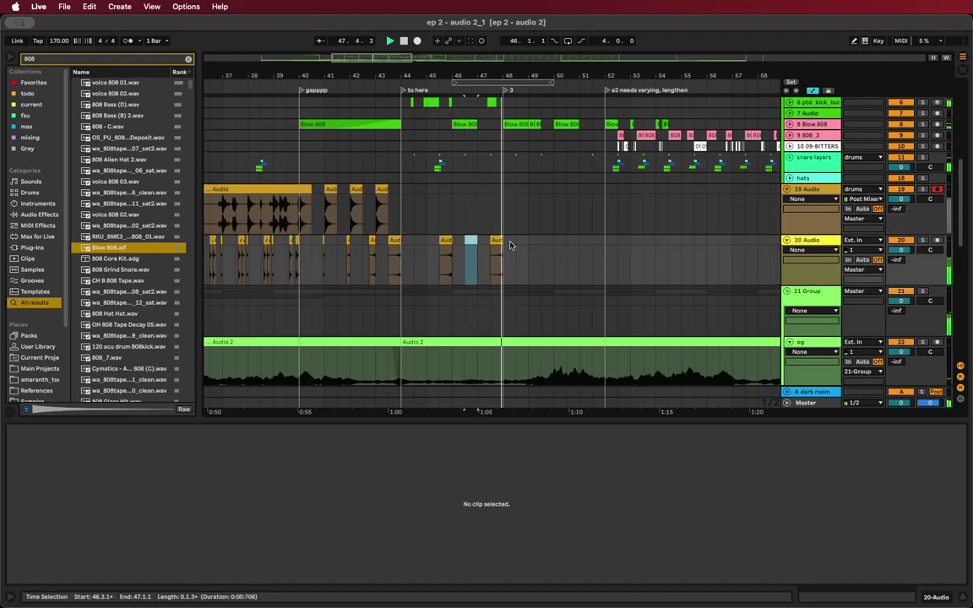
Duplicate the 44.1.1 to 48.1.1 section of 20 Audio to 48.1.1 and stop playback
left_click_drag(504, 241, 399, 255)
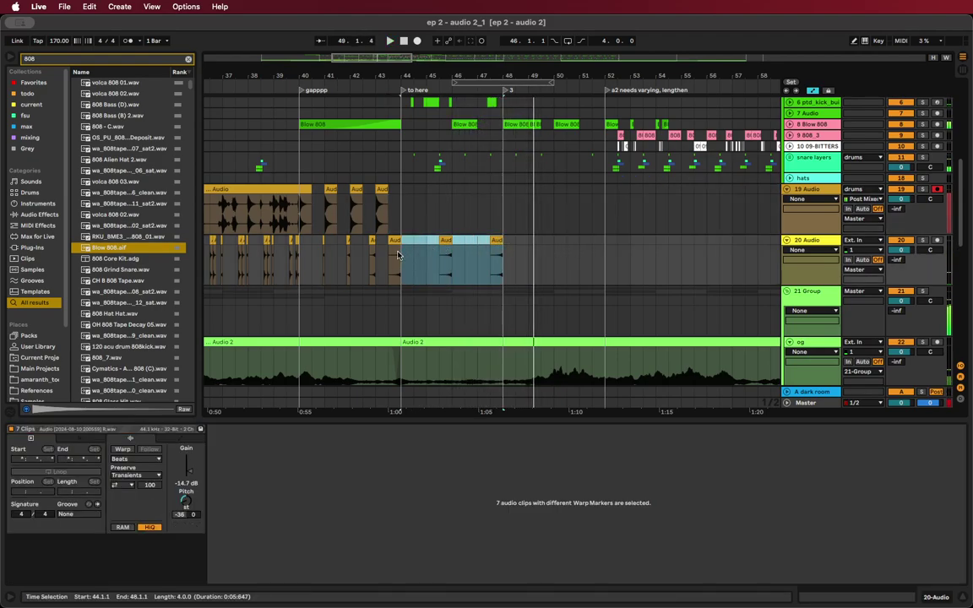
key("super+d")
key("space")
Play from bar 48, expand track 8 and check the pitch settings of the Blow 808 clips in bars 48 and 49
scroll(520, 261, "up", 5)
scroll(557, 272, "up", 4)
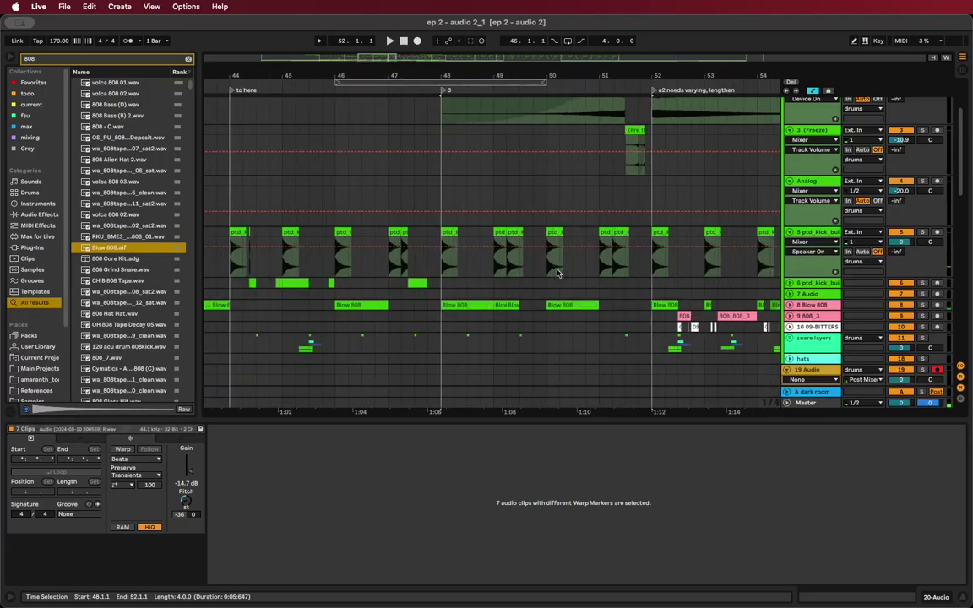
scroll(520, 278, "up", 3)
scroll(521, 286, "down", 8)
scroll(515, 275, "up", 3)
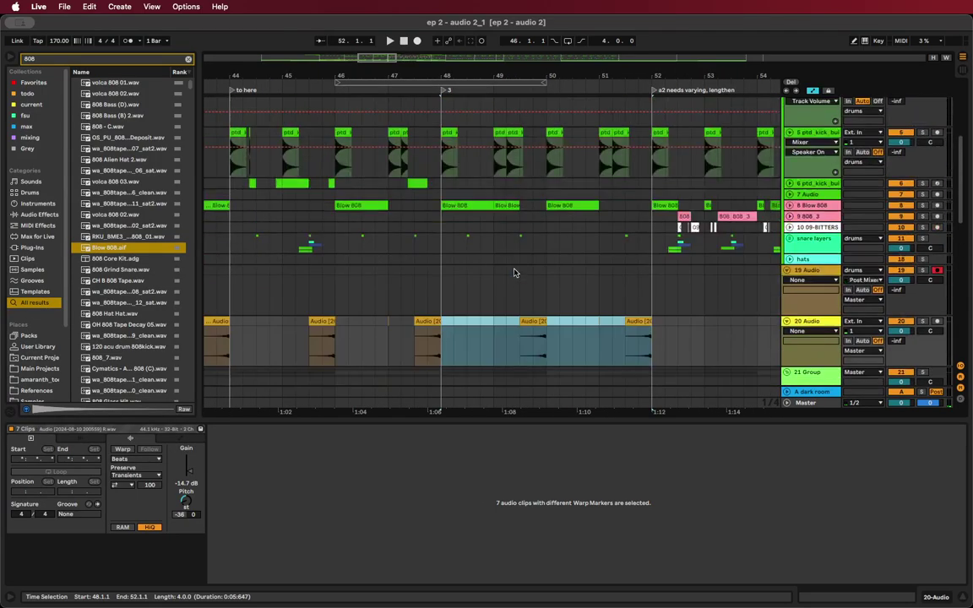
left_click(448, 205)
key("space")
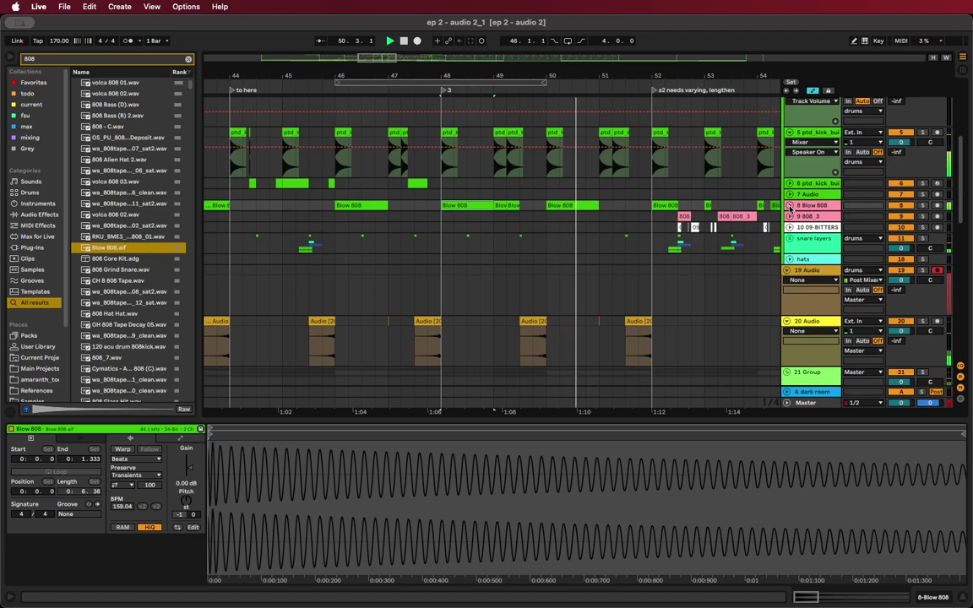
left_click(789, 206)
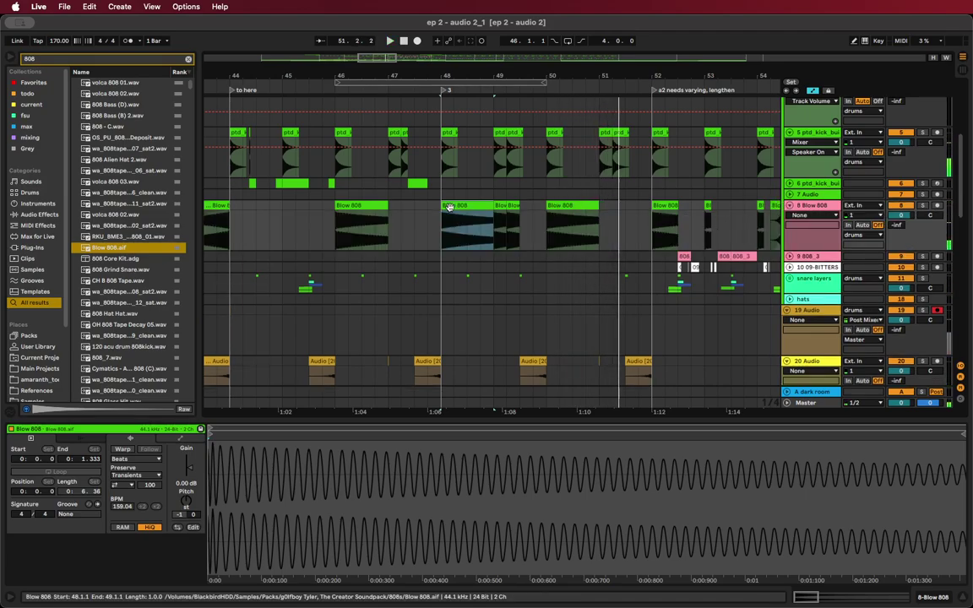
left_click(499, 206)
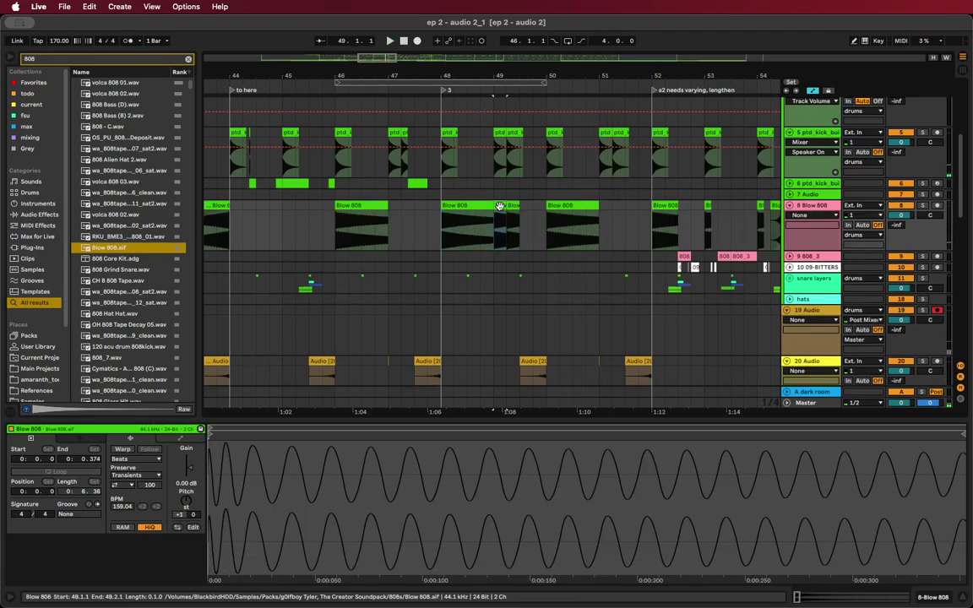
Try the bar 50 Blow 808 clip transposed to +7 semitones and play it back
left_click(570, 207)
mouse_move(187, 504)
left_mouse_down()
mouse_move(186, 488)
mouse_move(187, 496)
left_mouse_up()
key("space")
key("space")
key("space")
key("space")
key("space")
key("space")
key("space")
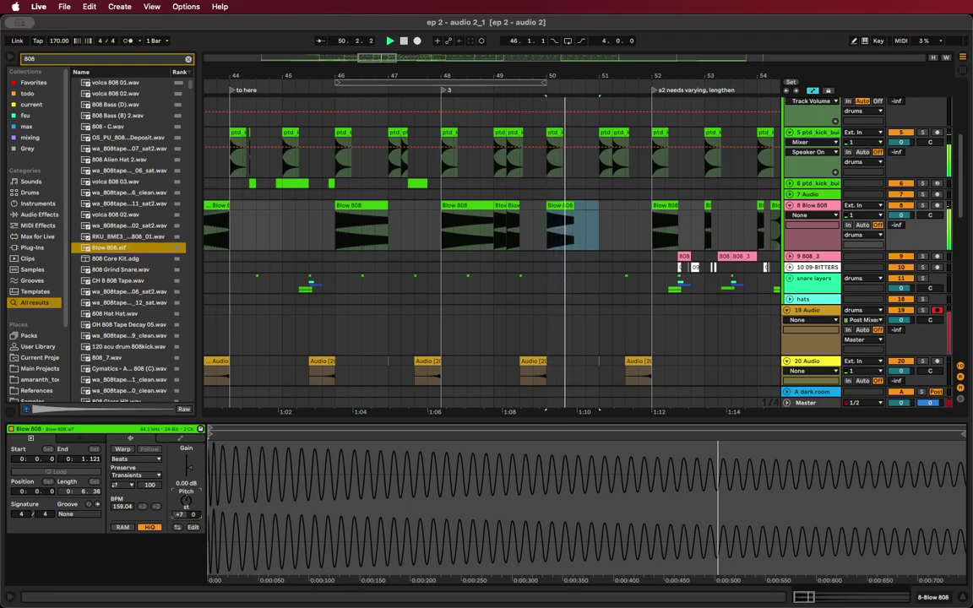
key("space")
key("space")
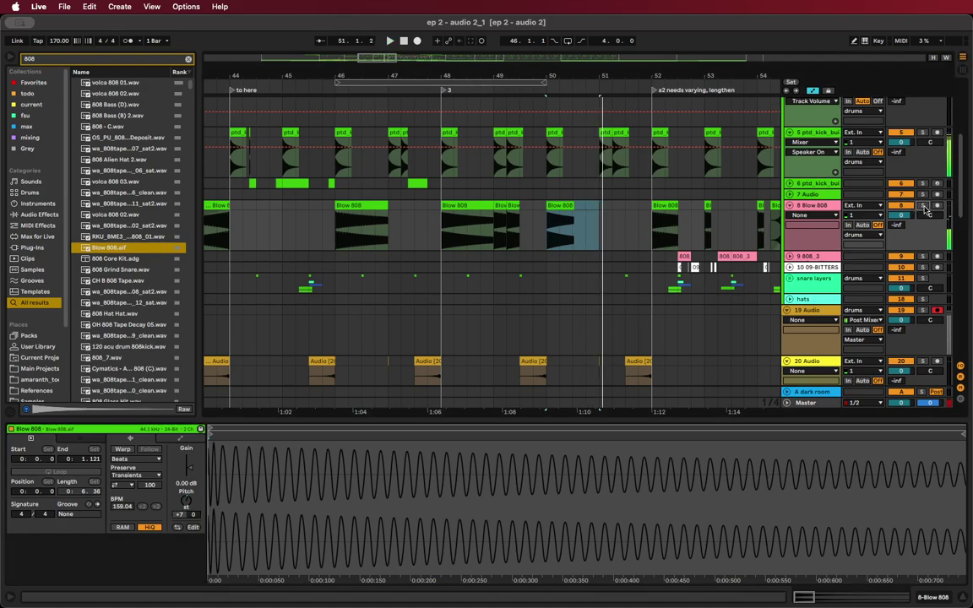
Solo track 8 and lengthen the bar 50 Blow 808 clip to about 51.1.1, playing it back
left_click(924, 207)
key("space")
key("space")
left_click_drag(571, 205, 600, 206)
key("space")
key("space")
key("space")
Lower track 8's volume to -6.0 dB, unsolo it and play bar 50 back
left_click_drag(901, 215, 901, 223)
left_click(923, 206)
key("space")
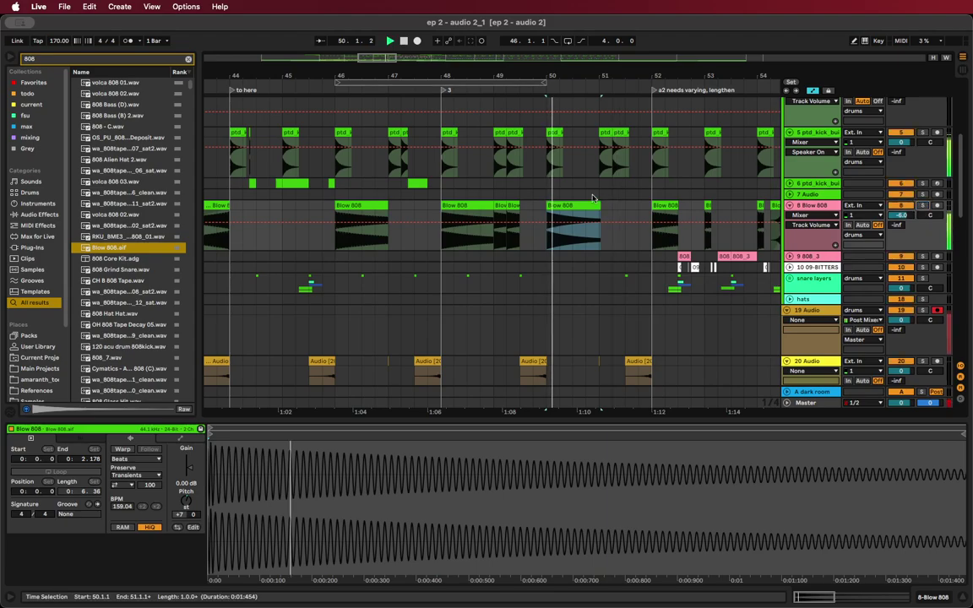
key("space")
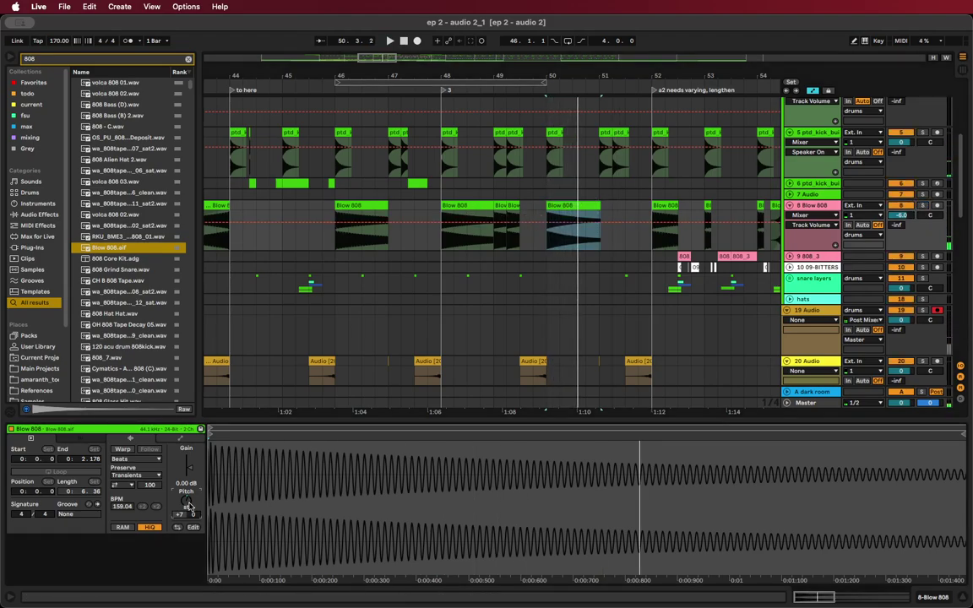
Set the bar 50 Blow 808 clip's transposition to +3 semitones and trim its end to 51.1.1
left_click_drag(189, 506, 191, 517)
key("space")
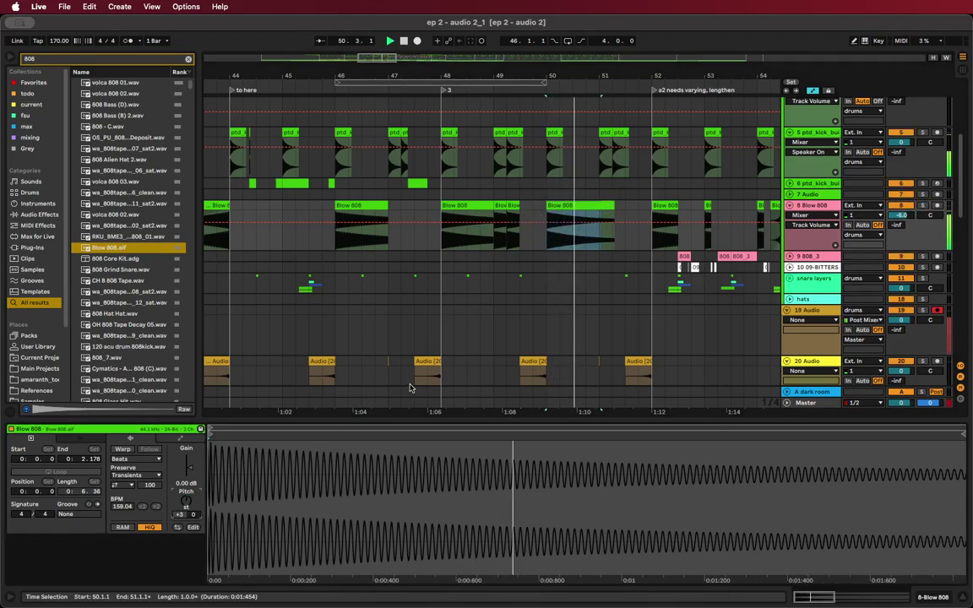
left_click_drag(613, 218, 600, 218)
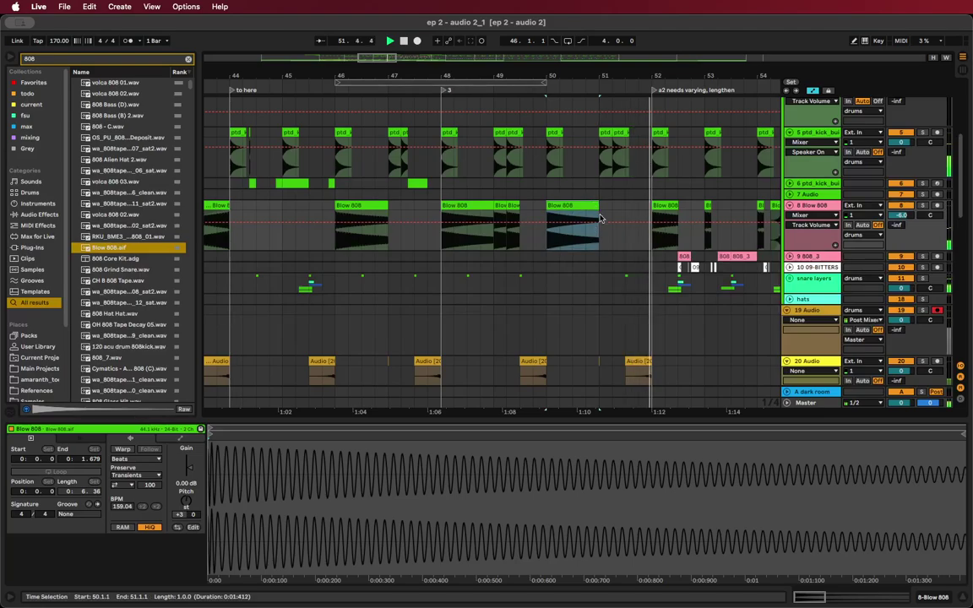
Delete the leftover clip slivers on 20 Audio around the starts of bars 47 and 51
scroll(580, 263, "down", 3)
left_click(584, 289)
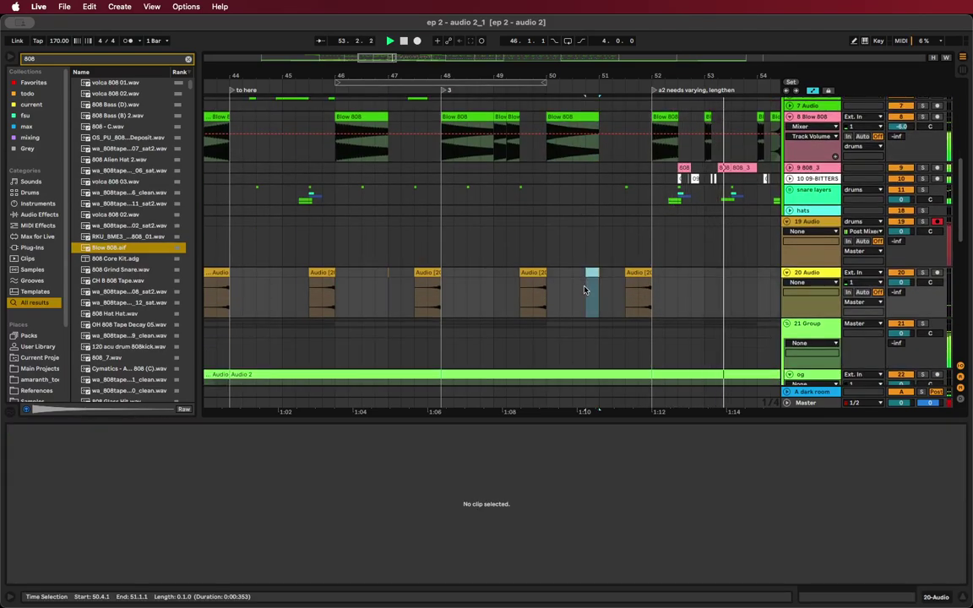
left_click(382, 287)
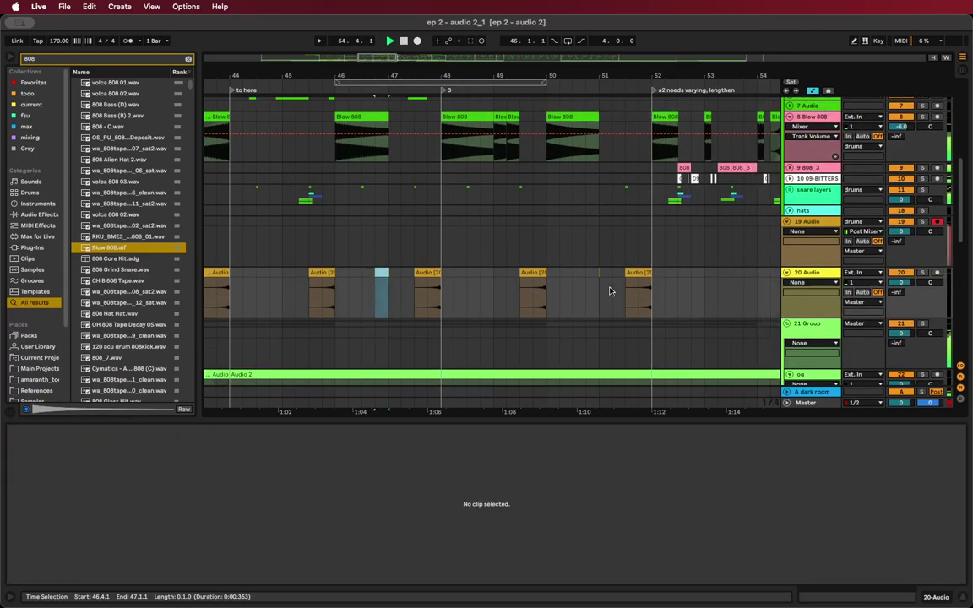
left_click_drag(610, 290, 581, 281)
left_click_drag(397, 284, 386, 286)
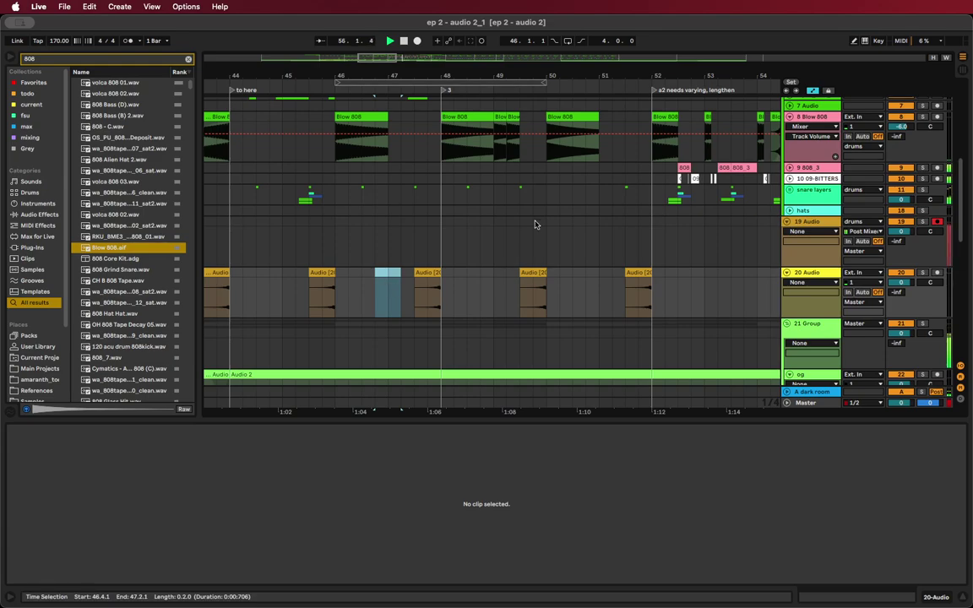
Move the bar 48 (Freeze) clip on the Analog track to end at 51.1.1, play it back and trim its start to 48.1.1
scroll(534, 224, "up", 10)
key("space")
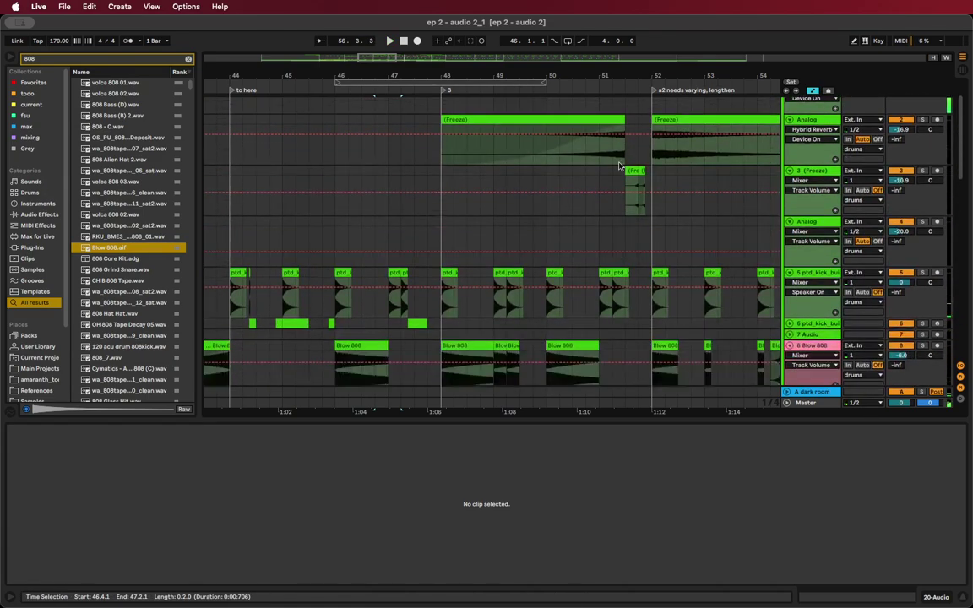
key("space")
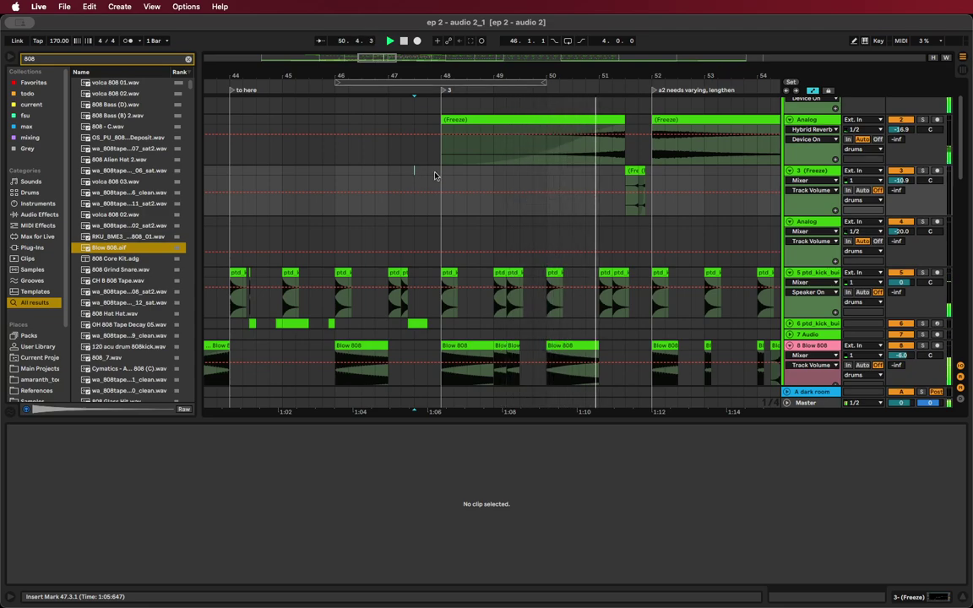
key("space")
left_click_drag(611, 120, 586, 125)
key("space")
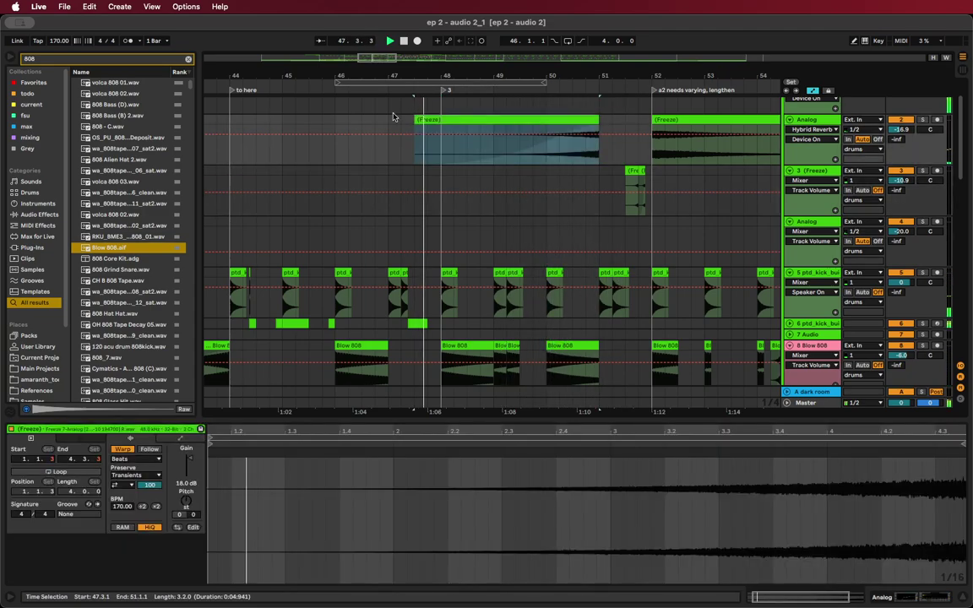
left_click_drag(415, 121, 442, 123)
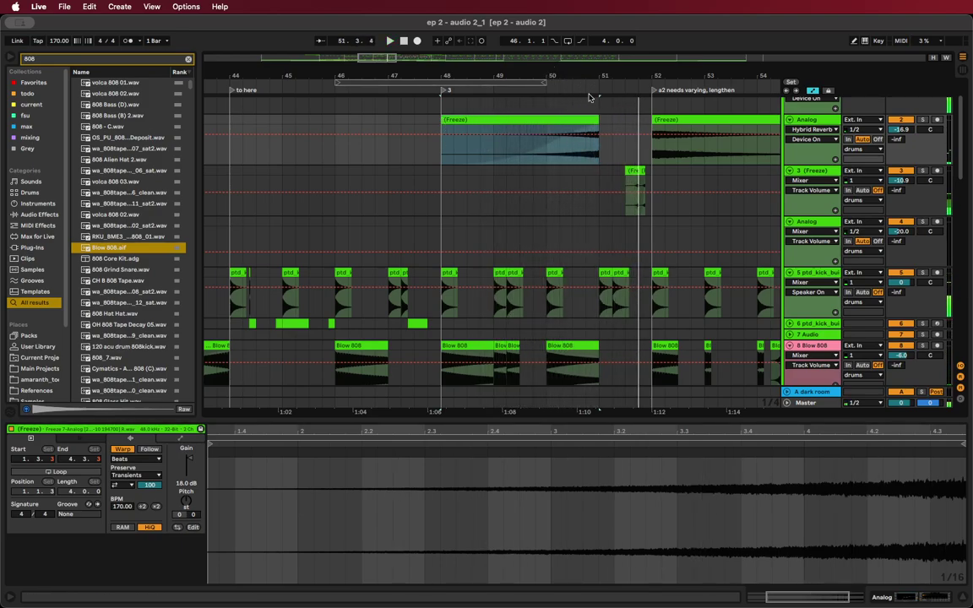
Automate Device On for the Analog track's Hybrid Reverb so it is off only between bars 51 and 52
left_click(946, 598)
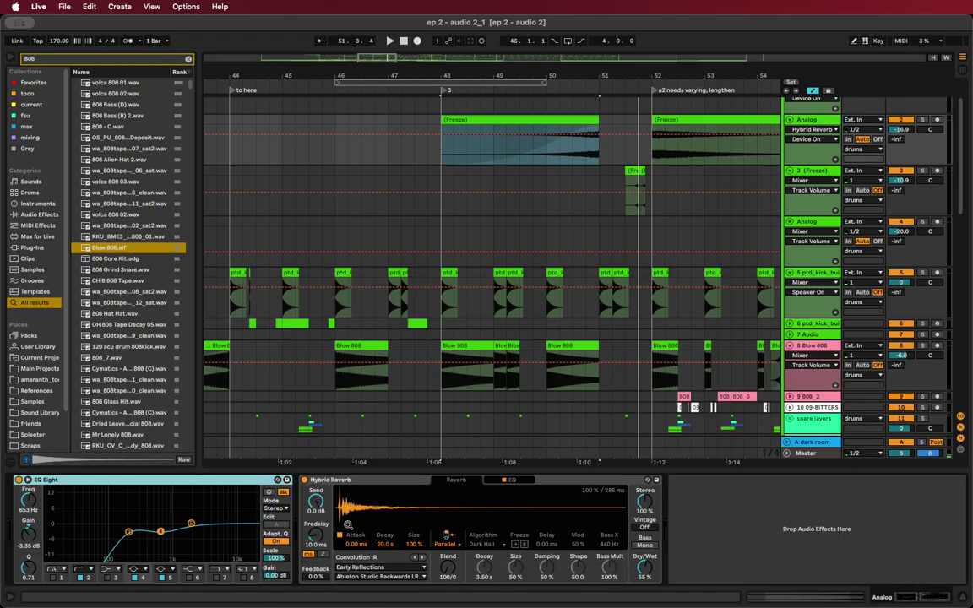
left_click(304, 479)
scroll(583, 203, "up", 2)
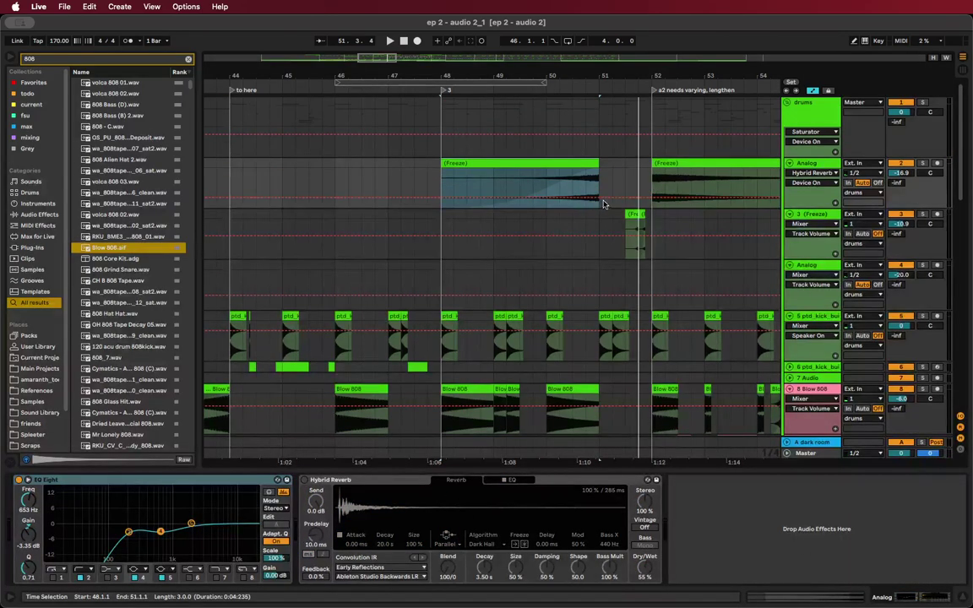
key("space")
left_click_drag(586, 197, 596, 178)
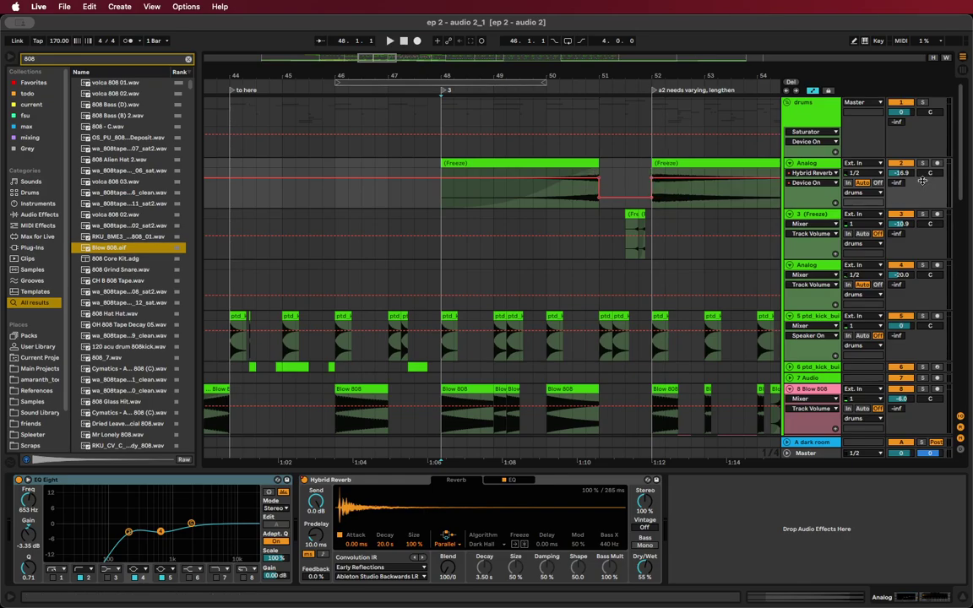
Play back the Hybrid Reverb cutoff from bar 48, and again from 50.3.1
left_click(925, 165)
key("space")
left_click(573, 194)
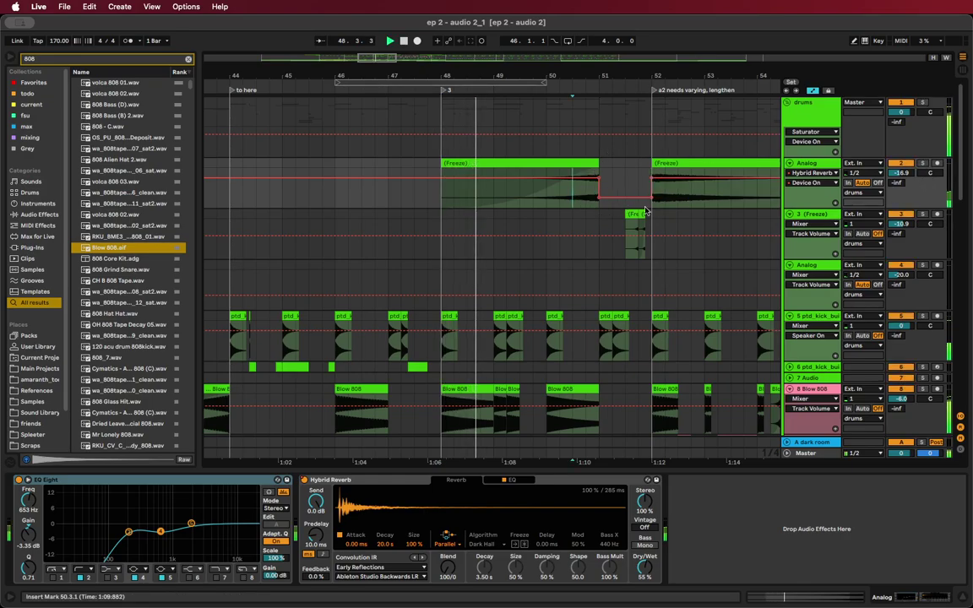
key("space")
key("space")
scroll(617, 217, "up", 3)
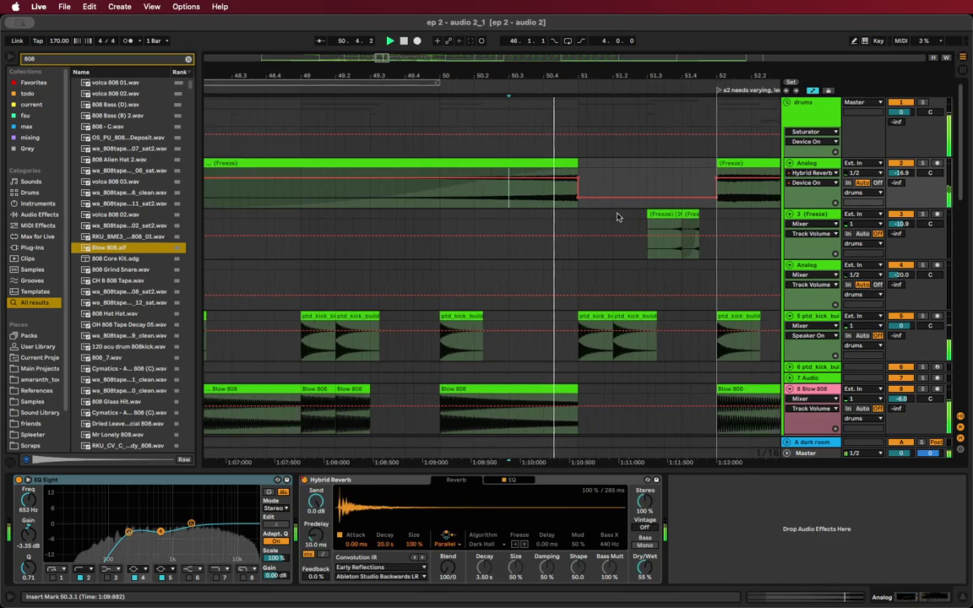
Solo the og track, deactivate its Audio 2 section from 51.1.1 to 52.1.1, and unsolo it after playback
scroll(619, 218, "down", 10)
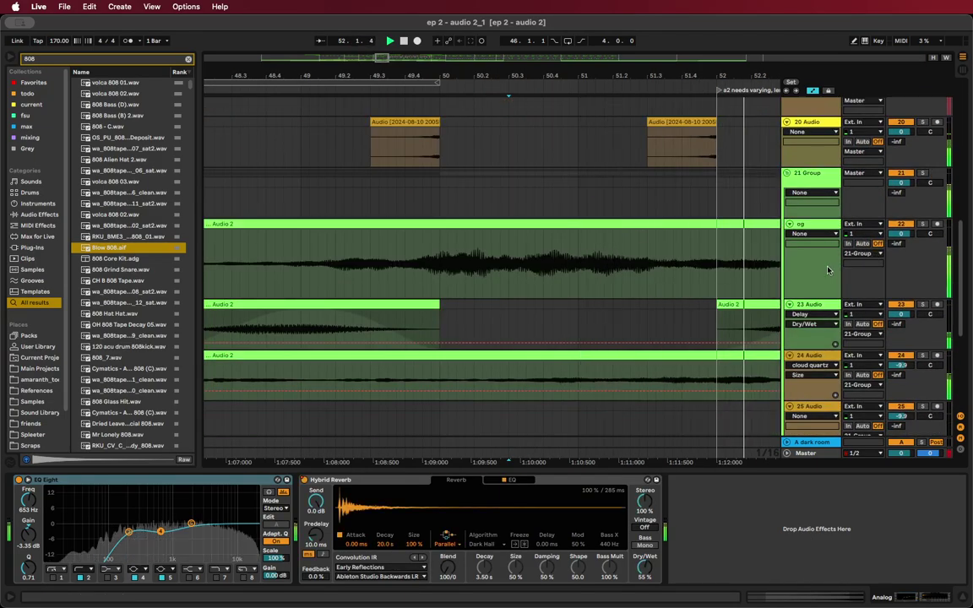
left_click(542, 244)
left_click(922, 224)
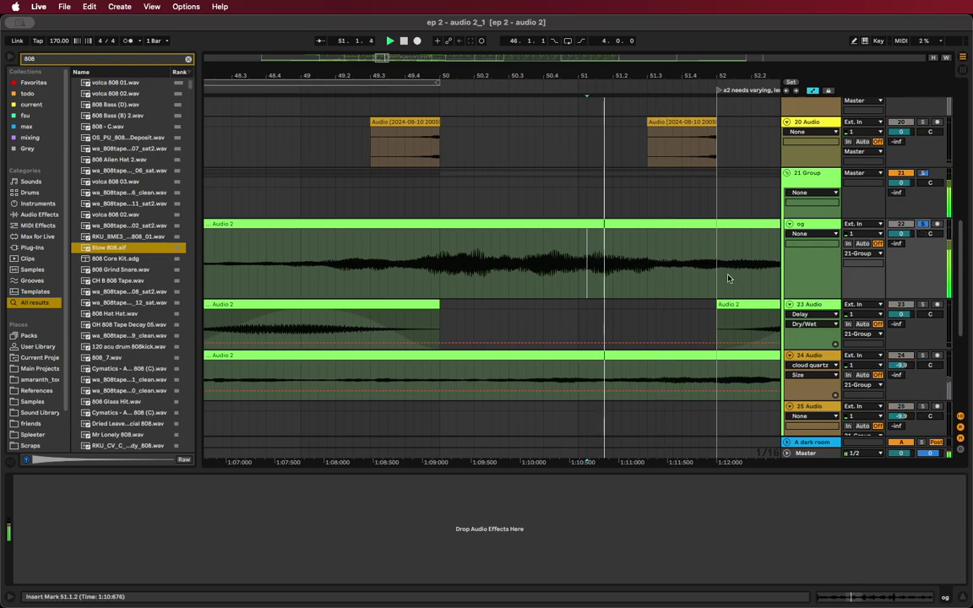
left_click_drag(720, 239, 570, 230)
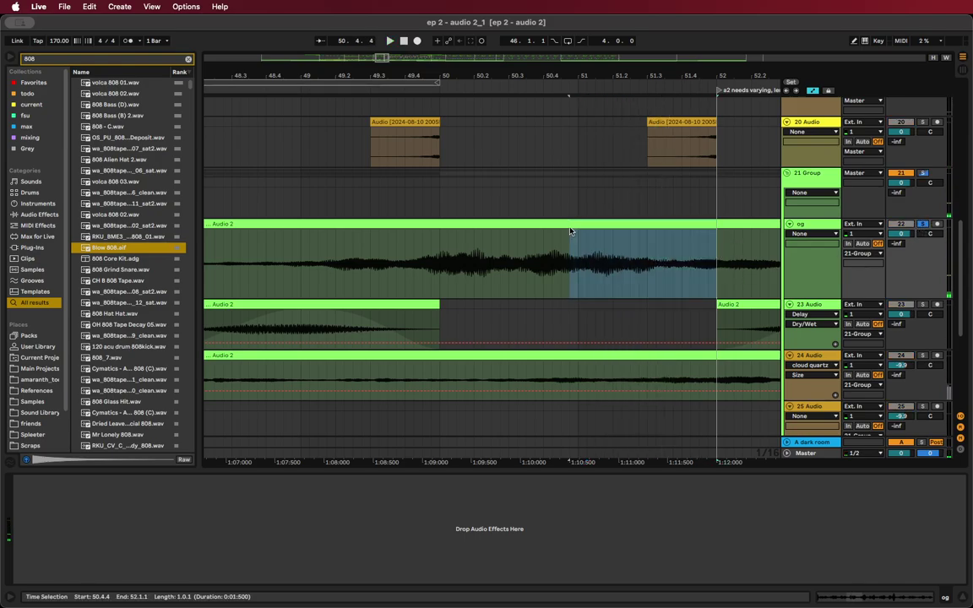
key("0")
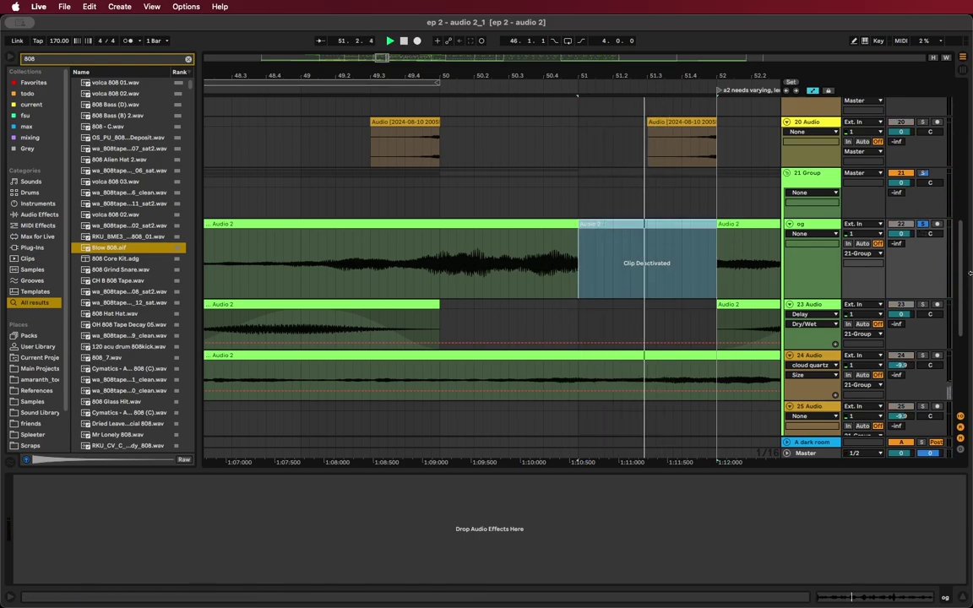
scroll(550, 177, "down", 3)
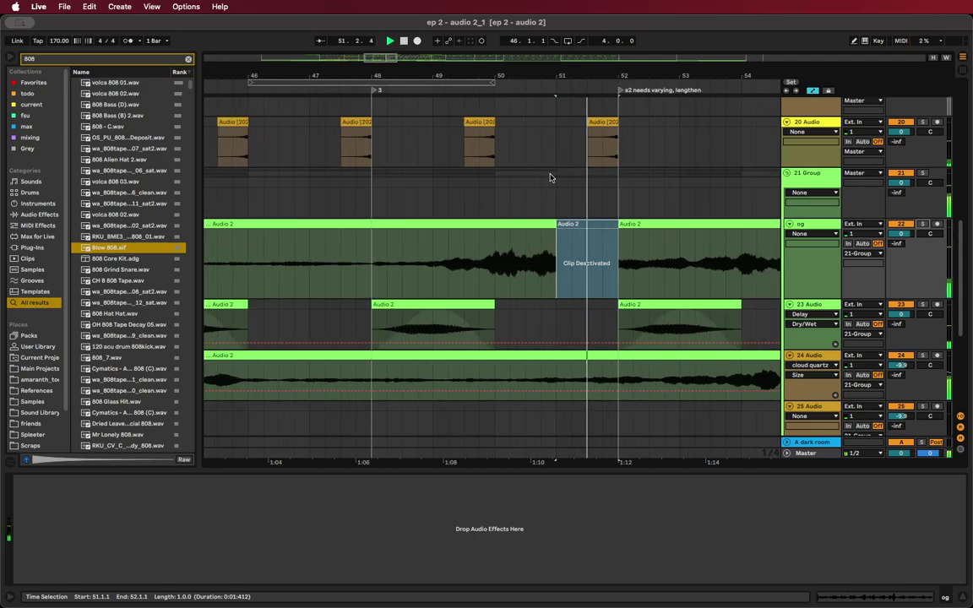
Deactivate the Audio 2 section on 24 Audio from 51.1.1 to 52.1.1
scroll(603, 338, "down", 3)
left_click_drag(557, 258, 619, 254)
key("0")
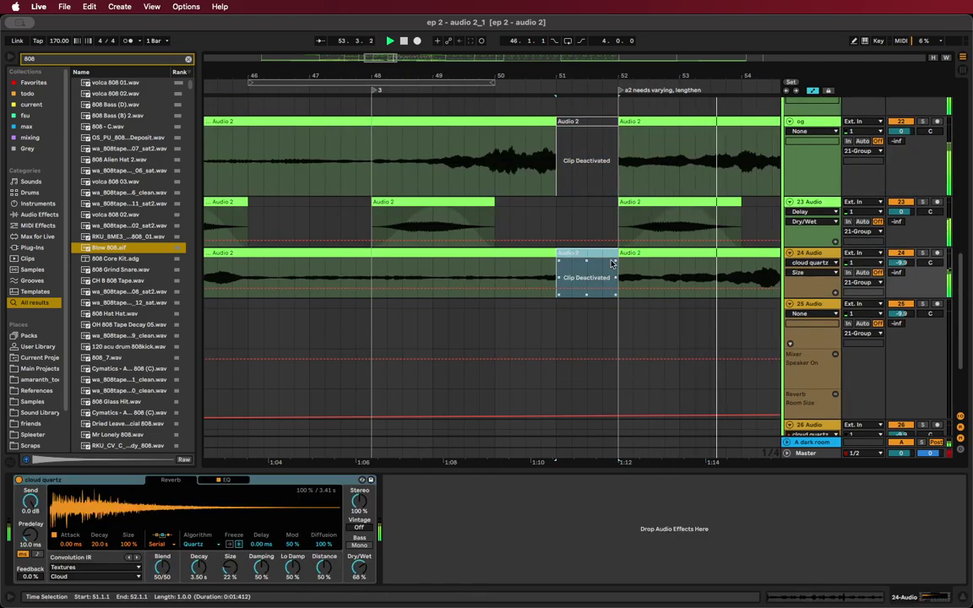
Trim the preceding Audio 2 clip on 24 Audio to end at 49.2.1 and play back from 47.4.1
left_click(554, 251)
left_click_drag(553, 251, 448, 251)
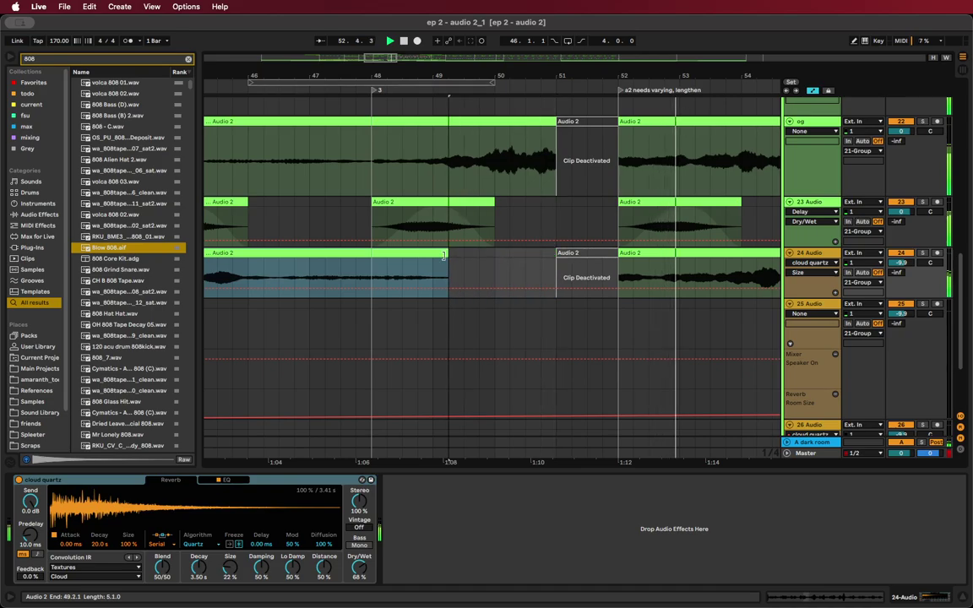
left_click(355, 272)
key("space")
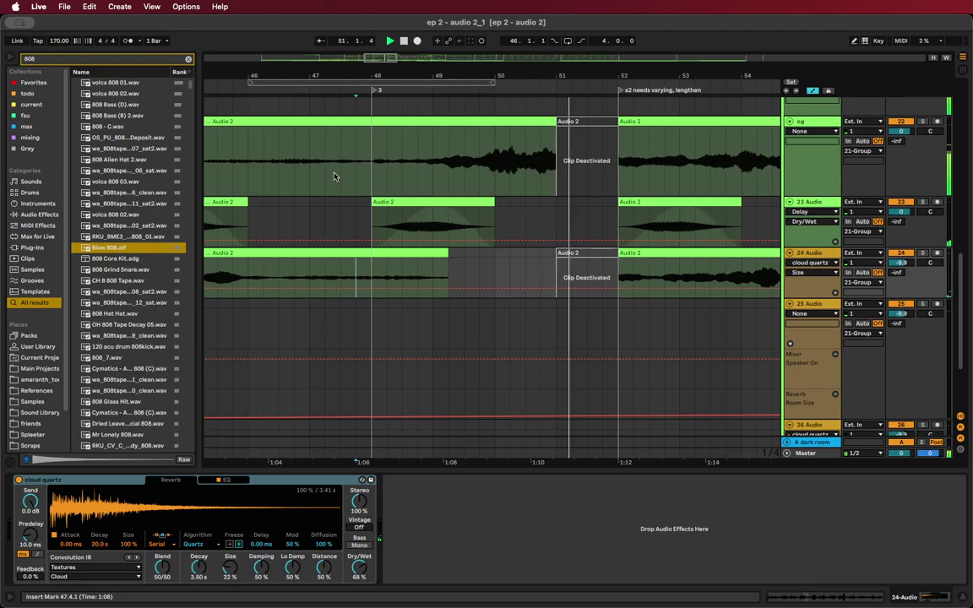
Play back from 50.3.1, delete the snare layers hit between 51.2.3 and 51.3.3, and play the gap again
scroll(606, 206, "up", 10)
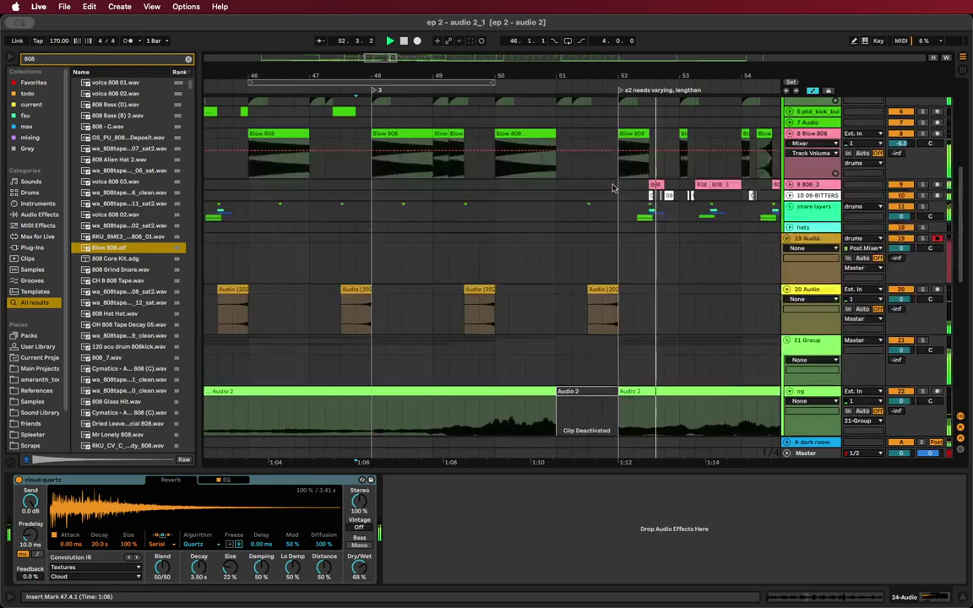
left_click(529, 288)
scroll(629, 291, "up", 3)
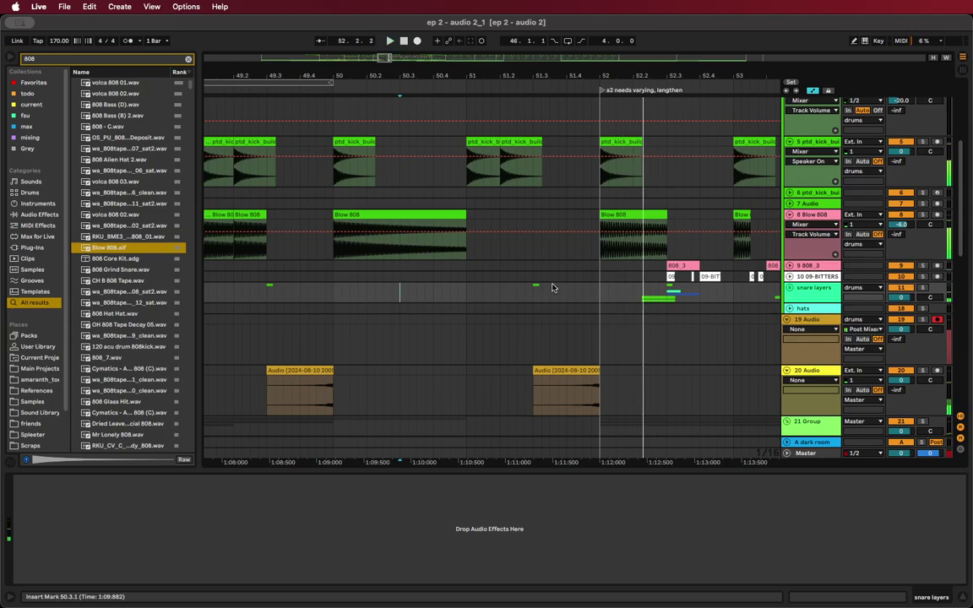
key("space")
left_click_drag(549, 290, 518, 290)
key("space")
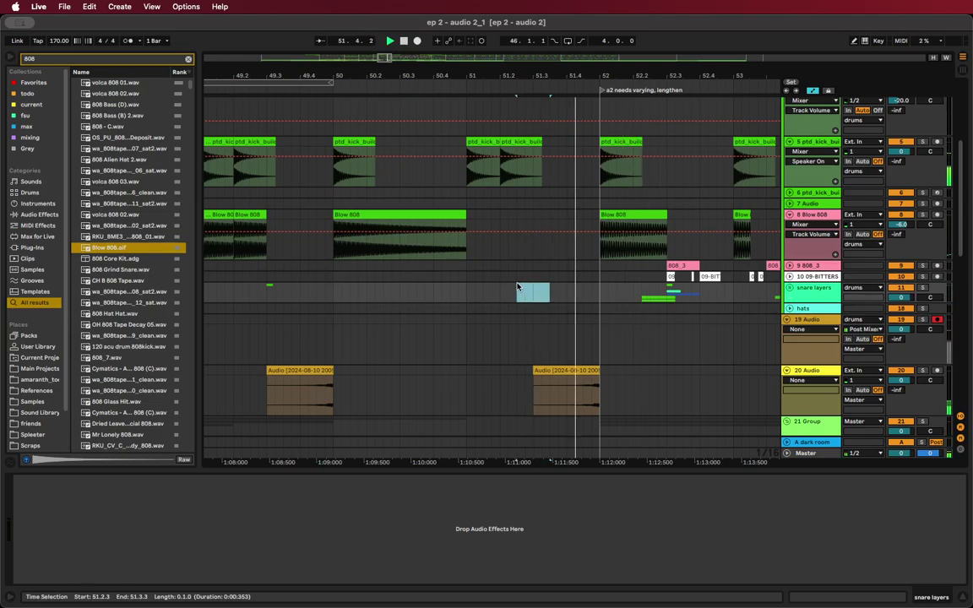
Deactivate the track 3 (Freeze) clips between 51.2.3 and 51.4.3 and play back from 49.1.1
scroll(630, 267, "up", 4)
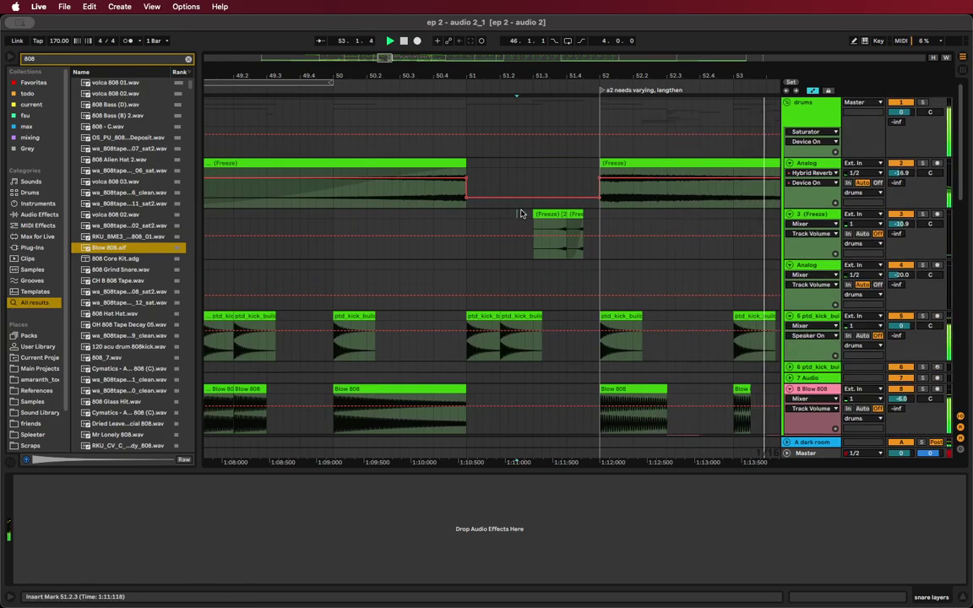
left_click_drag(521, 213, 586, 217)
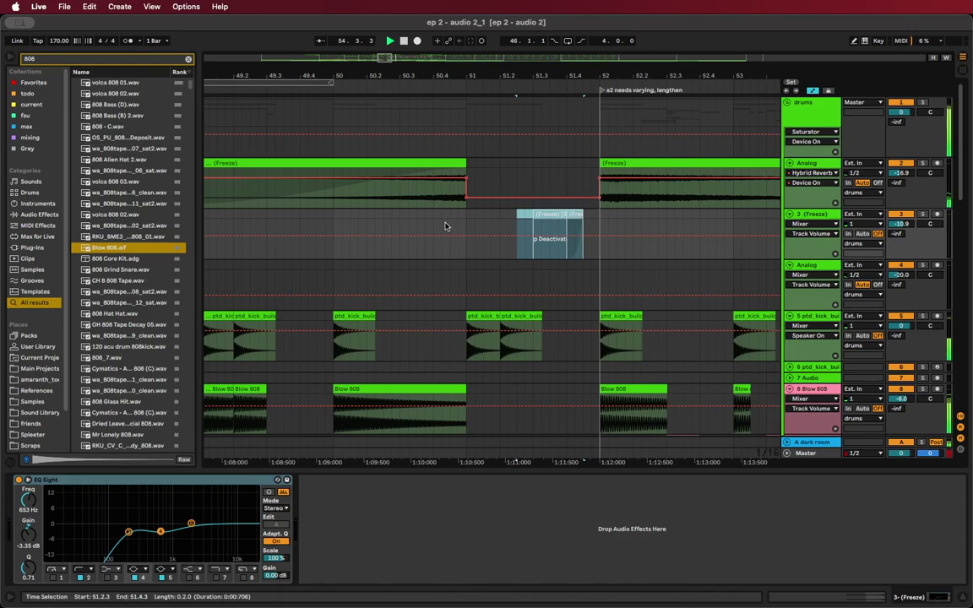
scroll(434, 224, "down", 5)
left_click(379, 220)
key("space")
key("space")
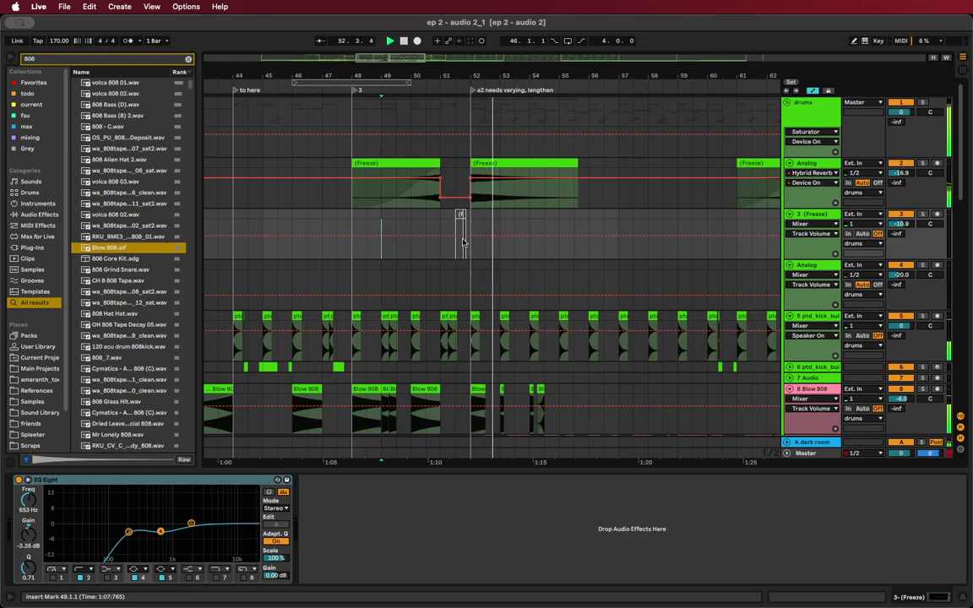
Add a locator at 51.1.1 named "even more gap?"
scroll(447, 245, "up", 5)
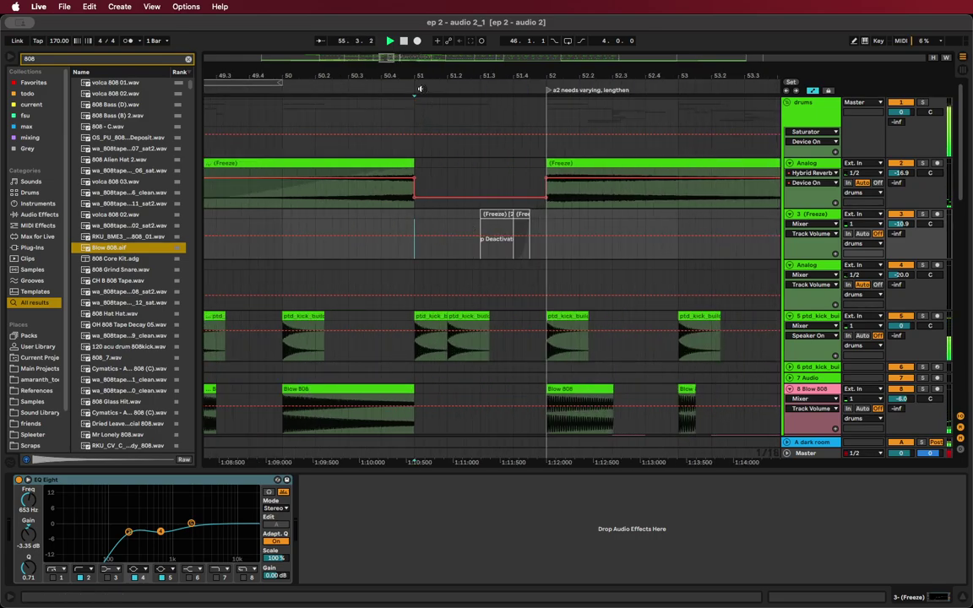
right_click(420, 89)
left_click(431, 120)
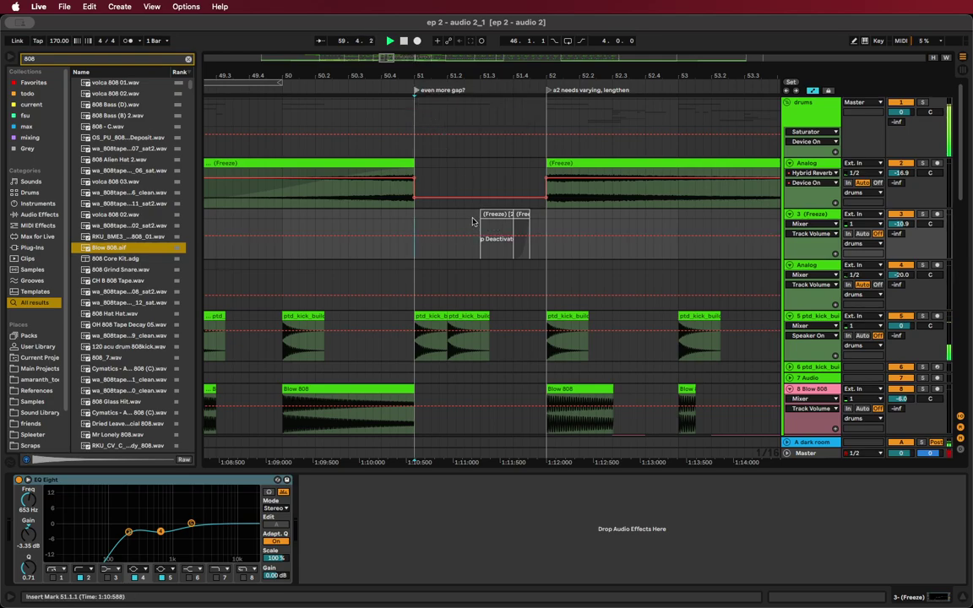
Rename the bar 52 locator to "a2 needs varying, x2"
scroll(472, 221, "down", 6)
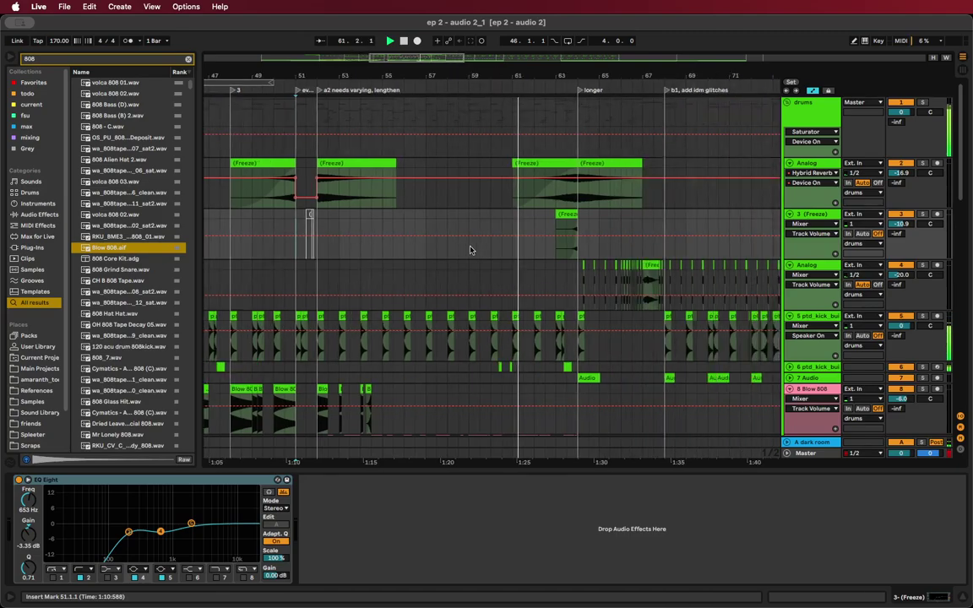
scroll(471, 249, "down", 4)
scroll(412, 289, "down", 1)
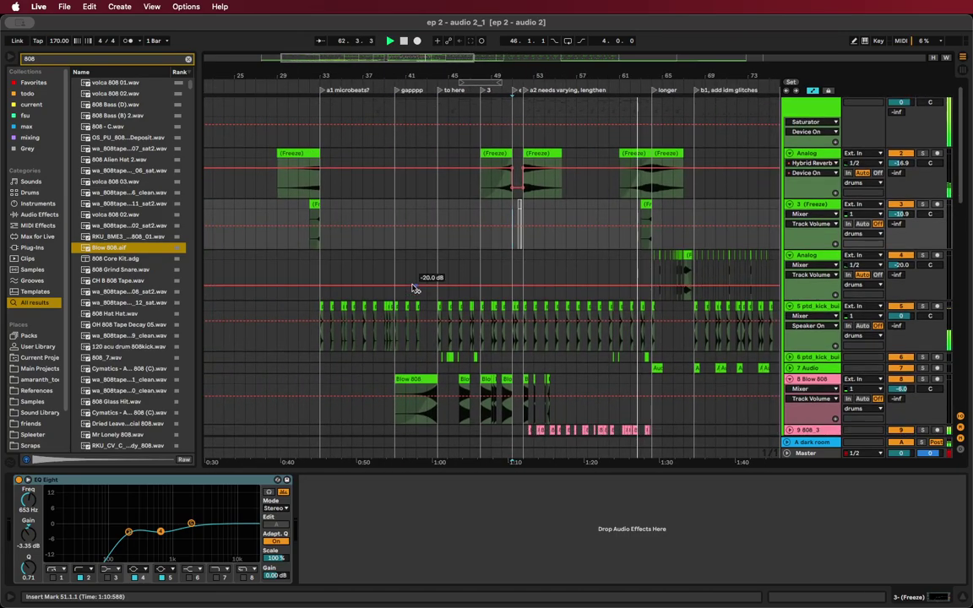
scroll(414, 289, "down", 1)
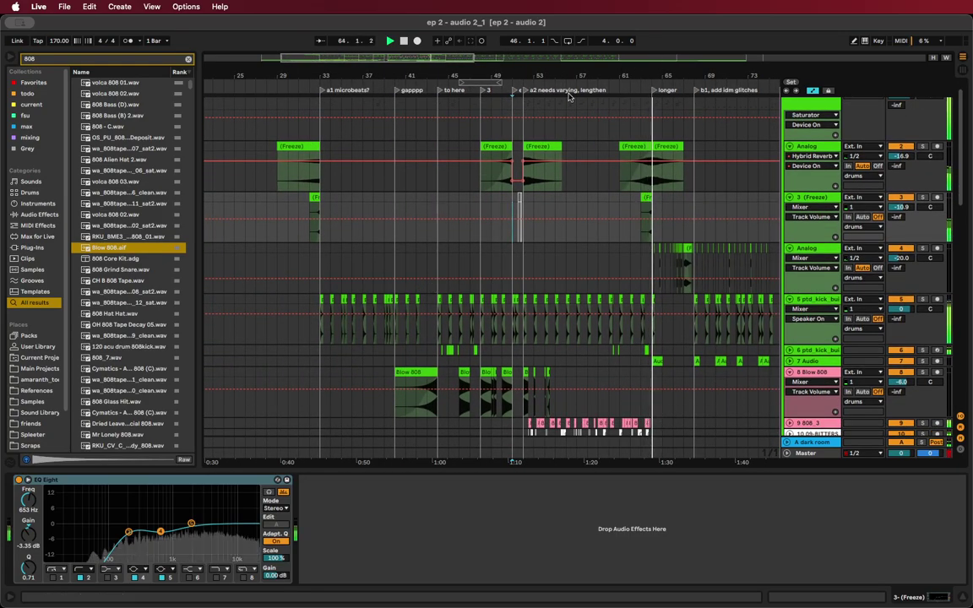
right_click(527, 91)
left_click(558, 105)
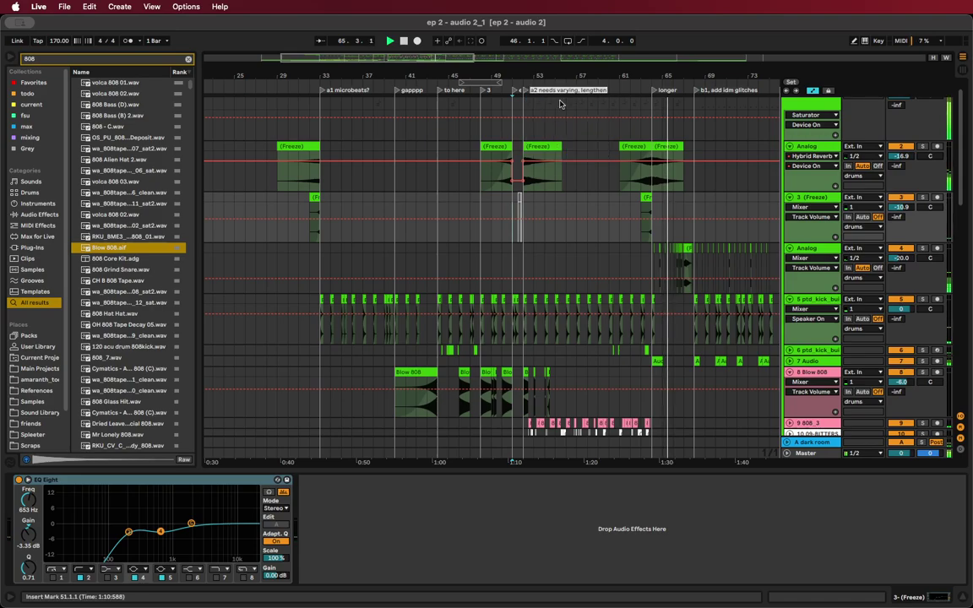
left_click(584, 91)
left_click_drag(580, 95, 628, 94)
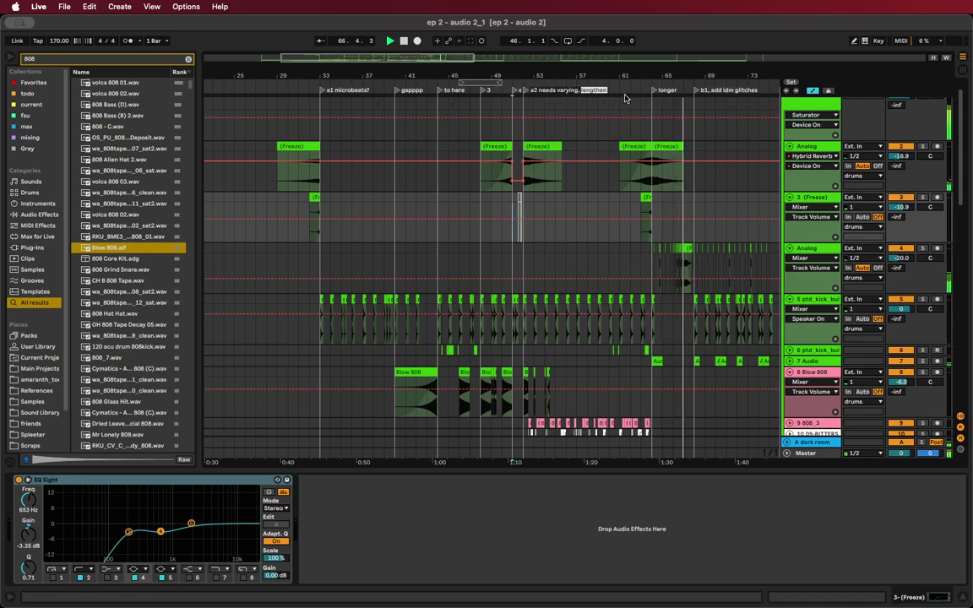
type("x2")
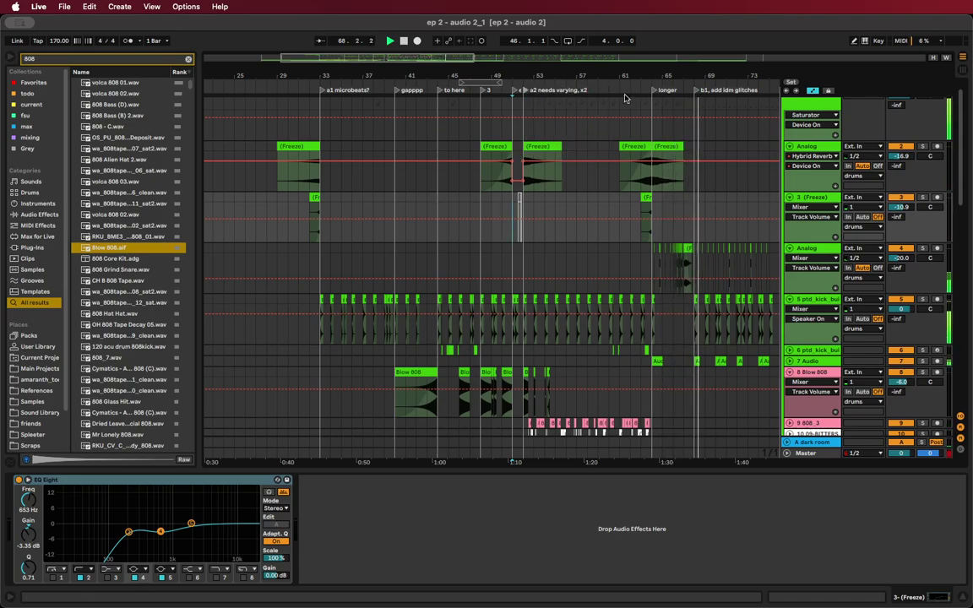
scroll(306, 273, "down", 5)
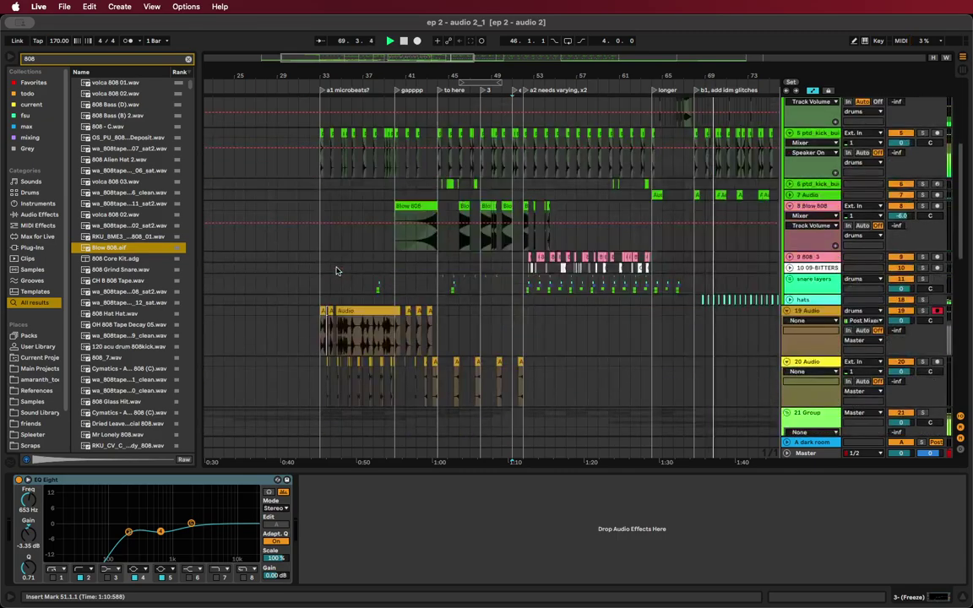
Play the arrangement from 33.1.1 and review the tracks through the microbeat section
scroll(309, 293, "up", 3)
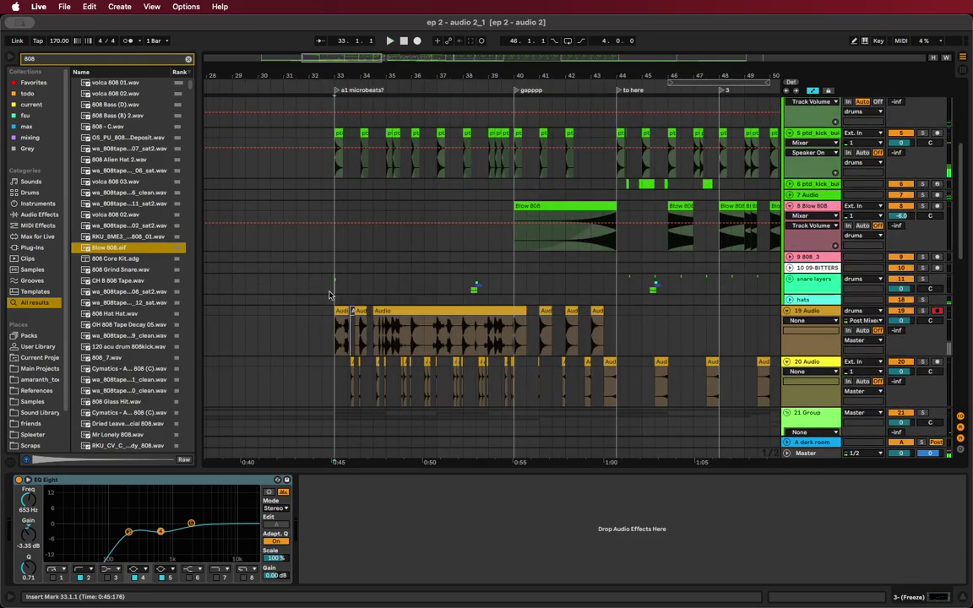
left_click(329, 294)
key("space")
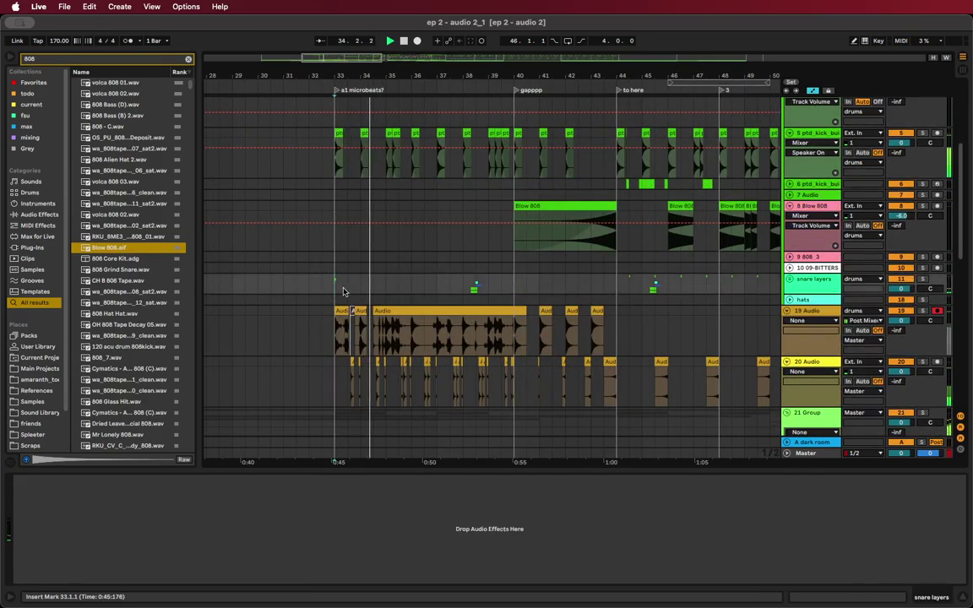
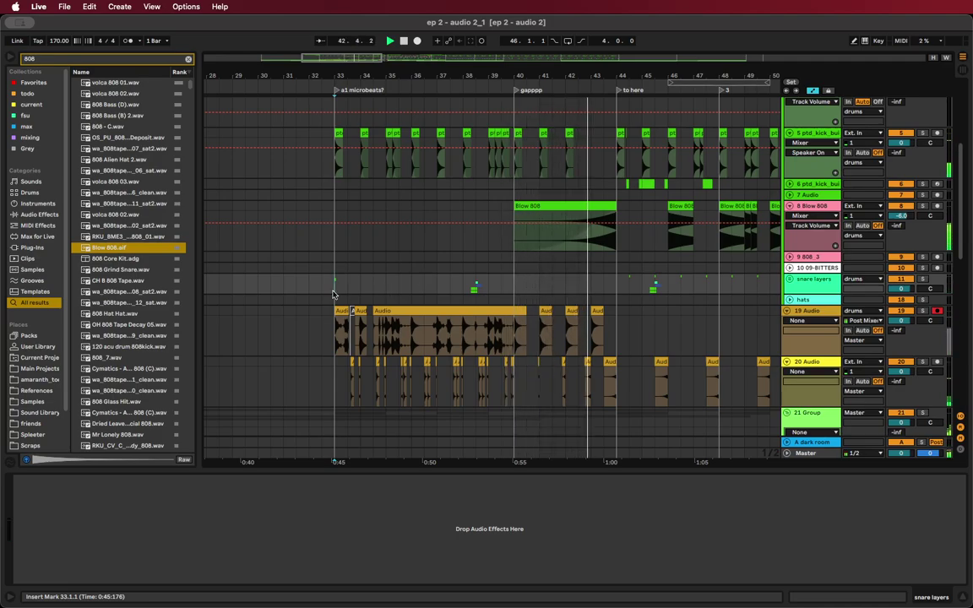
scroll(334, 294, "down", 8)
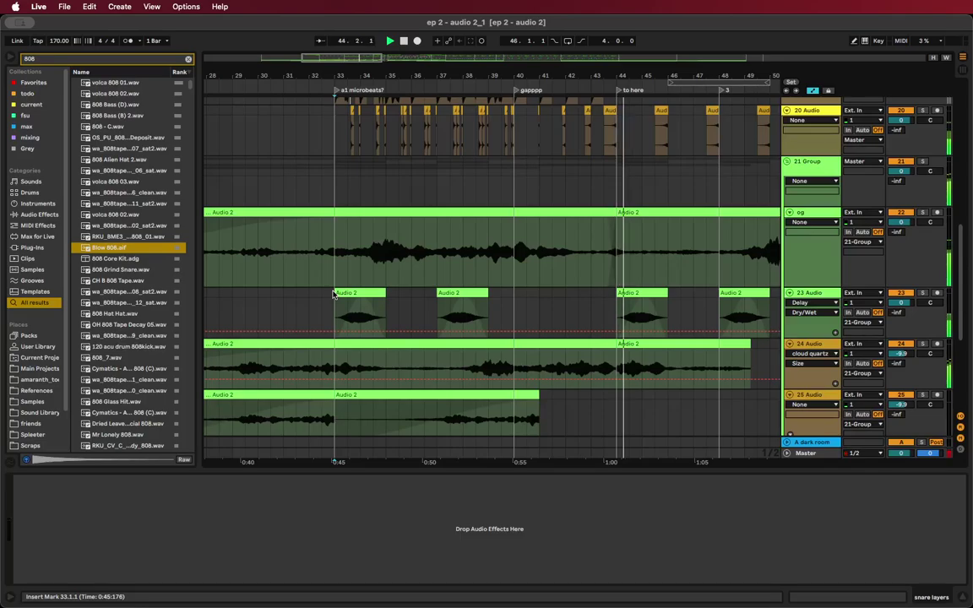
scroll(334, 294, "up", 5)
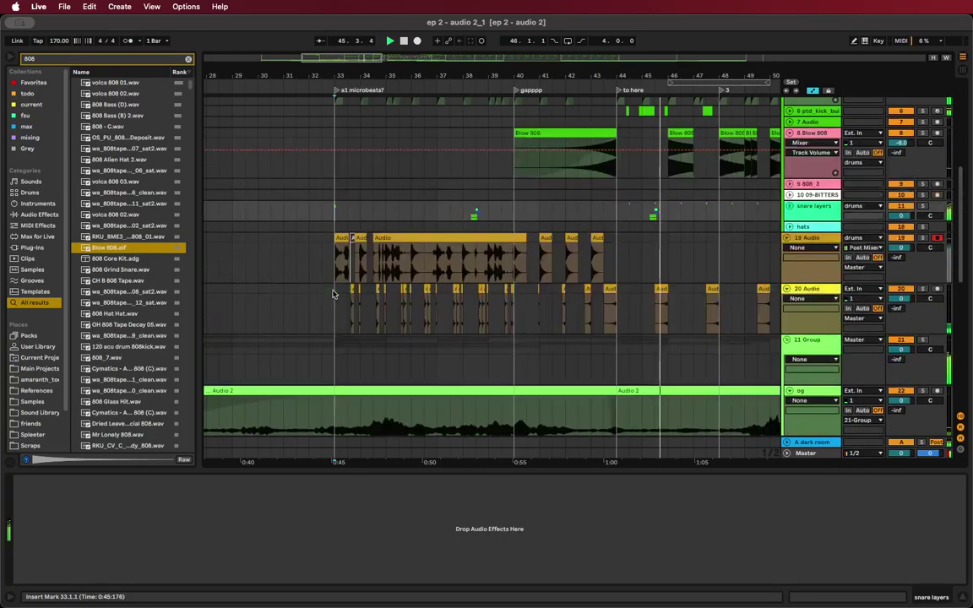
Solo the 19 Audio track and add a Cabinet effect to it
left_click(335, 269)
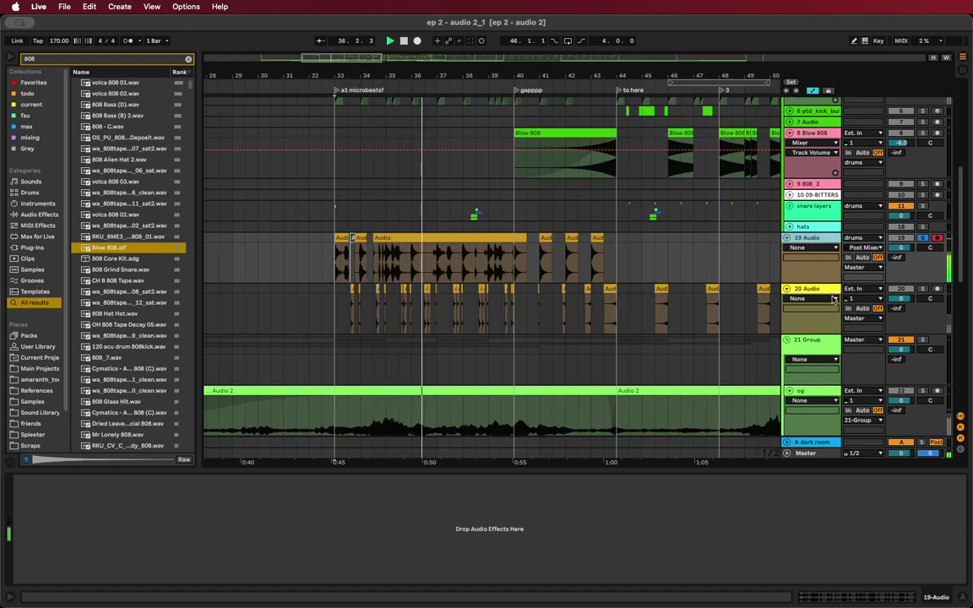
key("super+f")
type("cab")
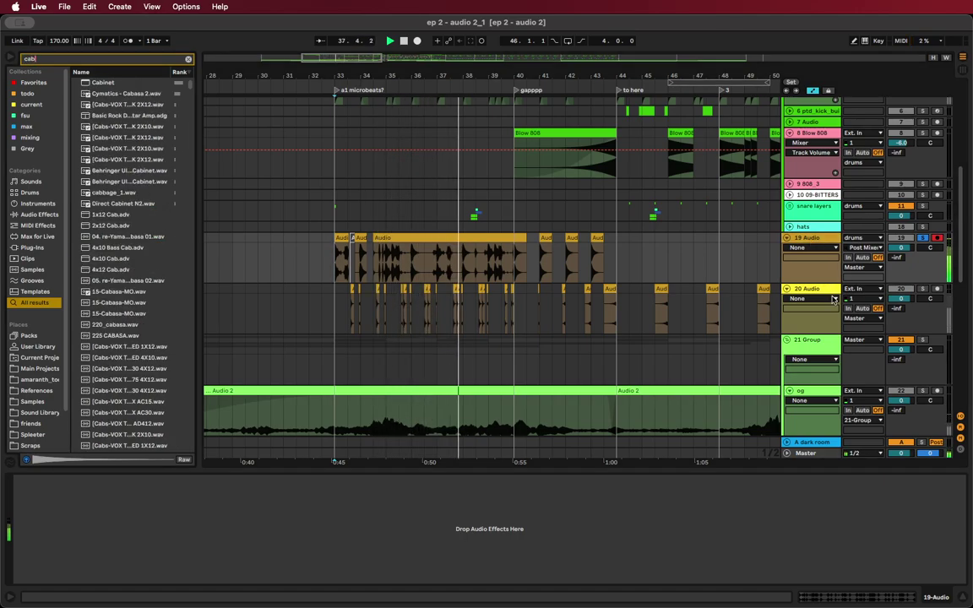
key("Down")
key("Return")
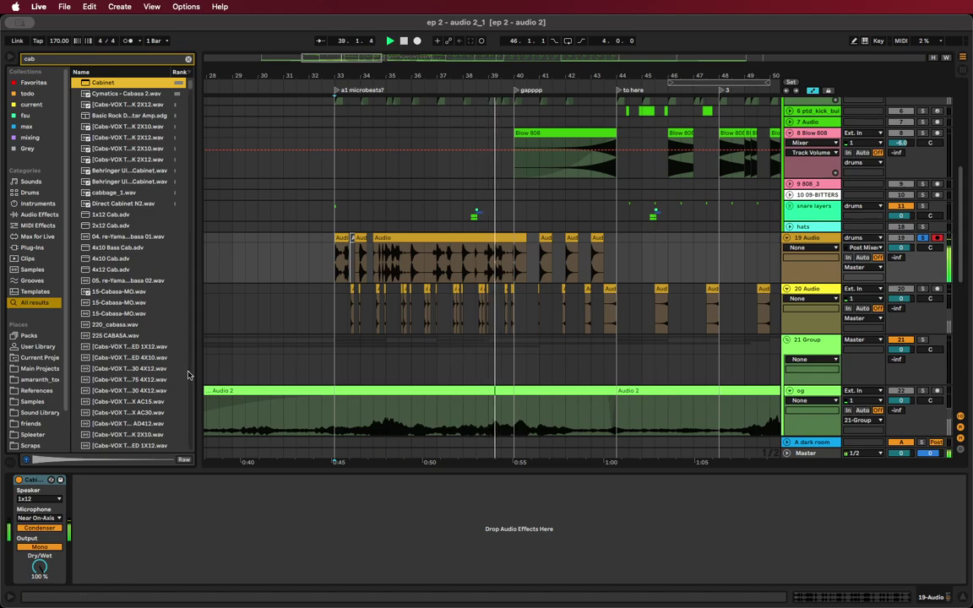
Try the Cabinet's 2x12, 4x10 Bass and 1x12 speakers, with the microphone position at Near Off-Axis
left_click(49, 499)
left_click(49, 516)
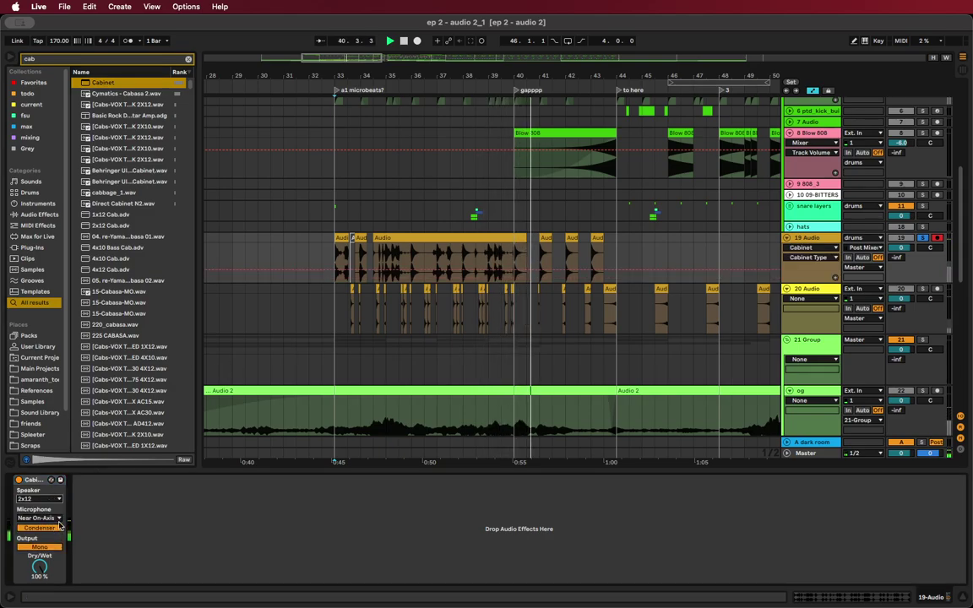
left_click(57, 499)
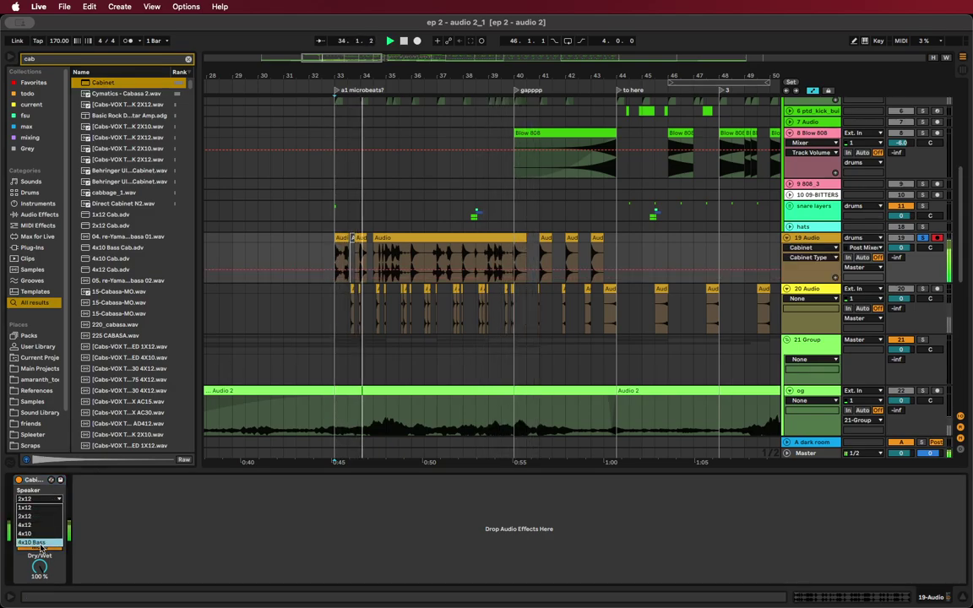
left_click(38, 491)
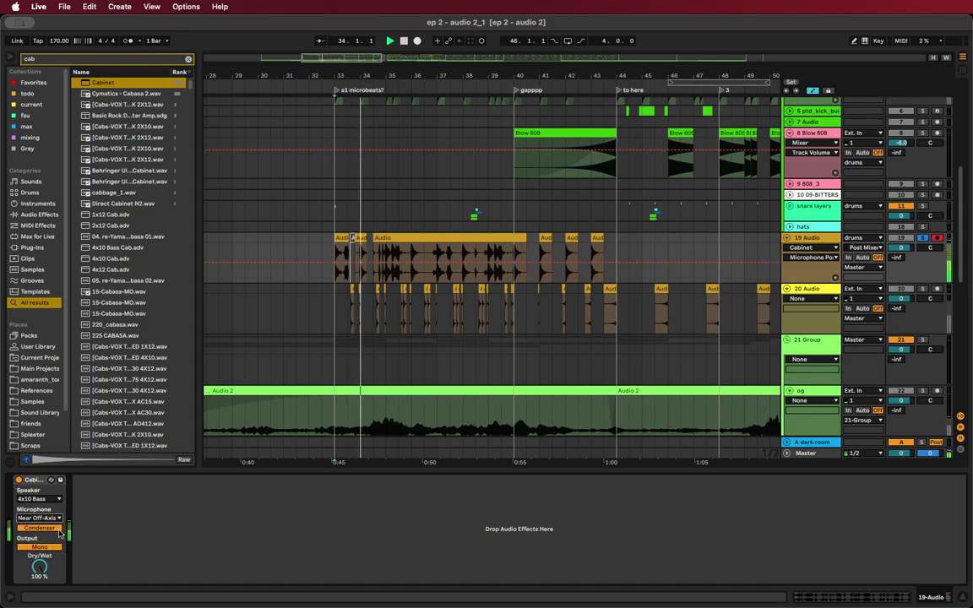
left_click(38, 499)
left_click(35, 508)
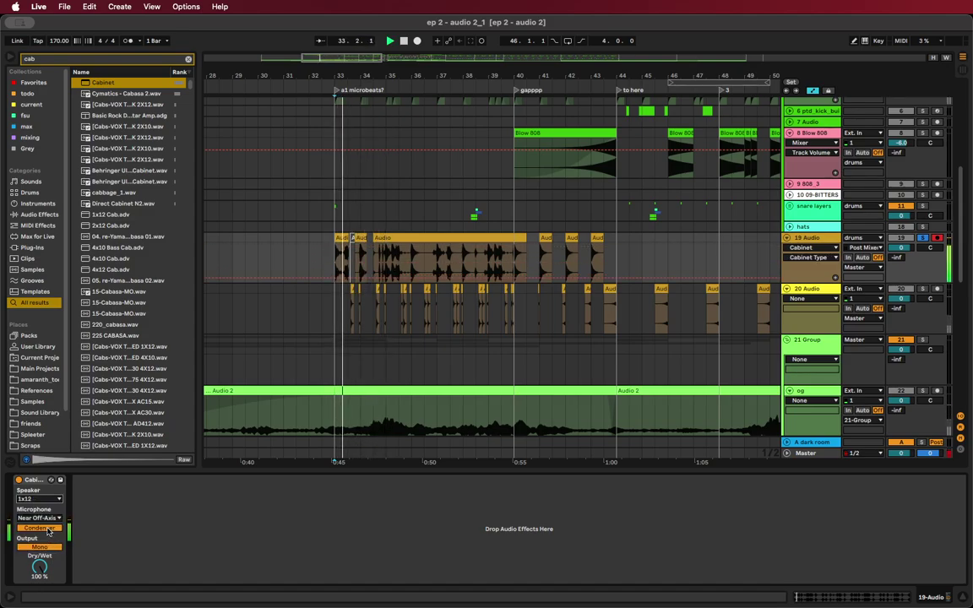
Set the Cabinet to a Dynamic microphone in the Far position with the 4x12 speaker
left_click(56, 528)
left_click(51, 519)
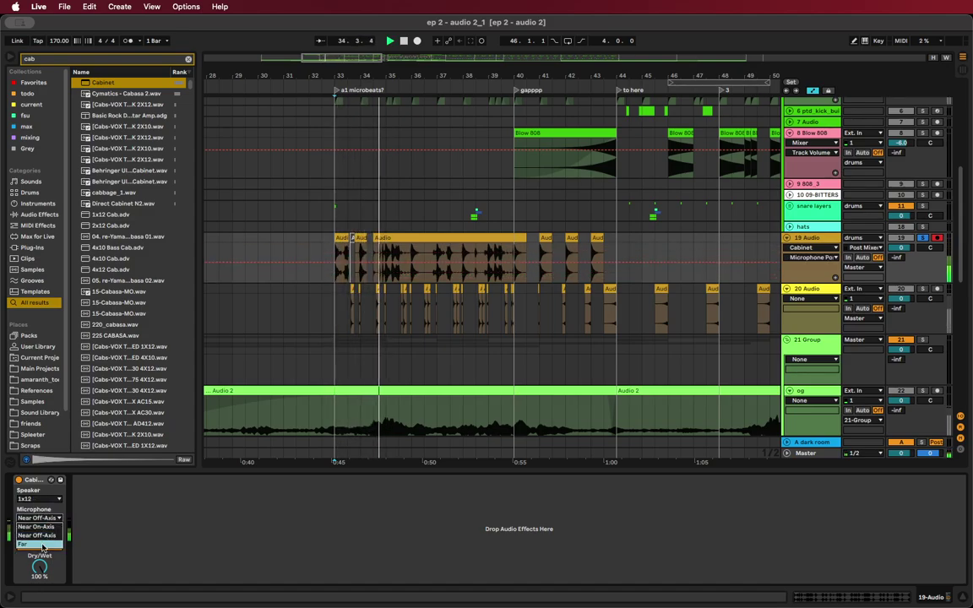
left_click(41, 545)
left_click(36, 499)
left_click(38, 510)
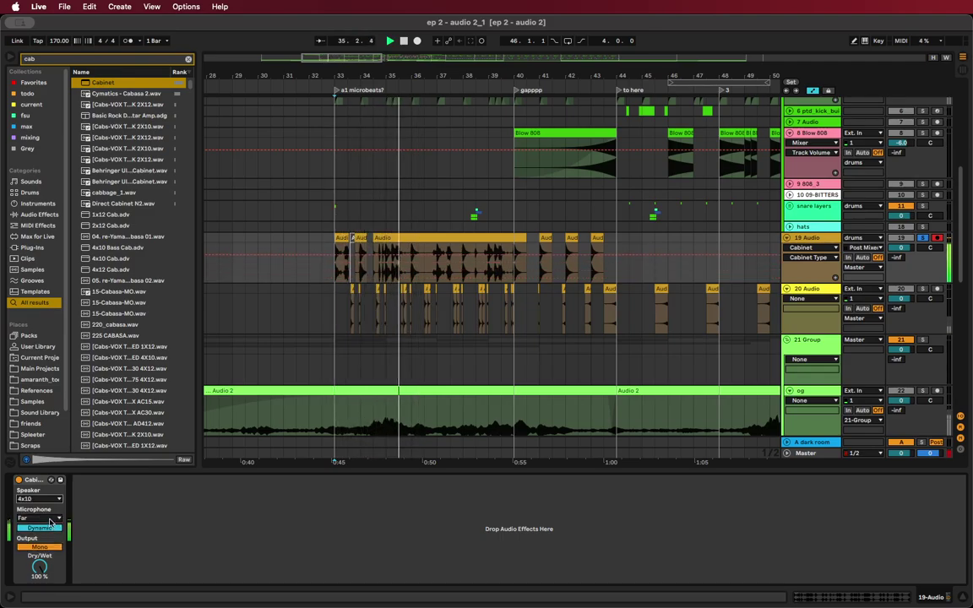
key("Up")
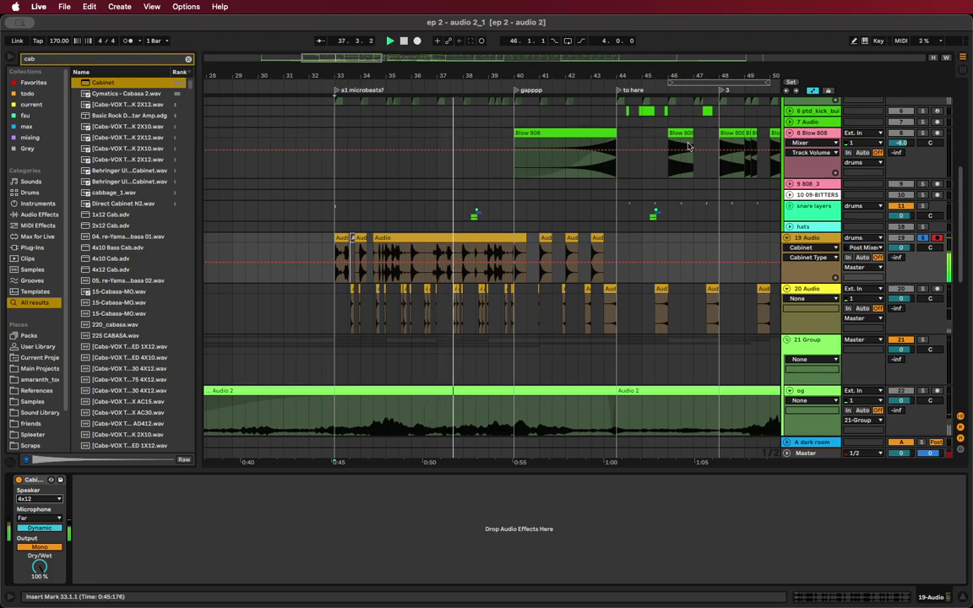
Compare the Cabinet's output with and without Mono, and switch the microphone to Condenser
left_click(40, 547)
left_click(39, 547)
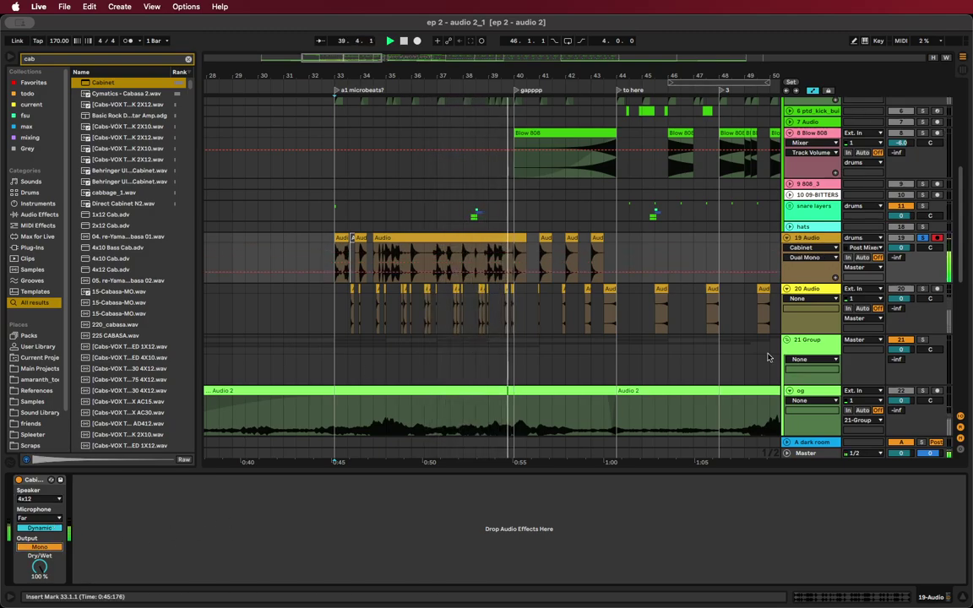
left_click(32, 529)
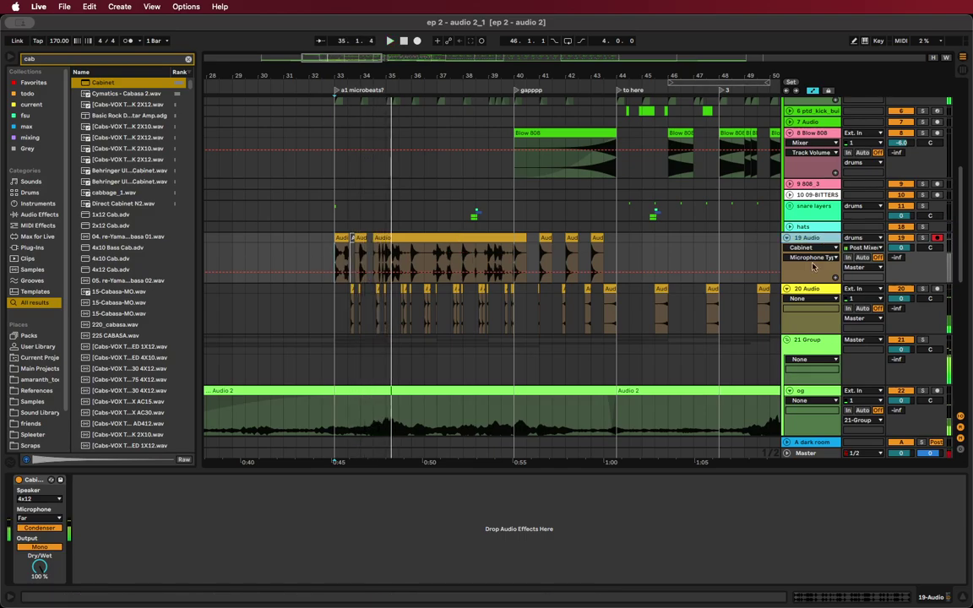
Group the 19 Audio and 20 Audio tracks, move the Cabinet onto the new group, and resume playback
left_click(809, 291)
key("super+g")
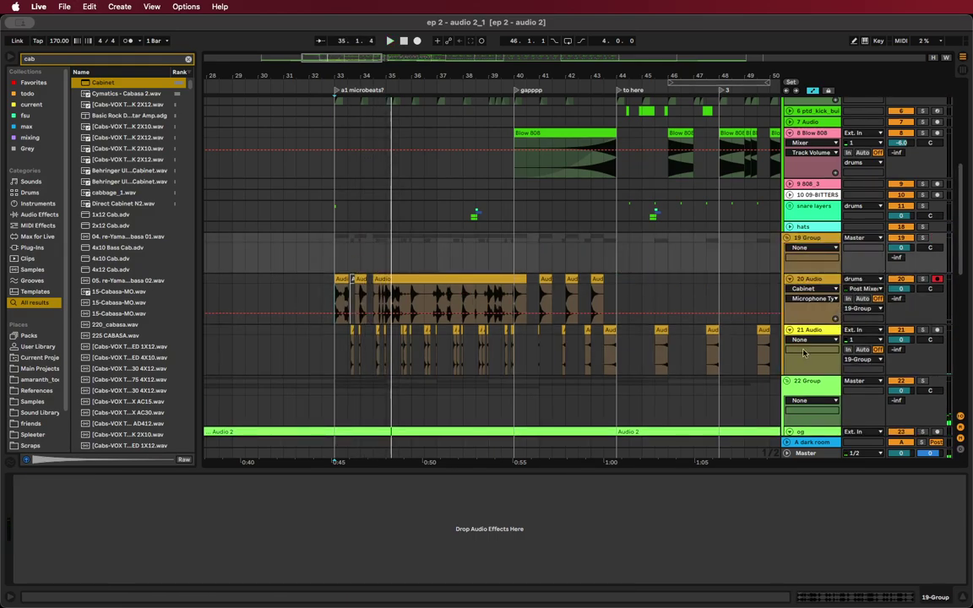
left_click(816, 291)
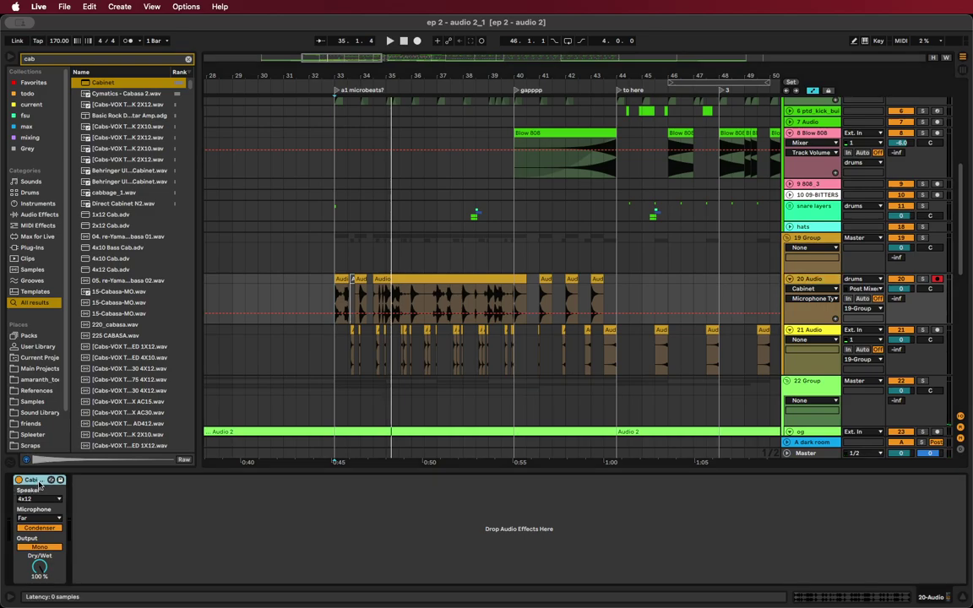
left_click(814, 263)
key("space")
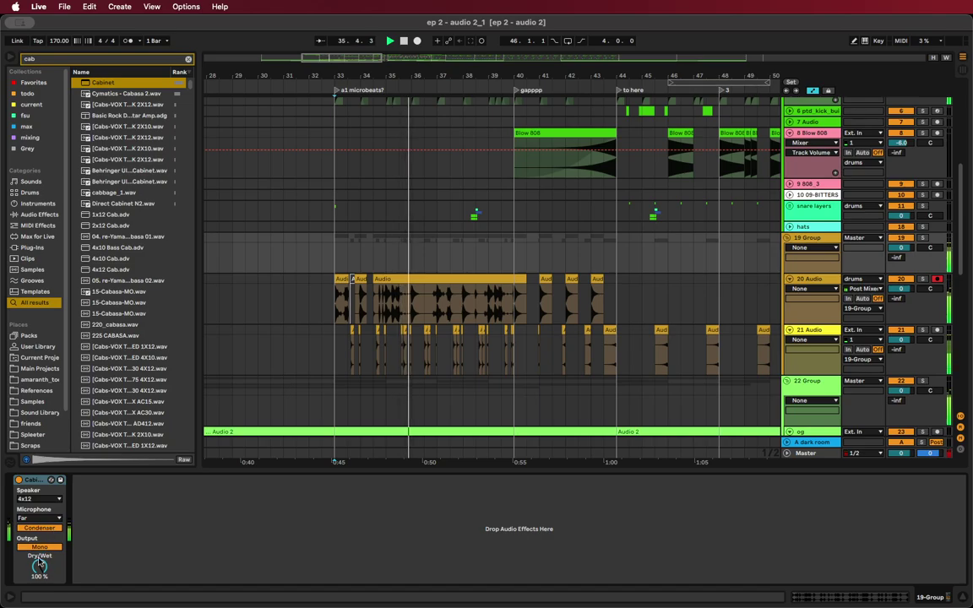
Try a lower Dry/Wet on the group's Cabinet, return it to 100 %, and set the microphone to Near Off-Axis
left_click_drag(38, 567, 38, 575)
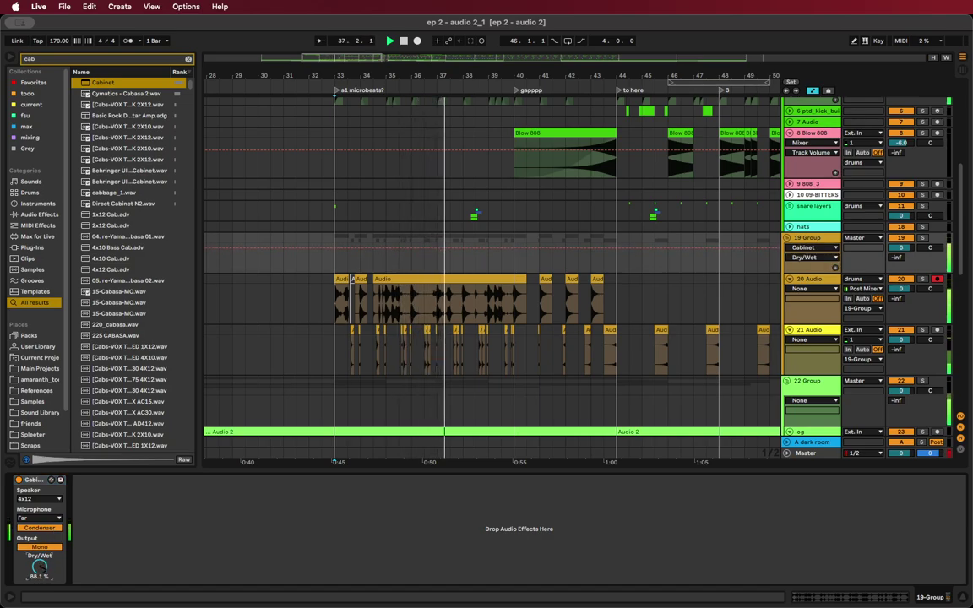
left_click(50, 517)
left_click(36, 484)
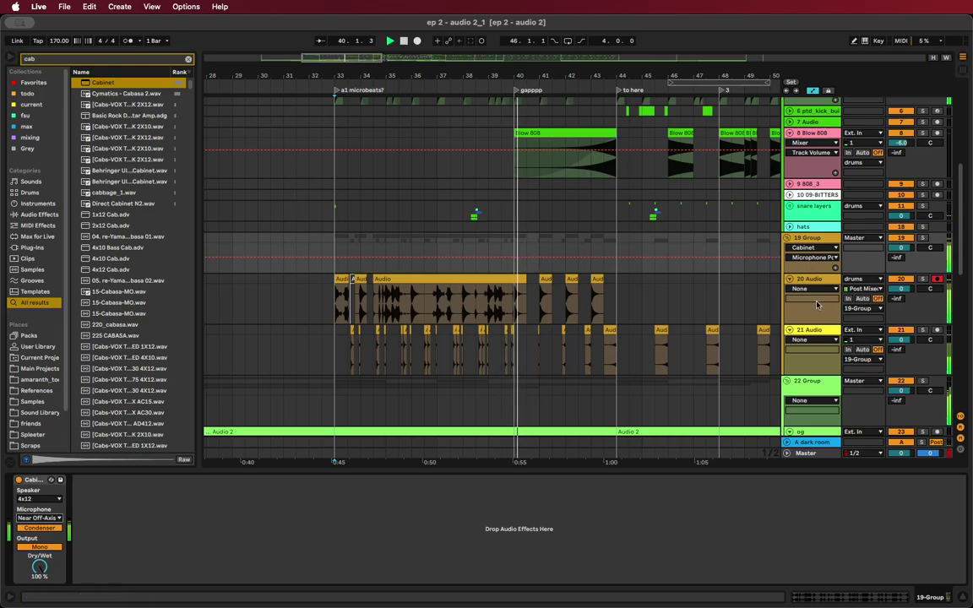
Solo the 19 Group, audition its Cabinet speakers from bar 33, and set the speaker to 4x10 Bass
left_click(922, 238)
key("space")
key("space")
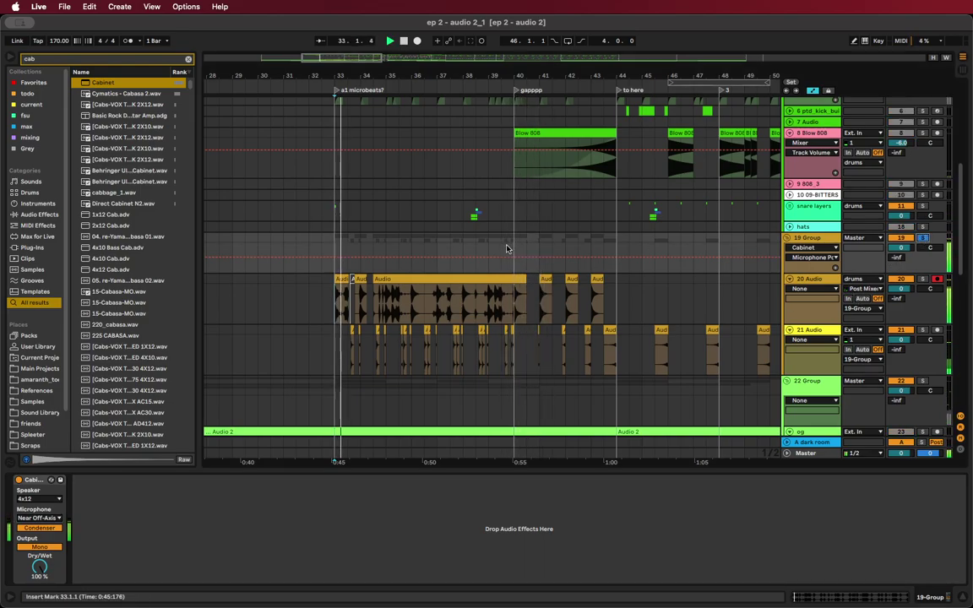
left_click(37, 499)
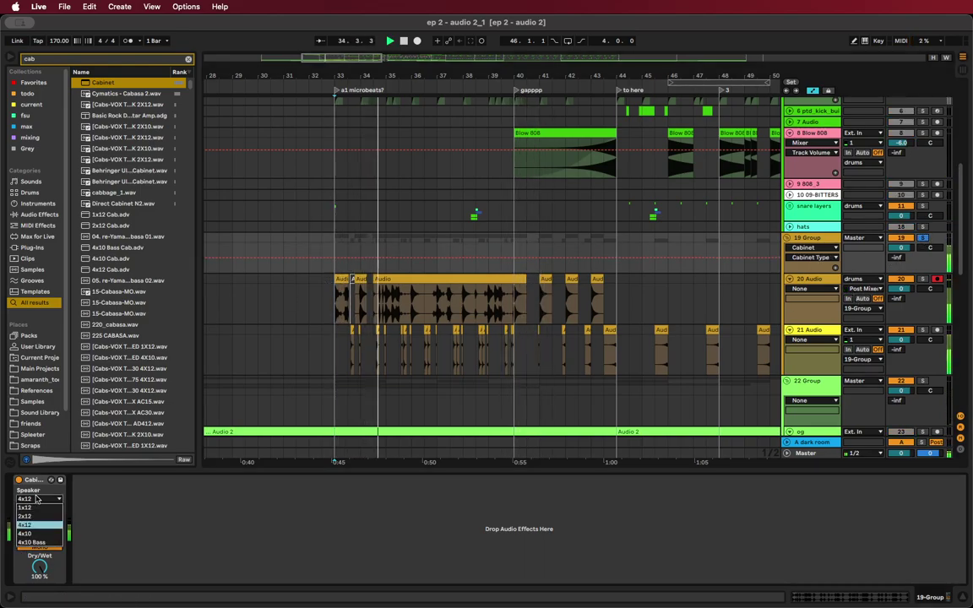
left_click(34, 517)
left_click(41, 500)
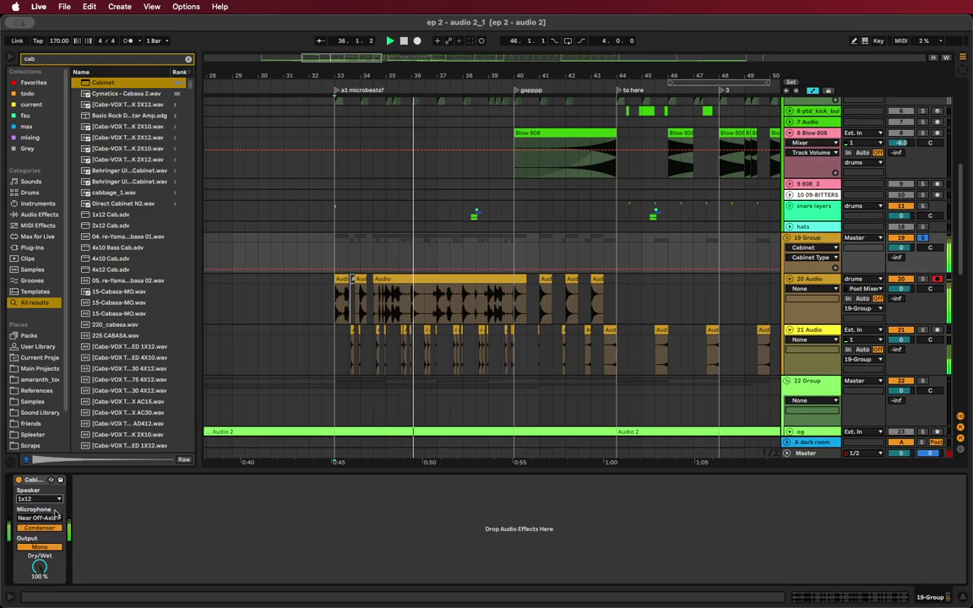
left_click(29, 534)
left_click(48, 499)
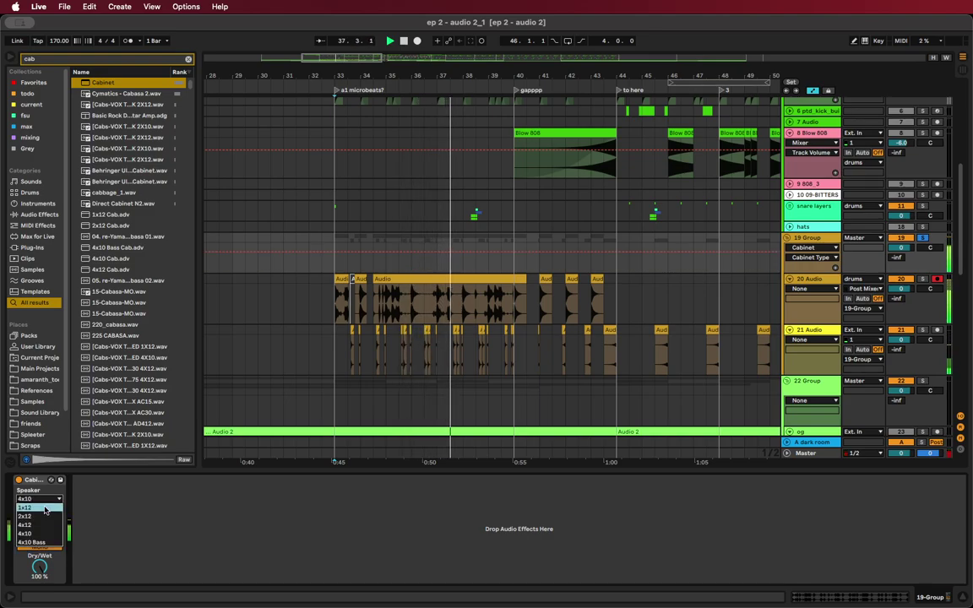
left_click(38, 487)
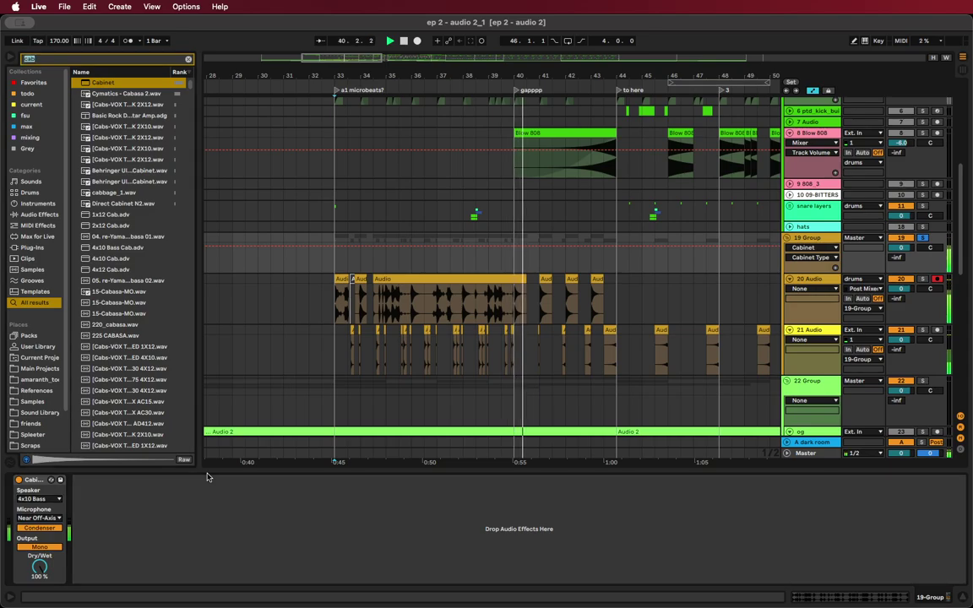
Add EQ Eight to the 19 Group with a band 2 low cut at 325 Hz and place it before the Cabinet
type("eq")
key("Return")
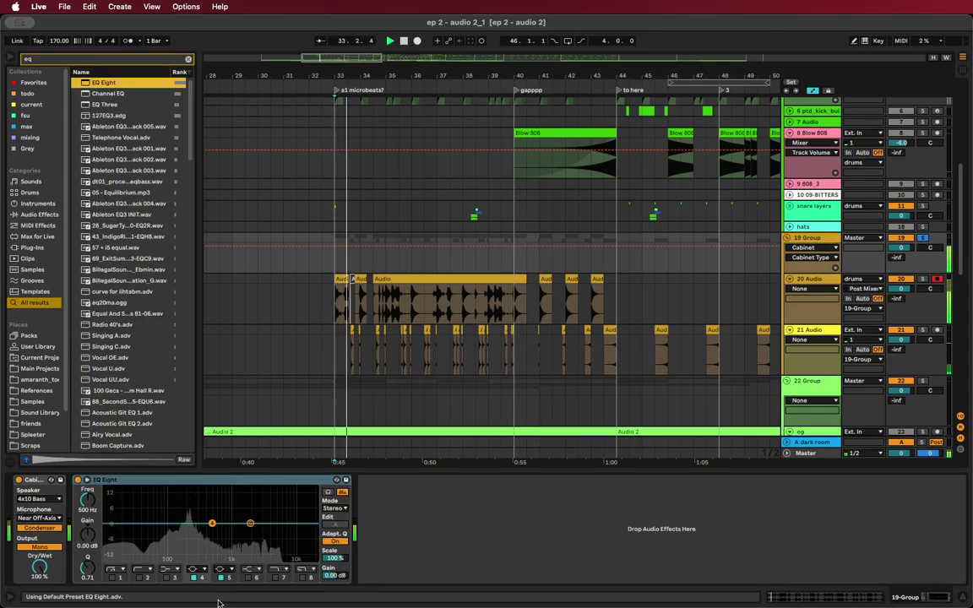
left_click(139, 577)
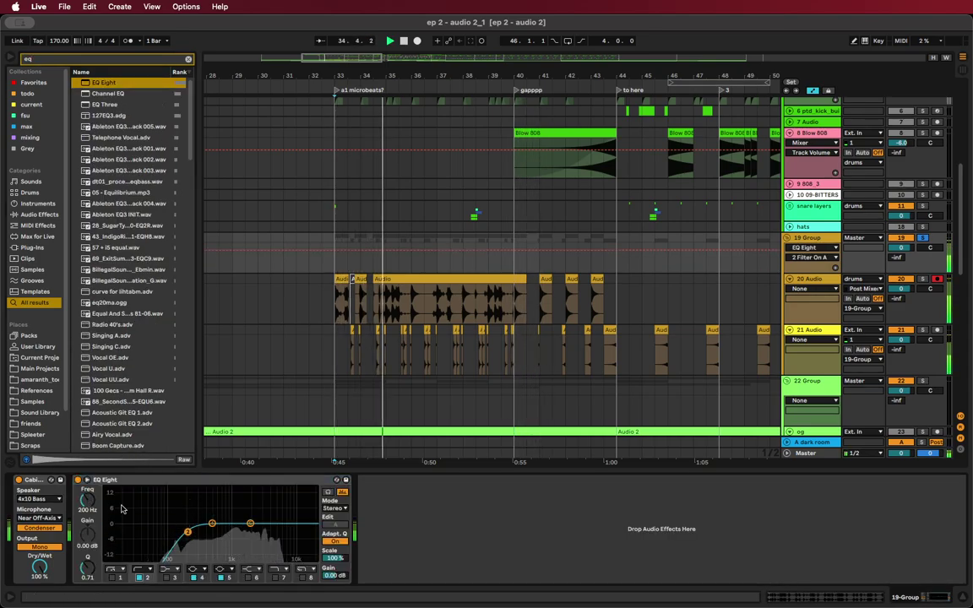
left_click_drag(87, 500, 87, 491)
left_click_drag(172, 479, 22, 493)
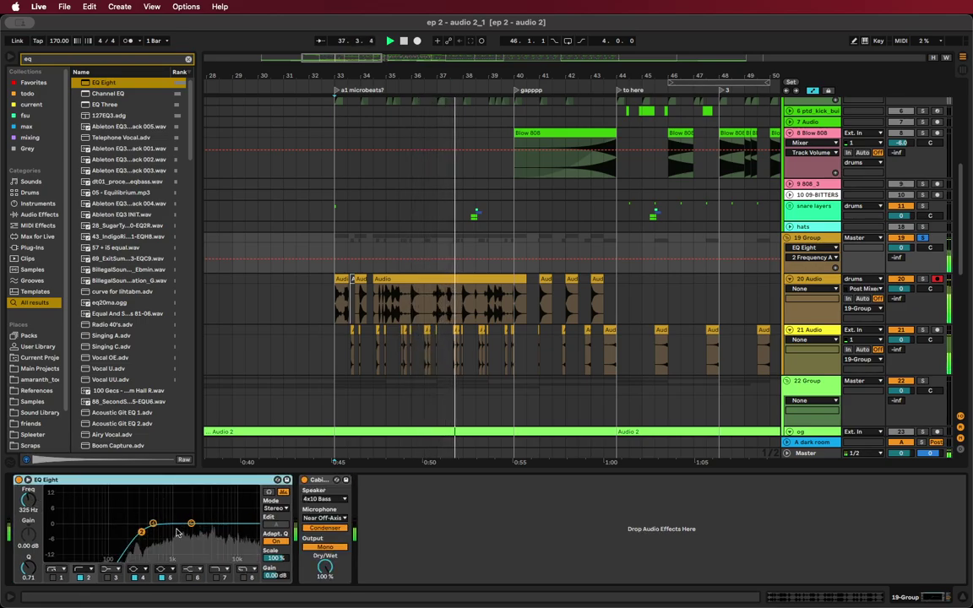
Enable the band 7 high cut in EQ Eight at 2.44 kHz with a Q of 2.11
left_click(198, 577)
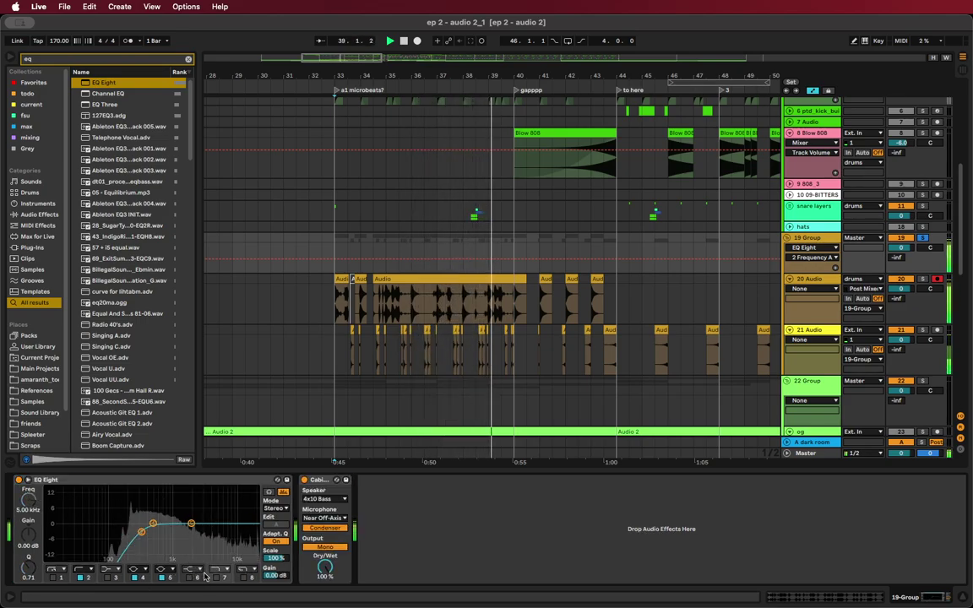
left_click(217, 578)
left_click_drag(28, 500, 25, 549)
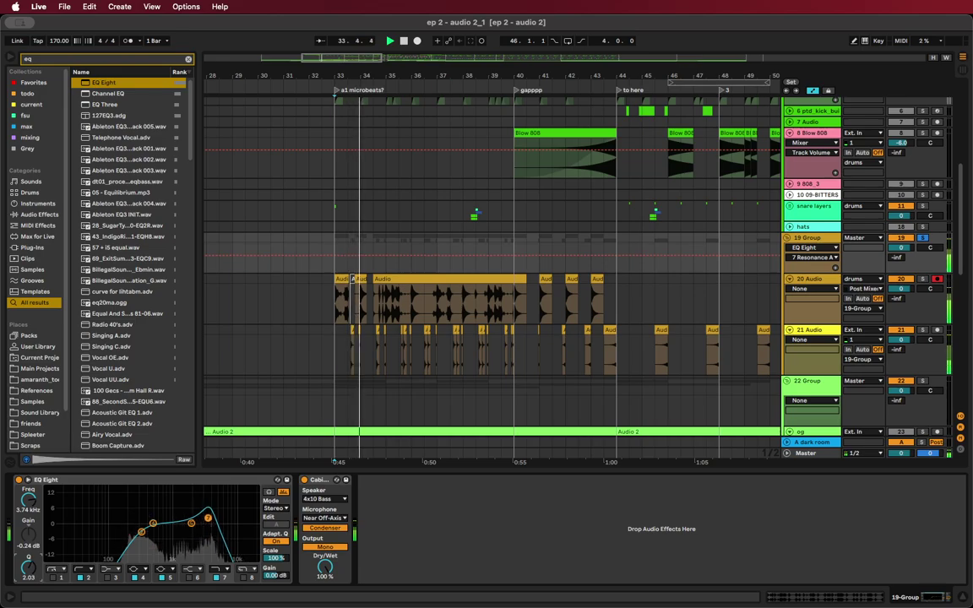
left_click_drag(28, 500, 29, 495)
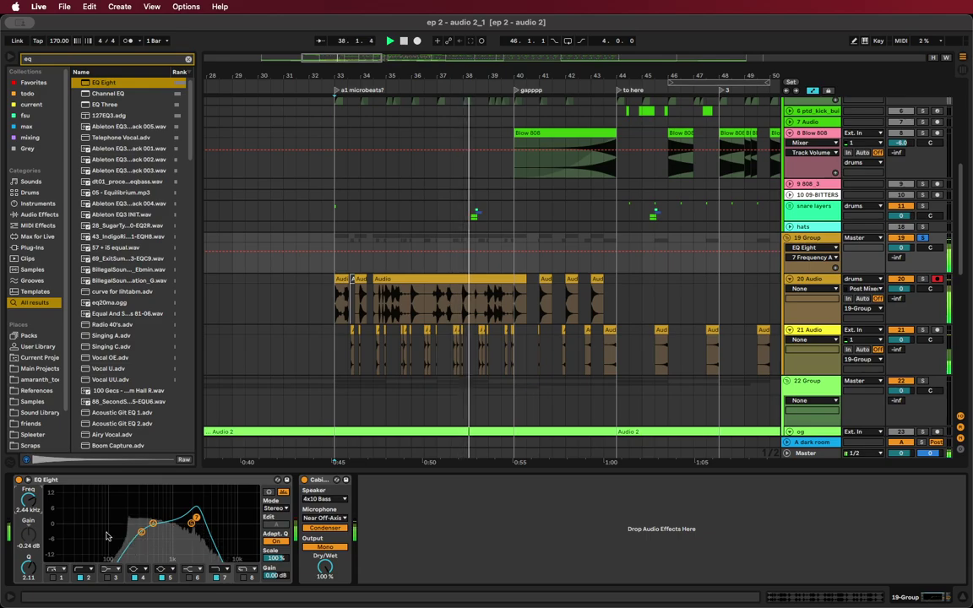
Add a Saturator between EQ Eight and the Cabinet, with Drive at 5.14 dB and Soft Clip on
key("super+f")
type("sat")
key("Down")
key("Return")
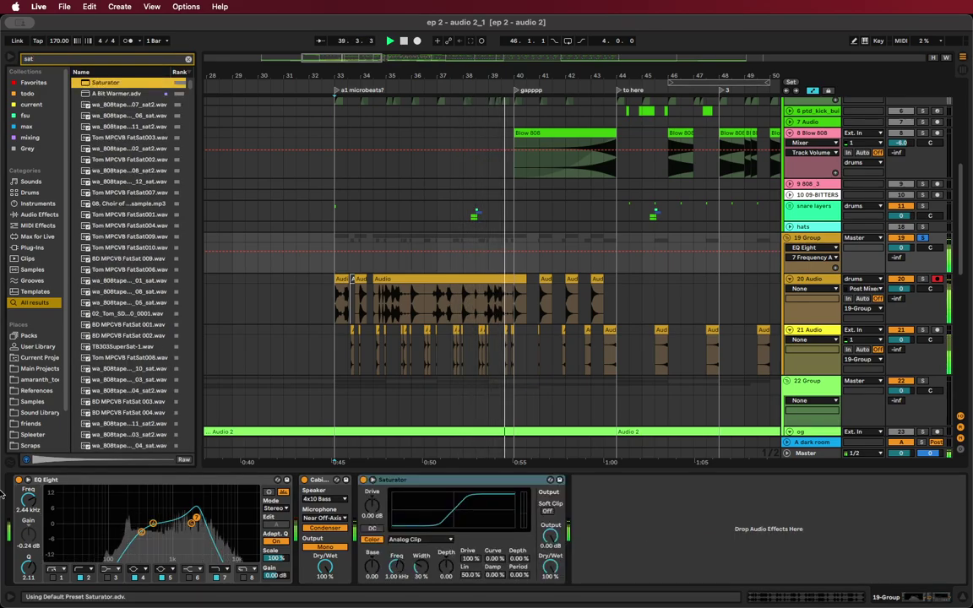
left_click_drag(275, 483, 313, 499)
key("space")
key("space")
left_click(488, 511)
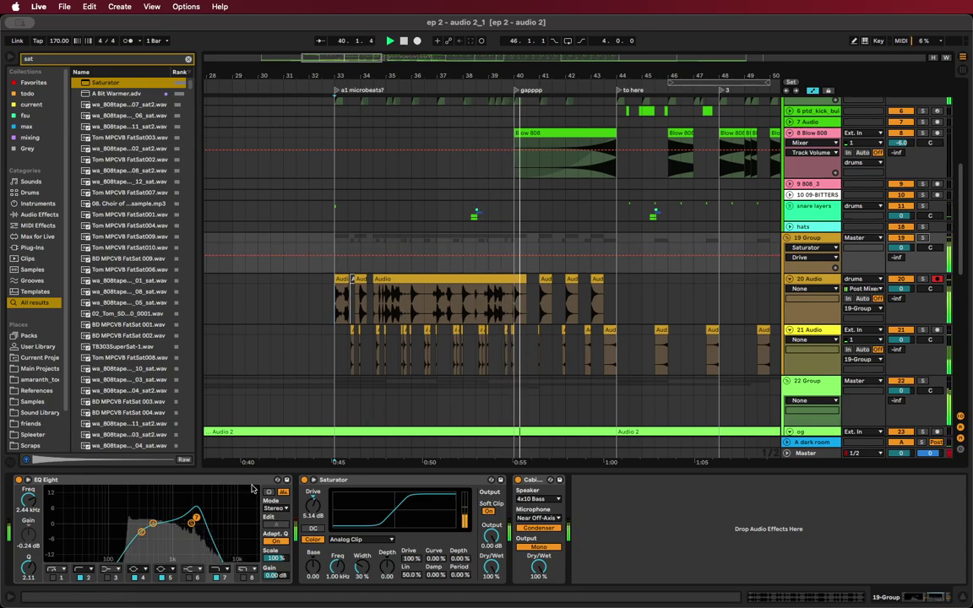
Set the EQ Eight band 7 high cut to 1.29 kHz with a Q of 5.65 during playback
key("space")
left_click_drag(192, 505, 178, 503)
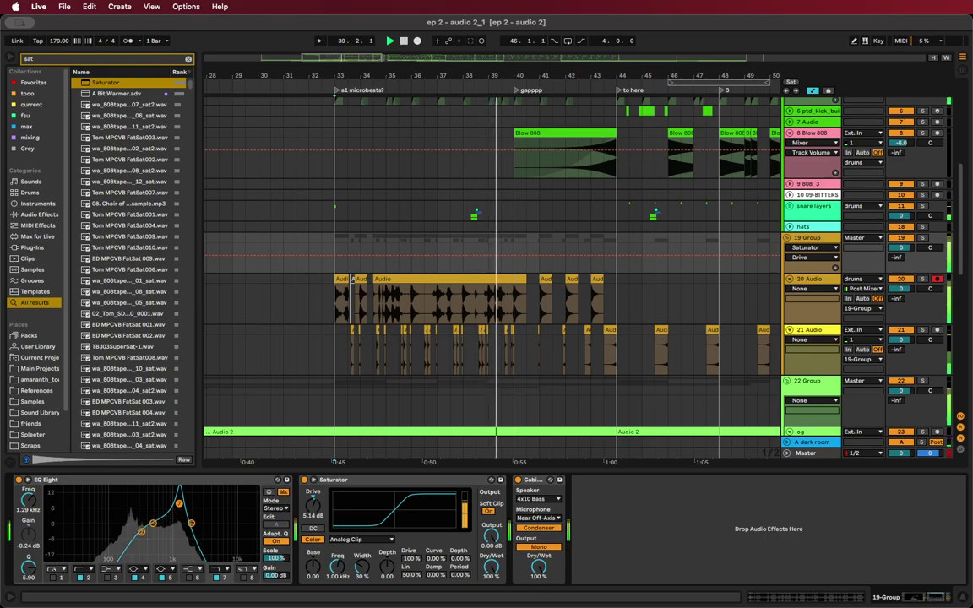
left_click_drag(178, 503, 179, 504)
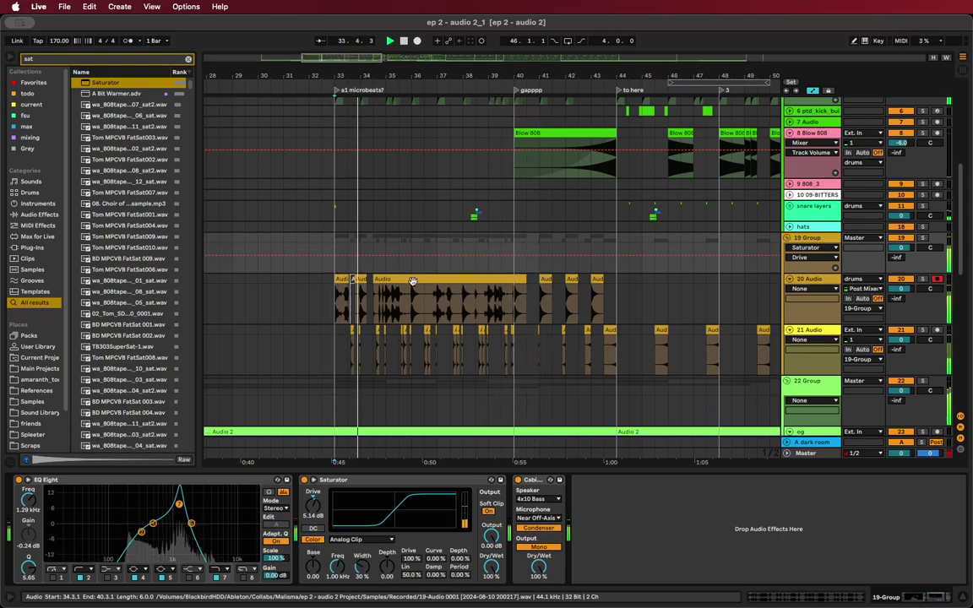
Select bars 33 to 40 on the 19 Group and duplicate that time range across the arrangement
scroll(385, 276, "down", 1)
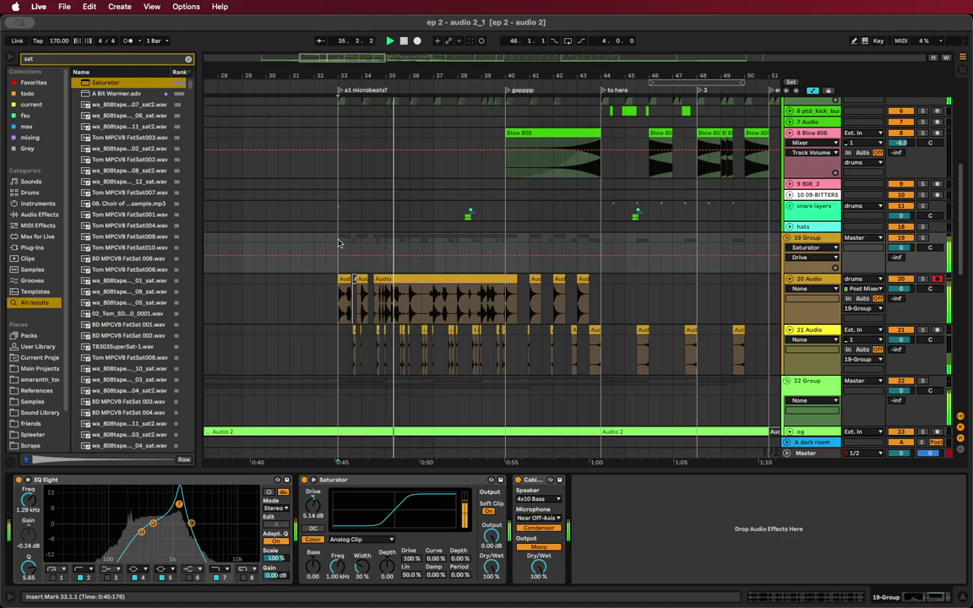
left_click(511, 260)
left_click_drag(511, 260, 507, 259)
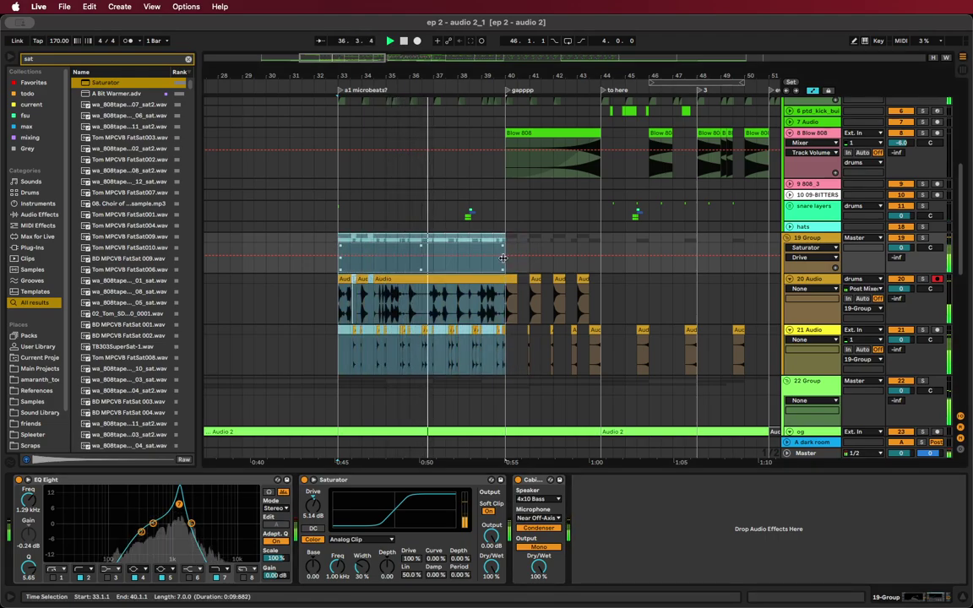
key("super+shift+d")
scroll(472, 326, "down", 5)
scroll(540, 422, "down", 2)
scroll(543, 428, "down", 3)
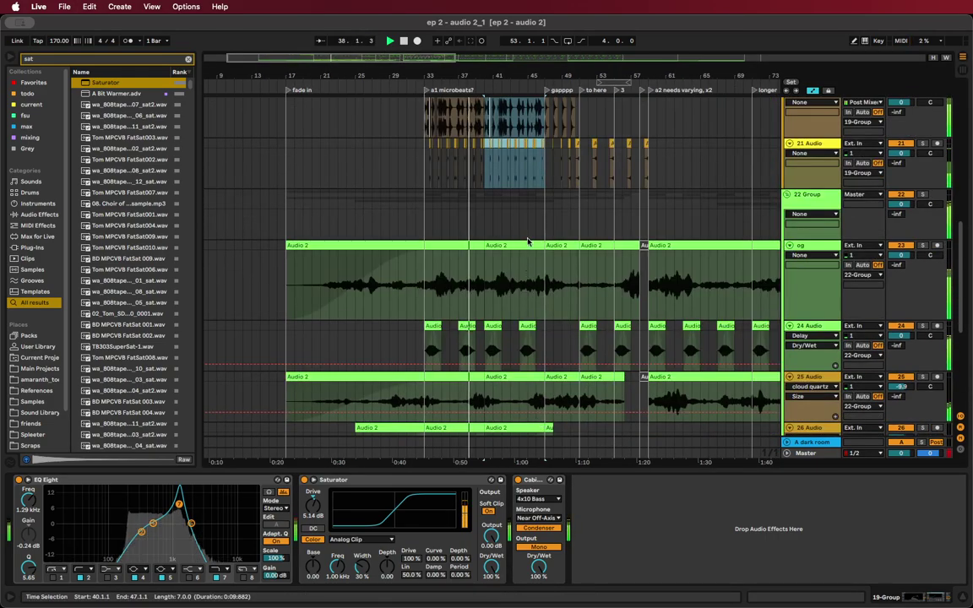
Extend the og track's first Audio 2 clip over the following splits to bar 55
scroll(478, 247, "right", 2)
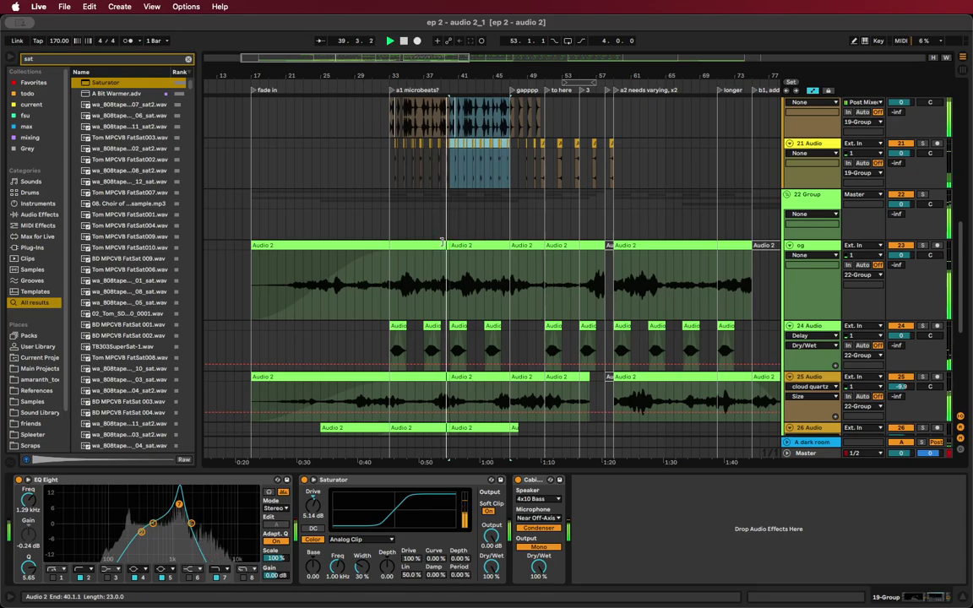
left_click(444, 245)
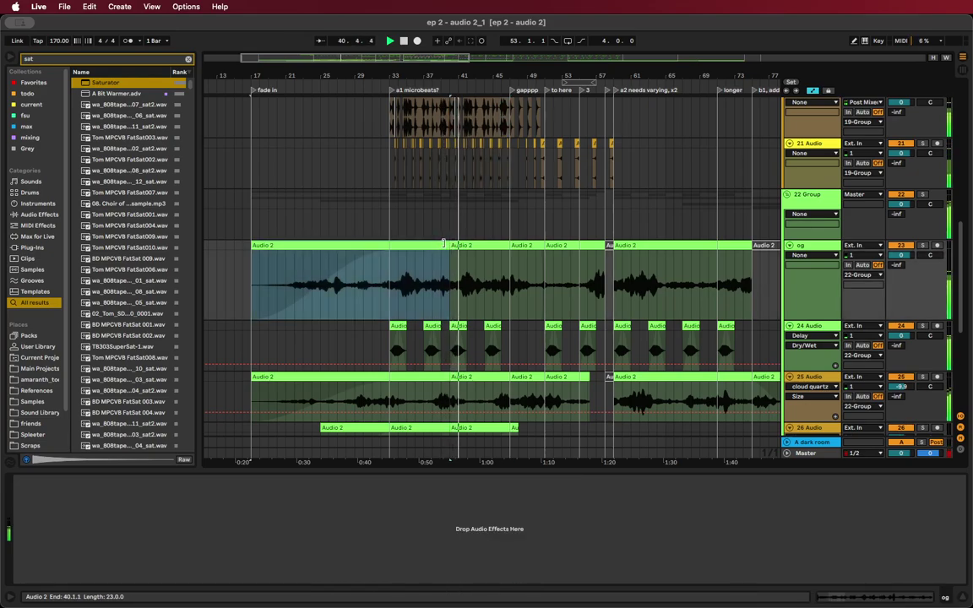
left_click_drag(444, 243, 580, 247)
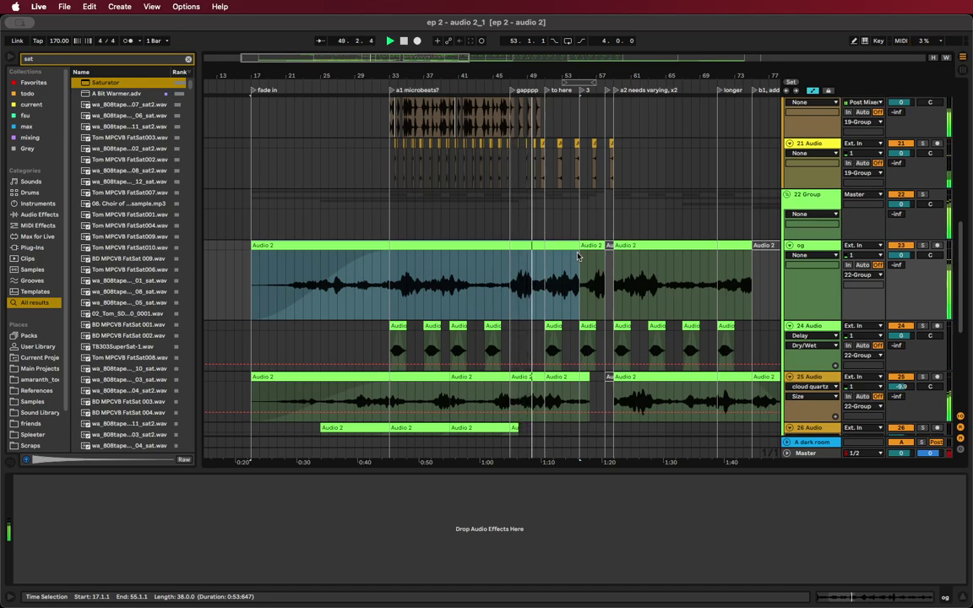
Split the og clip at bars 47, 48, 49 and 50 and give each piece a one-bar fade-in
scroll(533, 263, "up", 5)
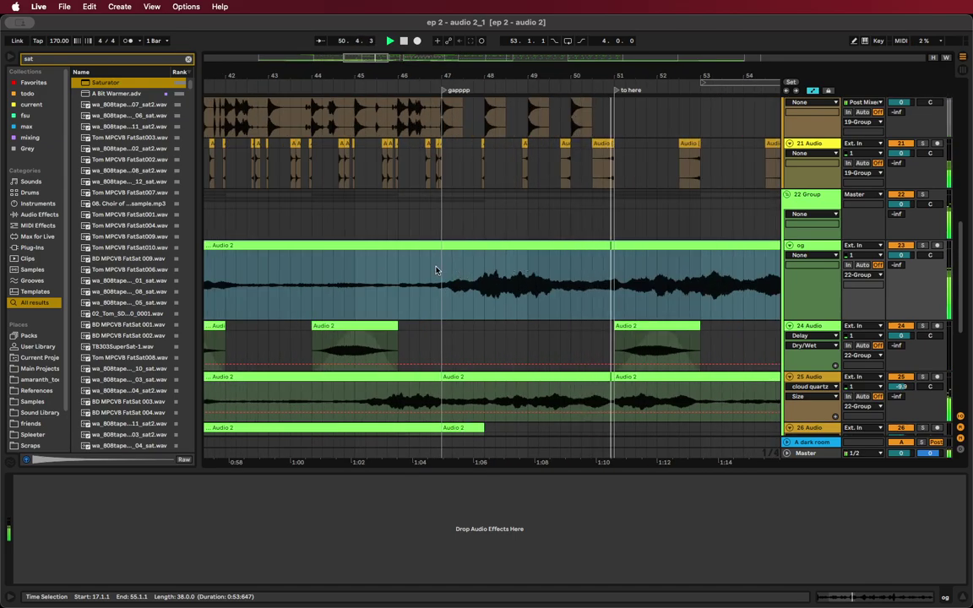
left_click(465, 273)
key("space")
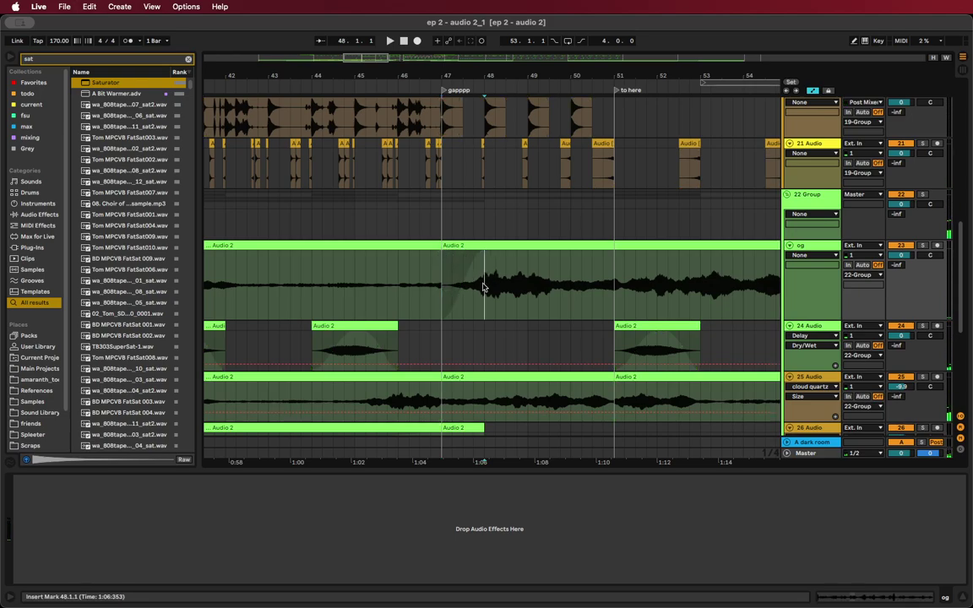
left_click(564, 271)
key("super+e")
key("f")
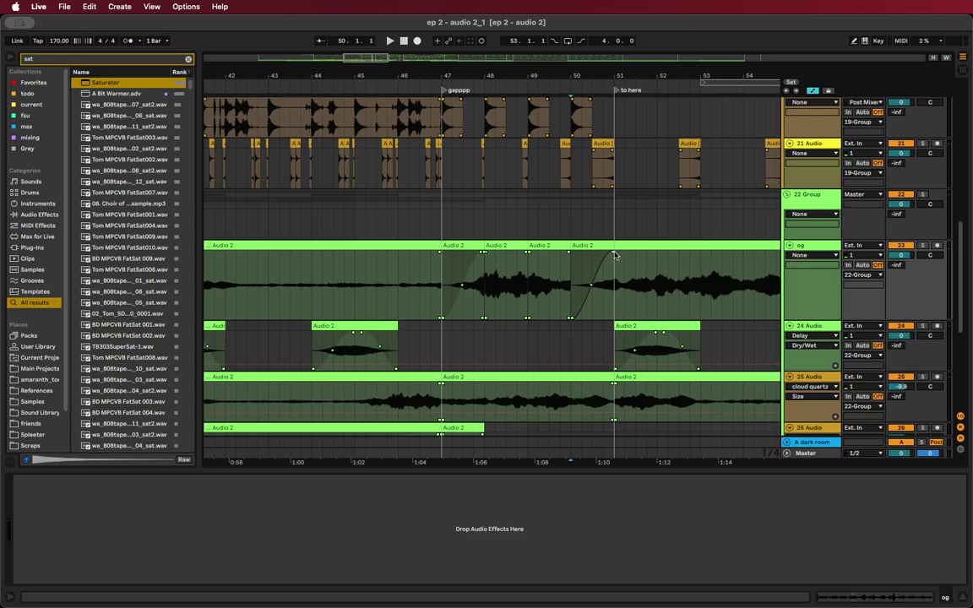
left_click_drag(529, 252, 583, 254)
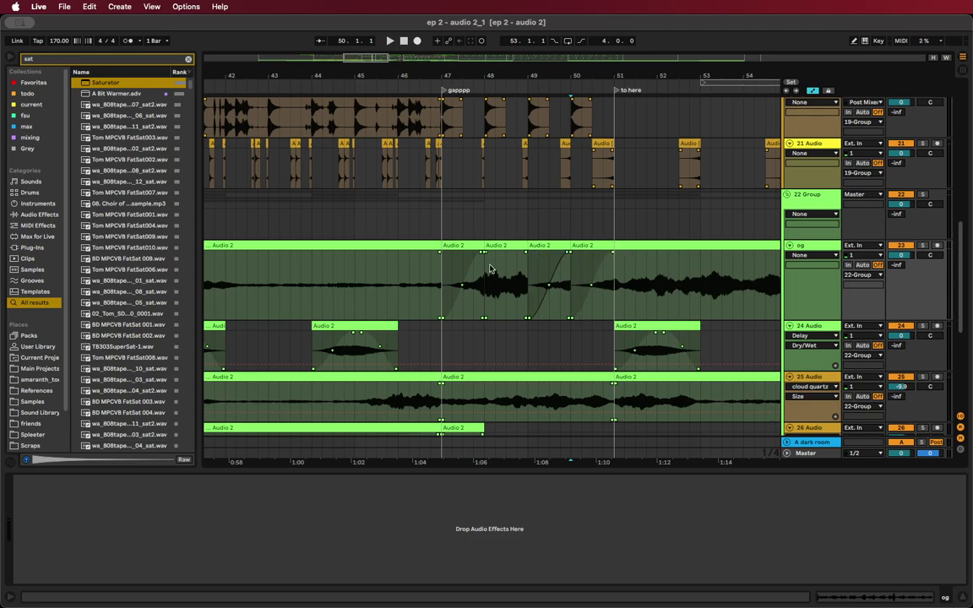
left_click_drag(485, 253, 536, 258)
Play the faded og clips from just before the gapppp locator and deactivate the 25 Audio clip from bar 47 to 51
left_click(417, 296)
key("space")
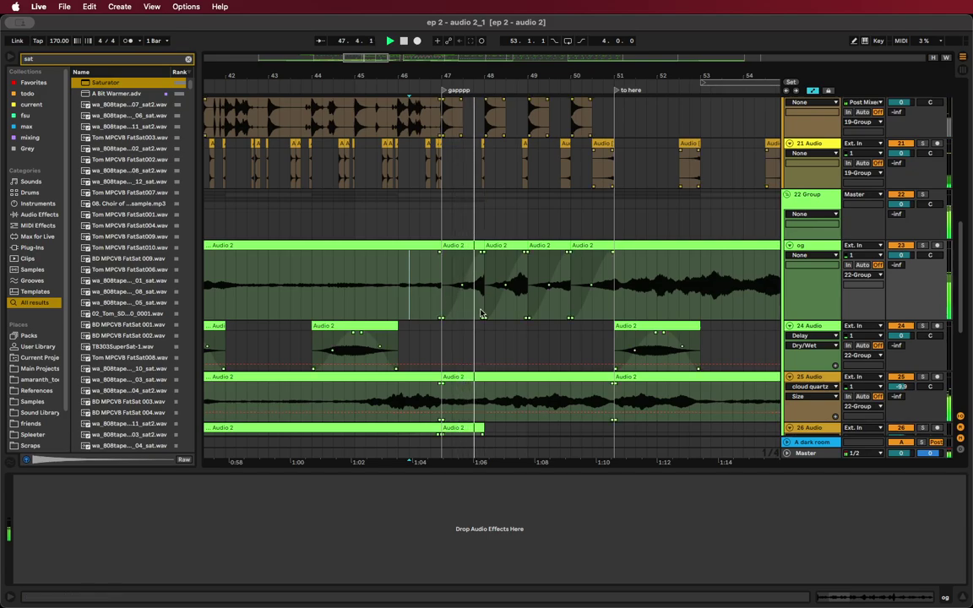
left_click(607, 377)
key("0")
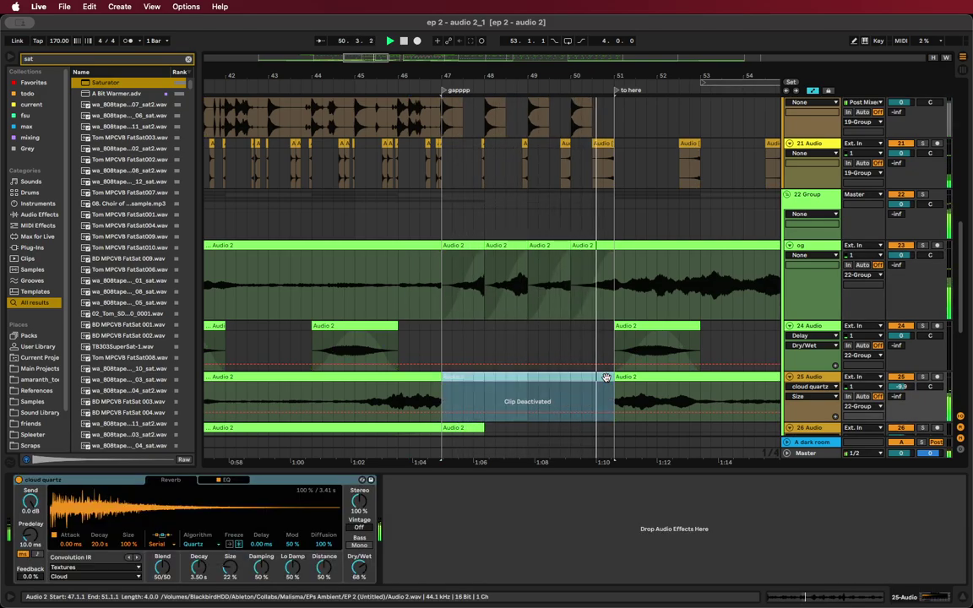
Group the 19 Group's EQ Eight, Saturator and Cabinet into one Audio Effect Rack
scroll(606, 377, "up", 3)
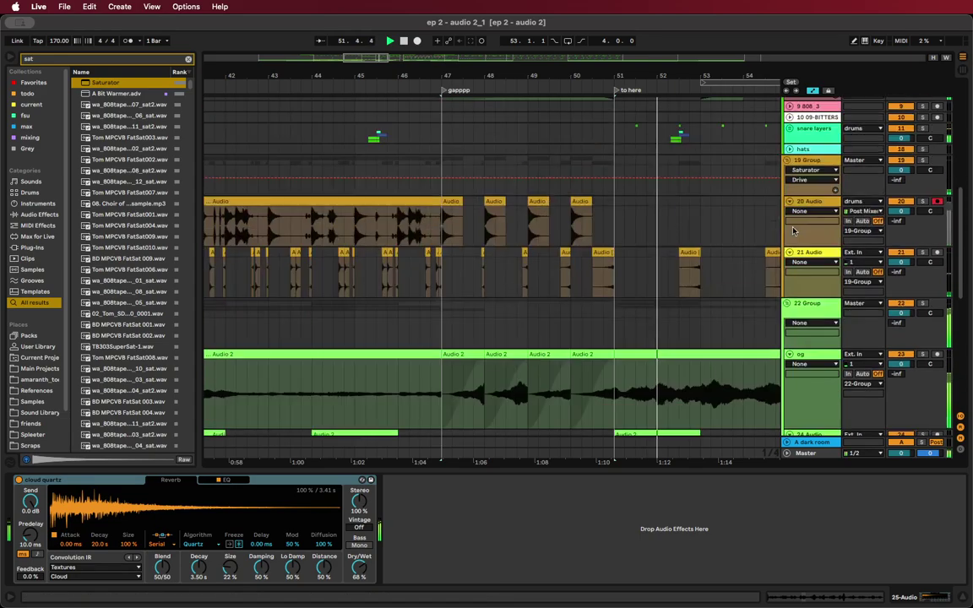
left_click(816, 162)
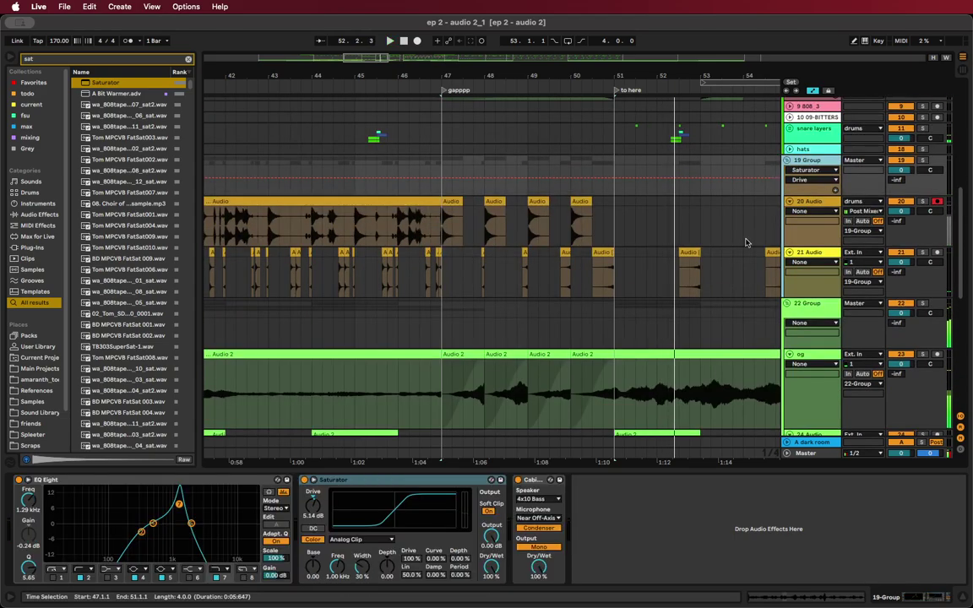
left_click(325, 482)
left_click(258, 483, "shift")
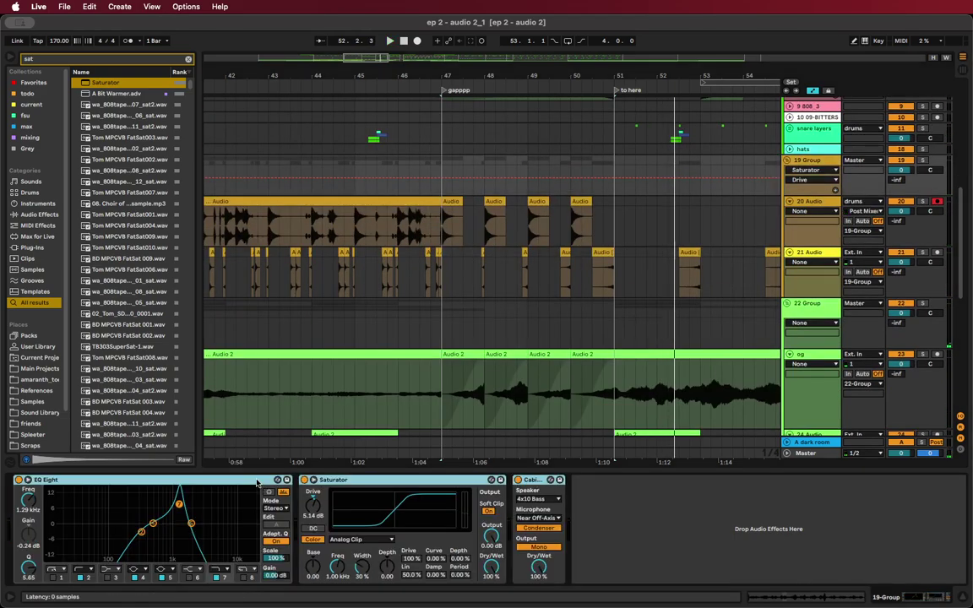
key("super+g")
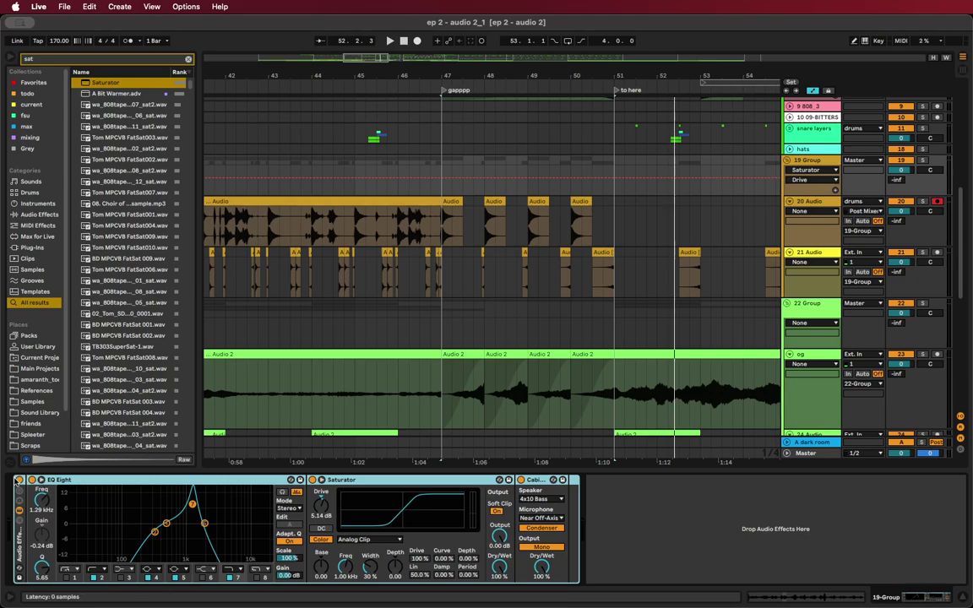
left_click(437, 205)
key("super+z")
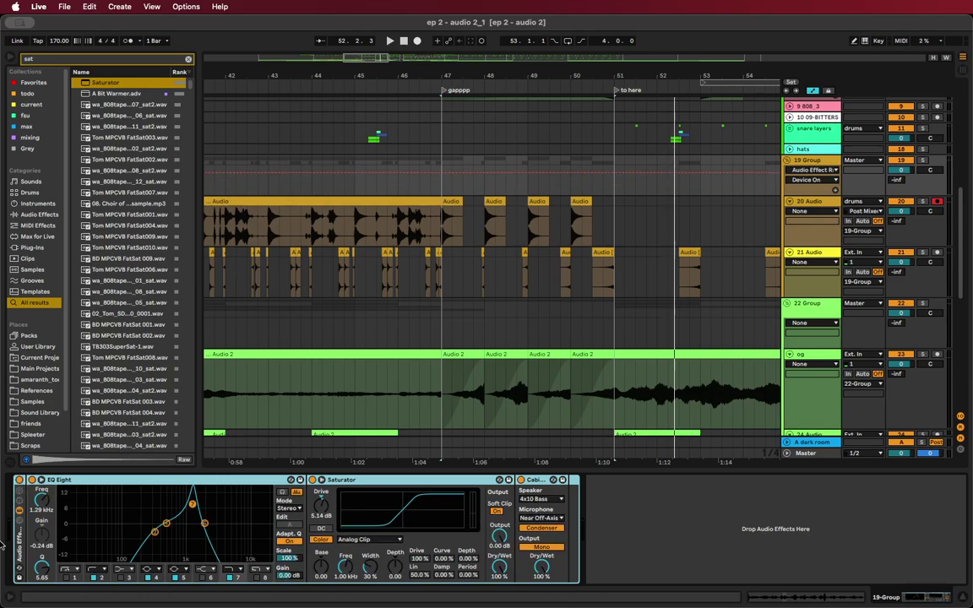
Show the rack's chain list and create a second, empty chain for the dry signal
left_click(20, 521)
right_click(82, 536)
left_click(106, 541)
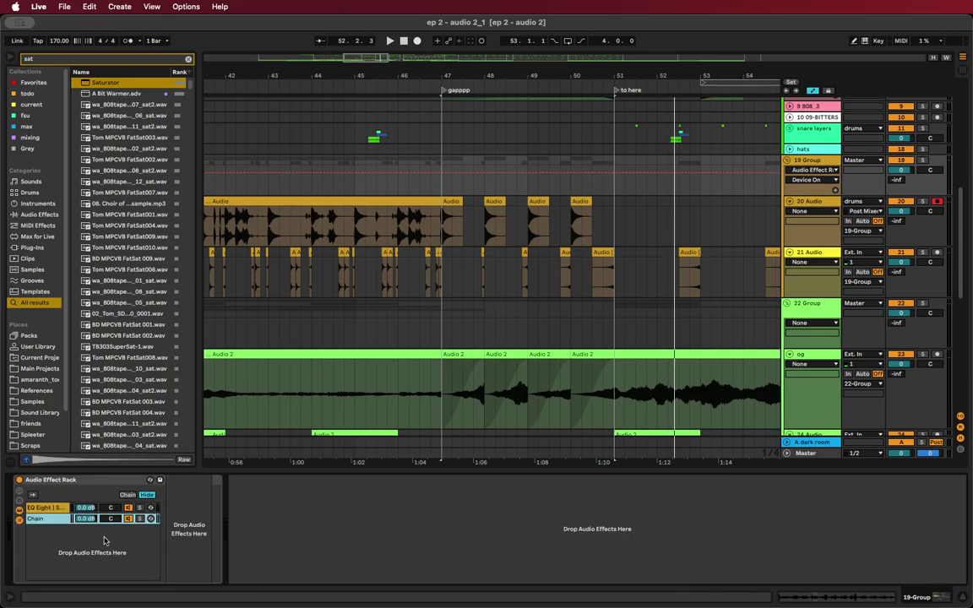
Stretch both chain zones across 0 to 127, fading the EQ Eight chain in and the empty chain out
left_click(145, 497)
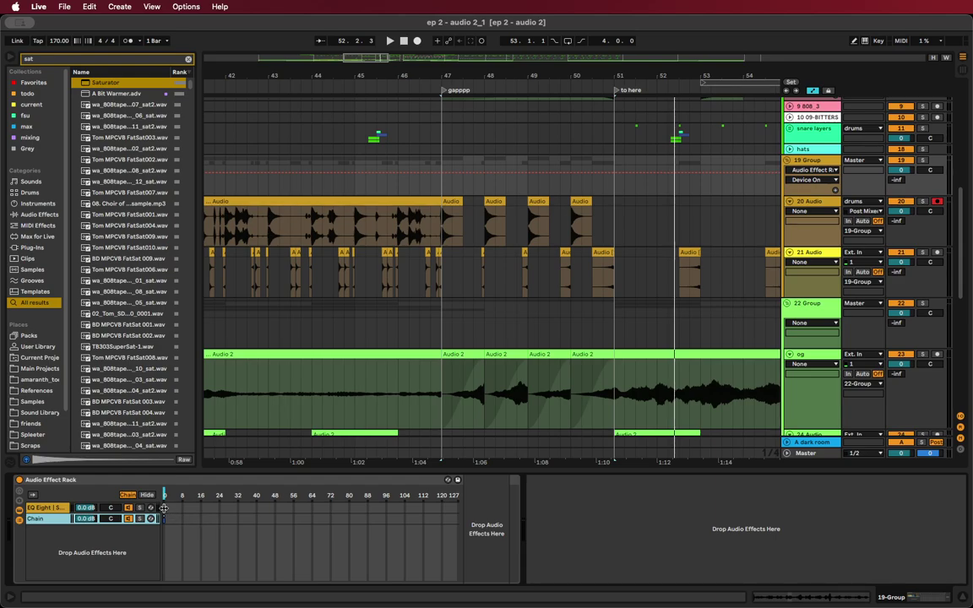
left_click(164, 507)
left_click_drag(165, 509, 403, 502)
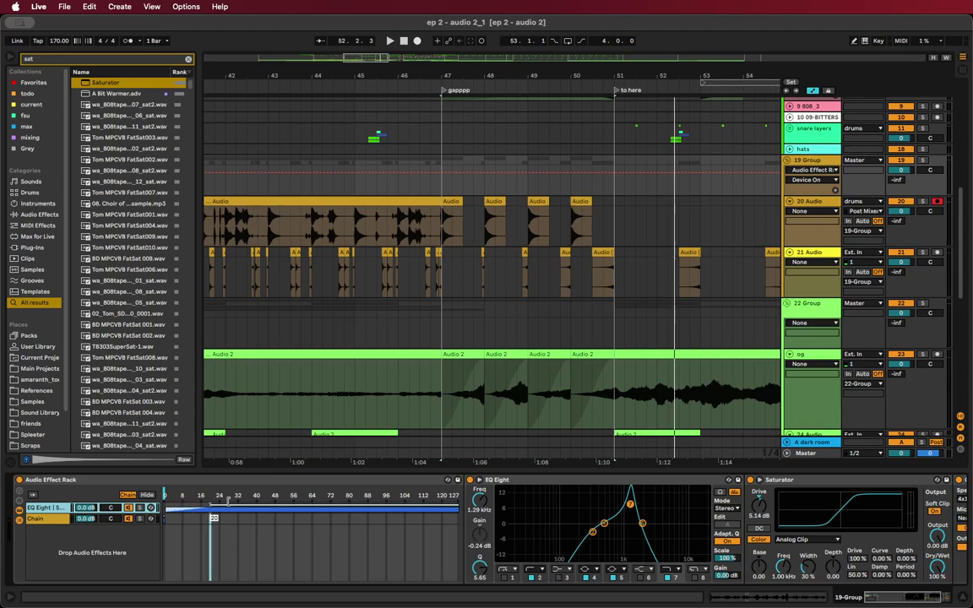
left_click_drag(228, 502, 459, 505)
left_click_drag(164, 518, 734, 541)
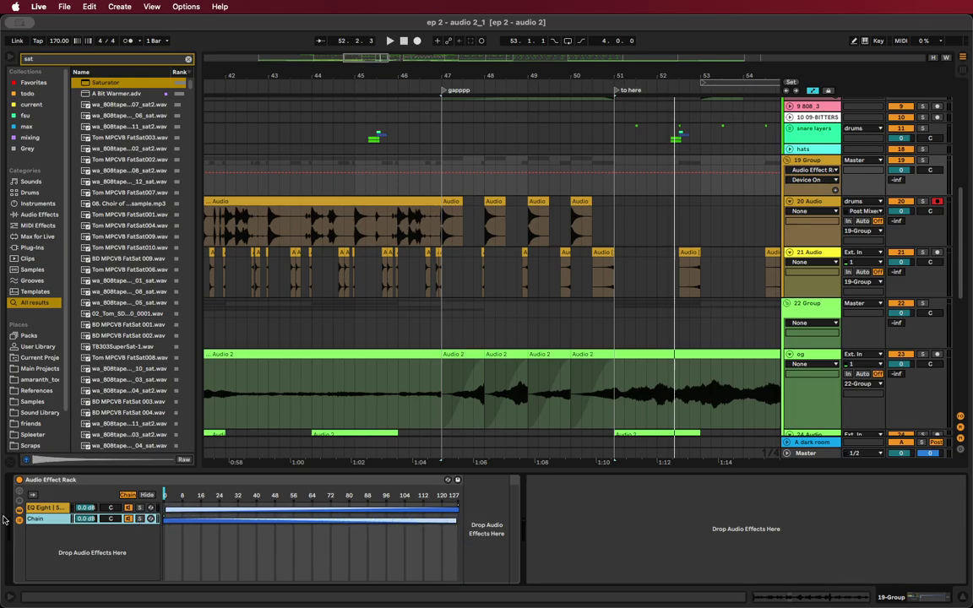
Map the rack's chain selector to Macro 1 and rename that macro dry/wet
left_click(18, 494)
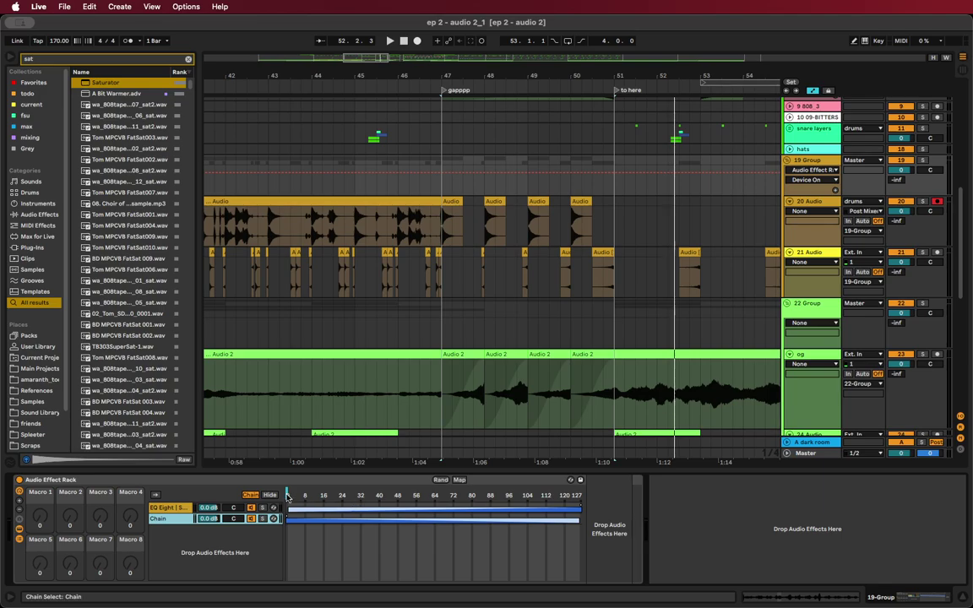
right_click(287, 497)
left_click(342, 359)
right_click(38, 499)
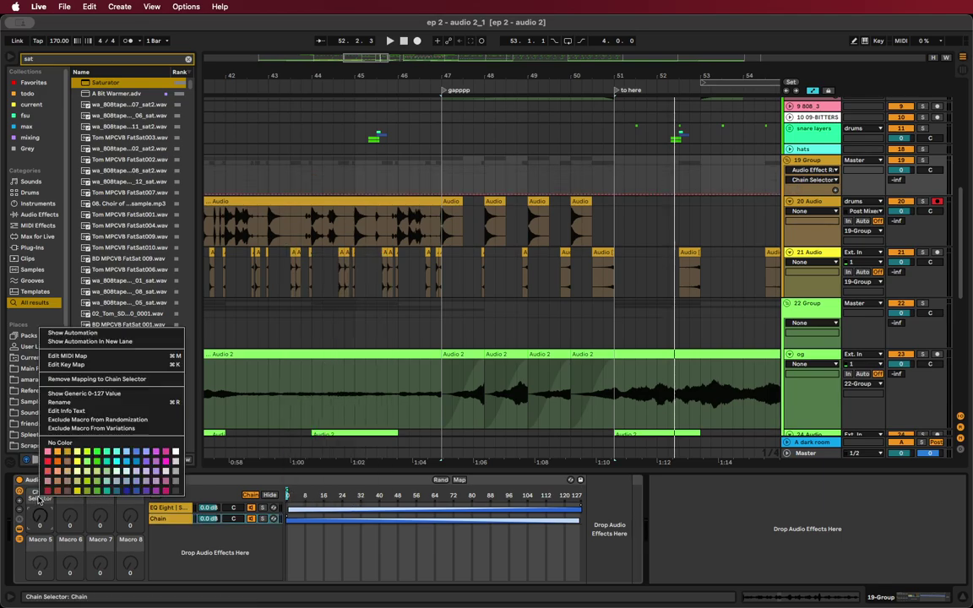
left_click(86, 403)
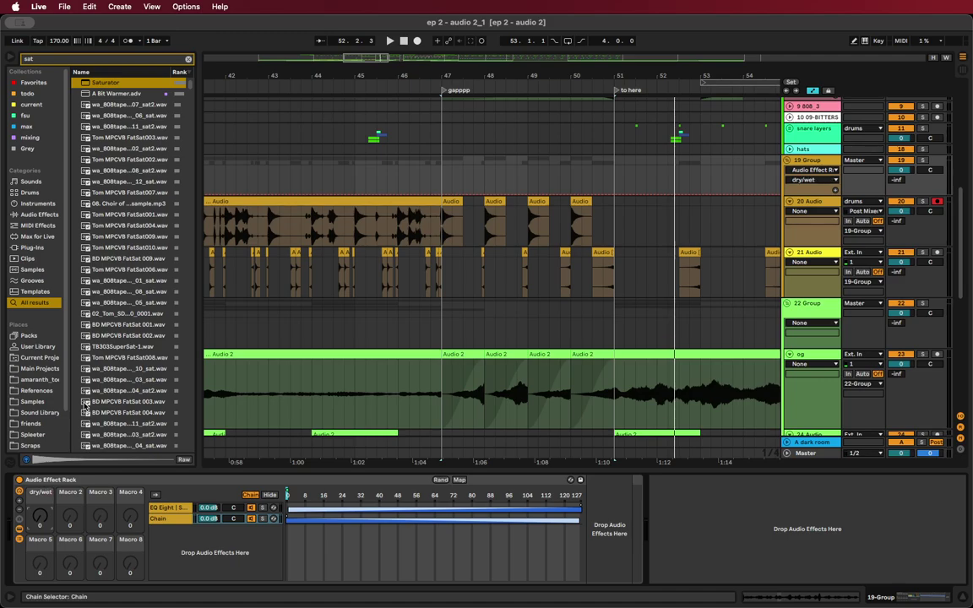
Reduce the rack to the single dry/wet macro and open that macro's options
left_click(18, 511)
left_click(18, 511)
right_click(65, 499)
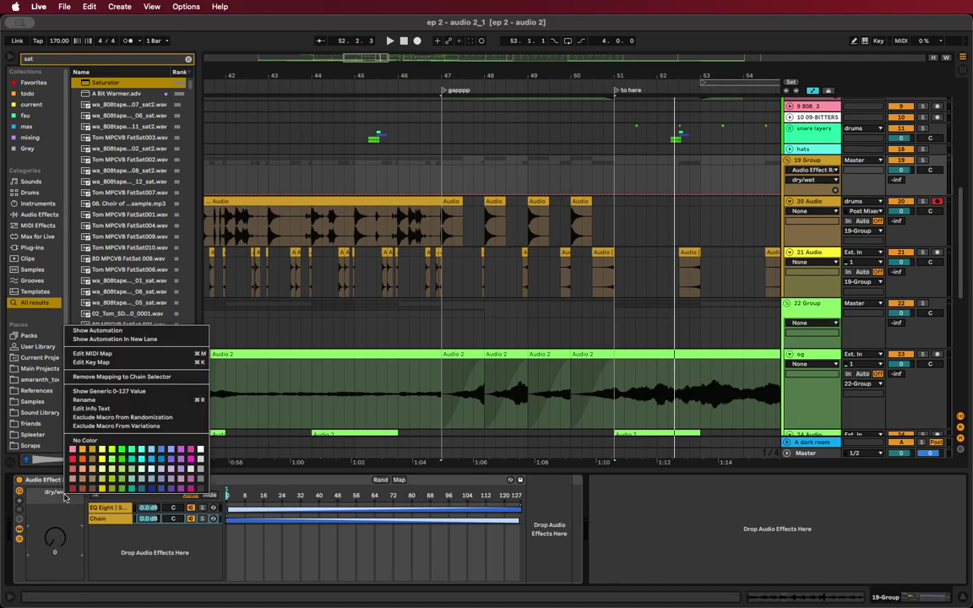
Colour the rack's dry/wet macro yellow and raise it to 127 while playing the section
left_click(107, 450)
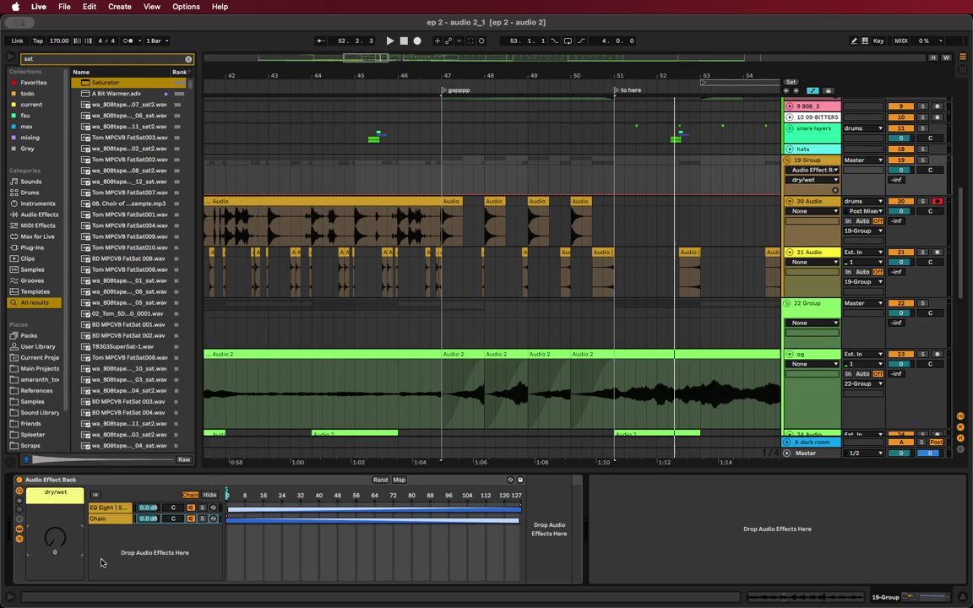
key("space")
left_click_drag(60, 536, 60, 430)
key("space")
scroll(347, 182, "down", 3)
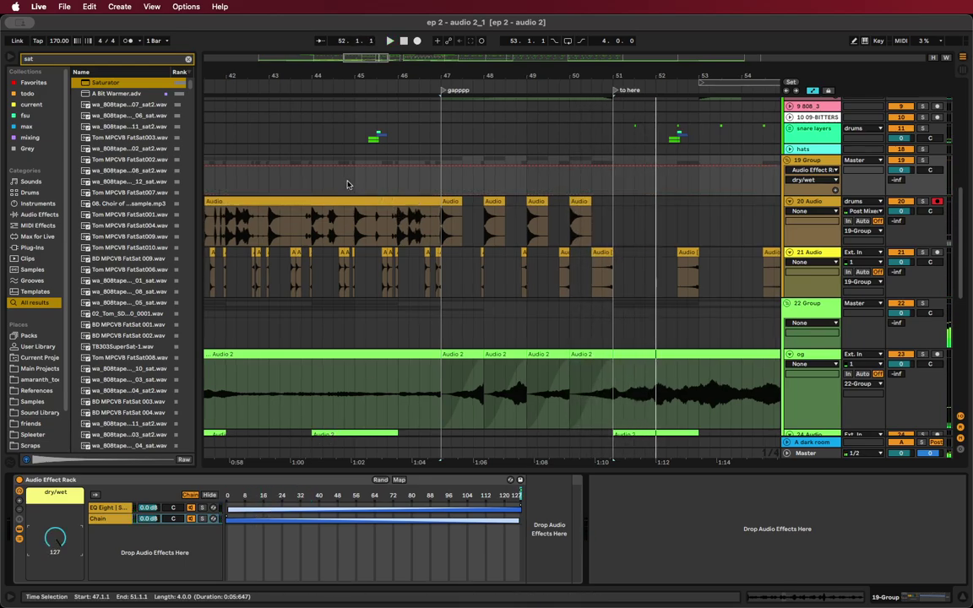
Automate the 19 Group's dry/wet macro to fall from 127 near bar 43 to 0 at bar 47 along an outward-bulging curve
scroll(347, 183, "left", 2)
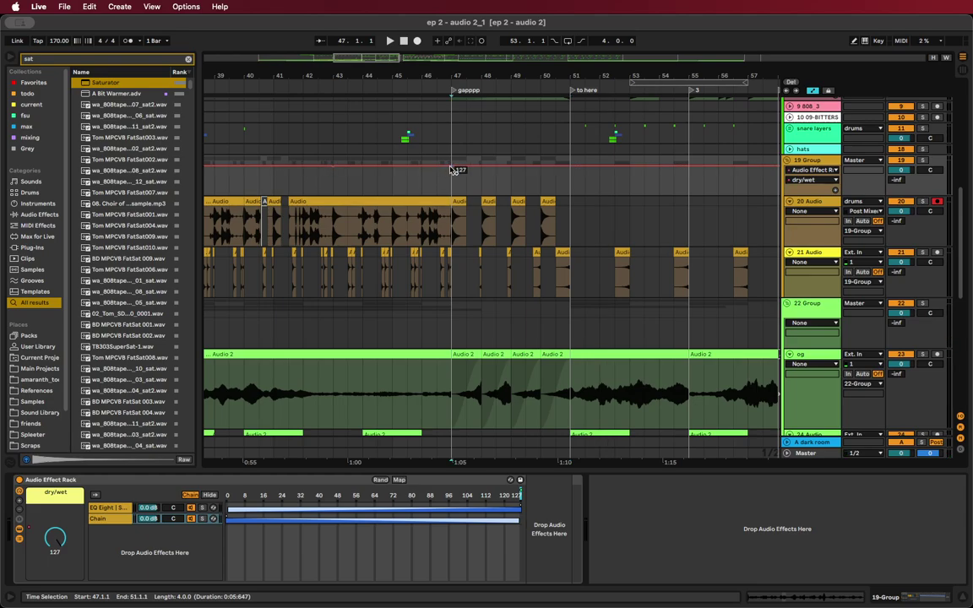
left_click_drag(452, 170, 451, 194)
left_click(318, 191)
key("space")
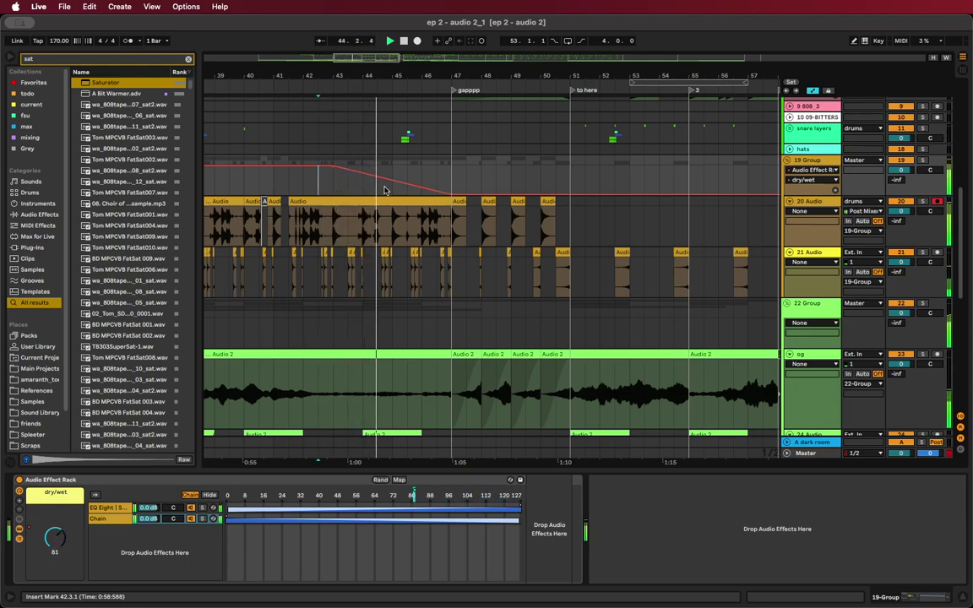
left_click_drag(385, 179, 384, 161)
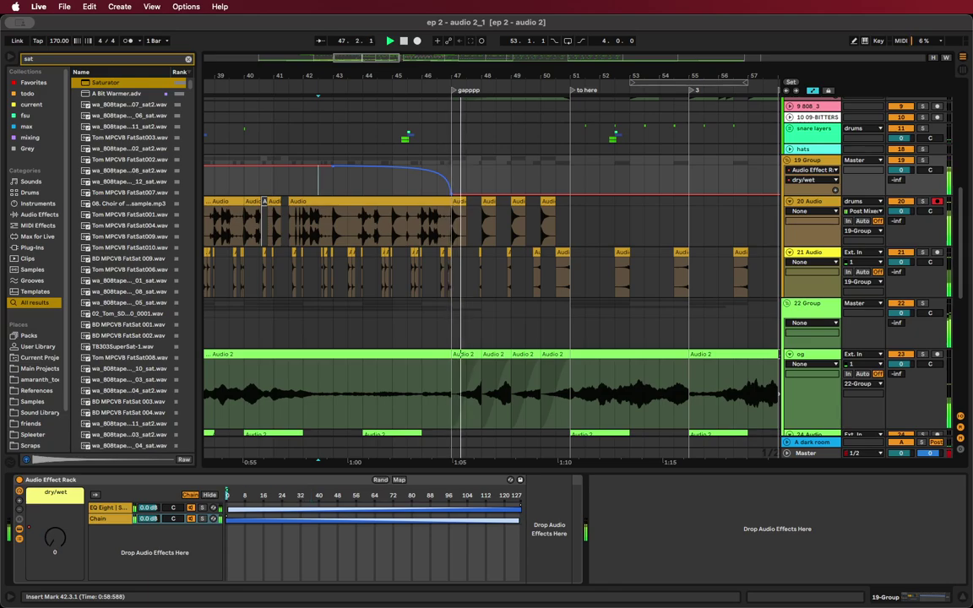
scroll(426, 203, "down", 2)
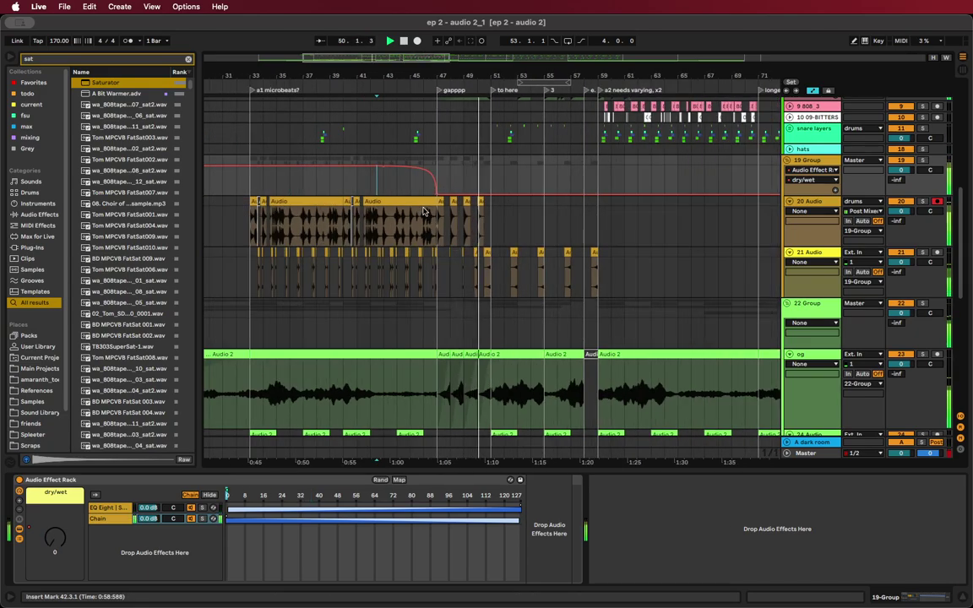
scroll(452, 285, "down", 3)
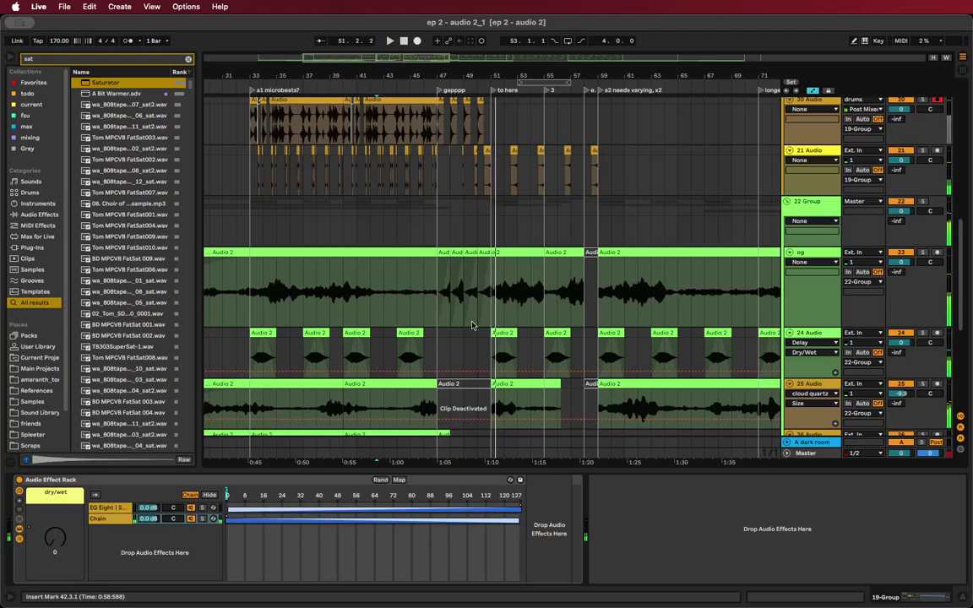
Trim the start of the og track's clip at bar 50 so that it begins at 51.1.1
scroll(472, 325, "down", 5)
scroll(472, 325, "up", 3)
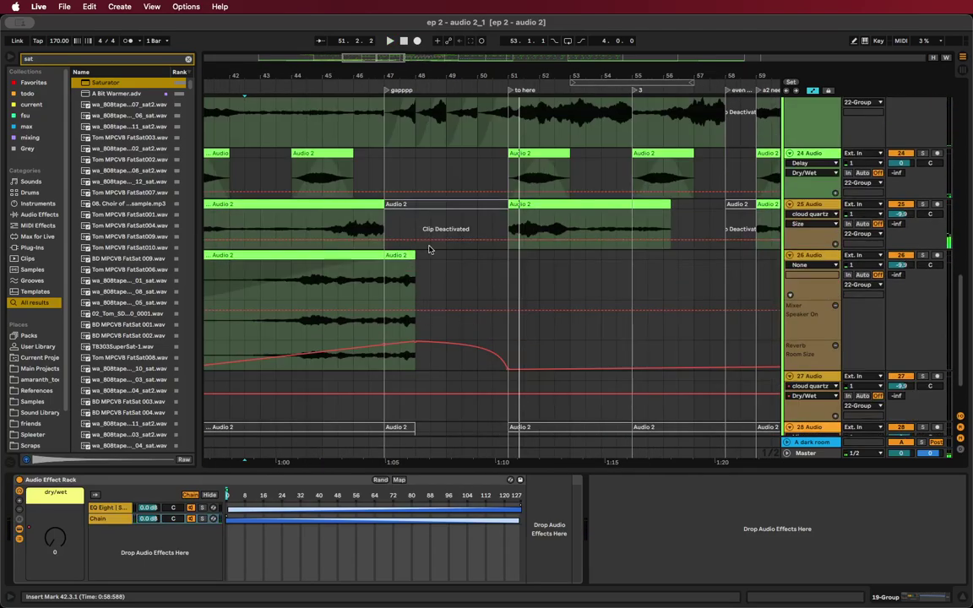
left_click(380, 233)
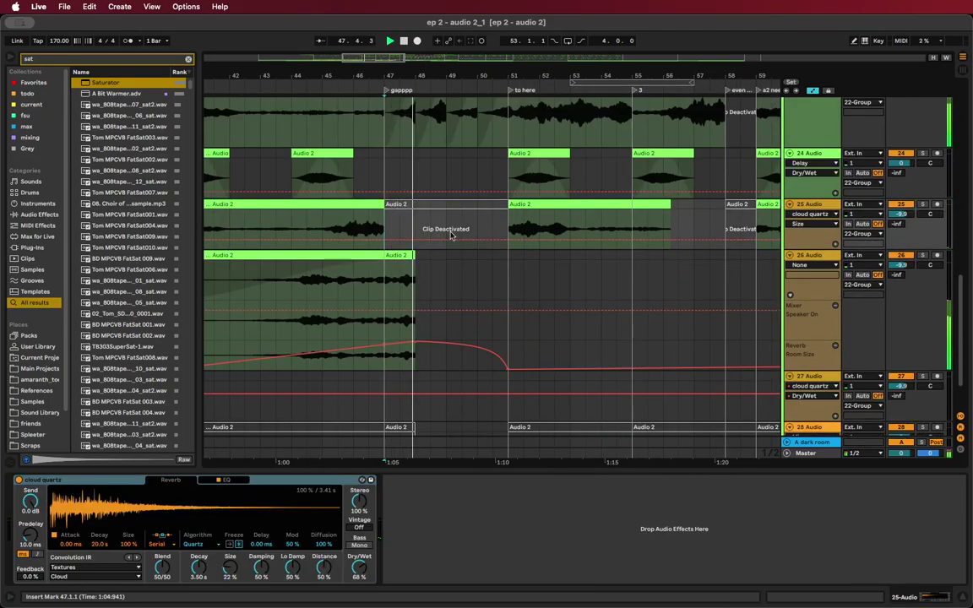
scroll(481, 219, "up", 3)
left_click(497, 184)
key("0")
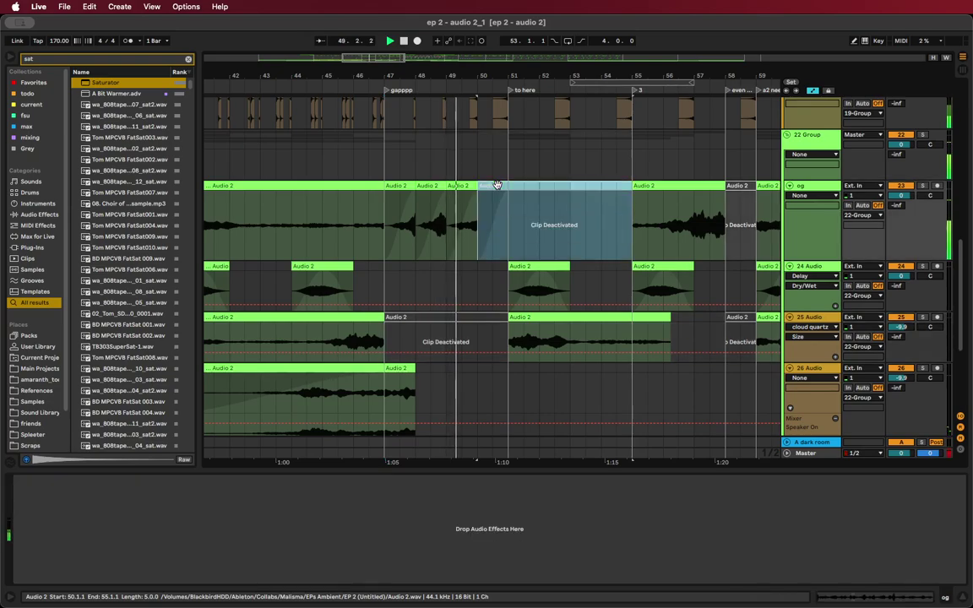
key("0")
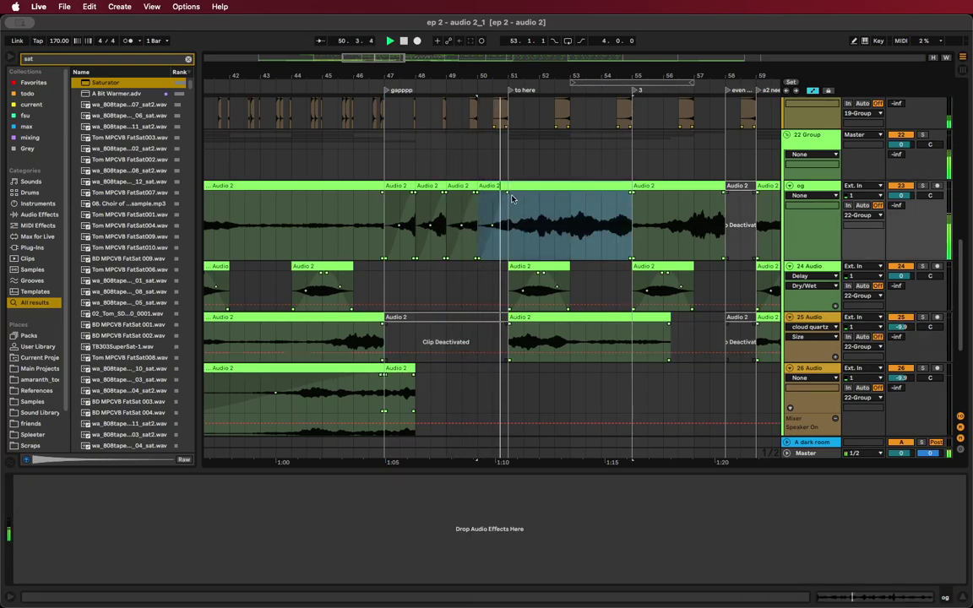
mouse_move(506, 194)
left_mouse_down()
mouse_move(479, 187)
mouse_move(510, 187)
left_mouse_up()
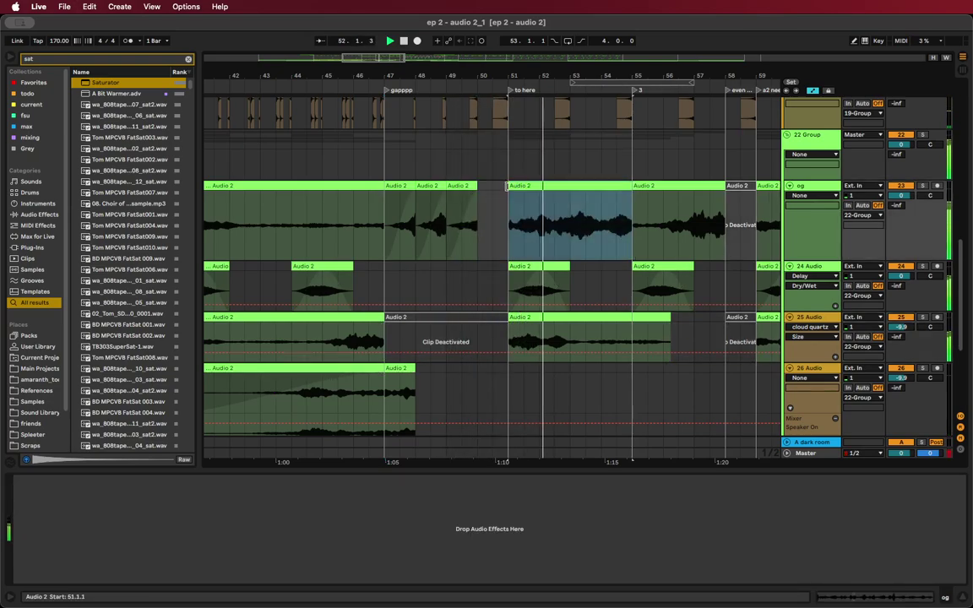
Play back the gap section from 46.3.1 to audition the pause before the "to here" locator
left_click(511, 195)
key("space")
left_click(373, 173)
key("space")
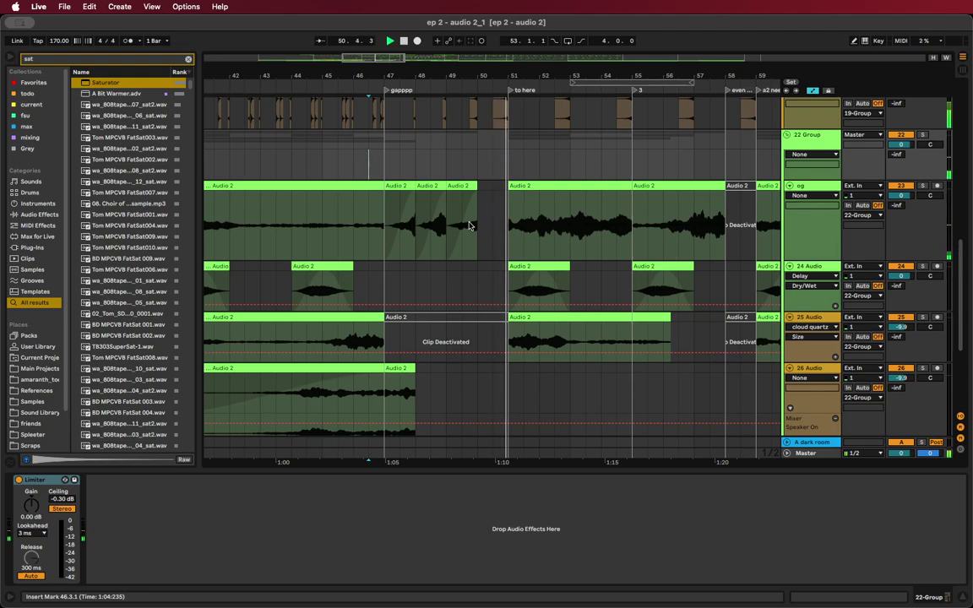
key("space")
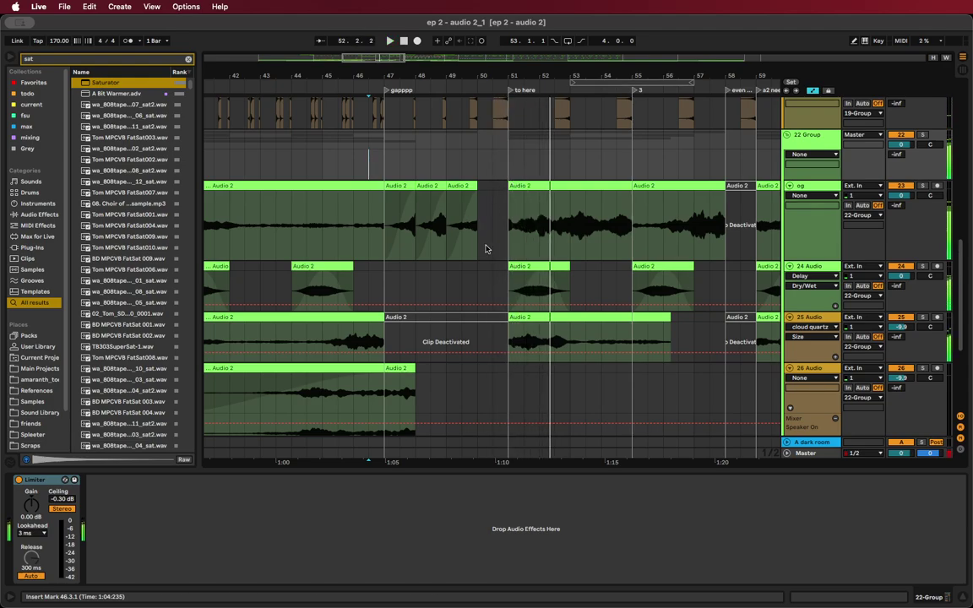
Insert one bar of silence across the arrangement at 51.1.1, using a selection up to 52.1.1
scroll(484, 254, "up", 5)
left_click_drag(484, 254, 608, 236)
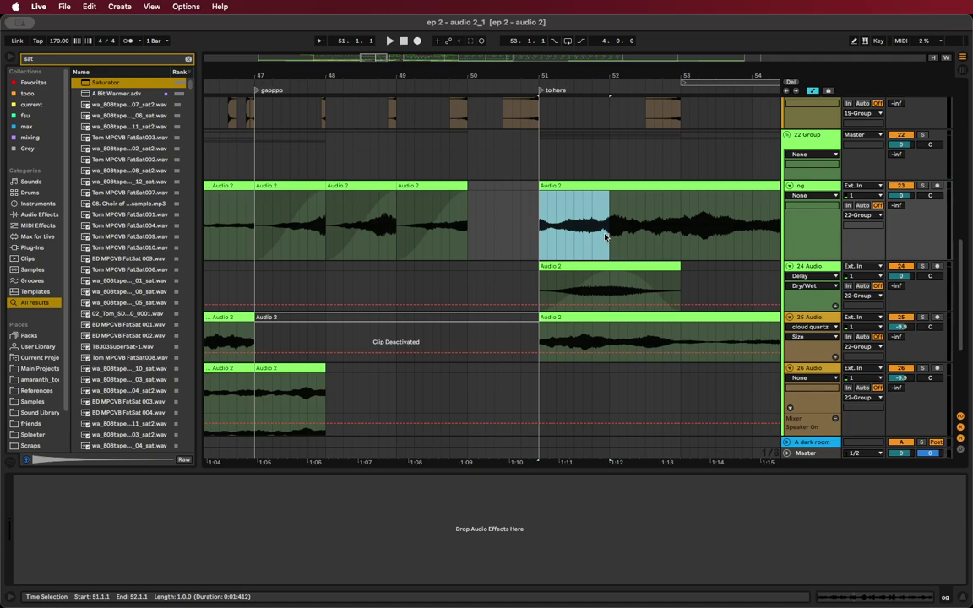
key("super+i")
Move the reversed clip at bar 50.3 on 21 Audio so it ends at bar 52, and audition it from 49.4.1
scroll(599, 236, "up", 3)
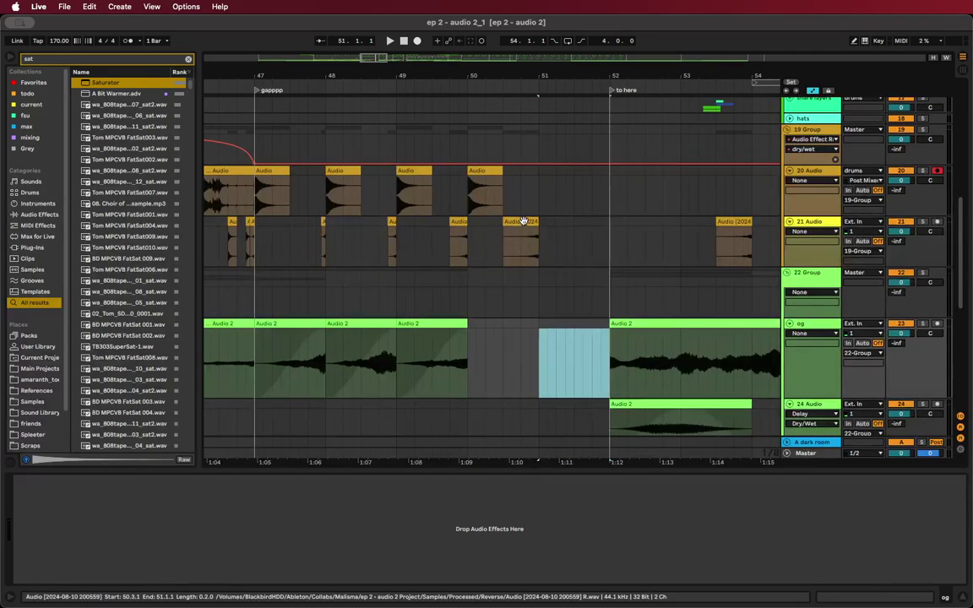
left_click(601, 228)
left_click_drag(599, 226, 599, 226)
left_click(449, 208)
key("space")
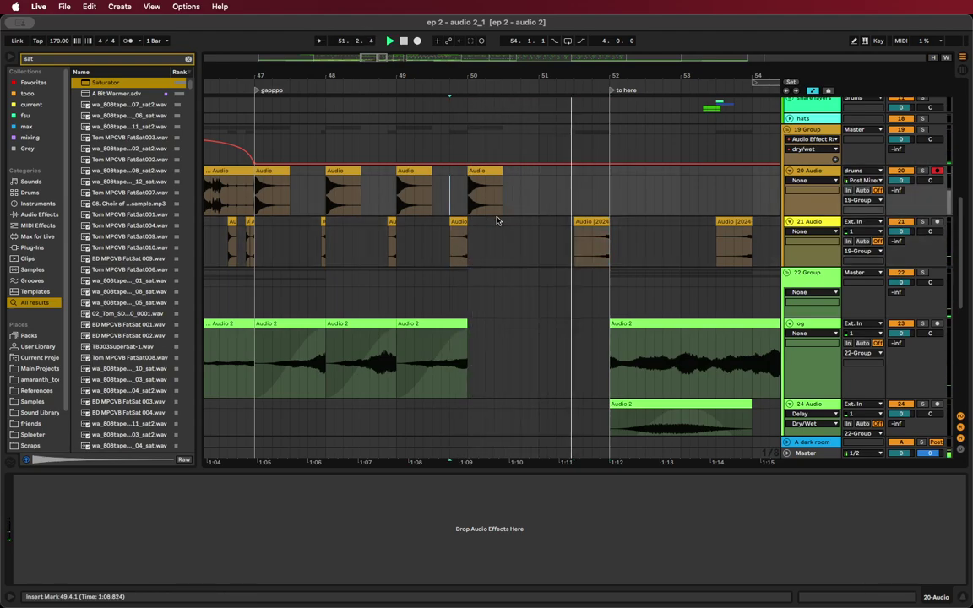
Extend the Blow 808 clip that starts at bar 47 so it ends at bar 52
scroll(543, 280, "up", 5)
left_click_drag(534, 249, 609, 249)
mouse_move(256, 248)
left_mouse_down()
mouse_move(325, 248)
mouse_move(256, 249)
left_mouse_up()
Move the low end point of the Reverb Room Size curve on 26 Audio to bar 52 and play the transition
scroll(286, 299, "down", 2)
scroll(286, 299, "down", 10)
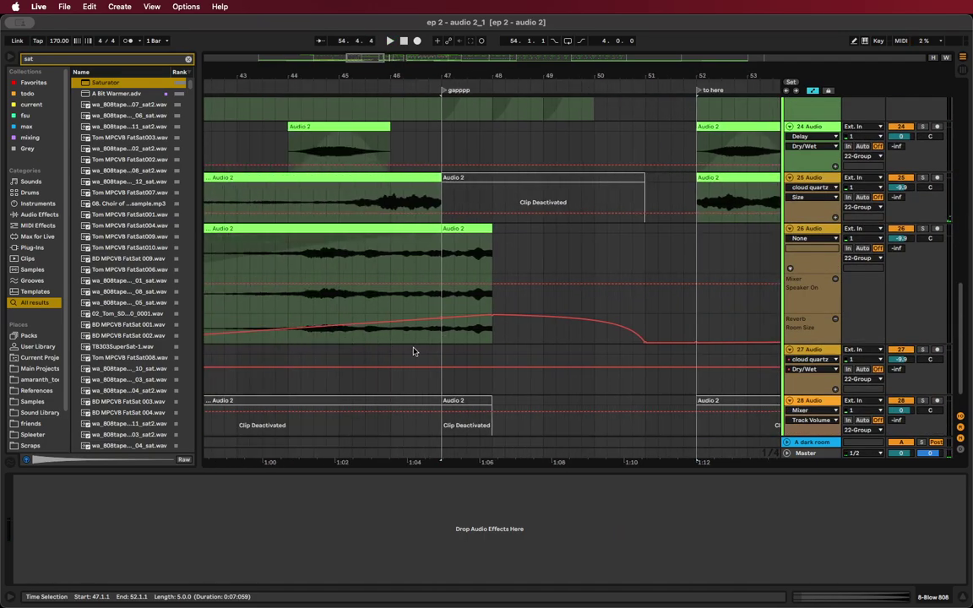
left_click_drag(646, 345, 684, 345)
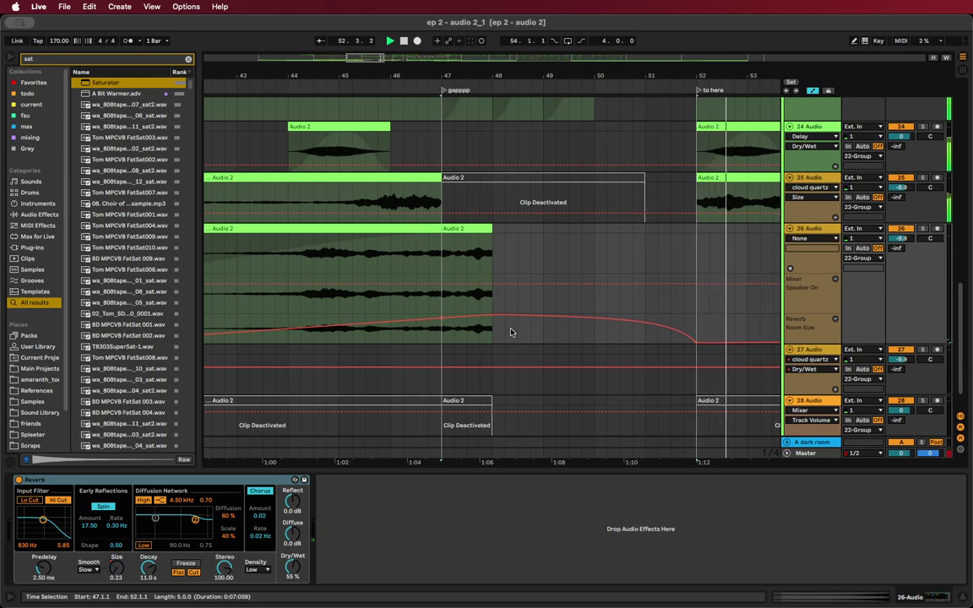
scroll(498, 328, "down", 3)
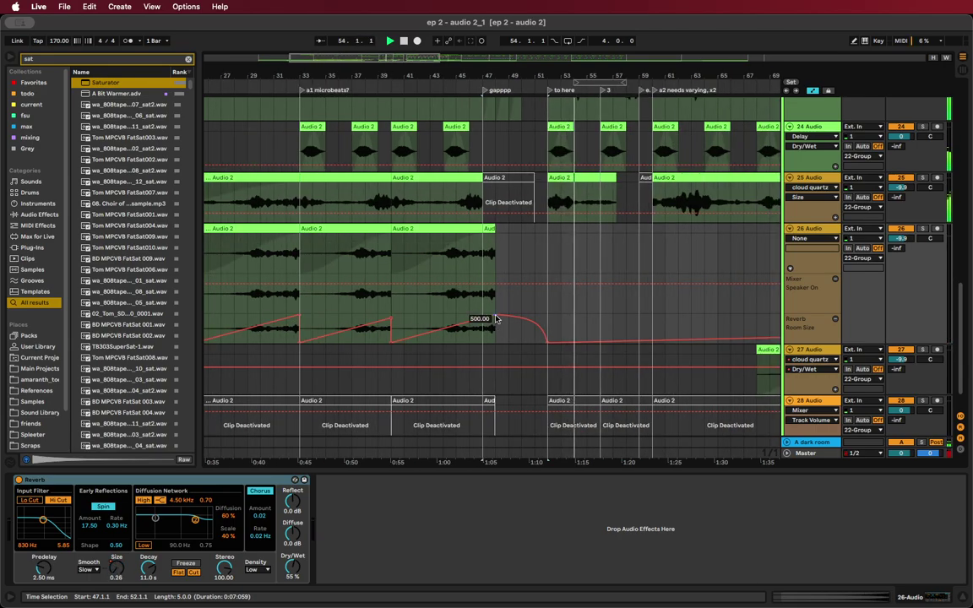
scroll(506, 253, "up", 3)
Add a locator at bar 50 named "vox?"
scroll(477, 153, "up", 3)
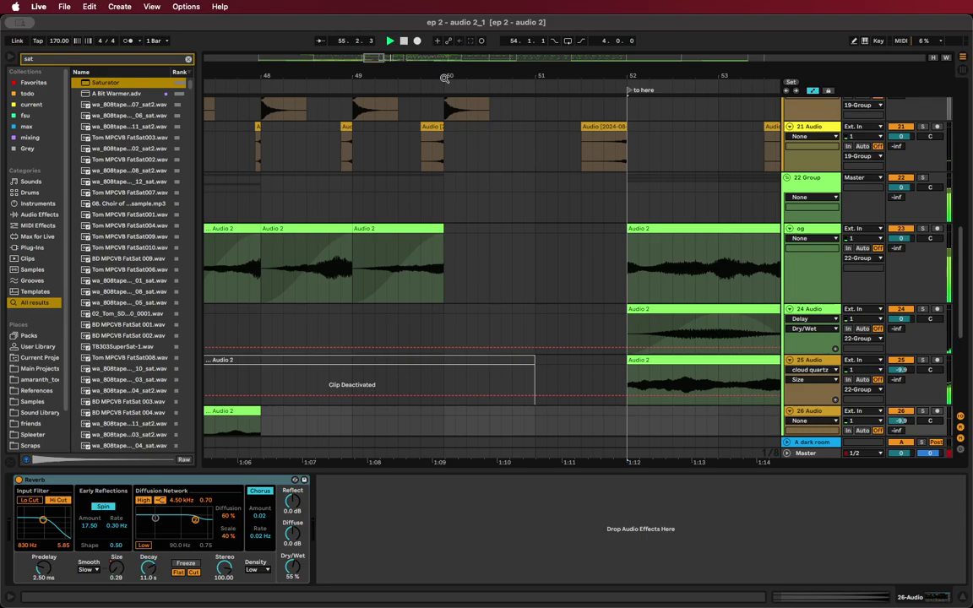
left_click(444, 77)
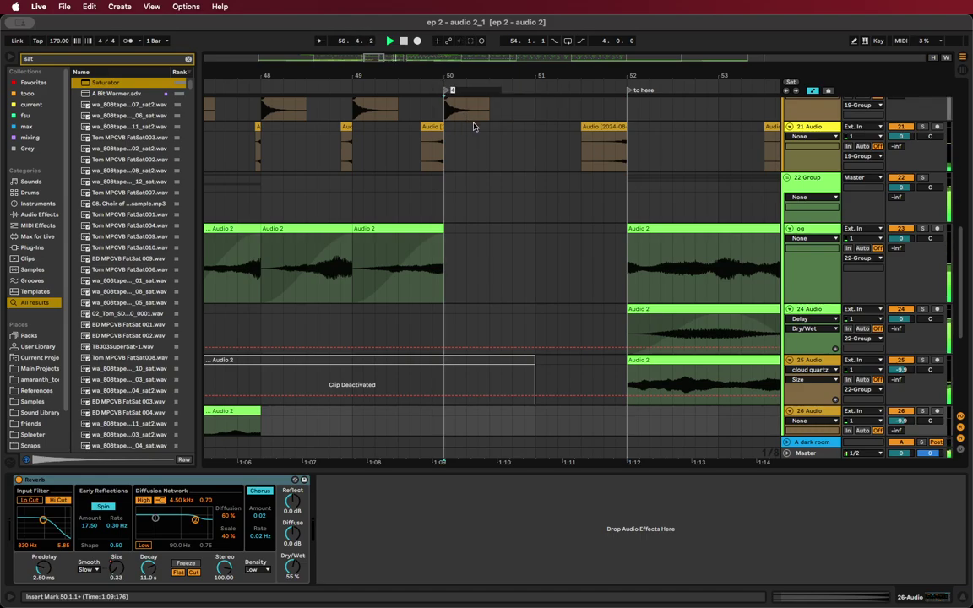
type("vox?")
key("Return")
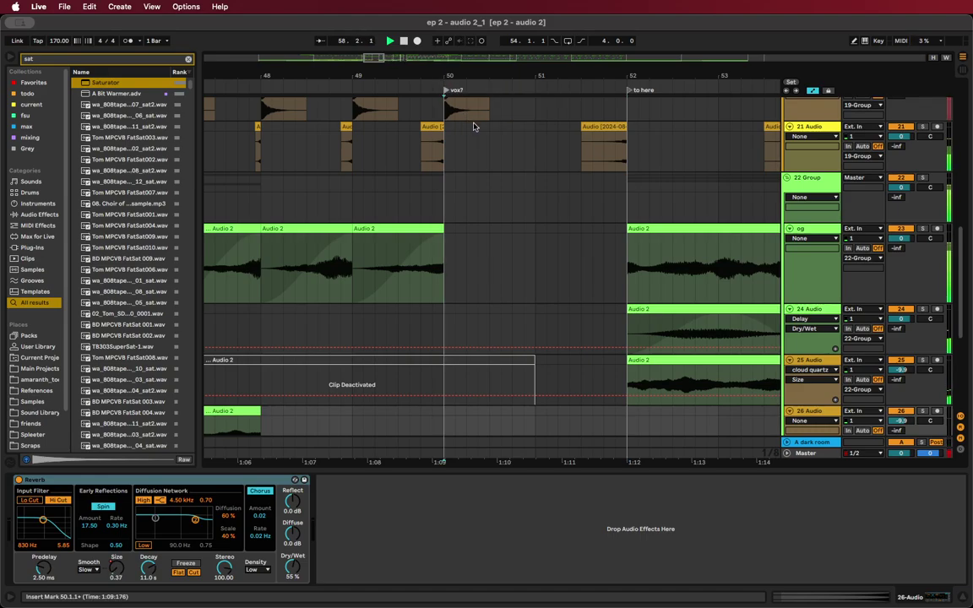
Examine the whole arrangement's structure during playback, from the fade in through the later sections
scroll(495, 258, "down", 8)
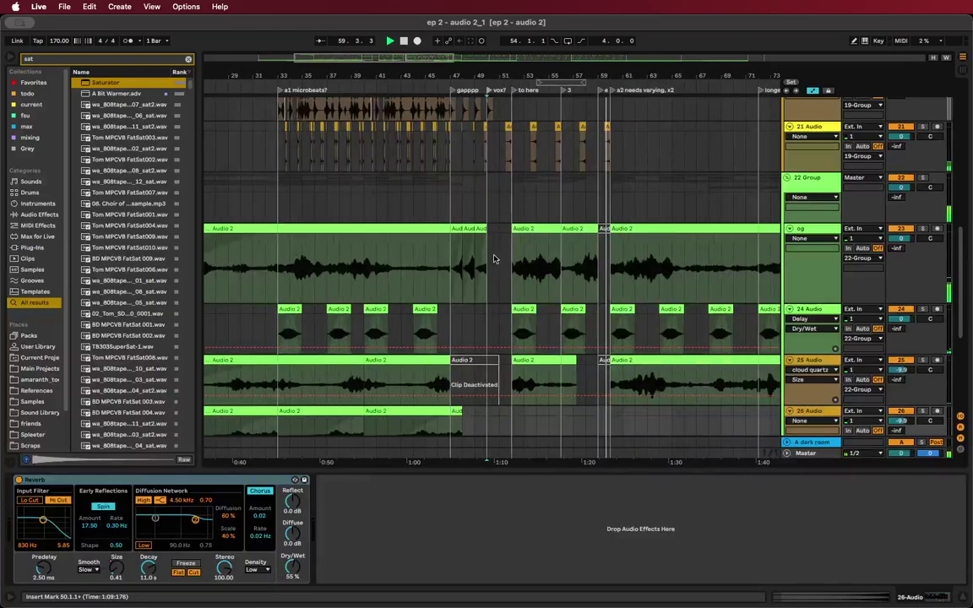
scroll(494, 258, "down", 3)
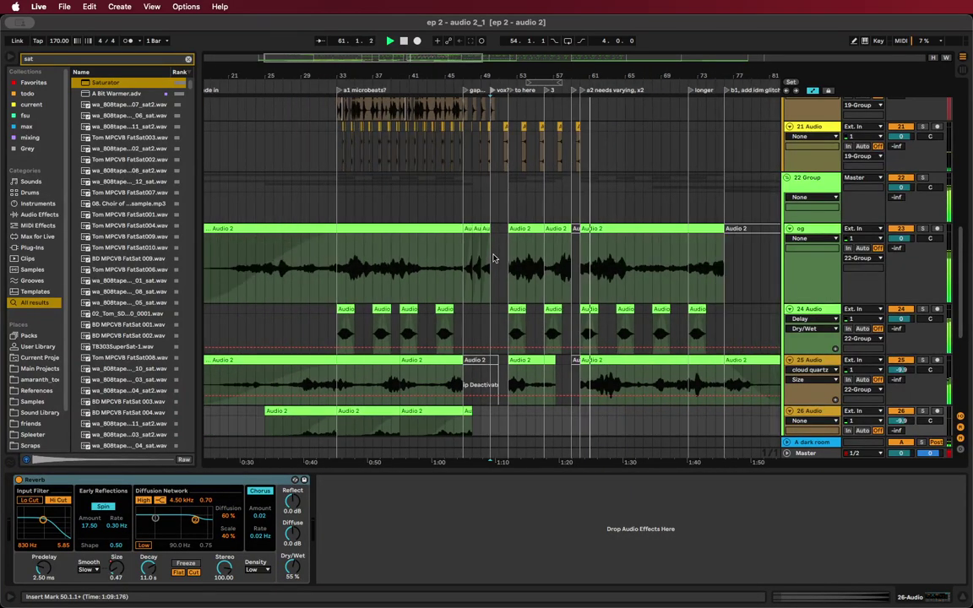
scroll(494, 258, "down", 5)
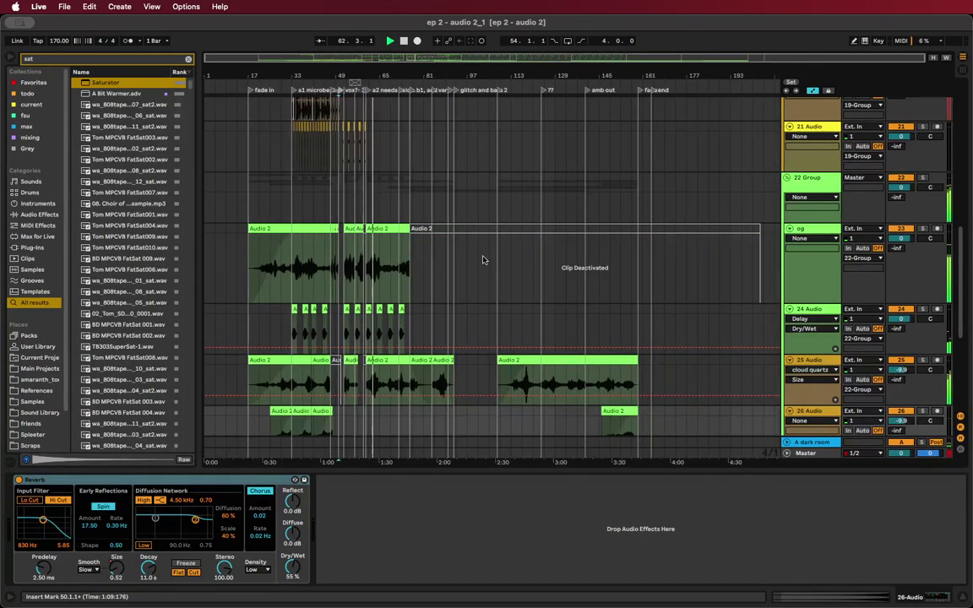
left_click_drag(250, 203, 649, 206)
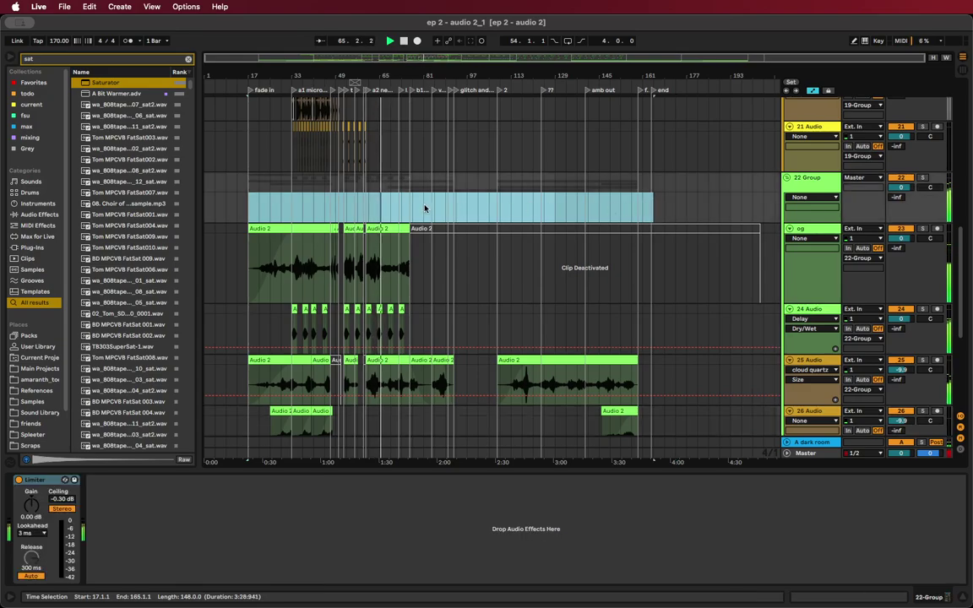
scroll(297, 216, "up", 5)
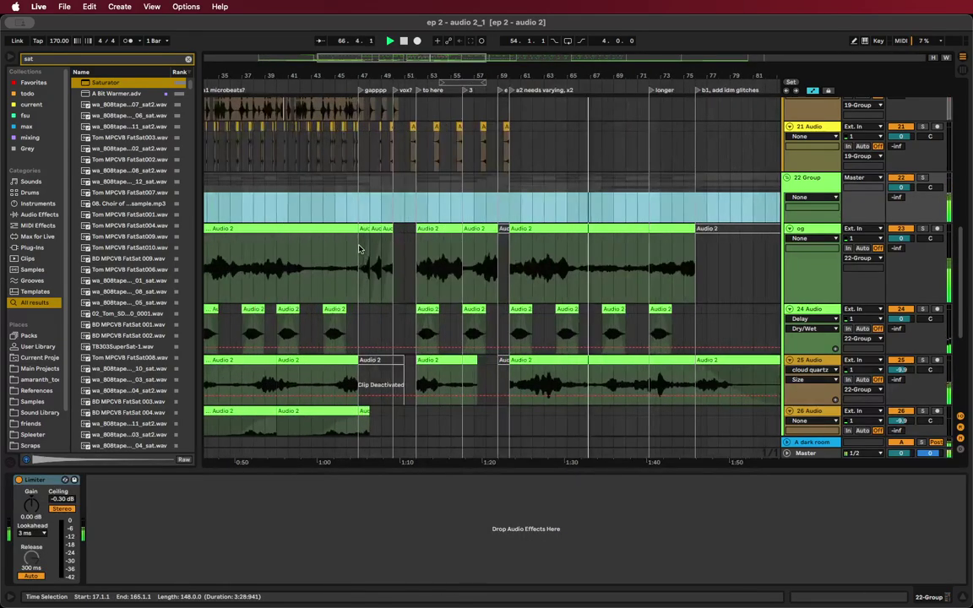
scroll(372, 250, "left", 5)
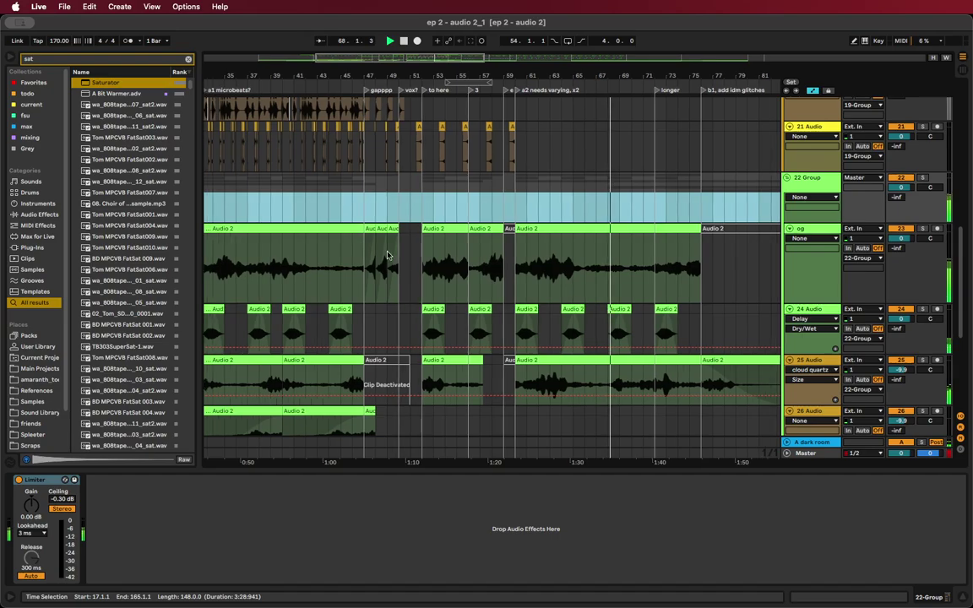
scroll(387, 255, "left", 2)
left_click(389, 292)
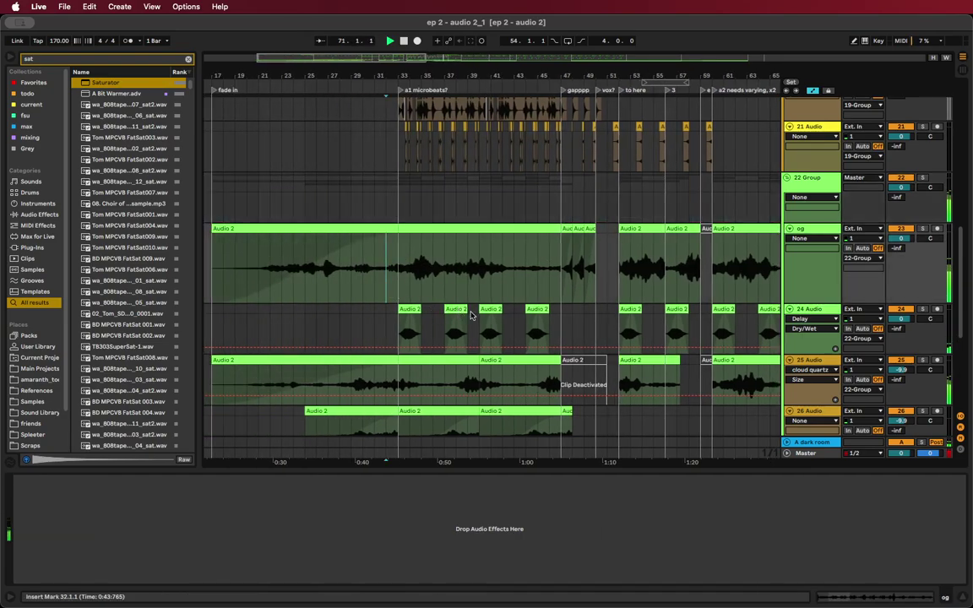
scroll(471, 314, "right", 8)
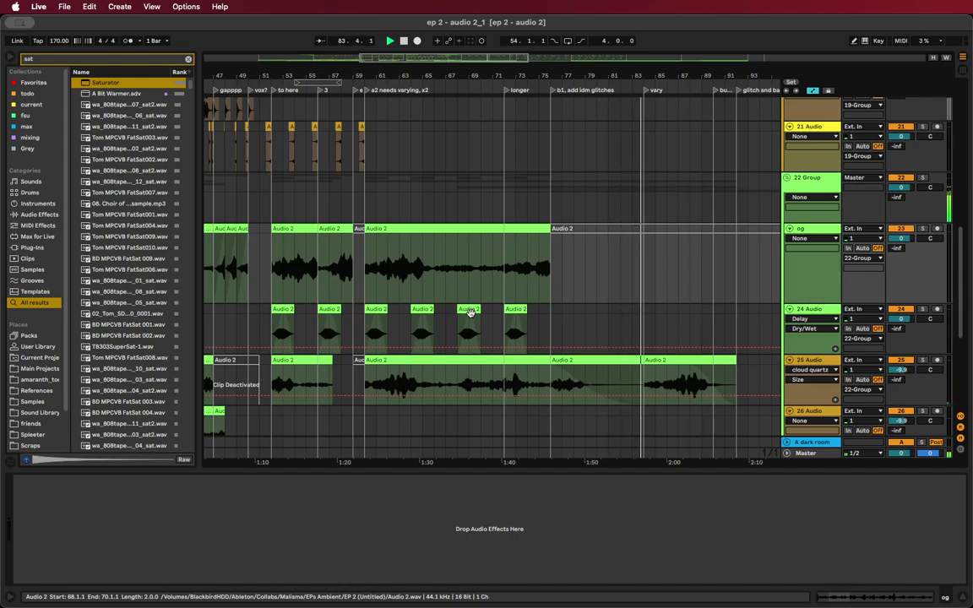
key("space")
Play the "a1 microbeats?" section from bar 33 and inspect its drum, microbeat and ambient tracks
scroll(463, 266, "left", 7)
scroll(460, 267, "up", 3)
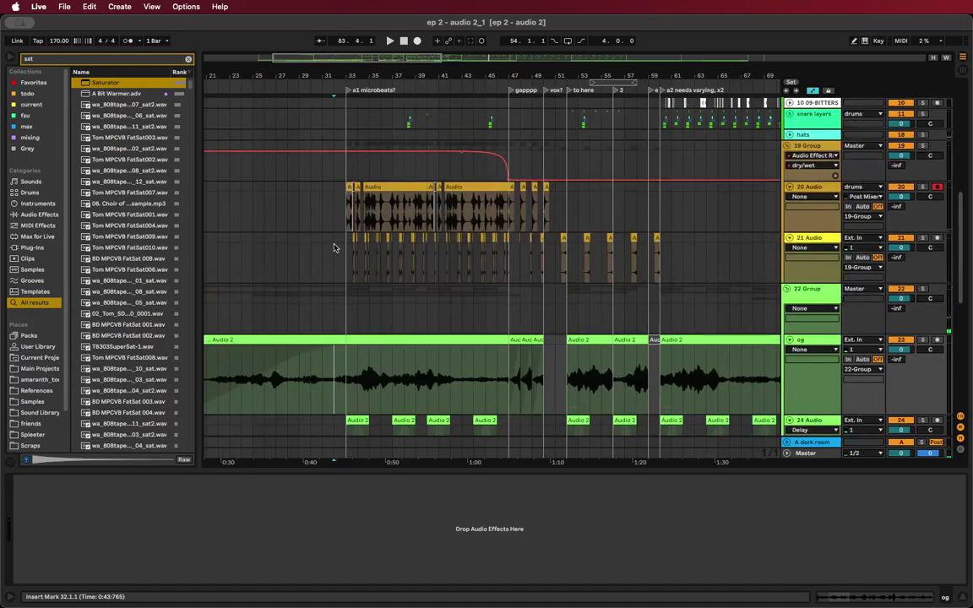
left_click(348, 241)
key("space")
scroll(371, 252, "up", 5)
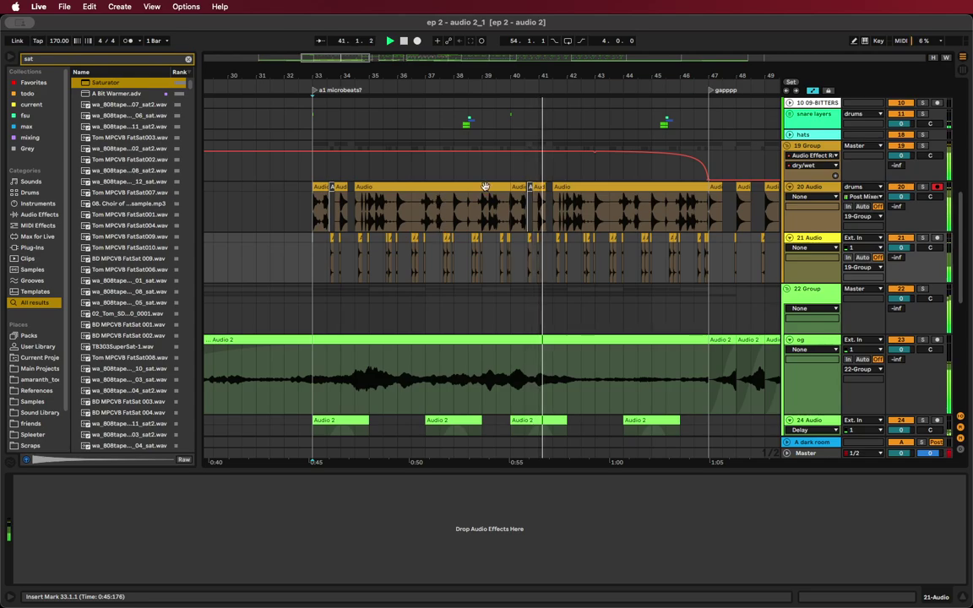
scroll(558, 251, "up", 5)
scroll(558, 250, "up", 4)
scroll(554, 254, "down", 10)
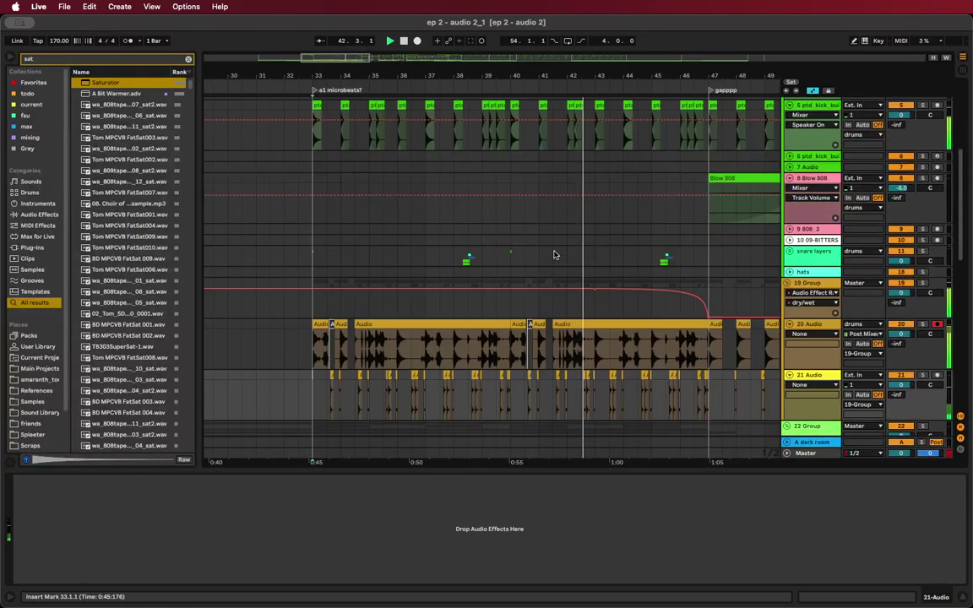
scroll(554, 257, "down", 8)
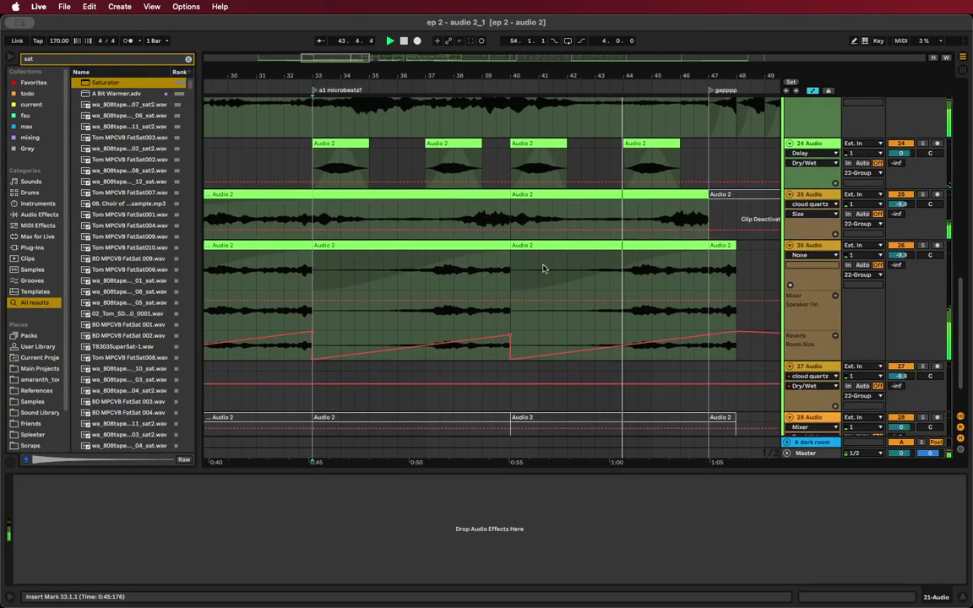
Deactivate the 26 Audio clip spanning bars 33 to 40
scroll(544, 263, "down", 2)
scroll(476, 274, "down", 3)
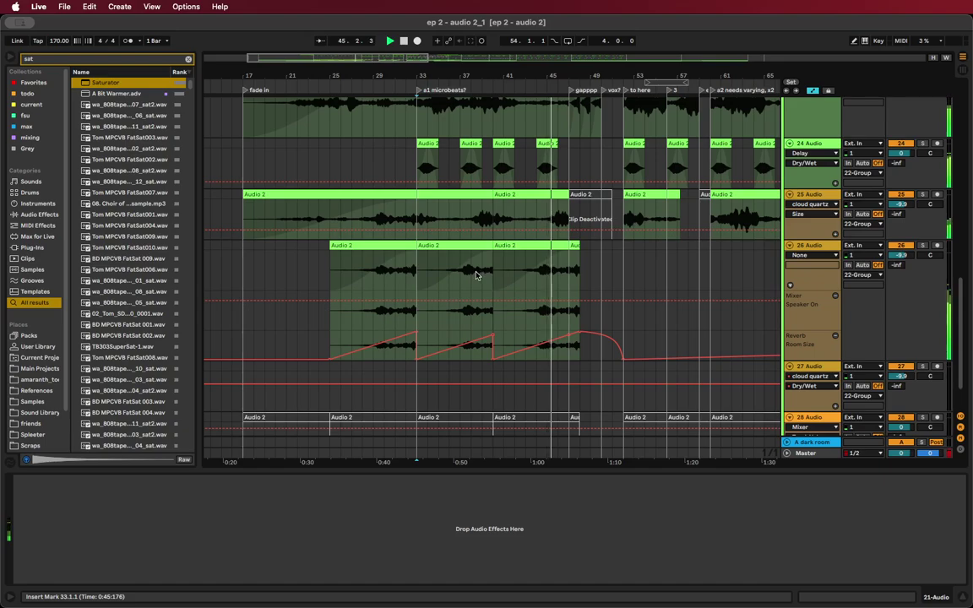
left_click(478, 245)
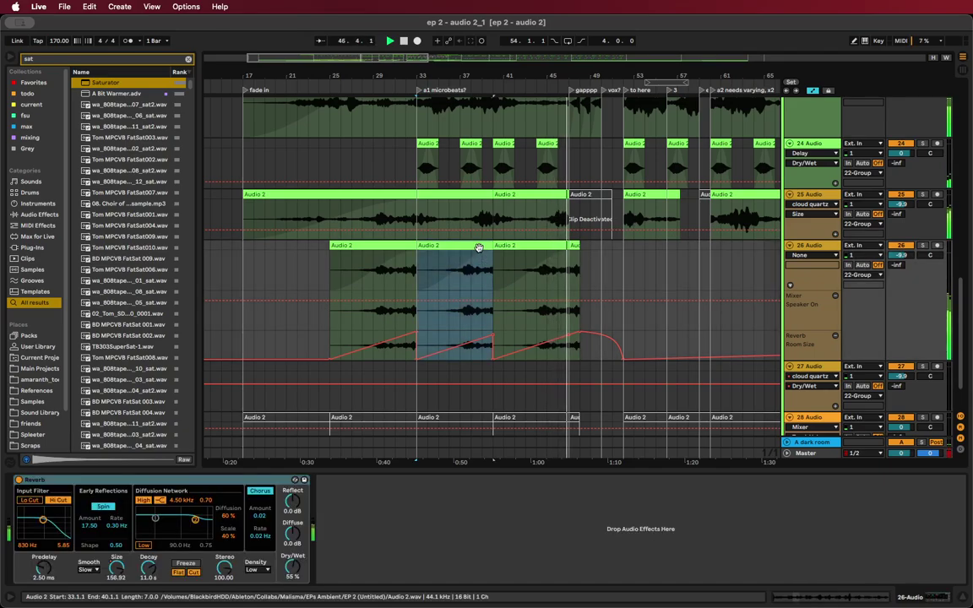
key("0")
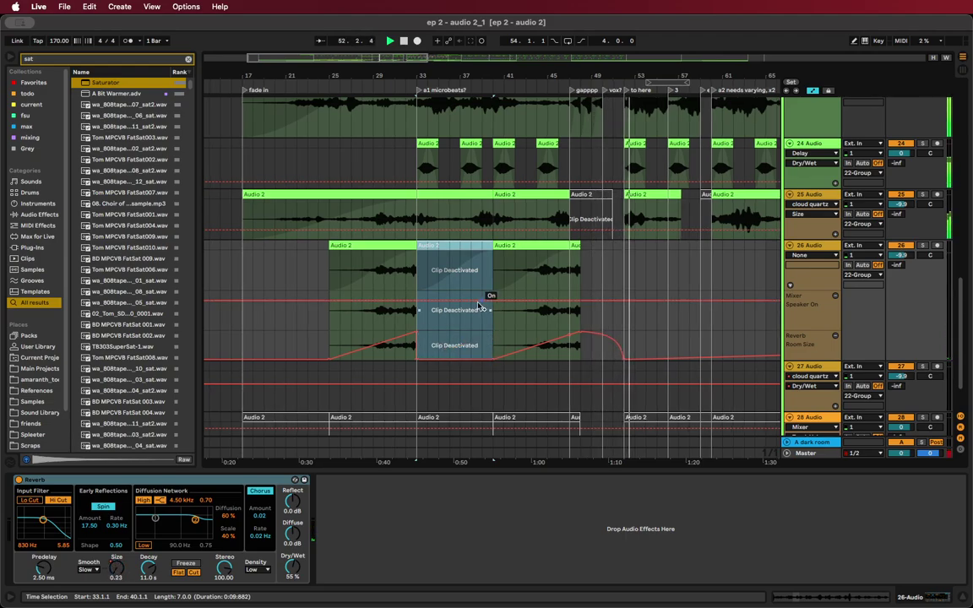
scroll(478, 308, "up", 3)
scroll(478, 308, "down", 1)
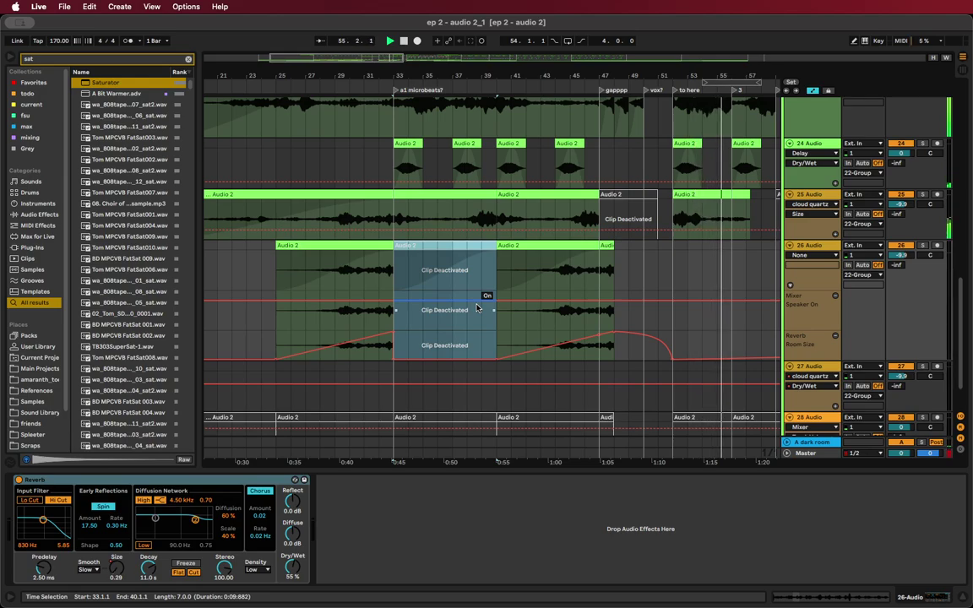
Extend the start of the active 28 Audio clip back to bar 52 and play from there
scroll(478, 308, "down", 5)
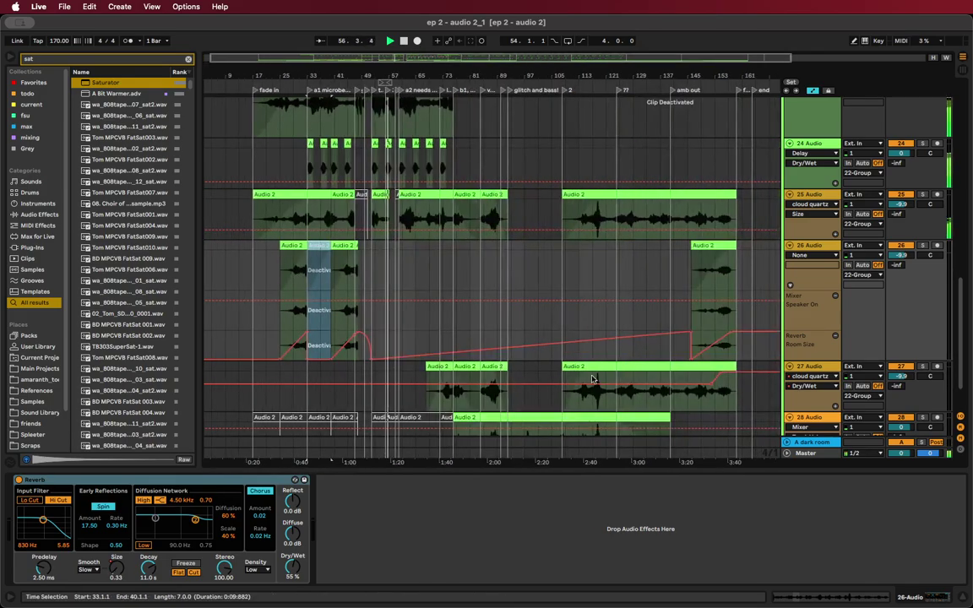
scroll(406, 338, "down", 2)
left_click(434, 364)
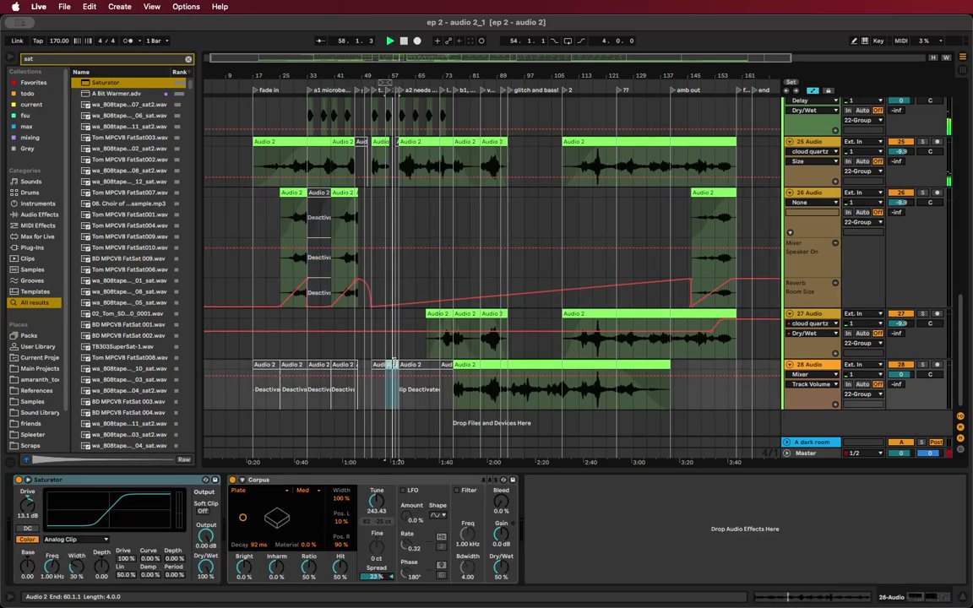
scroll(433, 364, "up", 2)
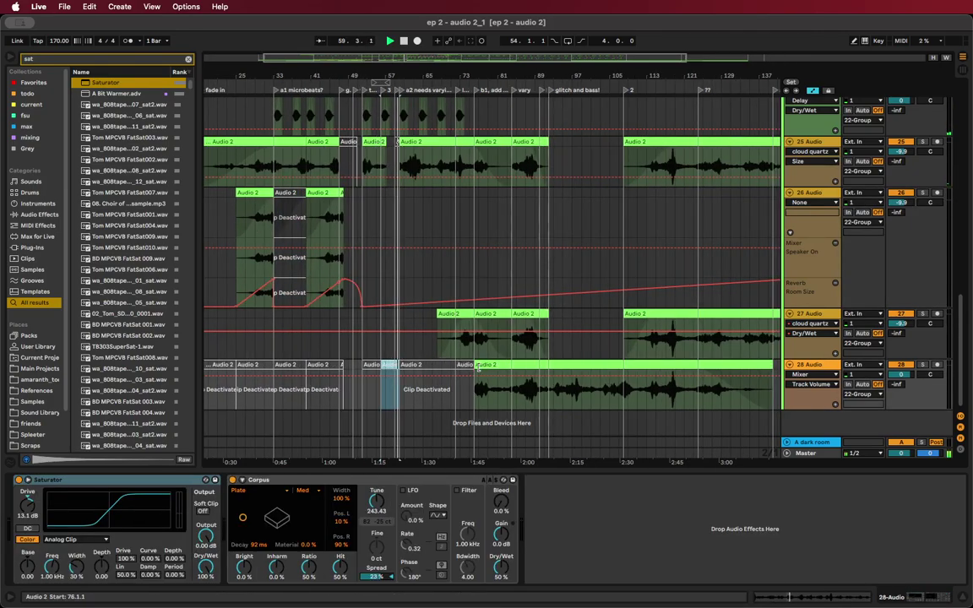
left_click_drag(477, 364, 363, 366)
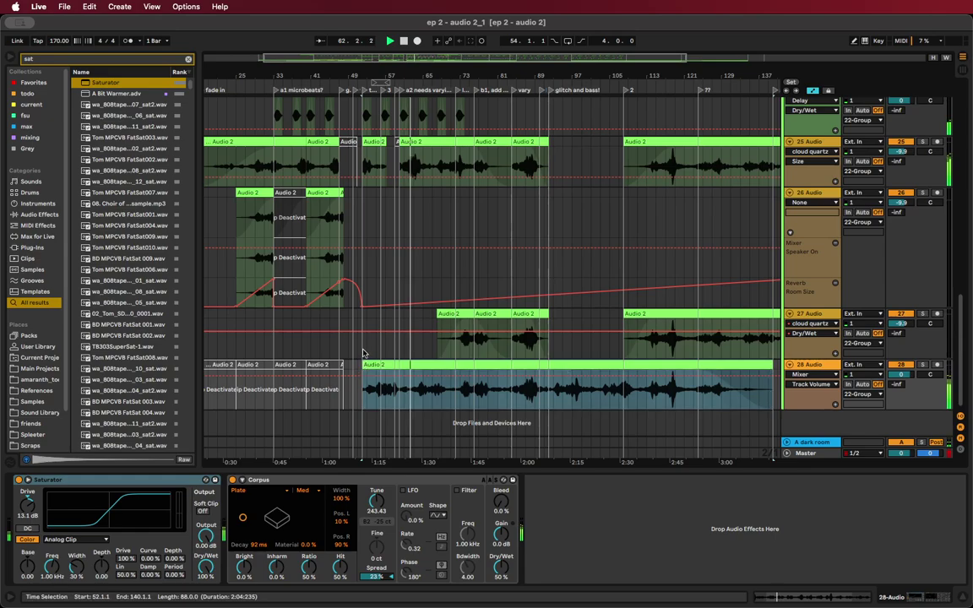
left_click(411, 360)
key("minus")
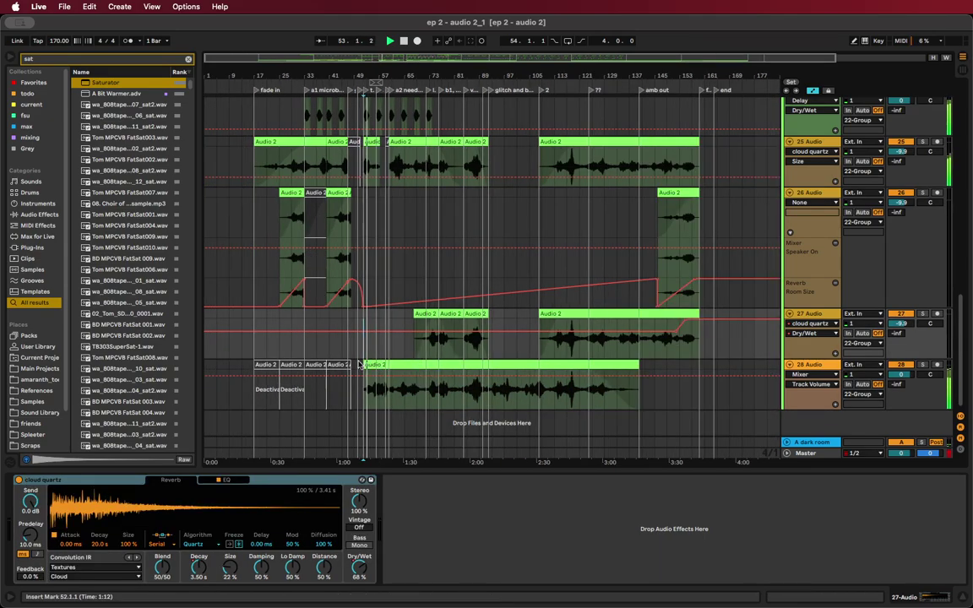
Trim the start of the long 28 Audio clip to bar 60, where the "a2 needs varying, x2" section begins
left_click_drag(257, 348, 487, 359)
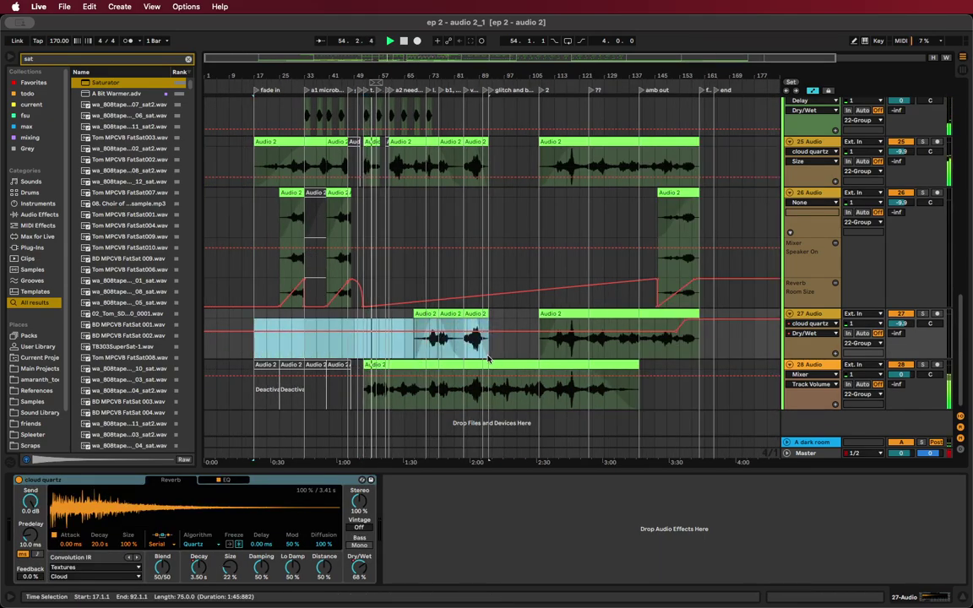
scroll(392, 362, "up", 5)
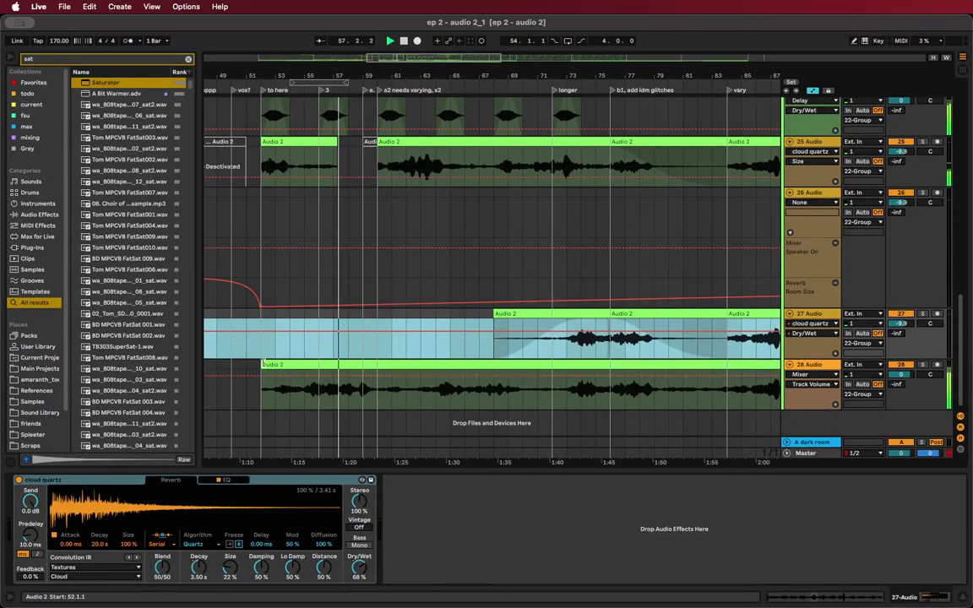
left_click_drag(261, 375, 368, 371)
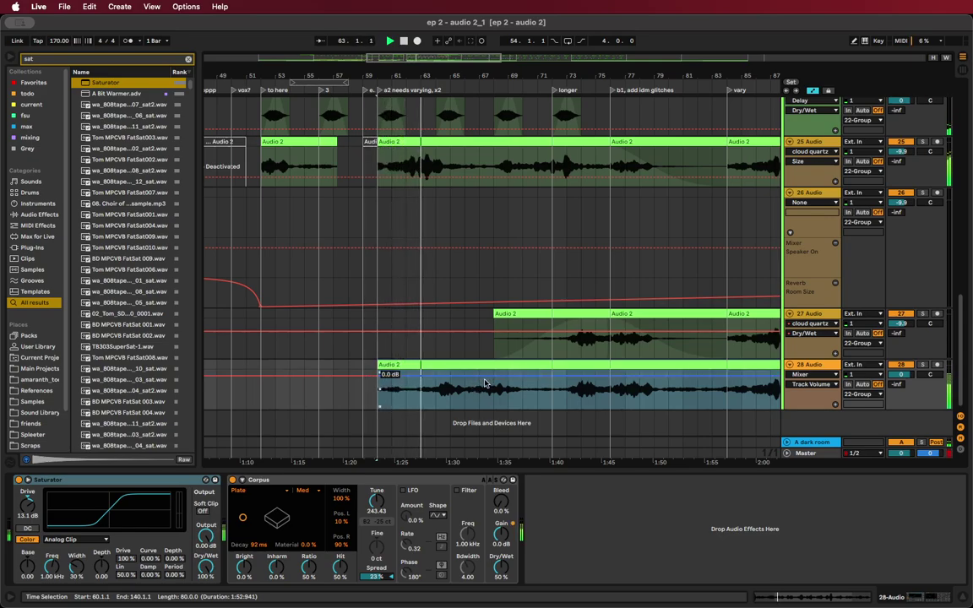
Play the later sections from bar 109 and examine how the ambient layers are spread across the arrangement
scroll(530, 293, "down", 3)
scroll(540, 292, "right", 3)
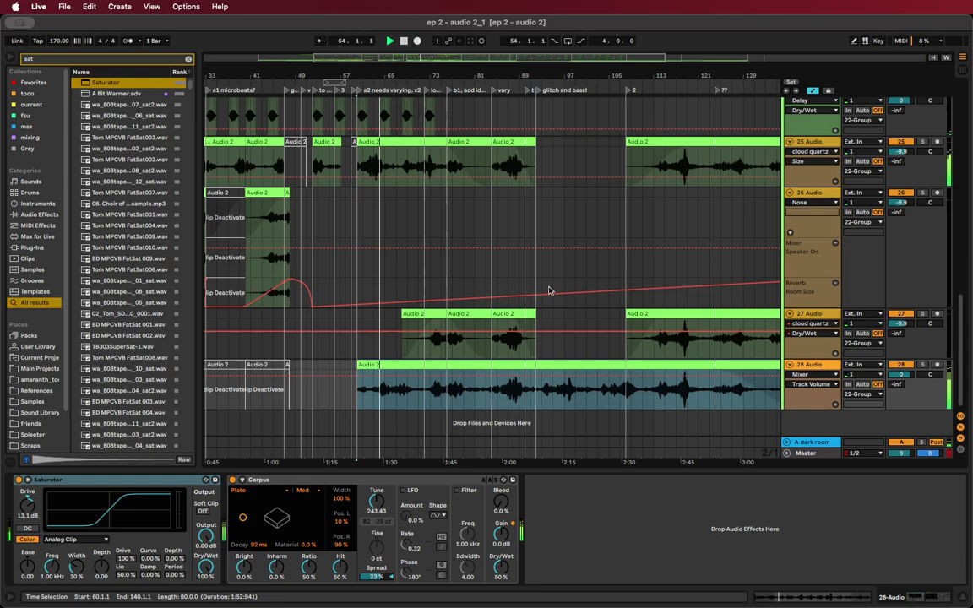
left_click(632, 258)
scroll(625, 258, "right", 5)
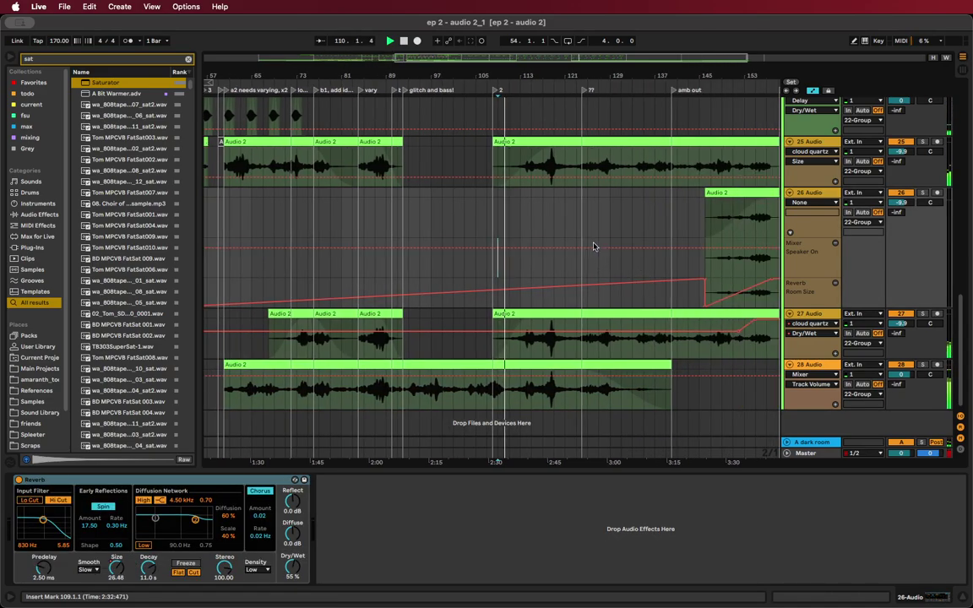
scroll(618, 207, "left", 6)
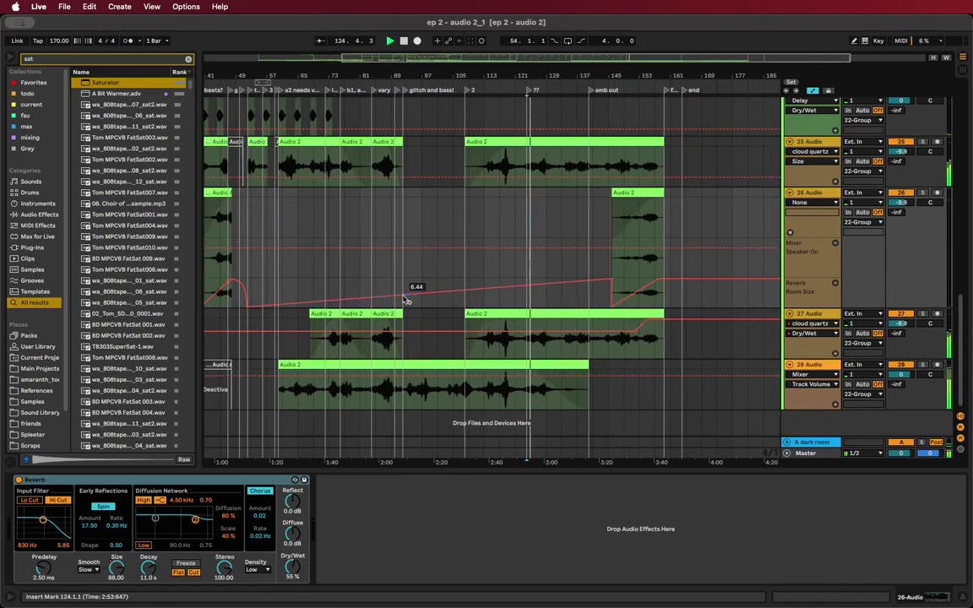
scroll(361, 315, "left", 4)
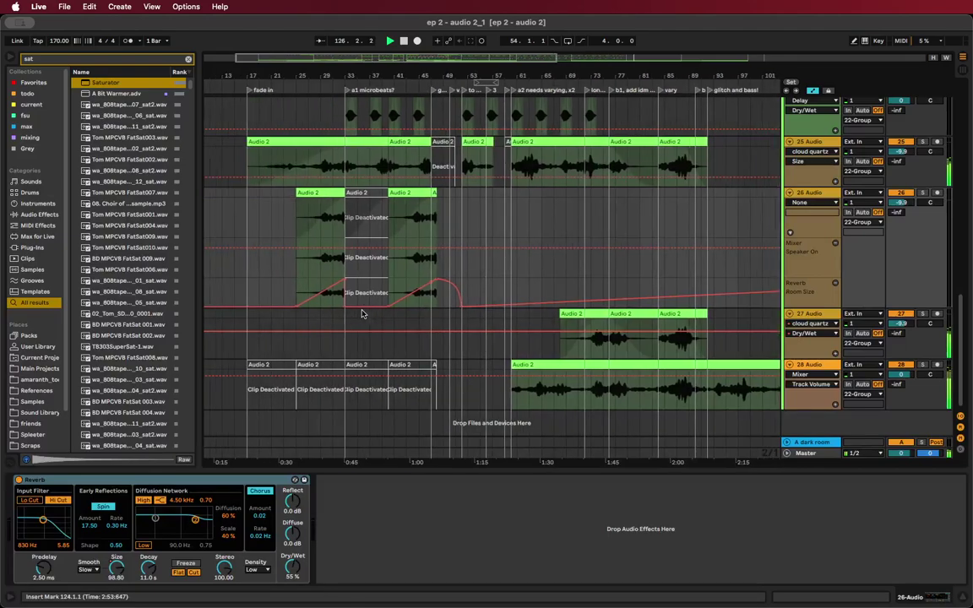
left_click_drag(479, 369, 262, 363)
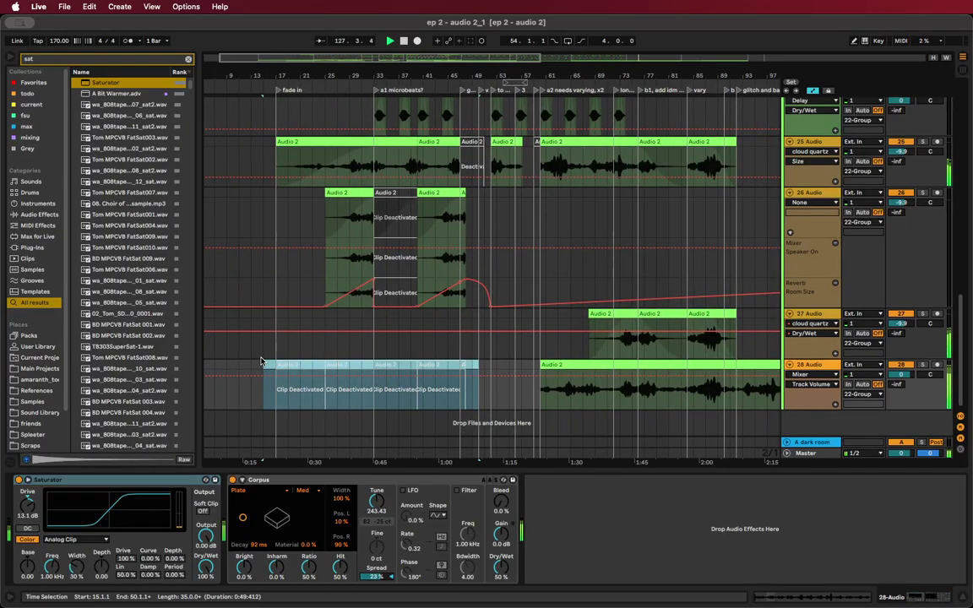
scroll(447, 247, "up", 8)
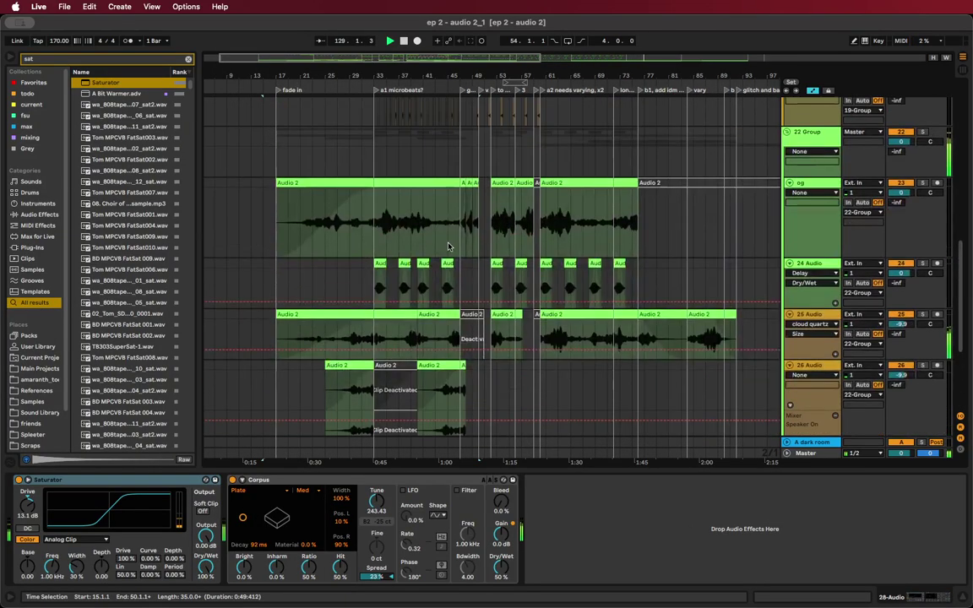
Delete the Audio Effect Rack with the dry/wet macro from the 19 Group track
scroll(701, 249, "up", 3)
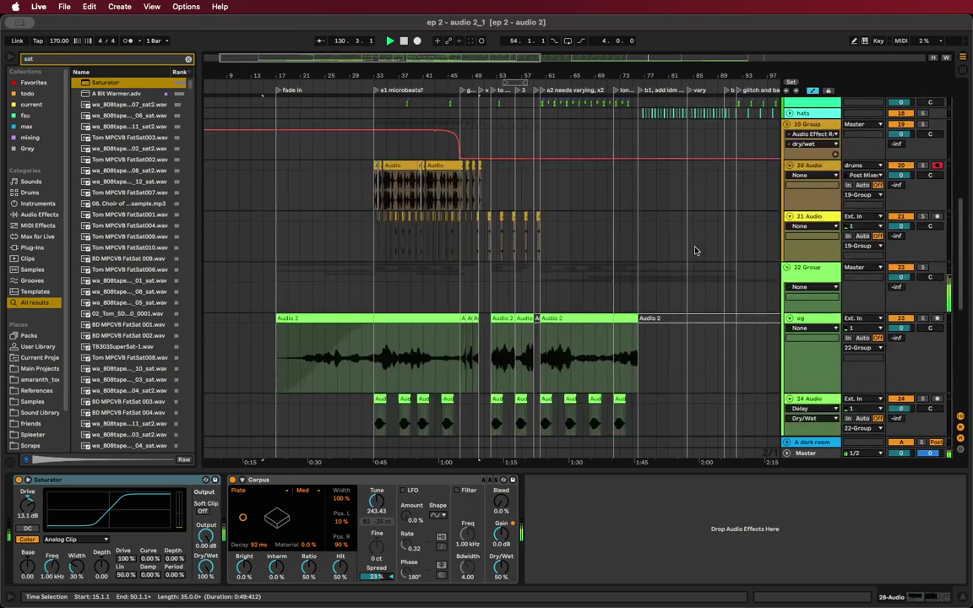
scroll(667, 251, "down", 4)
scroll(279, 215, "up", 6)
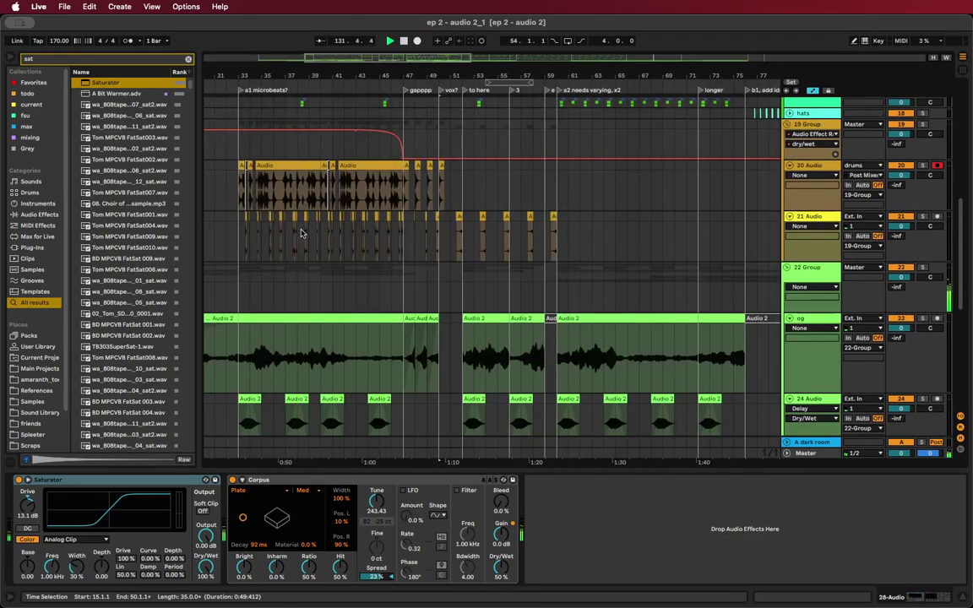
left_click(805, 124)
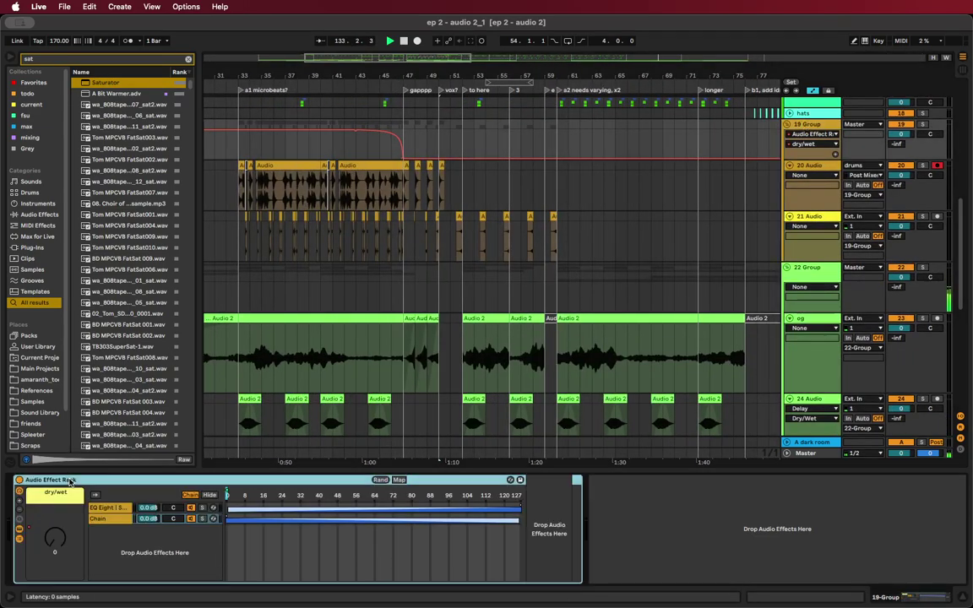
key("Delete")
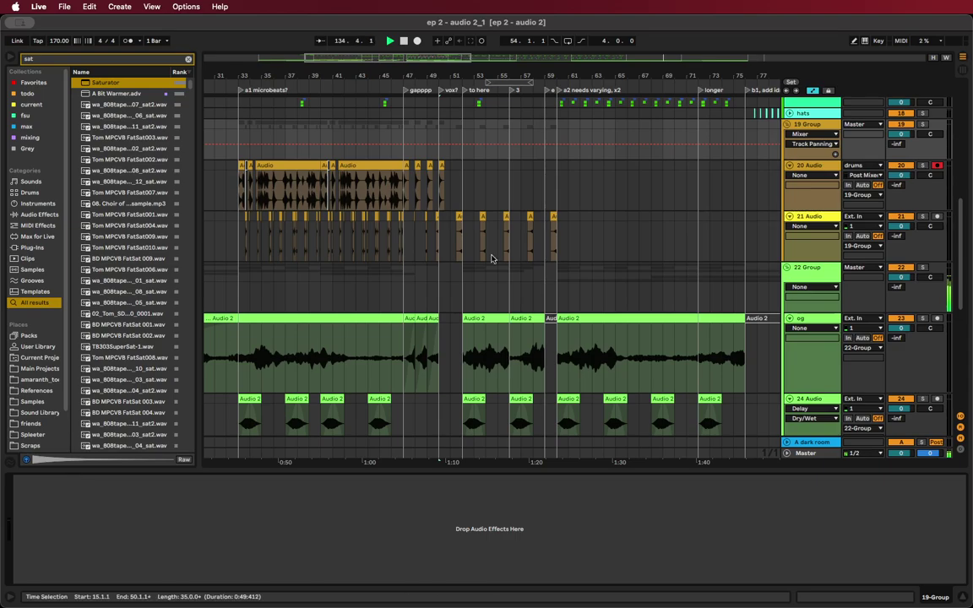
Inspect the 20 Audio and 21 Audio microbeat clips and play them from bar 33
scroll(416, 201, "up", 10)
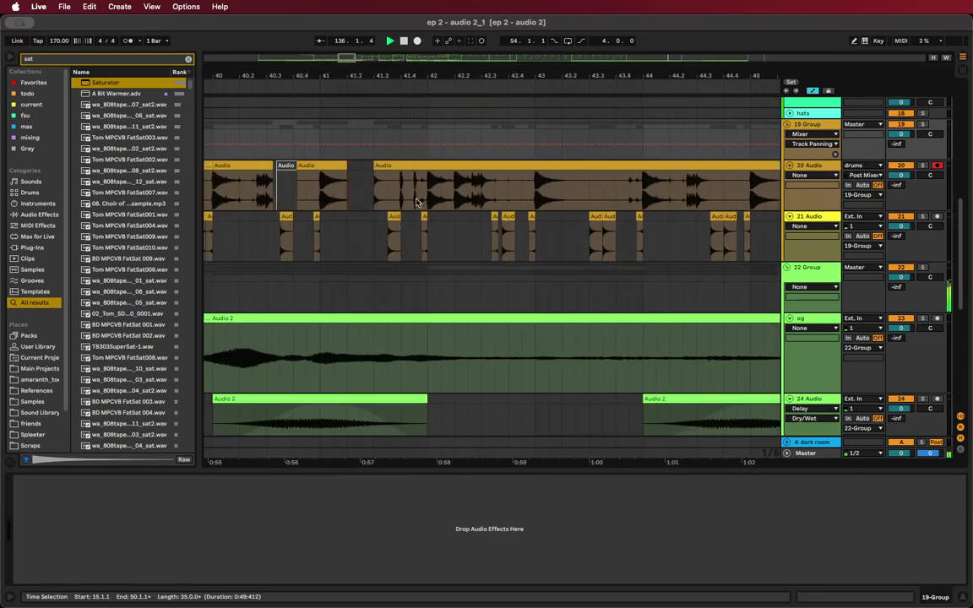
scroll(416, 202, "left", 10)
scroll(416, 202, "down", 5)
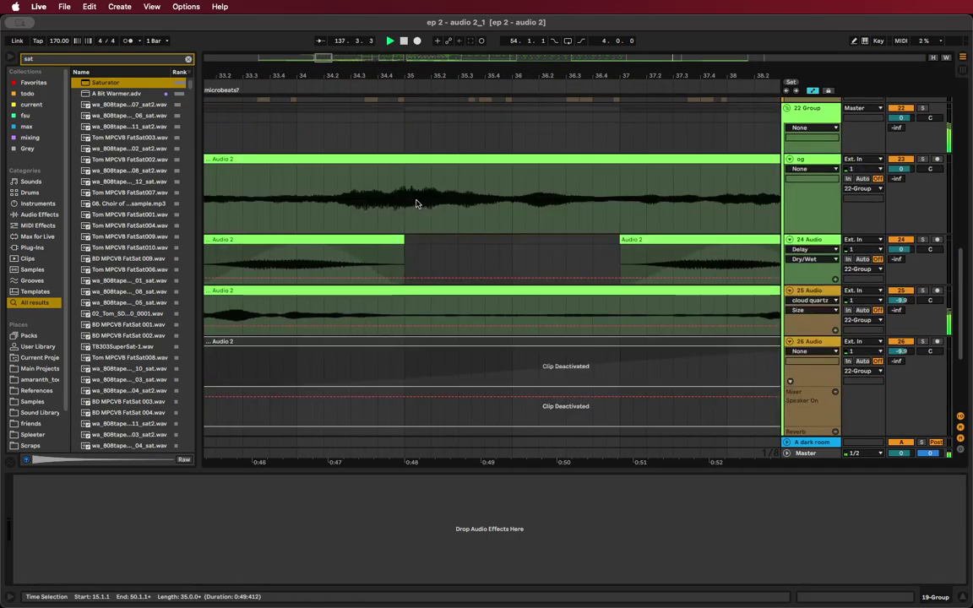
scroll(416, 203, "down", 5)
scroll(417, 203, "up", 5)
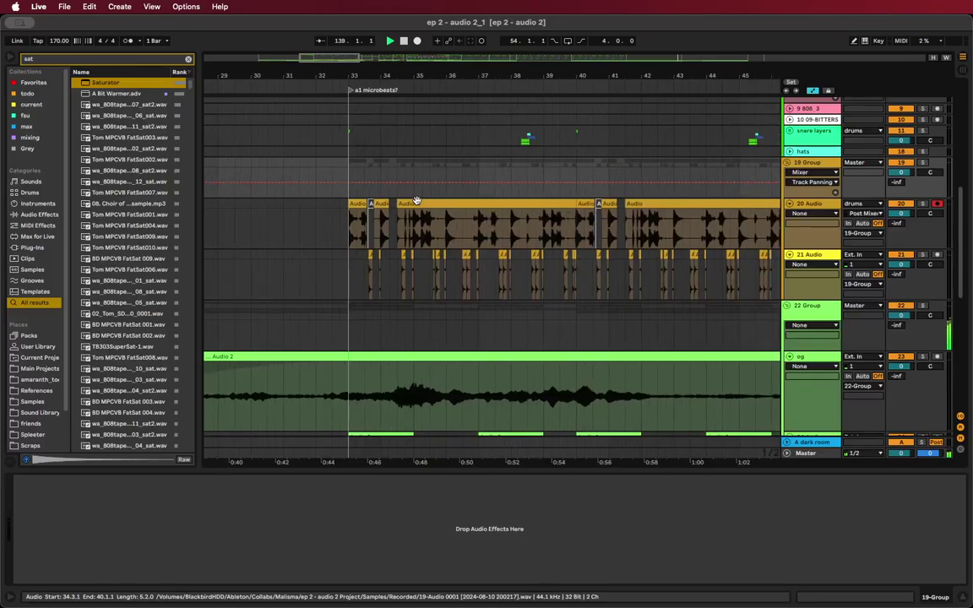
scroll(416, 203, "down", 5)
left_click(376, 226)
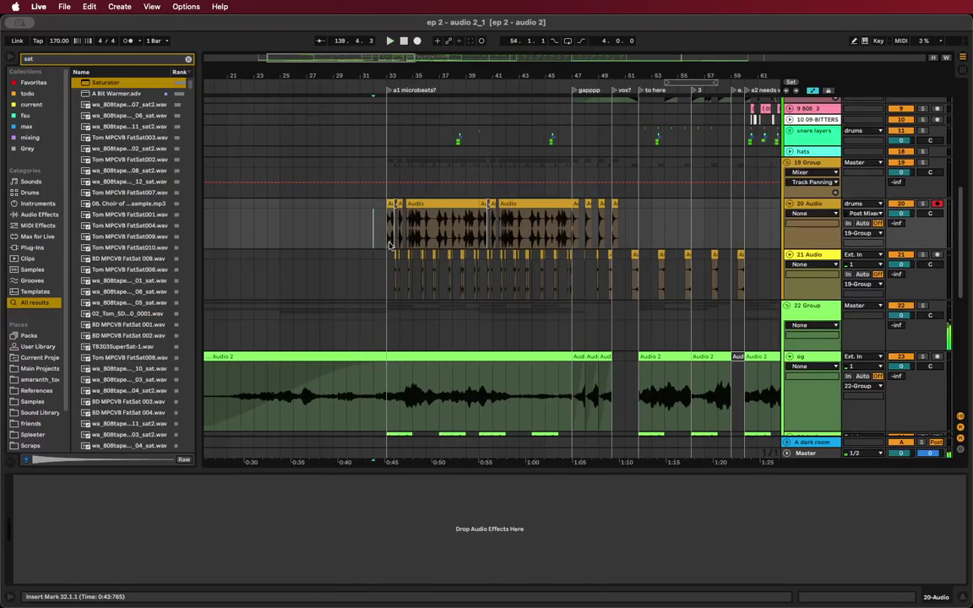
key("space")
scroll(467, 253, "up", 2)
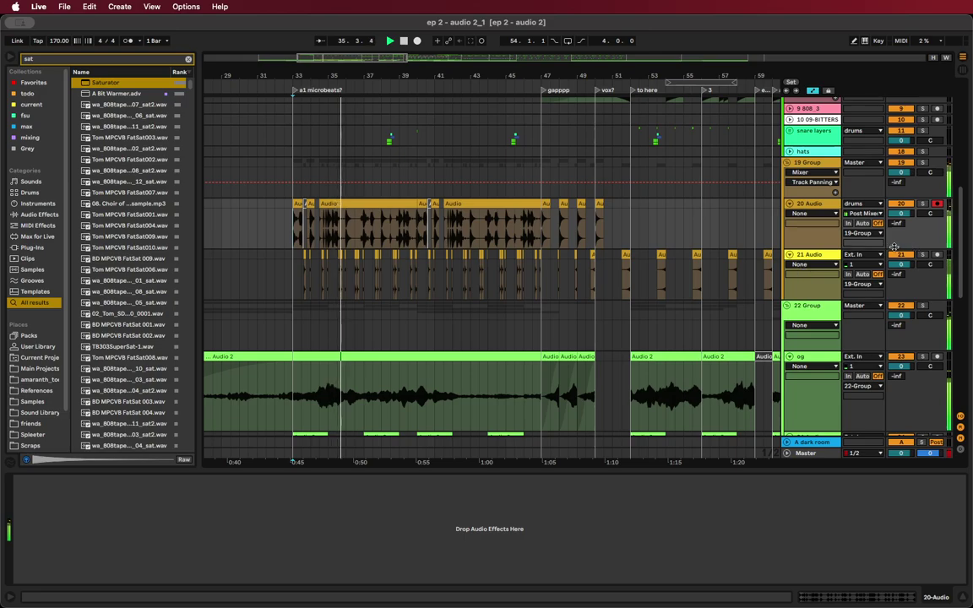
Collapse 19 Group and add an armed audio track below it that takes its input from 19-Group
double_click(805, 162)
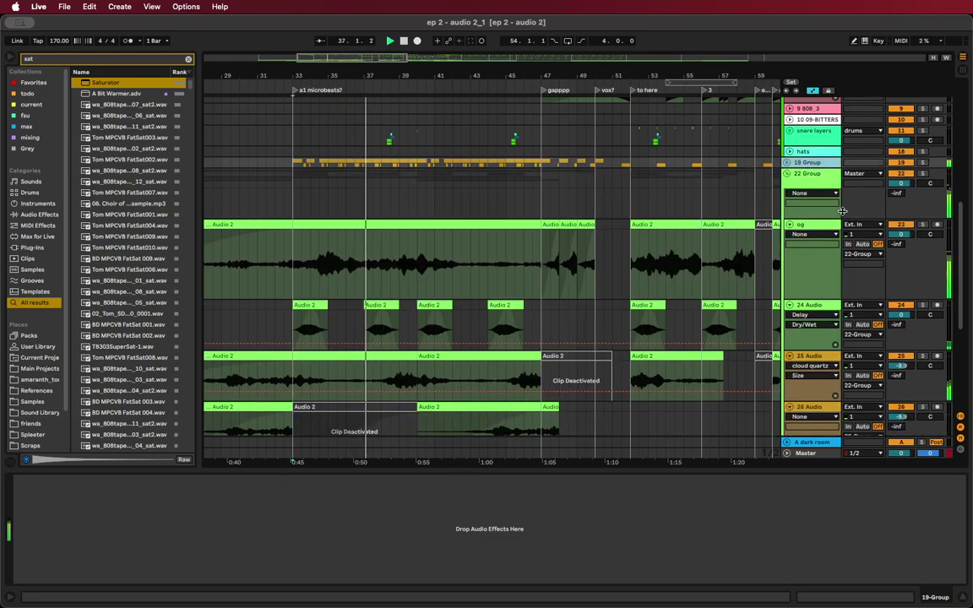
key("super+t")
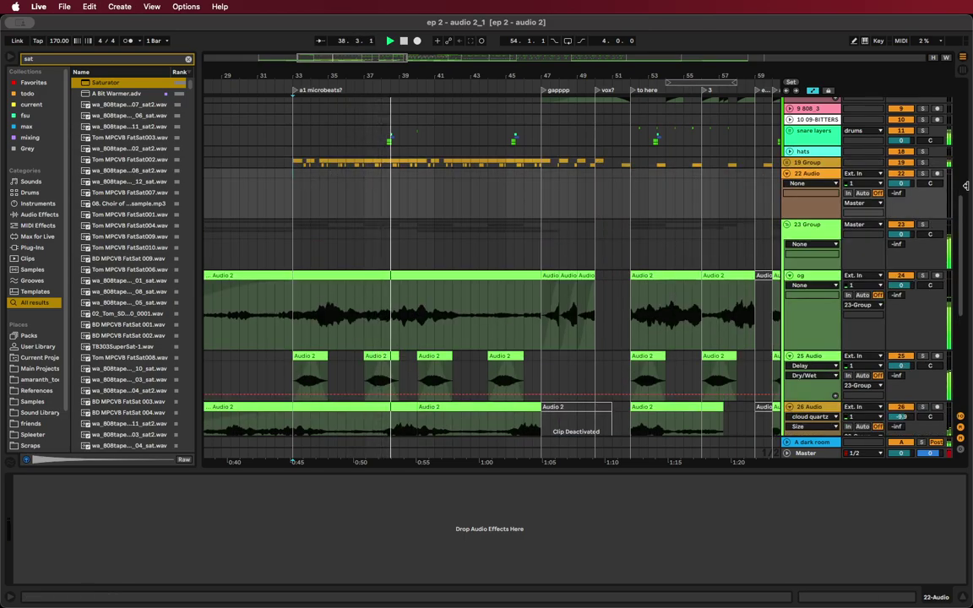
left_click(858, 174)
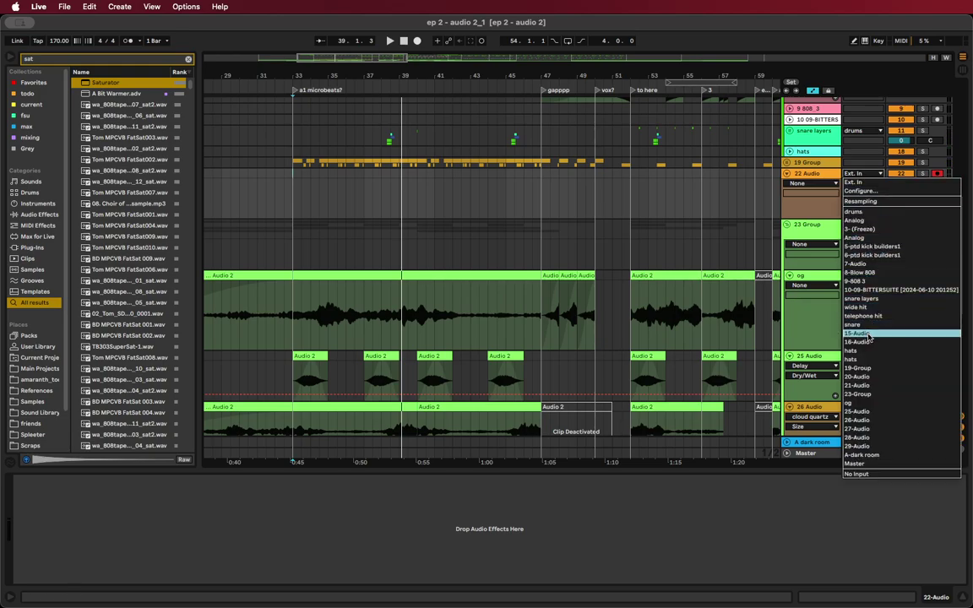
left_click(871, 368)
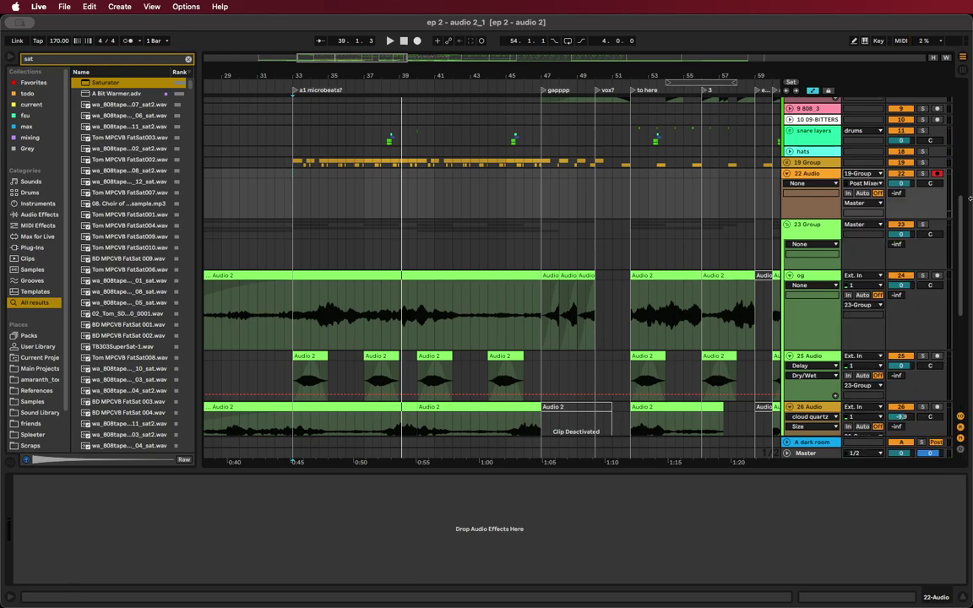
Record the 19 Group output onto the new 22 Audio track from bar 33 to bar 52
key("F9")
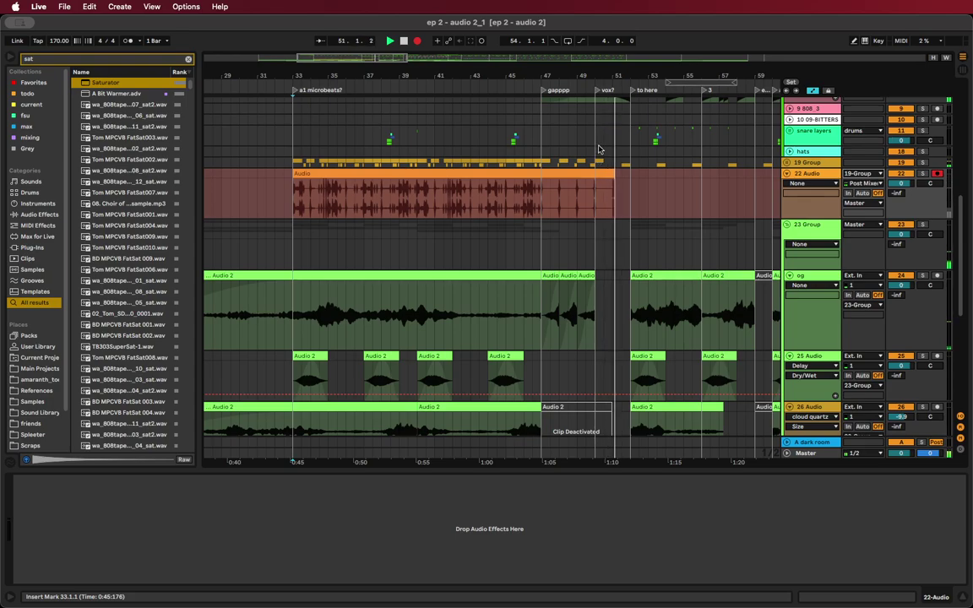
key("space")
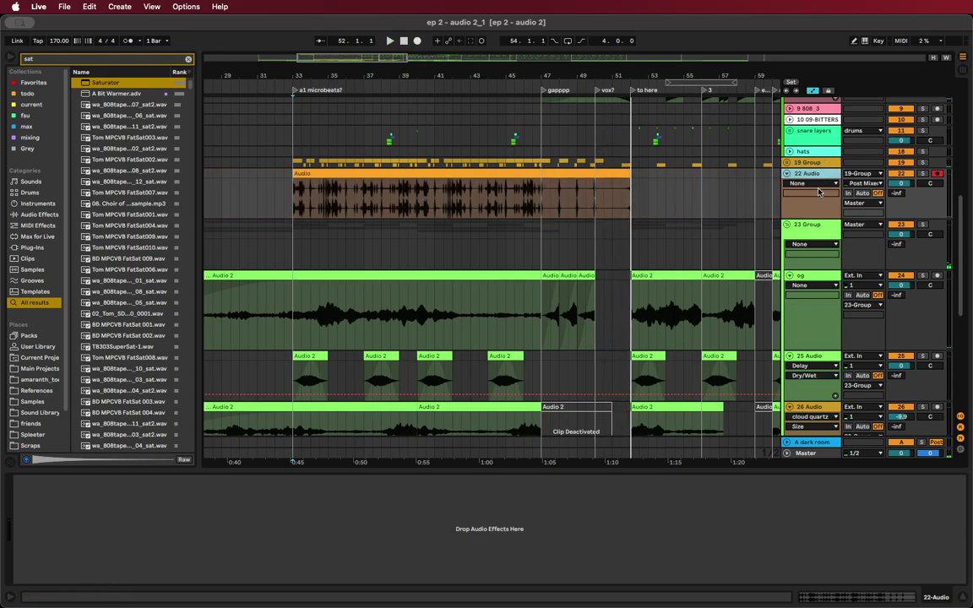
Load the FSU Artifact Timefuck Deluxe rack from the fsu collection through a new MIDI track and move it onto the 22 Audio track
key("super+shift+t")
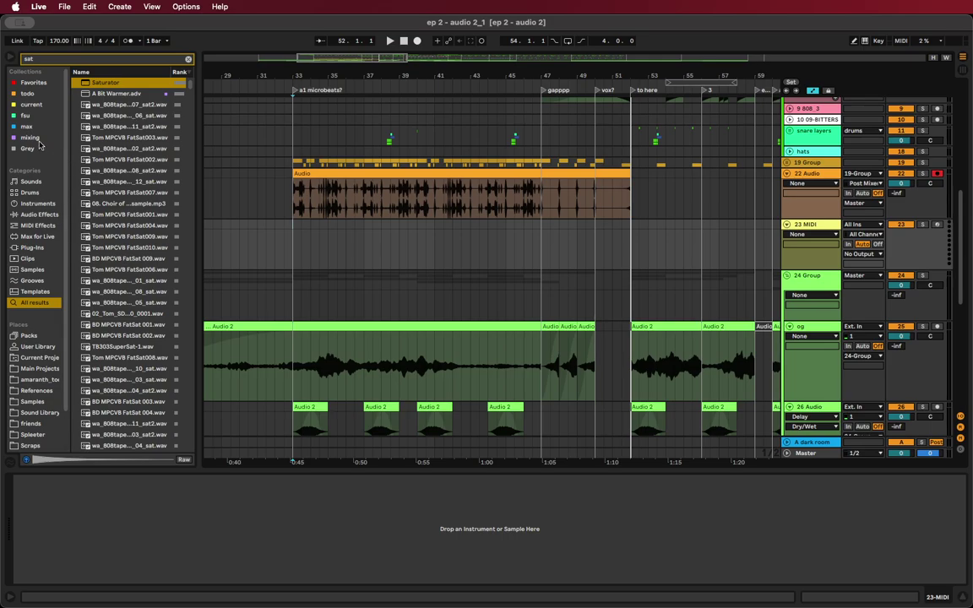
left_click(26, 116)
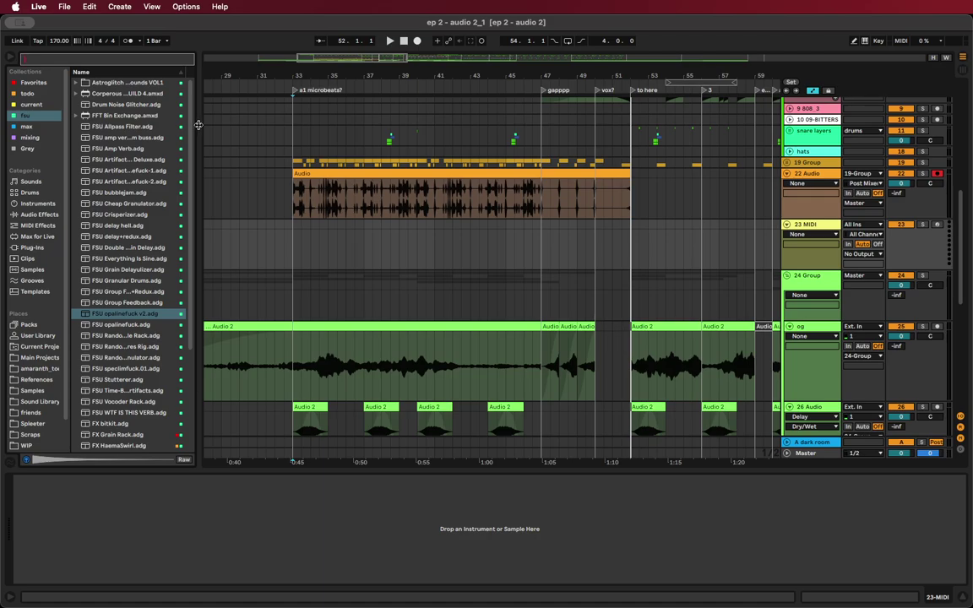
left_click_drag(198, 125, 255, 127)
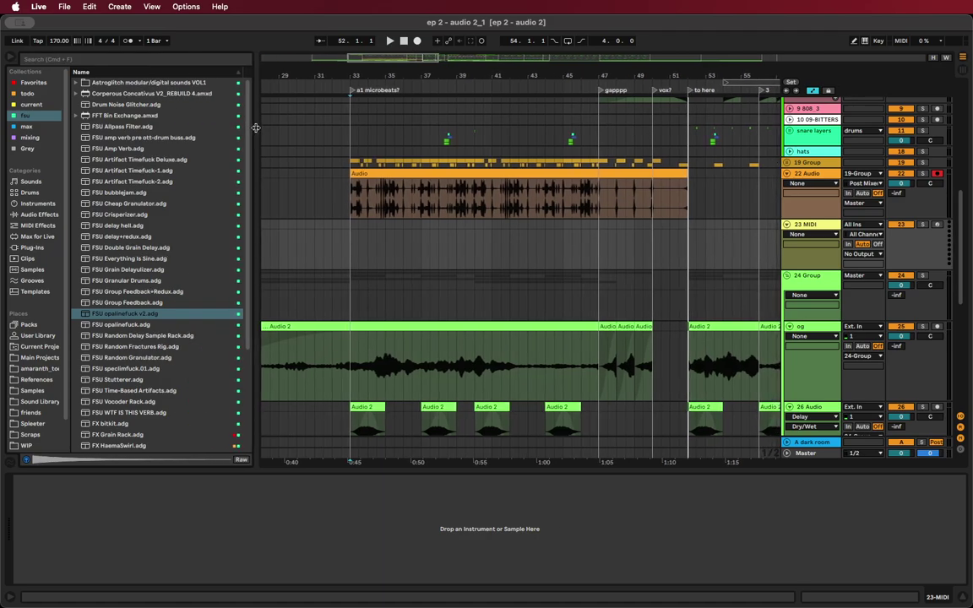
left_click(167, 160)
left_click_drag(761, 231, 761, 231)
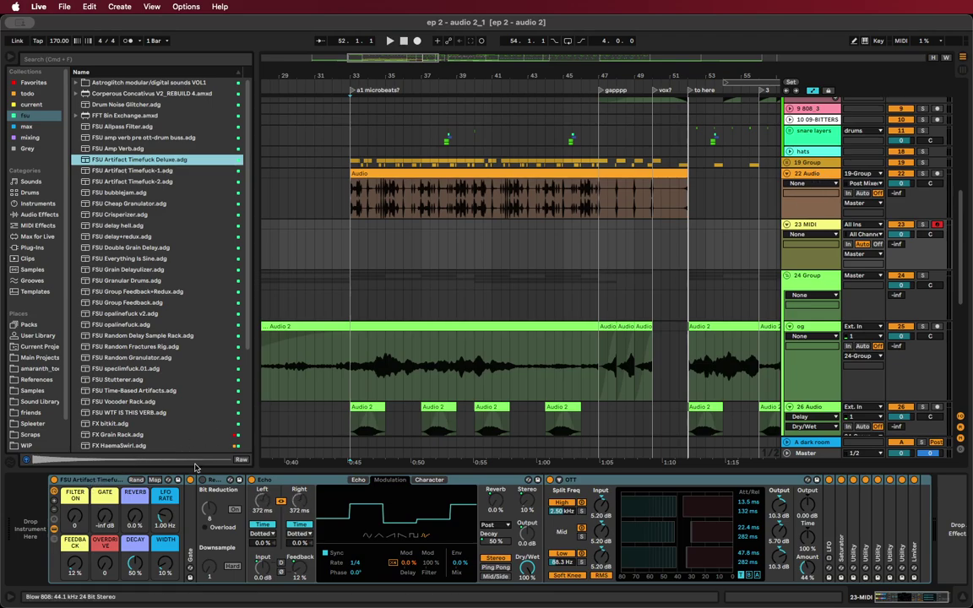
left_click(121, 480)
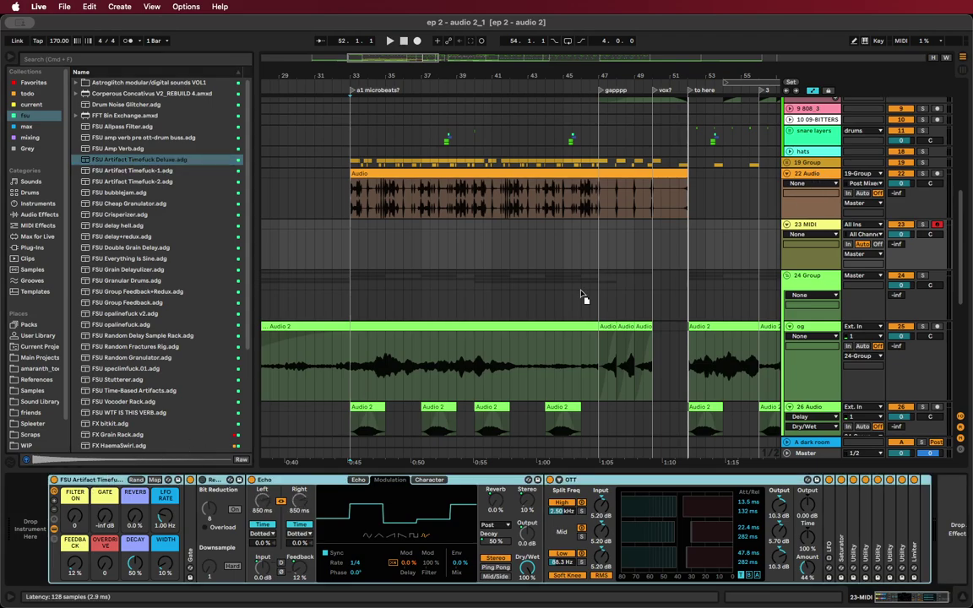
left_click(806, 178)
Solo 22 Audio, play it from bar 33, and set the rack's GATE macro to -12.0 dB
left_click(926, 173)
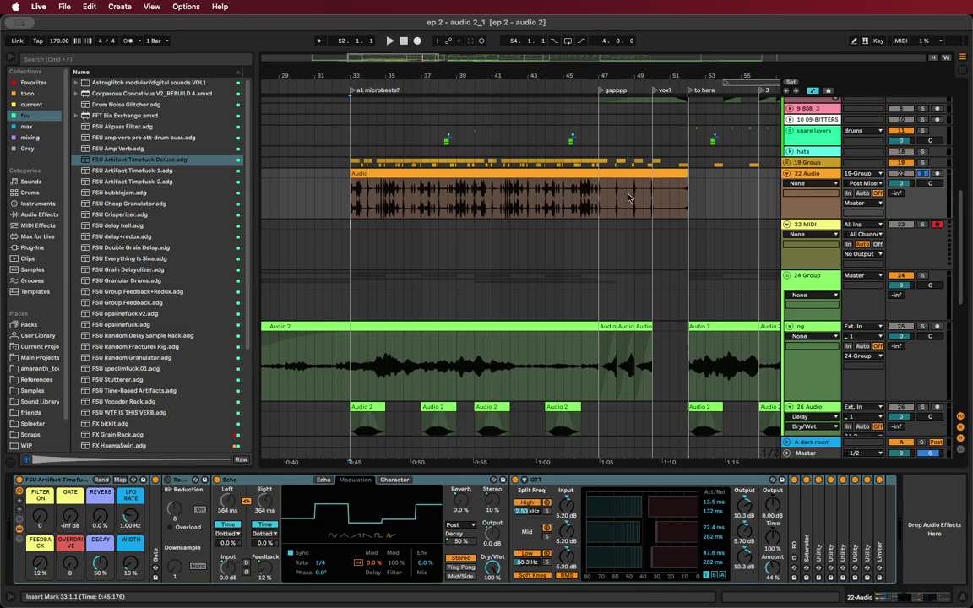
left_click(365, 174)
key("space")
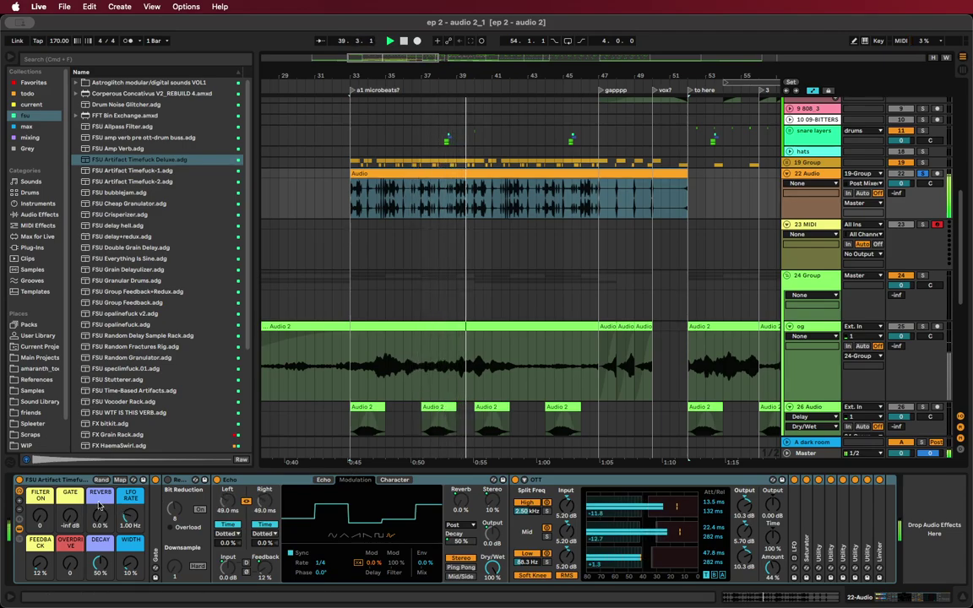
mouse_move(70, 515)
left_mouse_down()
mouse_move(70, 502)
mouse_move(70, 514)
left_mouse_up()
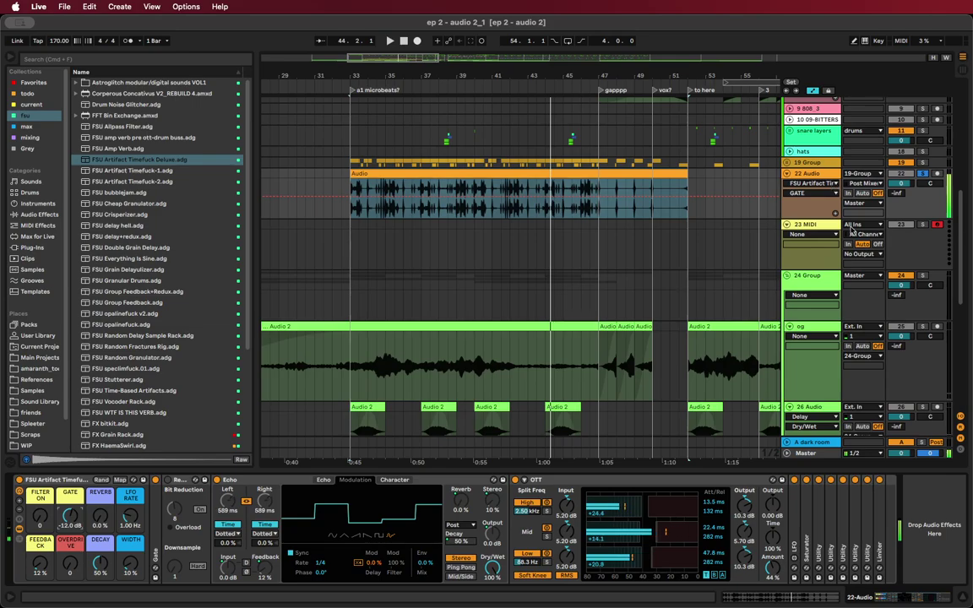
Delete the empty 23 MIDI track
left_click(813, 230)
key("Delete")
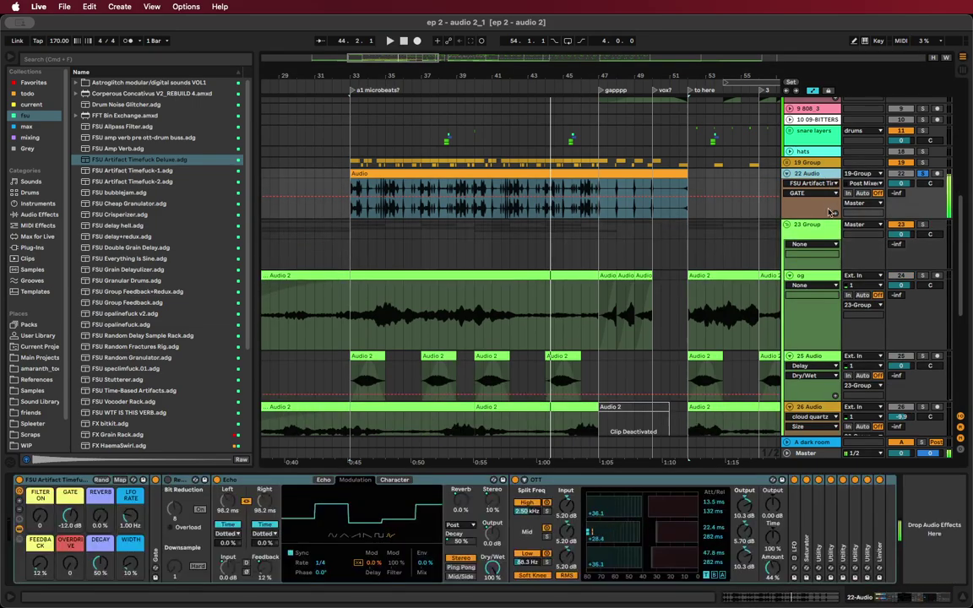
key("super+z")
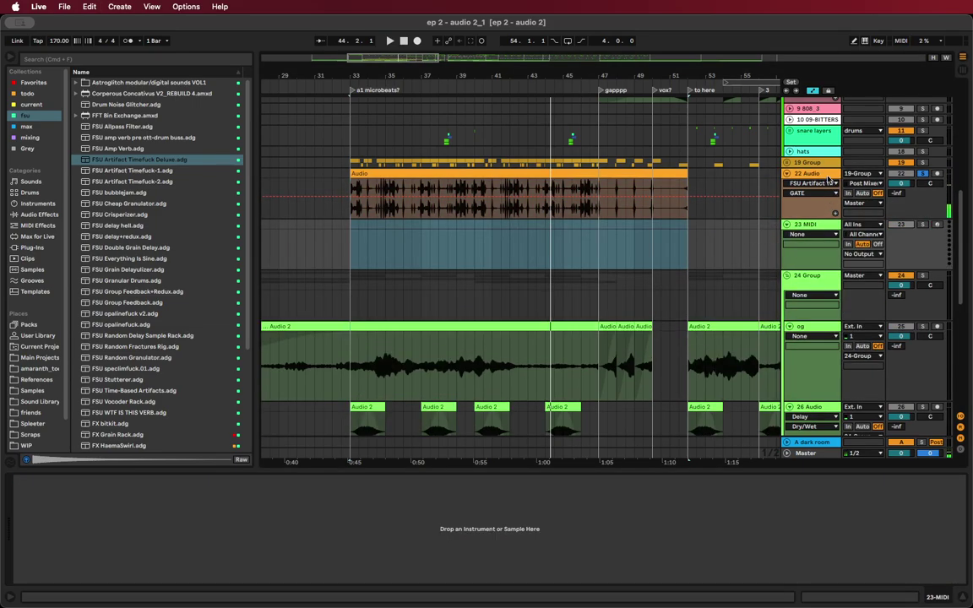
key("Delete")
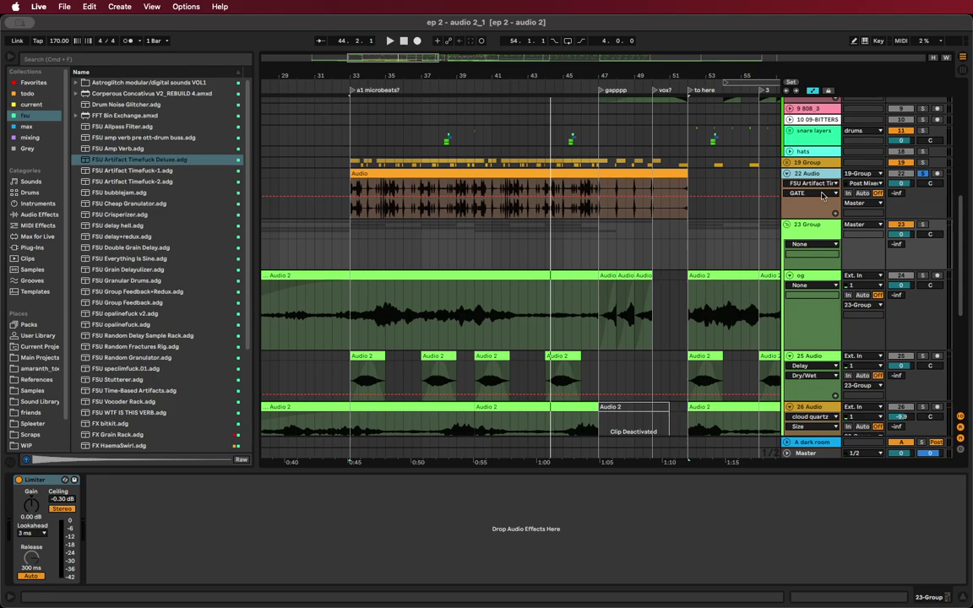
Add an armed audio track below 22 Audio that takes its input from 22-Audio
key("super+t")
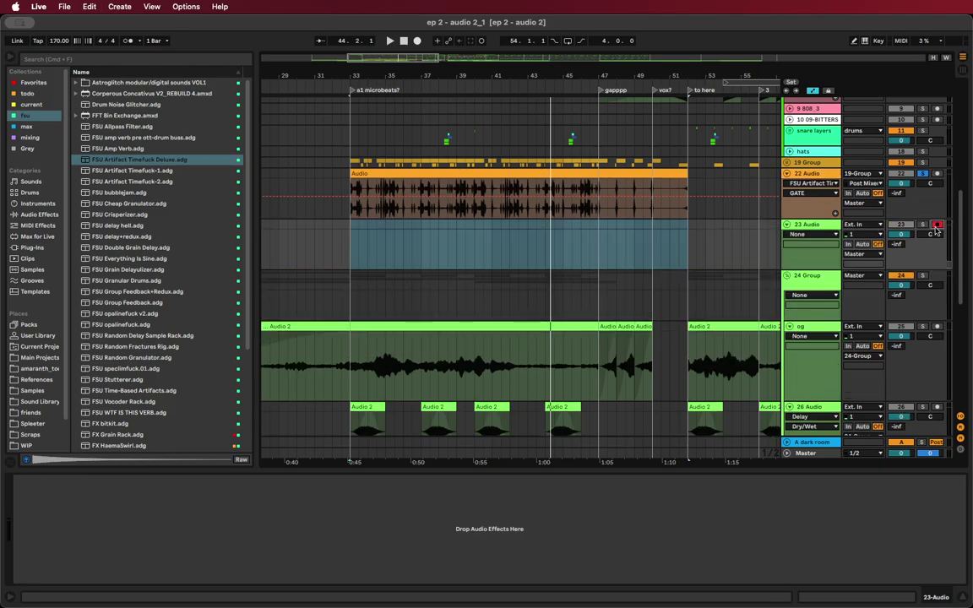
left_click(873, 225)
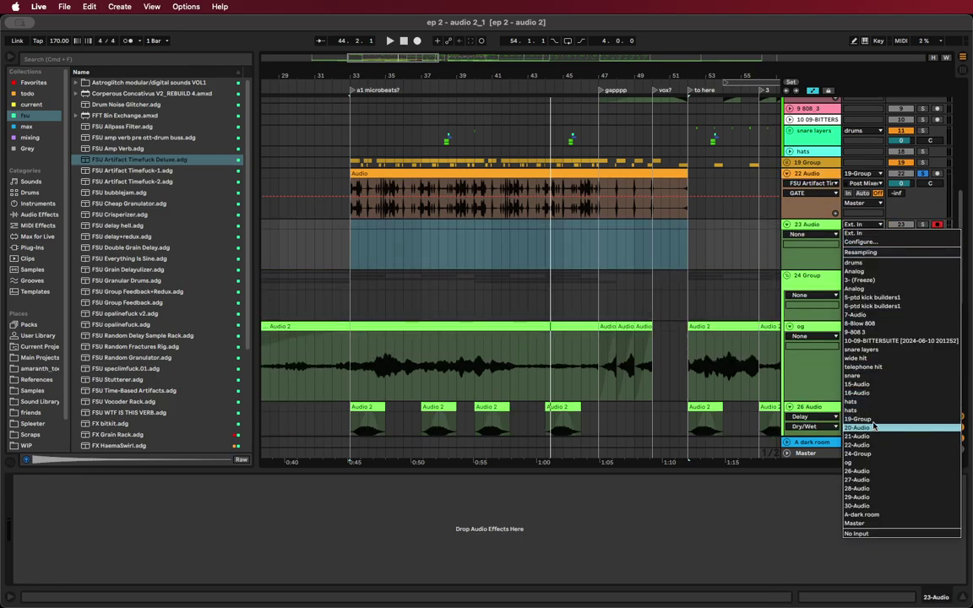
left_click(860, 446)
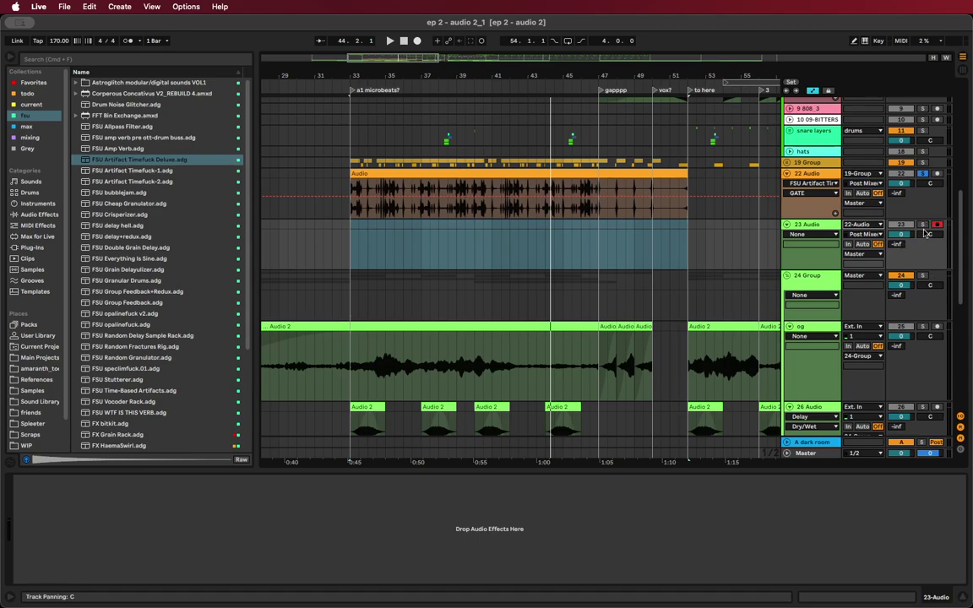
Record 22 Audio onto 23 Audio from bar 33 to bar 54, changing FILTER ON to 122 and GATE to -31.1 dB during the take
key("F9")
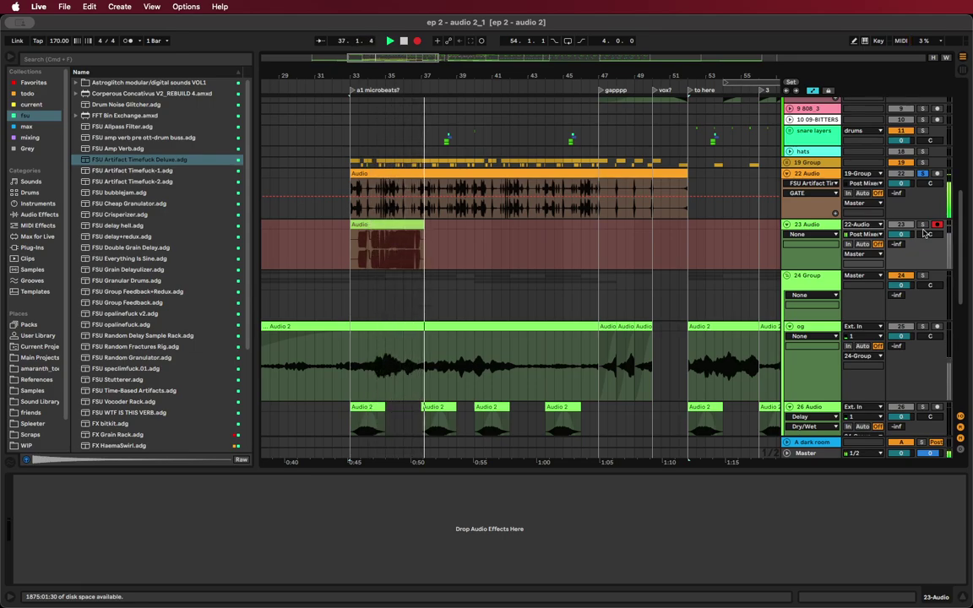
left_click(839, 180)
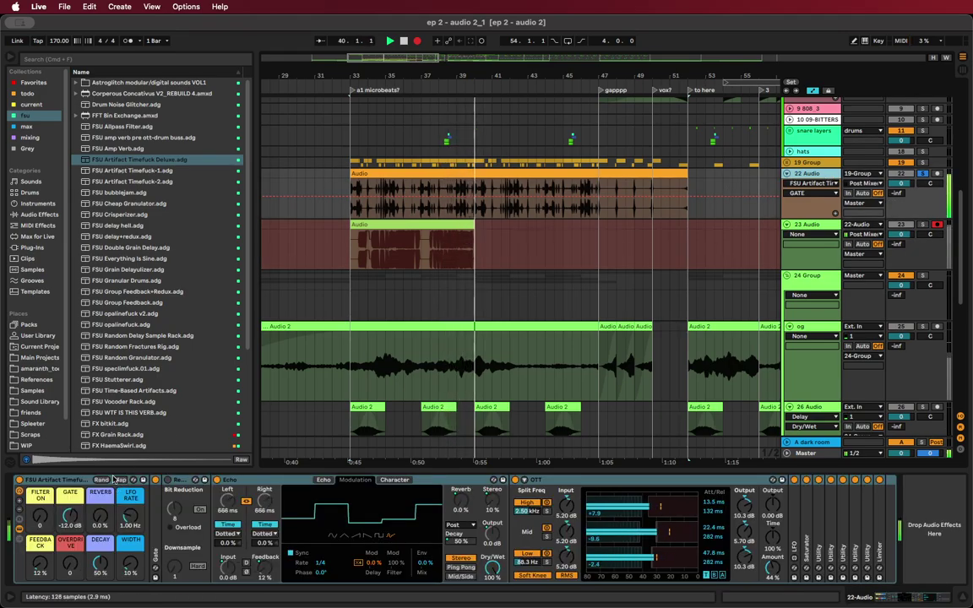
left_click_drag(39, 516, 36, 466)
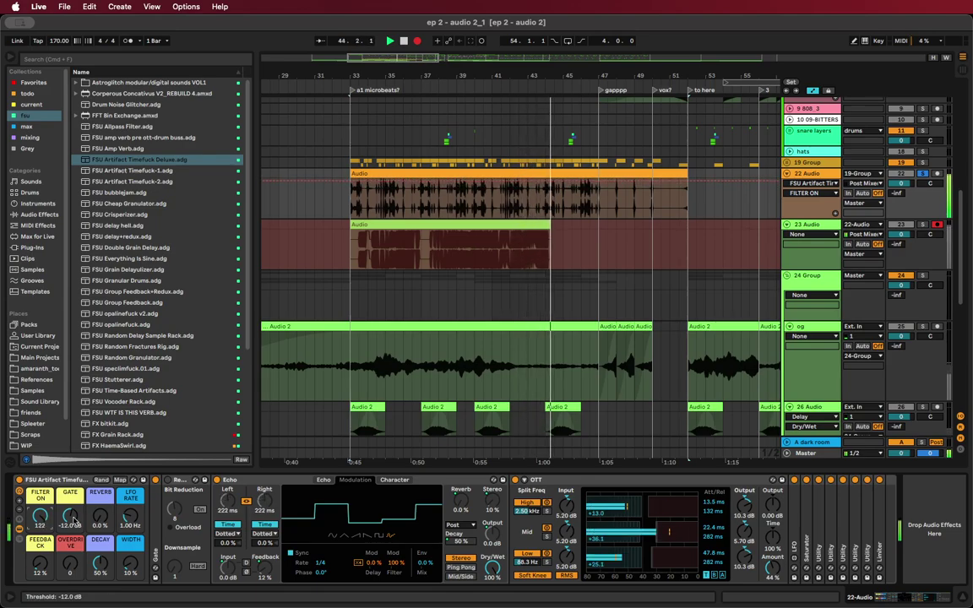
left_click_drag(75, 520, 74, 553)
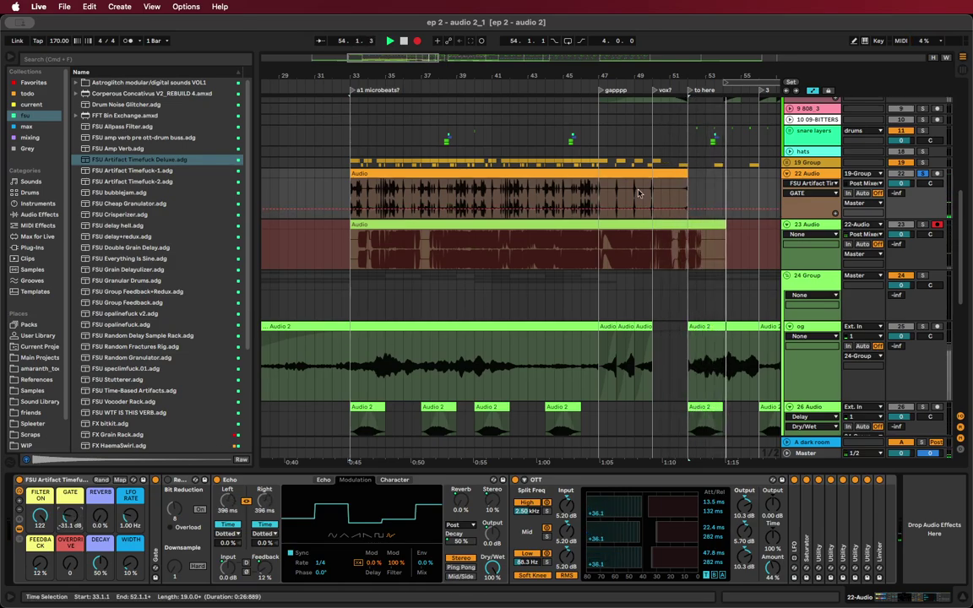
key("space")
Move the bar 33 to 52 portion of the recorded take on 23 Audio back to start at bar 11
key("u")
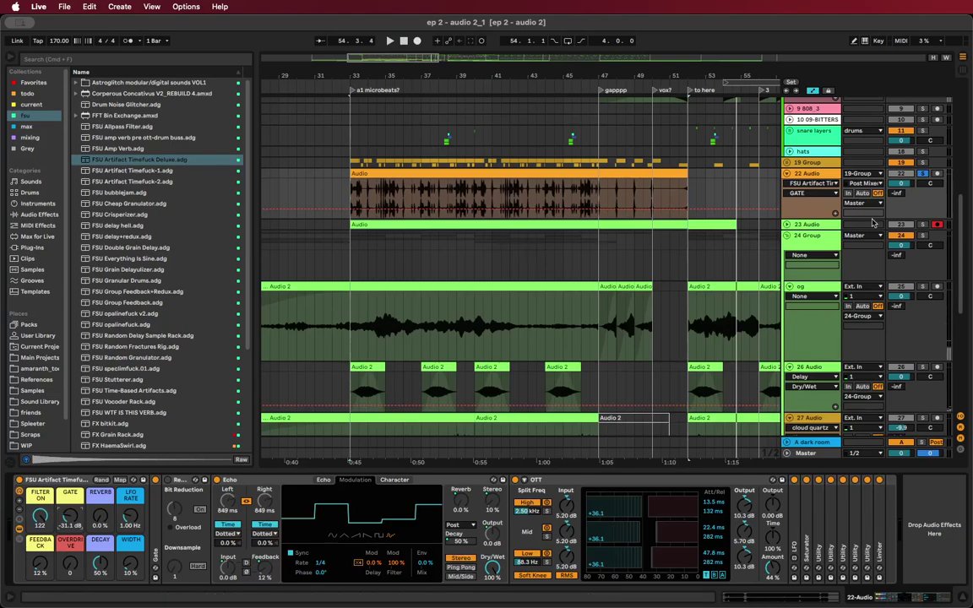
left_click(790, 225)
scroll(616, 225, "down", 5)
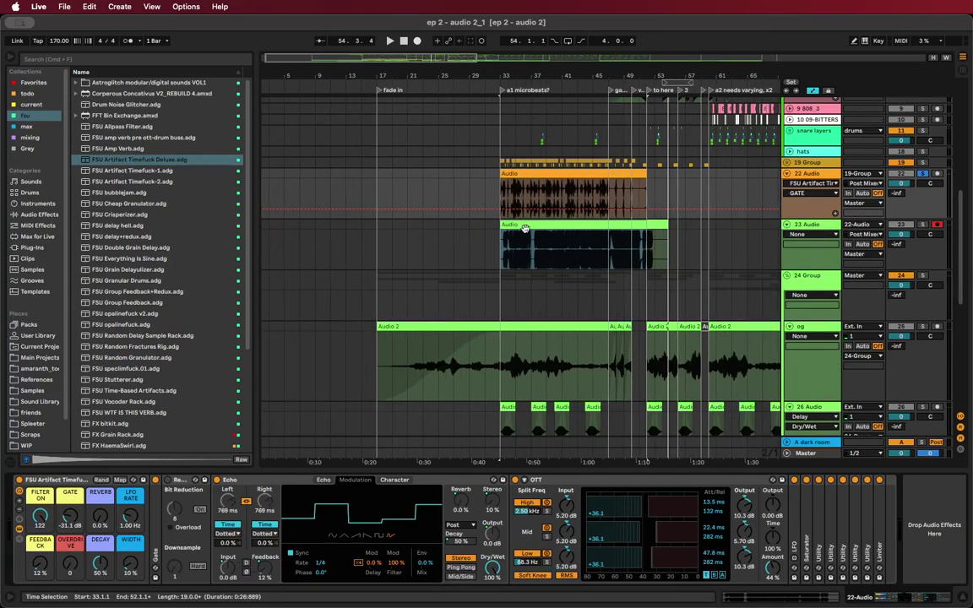
left_click_drag(524, 226, 391, 239)
Loop the arrangement over the 22 Audio clip from bar 33 to 52 and extend the moved take to just before bar 33
left_click(533, 186)
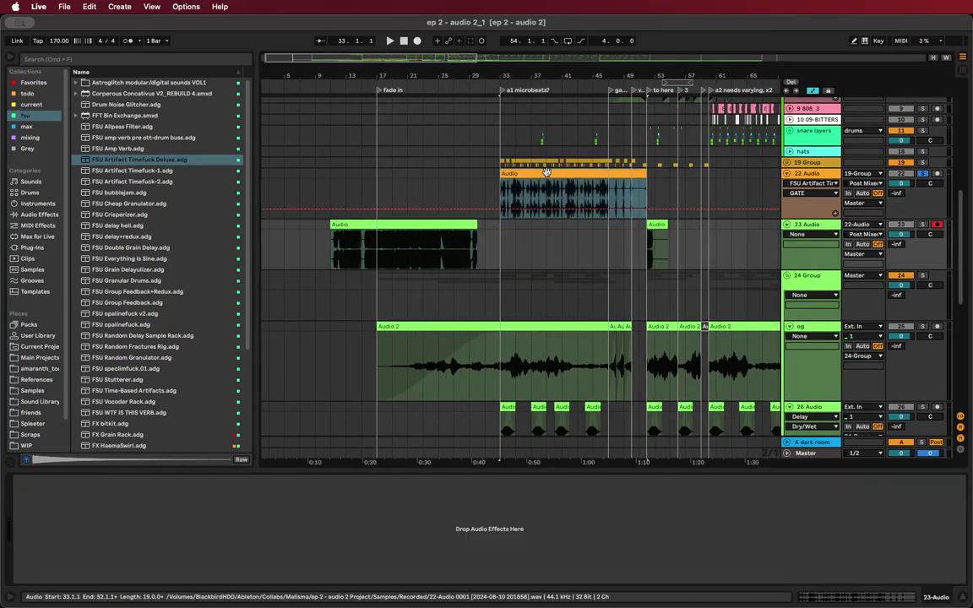
key("super+l")
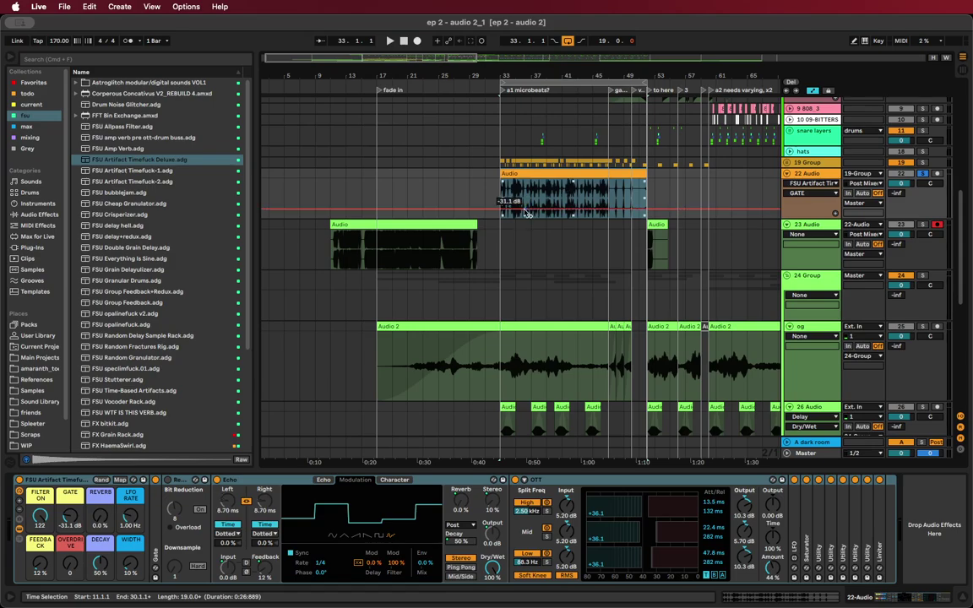
left_click_drag(478, 227, 503, 222)
left_click(522, 182)
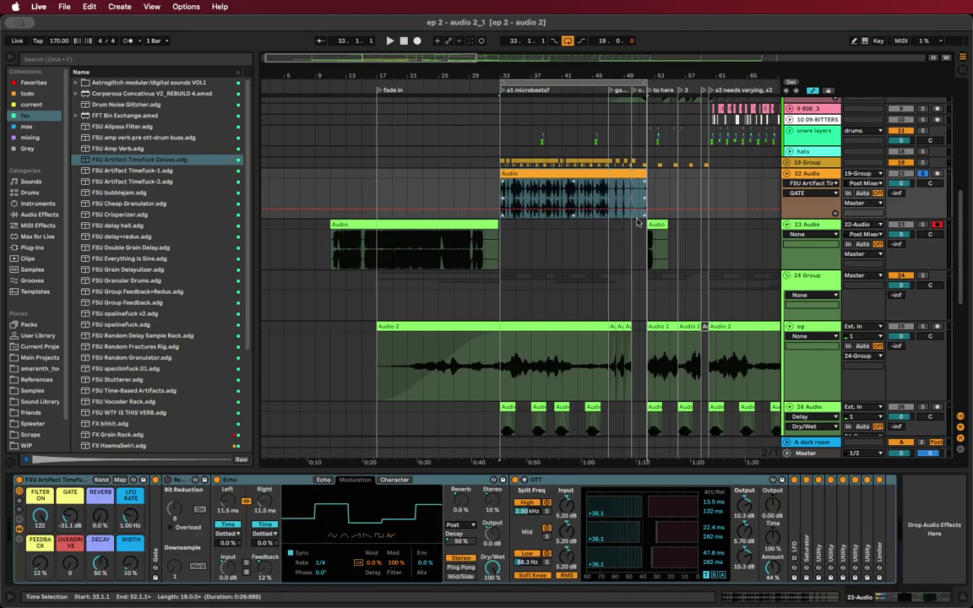
Record looped passes of 22 Audio onto 23 Audio while adjusting the rack, ending with GATE at -9.12 dB and FEEDBACK at 122 %
key("F9")
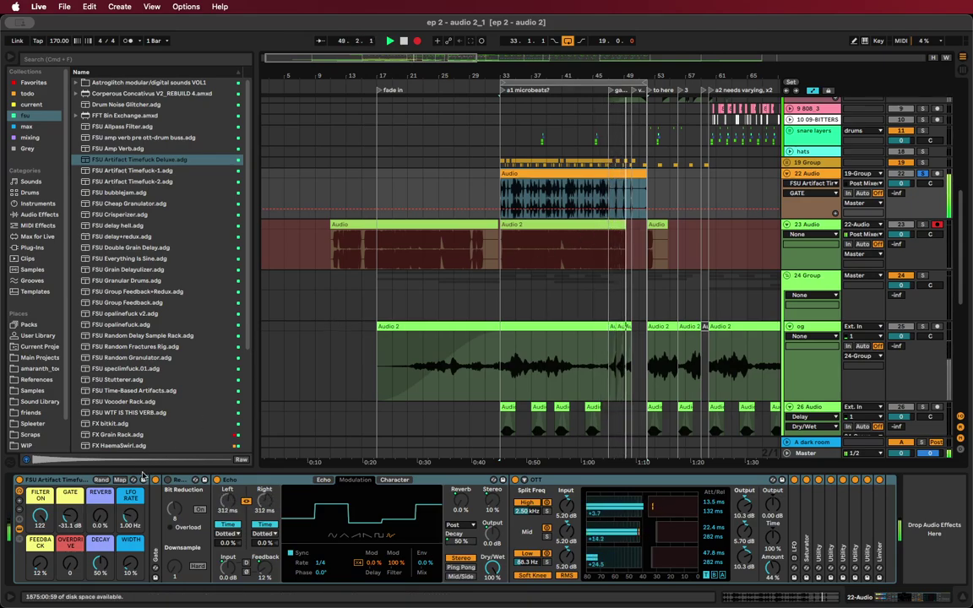
left_click_drag(70, 516, 70, 474)
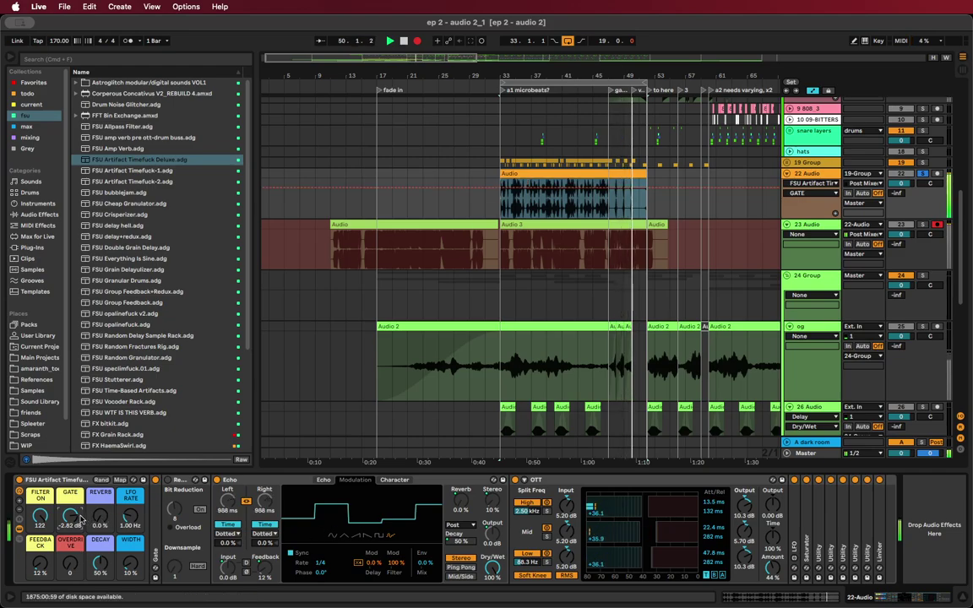
left_click_drag(70, 516, 40, 517)
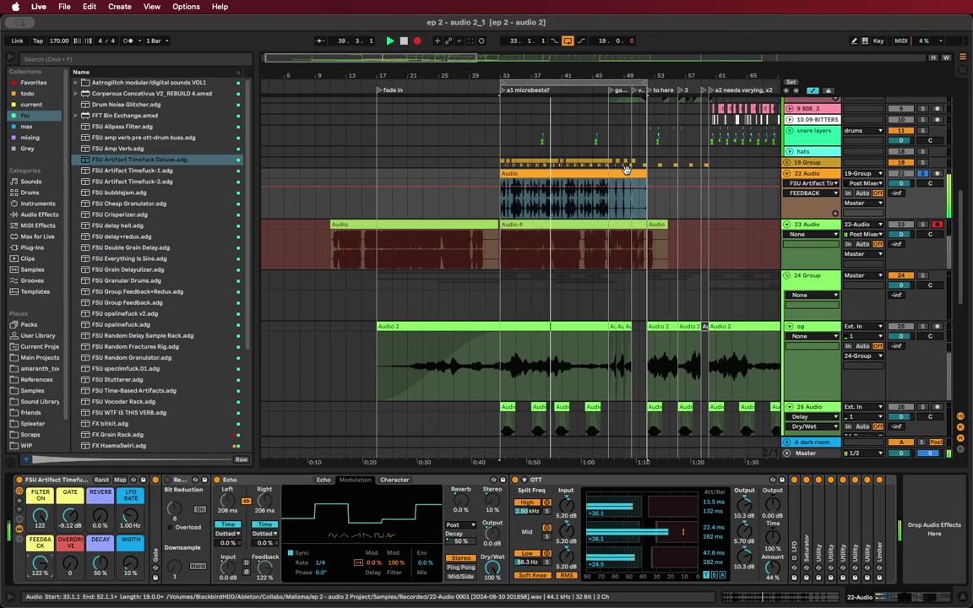
key("space")
Extend the Audio 4 take on 23 Audio over the later takes and move its start to 30.4.1 over the first take's silent end
key("minus")
key("minus")
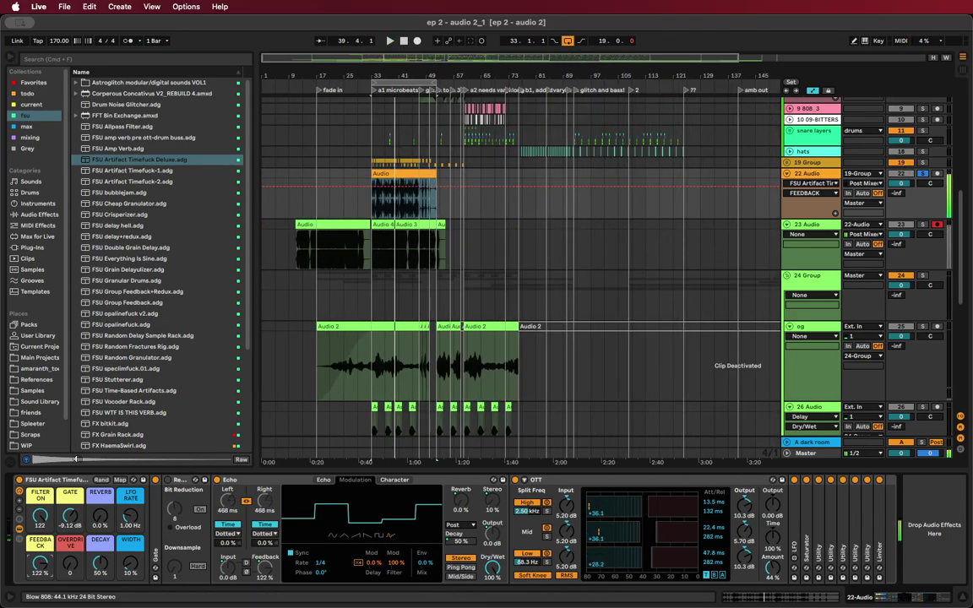
left_click(386, 224)
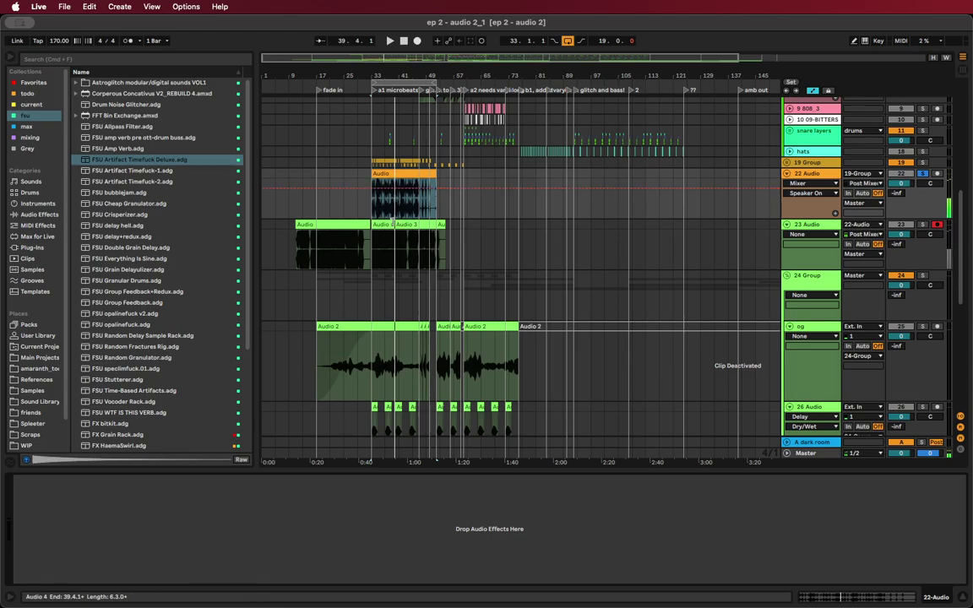
scroll(413, 225, "right", 1)
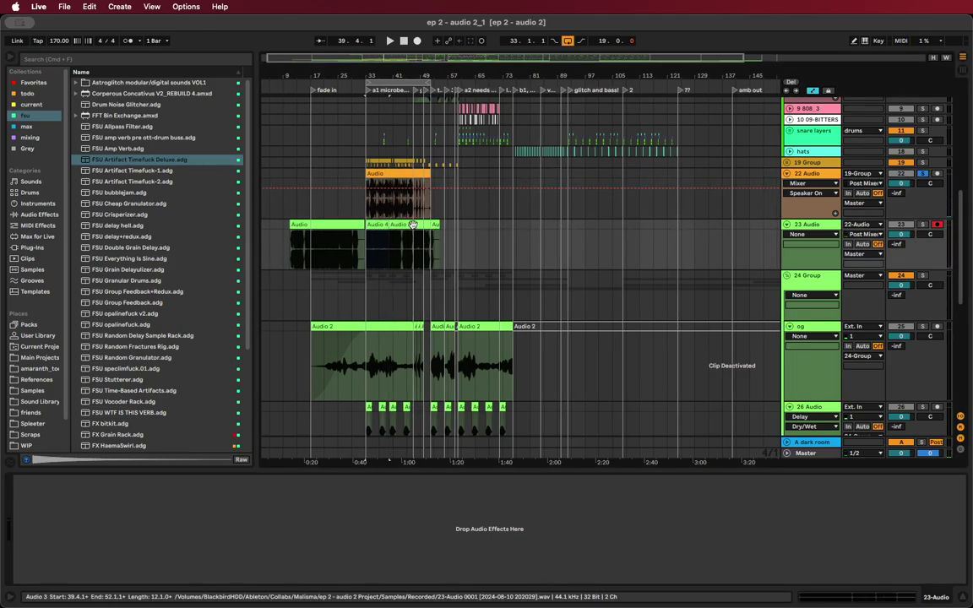
mouse_move(376, 224)
left_mouse_down()
mouse_move(658, 224)
mouse_move(667, 236)
mouse_move(499, 217)
mouse_move(550, 224)
mouse_move(394, 229)
left_mouse_up()
scroll(372, 243, "up", 5)
scroll(369, 245, "left", 4)
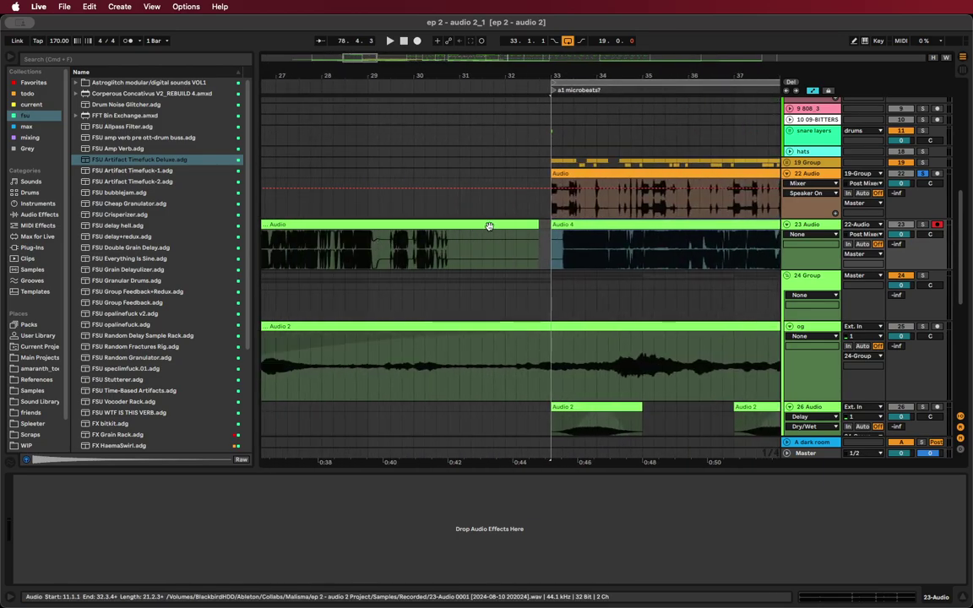
left_click_drag(583, 224, 486, 241)
Consolidate the two adjoining takes on 23 Audio into one clip and rename it tf
scroll(469, 244, "up", 8)
scroll(463, 246, "down", 12)
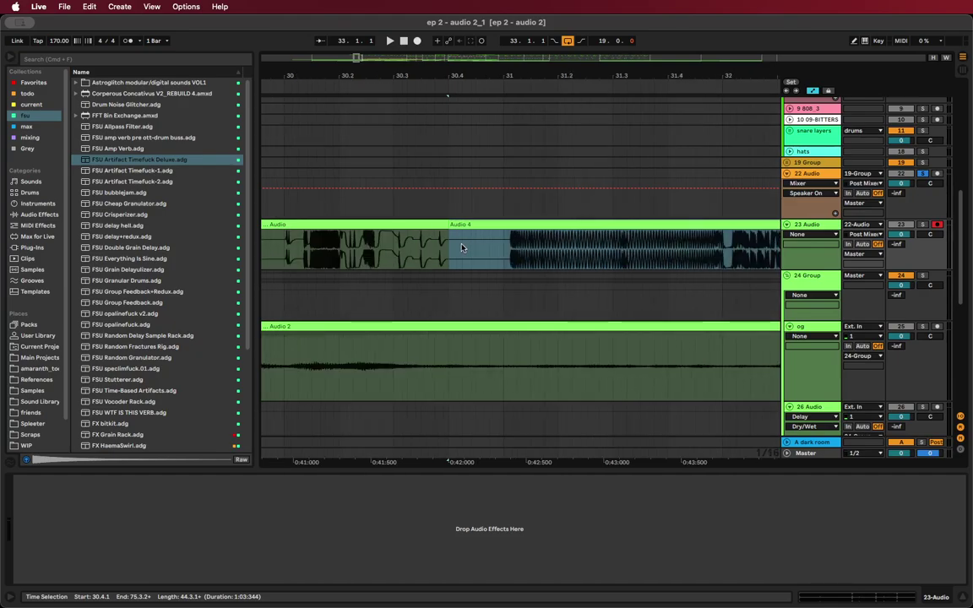
left_click(354, 226, "shift")
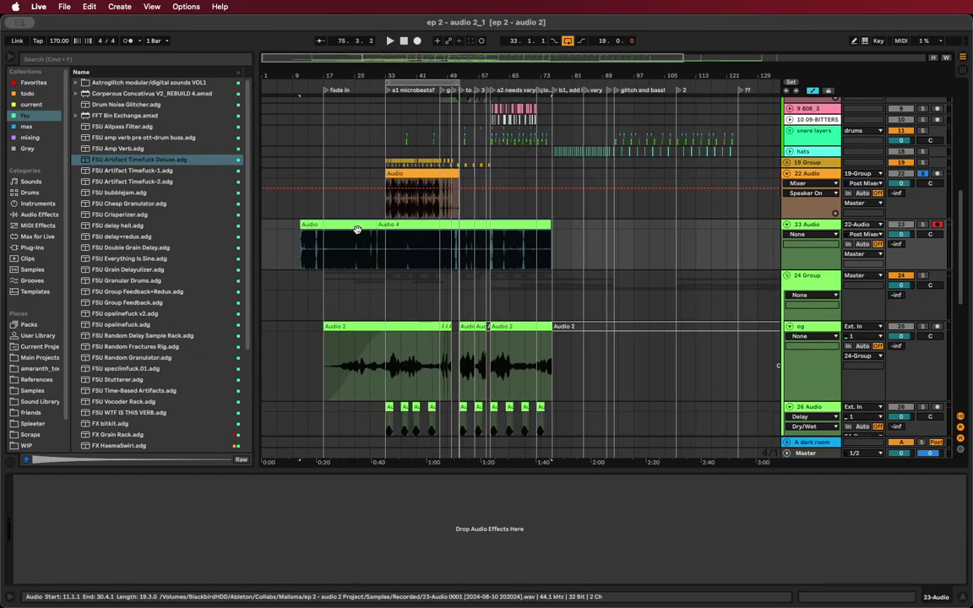
key("super+j")
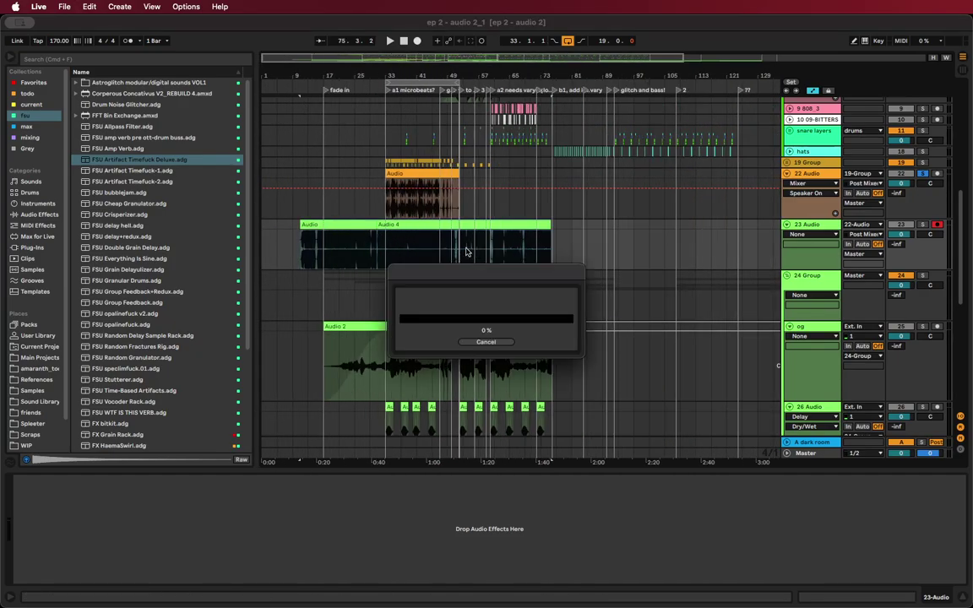
left_click(357, 222)
type("tf")
key("Return")
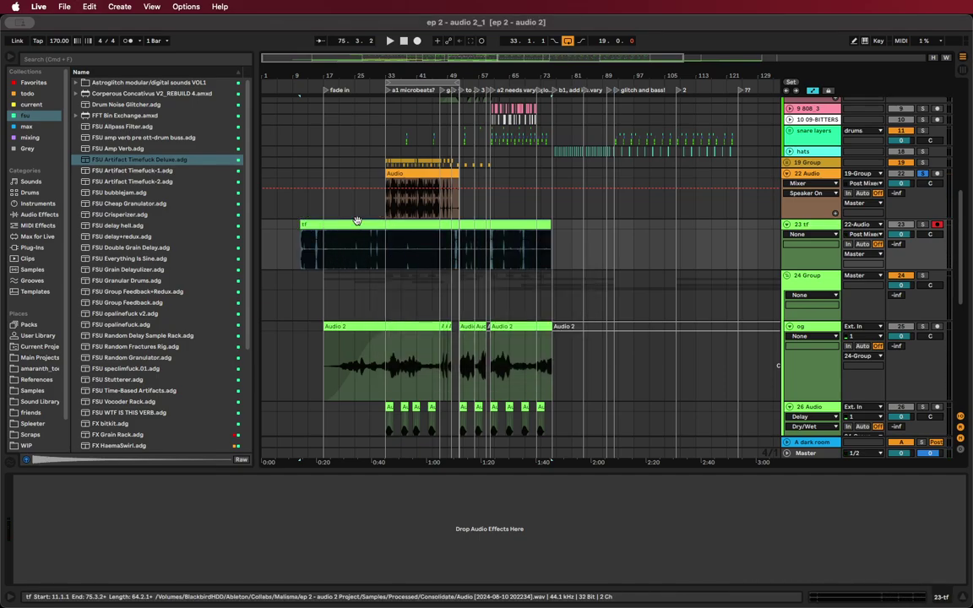
Move the tf clip to start at bar 87, solo its track, and play it from there
scroll(365, 223, "down", 2)
left_click_drag(365, 224, 641, 247)
left_click(923, 225)
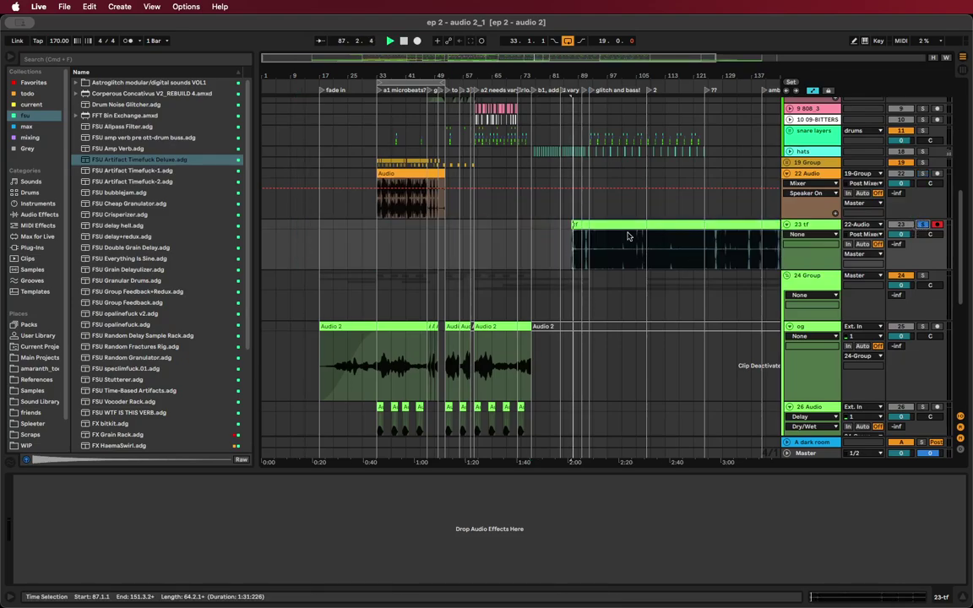
Audition the tf clip from bars 97 and 101 and turn off its transient looping, with the transient envelope at 0
left_click(615, 250)
key("space")
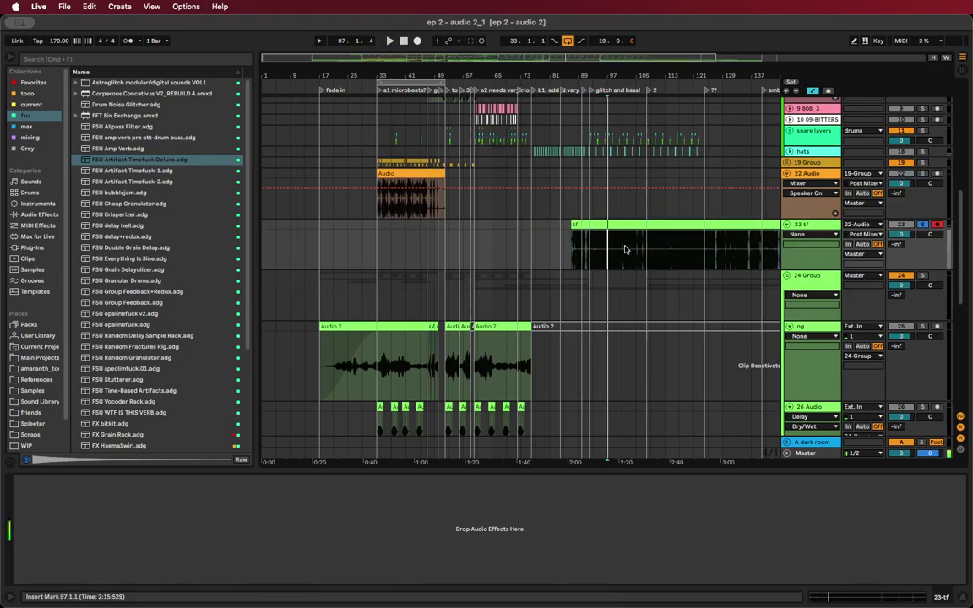
left_click(684, 255)
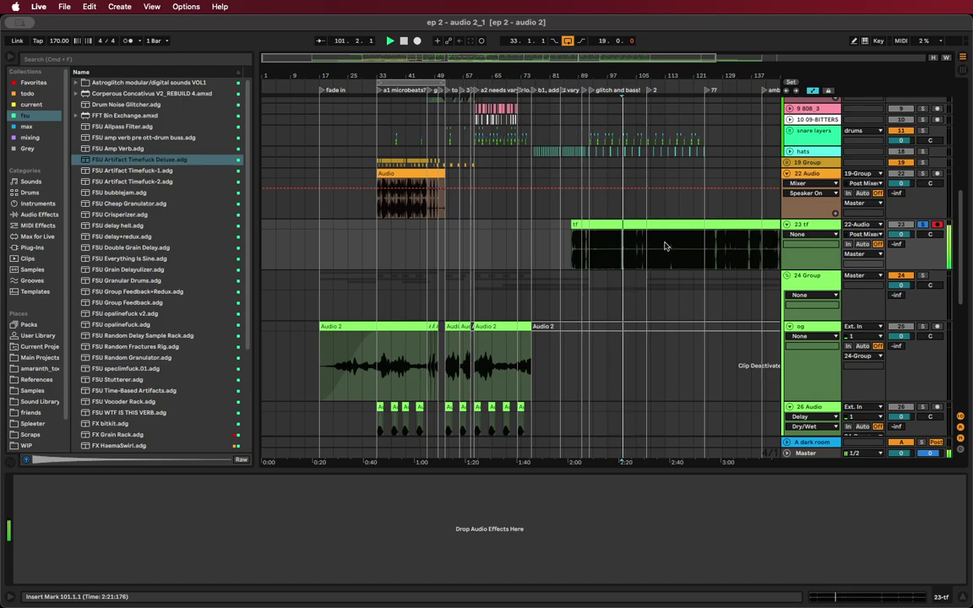
double_click(652, 227)
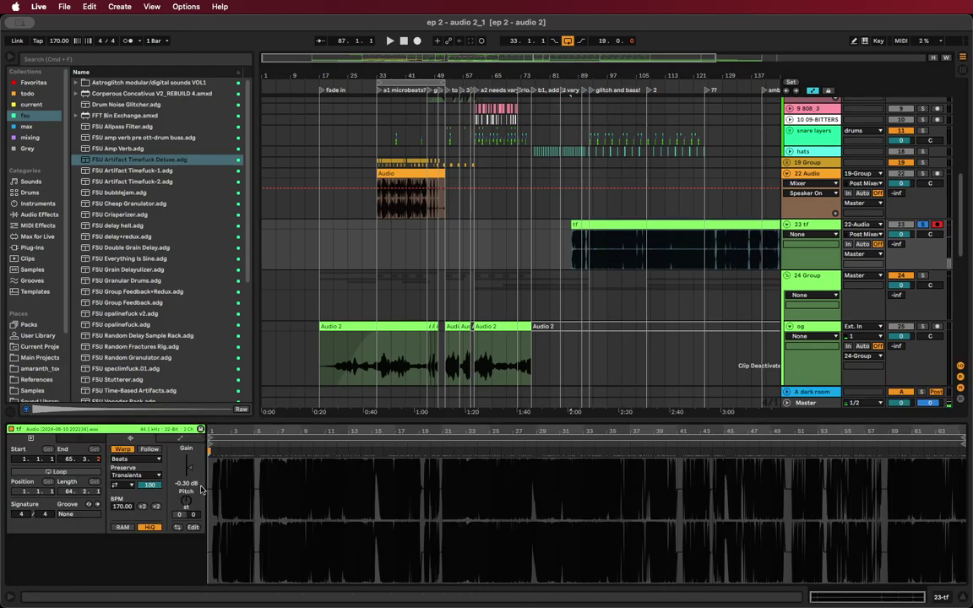
left_click(131, 488)
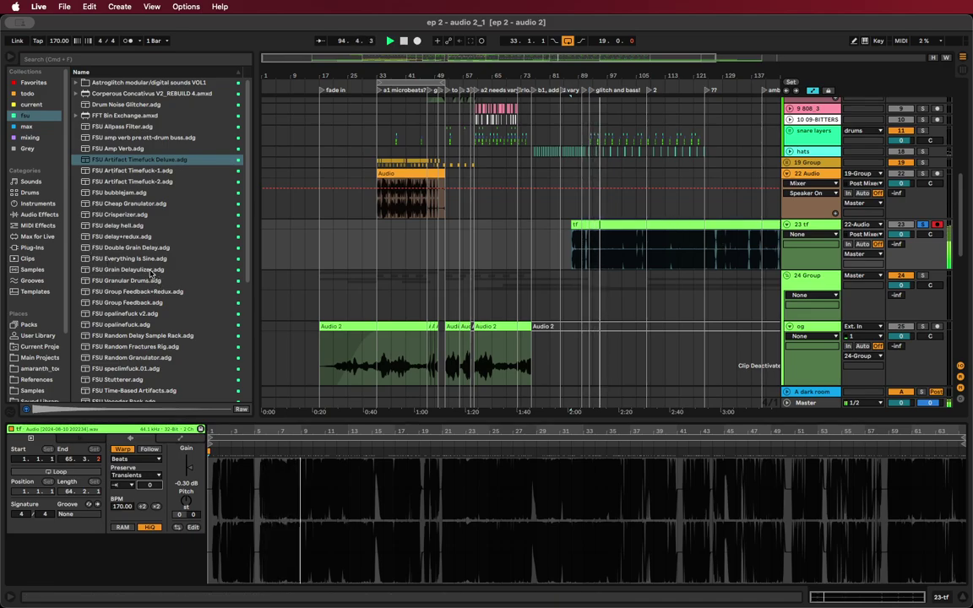
Load the FSU Grain Delayulizer rack onto track 23 tf and freeze the track
left_click_drag(147, 272, 809, 244)
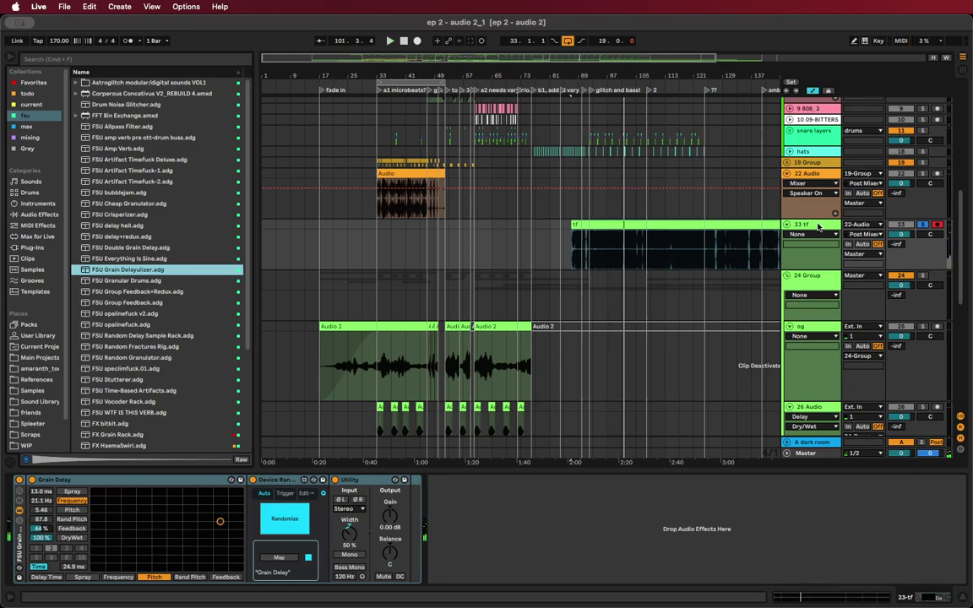
left_click(817, 226)
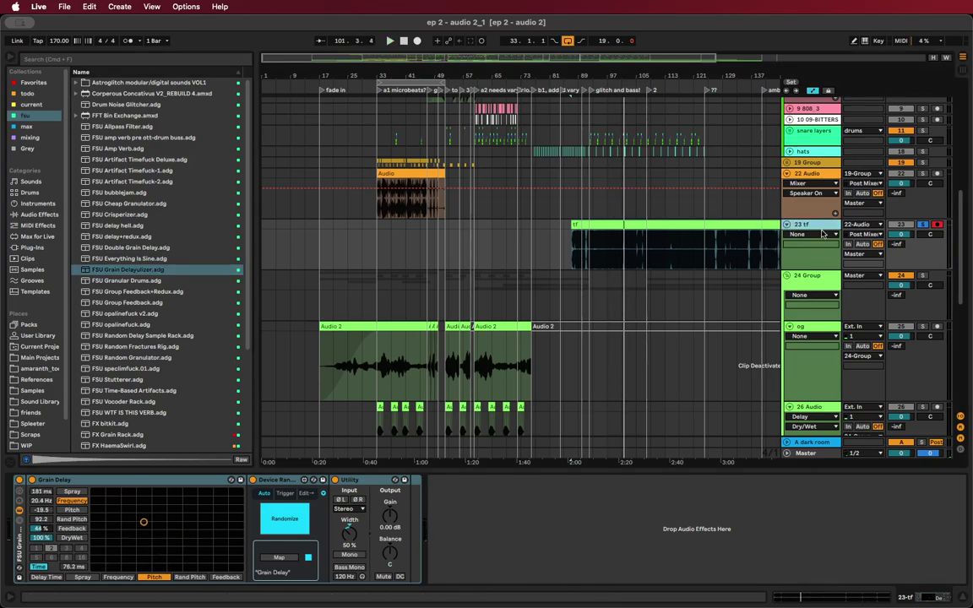
right_click(816, 226)
left_click(837, 294)
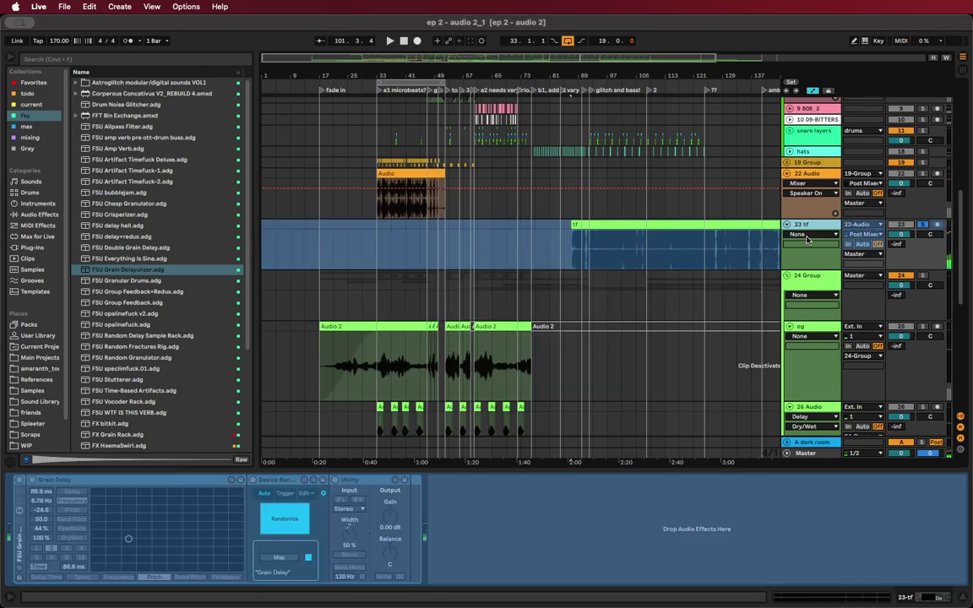
Insert an audio track below 23 tf and copy the frozen tf clip onto it at bar 87
key("super+t")
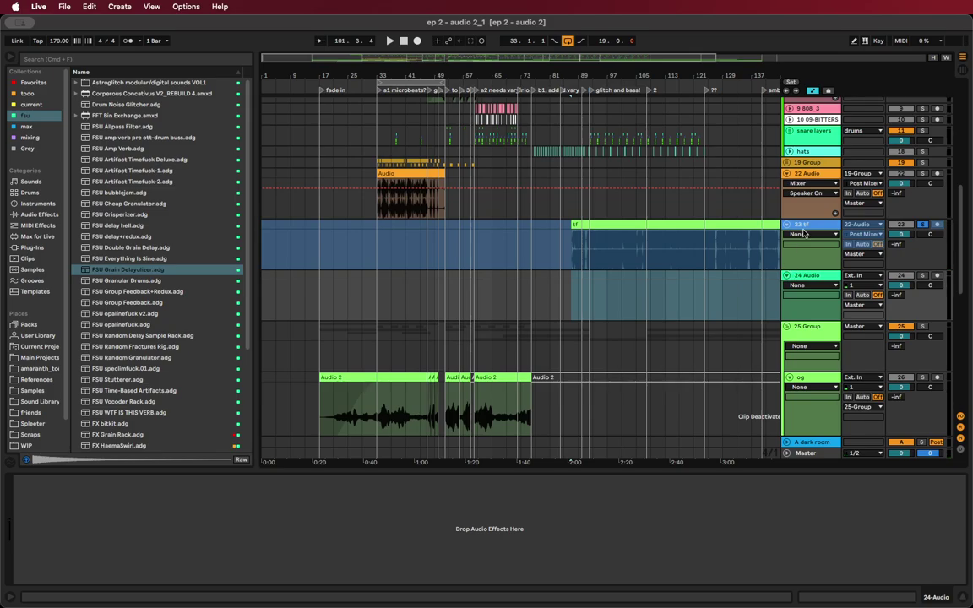
left_click_drag(703, 224, 705, 292)
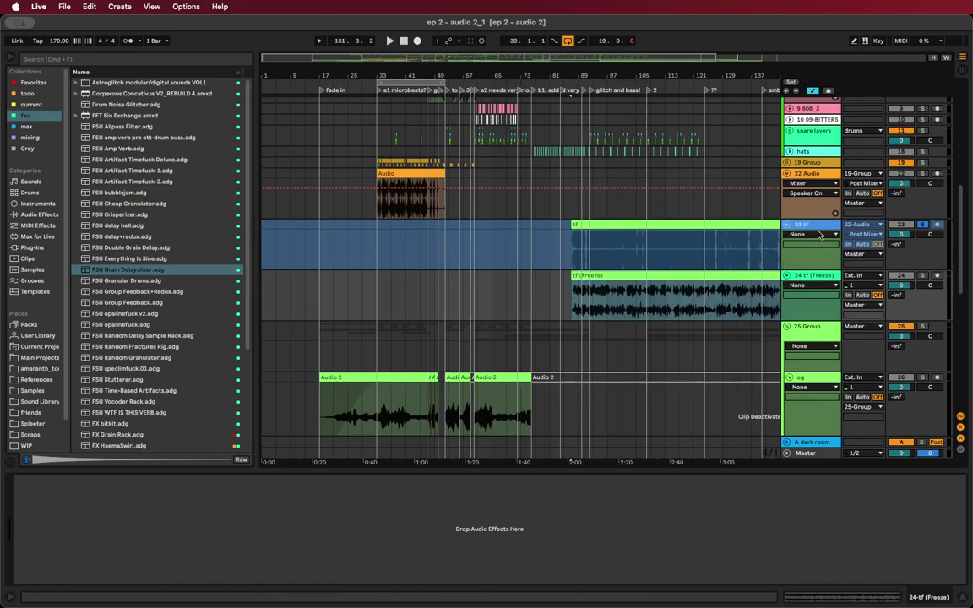
Unfreeze track 23 tf and delete its FSU Grain Delayulizer rack
right_click(818, 235)
left_click(798, 267)
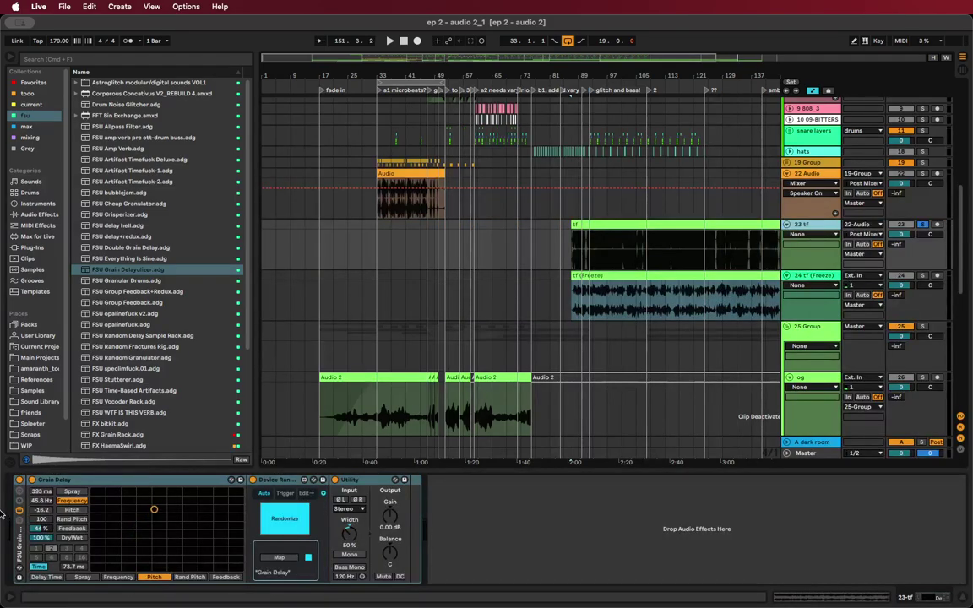
left_click(23, 544)
key("Delete")
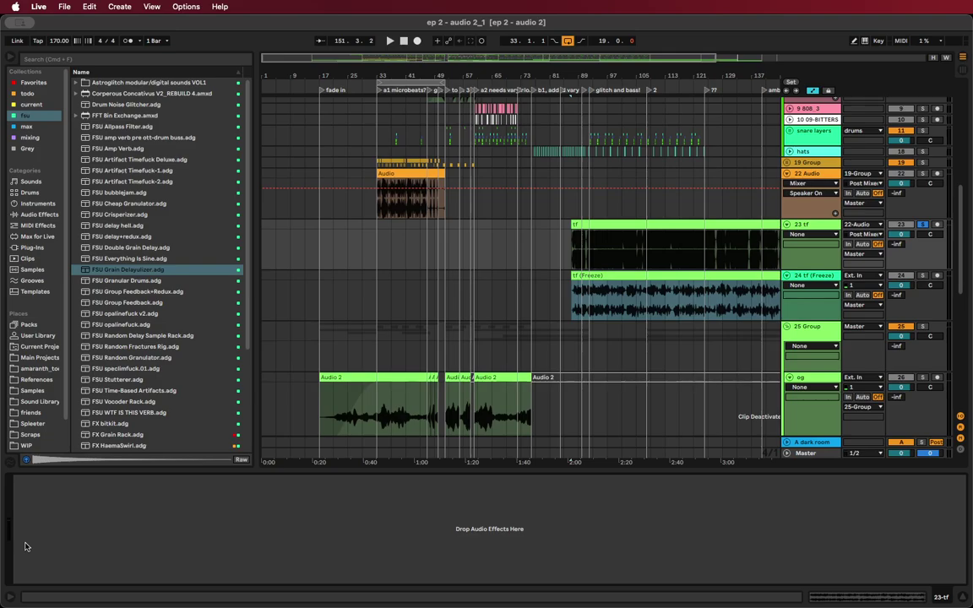
Solo the track holding the tf (Freeze) clip and audition it from bar 87 and from 95.3.1
left_click(925, 277)
key("space")
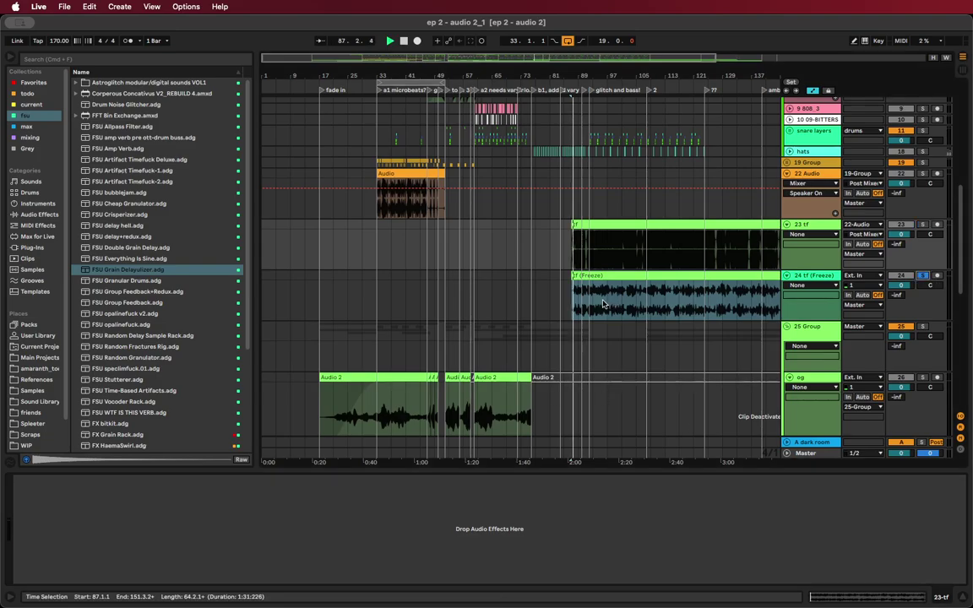
scroll(604, 304, "up", 5)
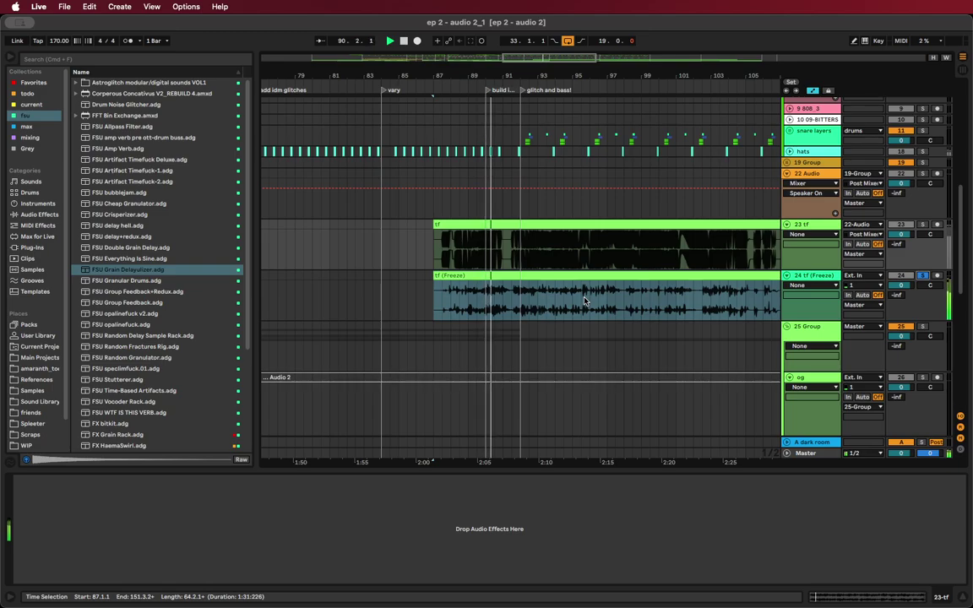
left_click(584, 300)
key("space")
key("space")
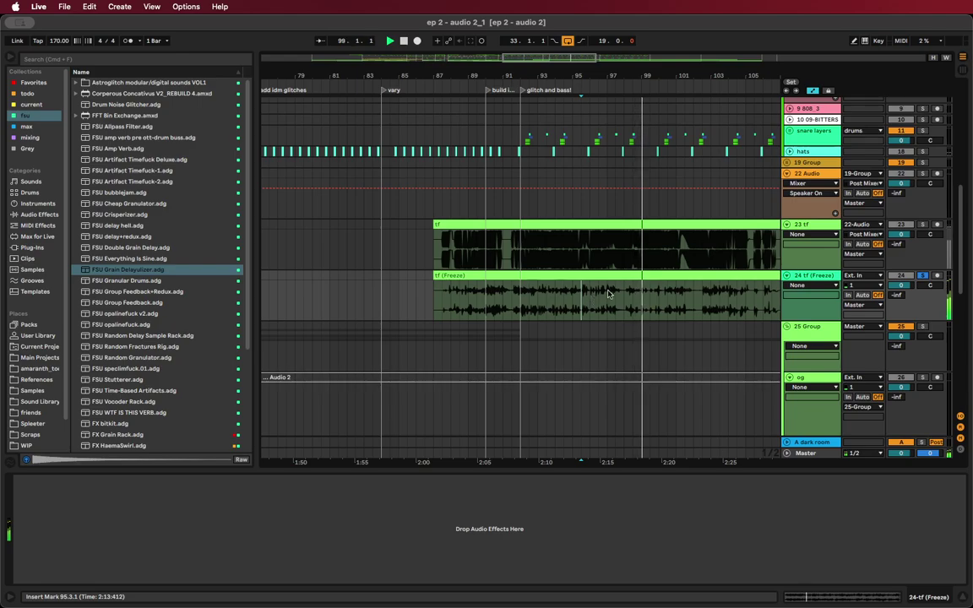
scroll(617, 300, "down", 4)
scroll(617, 300, "down", 5)
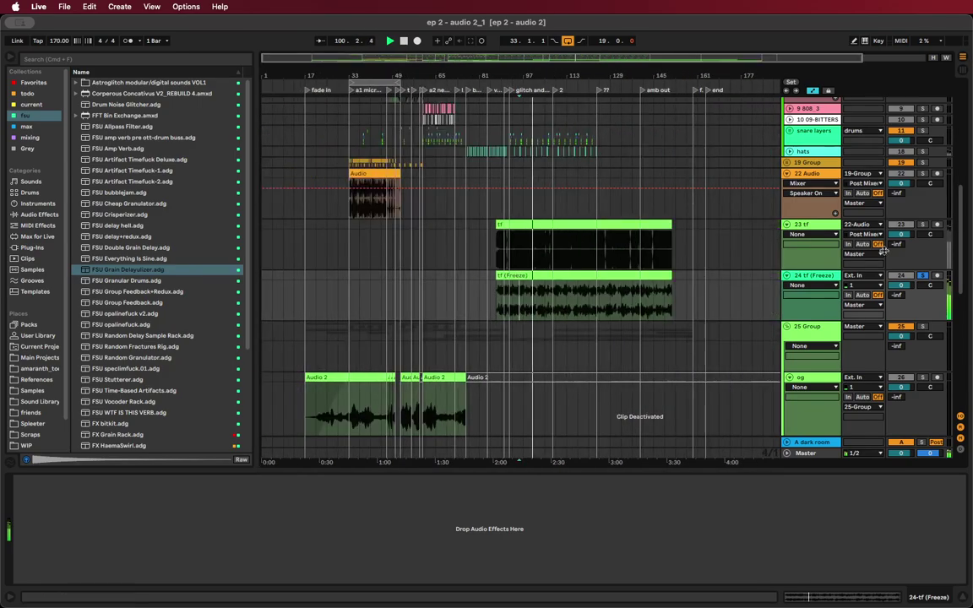
Rename the tf (Freeze) clip as tf gd
left_click(611, 276)
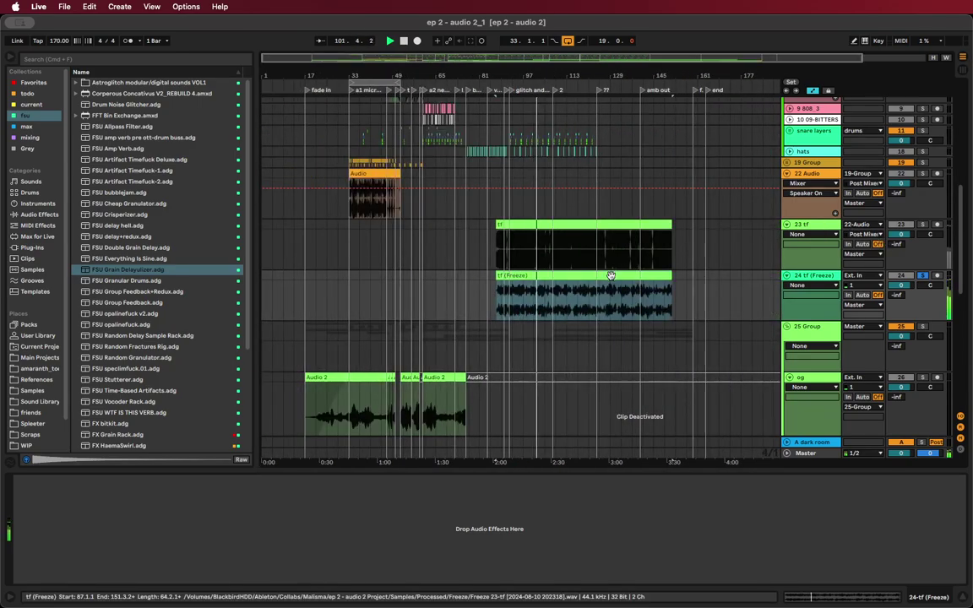
key("super+r")
type("tf ")
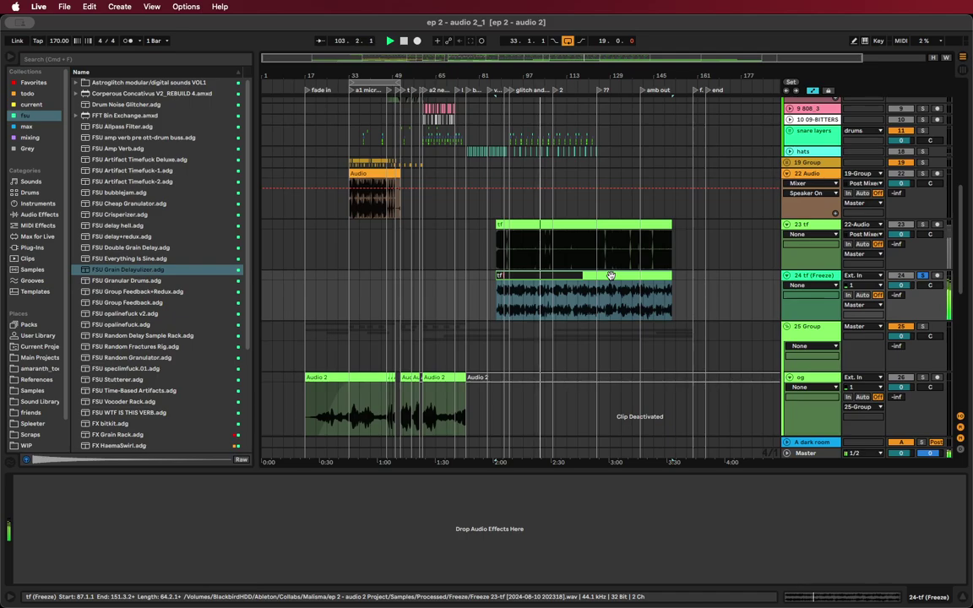
type("gd")
key("Return")
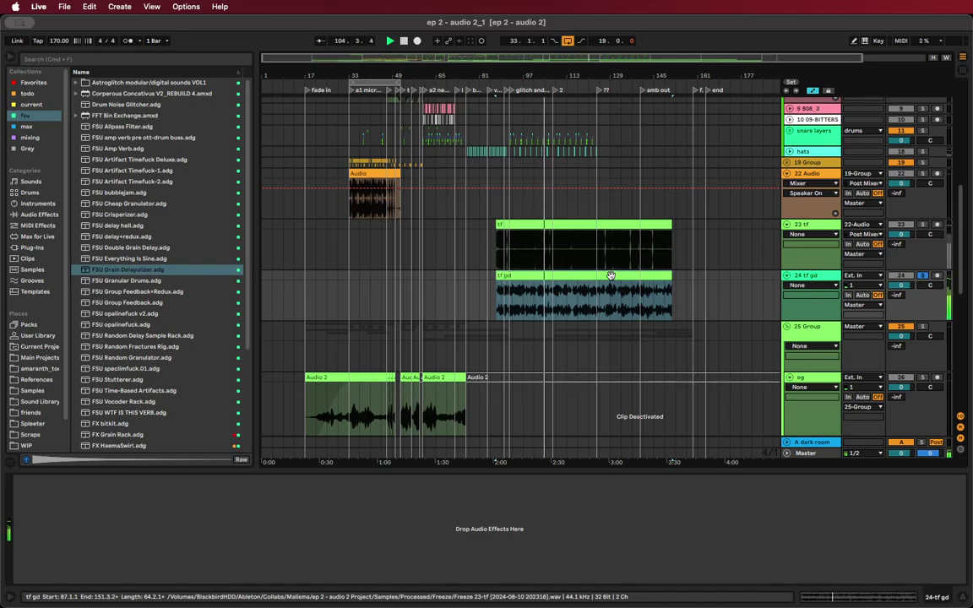
Colour the tf clip purple and the tf gd clip light blue, and insert an audio track below 24 tf gd
right_click(542, 224)
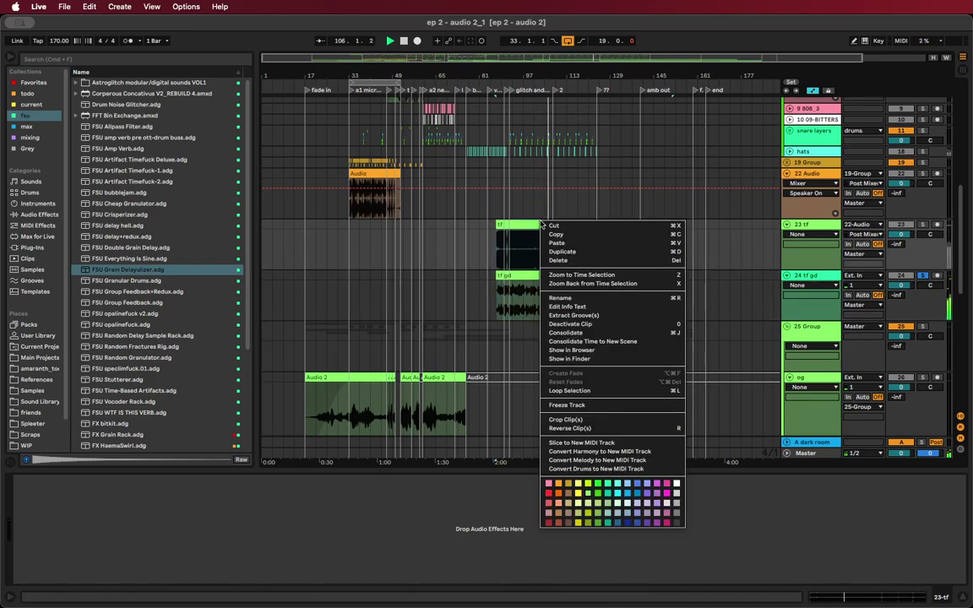
left_click(648, 494)
right_click(567, 277)
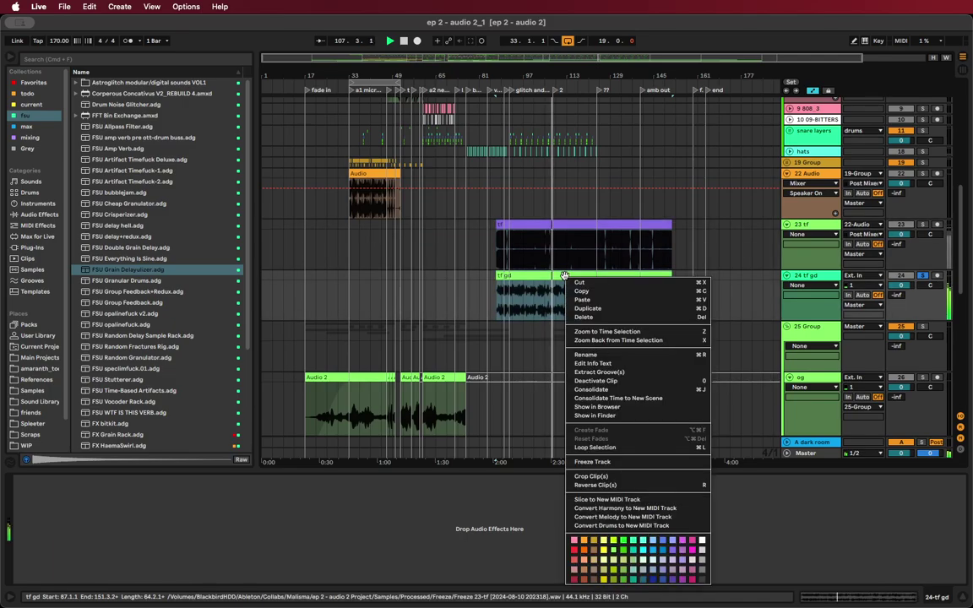
left_click(651, 546)
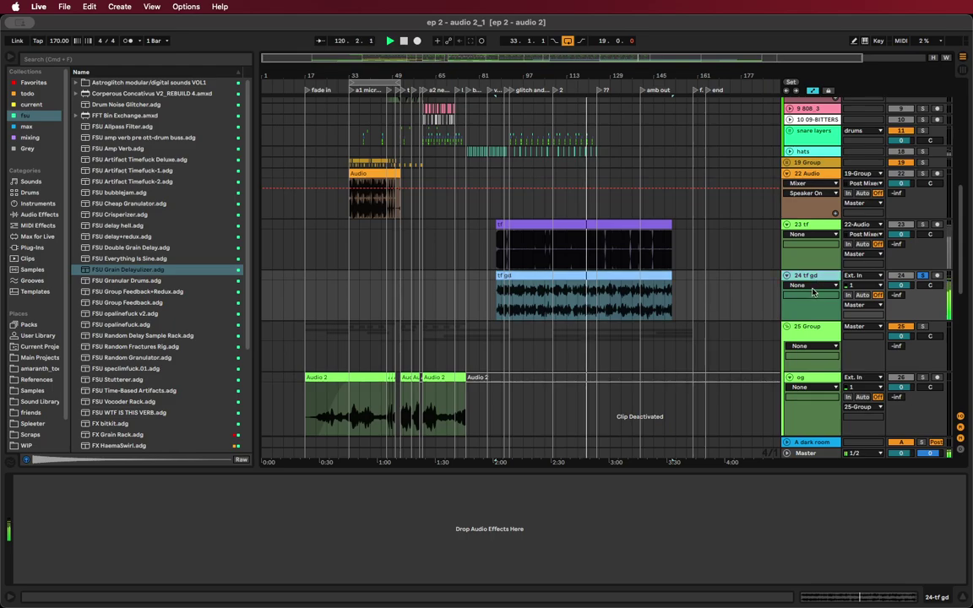
key("super+t")
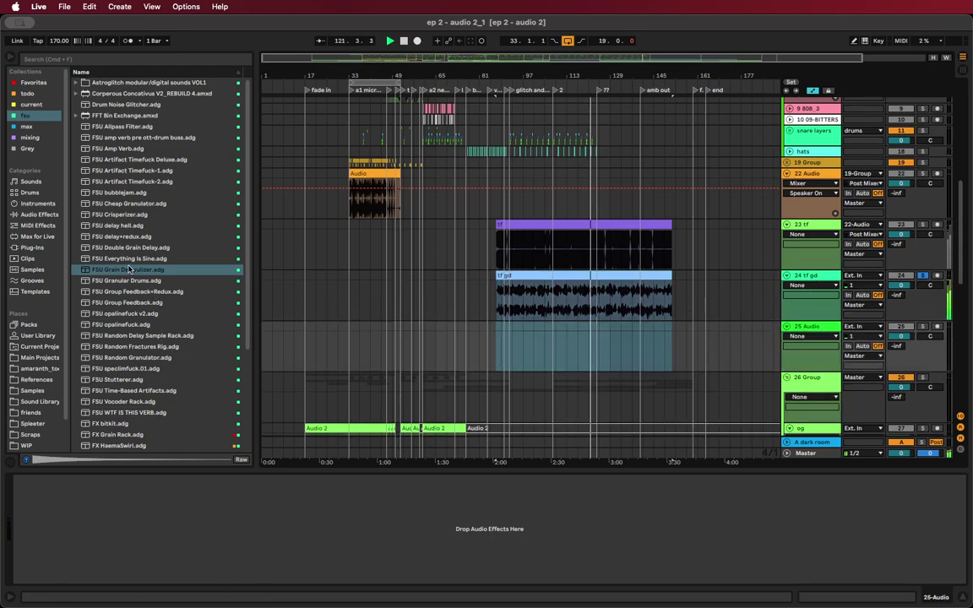
Load the FSU speclimfuck.01 rack onto 25 Audio and move it to track 23 tf
left_click_drag(134, 369, 590, 362)
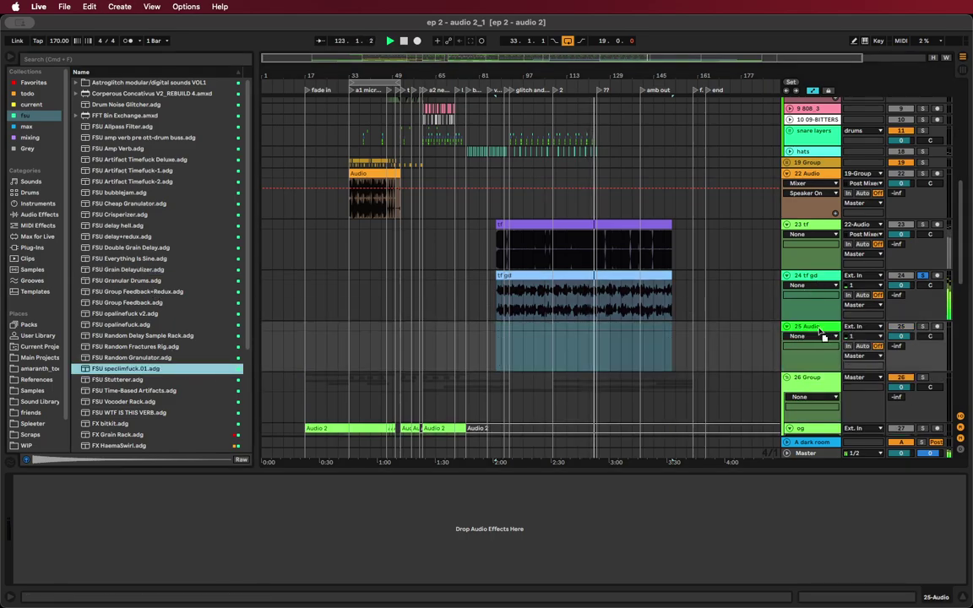
left_click_drag(822, 333, 701, 323)
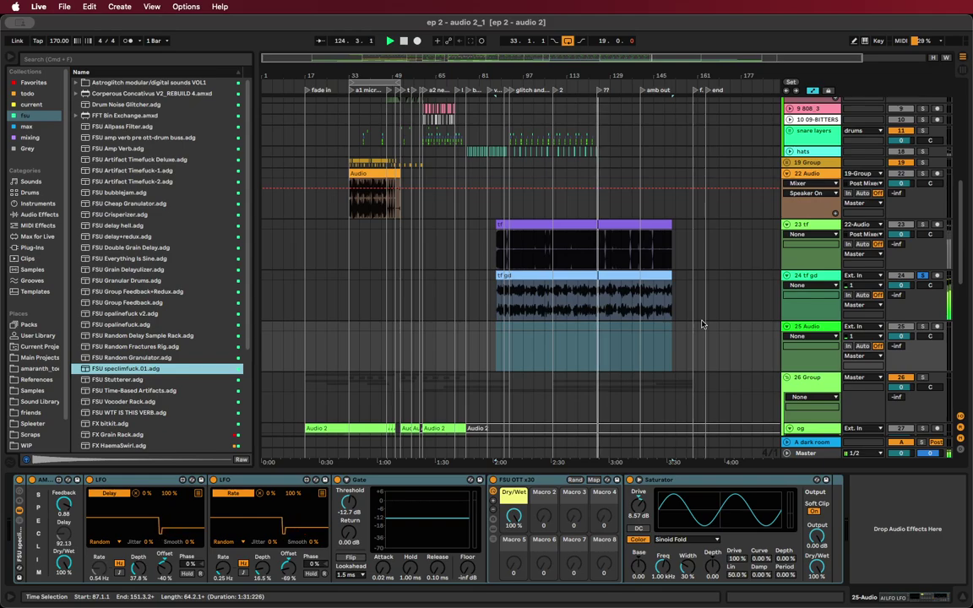
left_click(32, 555)
left_click(805, 226)
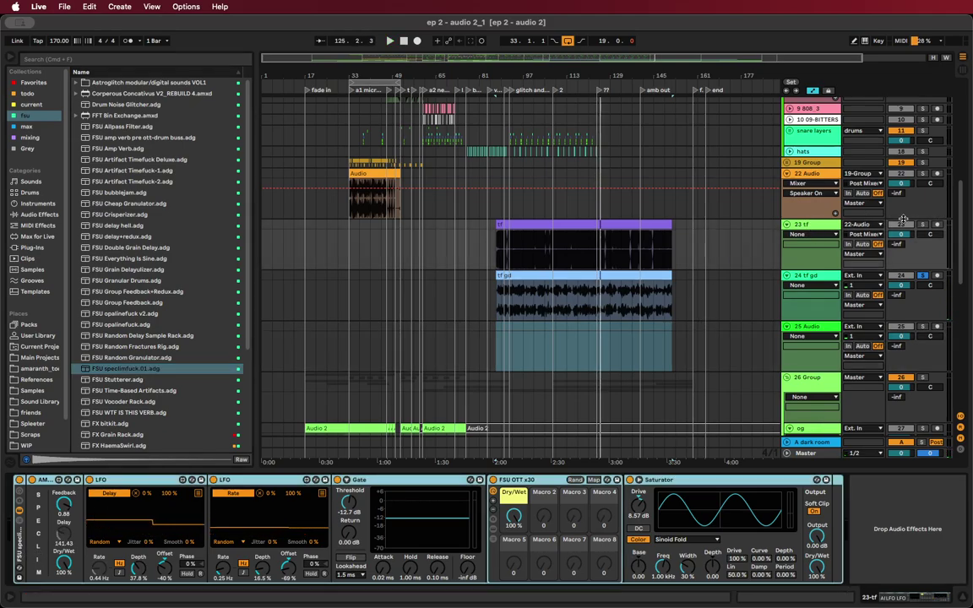
Solo track 23 tf, lower its volume to -11.9 dB, and play it from bar 87
left_click(922, 226)
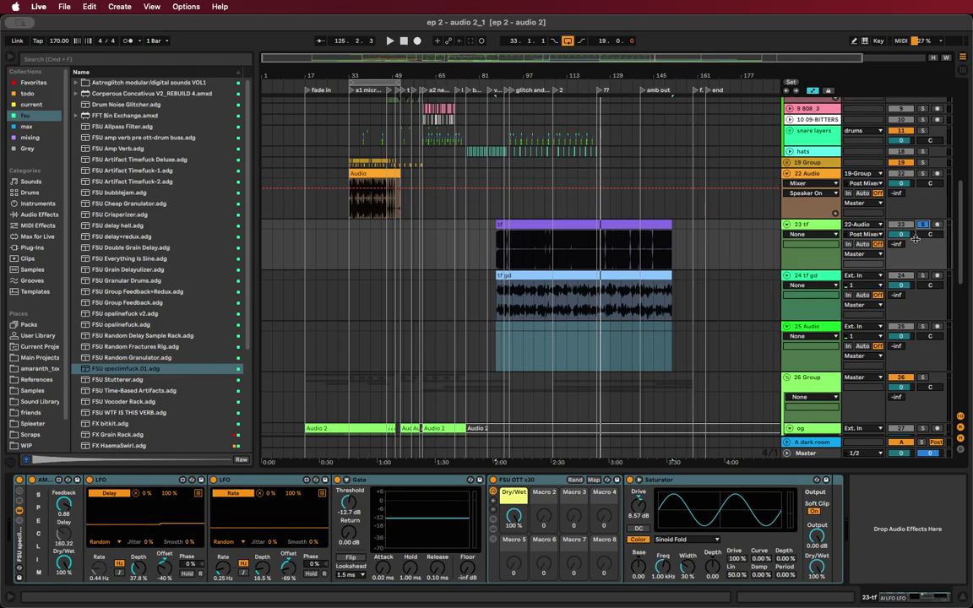
left_click_drag(914, 239, 914, 250)
key("space")
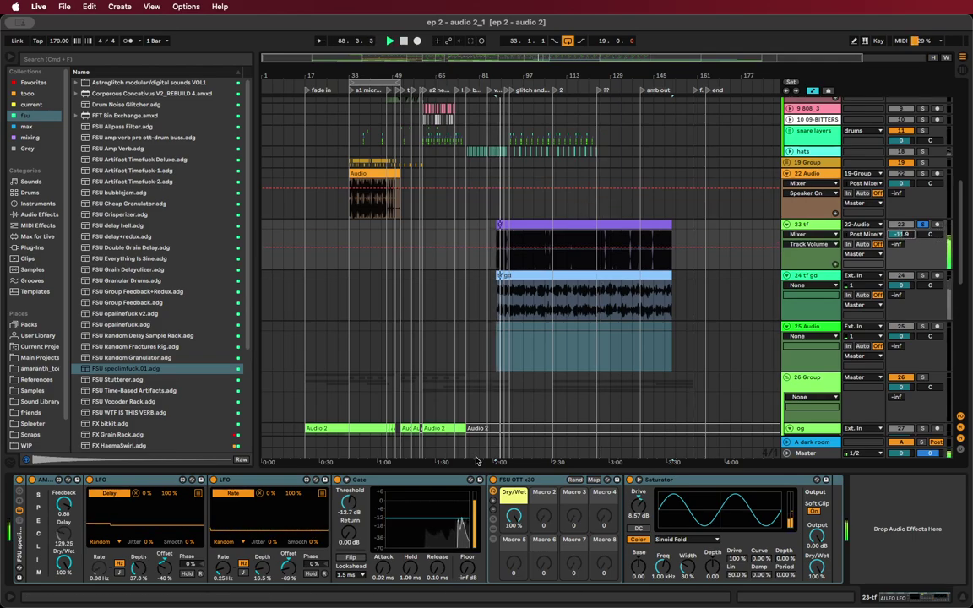
Try a Gate threshold of -13.4 dB on 23 tf and delete the FSU speclimfuck.01 rack
left_click_drag(348, 504, 349, 505)
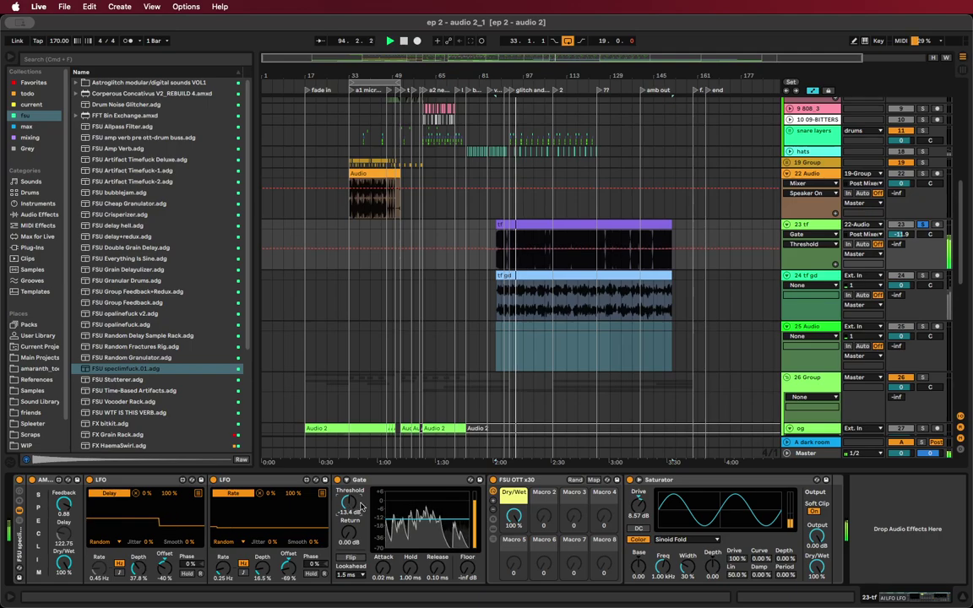
left_click(18, 547)
key("Delete")
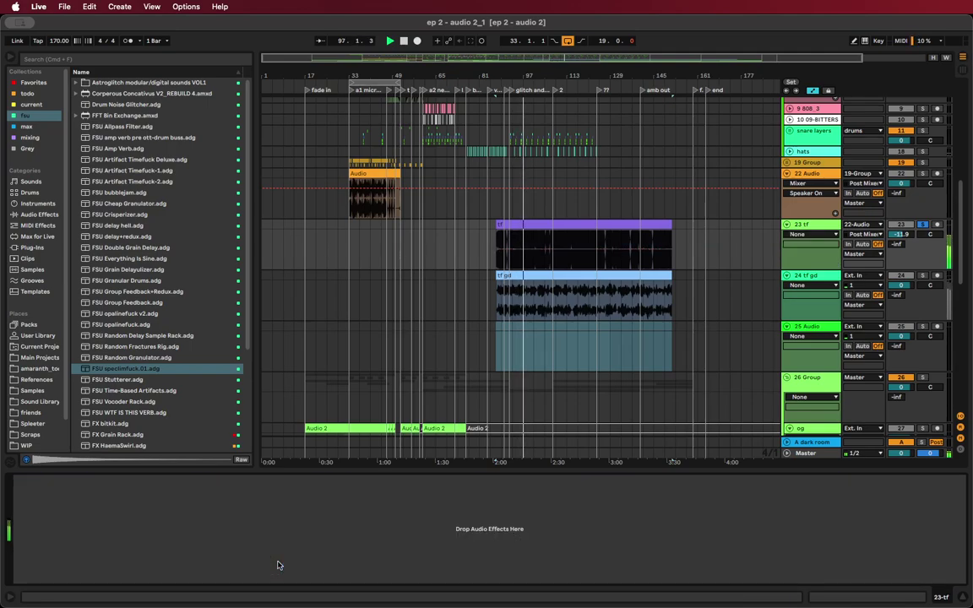
Stop playback and set the tf clip's transient envelope to 100
key("space")
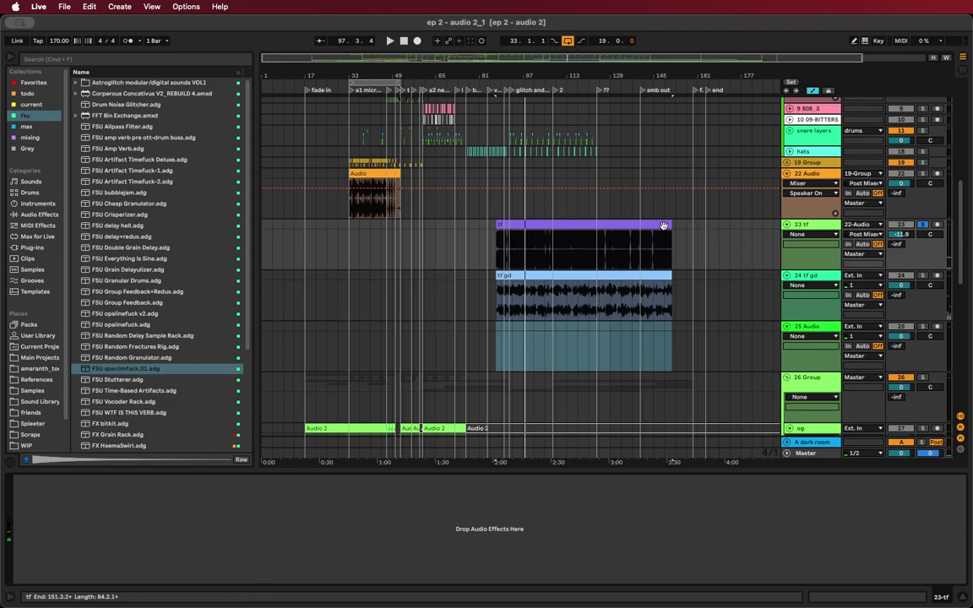
double_click(636, 225)
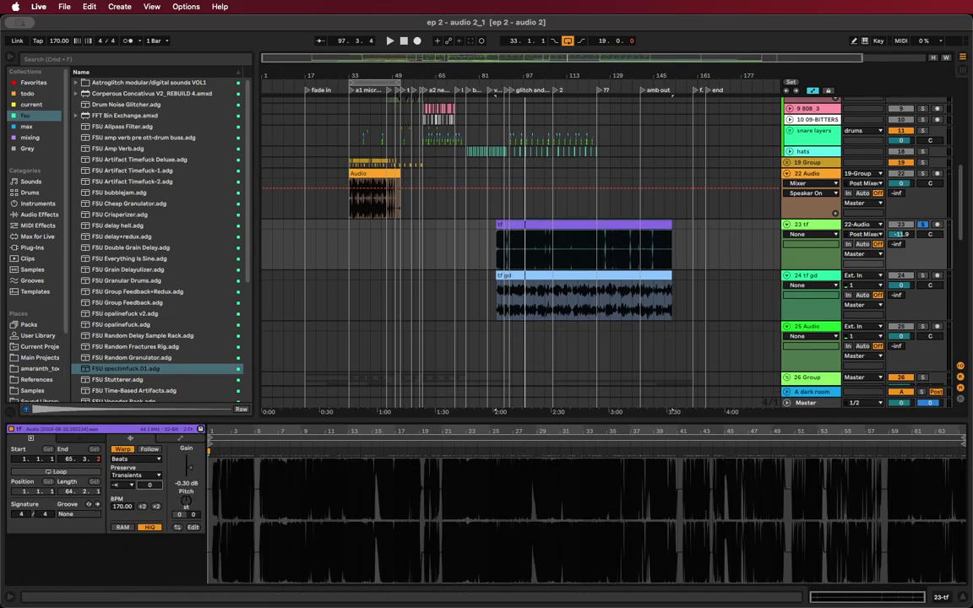
left_click(198, 368)
Load the FX bitkit rack onto track 23 tf and play it from bar 87
scroll(183, 368, "down", 3)
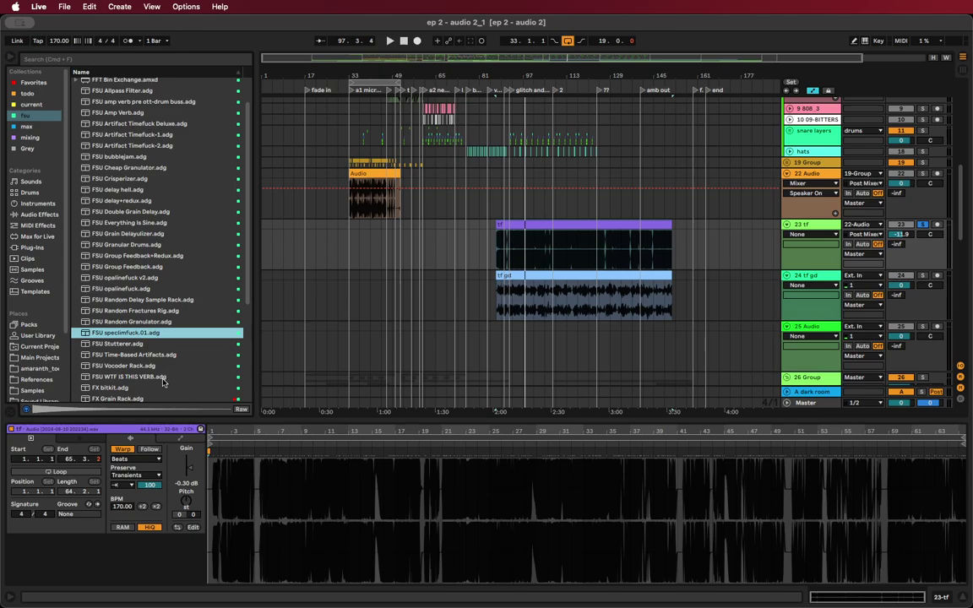
scroll(163, 382, "down", 1)
left_click(127, 379)
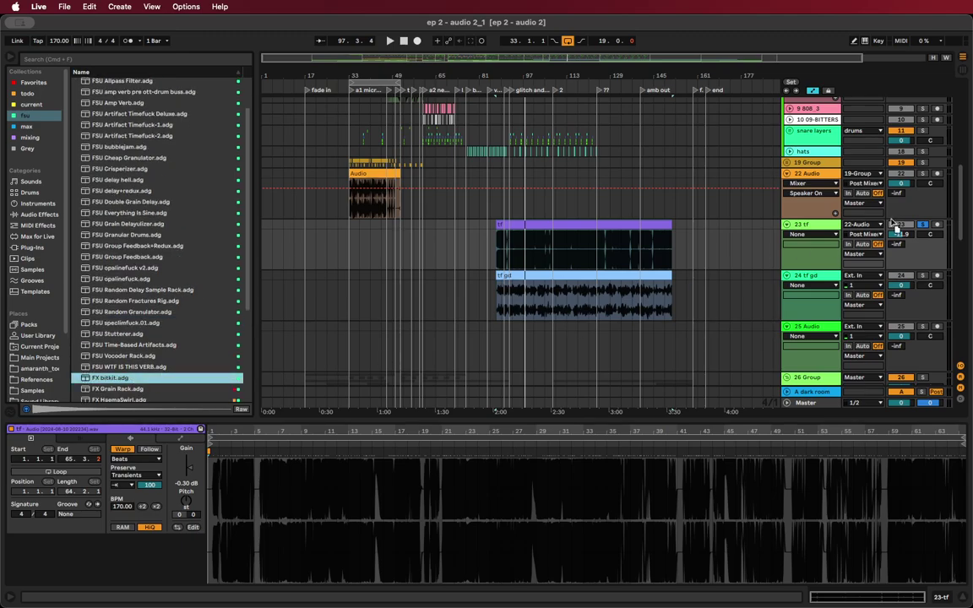
left_click(811, 229)
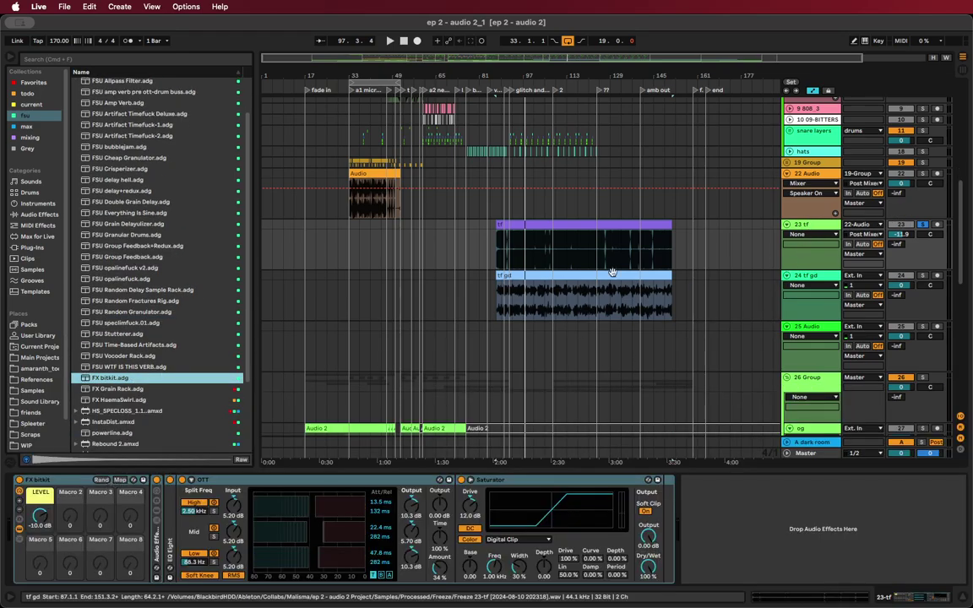
key("space")
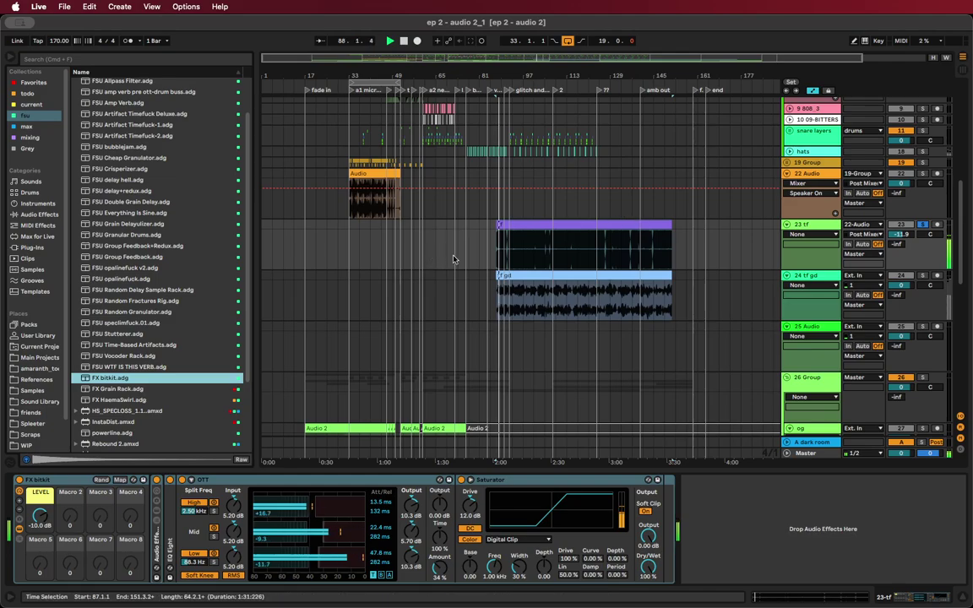
Play 23 tf from bar 97 to compare it with the FX bitkit rack on and off, and delete the rack
left_click(520, 254)
key("space")
key("space")
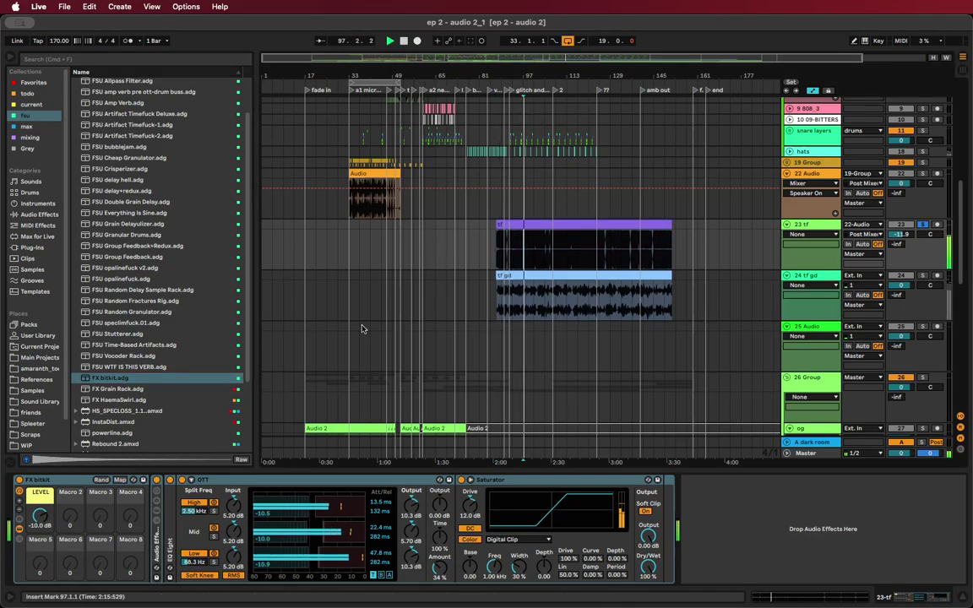
left_click(20, 480)
left_click(21, 481)
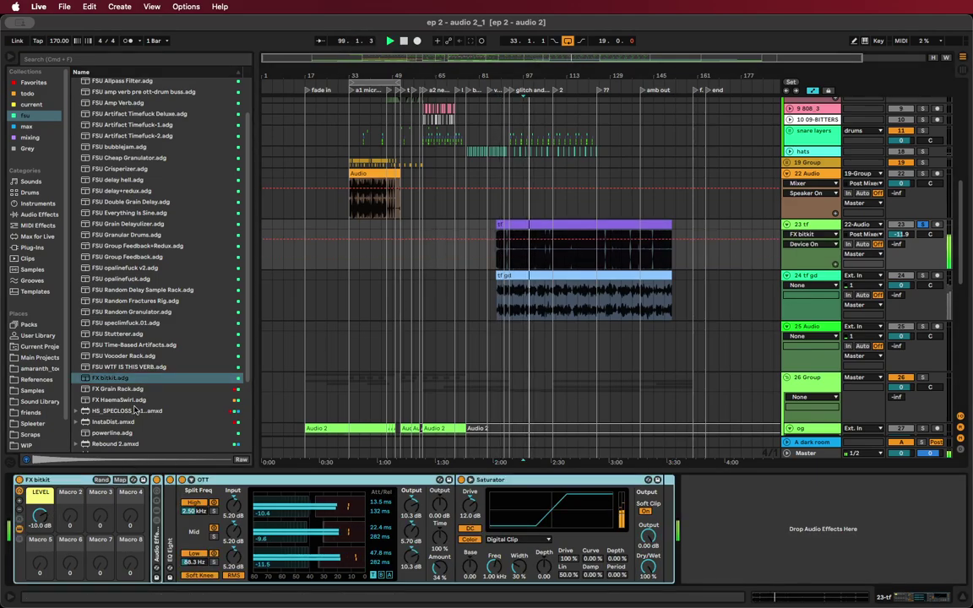
key("Delete")
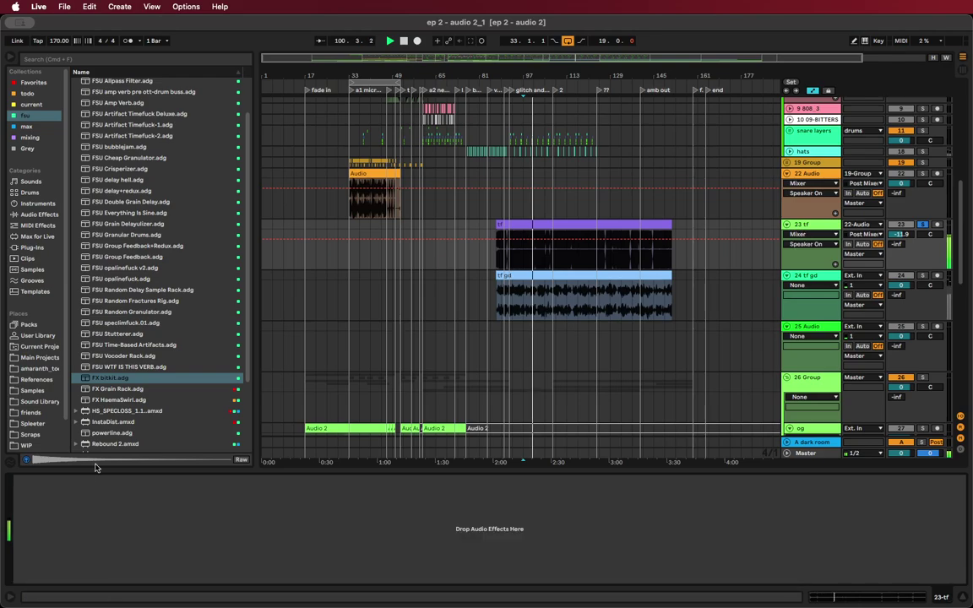
Delete track 25 Audio and add a MIDI track with the powerline rack below 24 tf gd
left_click_drag(116, 434, 98, 571)
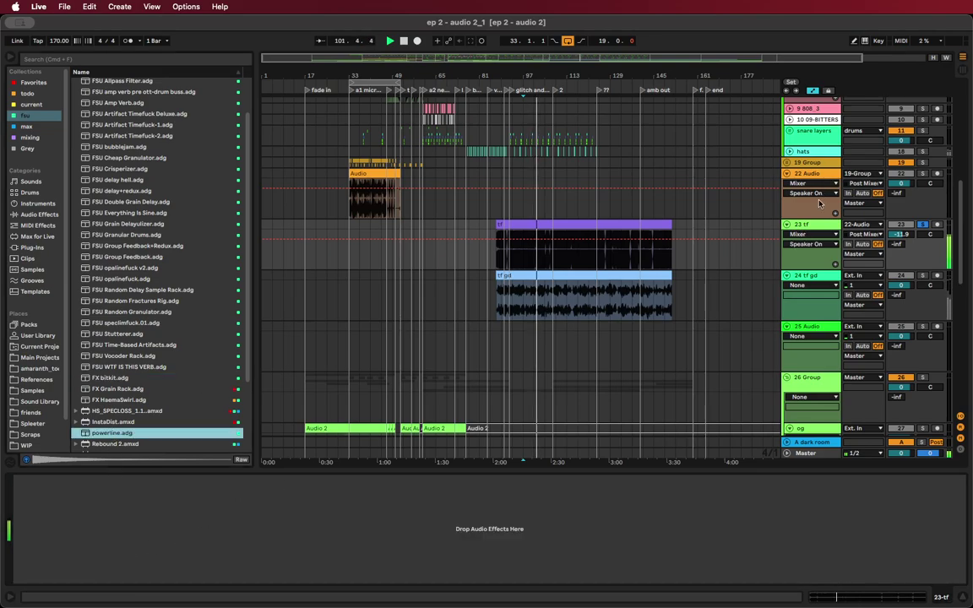
left_click(806, 331)
key("Delete")
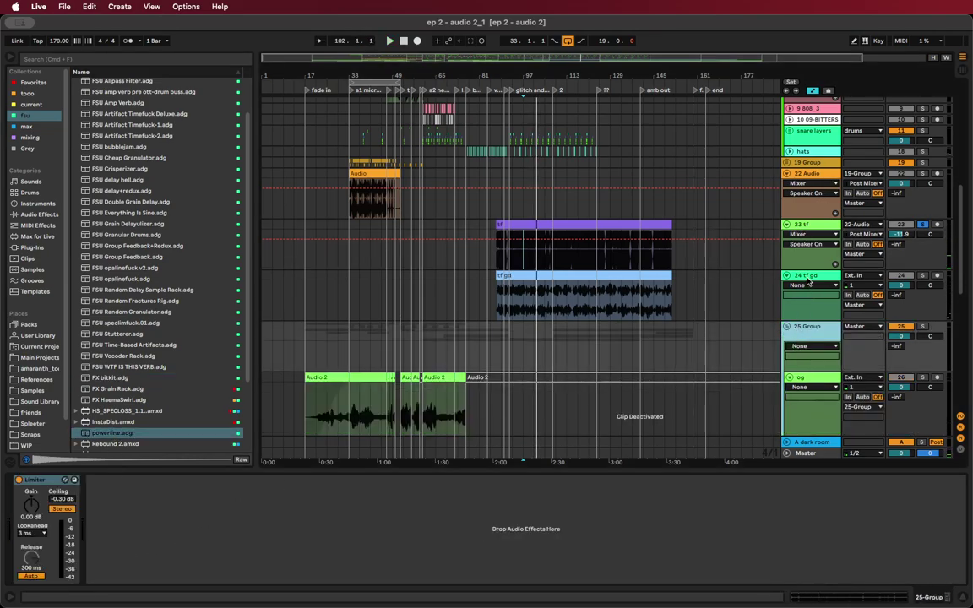
left_click(810, 279)
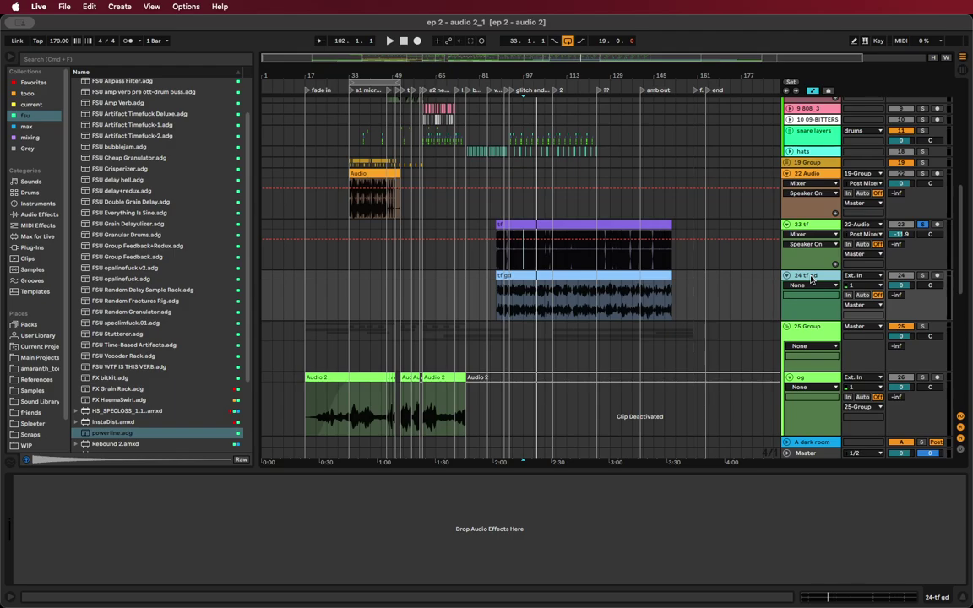
key("super+shift+t")
left_click(120, 433)
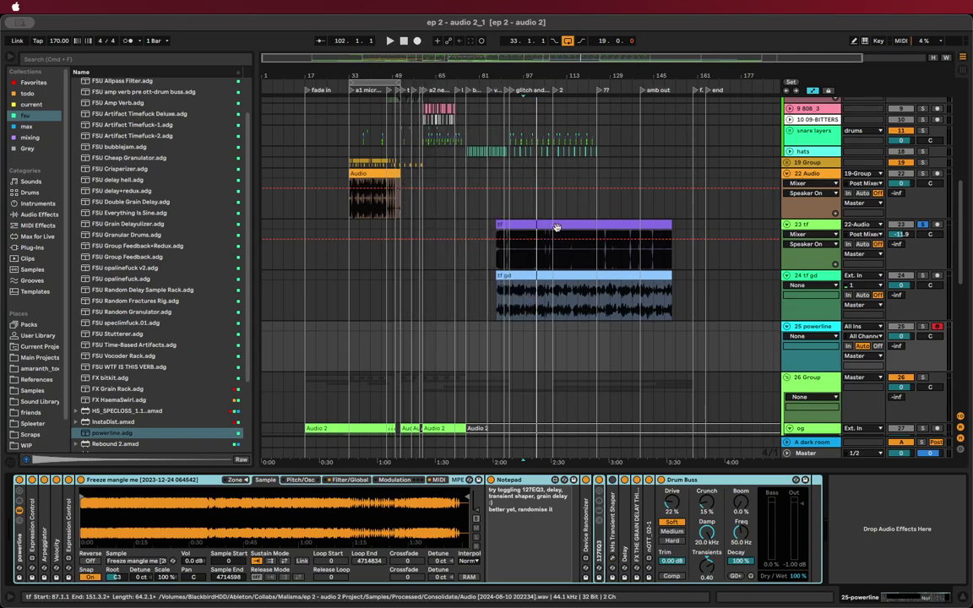
Load the tf clip into powerline's sampler and create a two-bar MIDI clip at bar 124 with a one-beat C3 note
left_click_drag(556, 225, 211, 516)
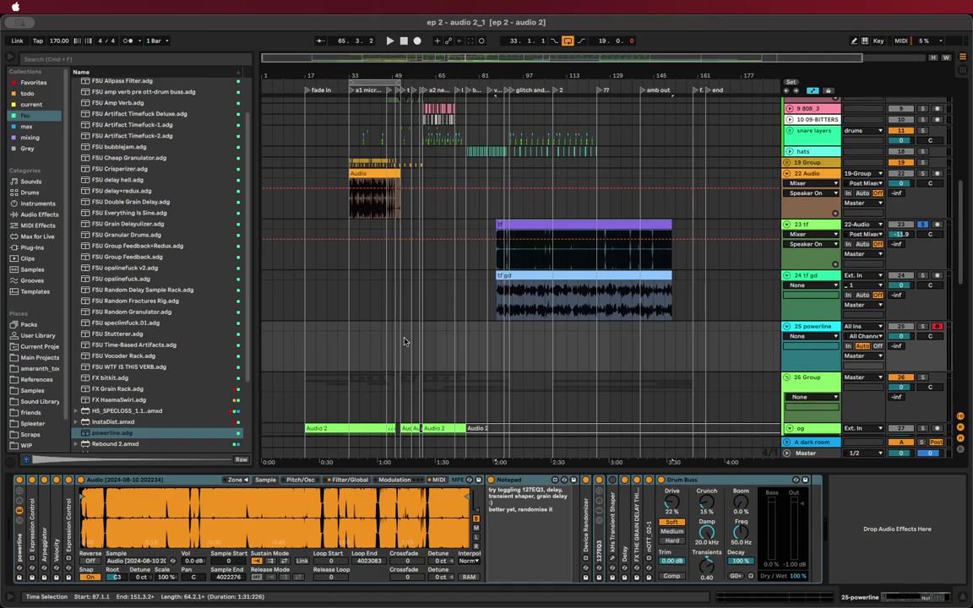
scroll(657, 339, "up", 5)
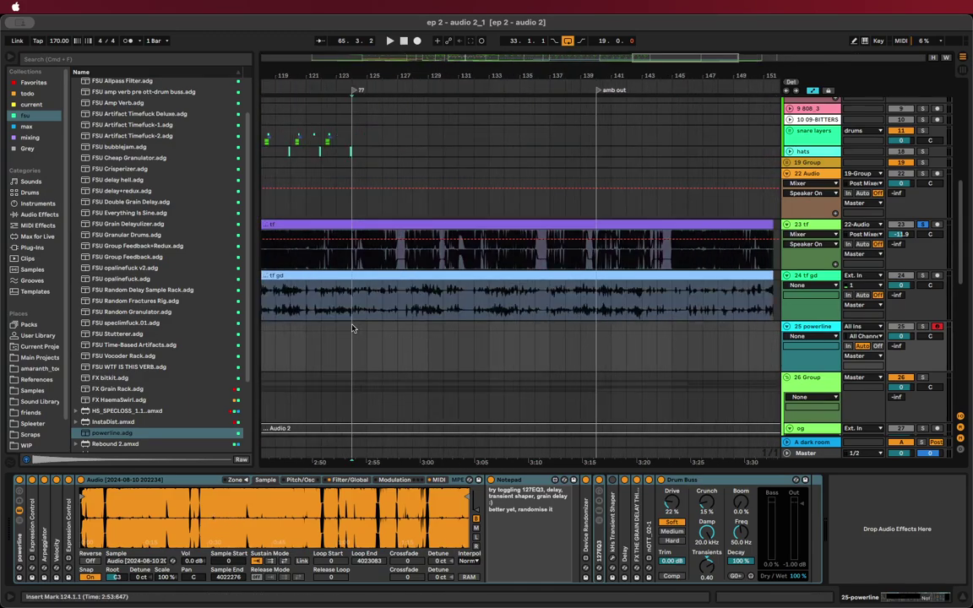
left_click_drag(353, 331, 386, 331)
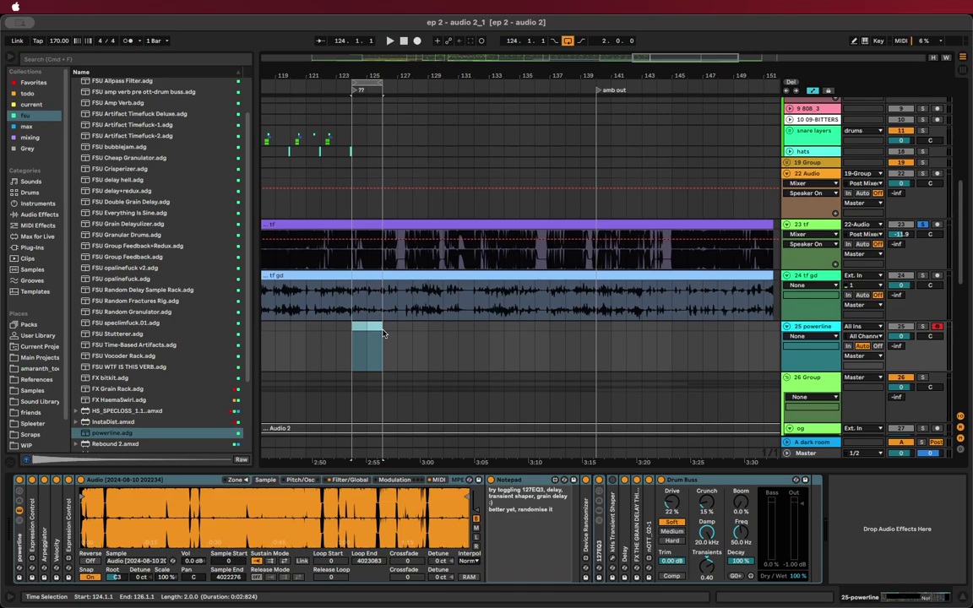
key("super+shift+m")
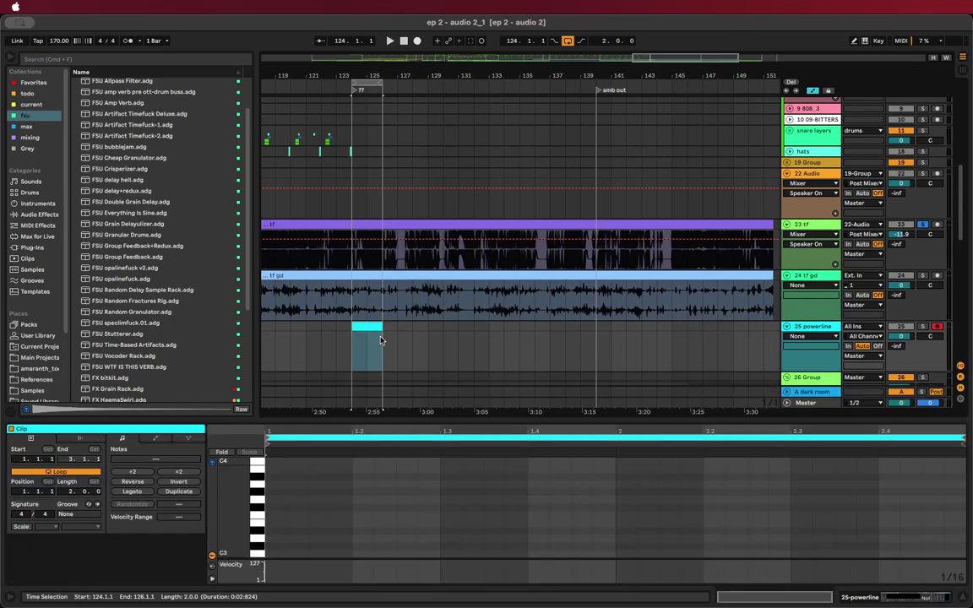
double_click(272, 553)
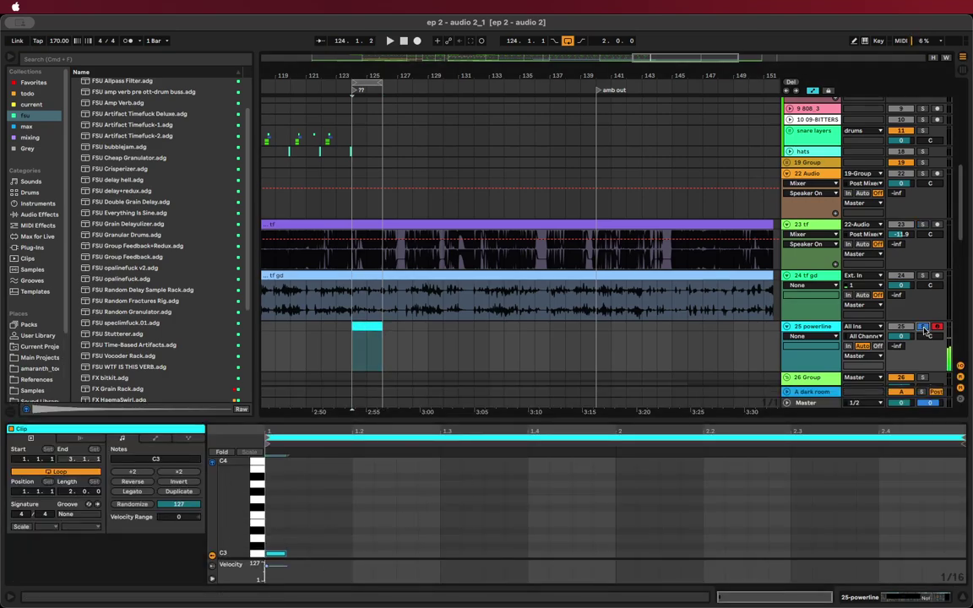
key("space")
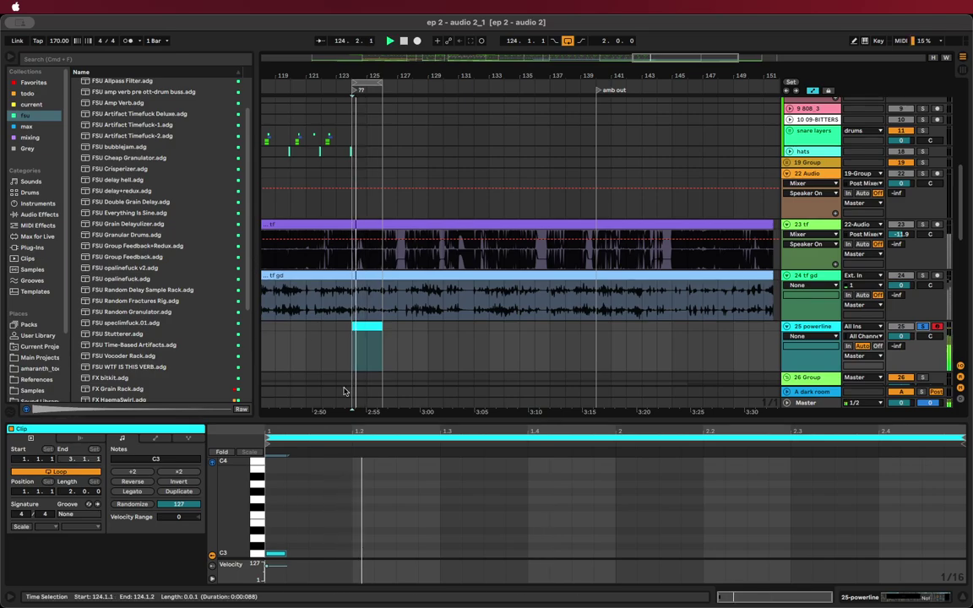
left_click_drag(285, 553, 351, 553)
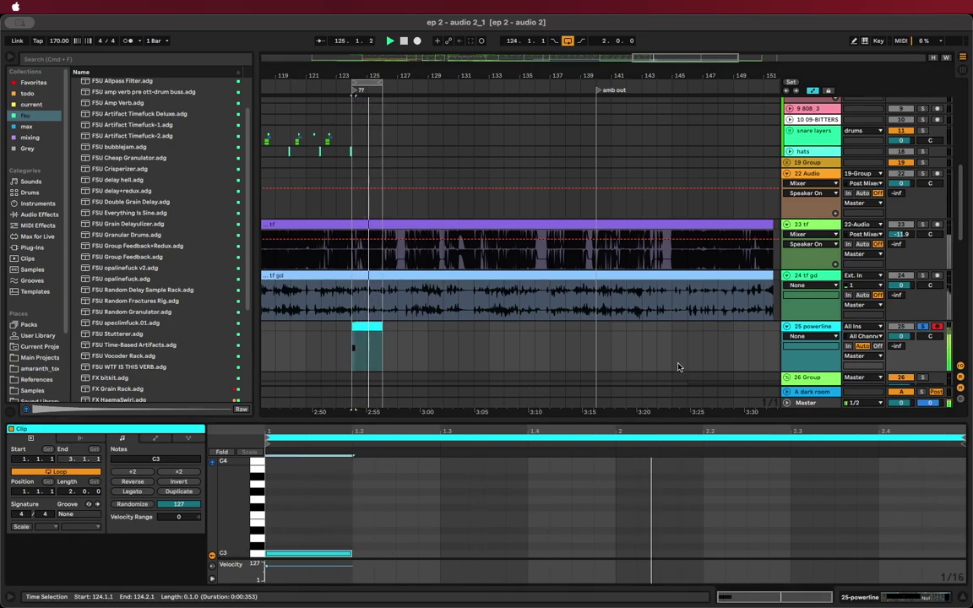
Insert an audio track below 25 powerline and extend the loop at bar 124 to four bars
scroll(299, 255, "down", 3)
scroll(373, 285, "left", 3)
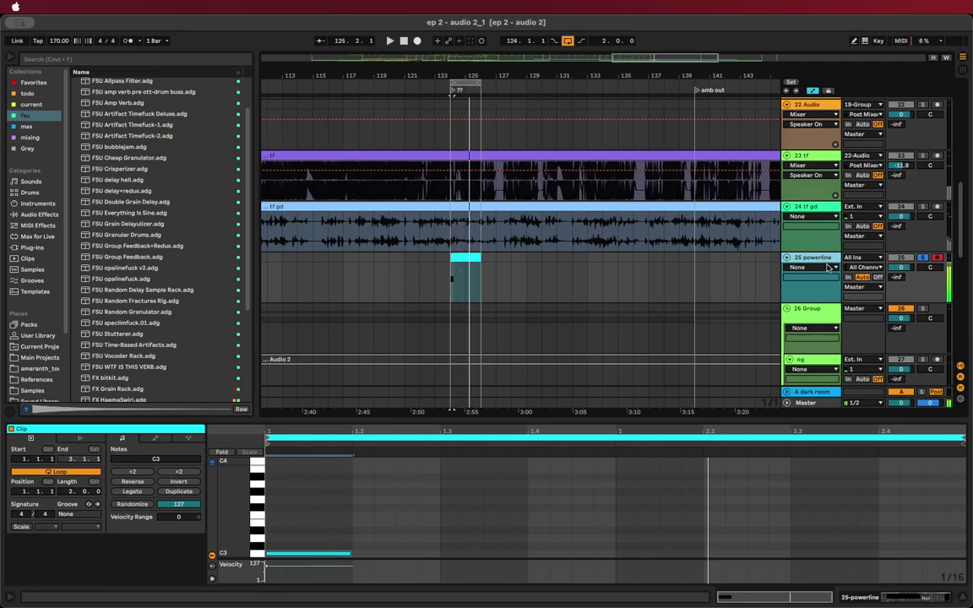
key("super+t")
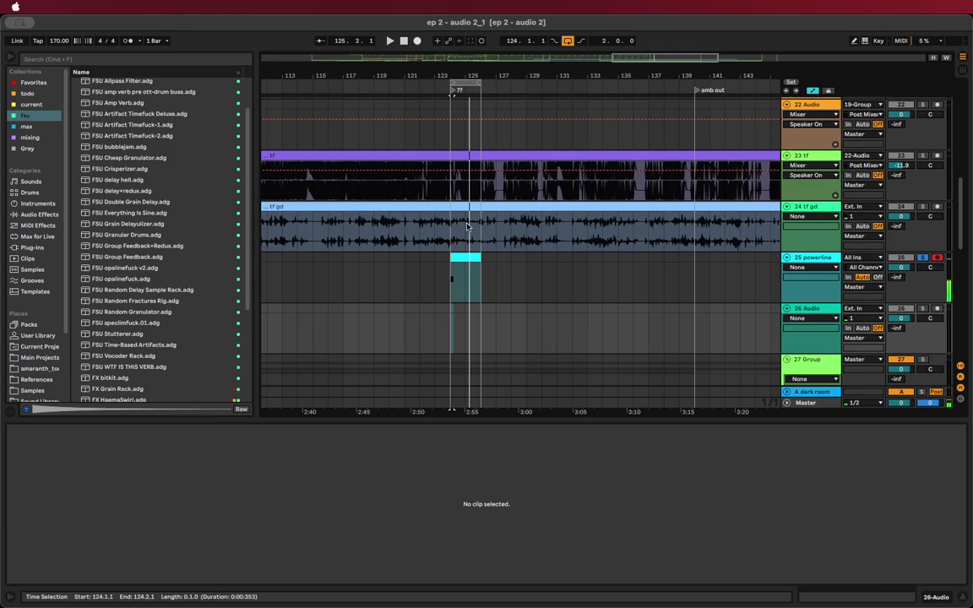
mouse_move(476, 255)
left_mouse_down()
mouse_move(507, 258)
mouse_move(482, 258)
left_mouse_up()
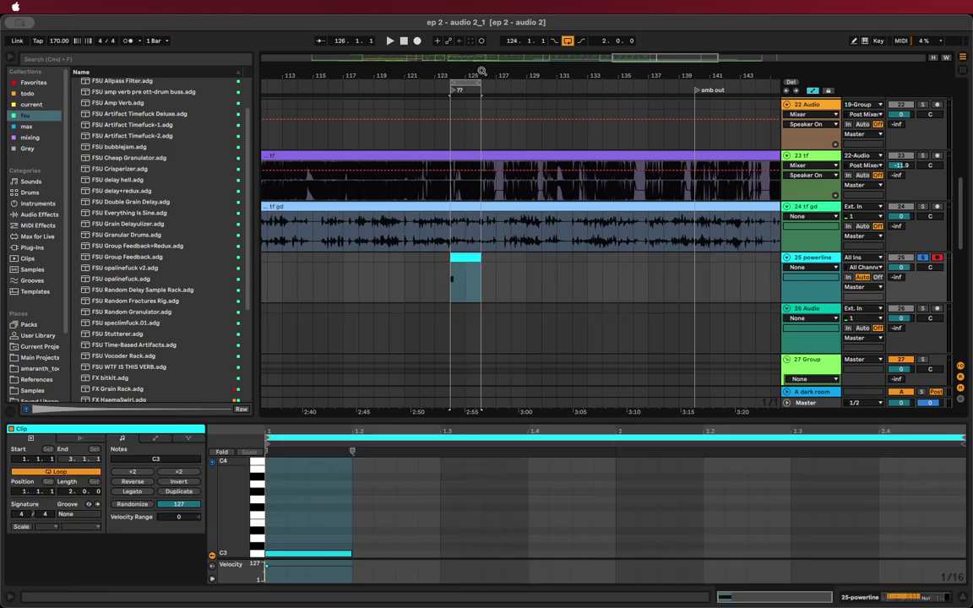
left_click_drag(477, 80, 507, 86)
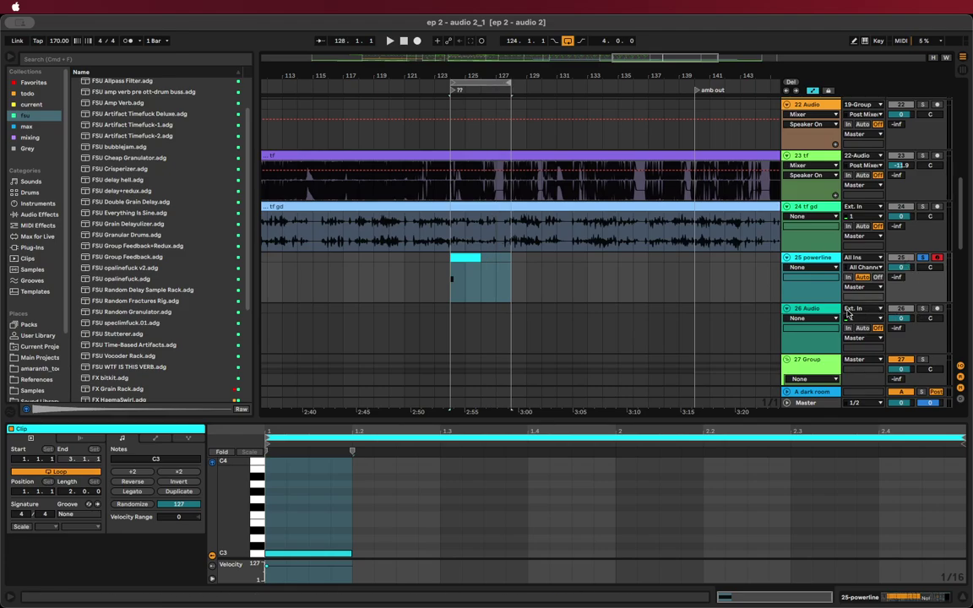
Set 26 Audio's input to 25-powerline, arm the track and start recording
left_click(848, 311)
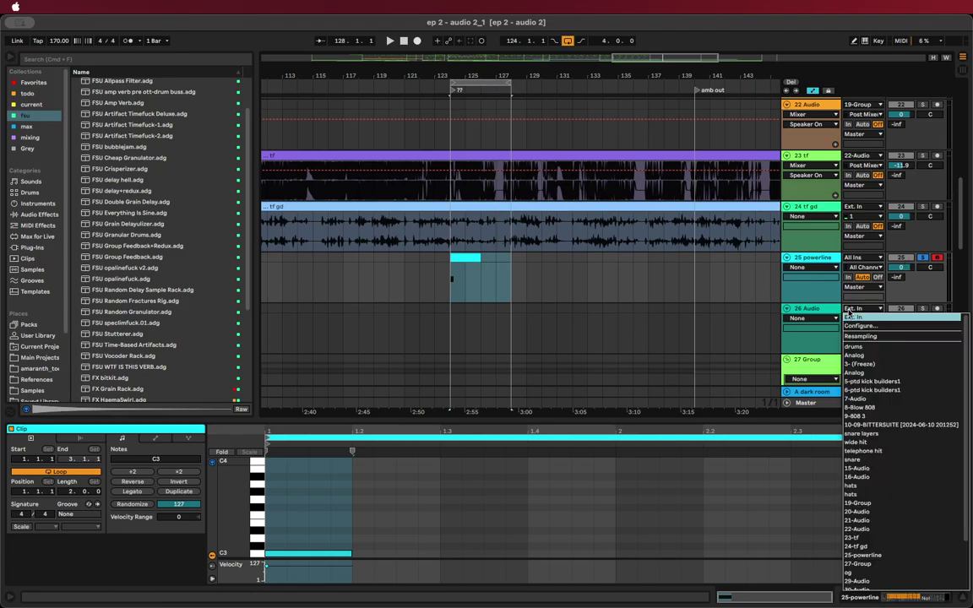
left_click(864, 556)
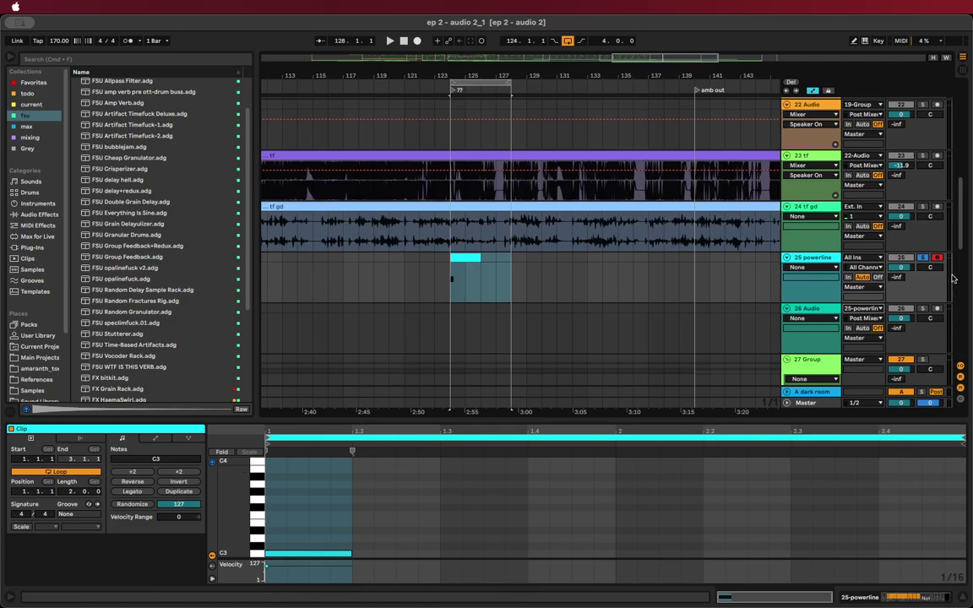
left_click(937, 309)
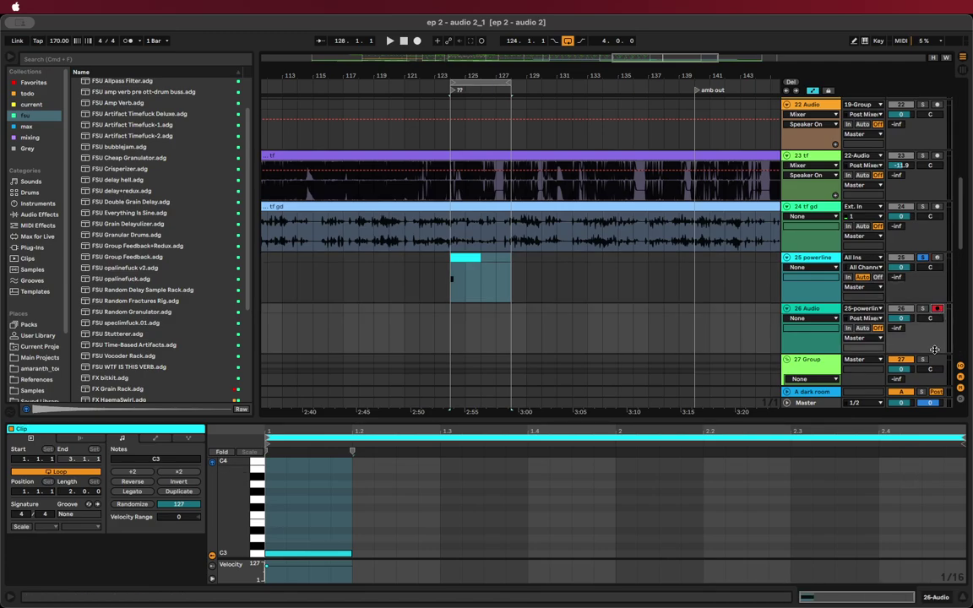
key("F9")
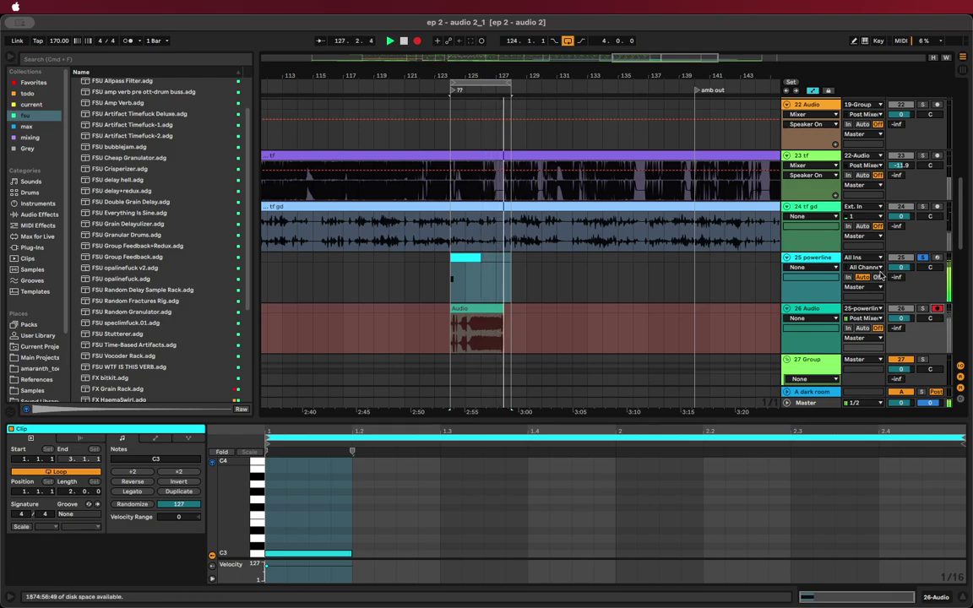
While recording, toggle powerline's 127EQ3 rack off and on and replace the sampler's sample with the tf gd clip
left_click(826, 258)
left_click(927, 595)
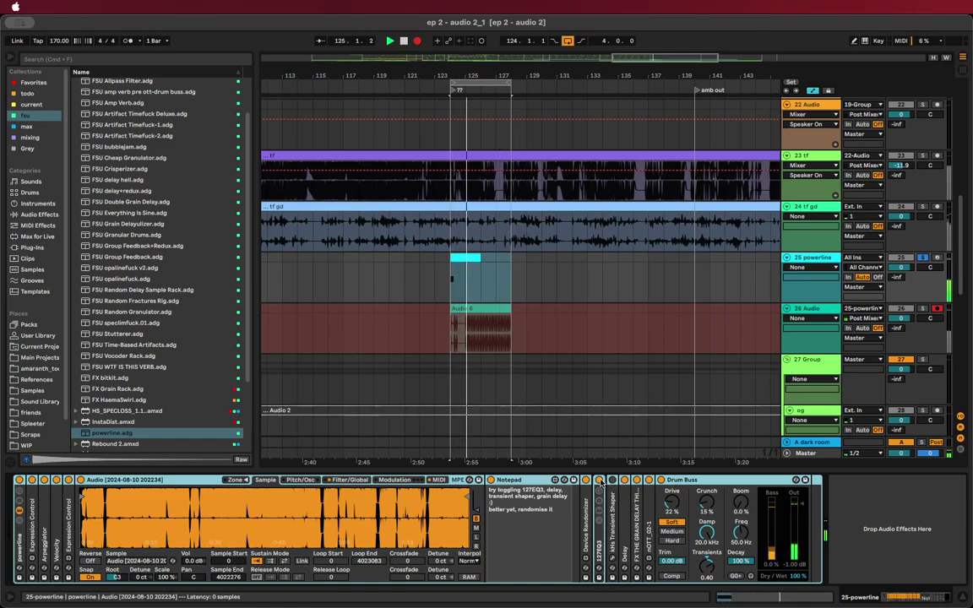
left_click(599, 480)
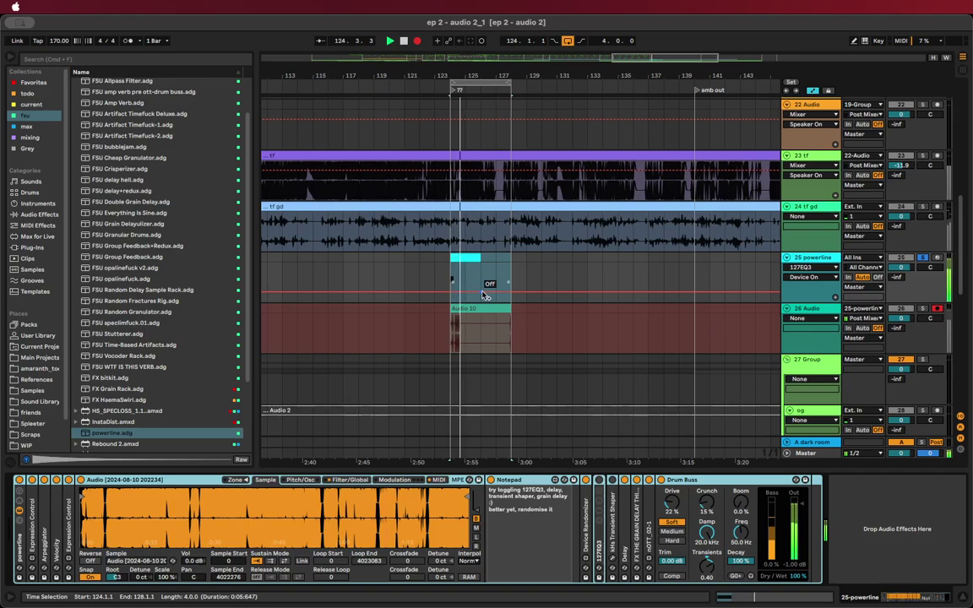
left_click(499, 212)
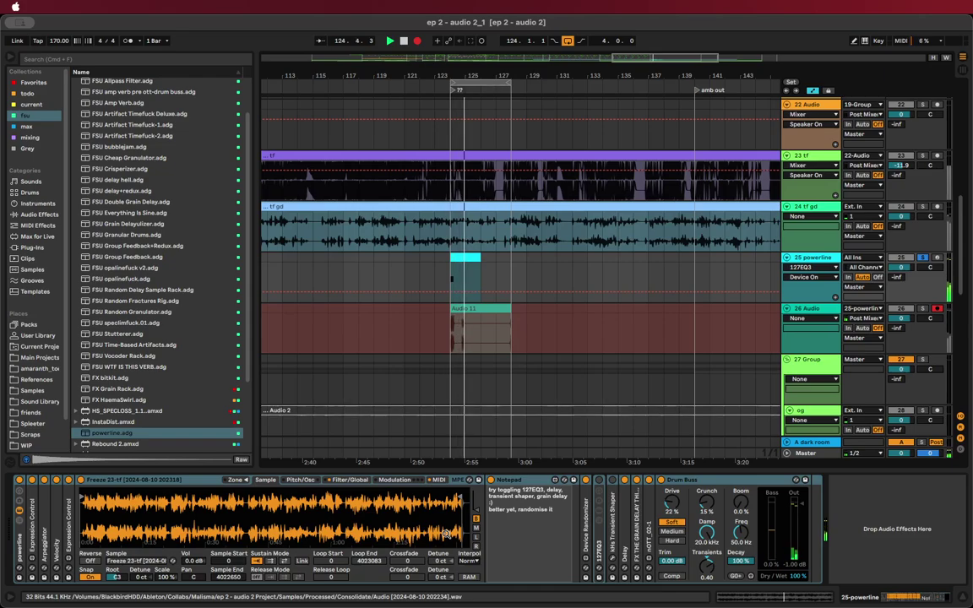
left_click(598, 479)
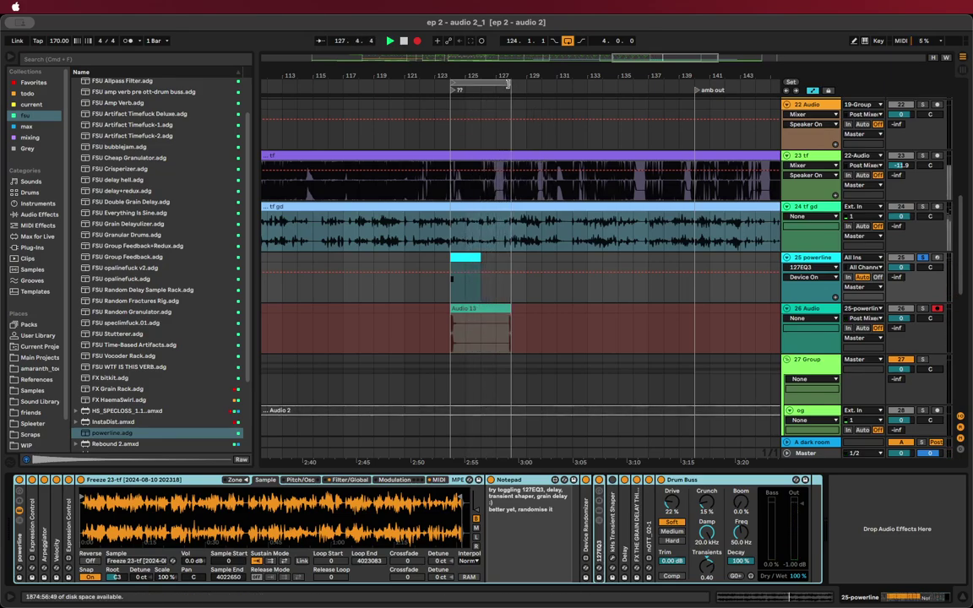
Shorten the loop to two bars, toggle powerline's Delay while recording, and stop the transport
left_click_drag(508, 84, 481, 84)
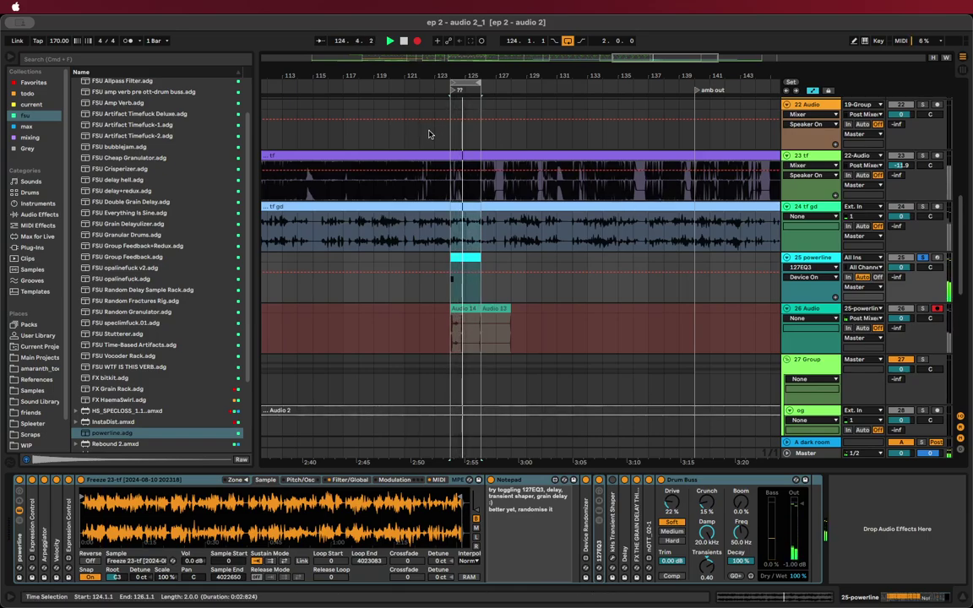
left_click(624, 479)
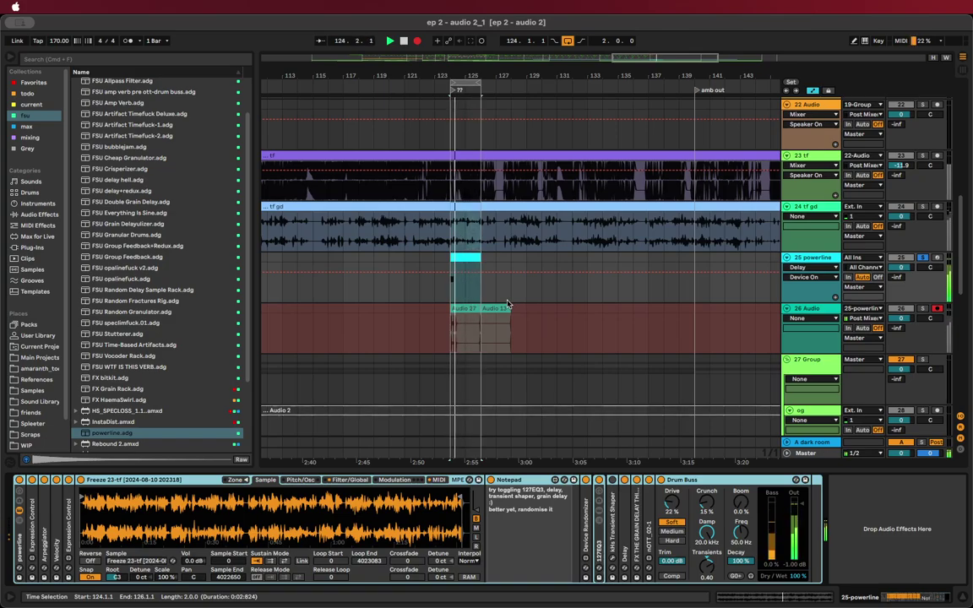
key("space")
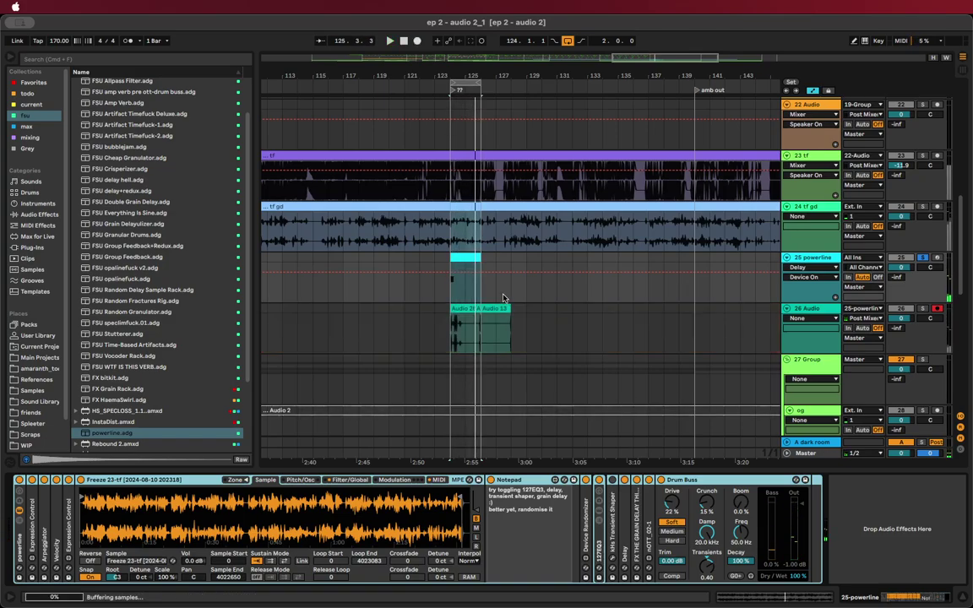
Extend the recorded Audio 28 clip on track 26 to about 81 bars and move it to start at bar 85
scroll(490, 304, "down", 5)
left_click_drag(477, 310, 650, 317)
scroll(444, 313, "down", 4)
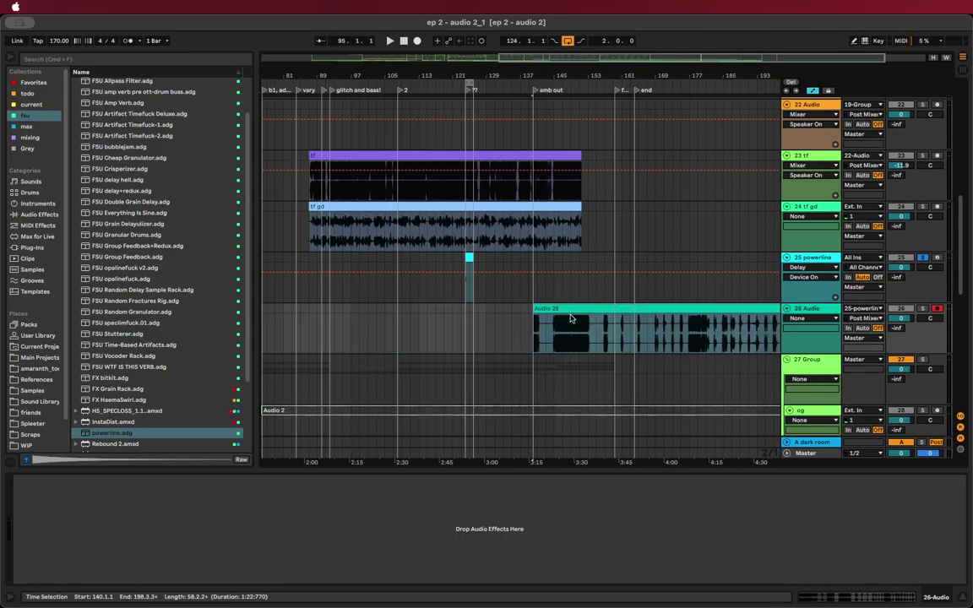
scroll(576, 314, "down", 2)
left_click_drag(538, 310, 382, 306)
scroll(418, 328, "down", 2)
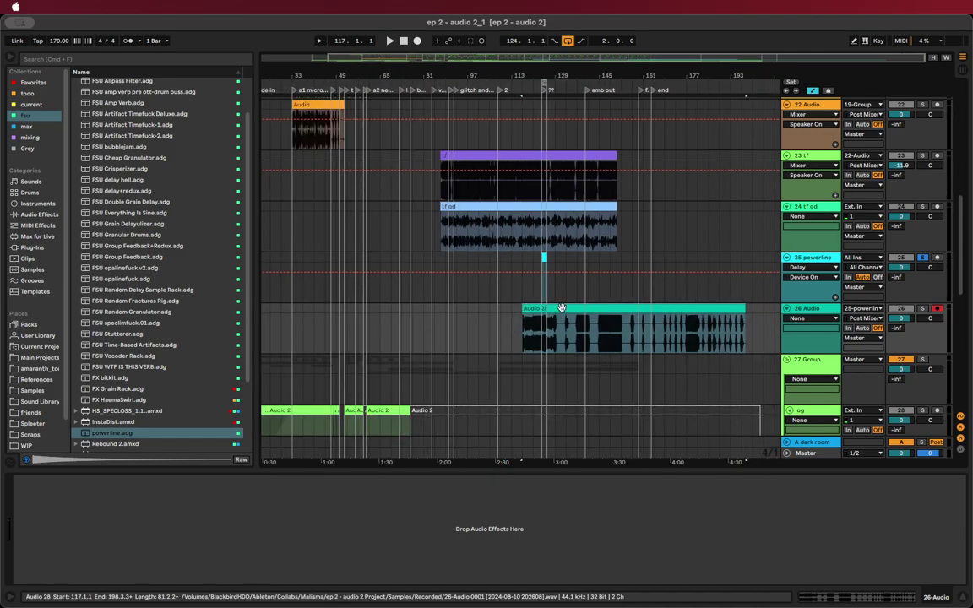
left_click_drag(563, 309, 483, 310)
Reveal the Audio 28 clip's recording in Finder
right_click(496, 302)
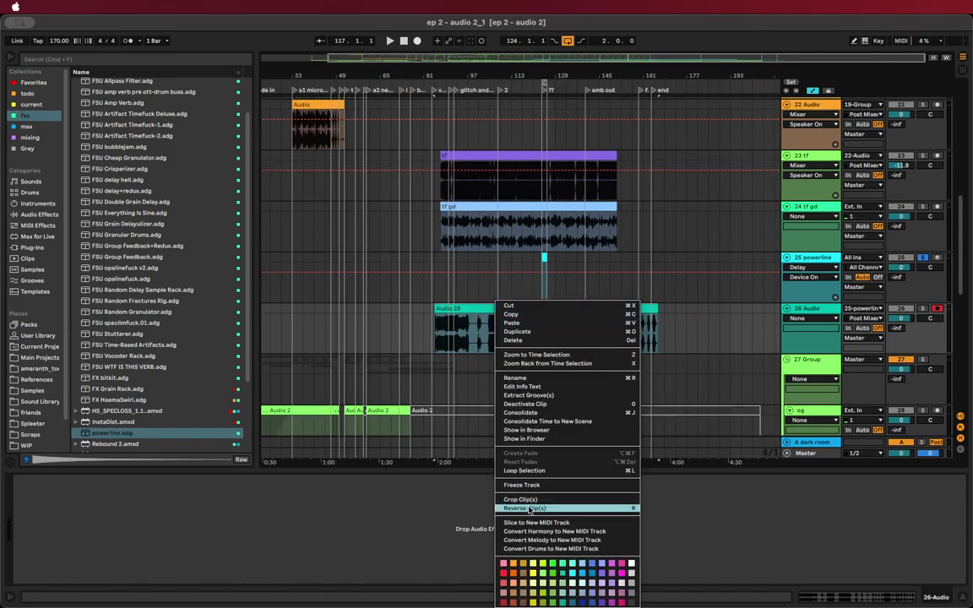
left_click(530, 440)
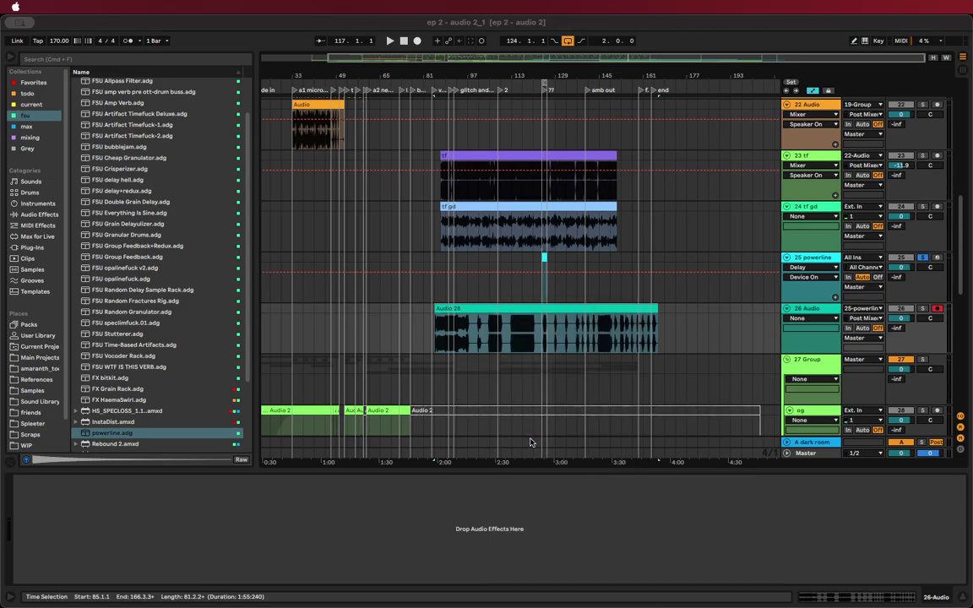
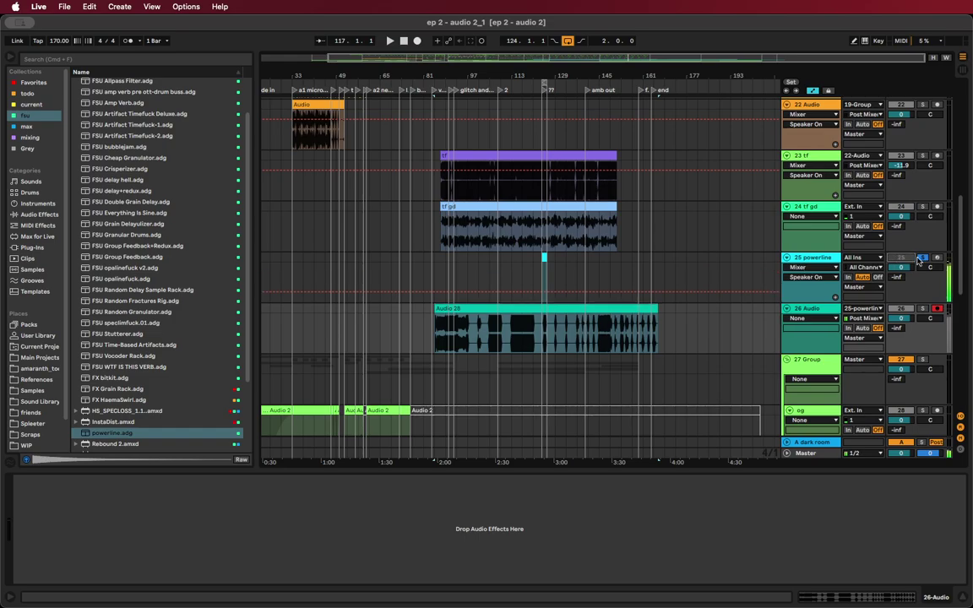
scroll(543, 264, "up", 4)
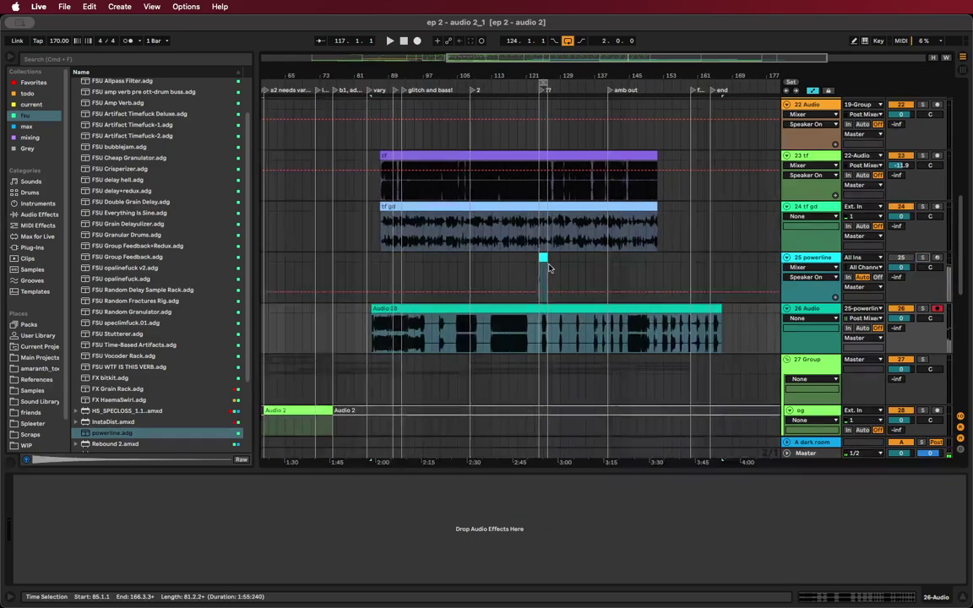
Remove the powerline rack from track 25, search the browser for "splat", and load amaranth.splat.amxd onto the track
left_click(788, 263)
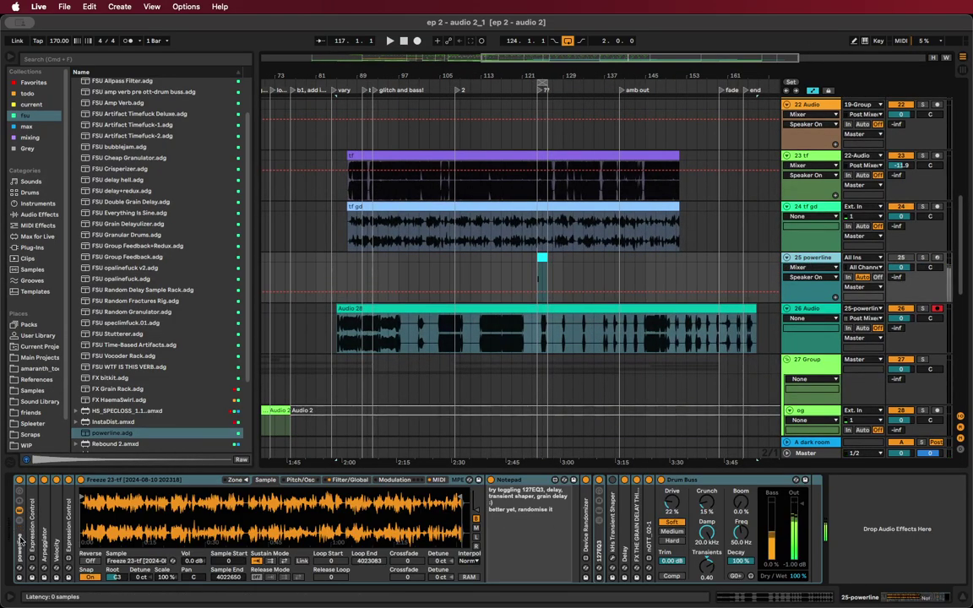
key("BackSpace")
key("super+f")
type("splat")
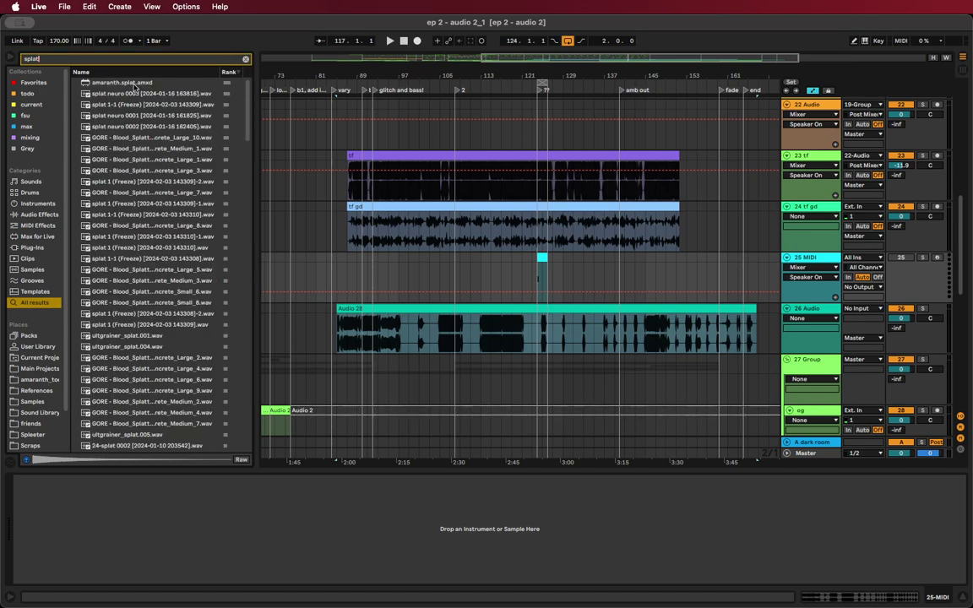
double_click(133, 85)
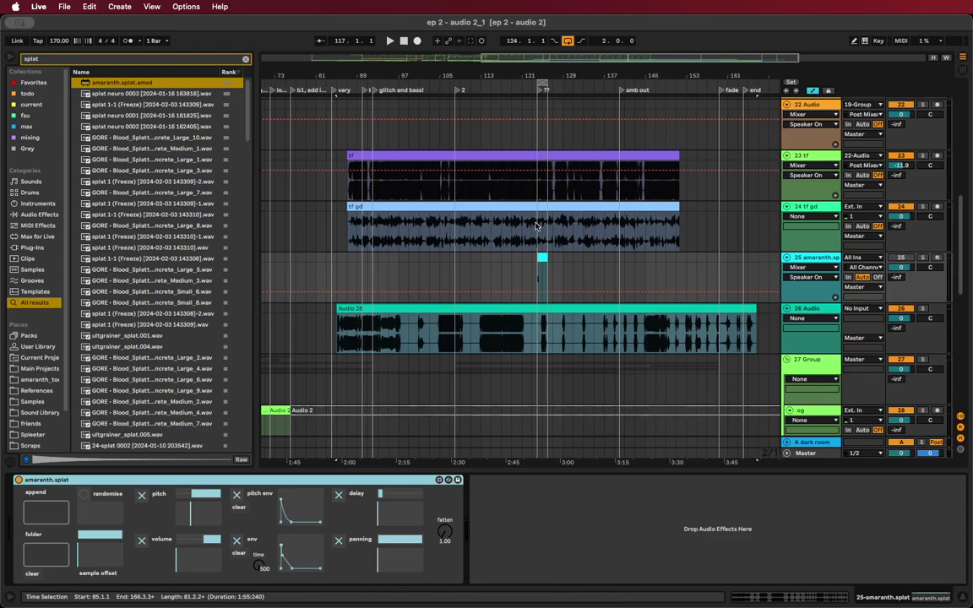
Load the tf clip into amaranth.splat's append slot and activate the device's randomise control
left_click_drag(534, 155, 51, 516)
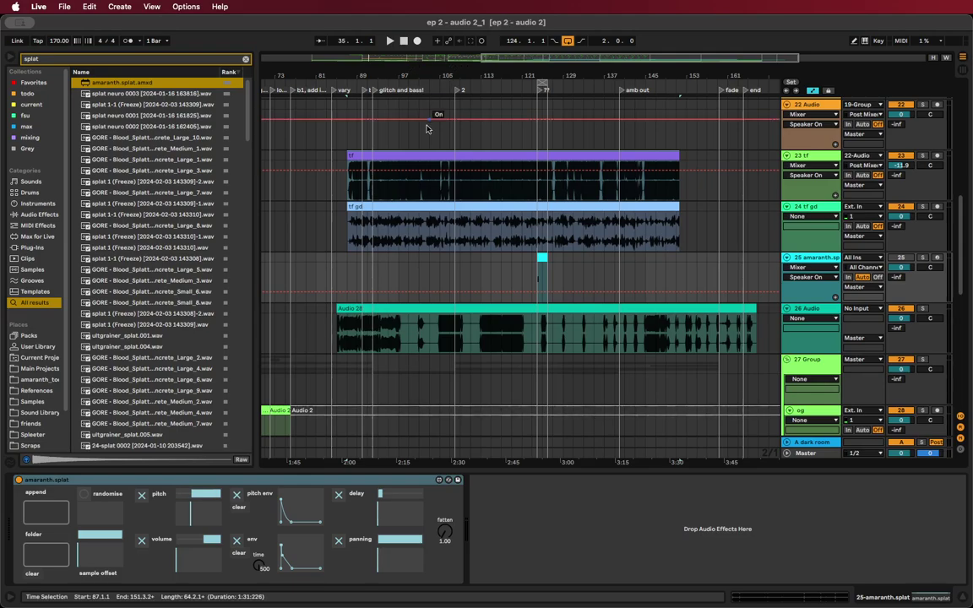
left_click_drag(421, 156, 43, 514)
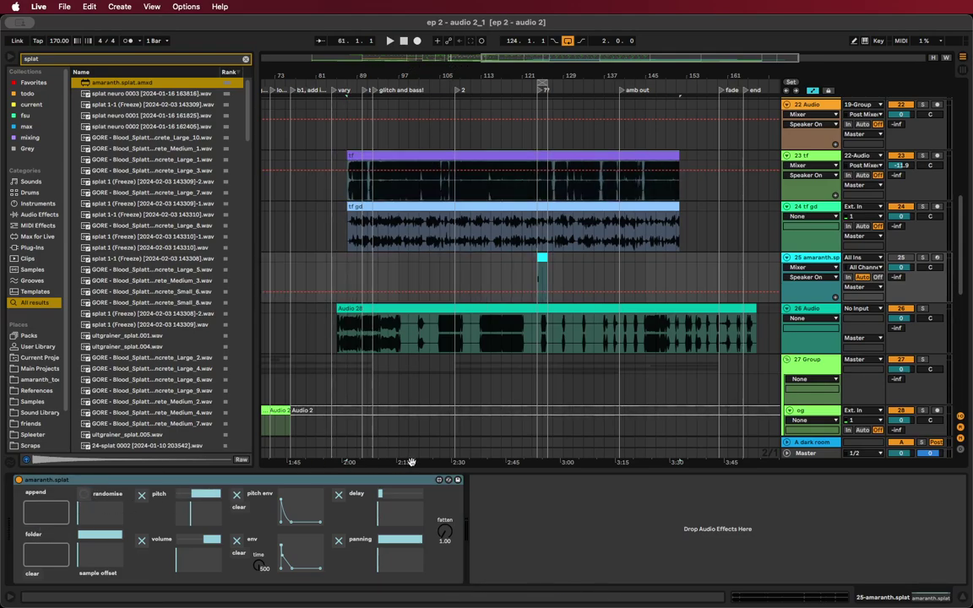
left_click(84, 495)
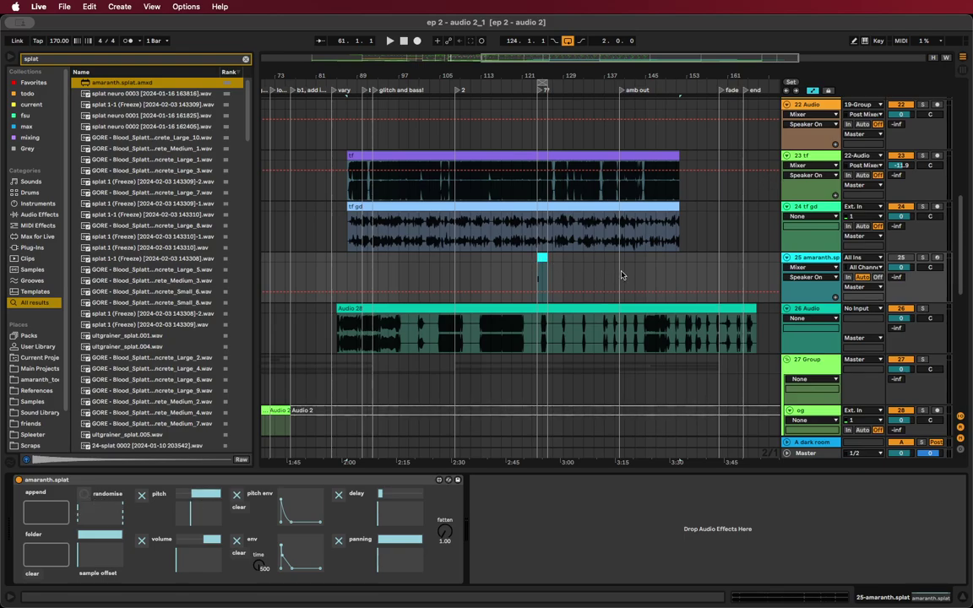
Play the arrangement from the start of the tf clips and lower the 23 tf track's volume to -18.2 dB
scroll(639, 277, "up", 2)
scroll(511, 256, "up", 3)
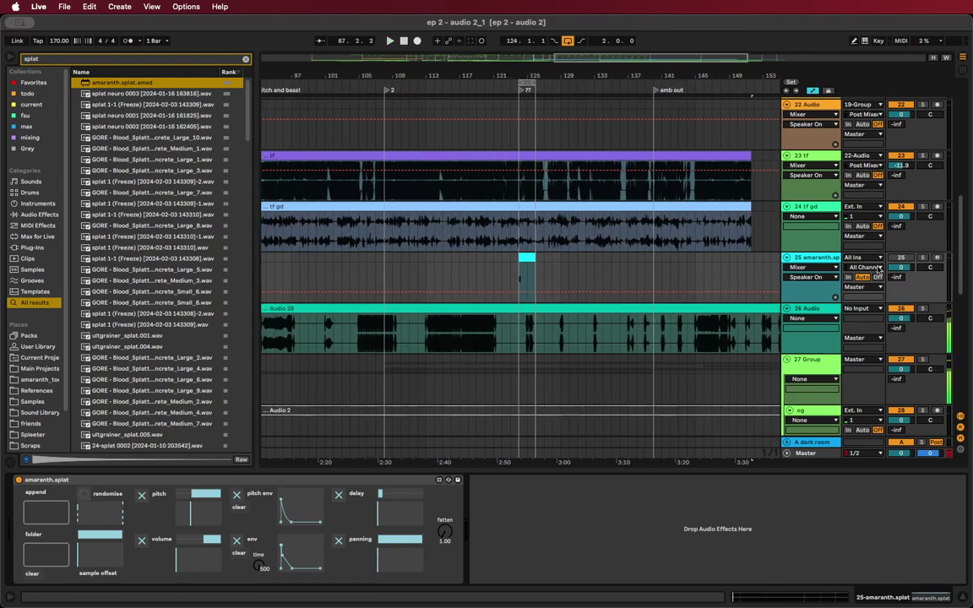
scroll(398, 259, "down", 5)
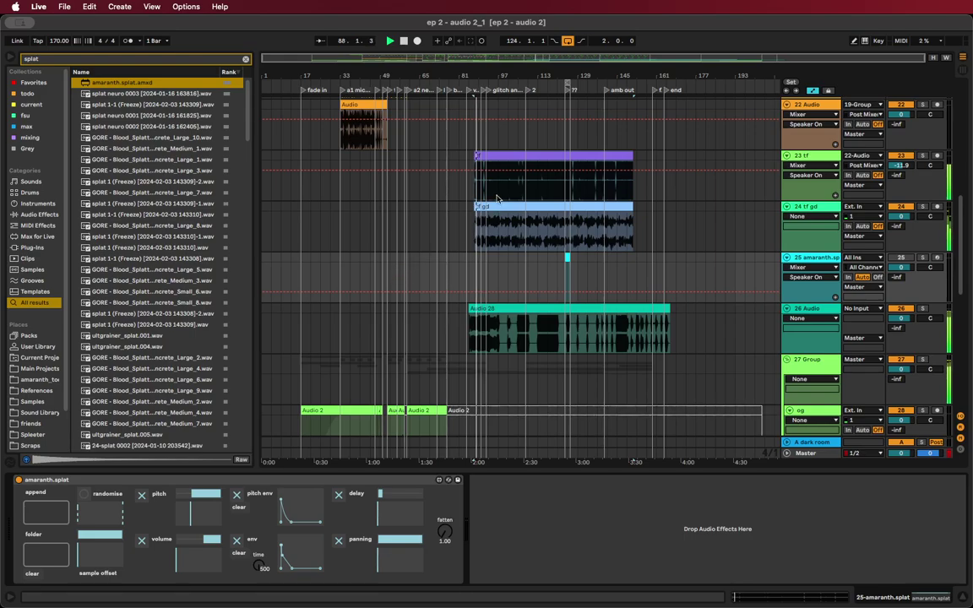
left_click_drag(900, 166, 900, 180)
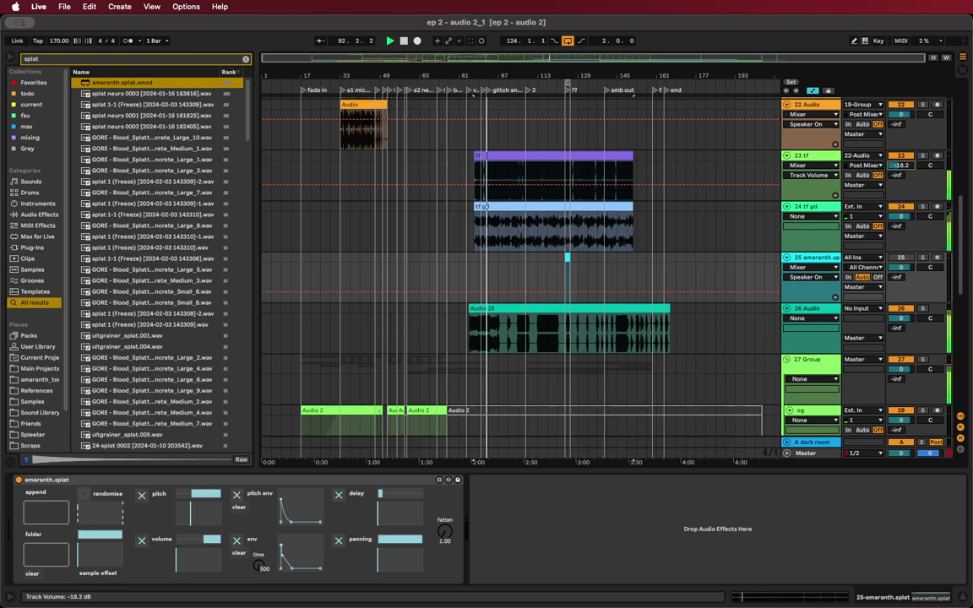
scroll(357, 322, "up", 5)
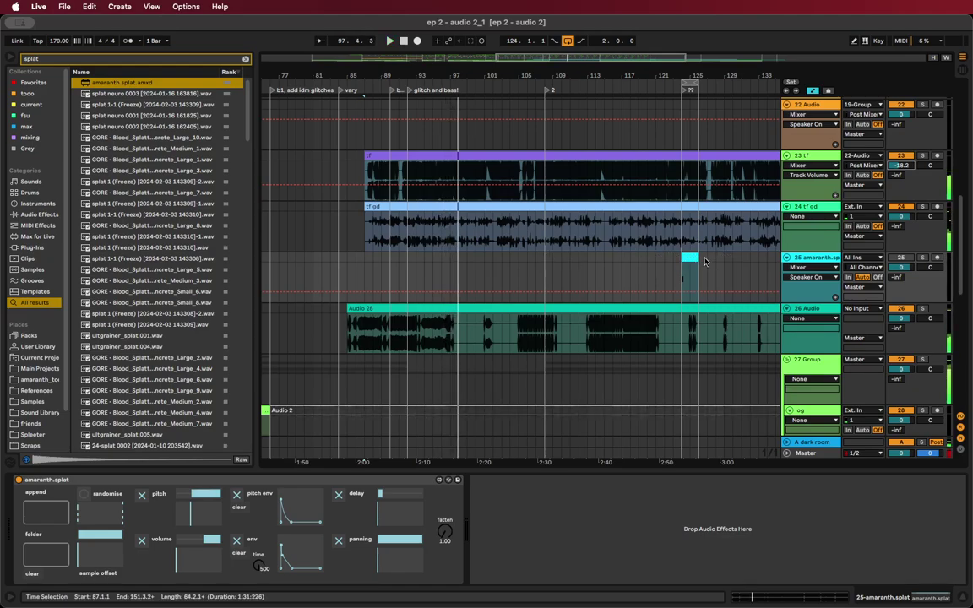
Solo the amaranth.splat track and audition its two-bar clip from bar 124
key("space")
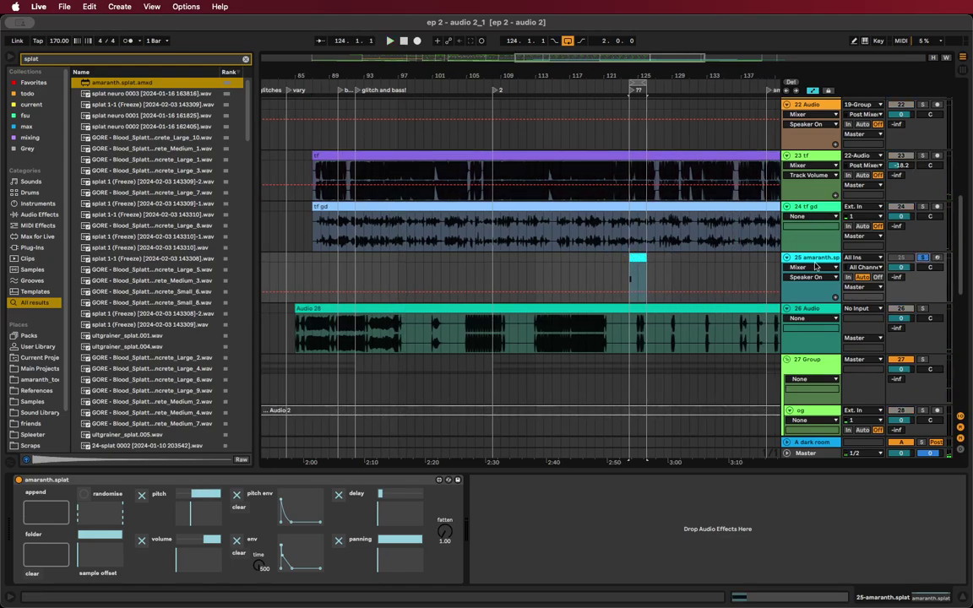
key("plus")
key("plus")
key("plus")
key("space")
key("space")
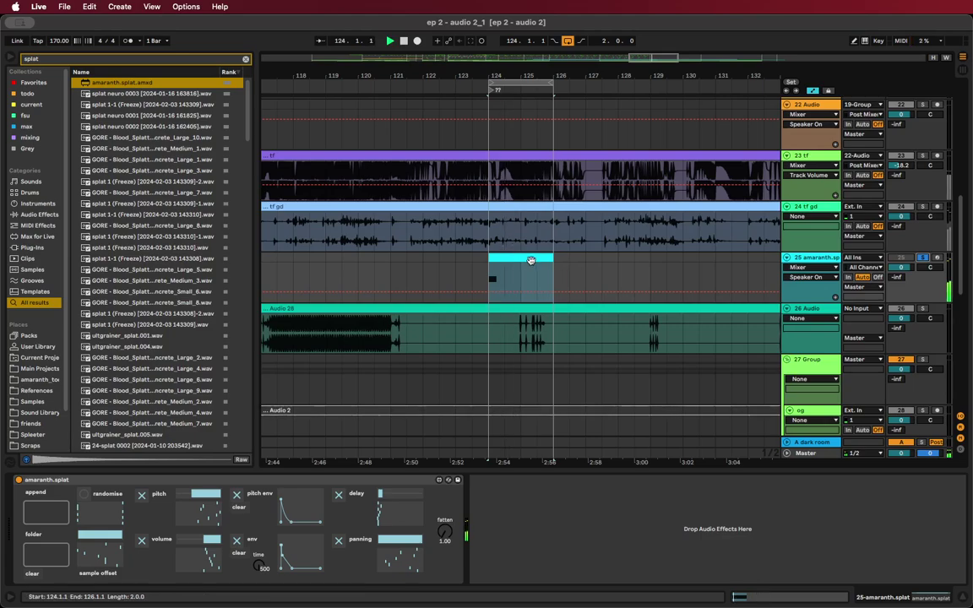
Set amaranth.splat's envelope time to 2774 and turn off its pitch env while the two-bar loop plays
key("space")
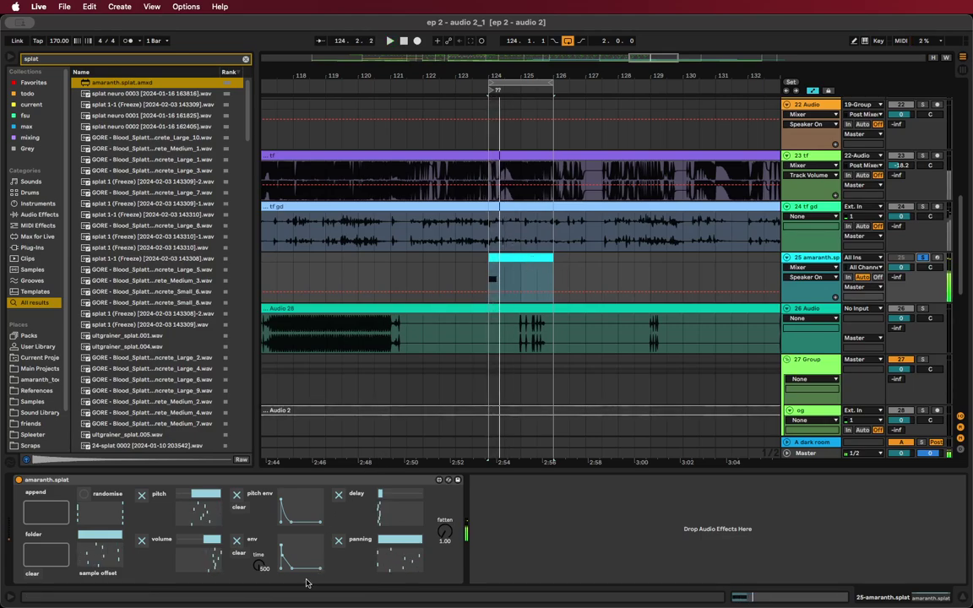
key("space")
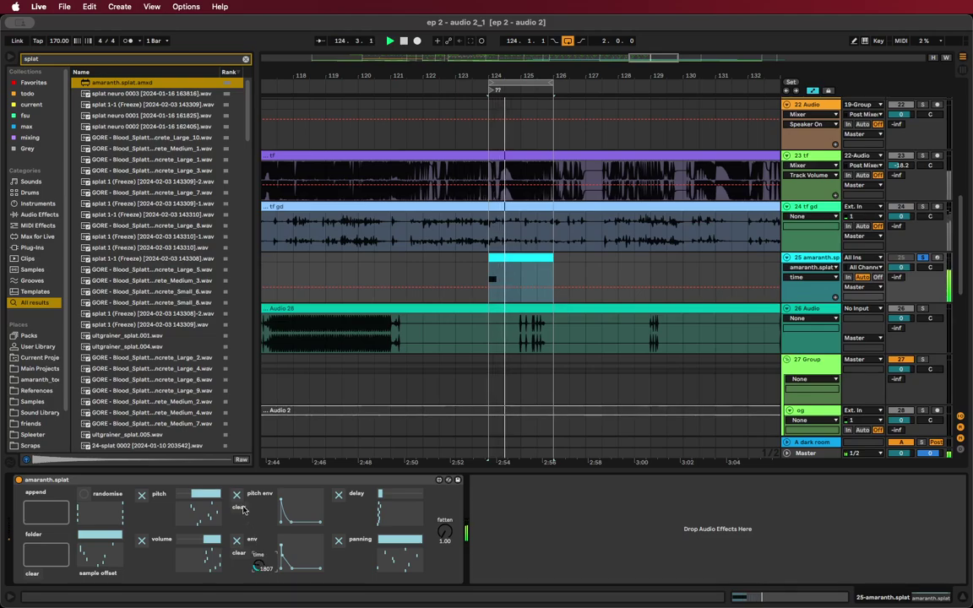
left_click_drag(257, 568, 260, 560)
key("space")
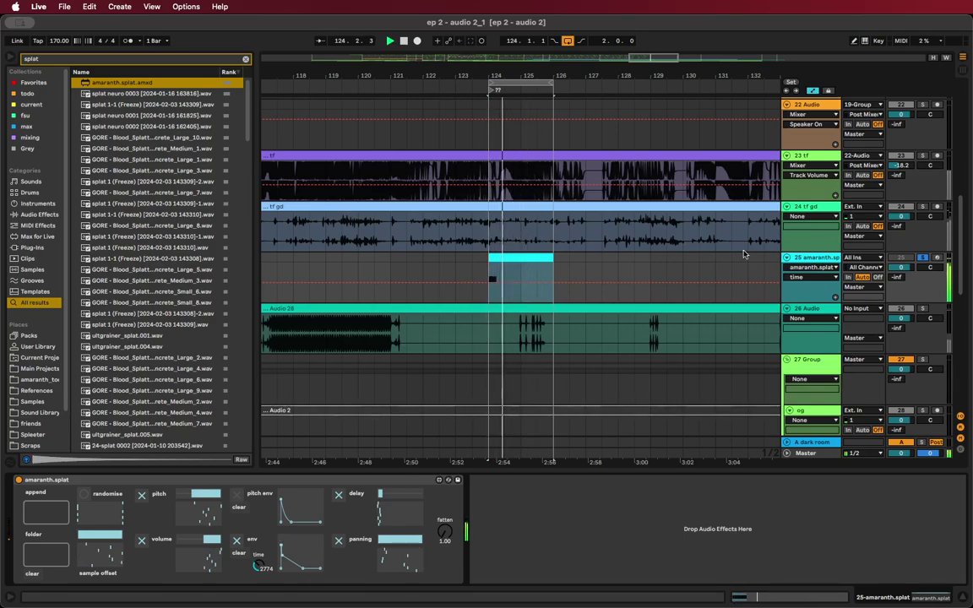
Insert an armed audio track below amaranth.splat, take its input from 25-amaranth.splat, and start recording the loop
key("super+t")
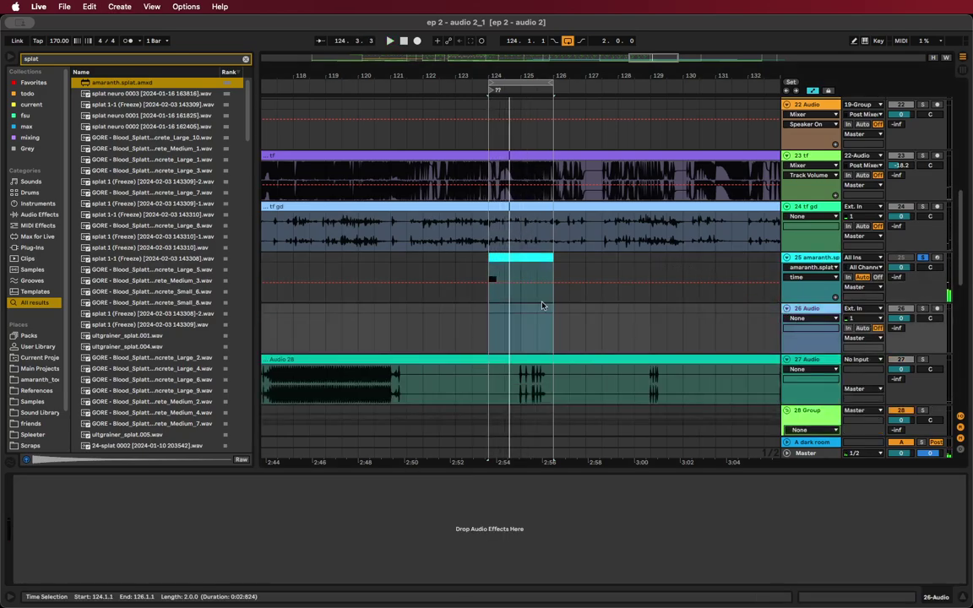
left_click(878, 309)
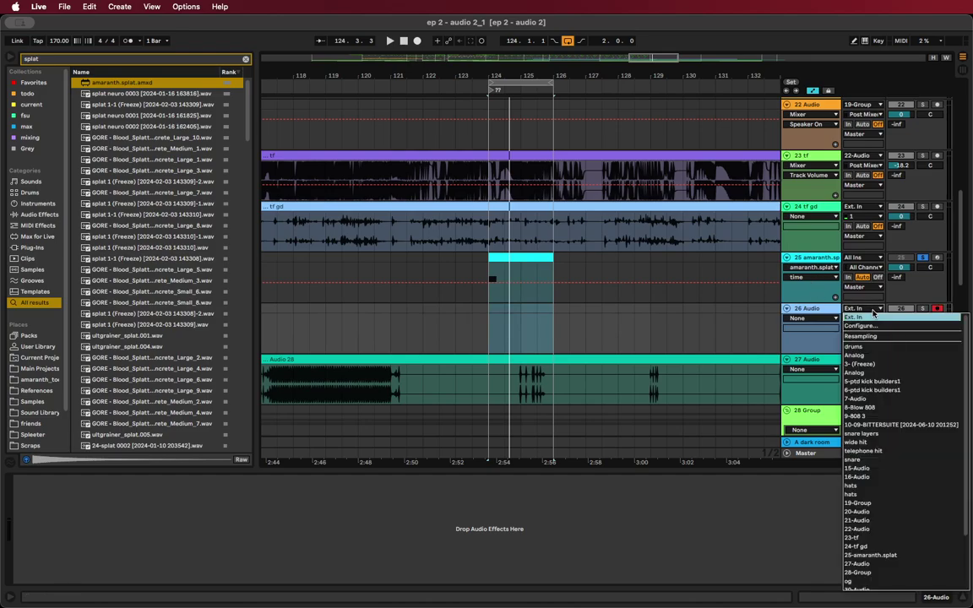
left_click(862, 555)
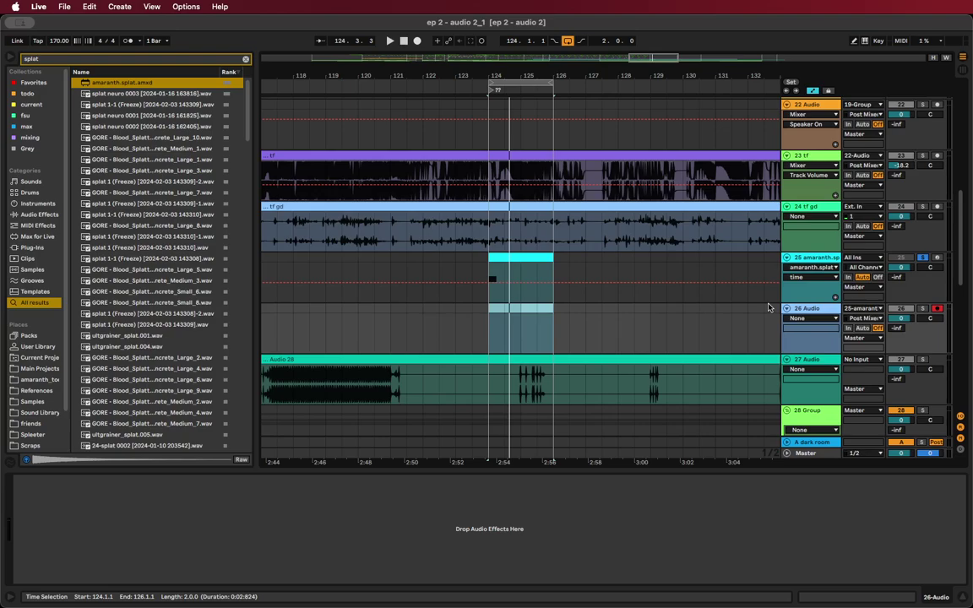
key("F9")
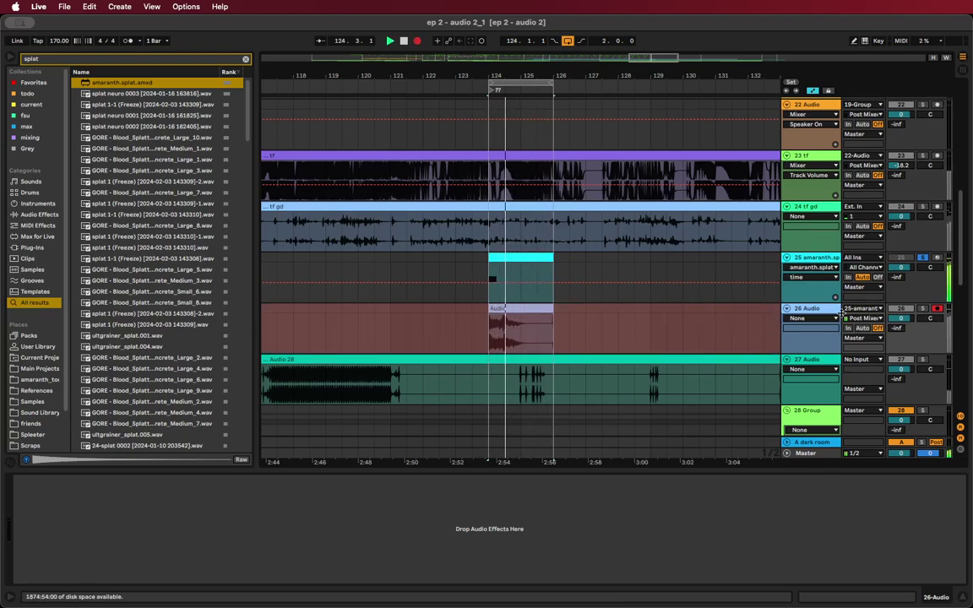
While recording, turn amaranth.splat's pitch env back on, vary the fatten amount, and narrow the panning range
left_click(814, 259)
left_click(238, 498)
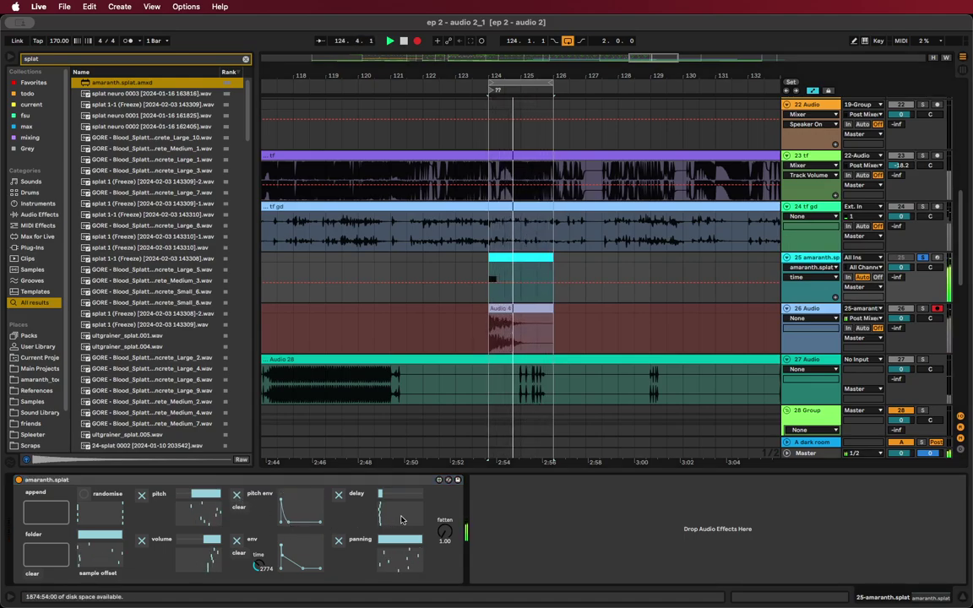
left_click_drag(394, 541, 444, 534)
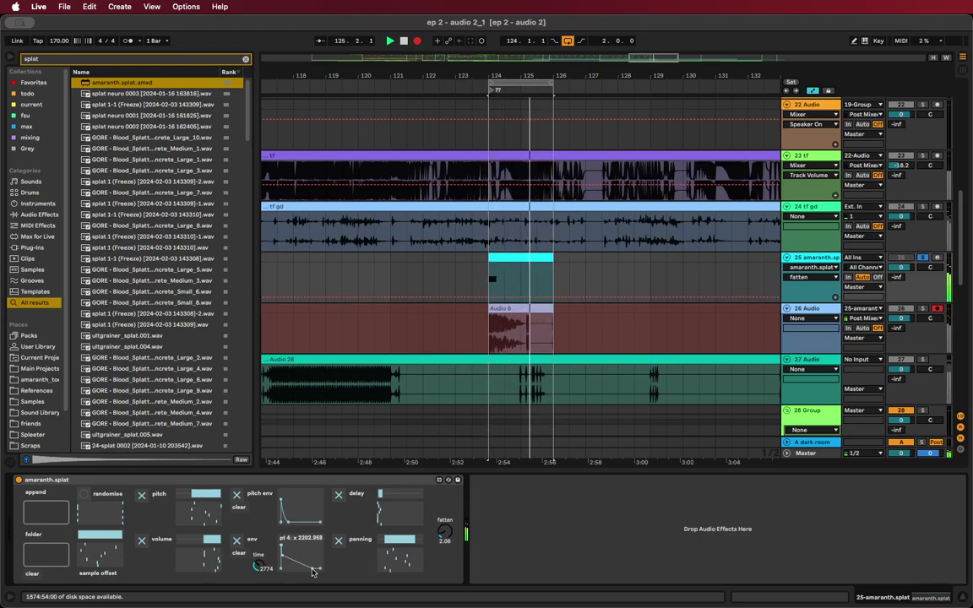
left_click_drag(391, 543, 445, 547)
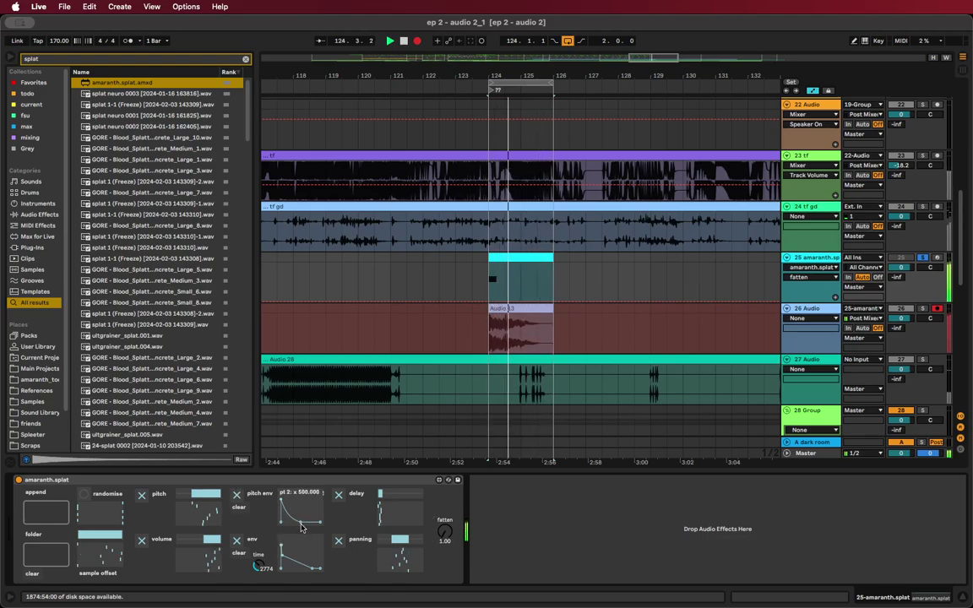
While recording, reshape amaranth.splat's pitch env into a lower peak near its middle and adjust the env points
left_click_drag(281, 500, 292, 499)
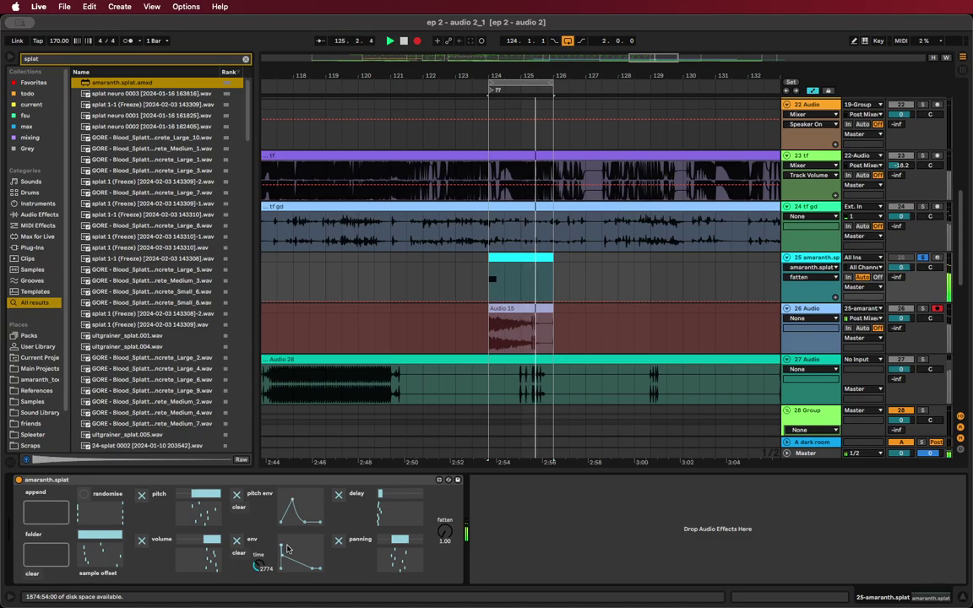
left_click_drag(282, 555, 284, 557)
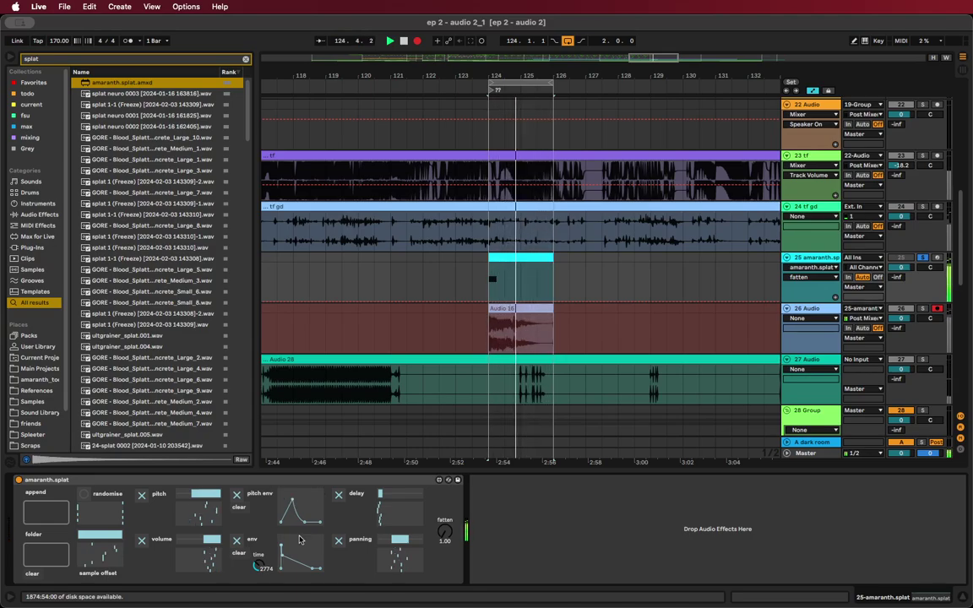
left_click_drag(293, 499, 300, 511)
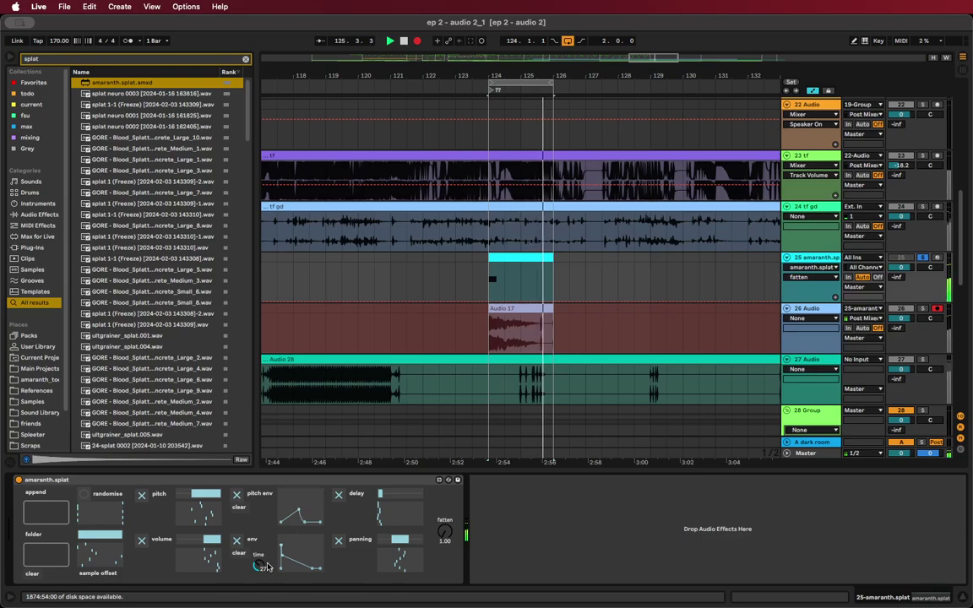
left_click_drag(311, 570, 301, 576)
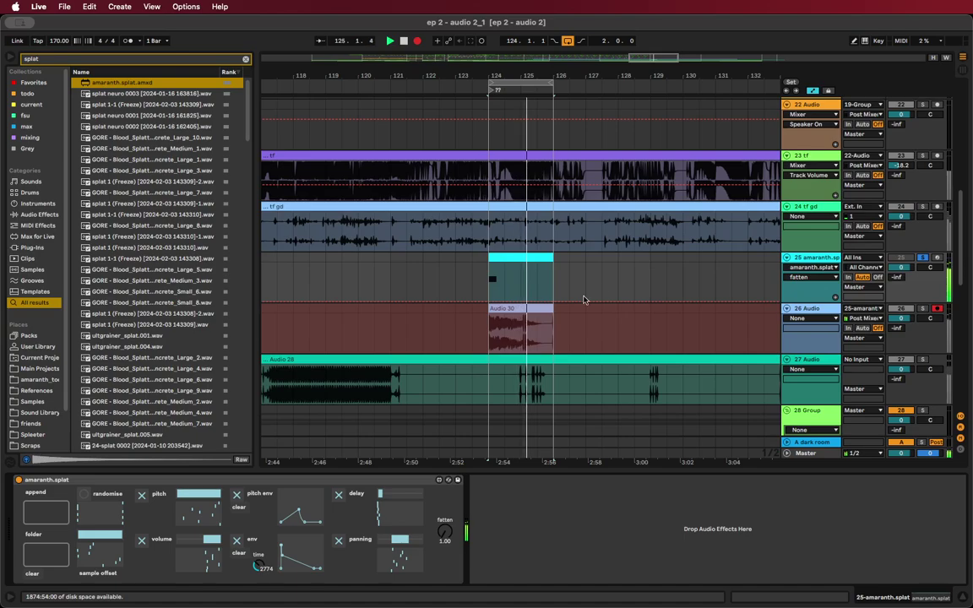
Stop recording and extend the recorded clip on track 26 back to bar 74, revealing the earlier loop takes
key("space")
scroll(555, 299, "down", 3)
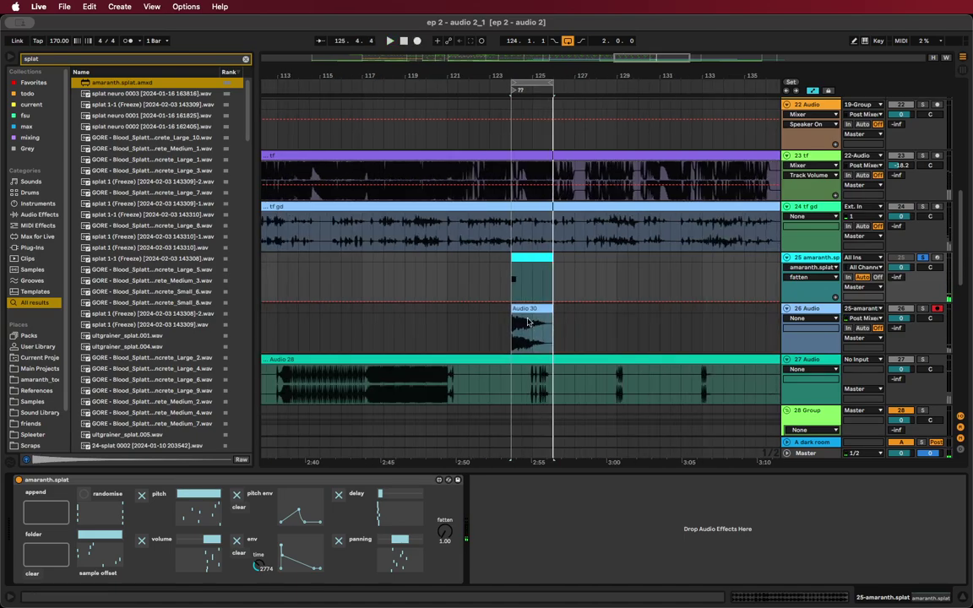
left_click_drag(523, 309, 289, 301)
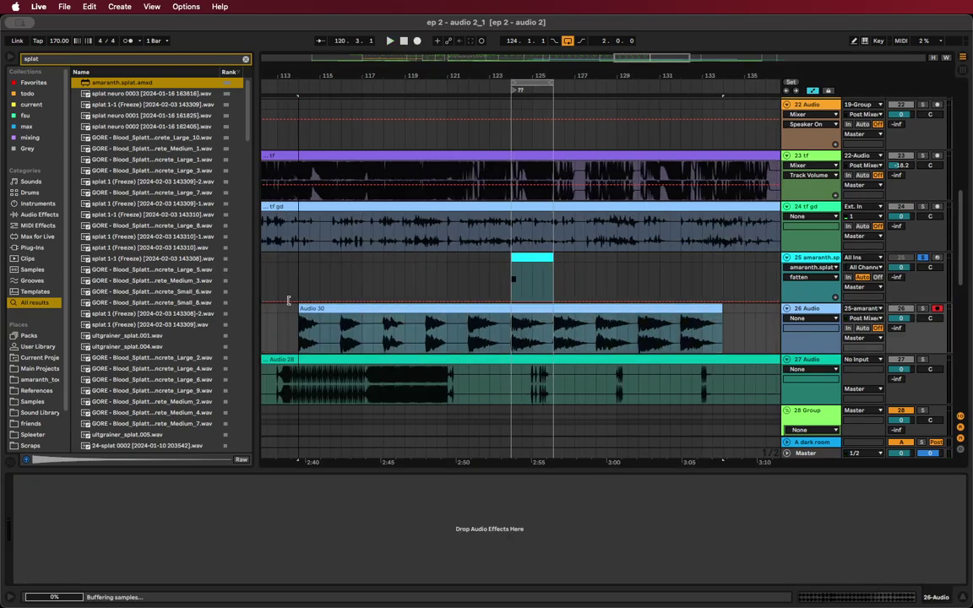
scroll(406, 310, "down", 8)
scroll(405, 318, "down", 3)
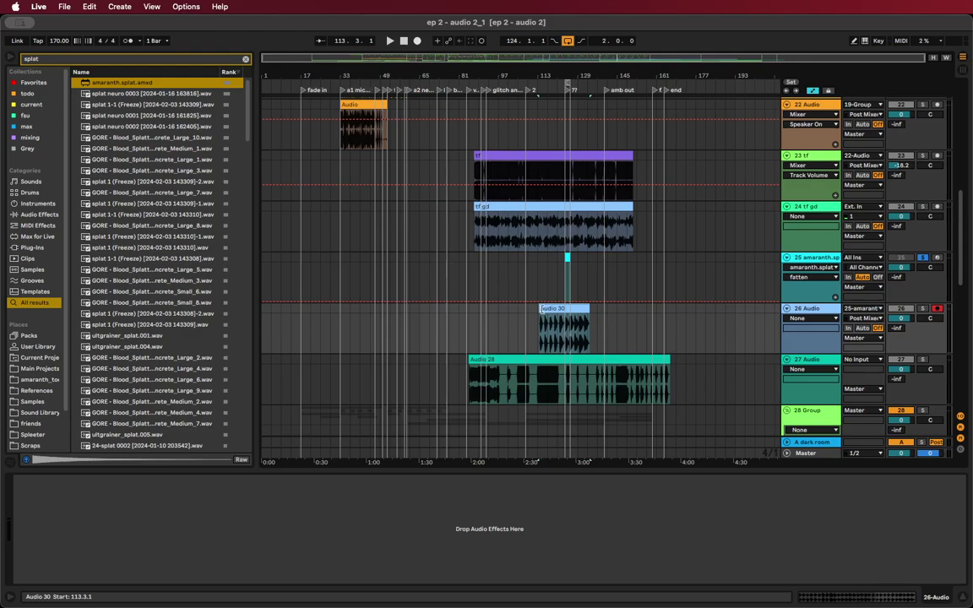
left_click_drag(541, 309, 441, 309)
Solo track 26 and audition the Audio 30 clip's takes from several points between bars 103 and 108
scroll(494, 327, "up", 8)
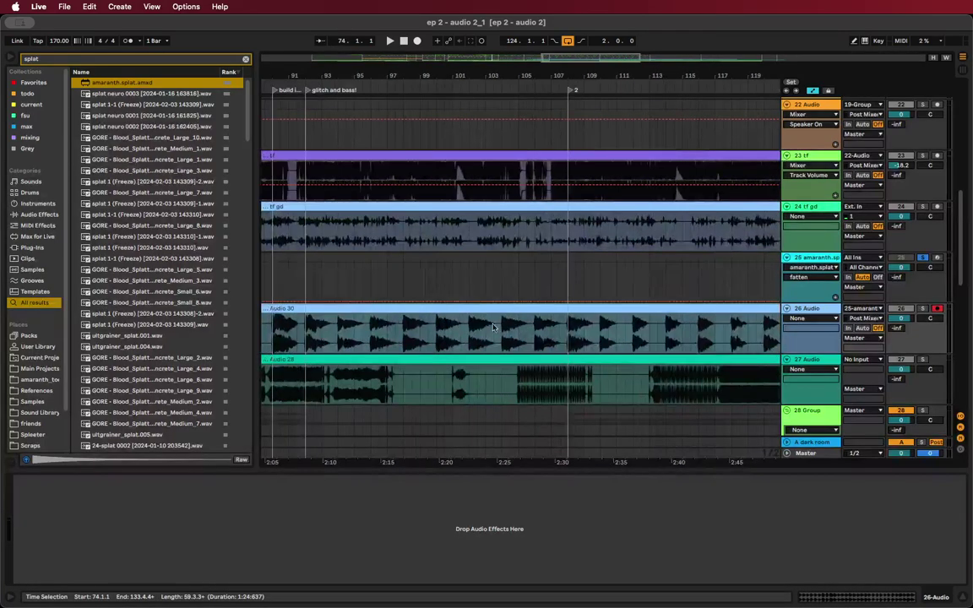
left_click(486, 328)
key("space")
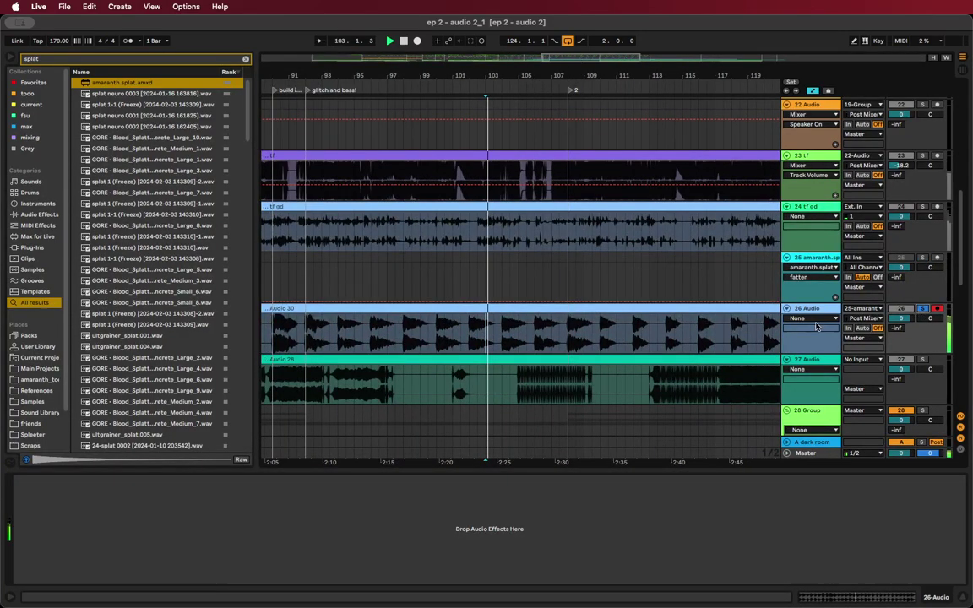
left_click(503, 339)
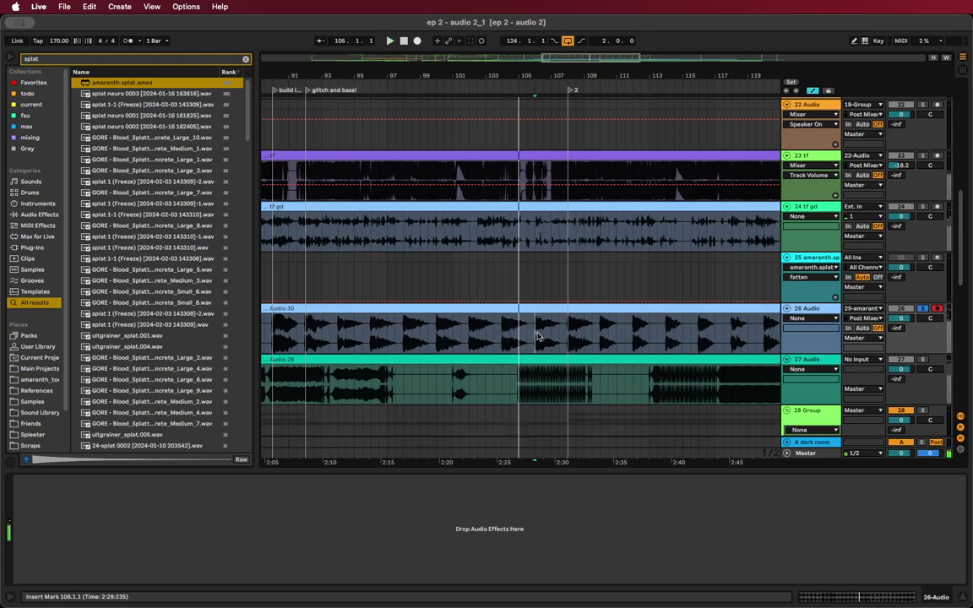
left_click(534, 333)
left_click(571, 333)
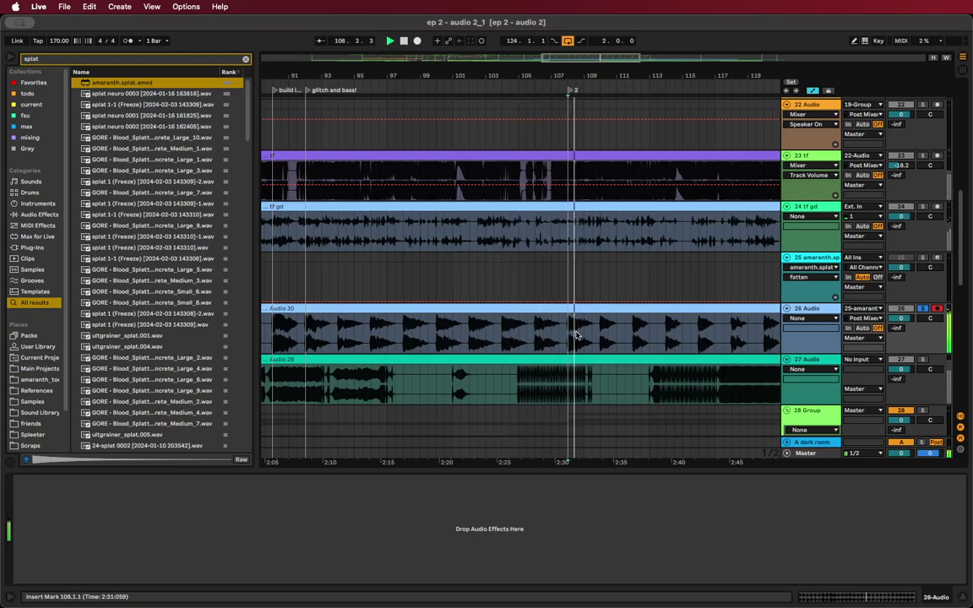
scroll(562, 342, "down", 5)
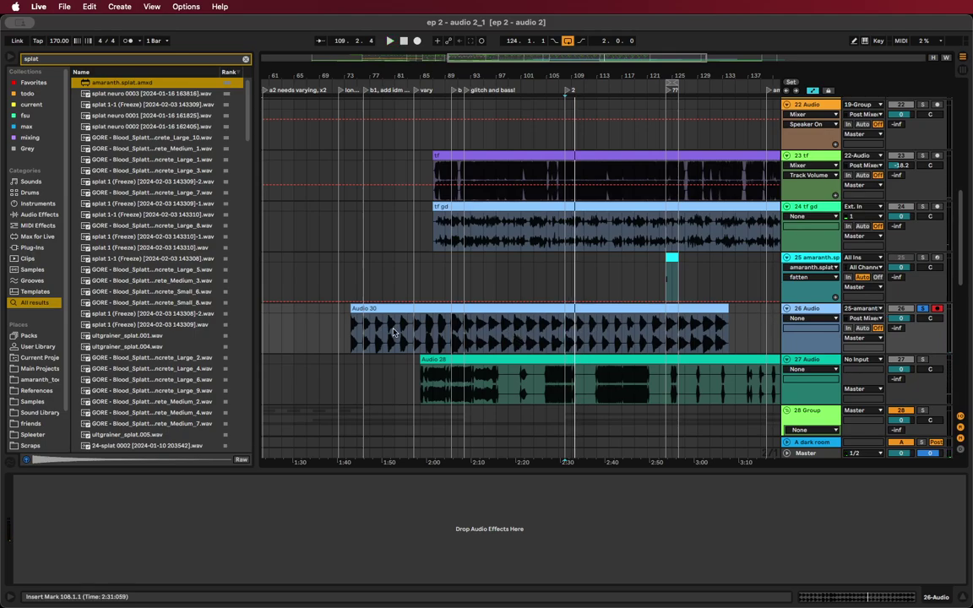
scroll(393, 321, "down", 4)
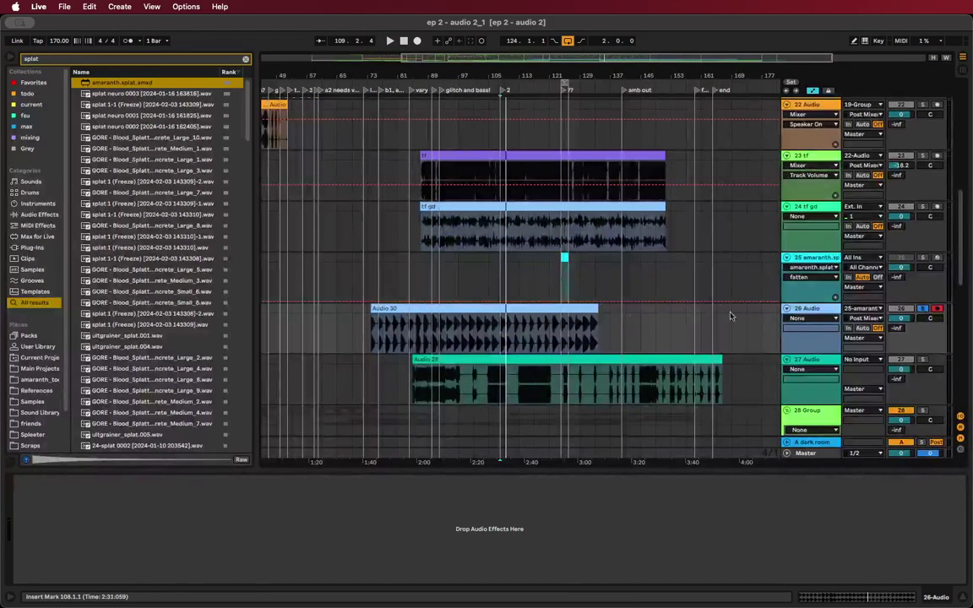
Rename the clip on track 27 as pl and move its track directly above the amaranth.splat track
left_click(521, 361)
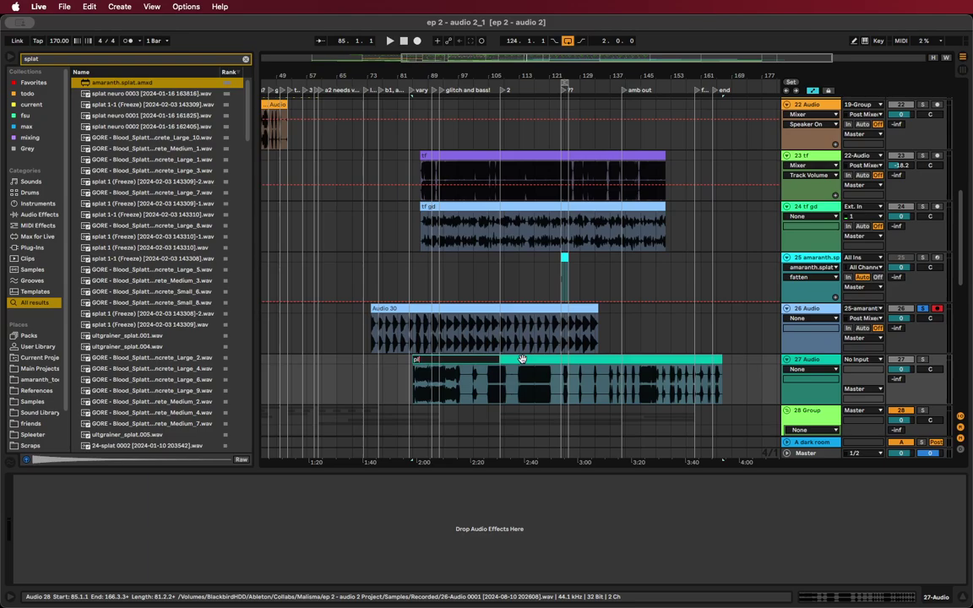
key("Return")
left_click_drag(806, 361, 808, 262)
Delete the amaranth.splat track and rename the recorded Audio 30 clip as splat
left_click(814, 309)
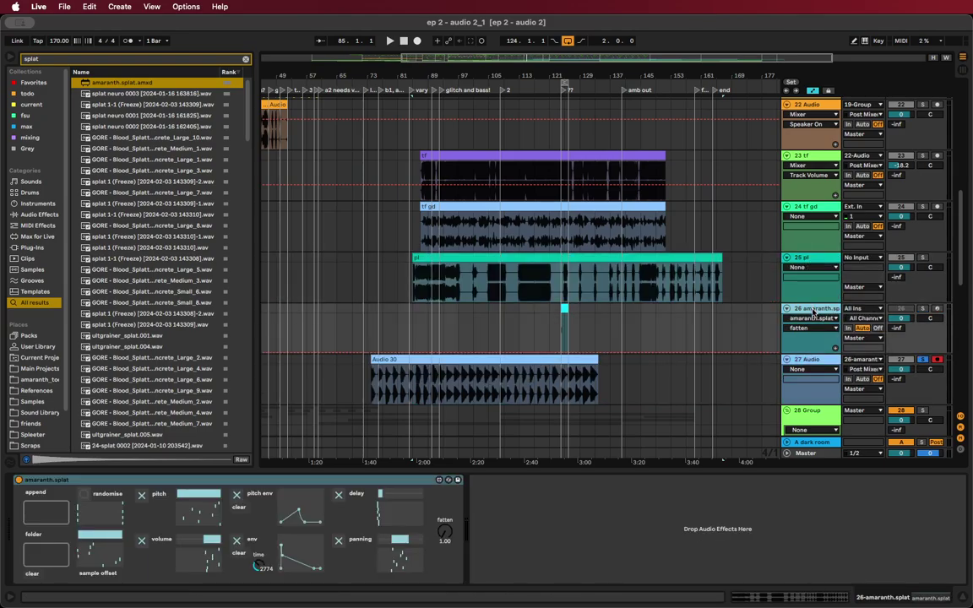
key("Delete")
right_click(415, 309)
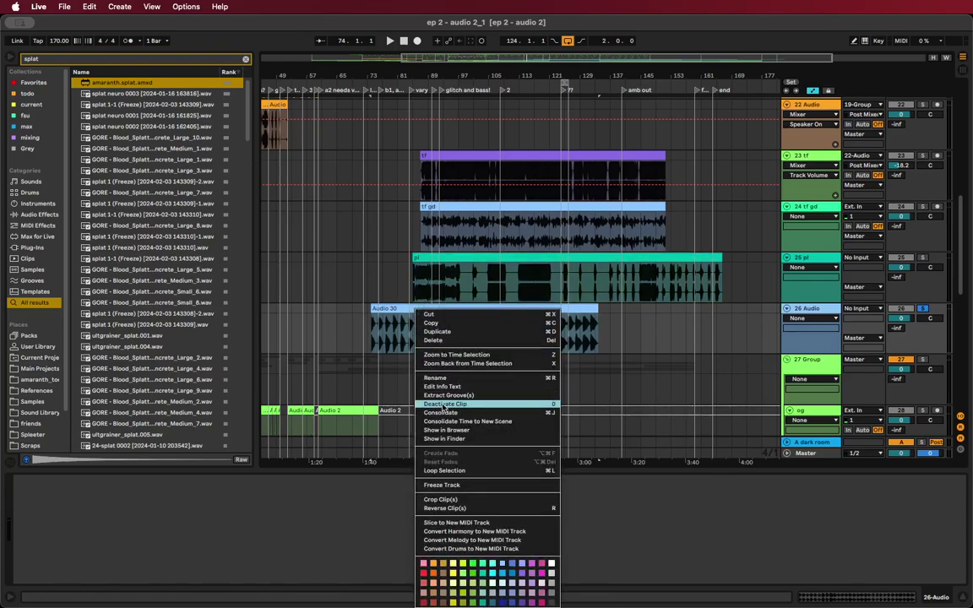
left_click(438, 379)
type("splat")
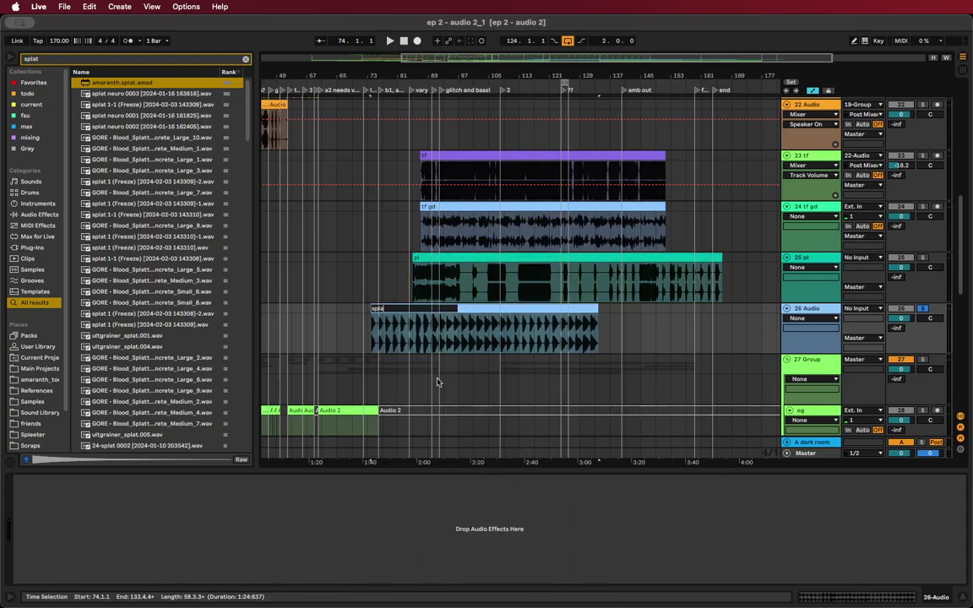
key("Return")
Recolour the splat clip pale mint green and the pl clip red
right_click(454, 311)
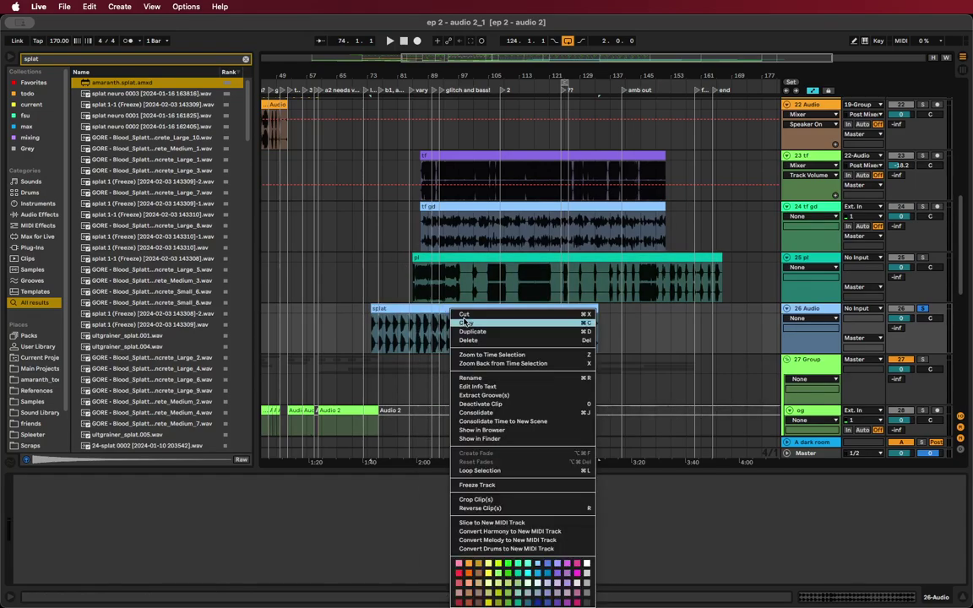
left_click(588, 574)
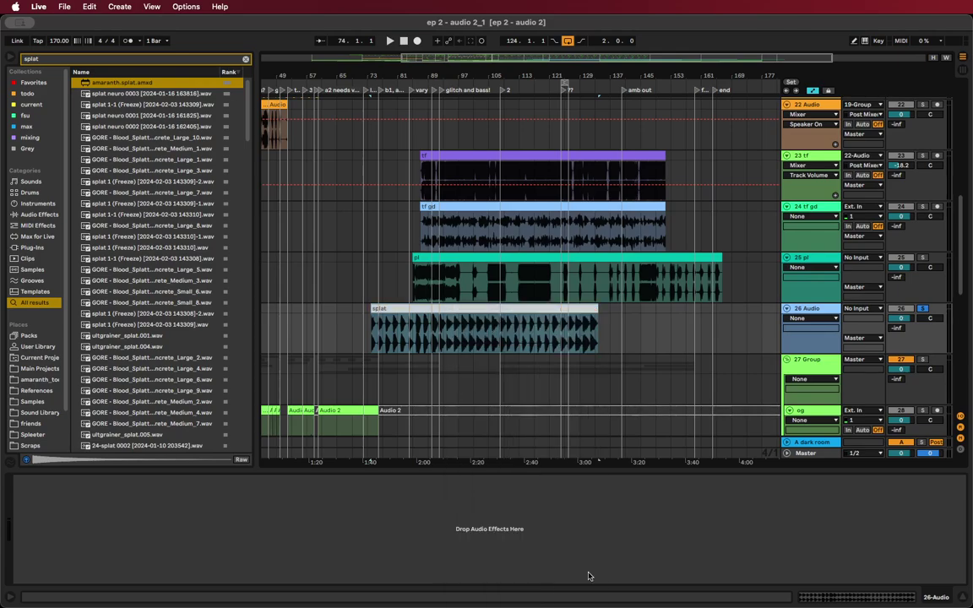
right_click(477, 308)
right_click(532, 313)
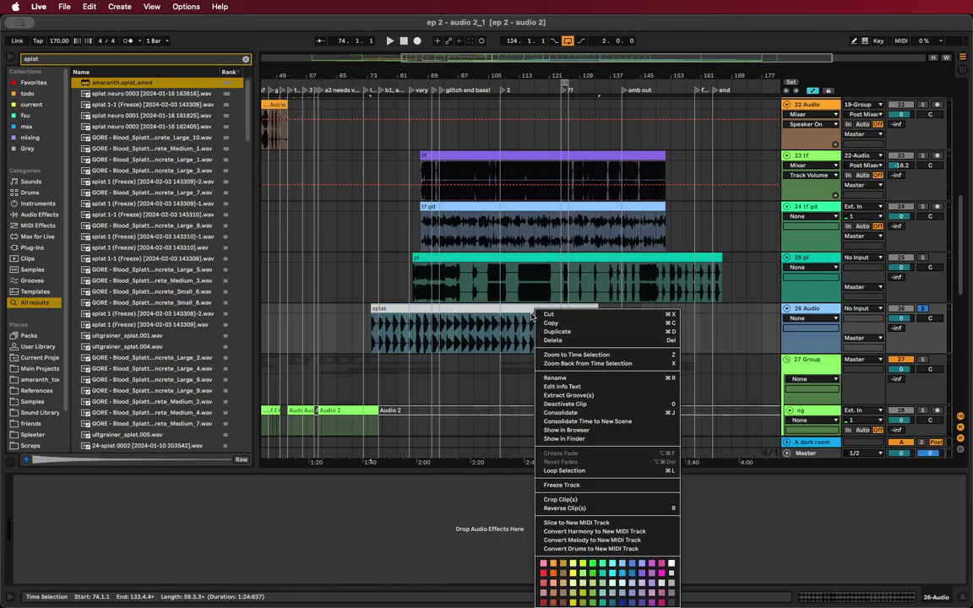
left_click(615, 593)
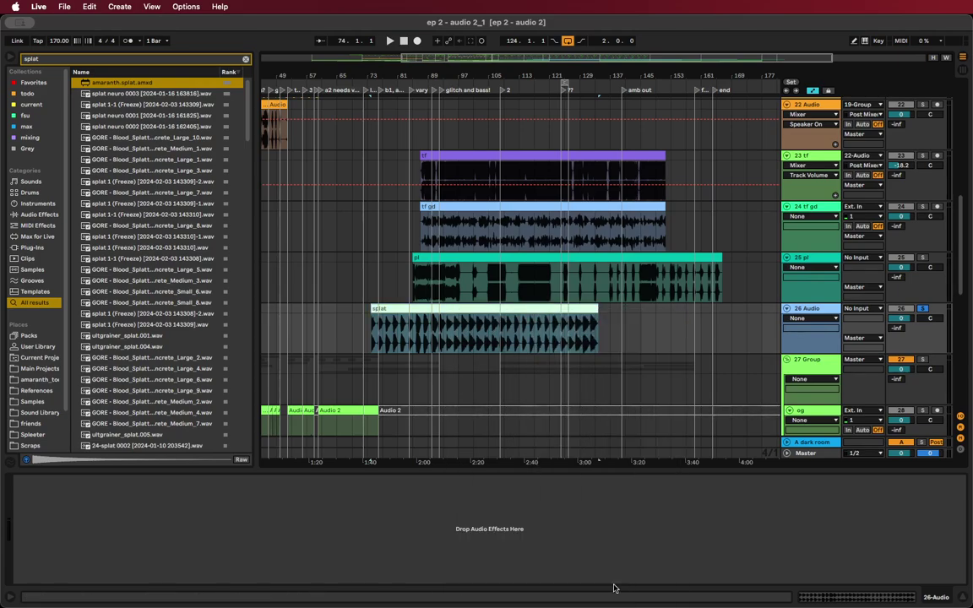
right_click(532, 266)
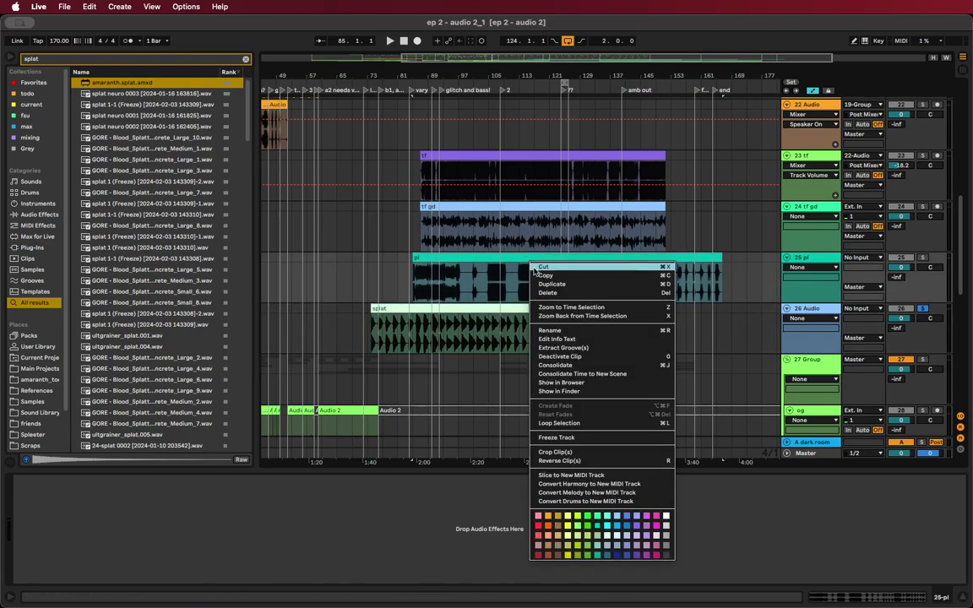
left_click(537, 536)
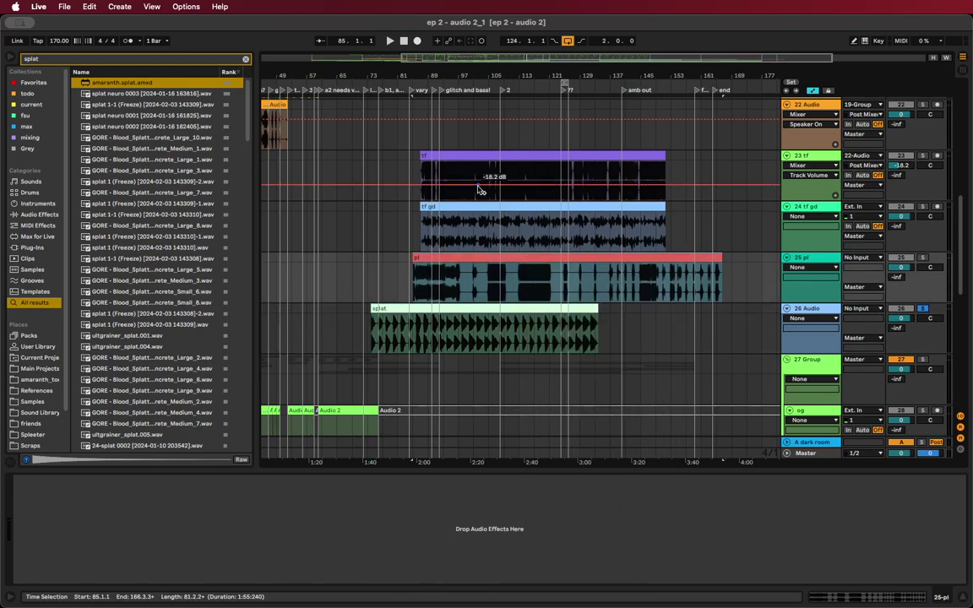
Duplicate the splat clip on track 26 directly behind the original
scroll(425, 286, "up", 5)
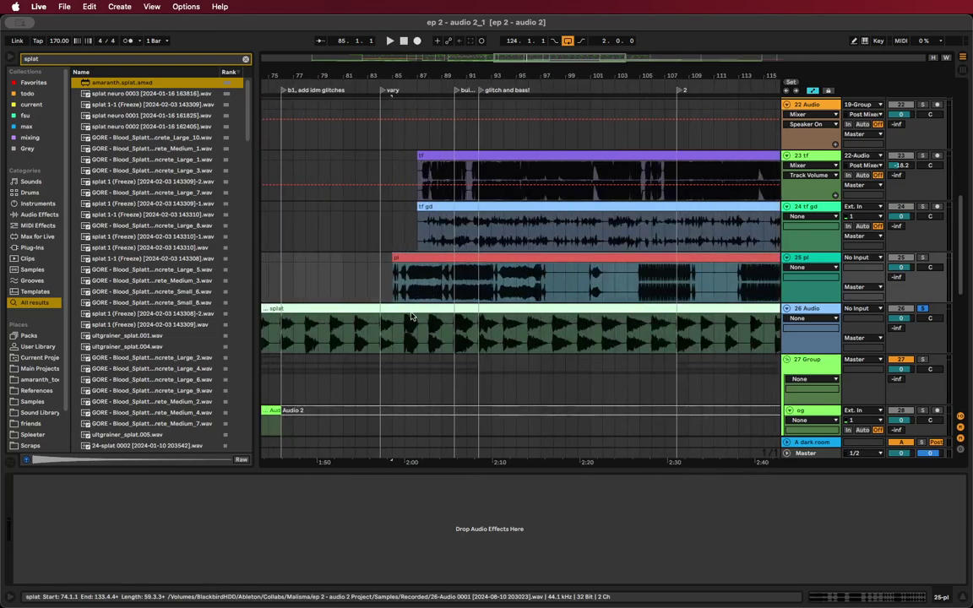
left_click(412, 308)
scroll(549, 319, "down", 7)
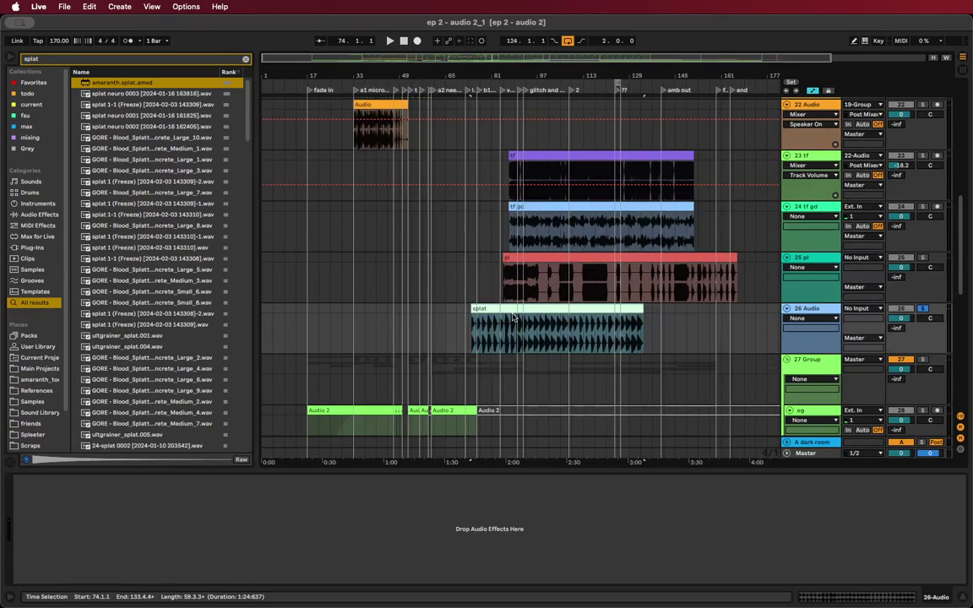
key("super+d")
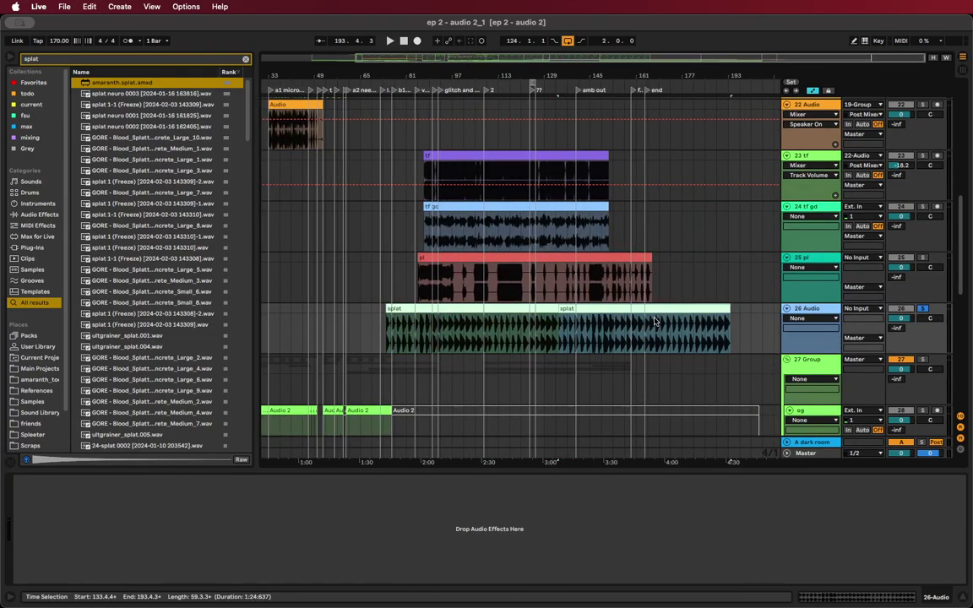
Turn off warping on the duplicated splat clip and transpose it by -12 semitones
double_click(647, 309)
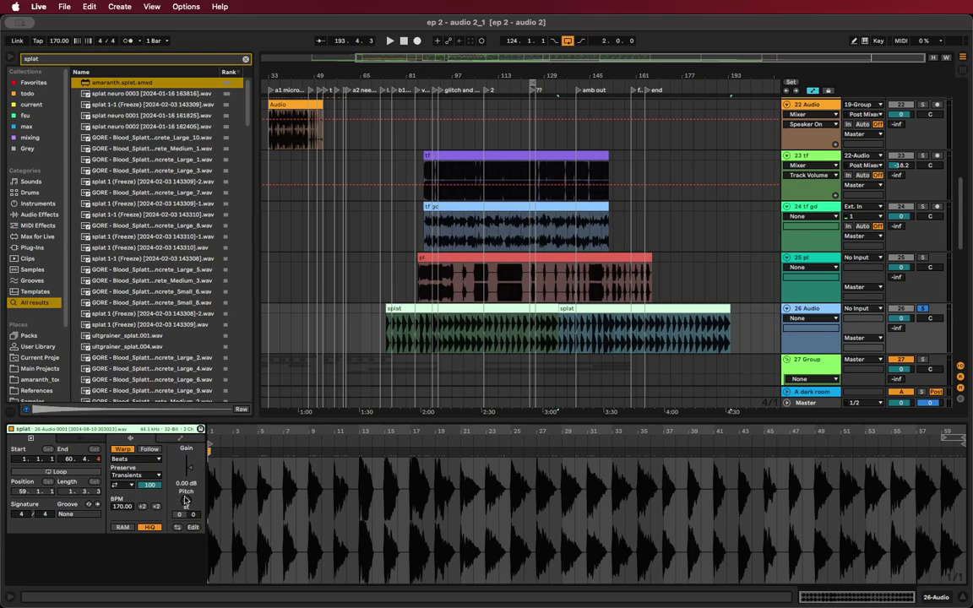
left_click(121, 449)
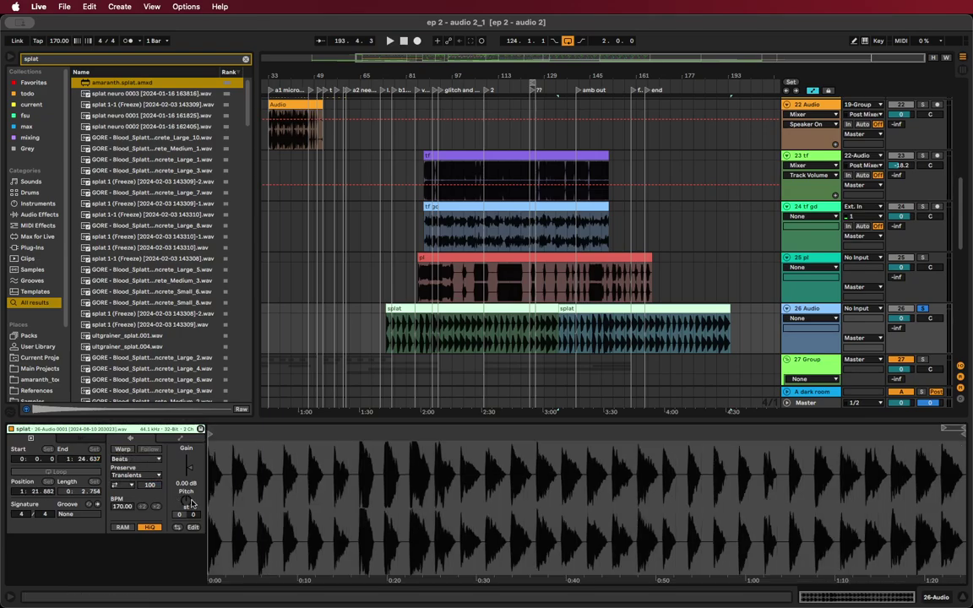
type("-12")
key("Return")
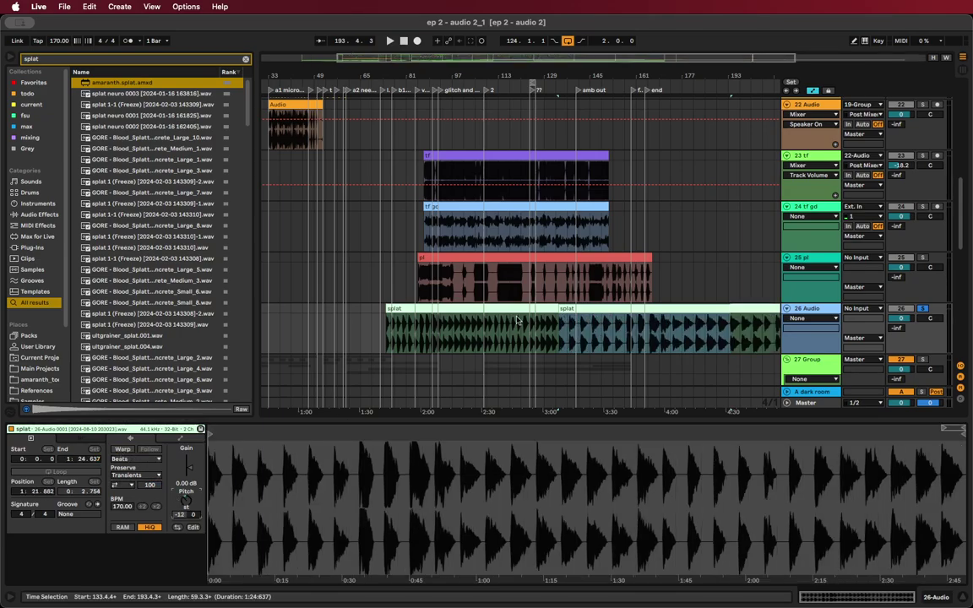
Add an audio track below track 26 and move the transposed splat copy onto it, starting at bar 74
scroll(669, 297, "down", 2)
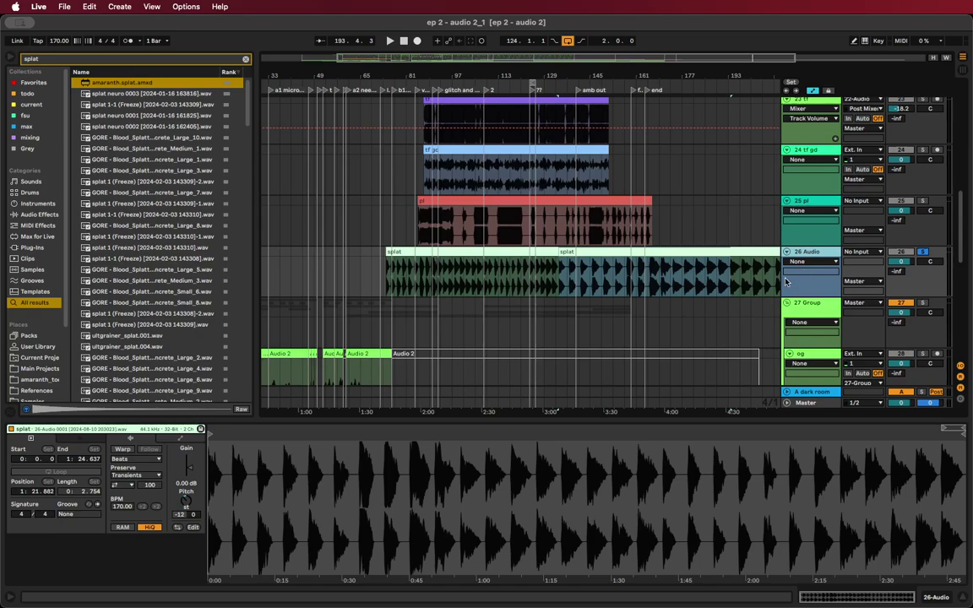
key("super+t")
mouse_move(683, 251)
left_mouse_down()
mouse_move(642, 308)
mouse_move(508, 336)
mouse_move(540, 307)
mouse_move(528, 316)
left_mouse_up()
scroll(337, 320, "up", 5)
scroll(674, 302, "up", 3)
Solo the new splat track 27 and audition its transposed clip from bar 74
left_click(445, 326)
key("space")
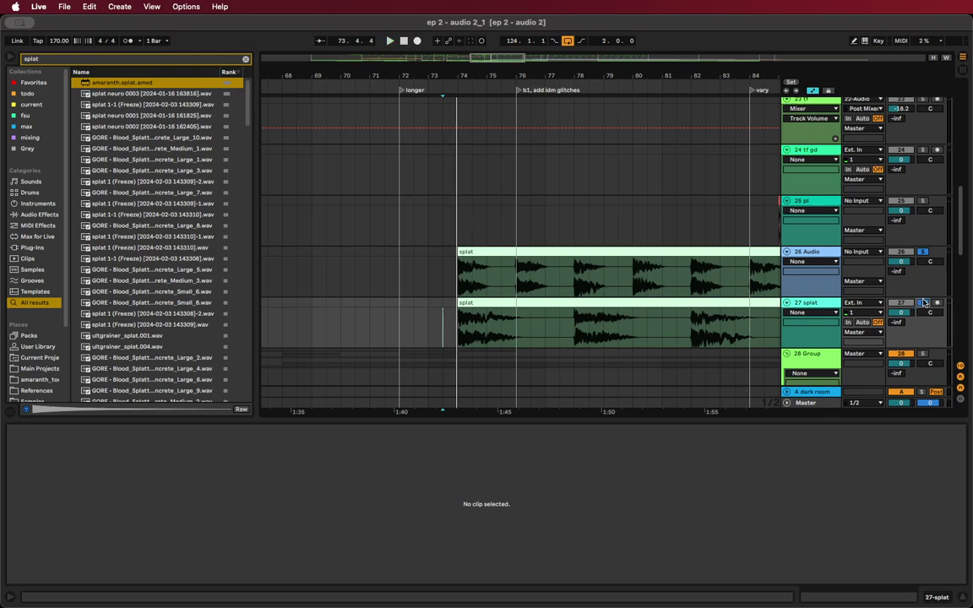
left_click(505, 323)
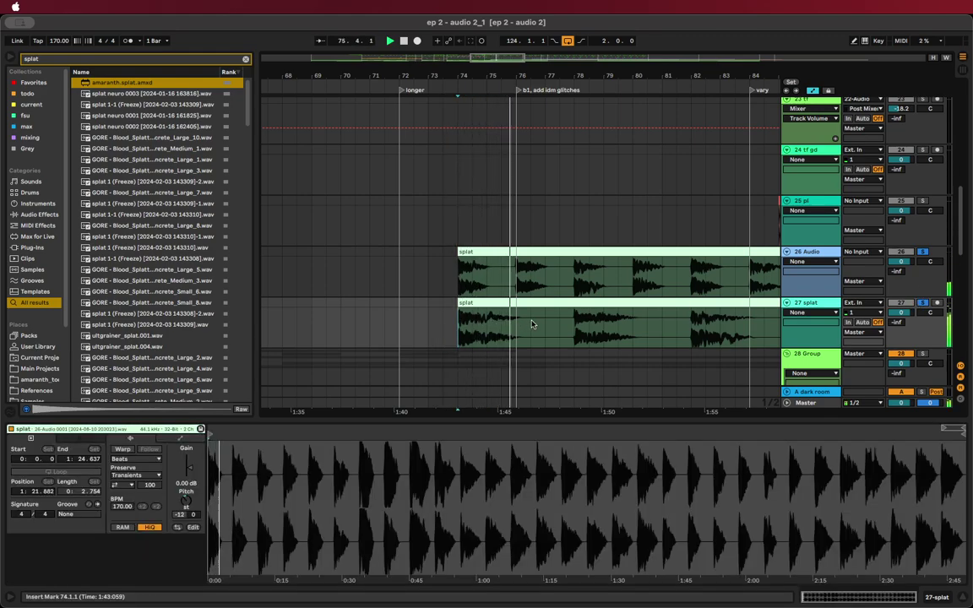
Split the transposed splat clip at bar 78 and move the latter part earlier to bar 76
left_click(574, 325)
key("super+e")
key("space")
left_click_drag(593, 303, 536, 314)
Audition the moved splat part on track 27 from bars 76, 80, 84 and 88
key("space")
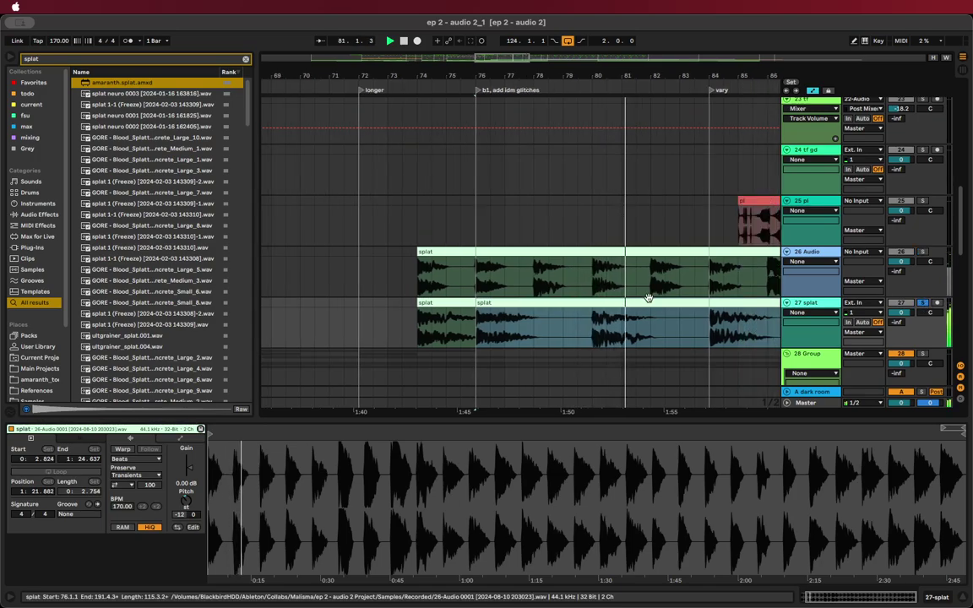
left_click(581, 329)
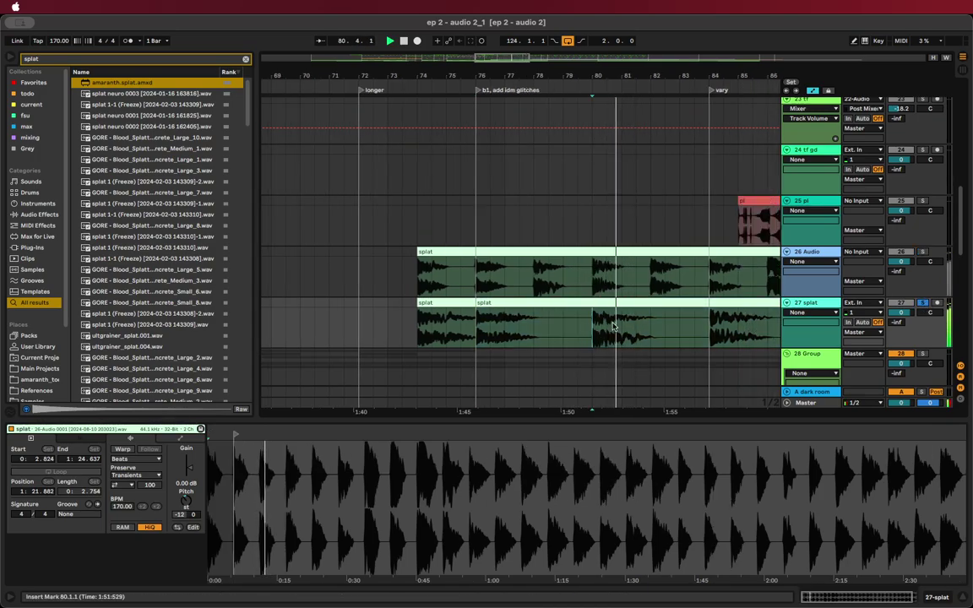
left_click(709, 333)
scroll(710, 333, "down", 5)
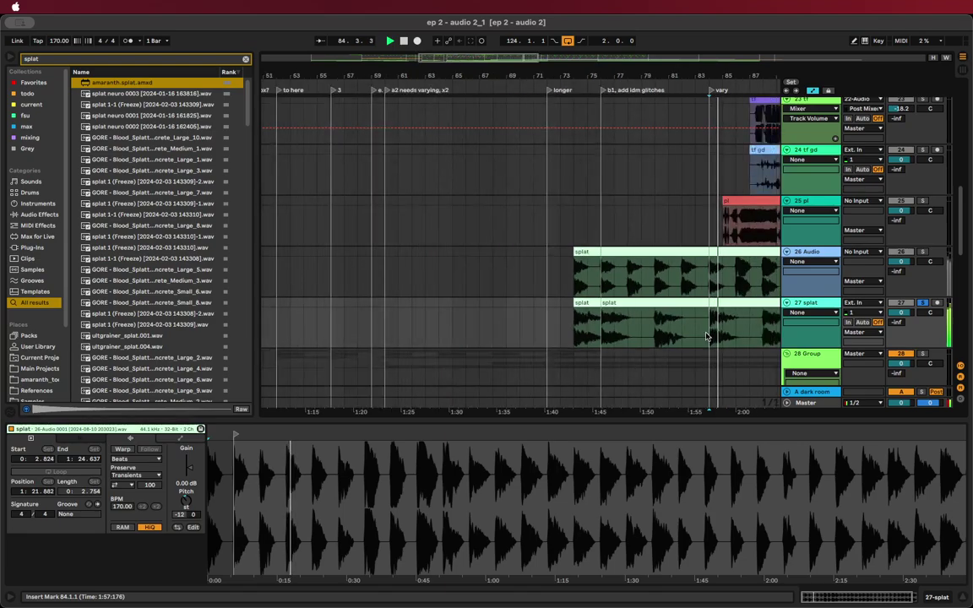
scroll(675, 334, "right", 3)
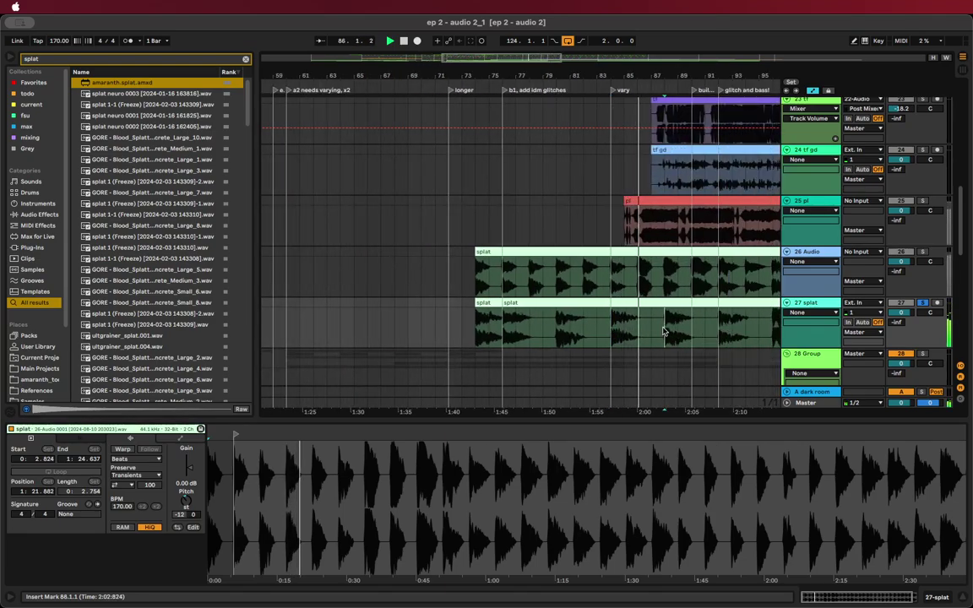
left_click(666, 332)
scroll(667, 331, "right", 4)
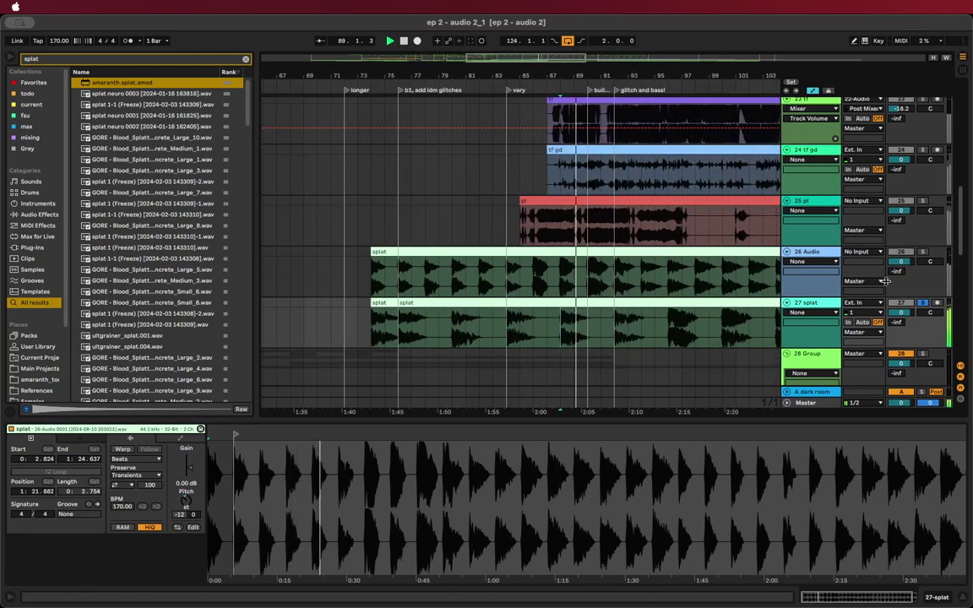
Solo track 25, isolate the pl clip's section from 89.3 to 93.3, and mark it with a bright green colour and the name :)
scroll(632, 299, "down", 4)
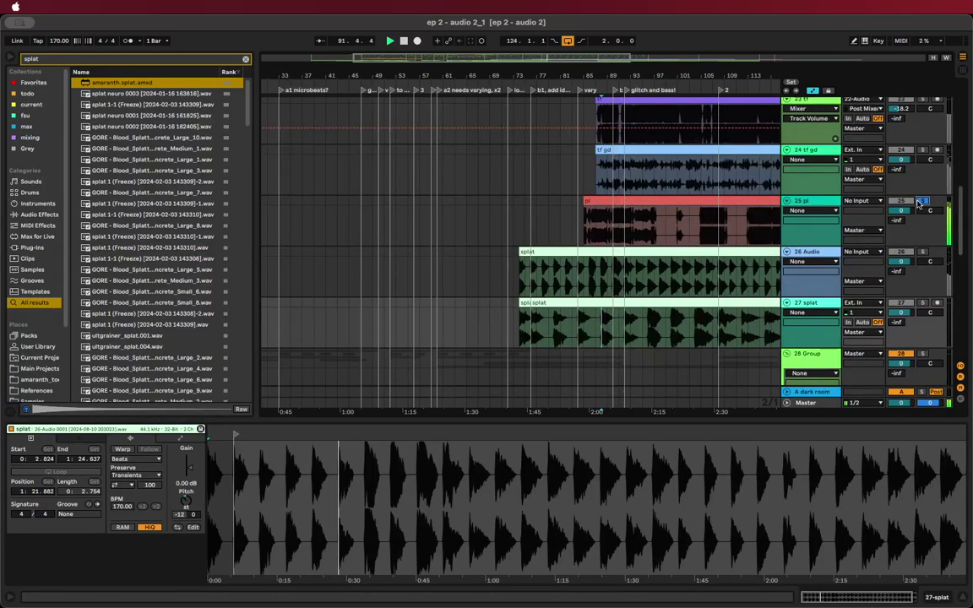
scroll(665, 208, "up", 4)
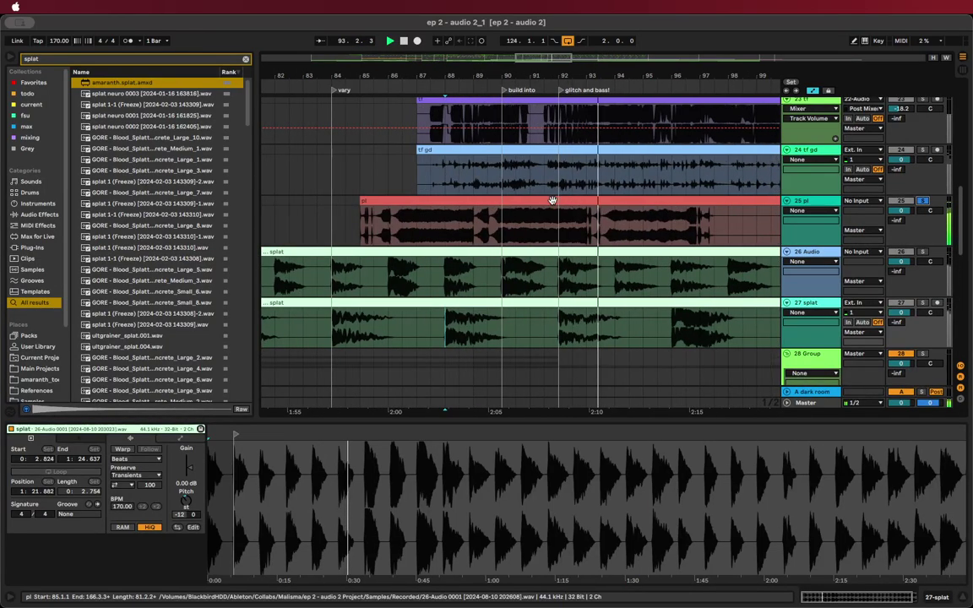
left_click(490, 222)
left_click_drag(490, 222, 598, 224)
right_click(581, 202)
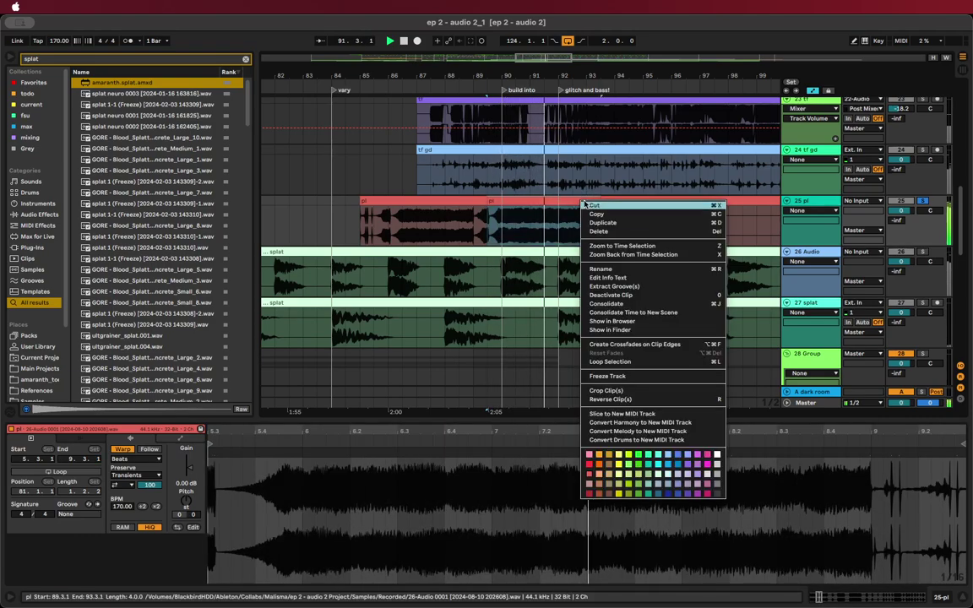
left_click(619, 466)
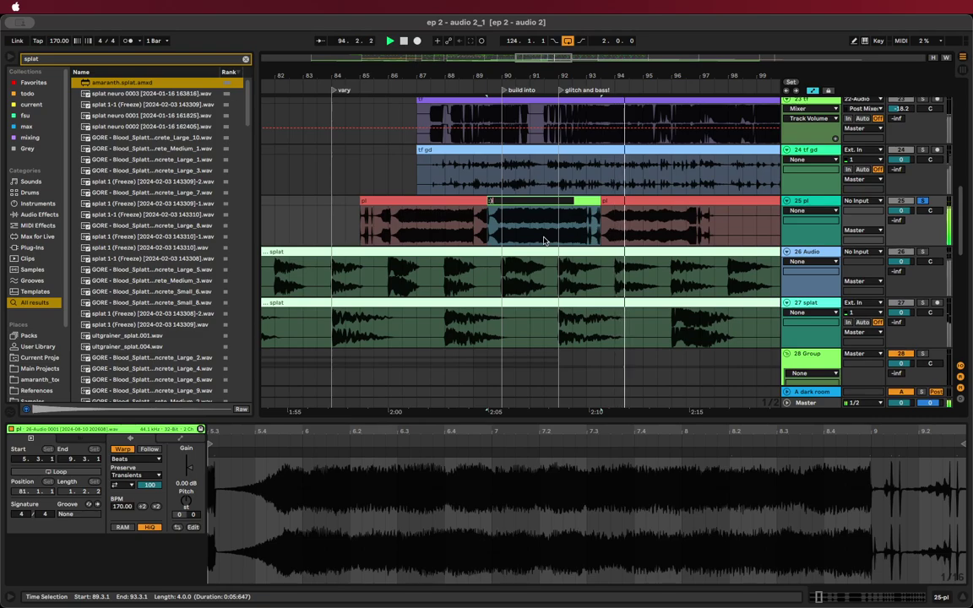
scroll(545, 242, "down", 5)
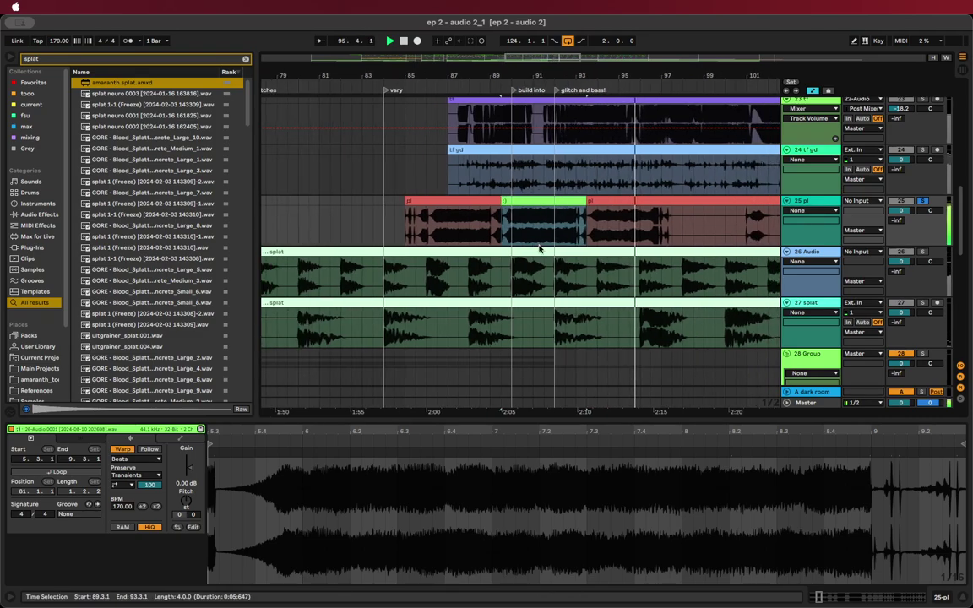
Lower the pl track's volume to -5.3 dB while playing from bar 105, and turn off its solo
left_click(682, 227)
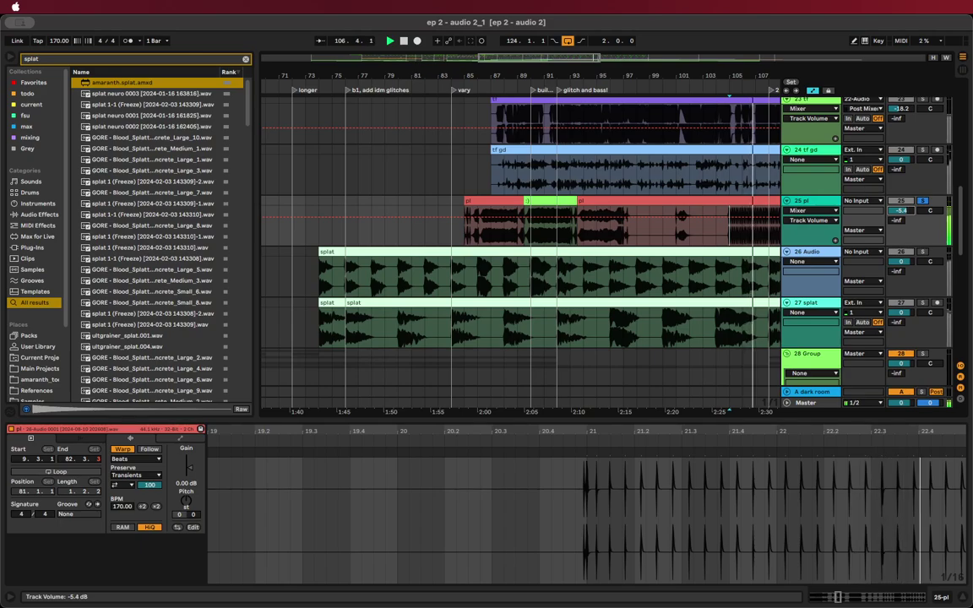
left_click(921, 202)
scroll(673, 203, "down", 3)
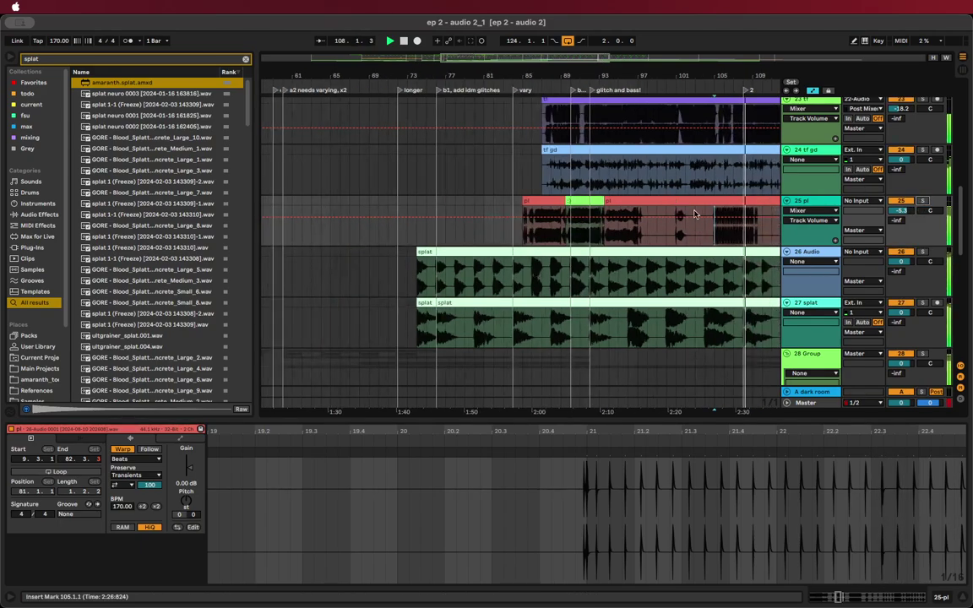
scroll(698, 213, "right", 5)
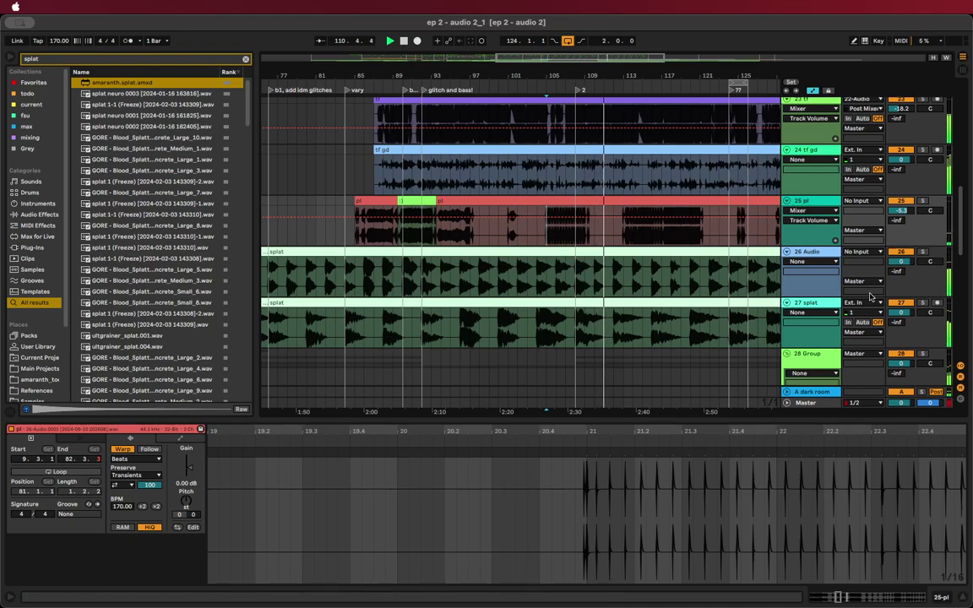
During full-mix playback, lower track 26's volume to about -2.8 dB and track 27's to about -3.6 dB
left_click_drag(901, 261, 901, 267)
left_click_drag(901, 313, 901, 322)
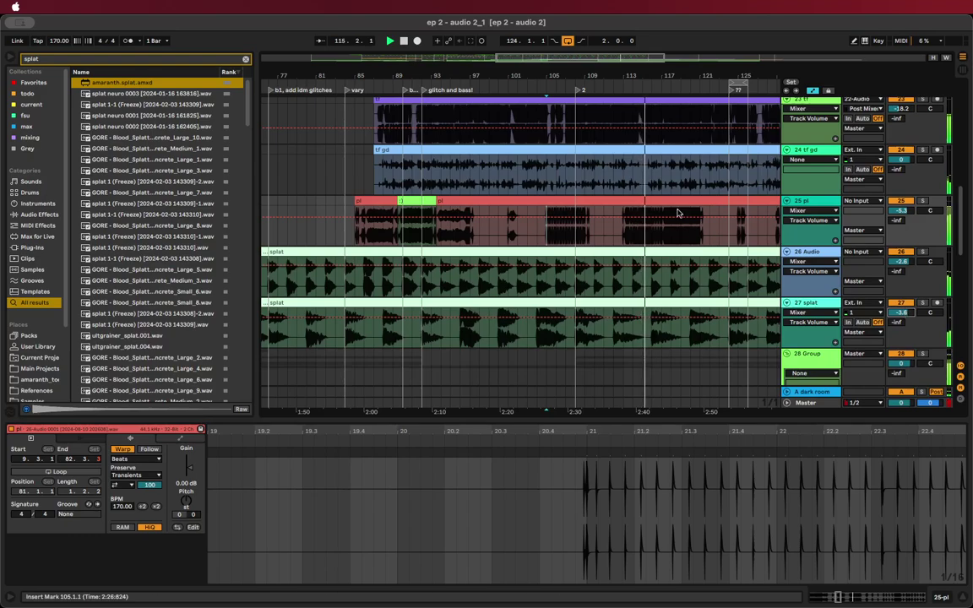
scroll(620, 139, "right", 4)
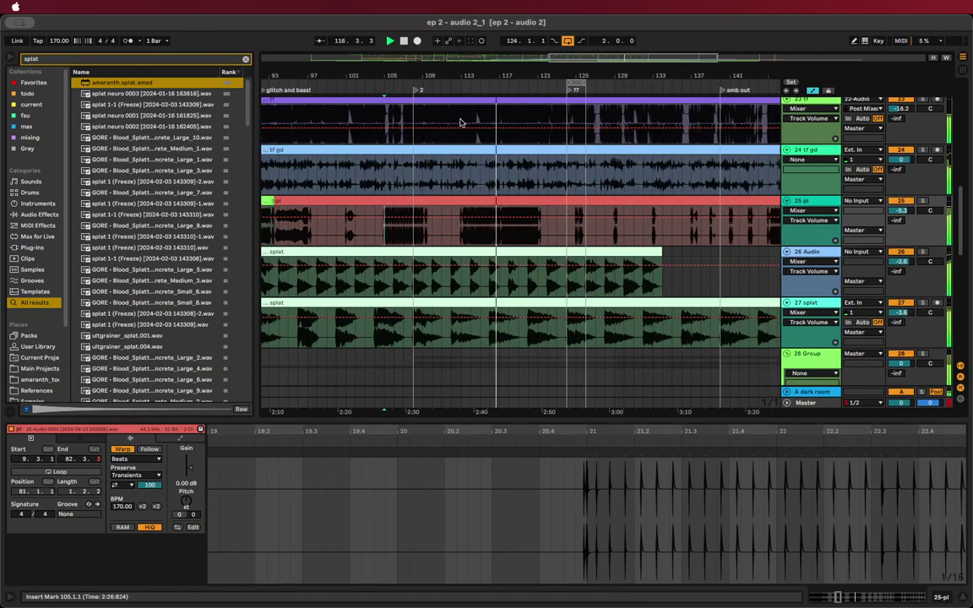
scroll(460, 123, "down", 3)
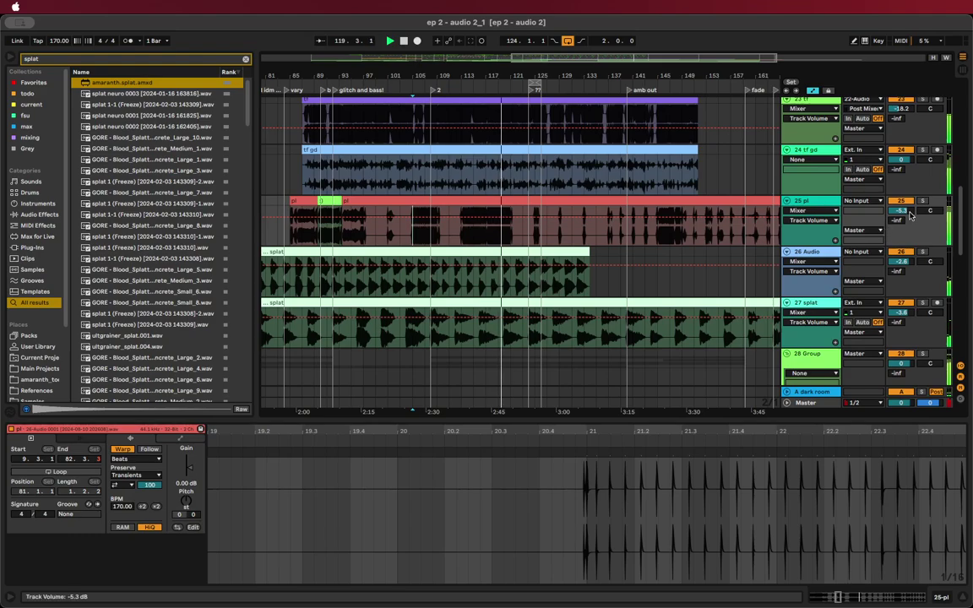
Lower the pl track's volume to -8.5 dB
left_click_drag(902, 210, 901, 217)
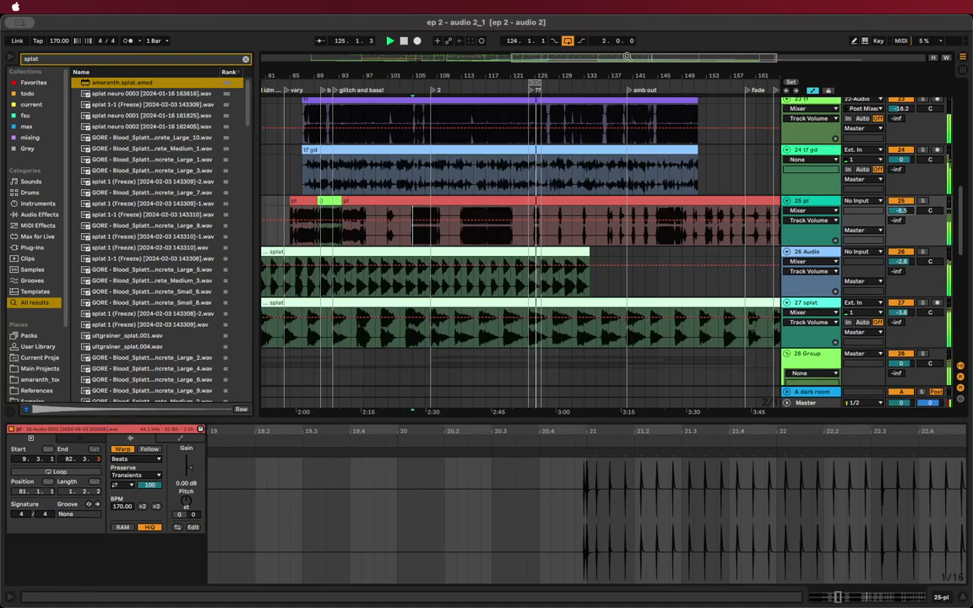
Extend track 27's main splat clip back over its short opening piece, and move both splat clips to start at bar 76
scroll(524, 152, "left", 10)
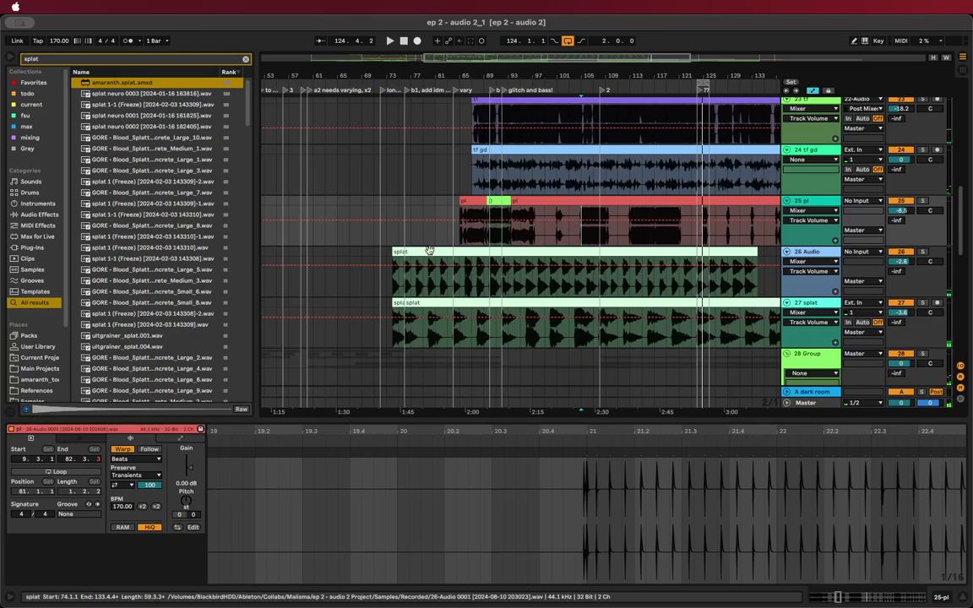
left_click(423, 264)
left_click(453, 315, "shift")
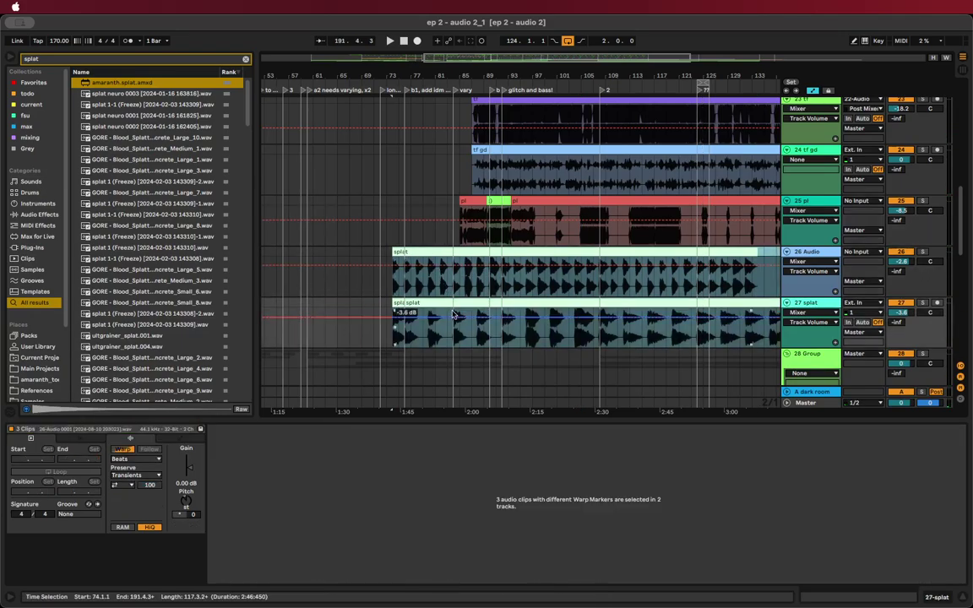
left_click(431, 312)
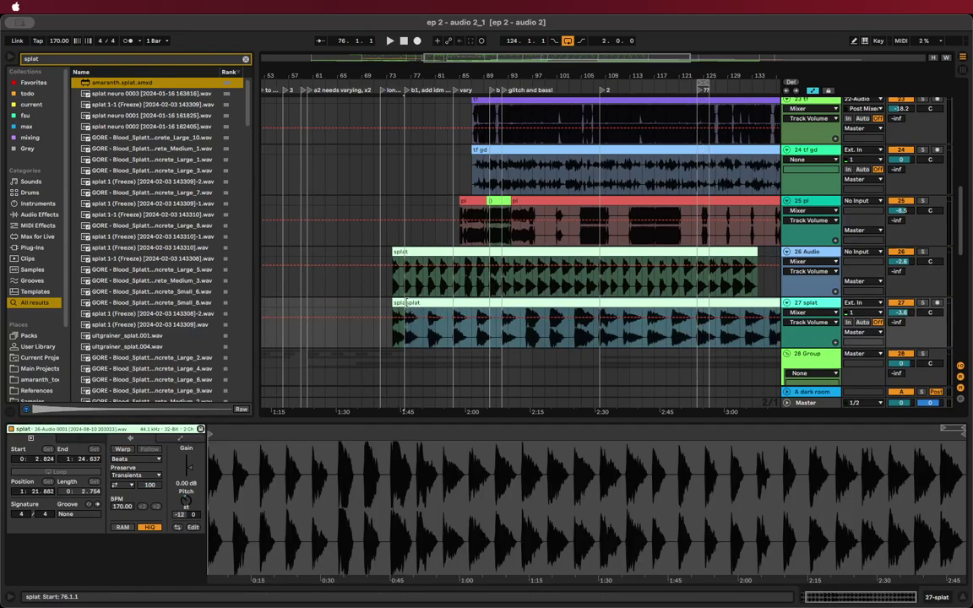
left_click_drag(406, 304, 314, 303)
left_click_drag(403, 303, 422, 315)
left_click(418, 251, "shift")
left_click_drag(418, 251, 430, 256)
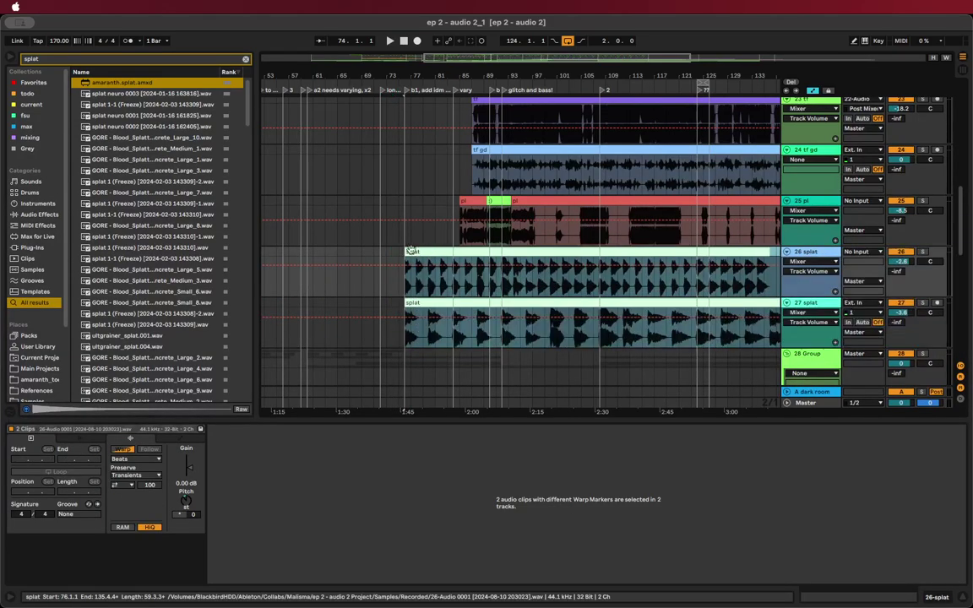
Play the full mix from bar 73 to check the moved splat clips, stop it in the glitch section, and save the set
left_click(387, 263)
key("space")
scroll(402, 224, "up", 5)
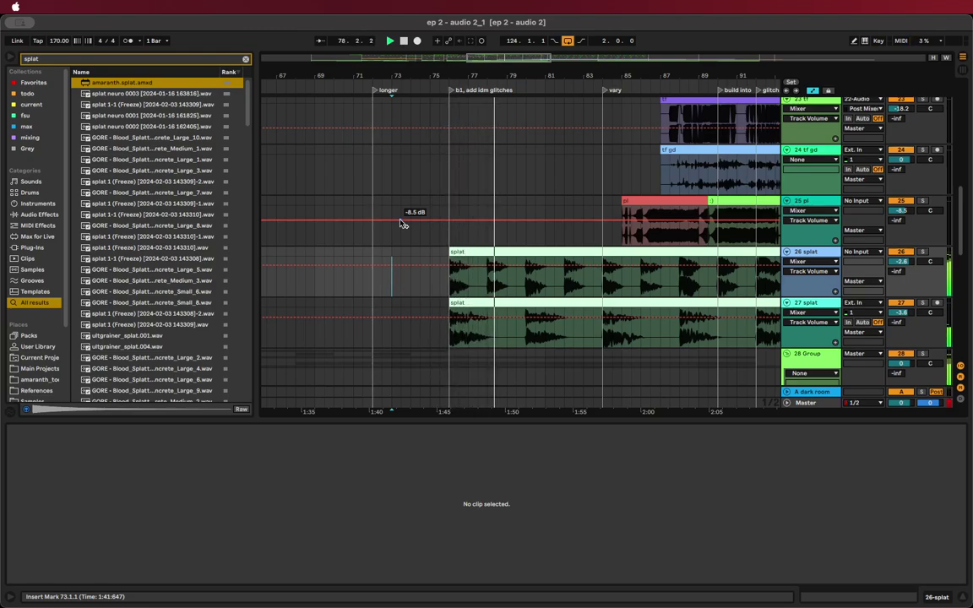
scroll(369, 211, "down", 5)
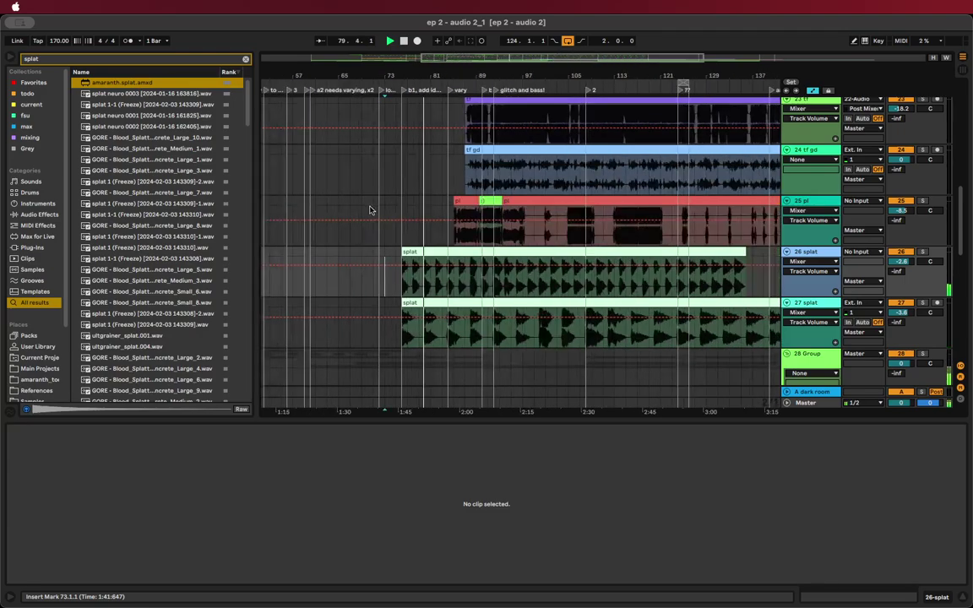
scroll(383, 222, "down", 4)
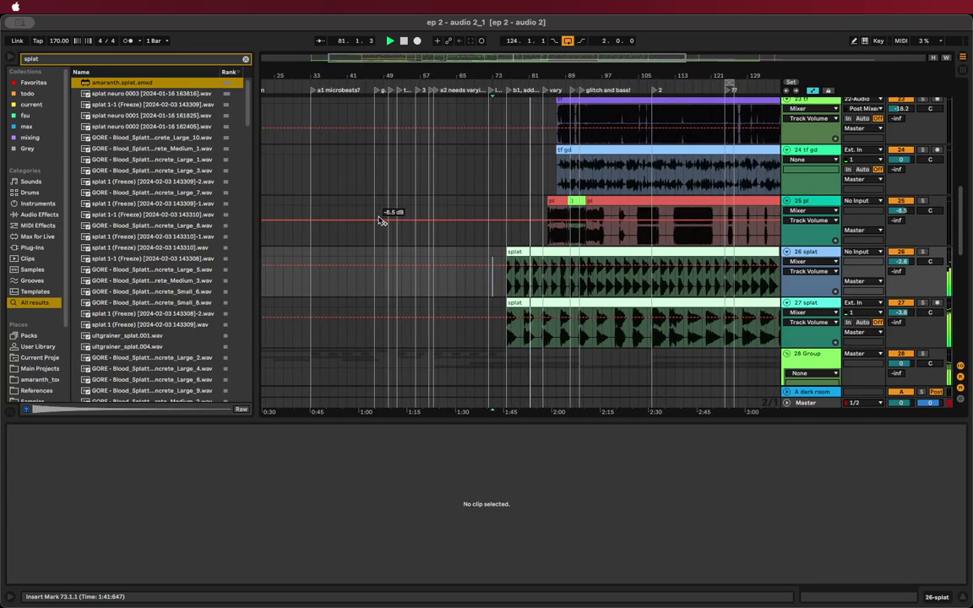
scroll(382, 221, "down", 1)
scroll(378, 221, "down", 1)
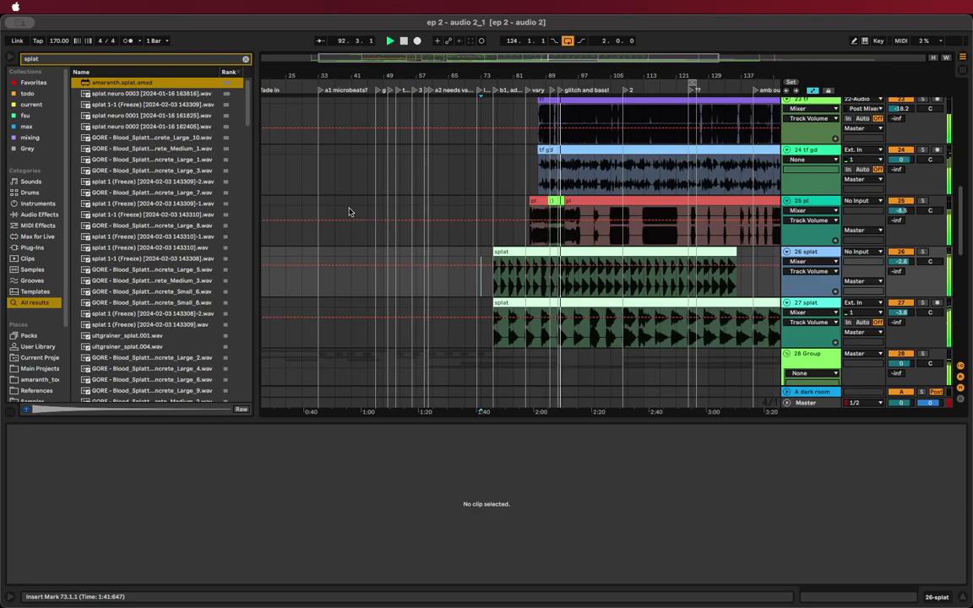
scroll(326, 195, "left", 5)
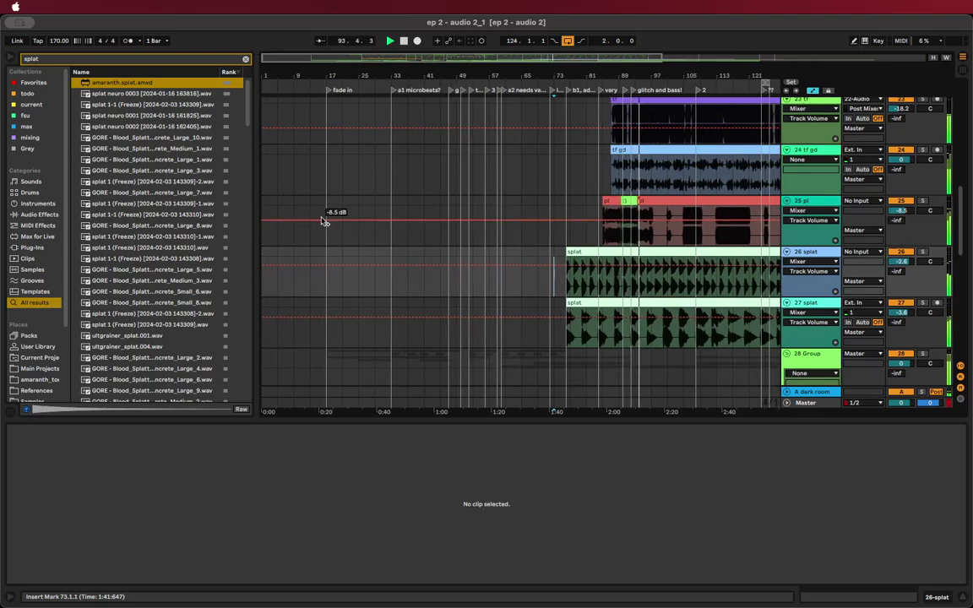
key("space")
key("super+s")
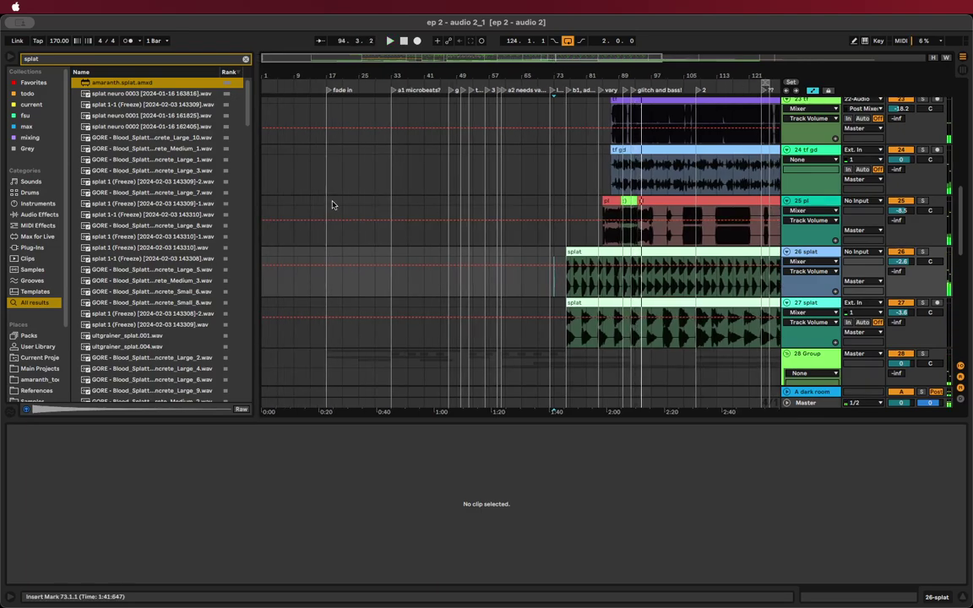
Start playback from bar 17 and rename the b1 locator at bar 76 as "b1, unravel mudpies here"
left_click(332, 205)
key("space")
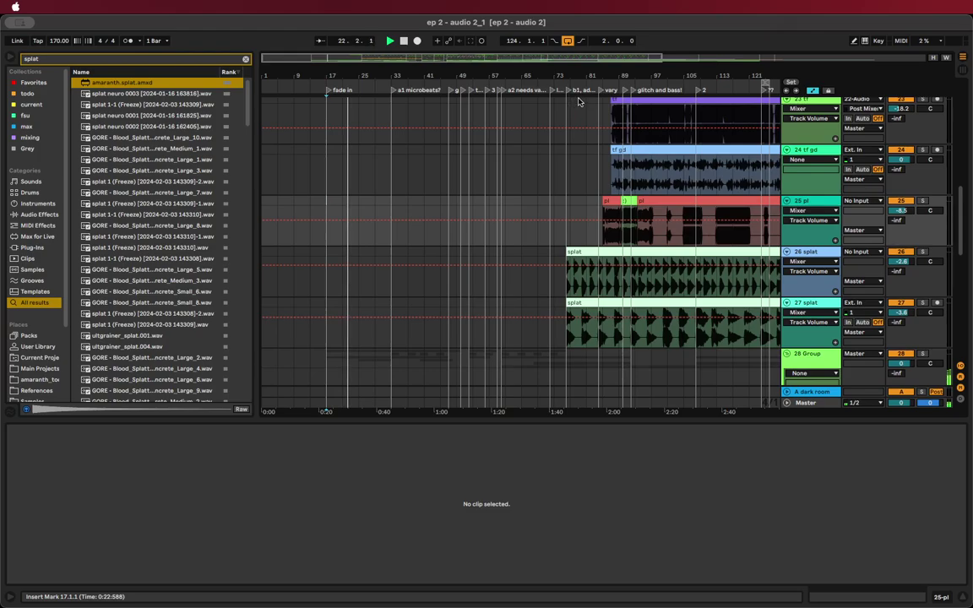
scroll(585, 108, "up", 5)
right_click(518, 91)
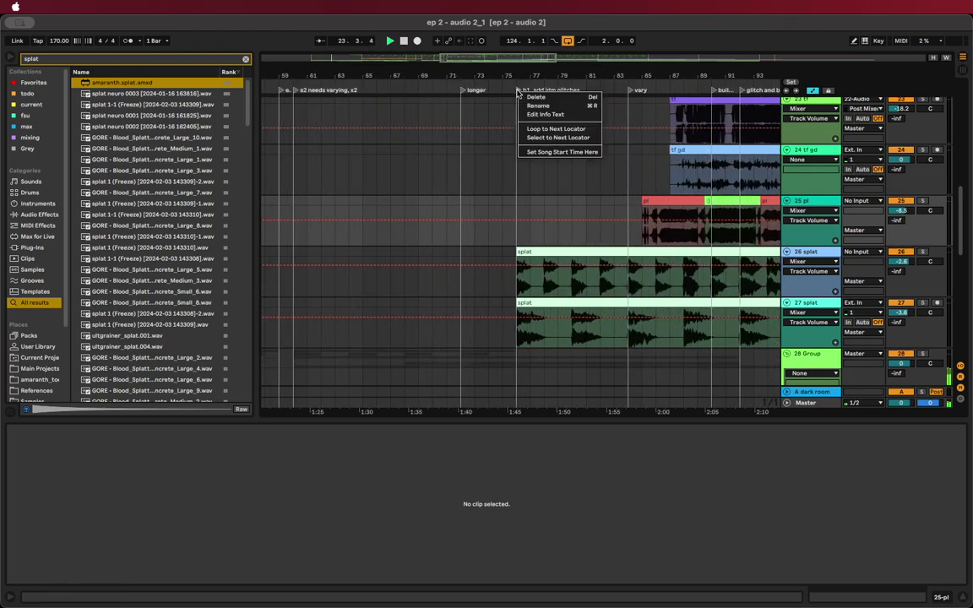
left_click(538, 106)
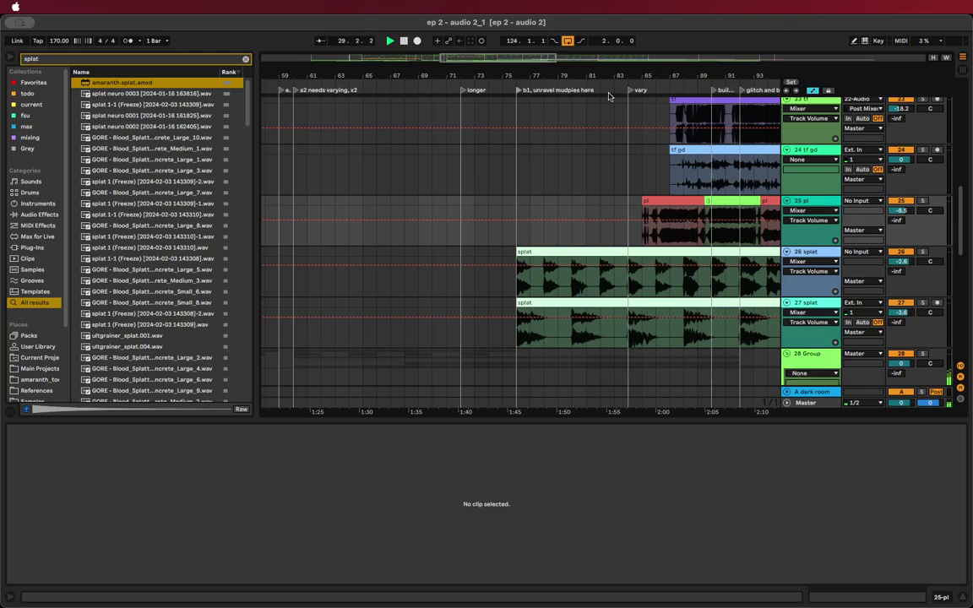
scroll(608, 95, "down", 5)
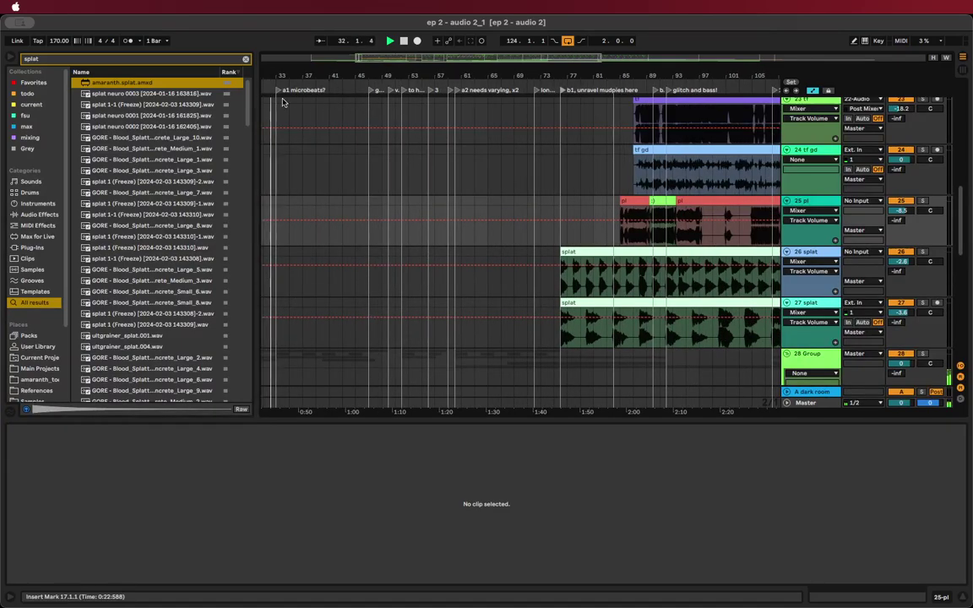
scroll(283, 102, "up", 5)
scroll(289, 103, "left", 3)
right_click(369, 91)
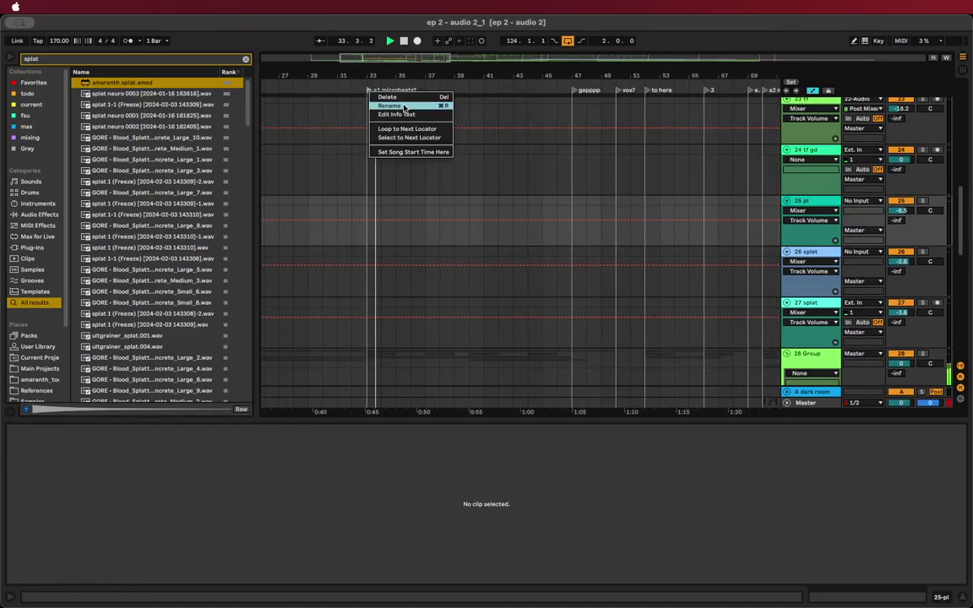
left_click(403, 106)
Deactivate track 22 Audio, unfold 19 Group and lower the group's volume to -5.1 dB
scroll(482, 207, "up", 5)
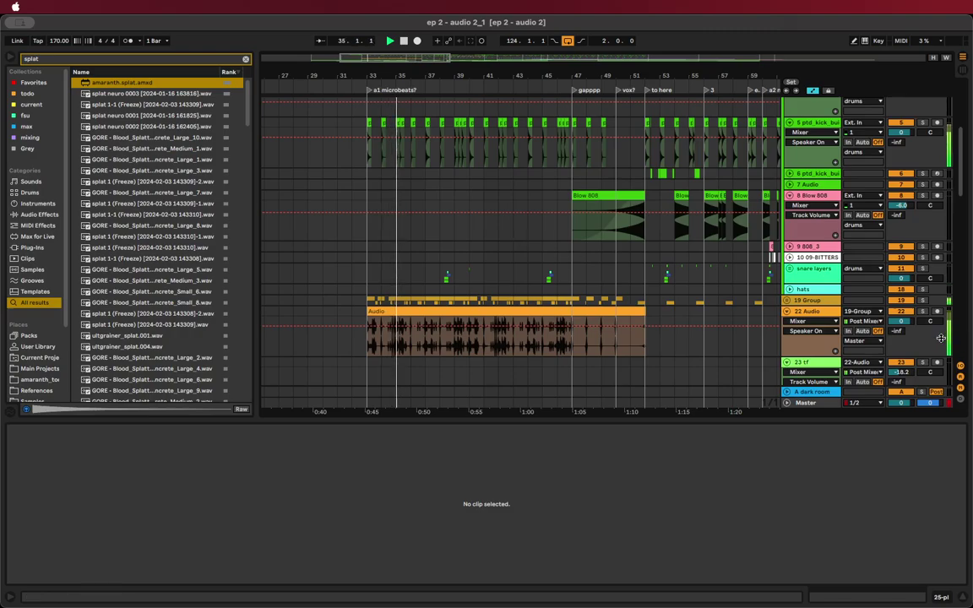
scroll(583, 321, "down", 2)
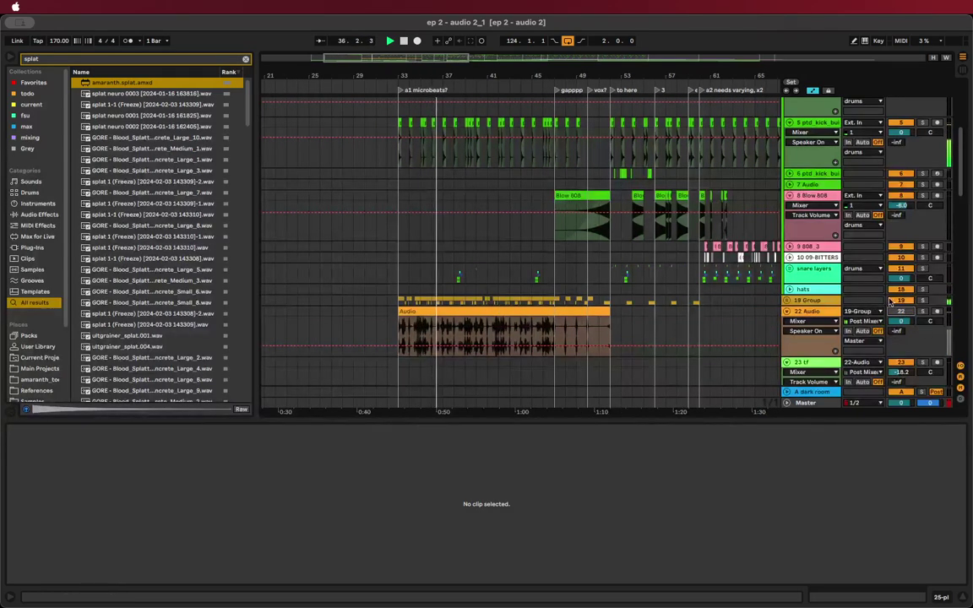
left_click(786, 301)
left_click_drag(906, 310, 906, 314)
left_click(846, 318)
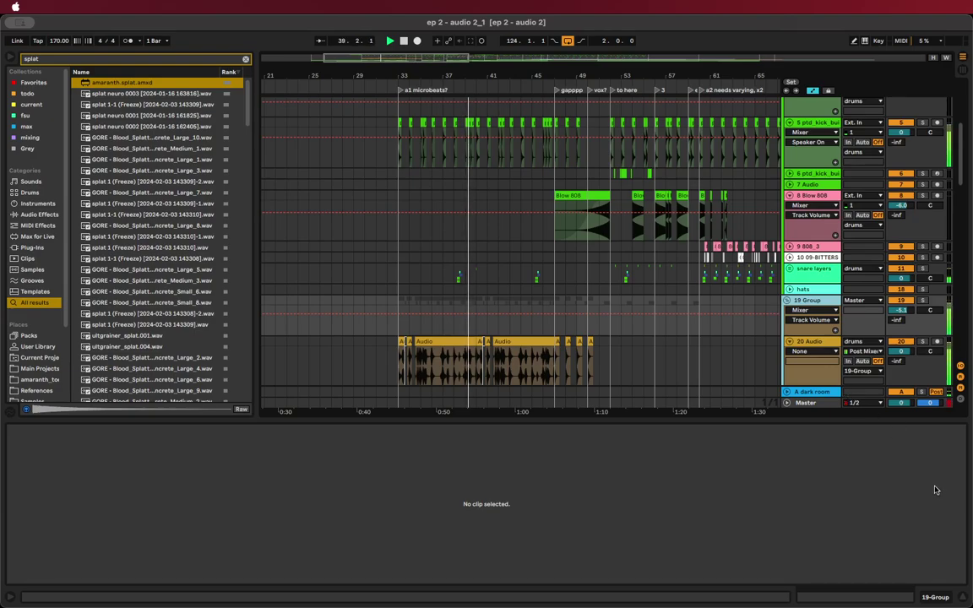
Check the microbeats section's length against the kicks by selecting bars 33 to 49 across 19 Group and track 20
scroll(490, 123, "up", 5)
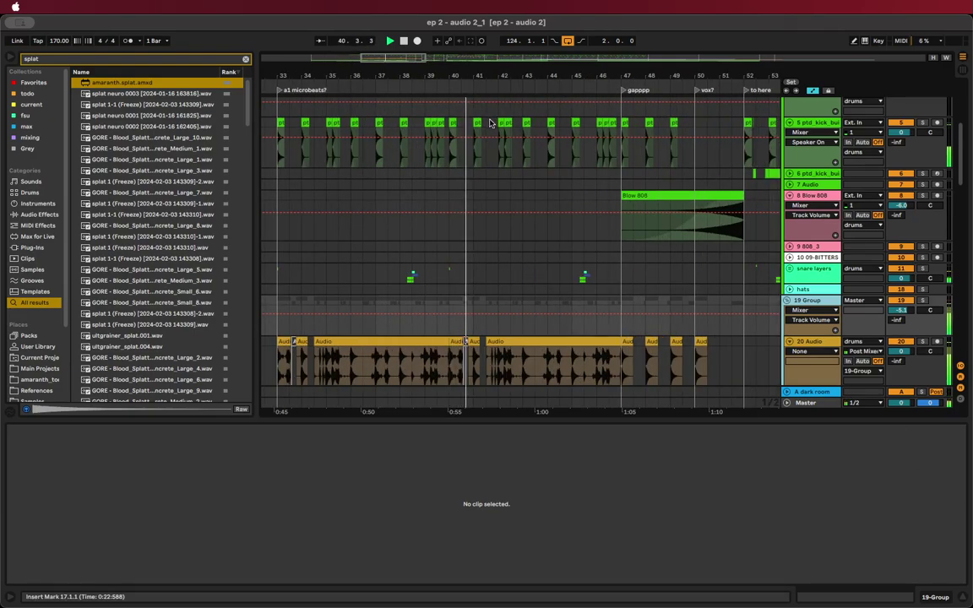
scroll(459, 188, "up", 4)
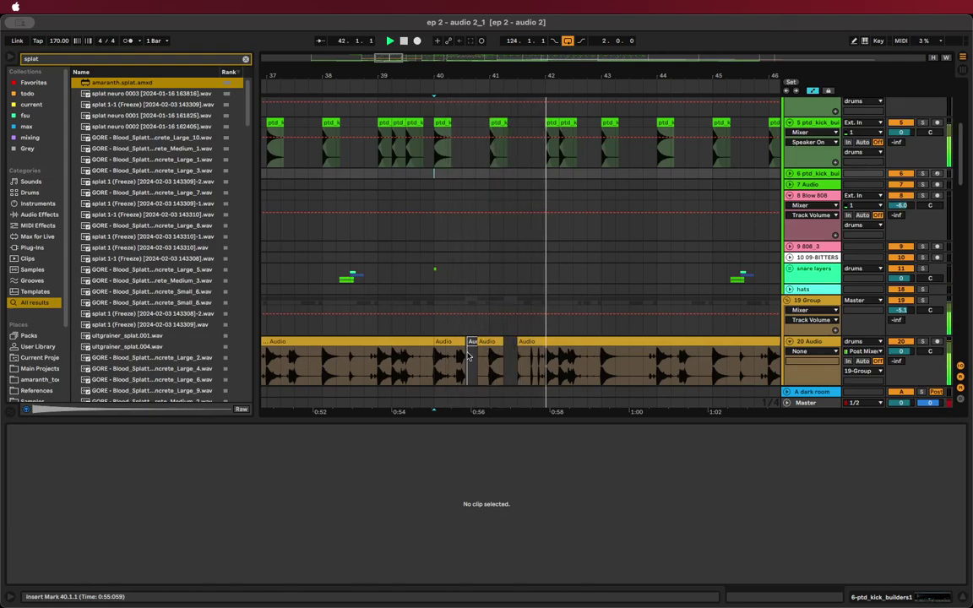
scroll(469, 354, "down", 5)
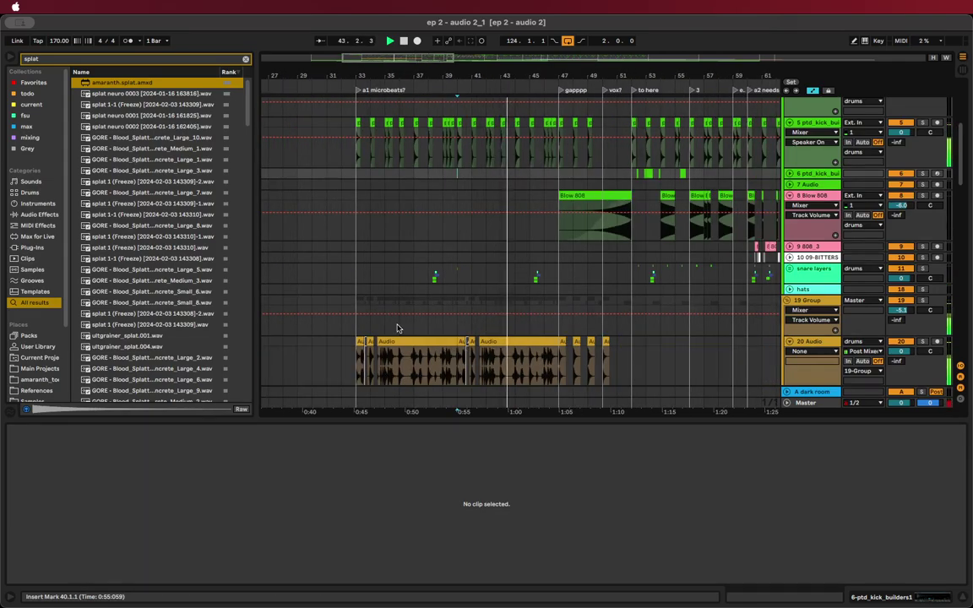
left_click_drag(359, 293, 589, 305)
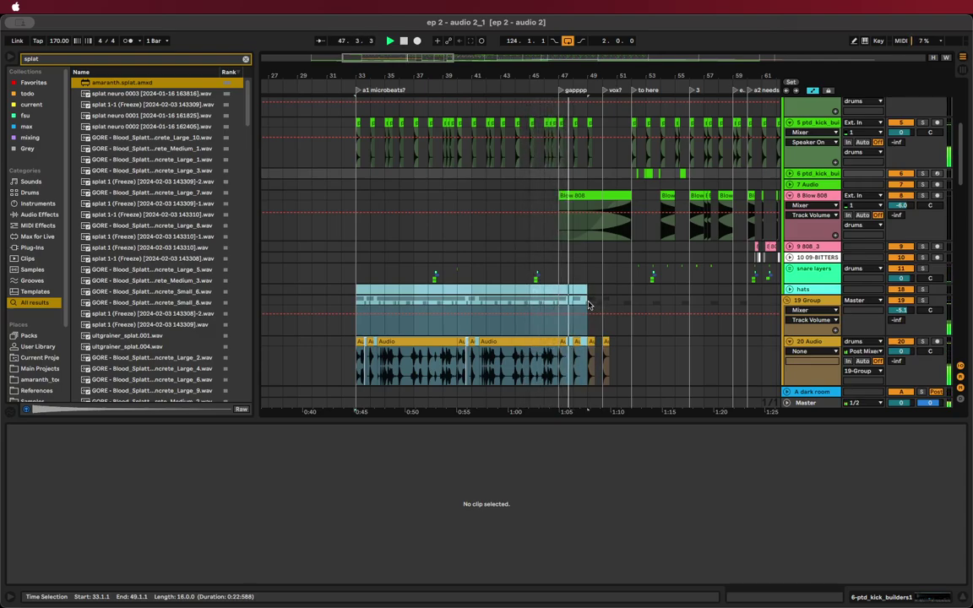
left_click(589, 305)
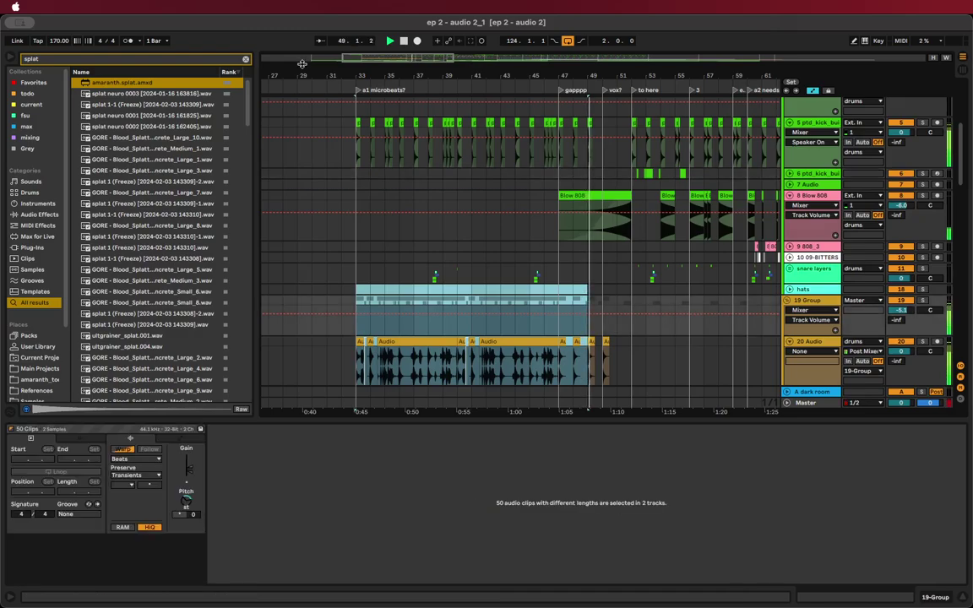
right_click(365, 90)
left_click(376, 102)
key("Escape")
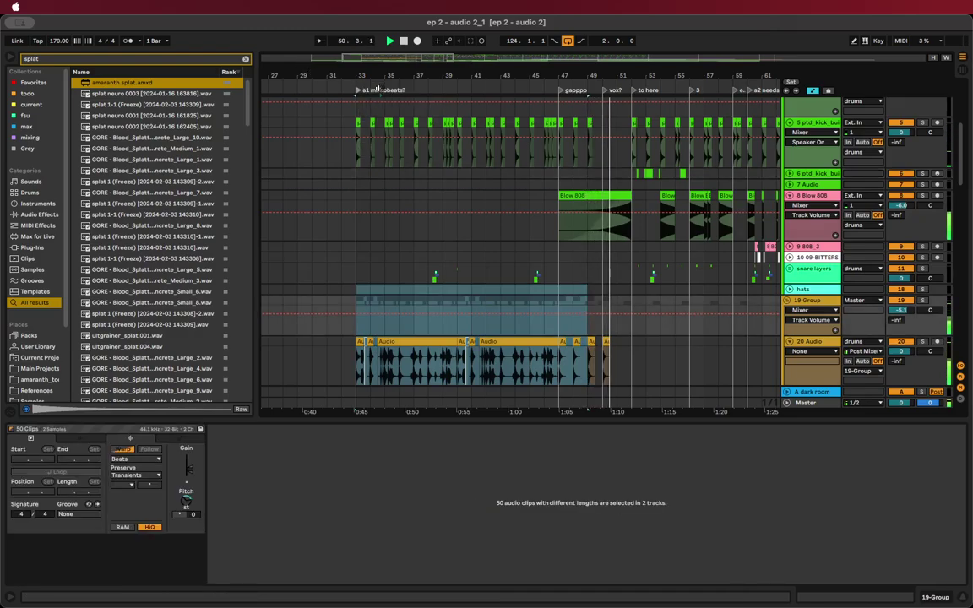
Restart playback from the locator at bar 33 and rename it "a1 microbeats? make even amount of bars"
left_click(387, 91)
right_click(356, 91)
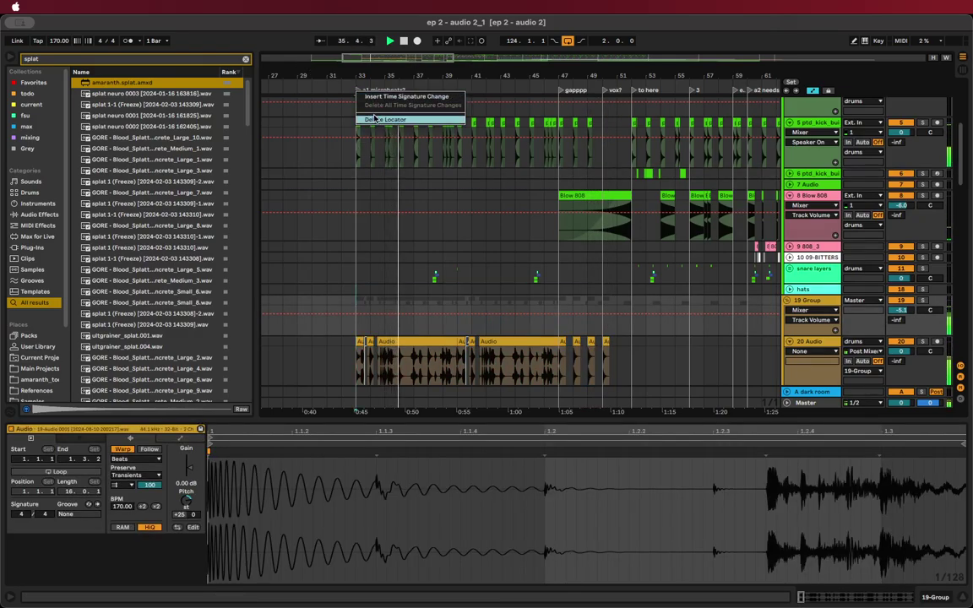
right_click(356, 91)
left_click(397, 96)
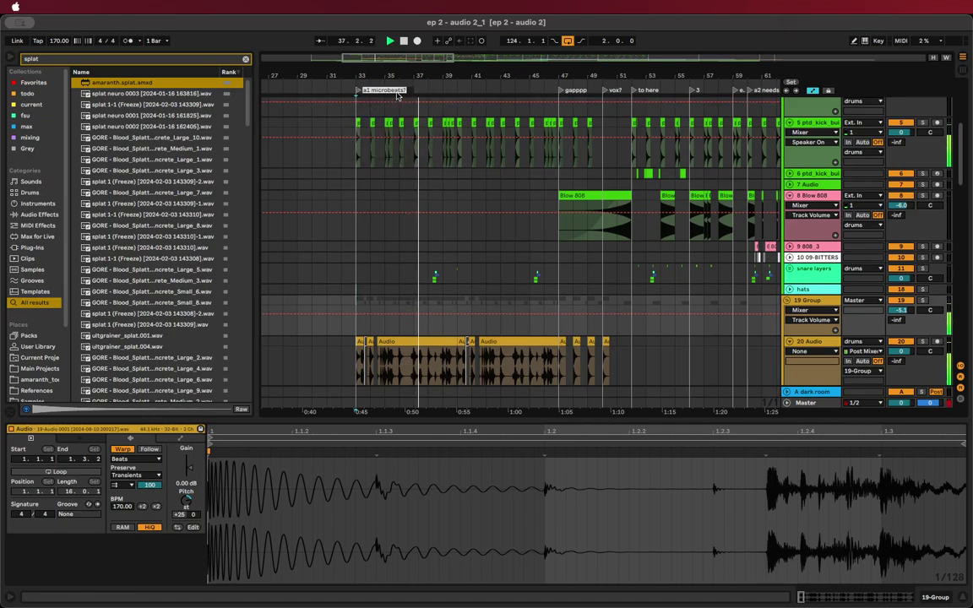
key("Right")
type("m")
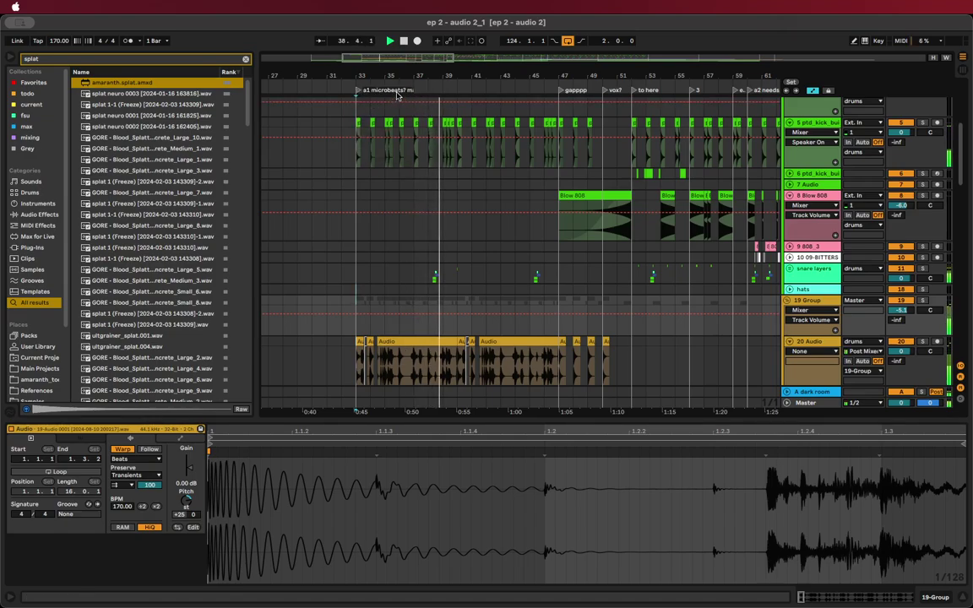
type("ake even amou")
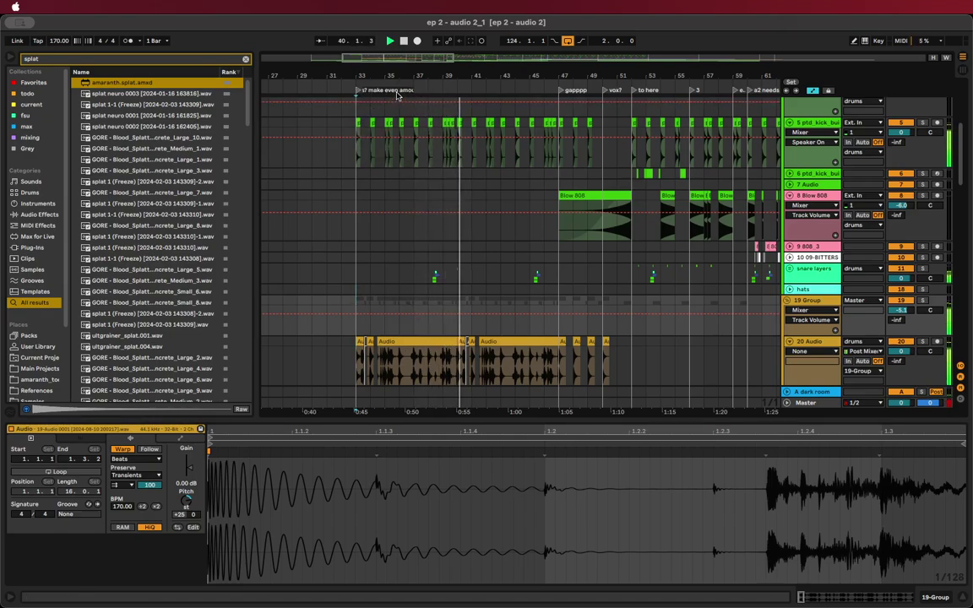
type("nt of bars")
key("Return")
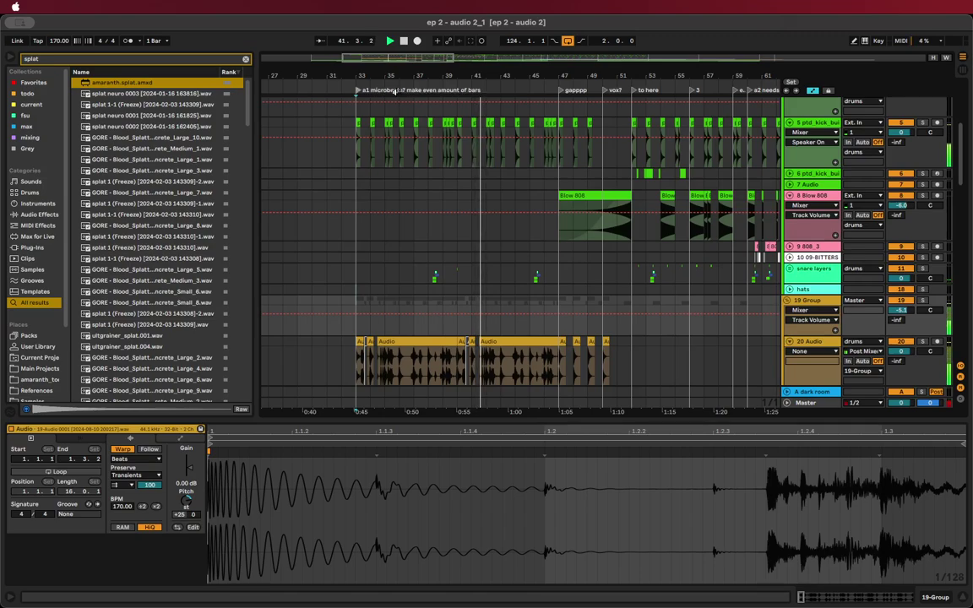
Rename the gapppp locator at bar 47 as "gapppp one more iter"
scroll(574, 236, "right", 1)
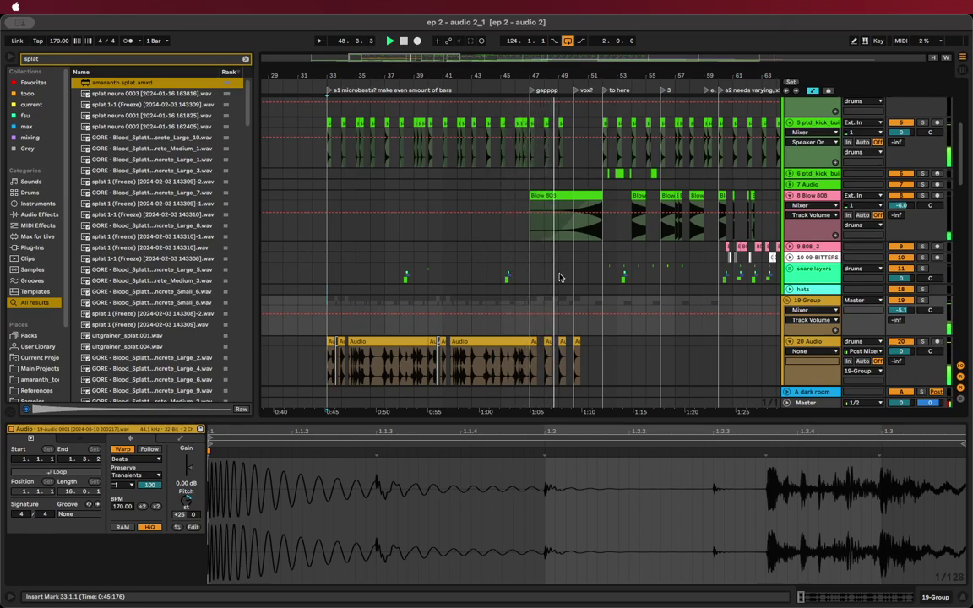
scroll(558, 276, "down", 2)
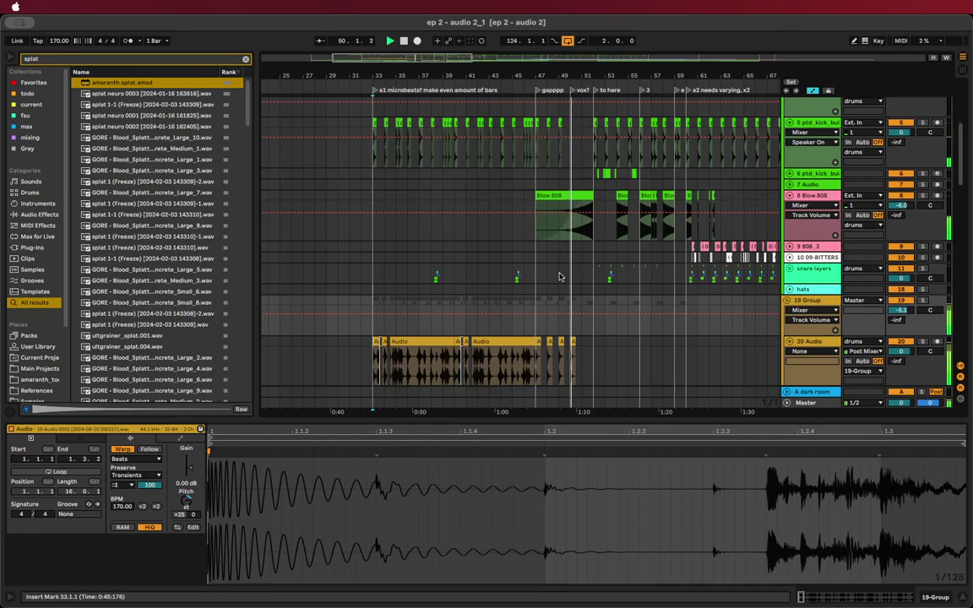
scroll(558, 276, "up", 6)
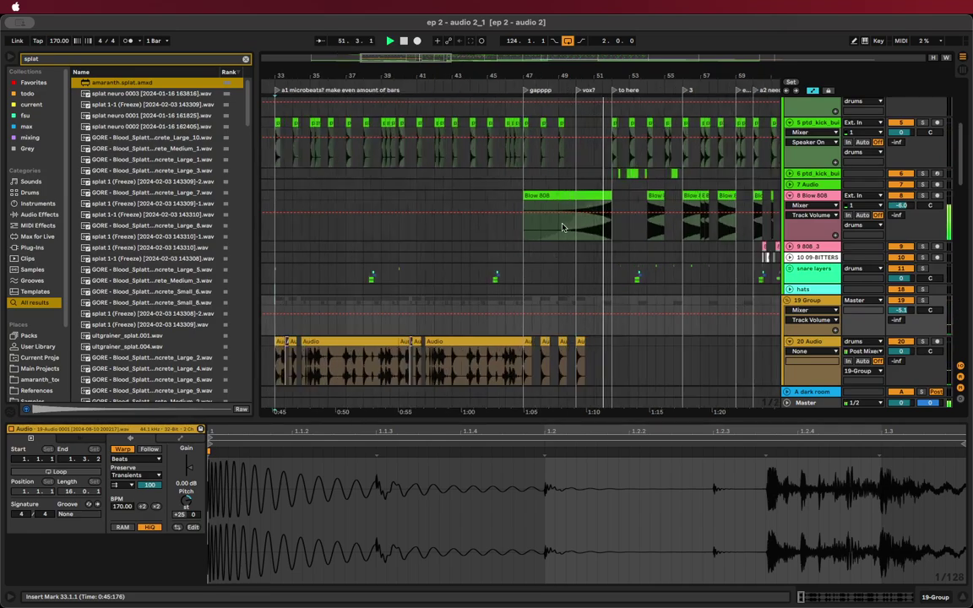
right_click(459, 91)
left_click(486, 105)
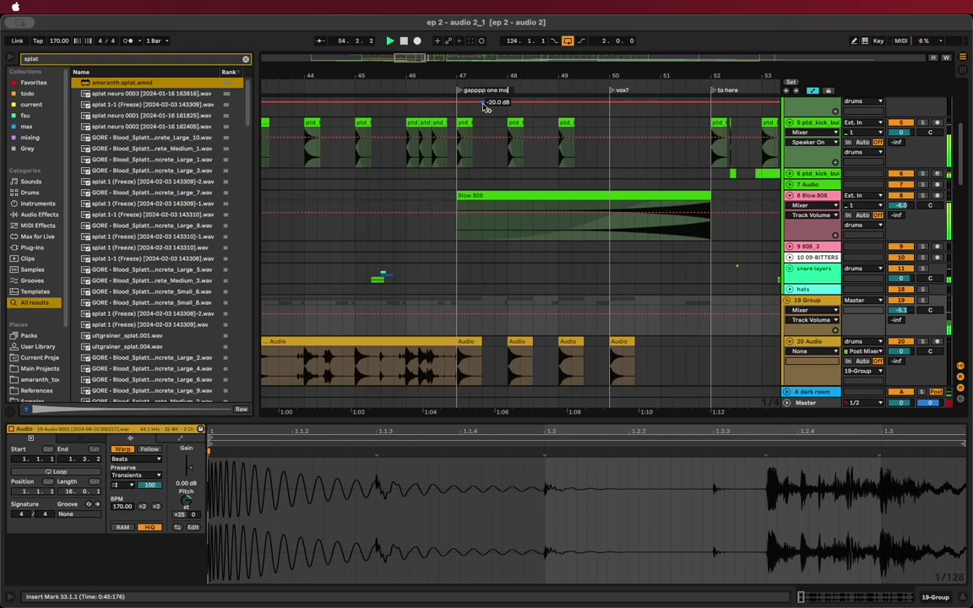
scroll(478, 114, "down", 8)
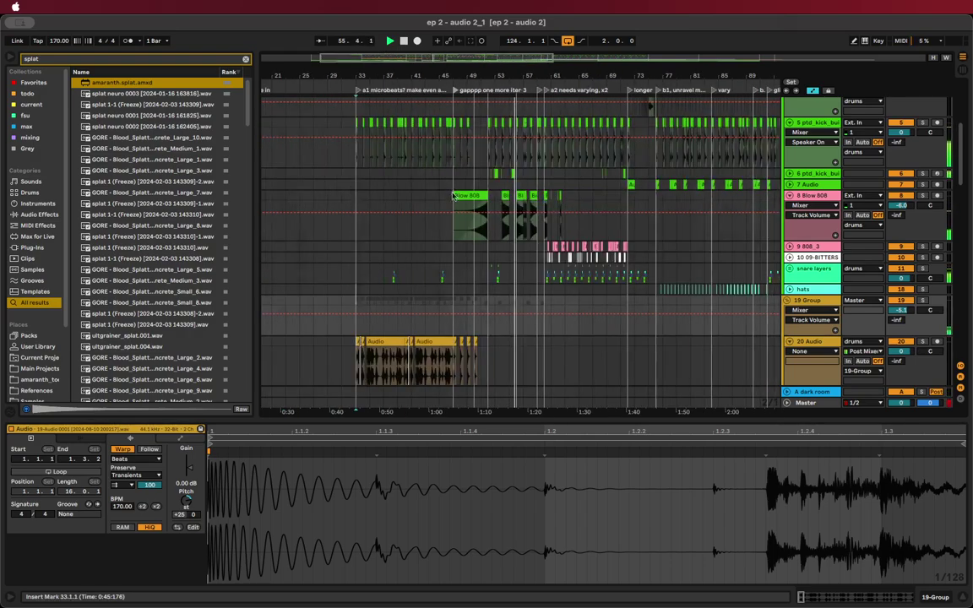
Assign the Blow 808 track's colour to all of its clips
scroll(470, 212, "right", 2)
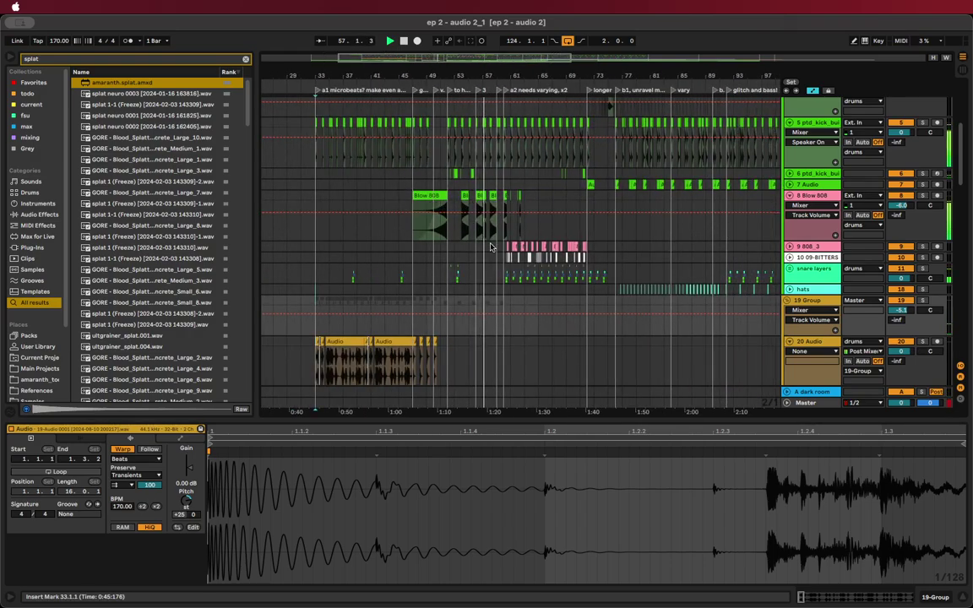
right_click(823, 199)
left_click(876, 413)
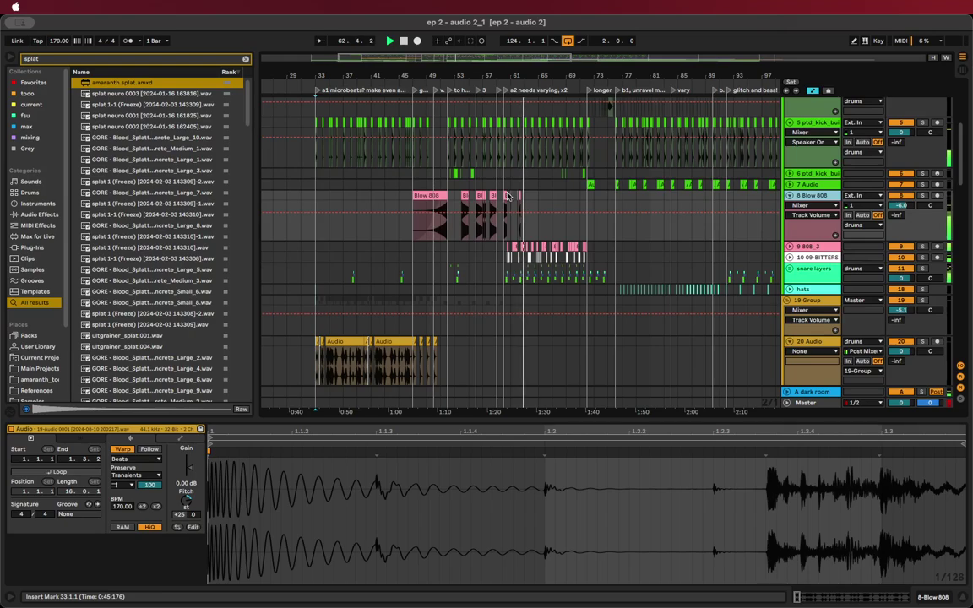
Search the browser for "limit" and add a Limiter to the Master track
scroll(531, 207, "down", 3)
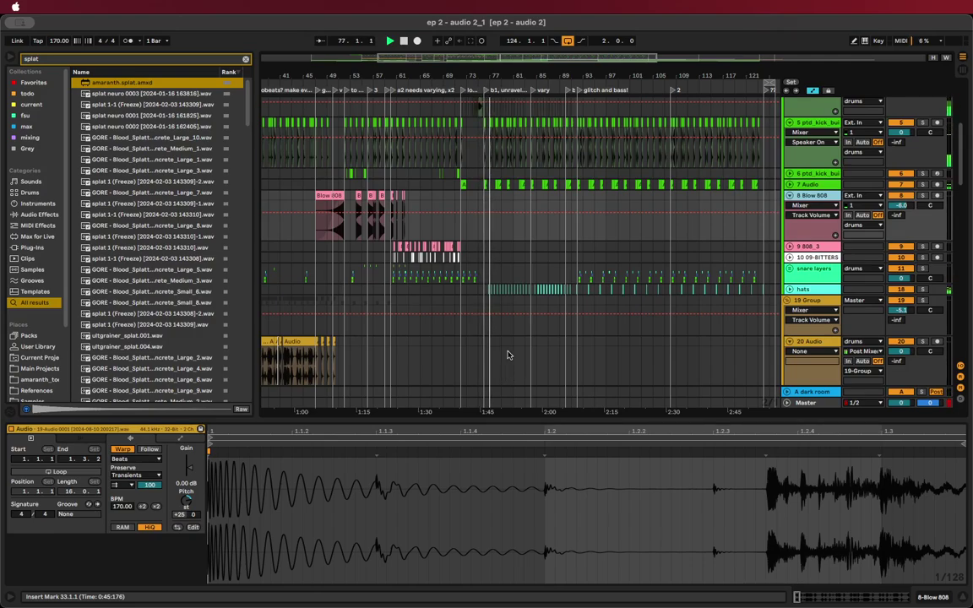
scroll(508, 371, "down", 10)
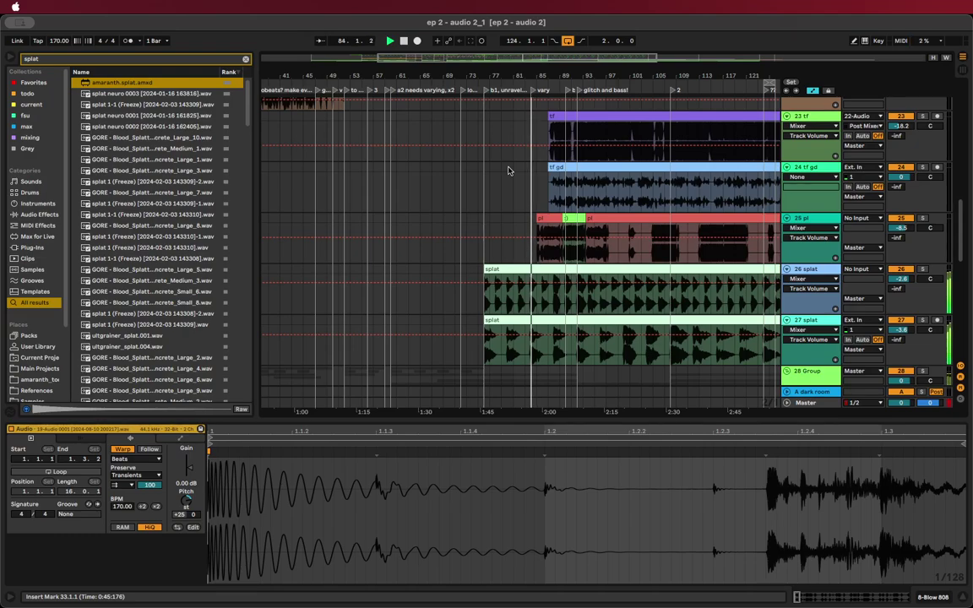
scroll(619, 75, "right", 10)
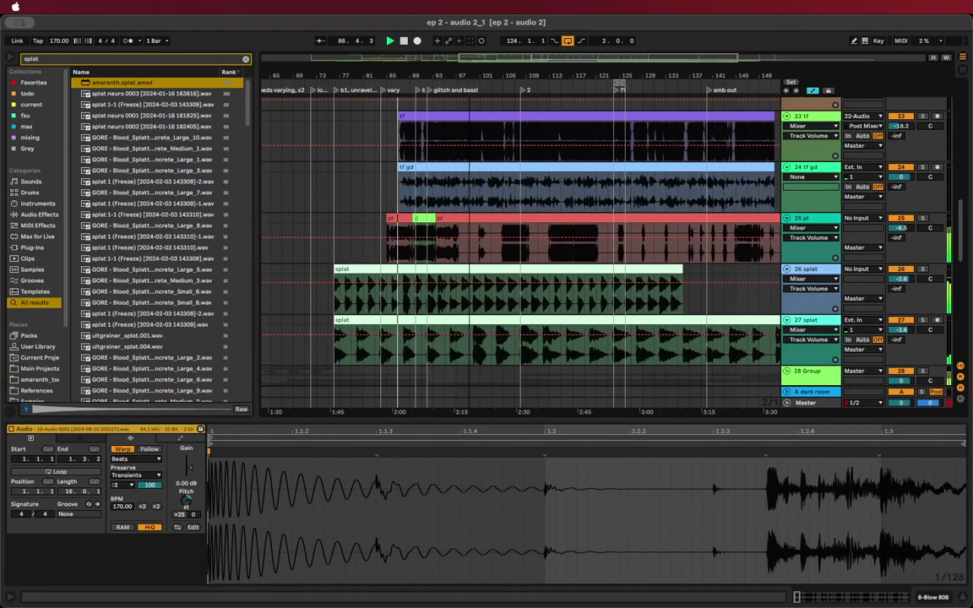
scroll(612, 255, "up", 3)
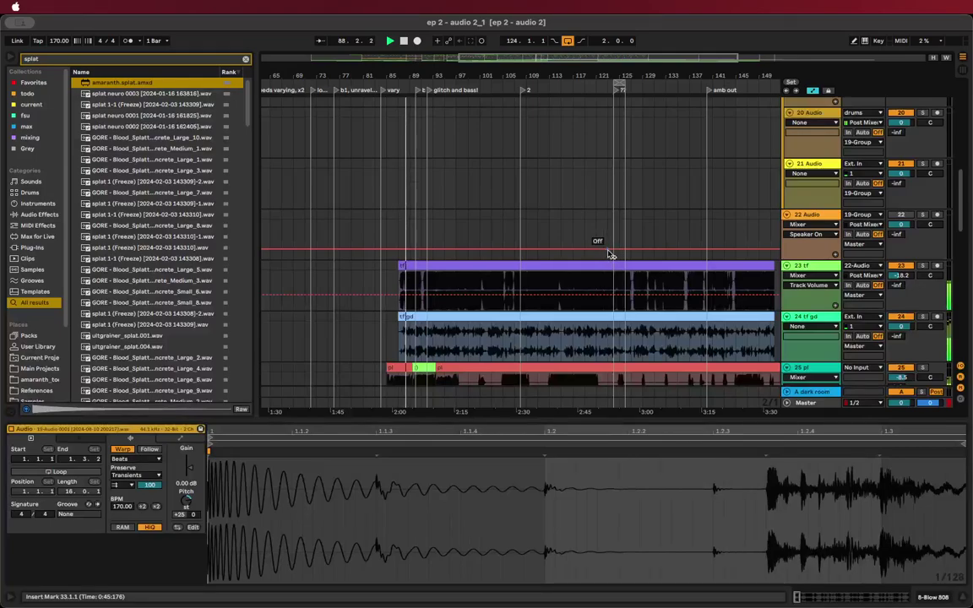
left_click(940, 600)
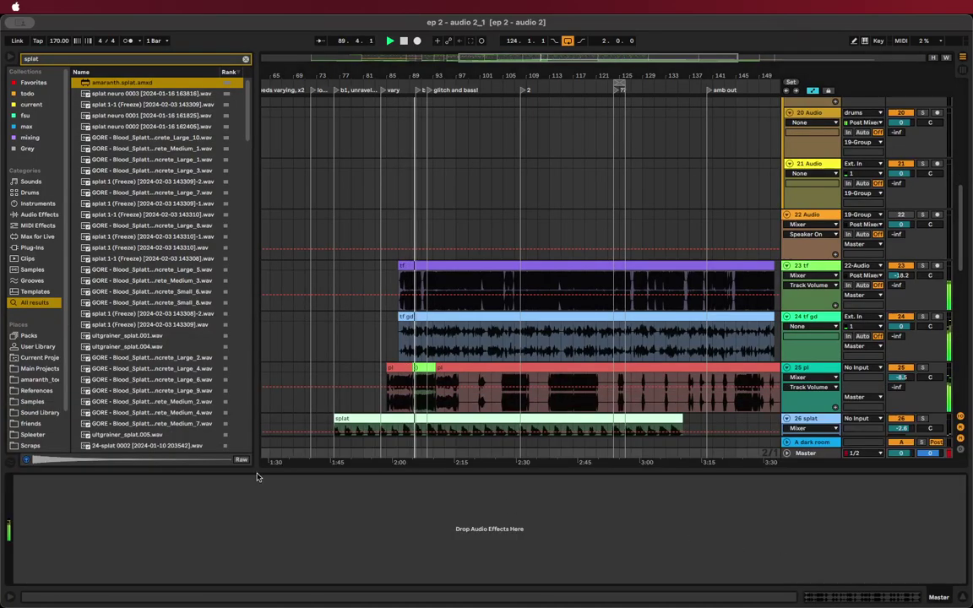
key("super+f")
type("limit")
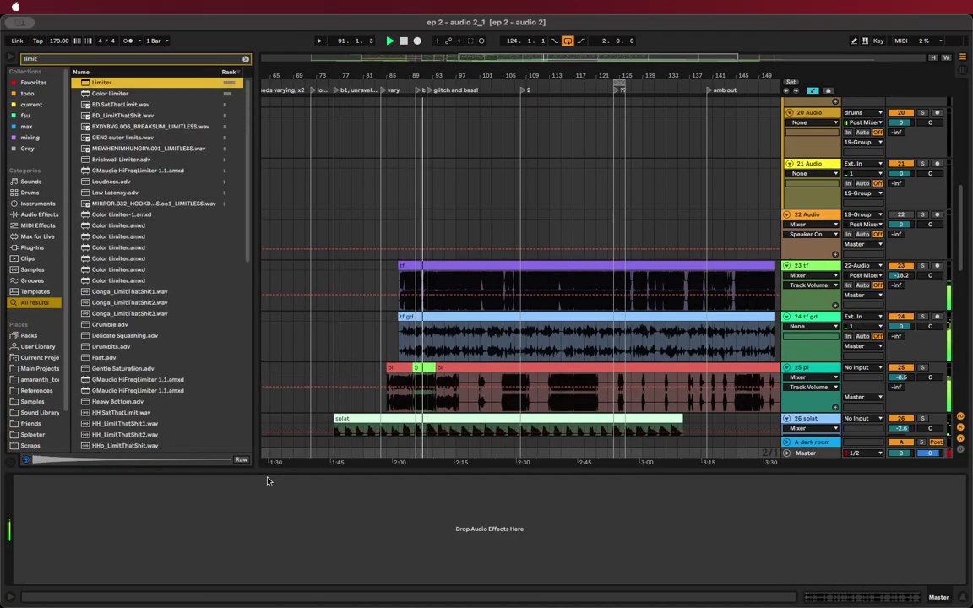
left_click_drag(267, 477, 267, 478)
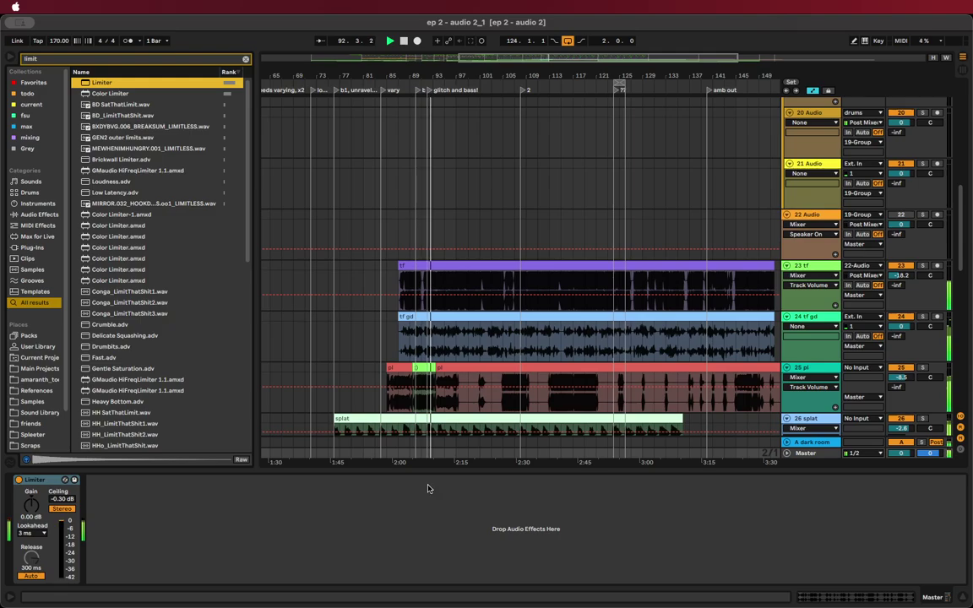
Move the long clip on track 22 from bar 33 to bar 93 and rename the track "og"
scroll(581, 348, "right", 2)
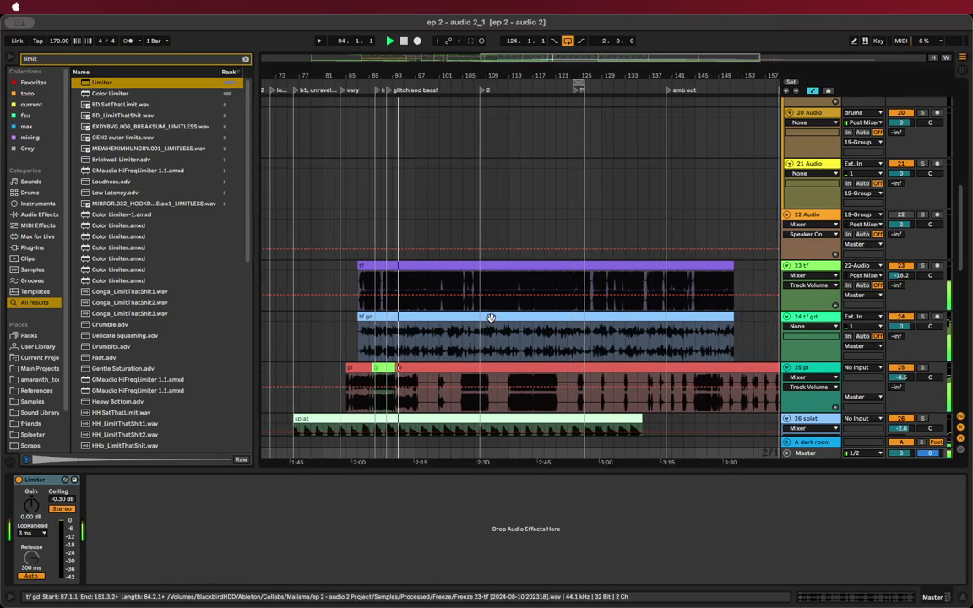
scroll(471, 324, "left", 10)
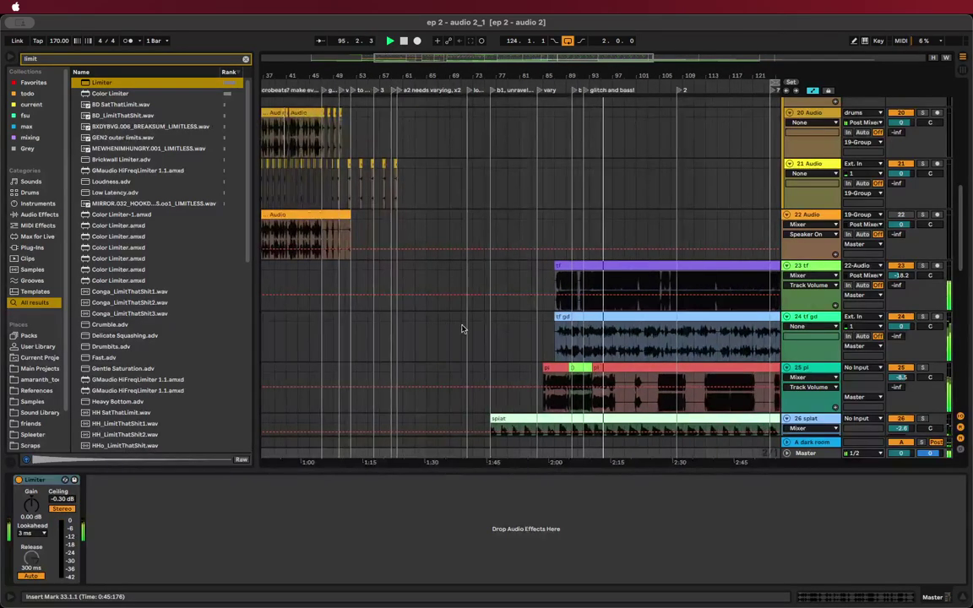
scroll(463, 329, "down", 6)
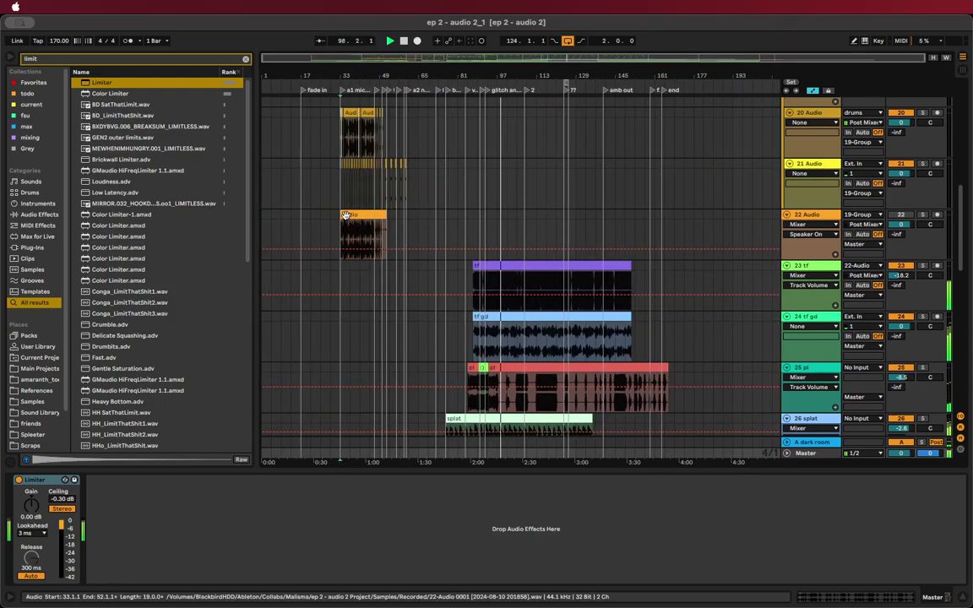
left_click_drag(351, 215, 512, 232)
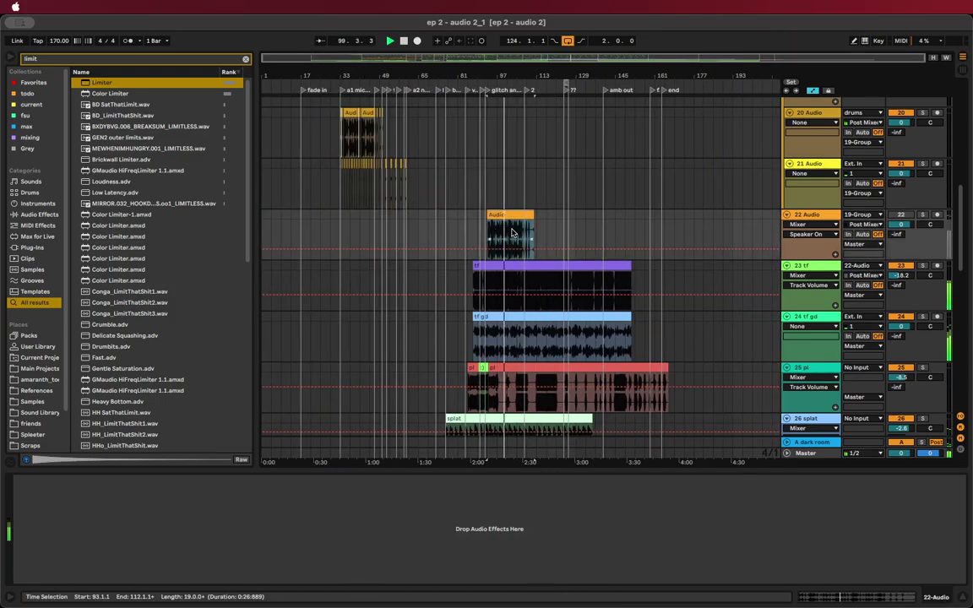
type("og")
key("Return")
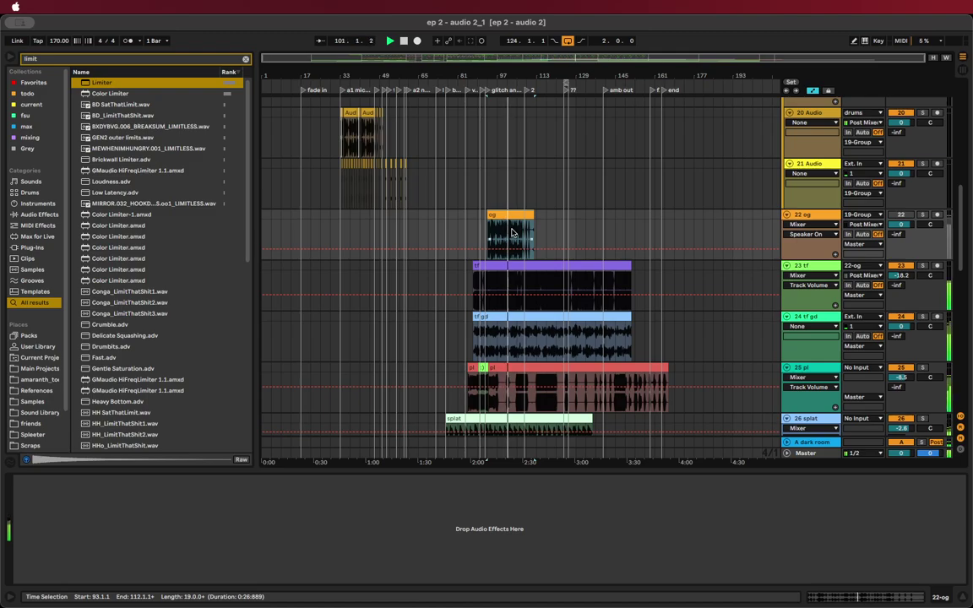
Colour the og clip yellow and move it to bar 87, aligned with the start of the tf clip
right_click(524, 219)
left_click(559, 471)
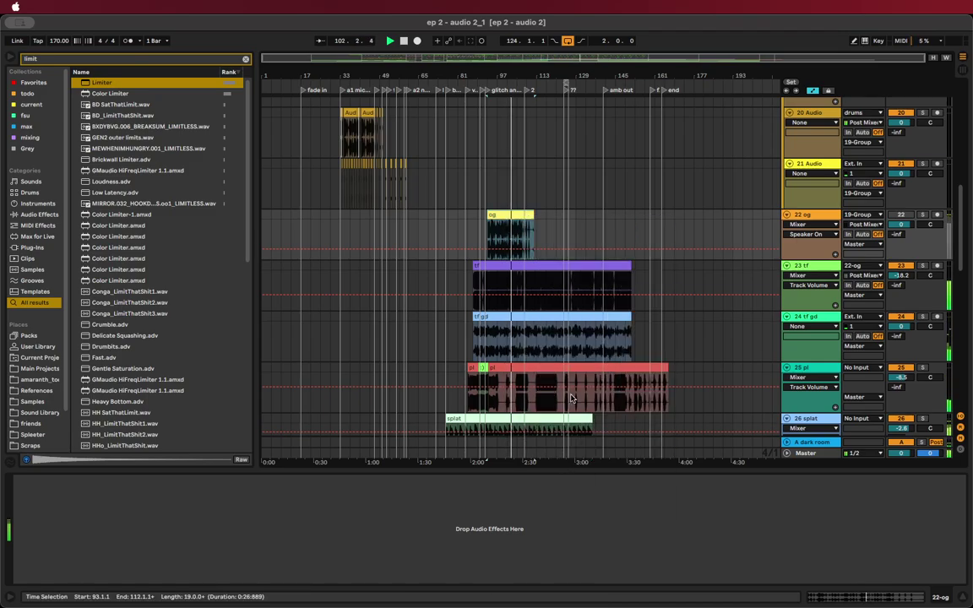
scroll(434, 248, "up", 5)
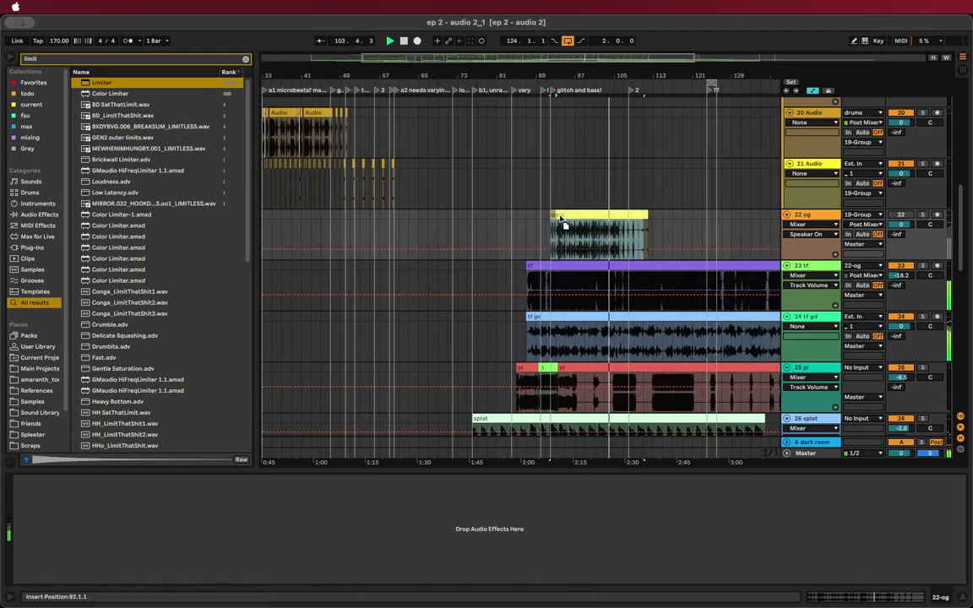
left_click_drag(572, 228, 541, 226)
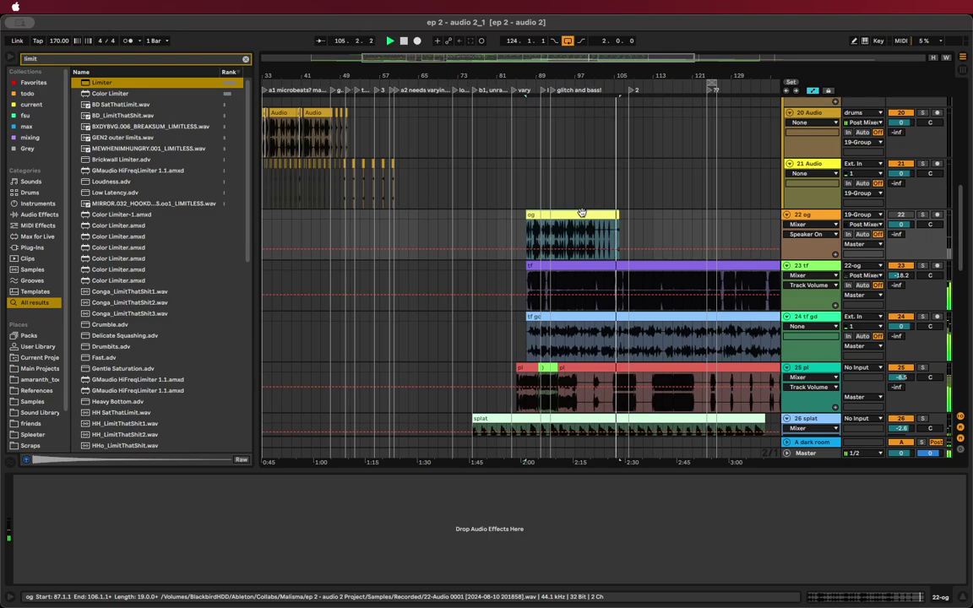
Restart playback from bar 33 on track 21 Audio and lower the 19 Group volume to -7.1 dB
scroll(527, 229, "down", 3)
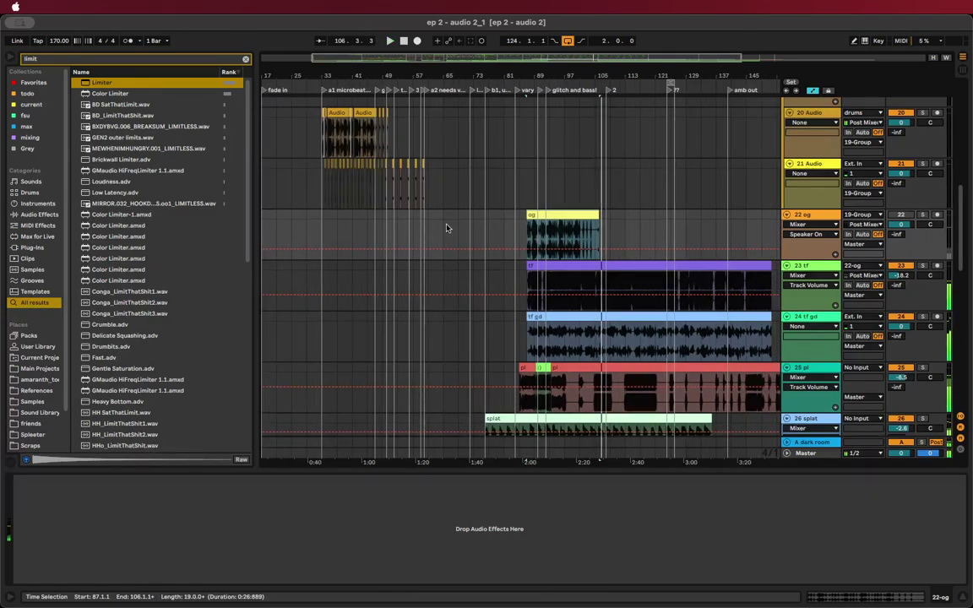
scroll(422, 224, "left", 3)
scroll(364, 220, "up", 3)
left_click(388, 273)
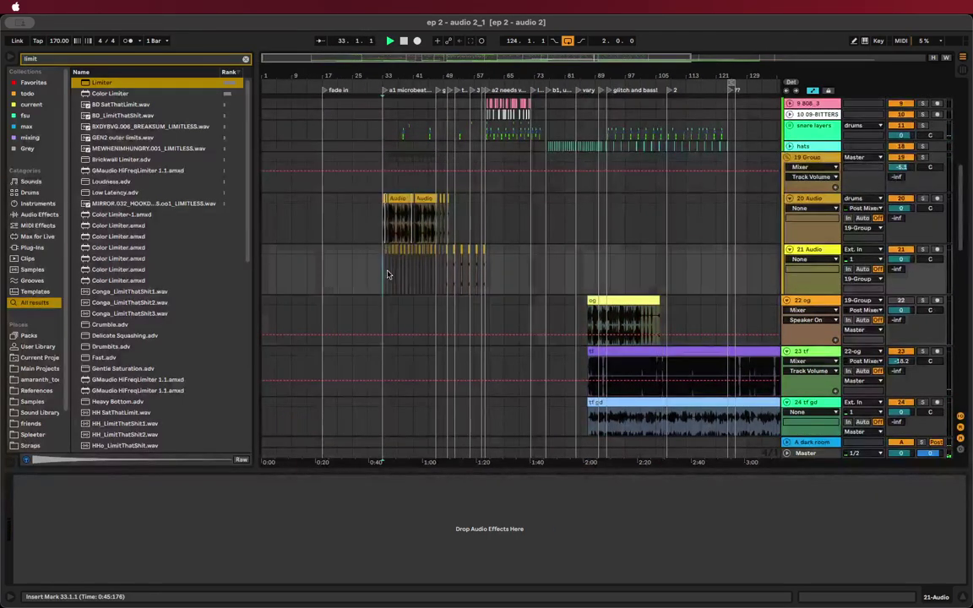
scroll(411, 280, "up", 3)
scroll(411, 279, "up", 3)
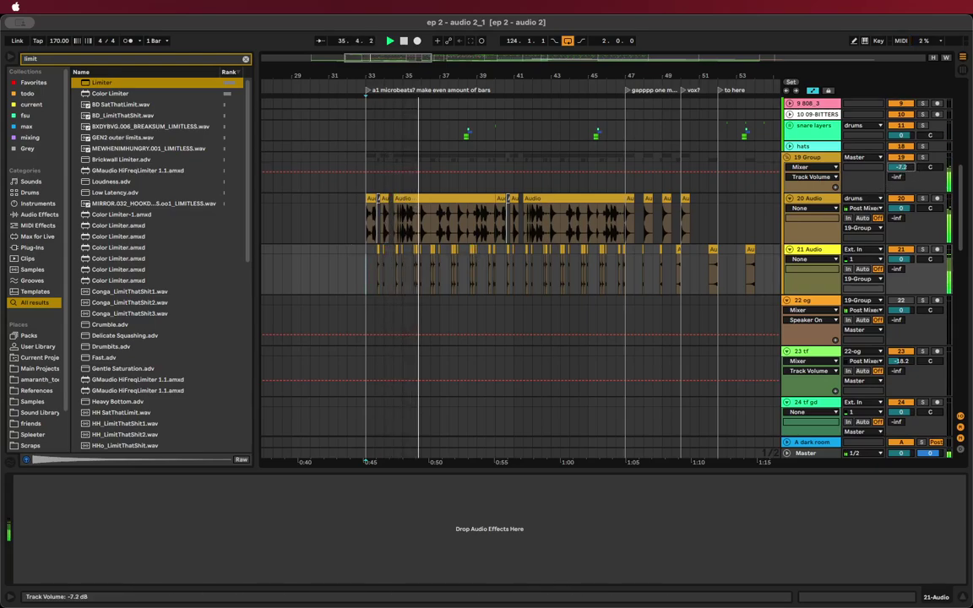
Add EQ Eight to 19 Group, enable filter 2 as a low cut at 202 Hz with Q 0.53, and set the group's volume to -5.3 dB
left_click(803, 158)
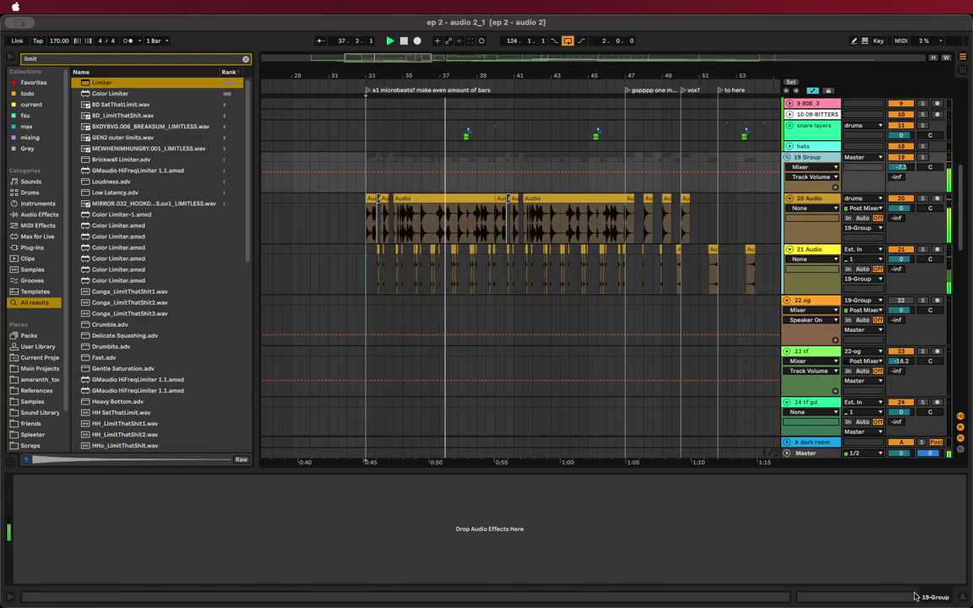
key("super+f")
type("eq")
key("Return")
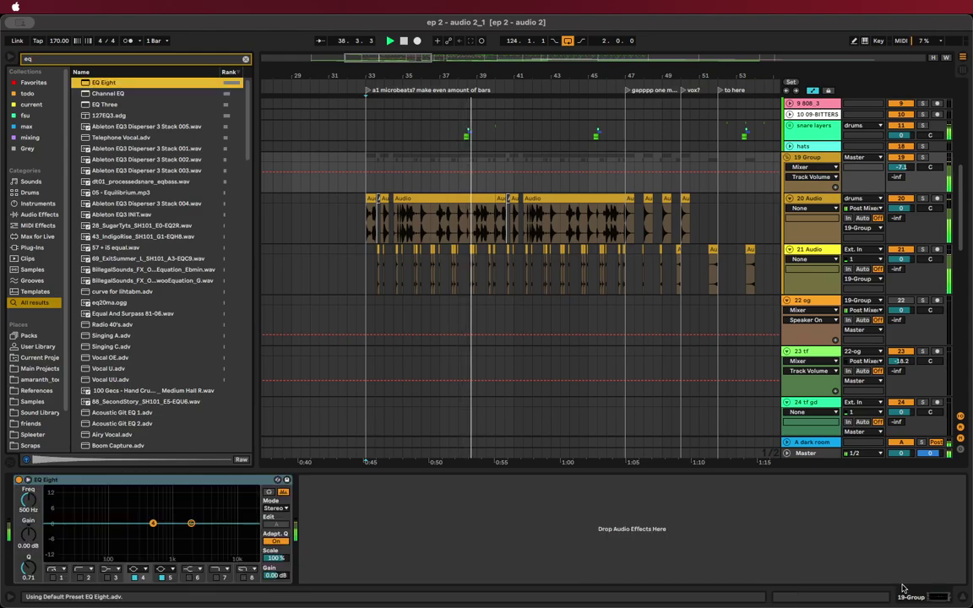
left_click(81, 578)
left_click_drag(128, 533, 128, 536)
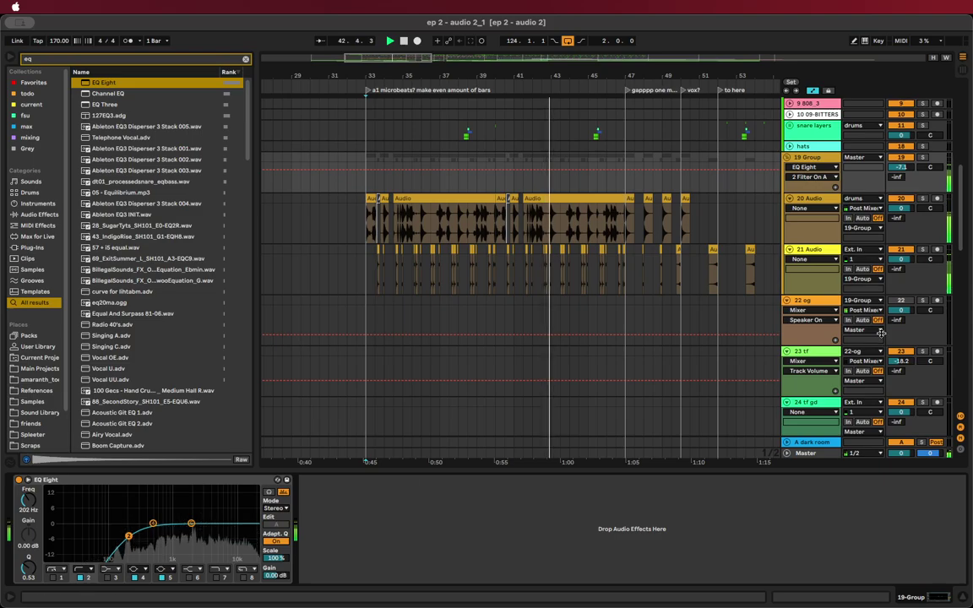
left_click_drag(902, 167, 902, 159)
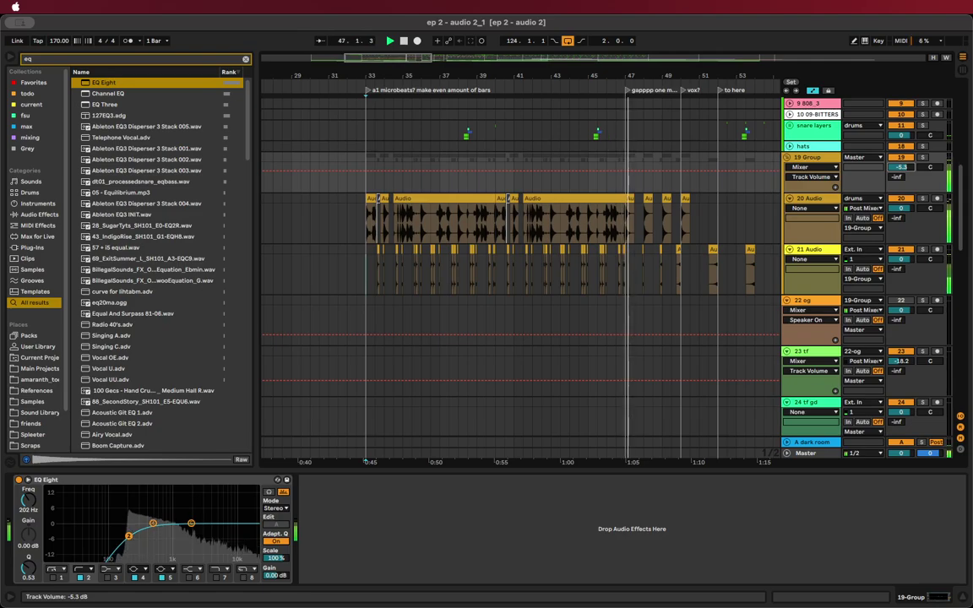
Narrow the browser to widen the arrangement, listen through the microbeats section, and stop playback at bar 60
scroll(584, 275, "down", 3)
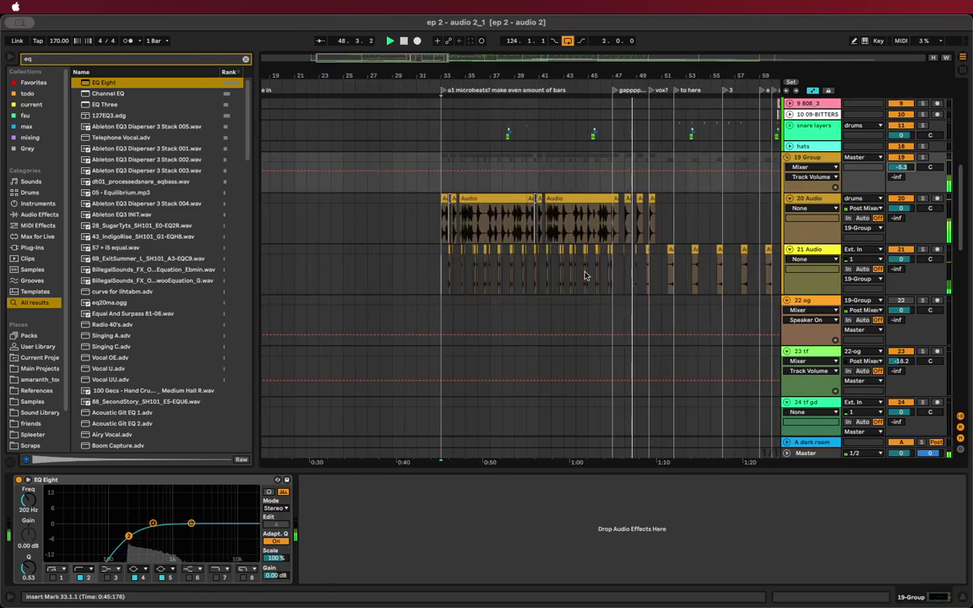
left_click_drag(254, 249, 203, 252)
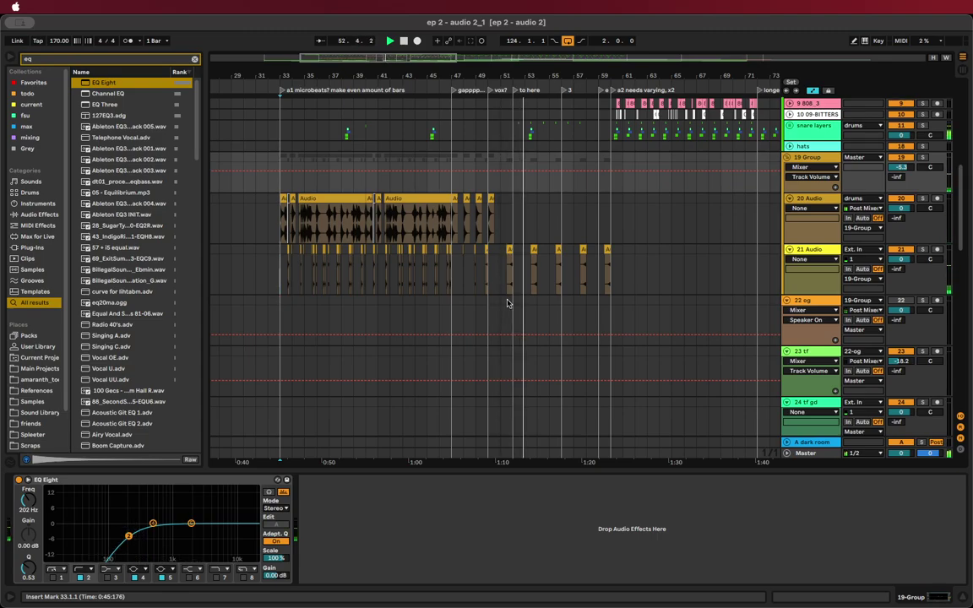
scroll(509, 303, "right", 2)
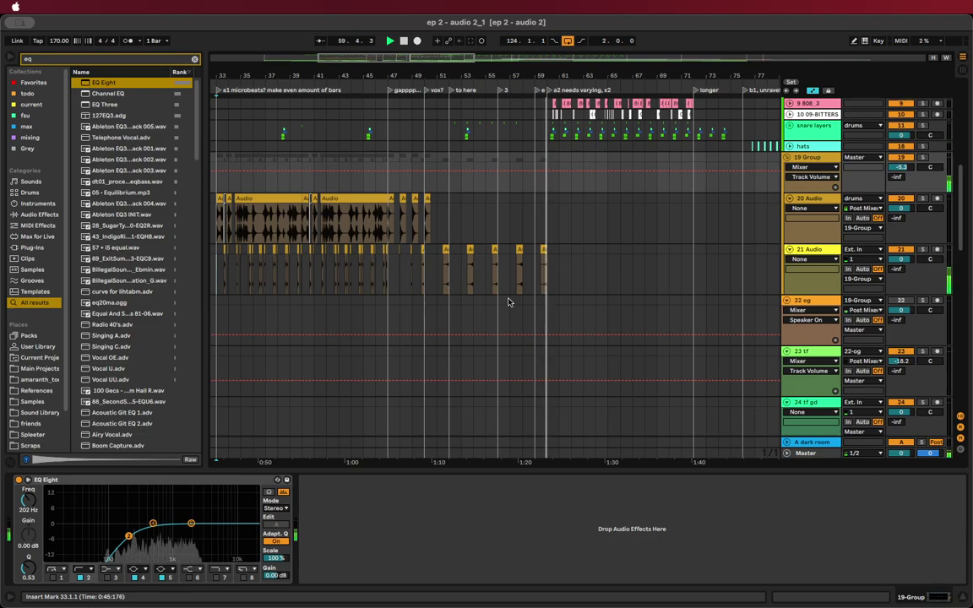
key("space")
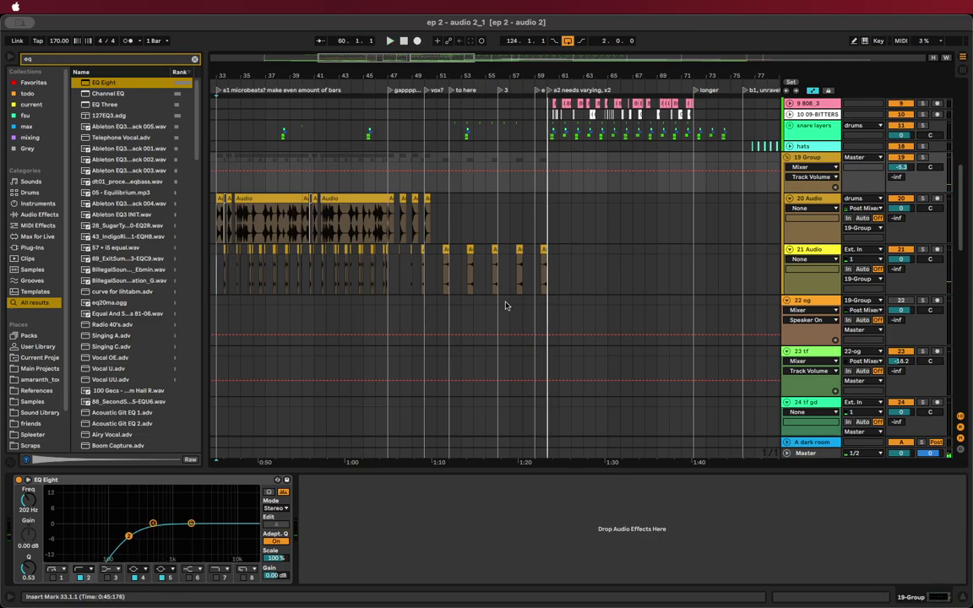